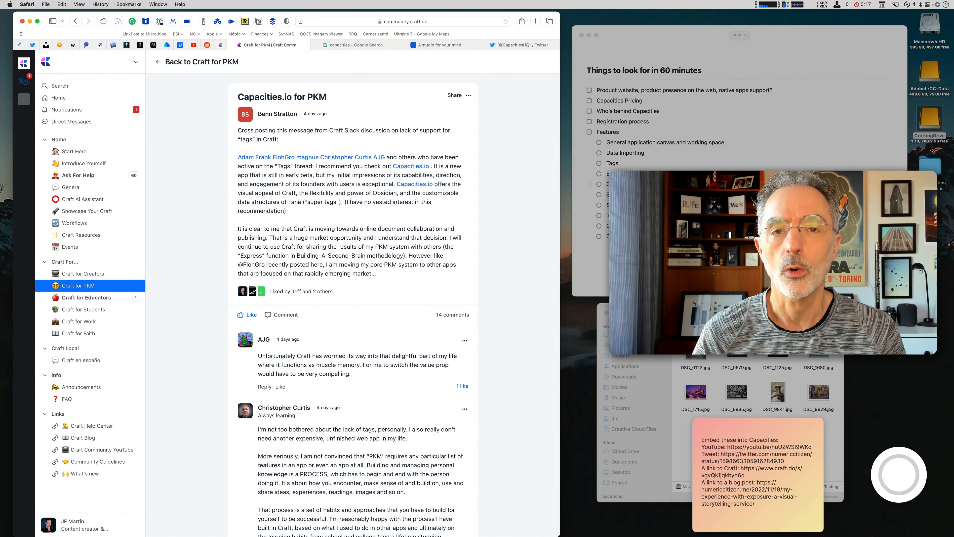
# Bring the "Things to look for in 60 minutes" checklist forward and review its items alongside the test images and embed links
pyautogui.click(650, 37)
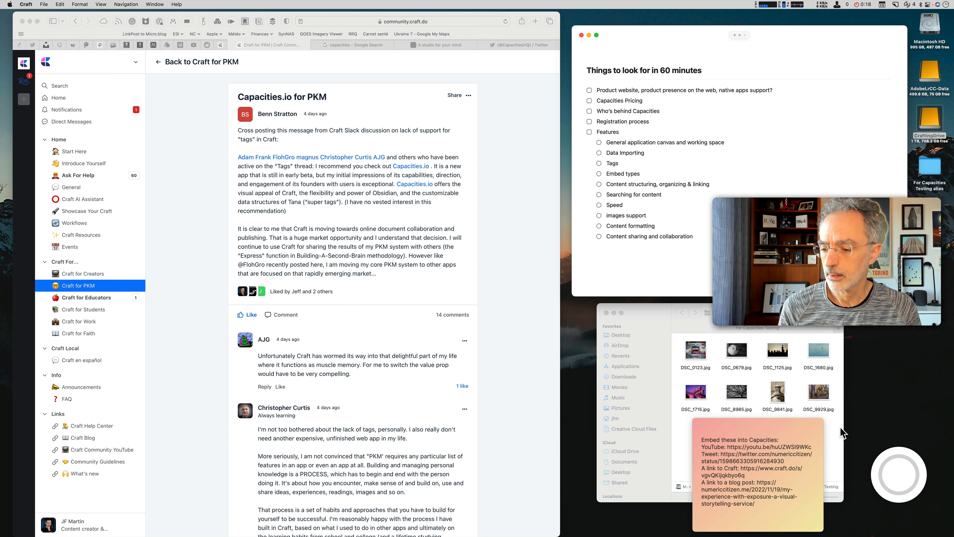
pyautogui.moveTo(890, 465)
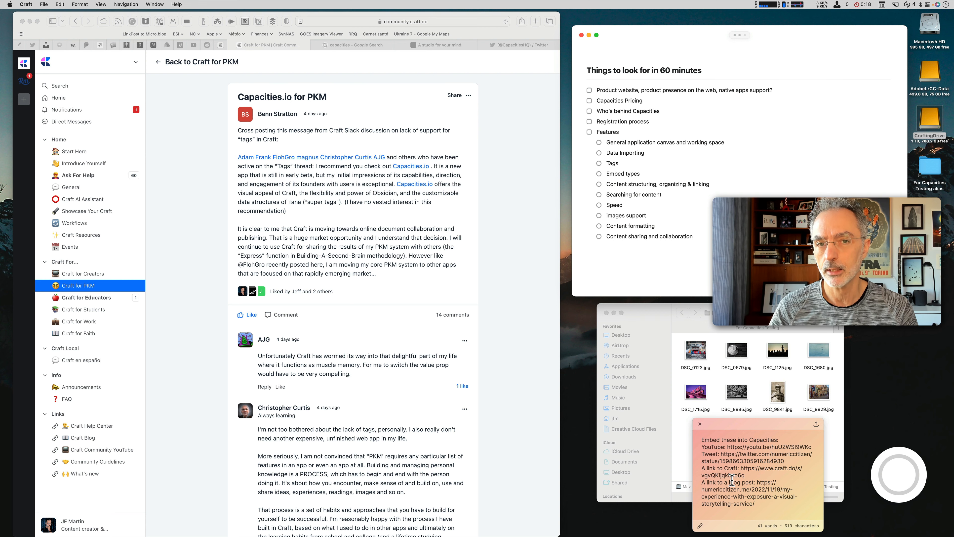
pyautogui.click(716, 373)
pyautogui.click(716, 379)
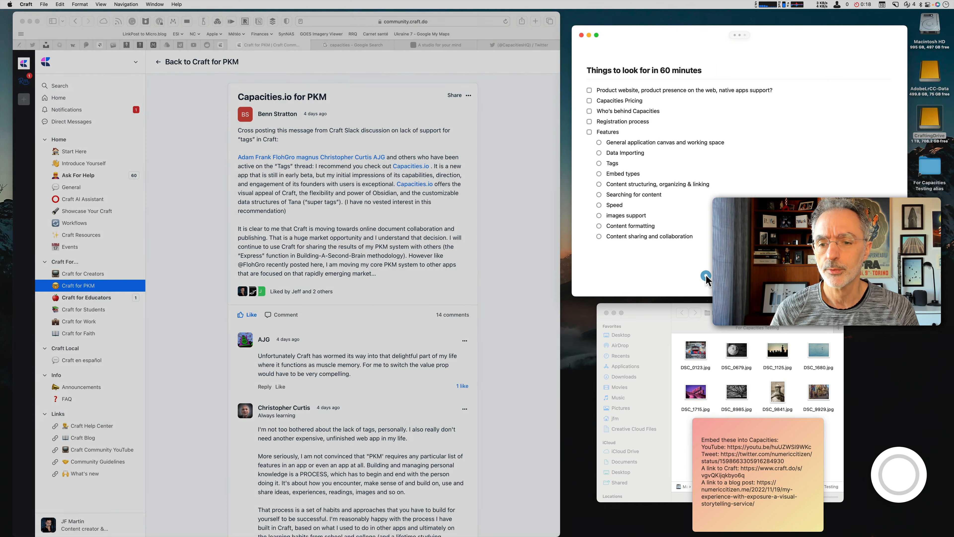
pyautogui.click(706, 276)
# Switch back to Safari and read the "Capacities.io for PKM" post in the Craft community
pyautogui.click(515, 318)
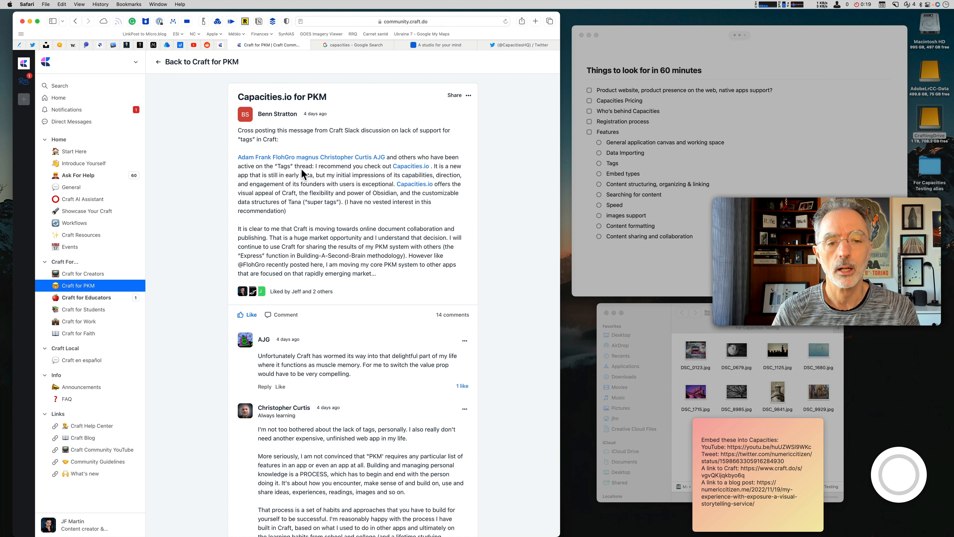
pyautogui.scroll(-5, 321, 177)
pyautogui.scroll(5, 320, 177)
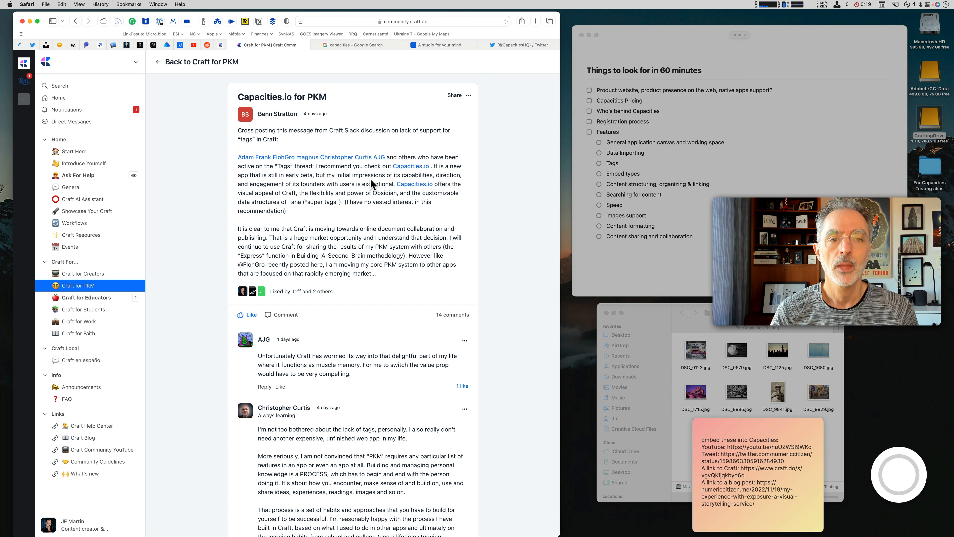
# Examine the Google results for "capacities", looking for the product's website and other mentions of the note-taking app
pyautogui.click(361, 46)
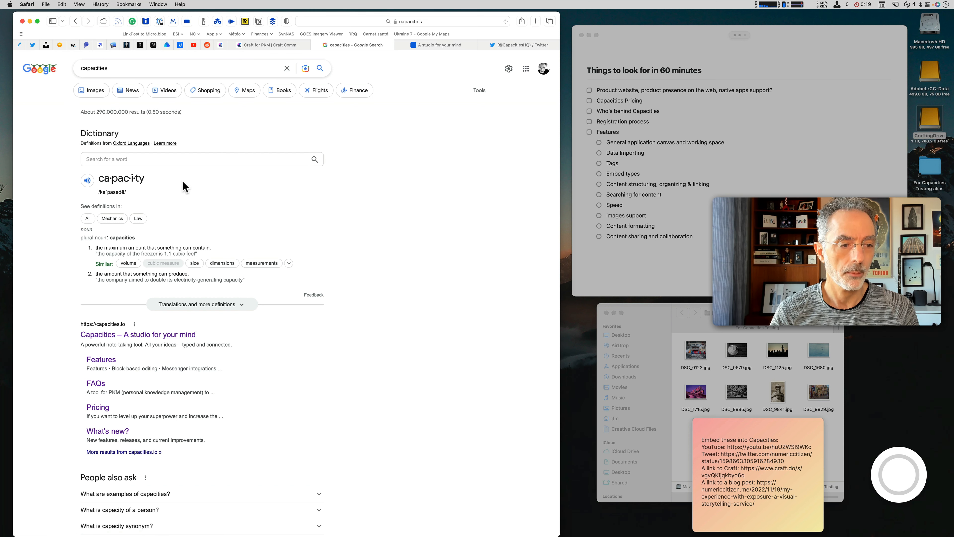
pyautogui.scroll(-4, 168, 167)
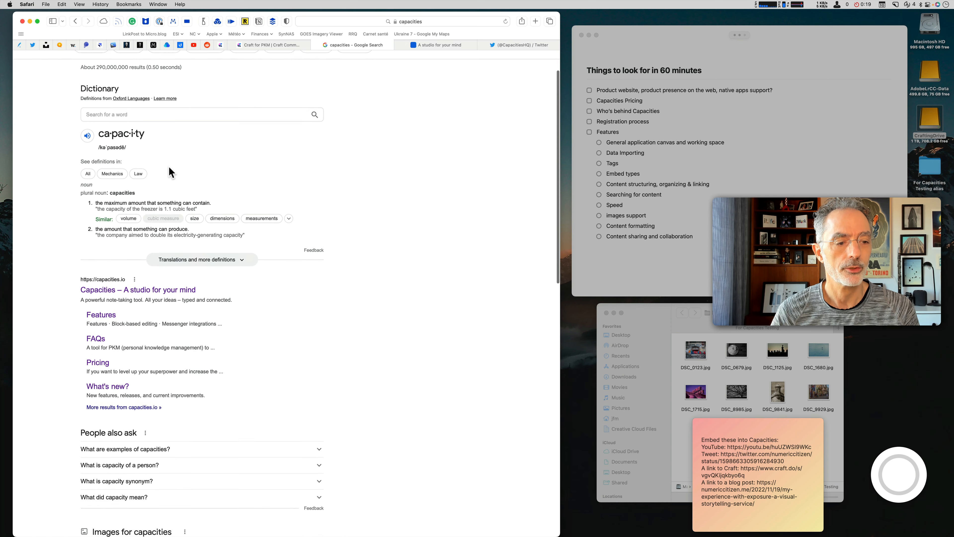
pyautogui.scroll(-9, 170, 168)
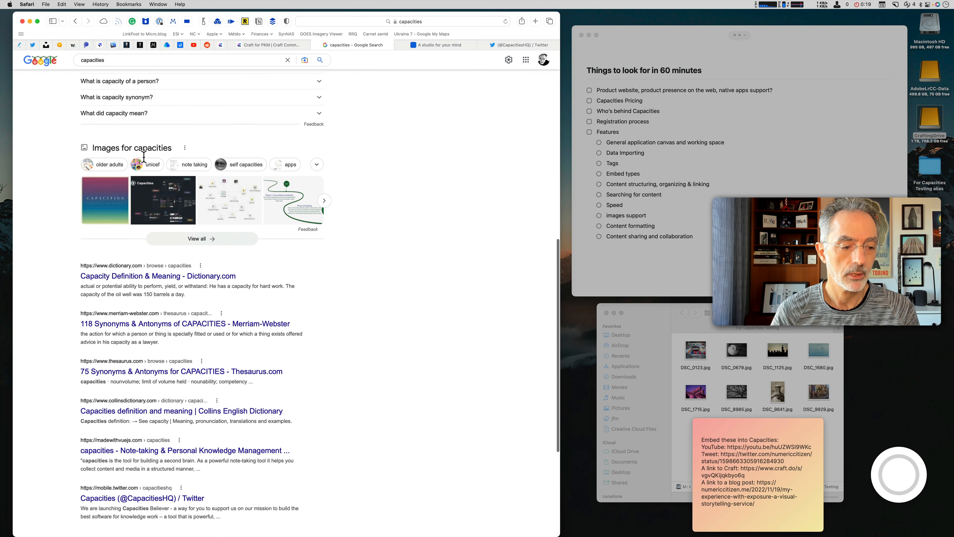
pyautogui.scroll(-1, 146, 161)
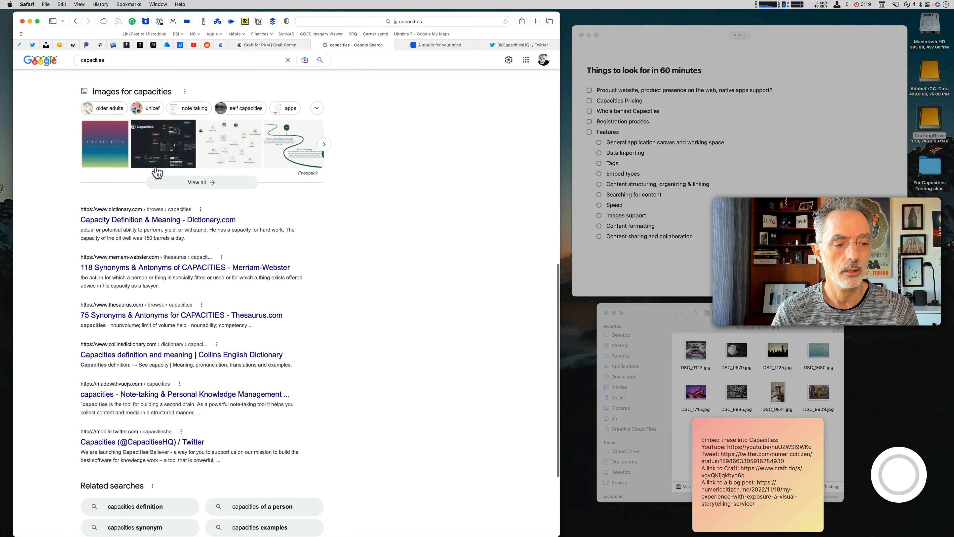
pyautogui.scroll(10, 157, 172)
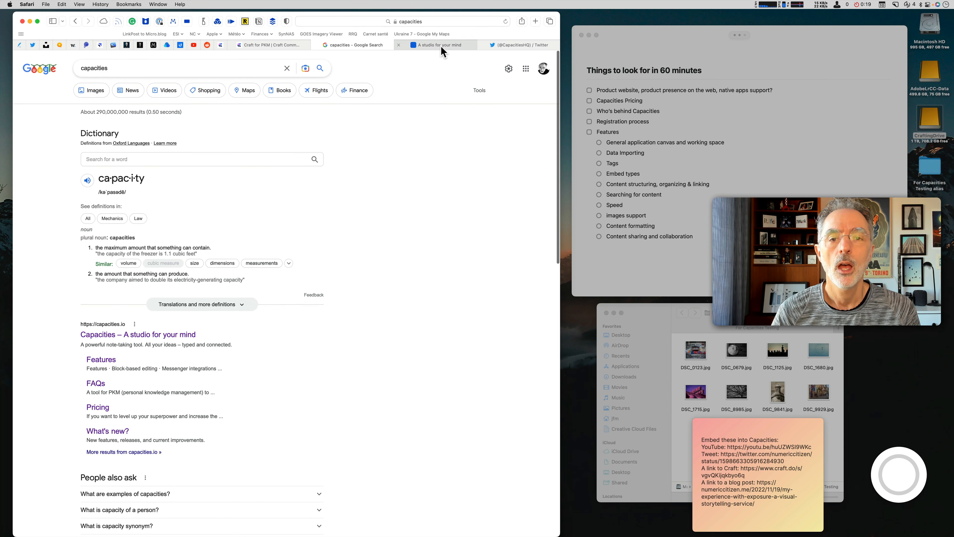
pyautogui.scroll(-5, 200, 236)
pyautogui.scroll(-10, 201, 236)
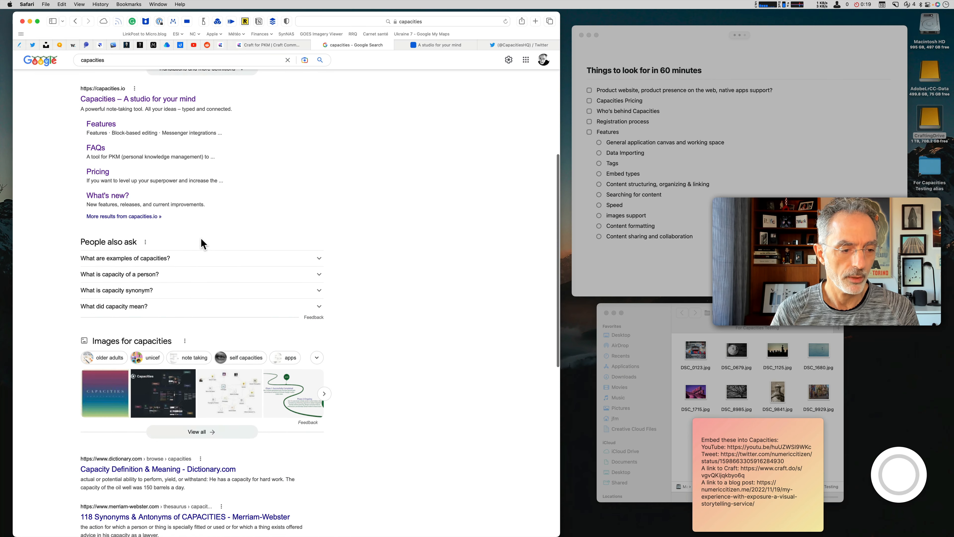
pyautogui.scroll(10, 228, 204)
pyautogui.scroll(5, 228, 204)
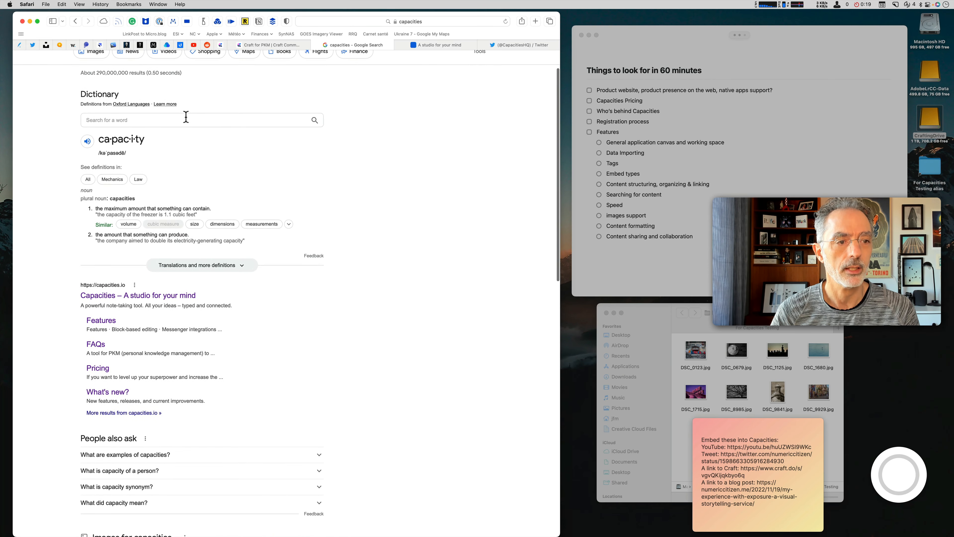
# Search Google for "capacities reviews" and look through the results for reviews of the app
pyautogui.click(147, 72)
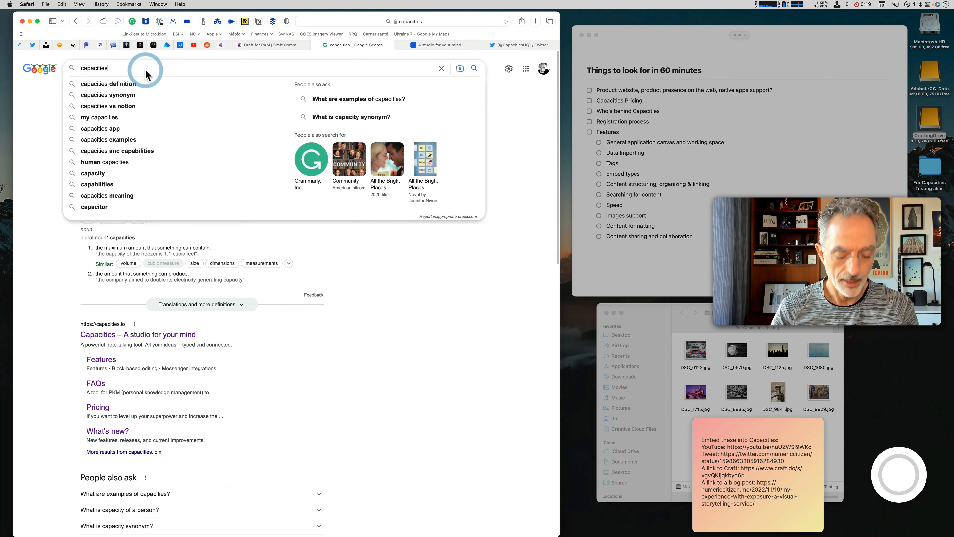
pyautogui.write('reviews')
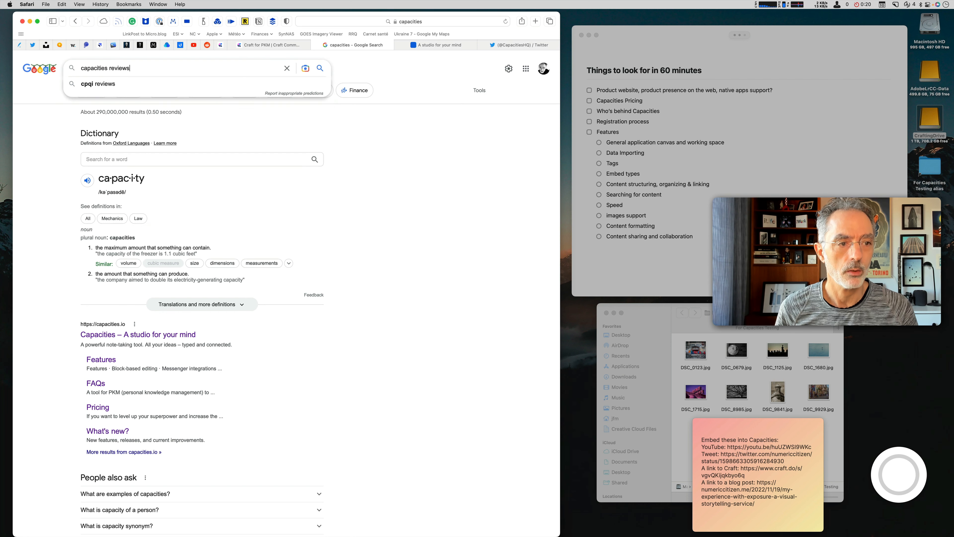
pyautogui.press('Return')
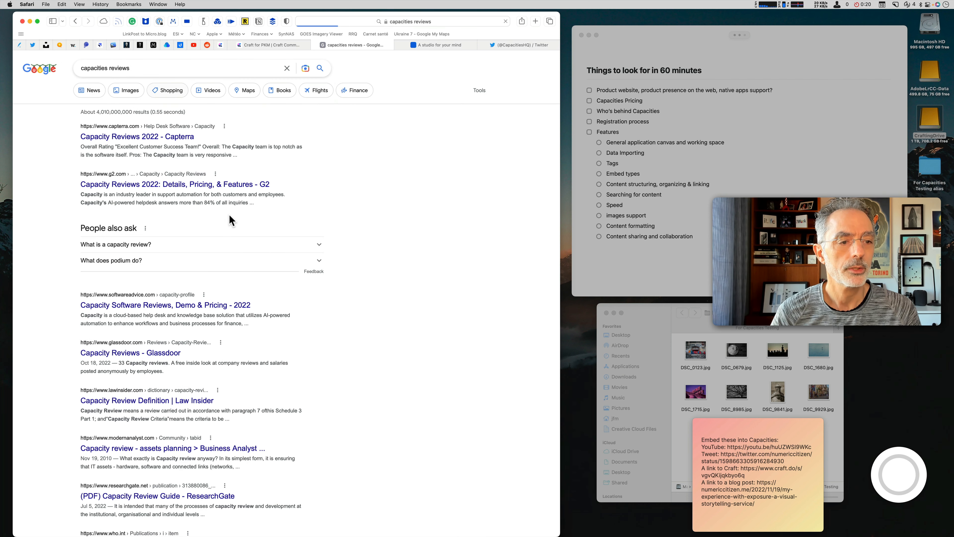
pyautogui.scroll(-5, 208, 236)
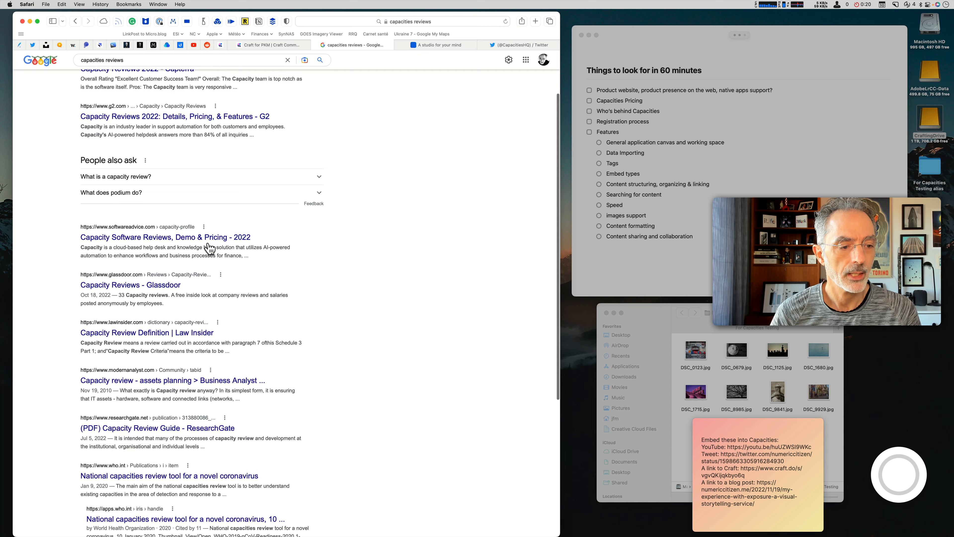
pyautogui.scroll(-5, 212, 254)
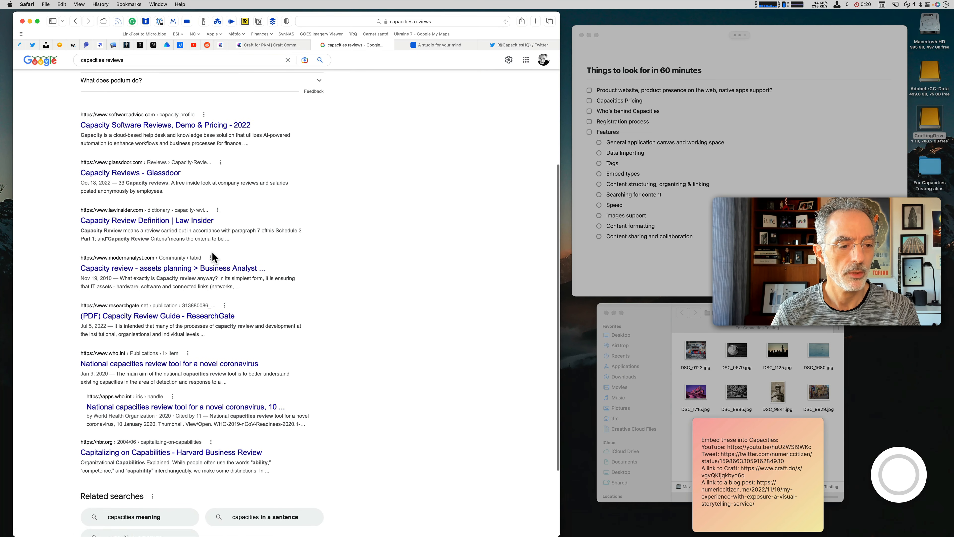
pyautogui.scroll(10, 212, 252)
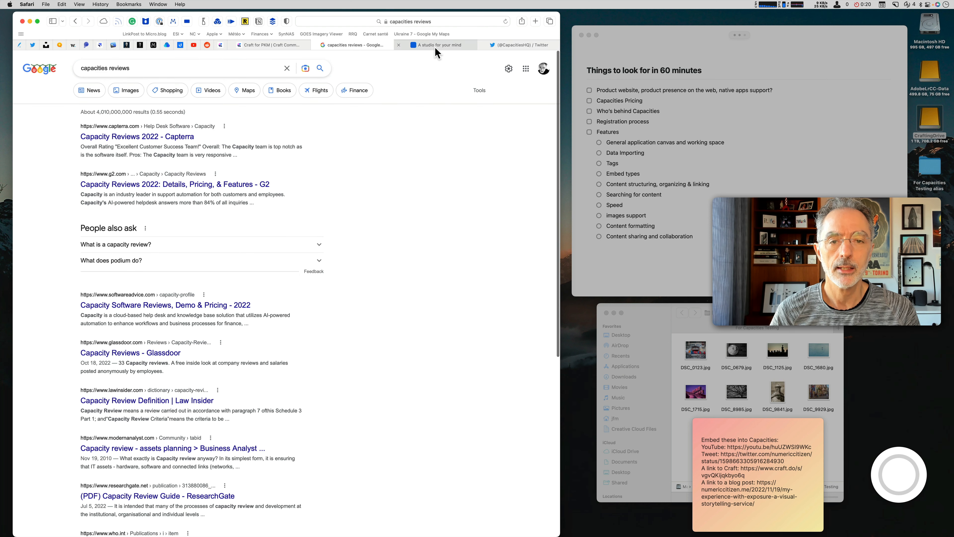
pyautogui.click(435, 46)
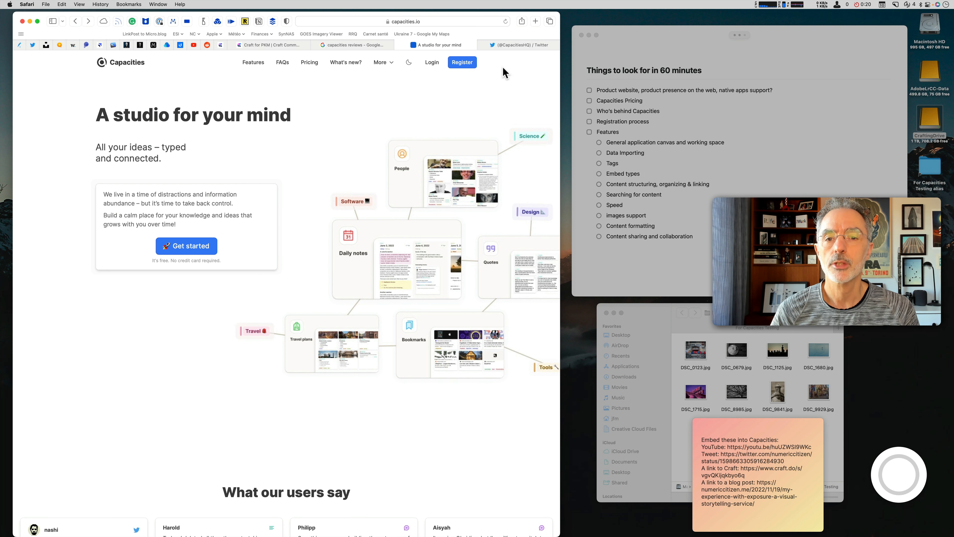
pyautogui.click(522, 44)
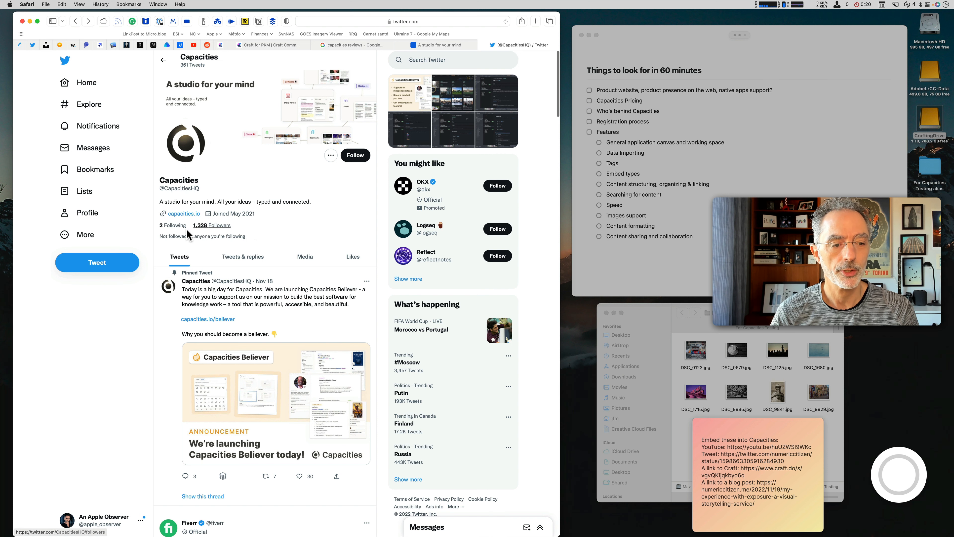
pyautogui.click(174, 227)
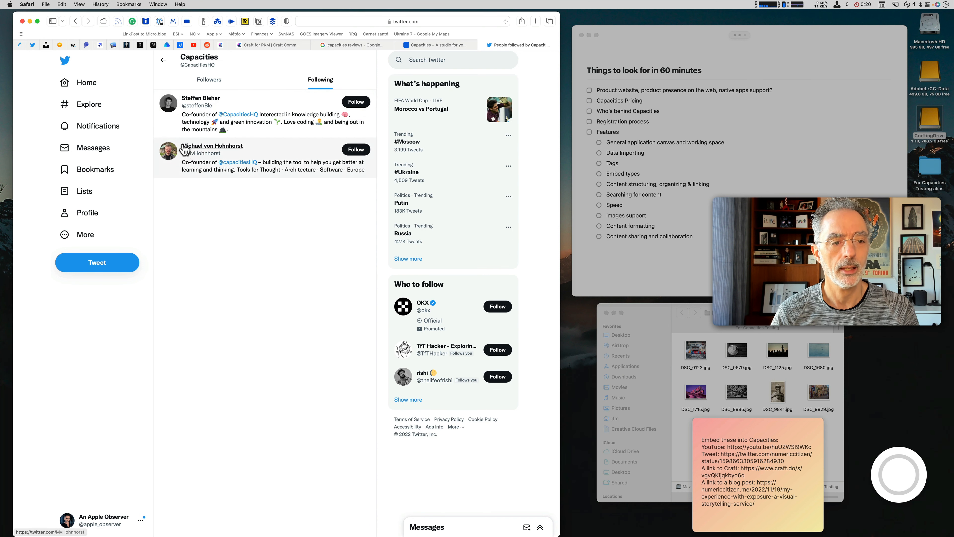
# View the Twitter profile of each Capacities co-founder, going back to the Following list after each one
pyautogui.moveTo(171, 104)
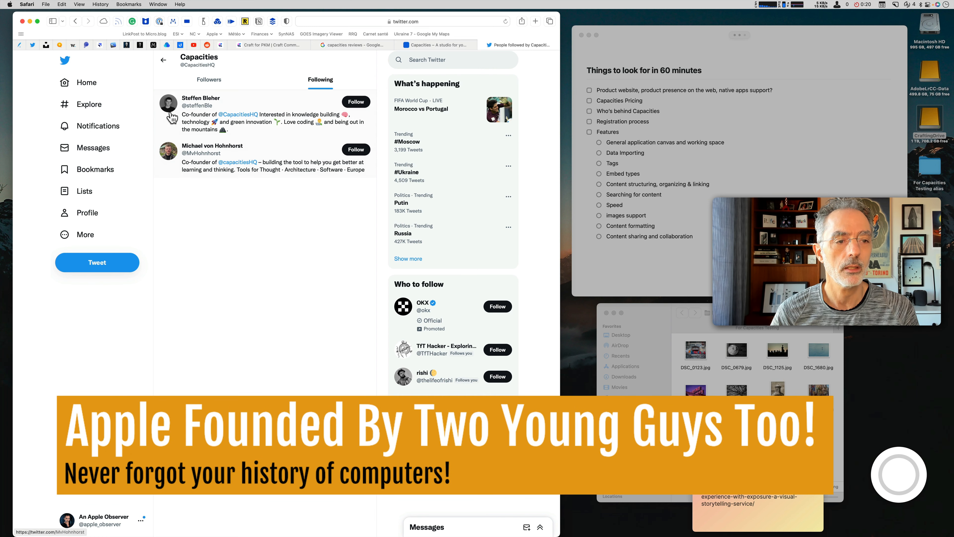
pyautogui.click(168, 102)
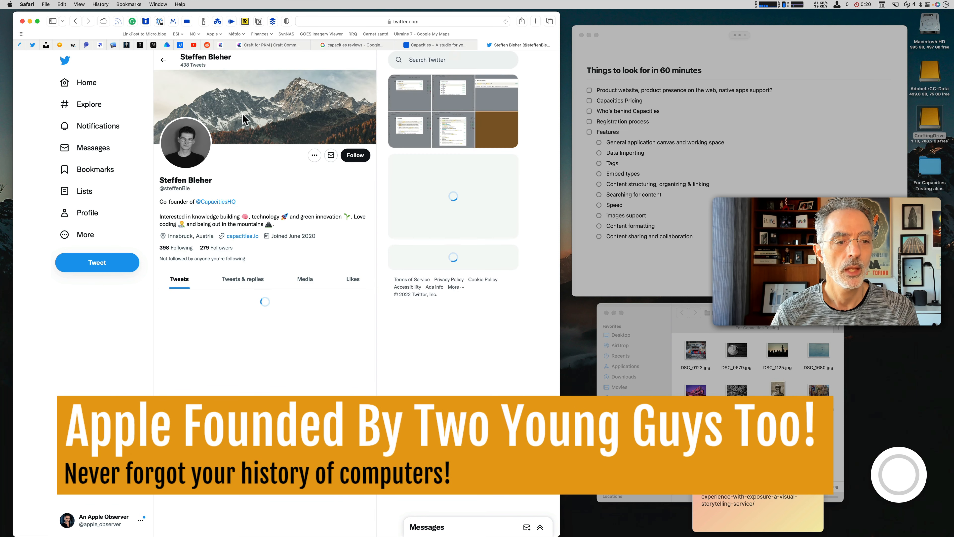
pyautogui.click(164, 61)
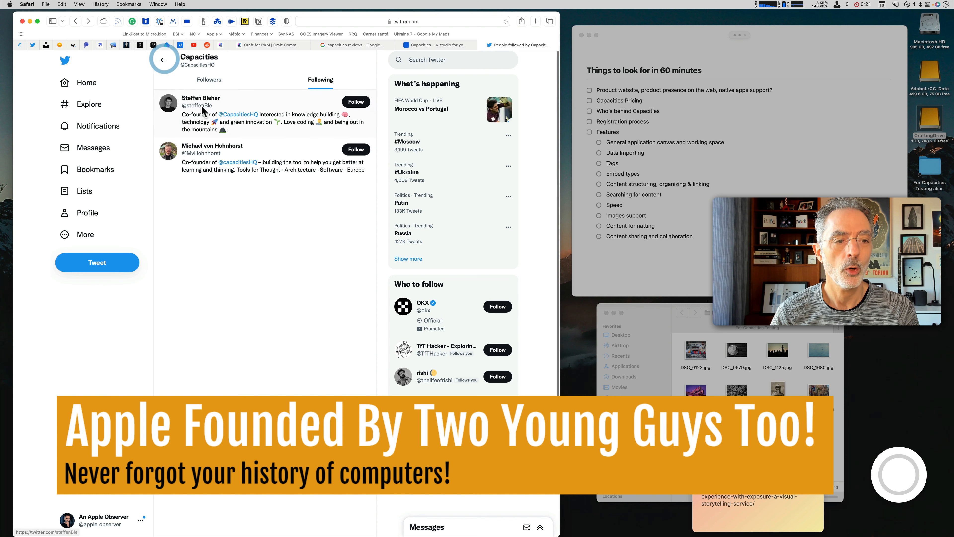
pyautogui.click(171, 157)
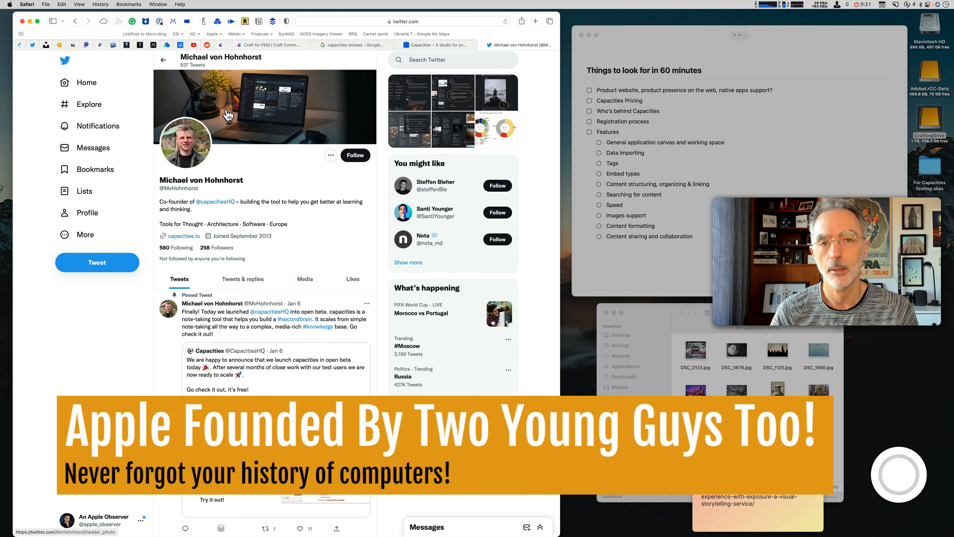
pyautogui.click(164, 61)
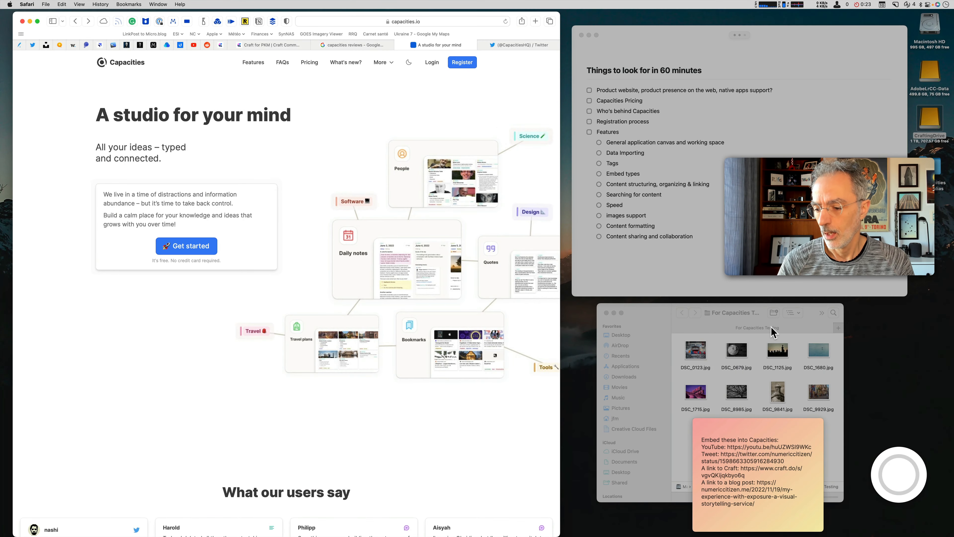
# Examine the user testimonials and the graph, types and daily notes feature sections on the Capacities home page
pyautogui.moveTo(876, 448)
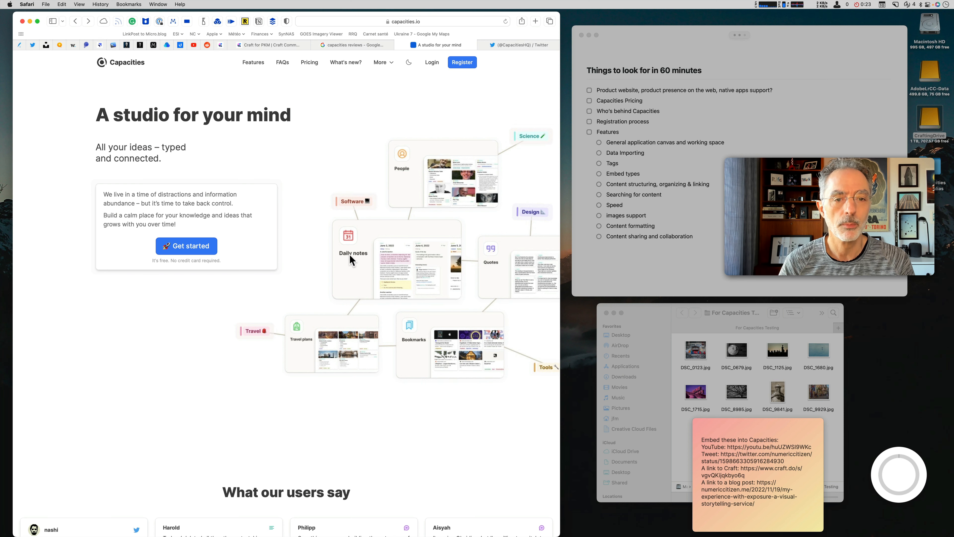
pyautogui.scroll(-6, 350, 256)
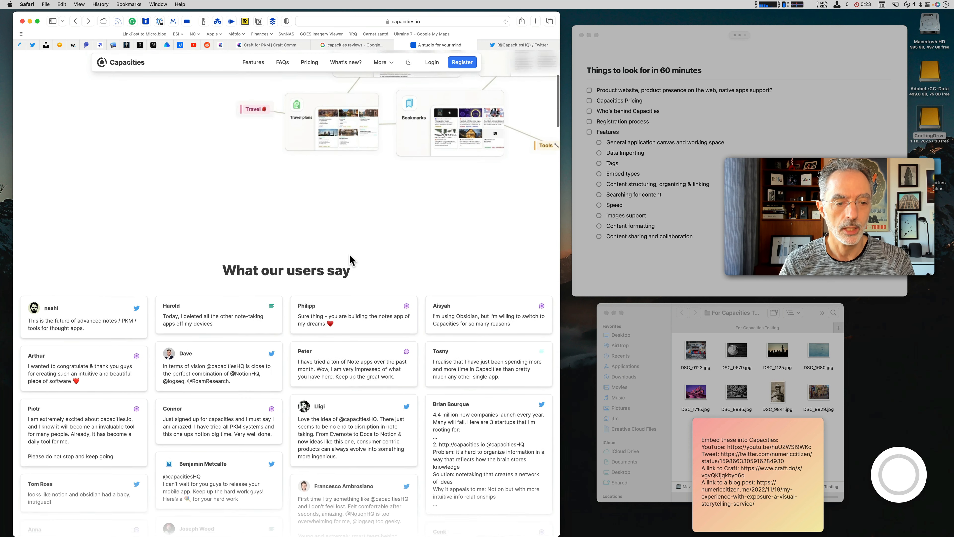
pyautogui.scroll(-4, 350, 254)
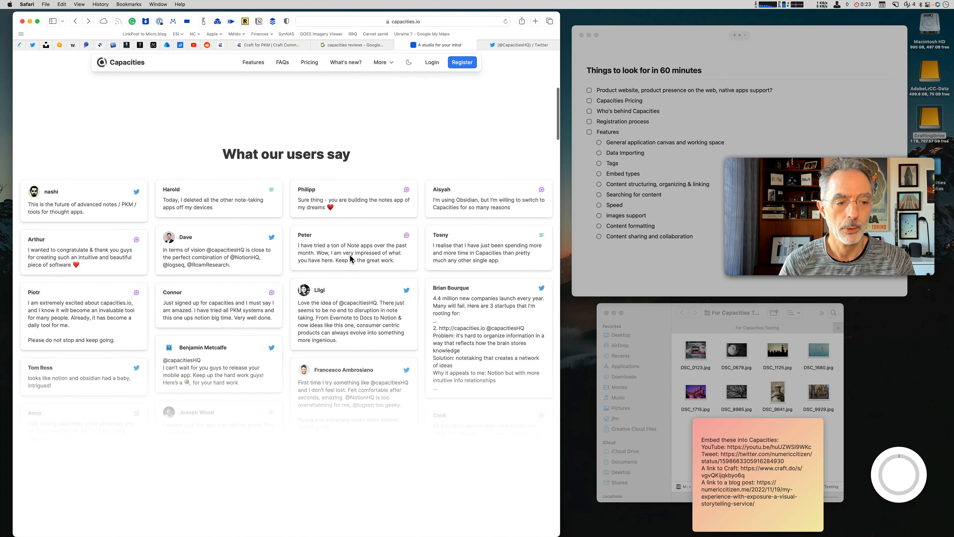
pyautogui.scroll(-3, 124, 278)
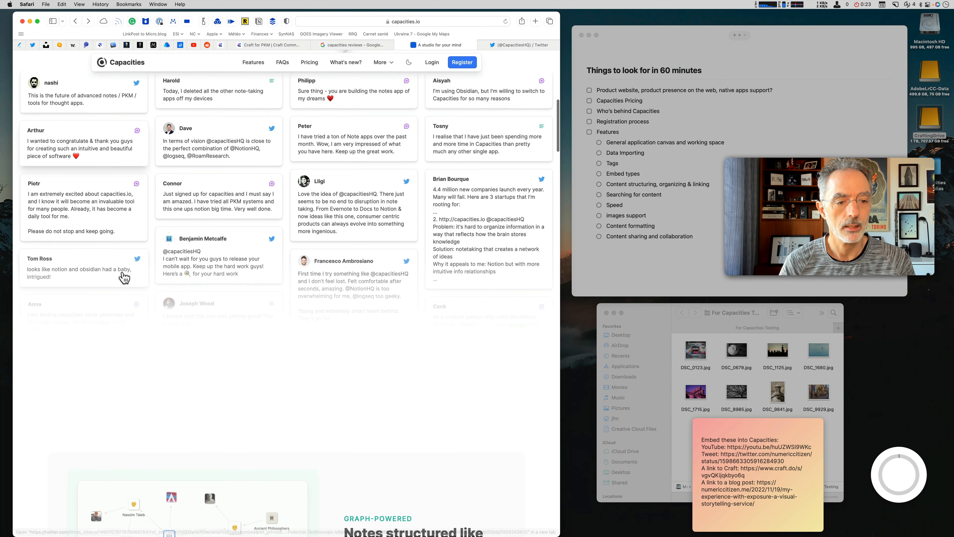
pyautogui.scroll(2, 397, 224)
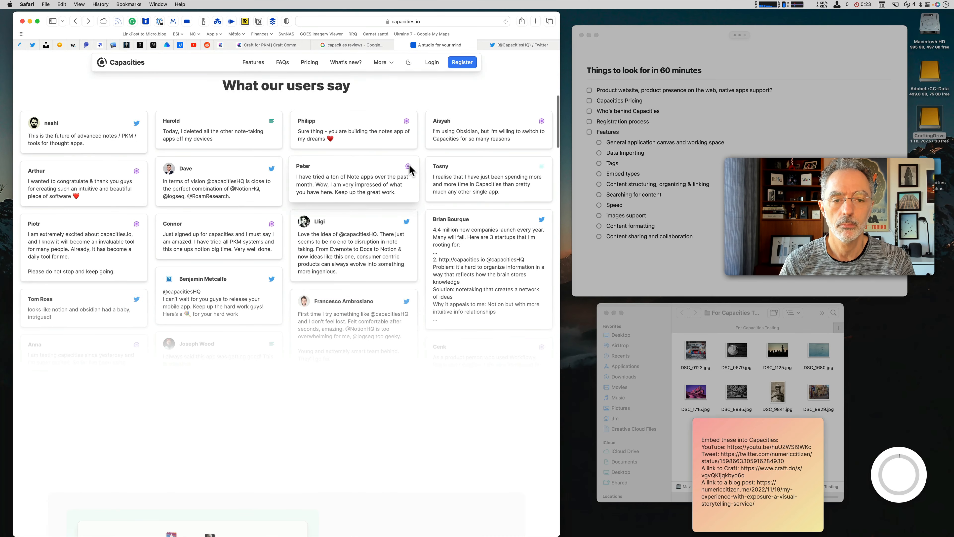
pyautogui.scroll(-8, 394, 191)
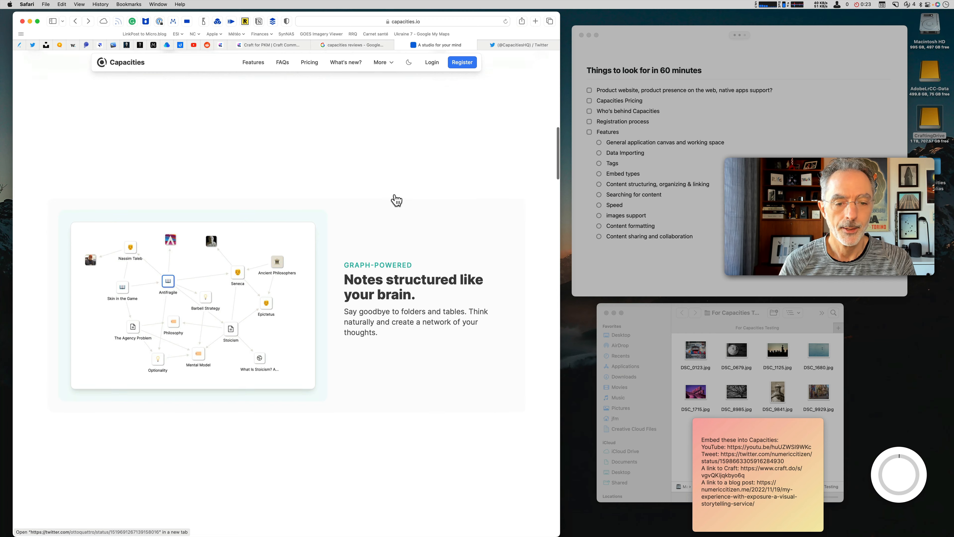
pyautogui.scroll(-3, 381, 218)
pyautogui.scroll(2, 381, 218)
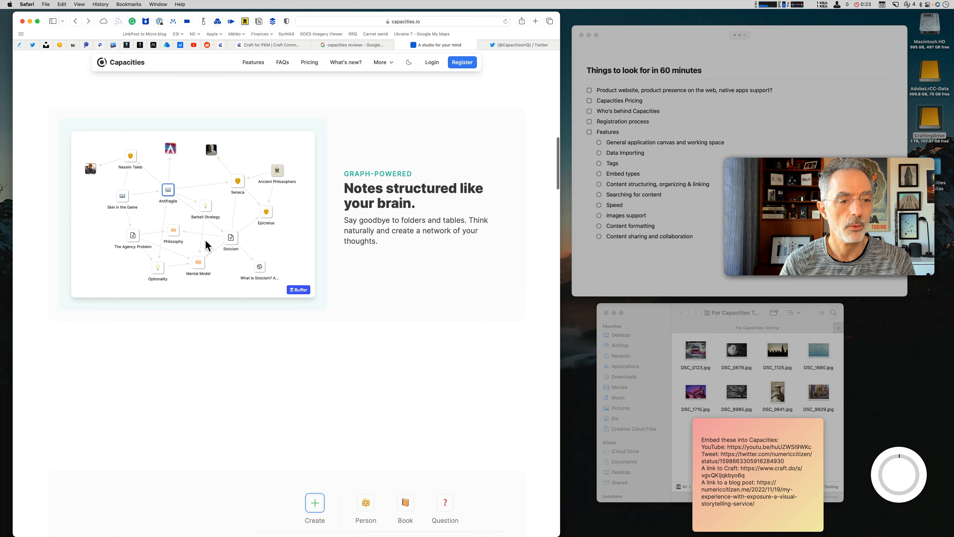
pyautogui.scroll(-10, 206, 245)
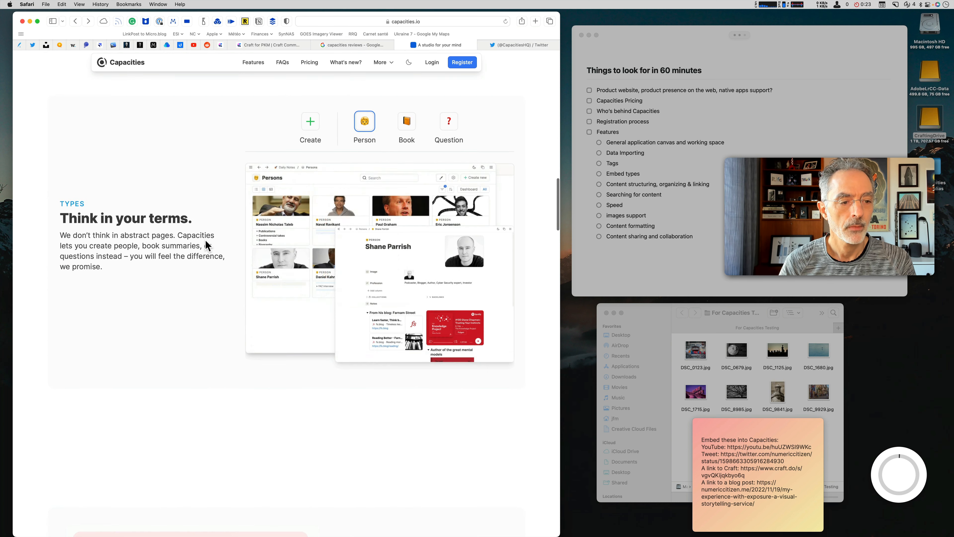
pyautogui.scroll(-3, 205, 240)
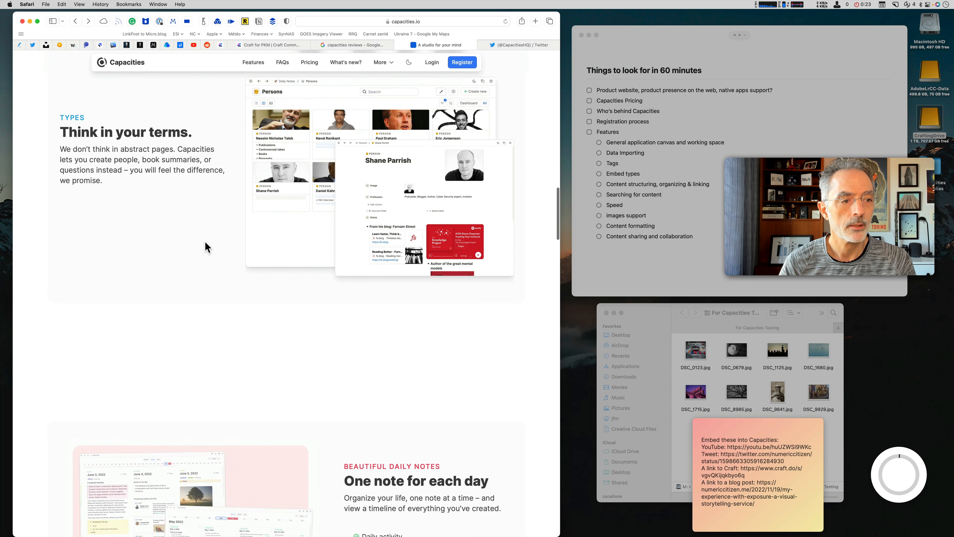
# Examine the types, daily notes and tags feature sections on the Capacities home page, then return to its beginning
pyautogui.scroll(3, 205, 240)
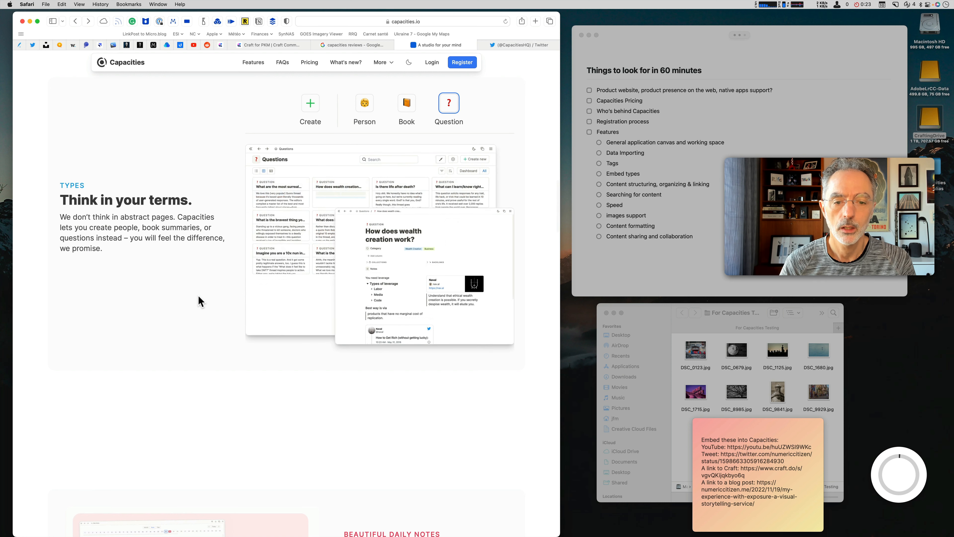
pyautogui.scroll(-9, 198, 296)
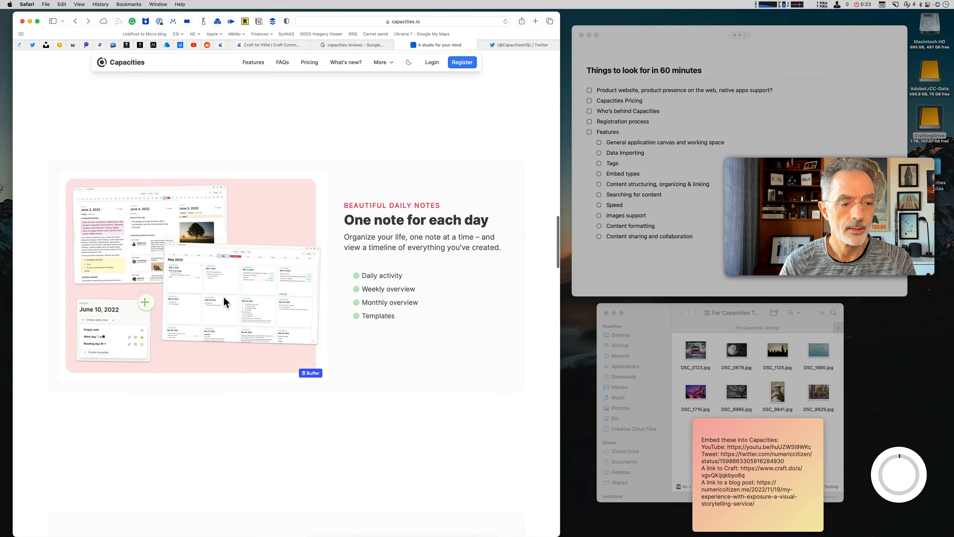
pyautogui.scroll(-1, 223, 296)
pyautogui.scroll(-8, 229, 243)
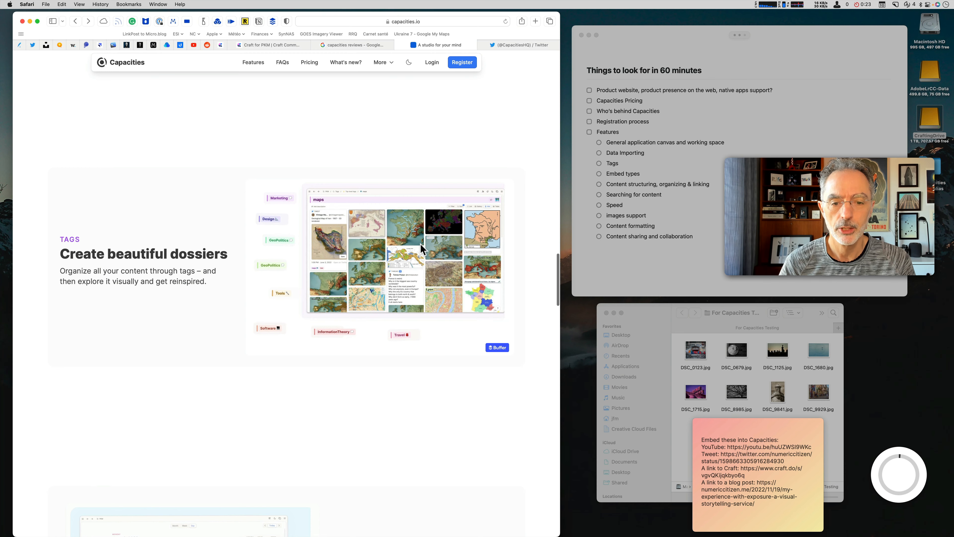
pyautogui.scroll(-1, 430, 243)
pyautogui.scroll(-4, 428, 240)
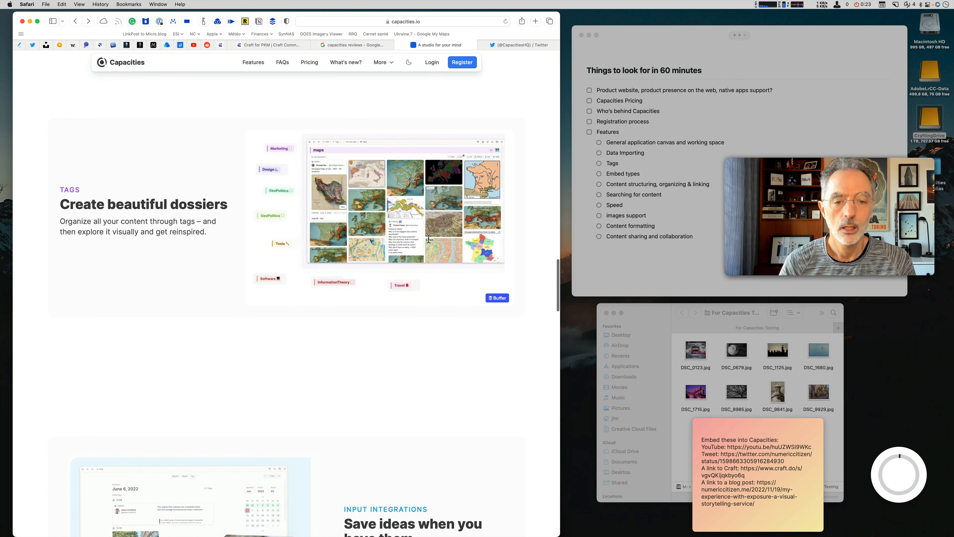
pyautogui.scroll(20, 429, 239)
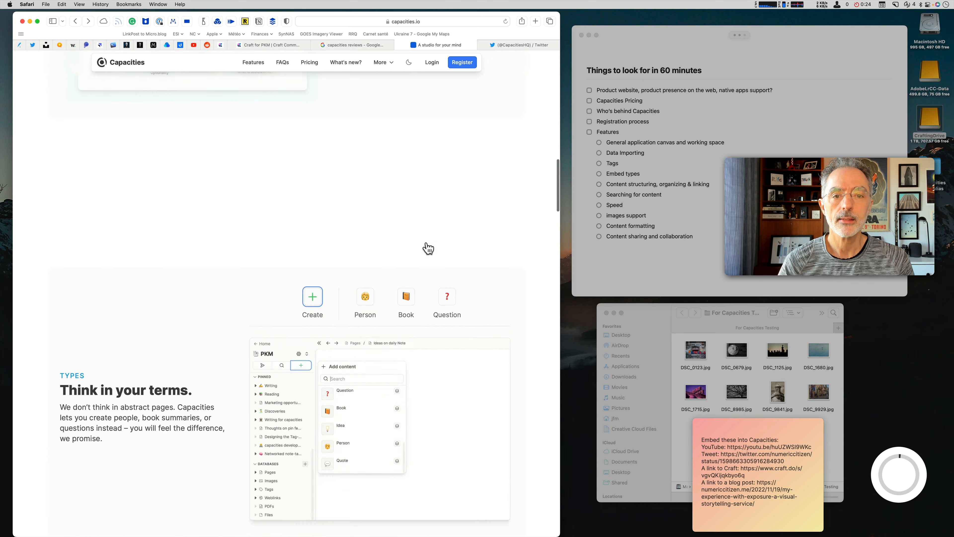
pyautogui.scroll(3, 352, 149)
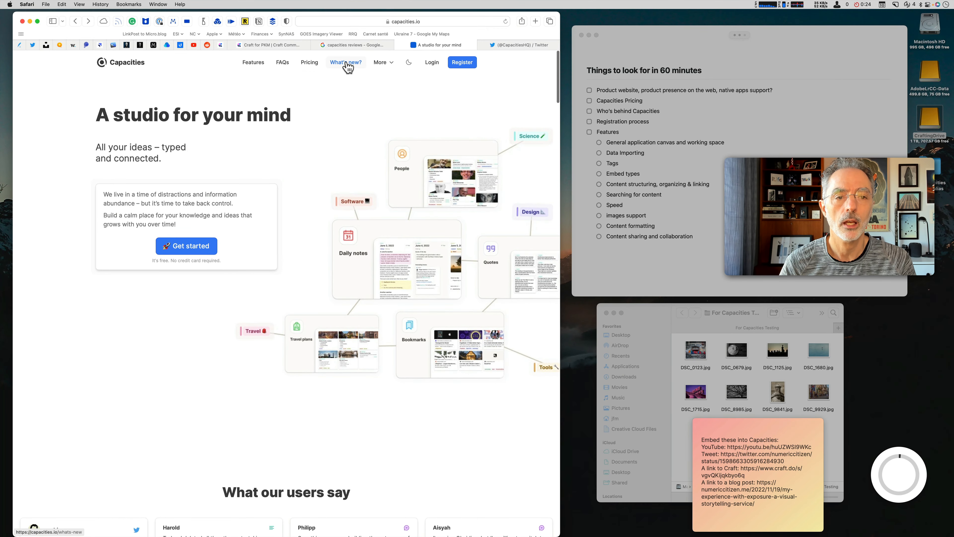
# Open the Capacities Docs, read the Integrations reference page and return to the docs' welcome page
pyautogui.click(378, 64)
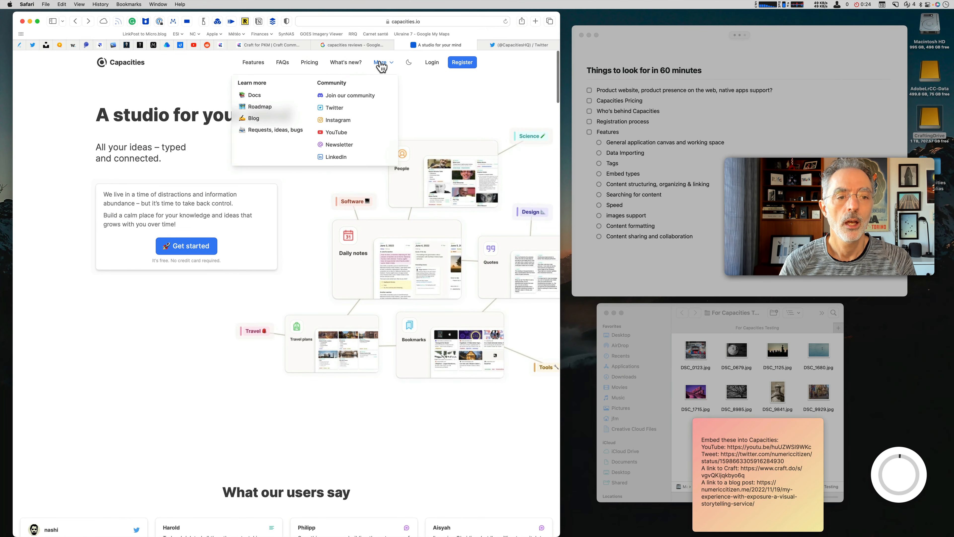
pyautogui.click(253, 95)
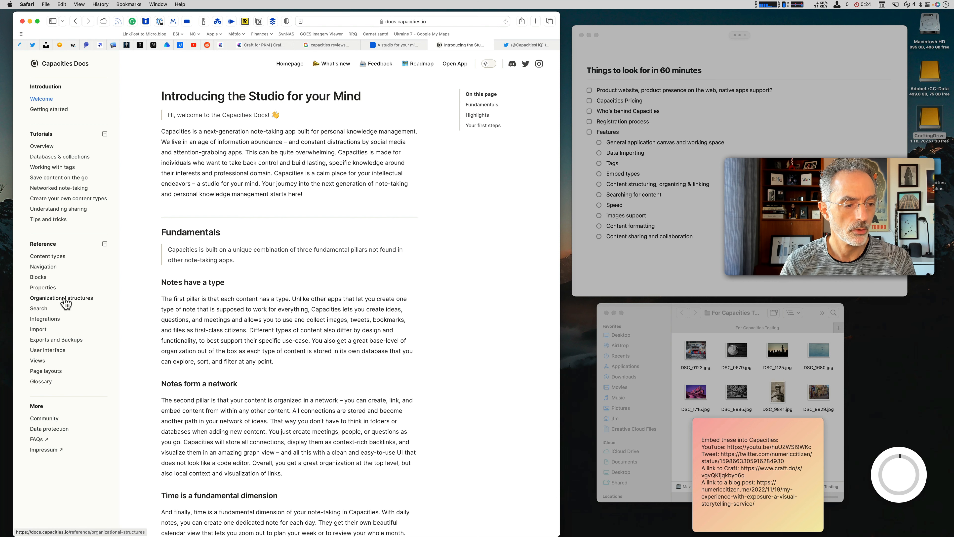
pyautogui.click(51, 320)
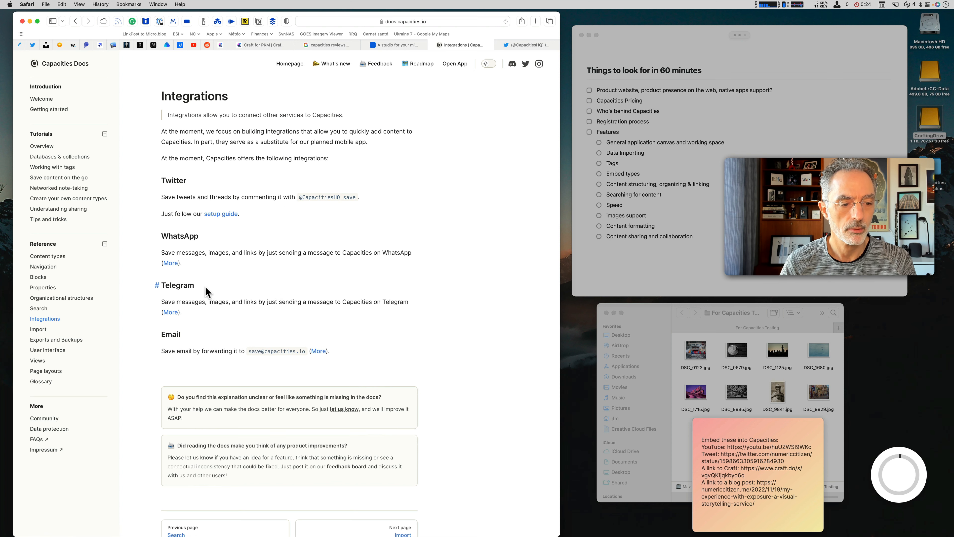
pyautogui.scroll(-3, 199, 330)
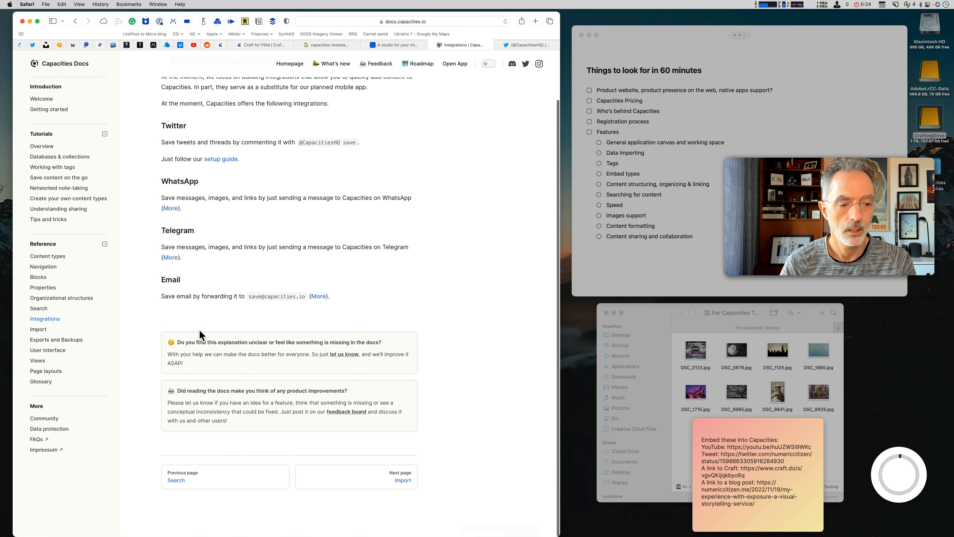
pyautogui.scroll(4, 199, 330)
pyautogui.click(75, 22)
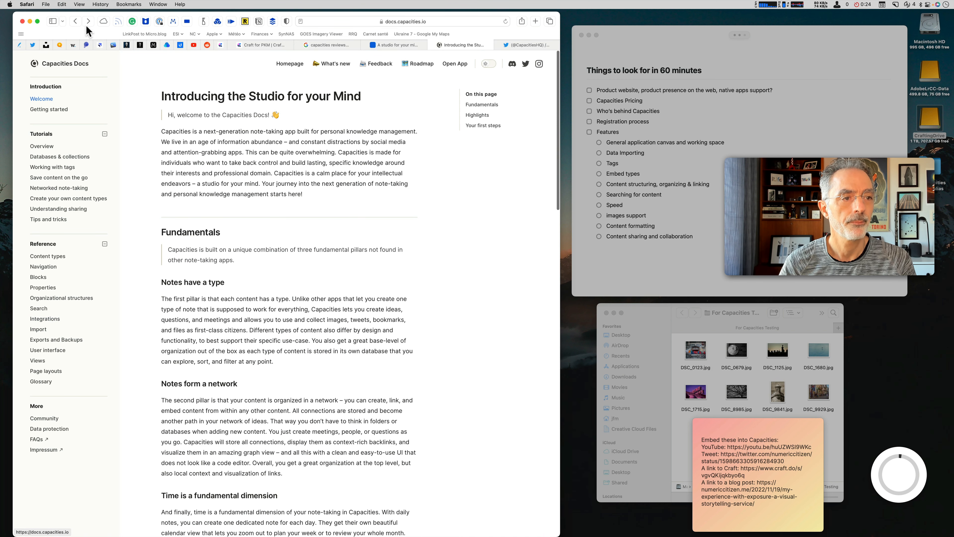
pyautogui.click(76, 21)
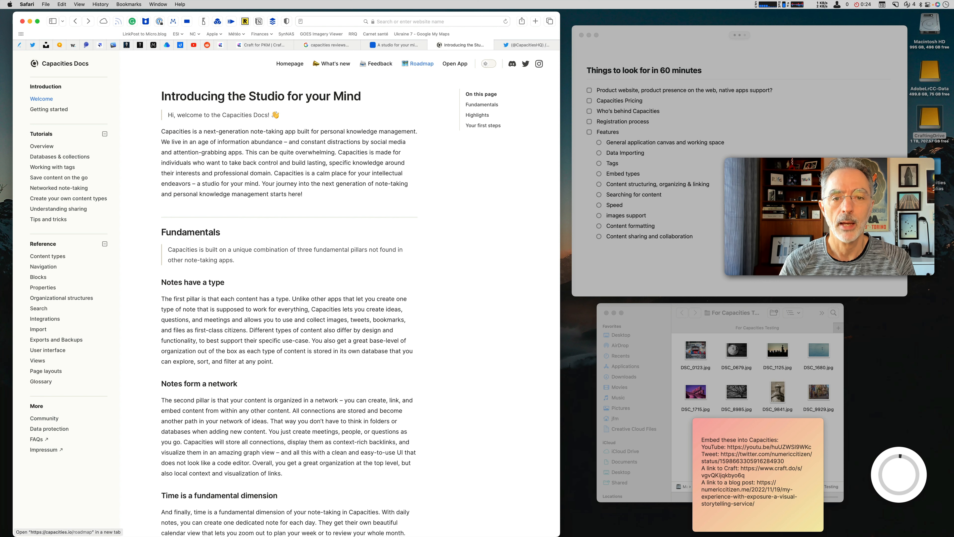
# Open the Capacities Roadmap in a new tab and review its planned, in-progress and recently launched features
pyautogui.keyDown('super'); pyautogui.click(421, 64); pyautogui.keyUp('super')
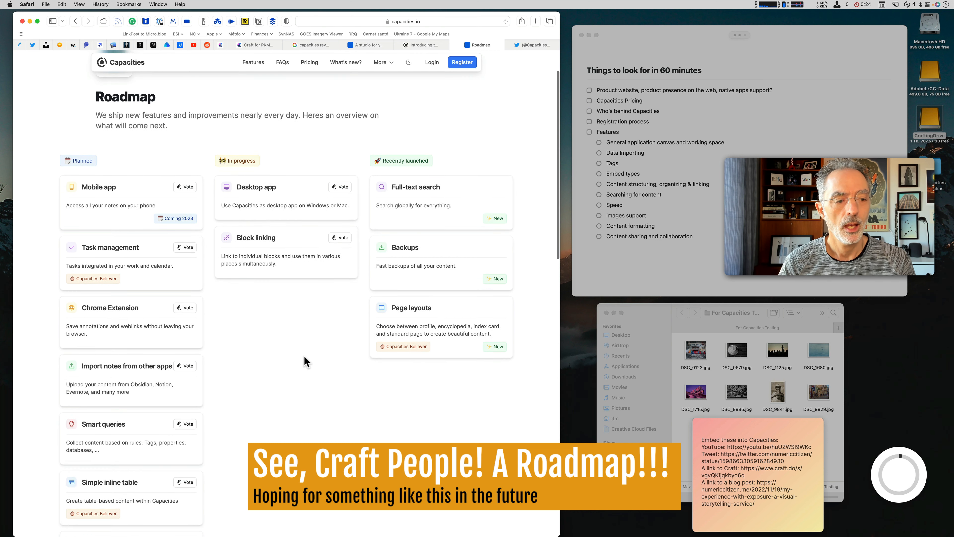
pyautogui.scroll(-2, 304, 361)
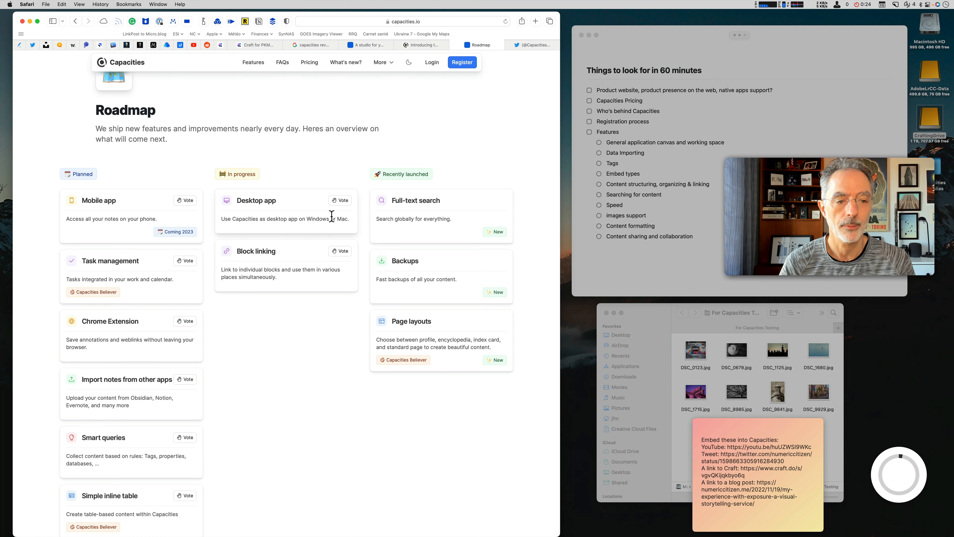
pyautogui.scroll(-2, 155, 285)
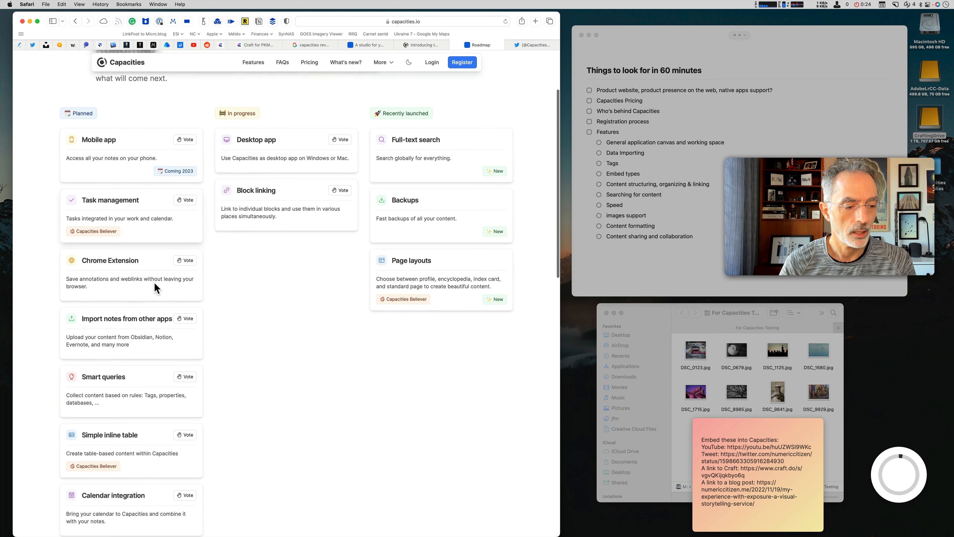
pyautogui.scroll(-10, 155, 288)
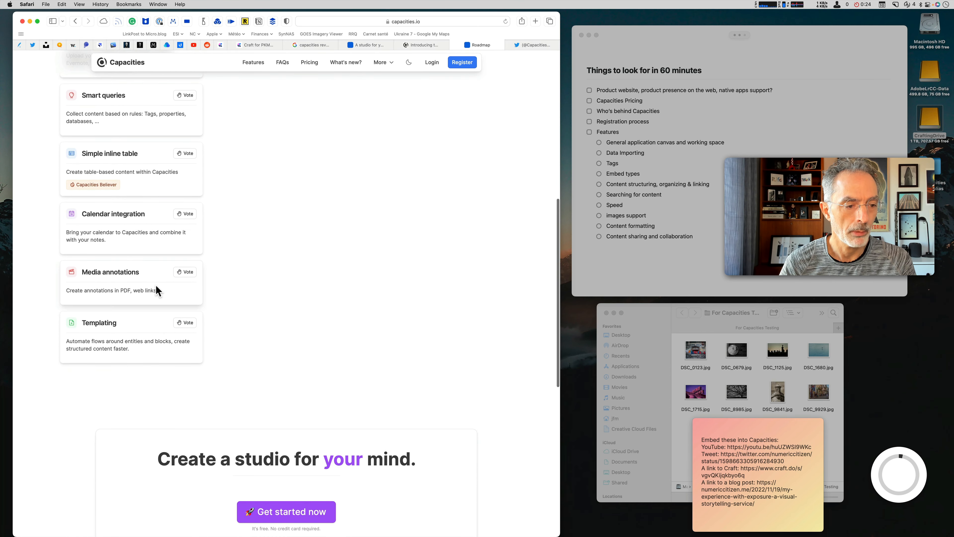
pyautogui.scroll(12, 156, 285)
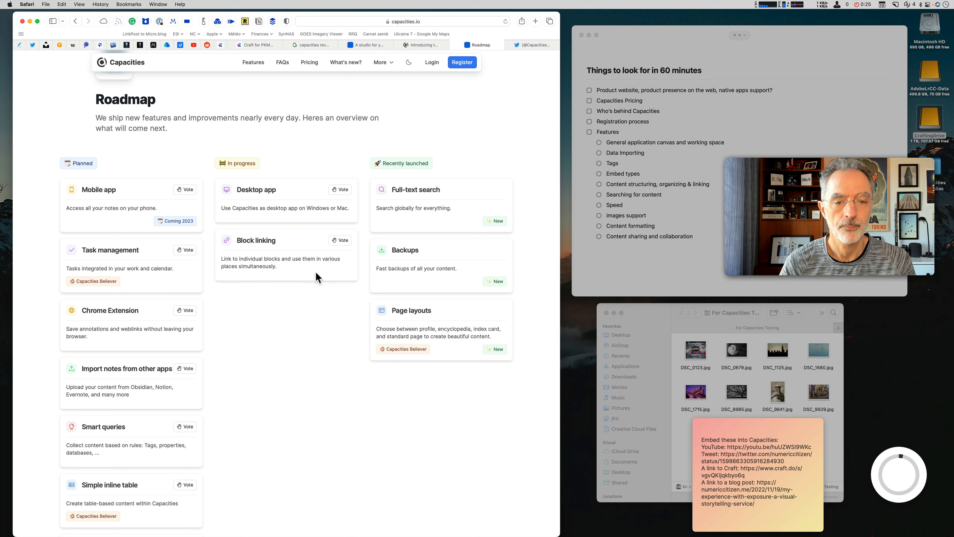
pyautogui.scroll(1, 314, 271)
pyautogui.scroll(2, 315, 270)
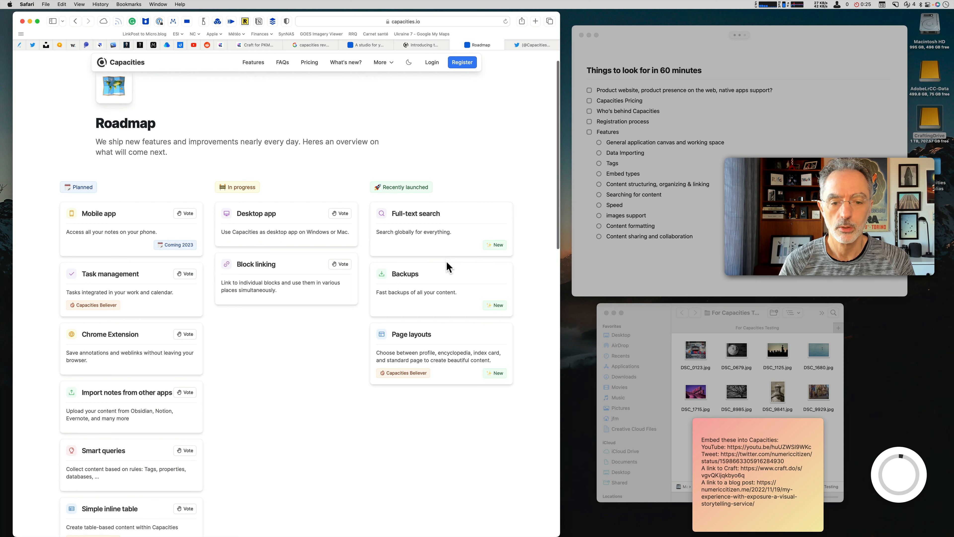
pyautogui.scroll(-2, 447, 263)
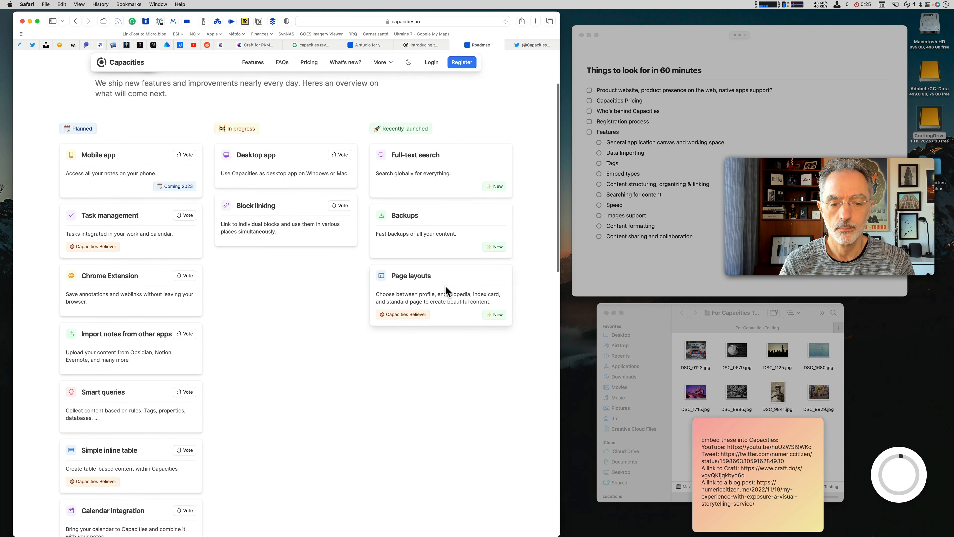
pyautogui.scroll(5, 445, 297)
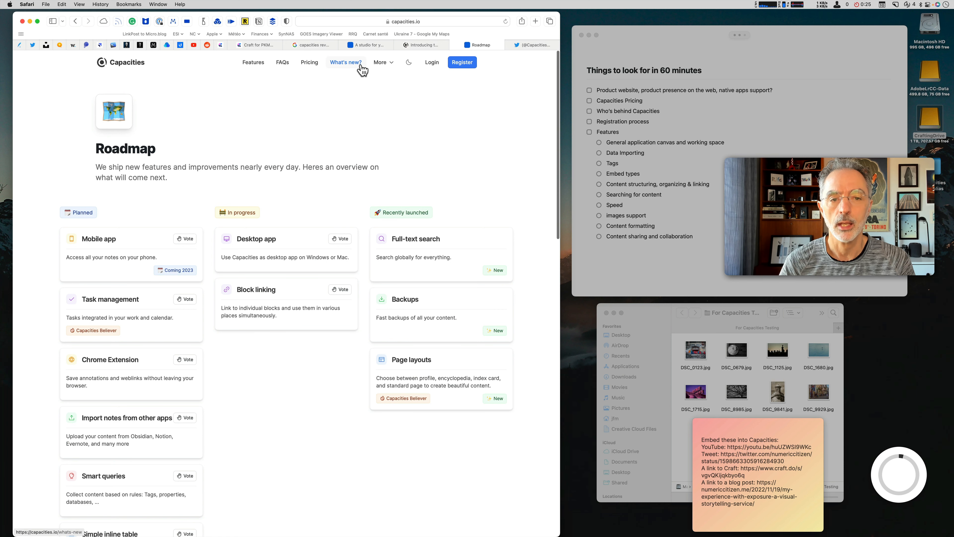
# Return to the Capacities website and start registering for an account
pyautogui.click(449, 44)
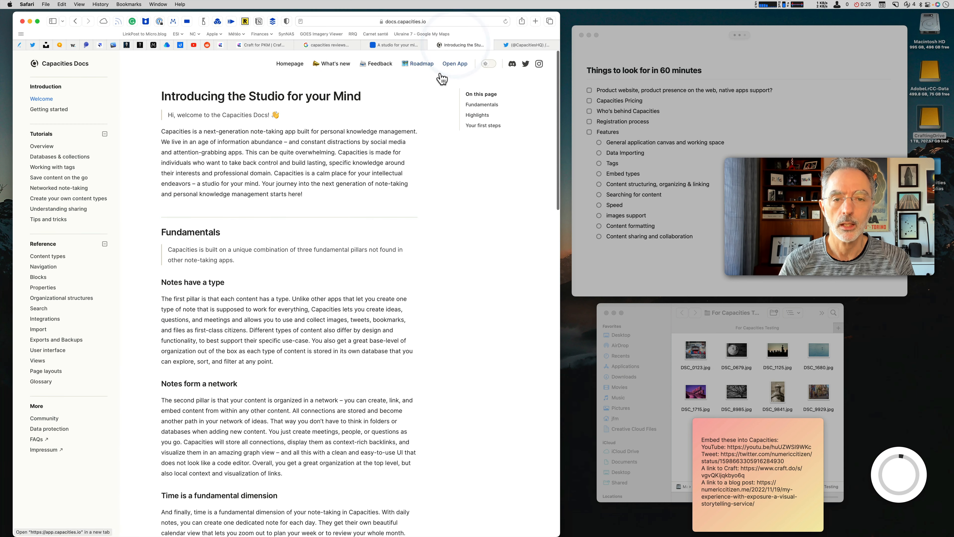
pyautogui.click(432, 44)
pyautogui.click(463, 62)
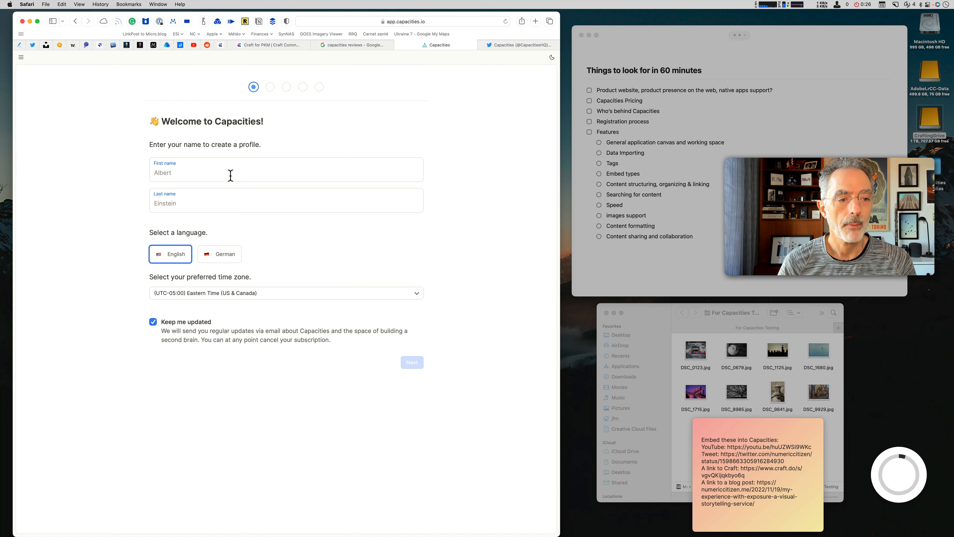
# Enter the first and last name for the new profile and continue to the usage question
pyautogui.click(208, 175)
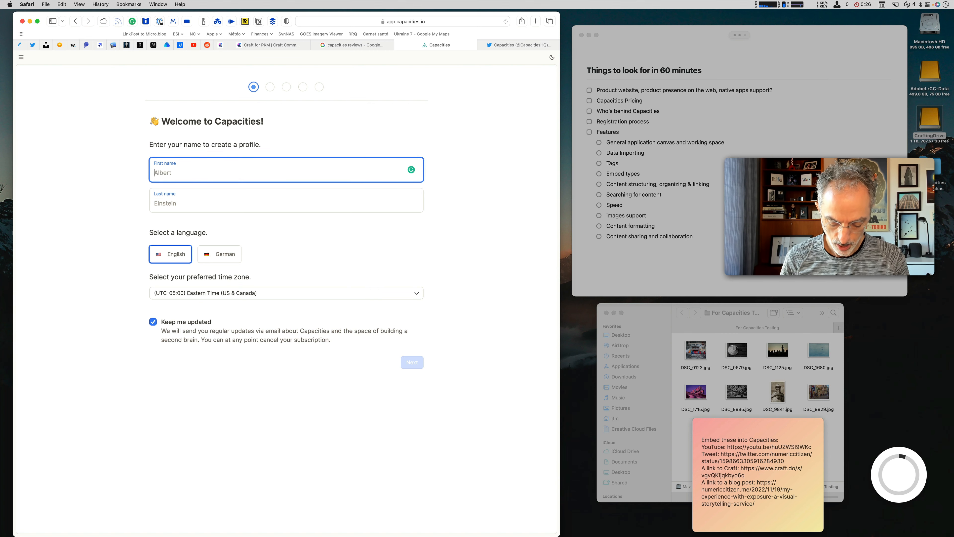
pyautogui.write('JF')
pyautogui.press('Tab')
pyautogui.write('Martin')
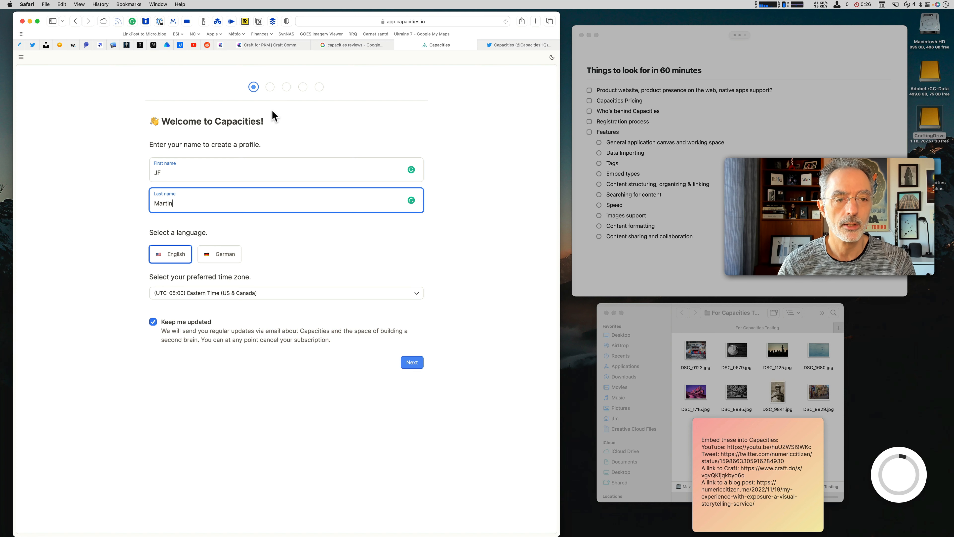
pyautogui.click(415, 360)
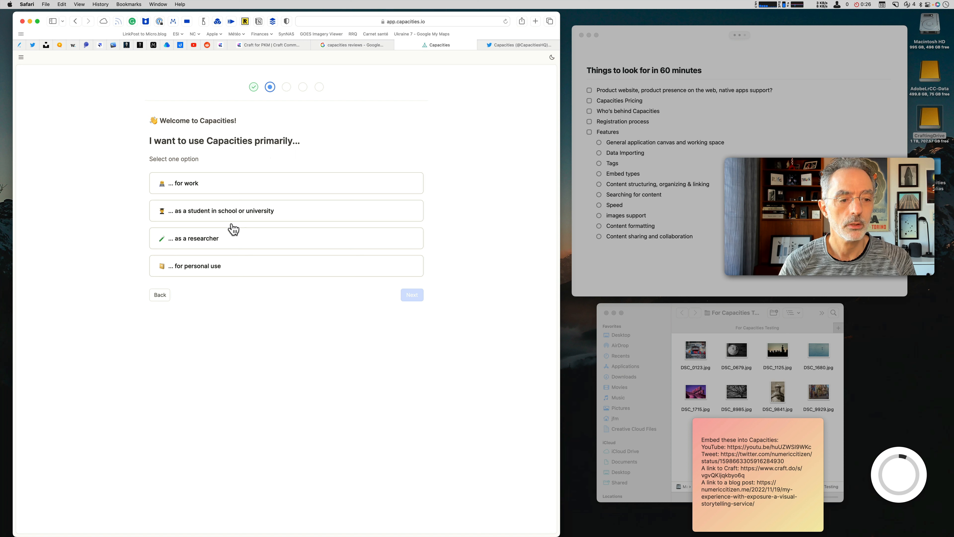
# Choose personal use with the Other purpose "Experimenting with another platform" and continue the onboarding
pyautogui.click(212, 270)
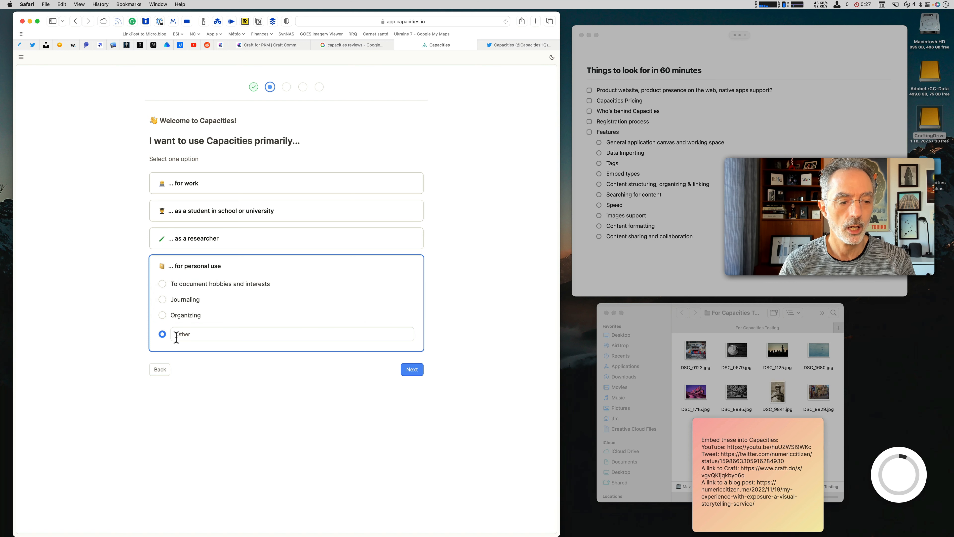
pyautogui.click(204, 336)
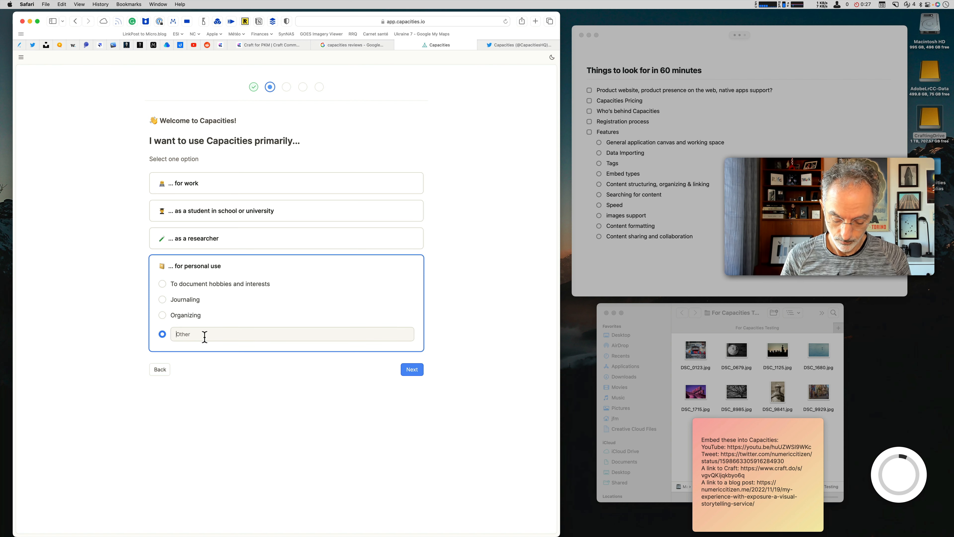
pyautogui.write('Experimenting ')
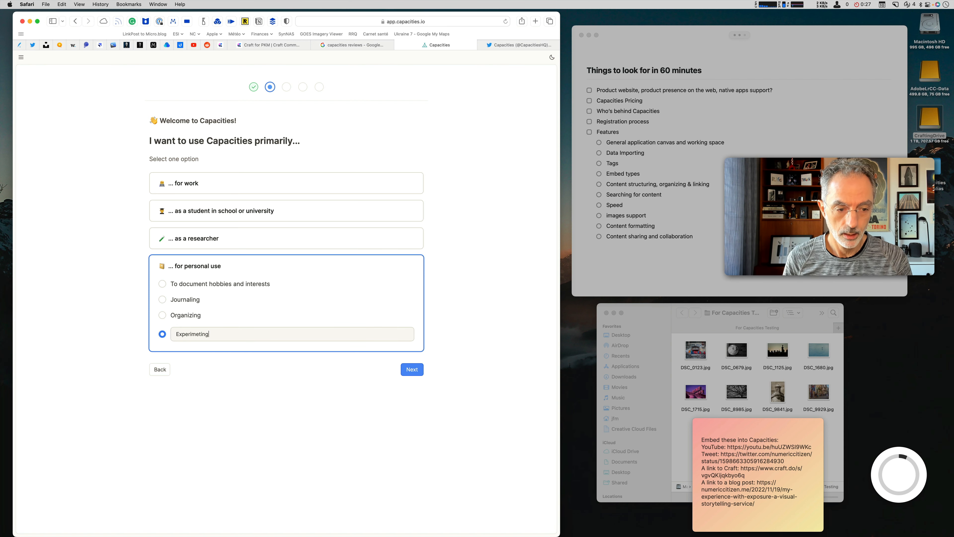
pyautogui.write('with ')
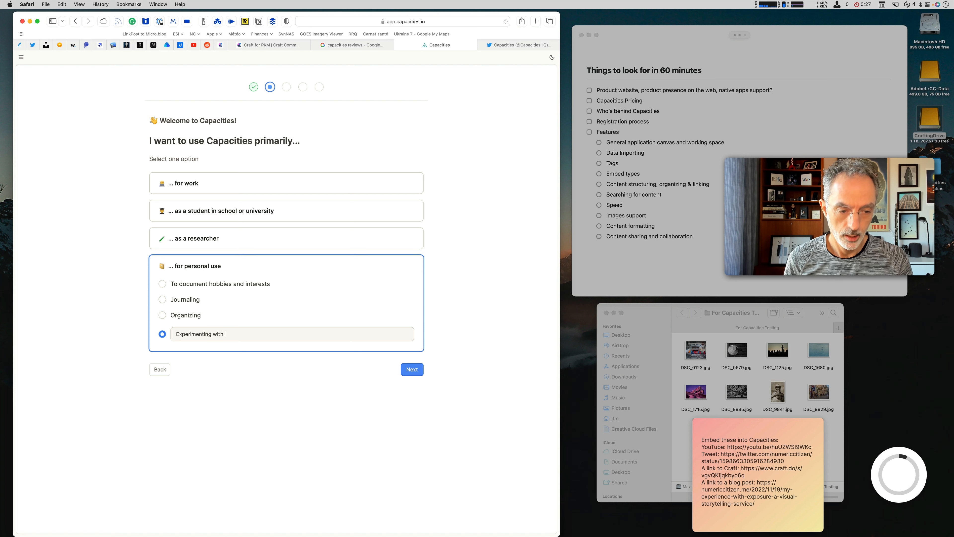
pyautogui.write('another platform')
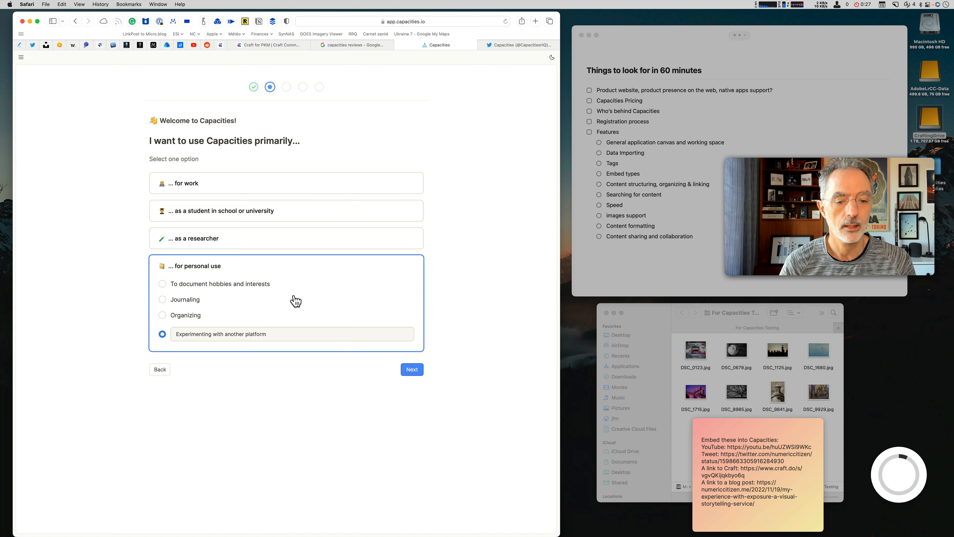
pyautogui.click(416, 372)
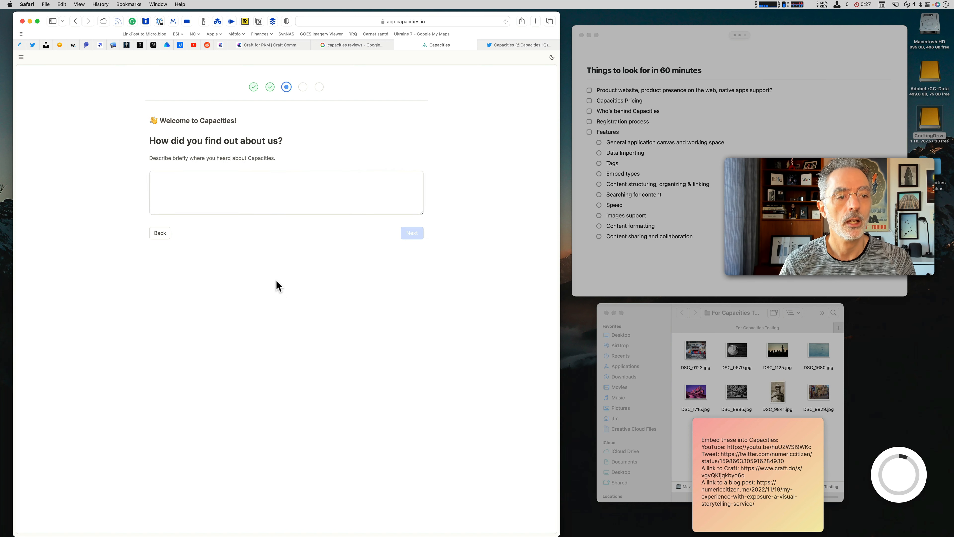
# Answer how Capacities was found with "From other communities of Craft users" and continue to the next onboarding question
pyautogui.click(271, 187)
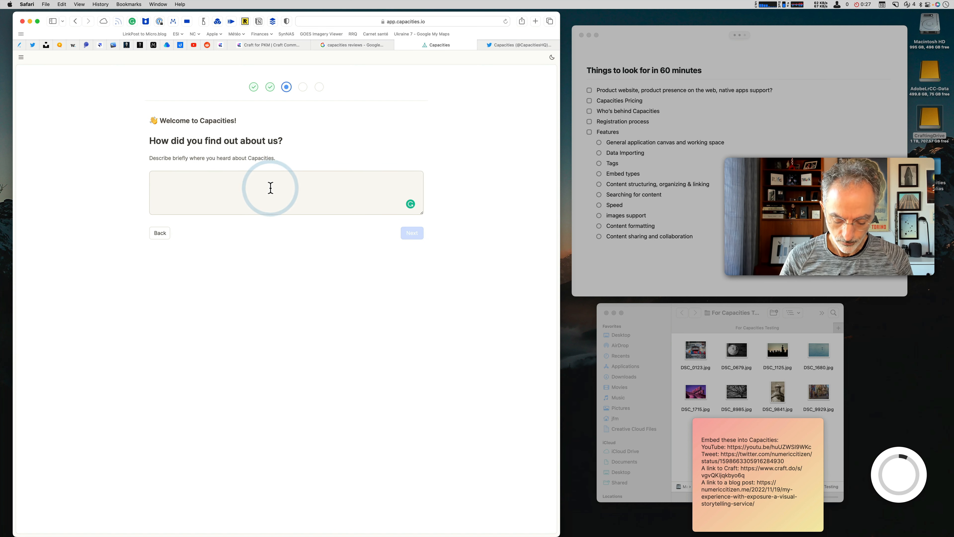
pyautogui.write('From other ')
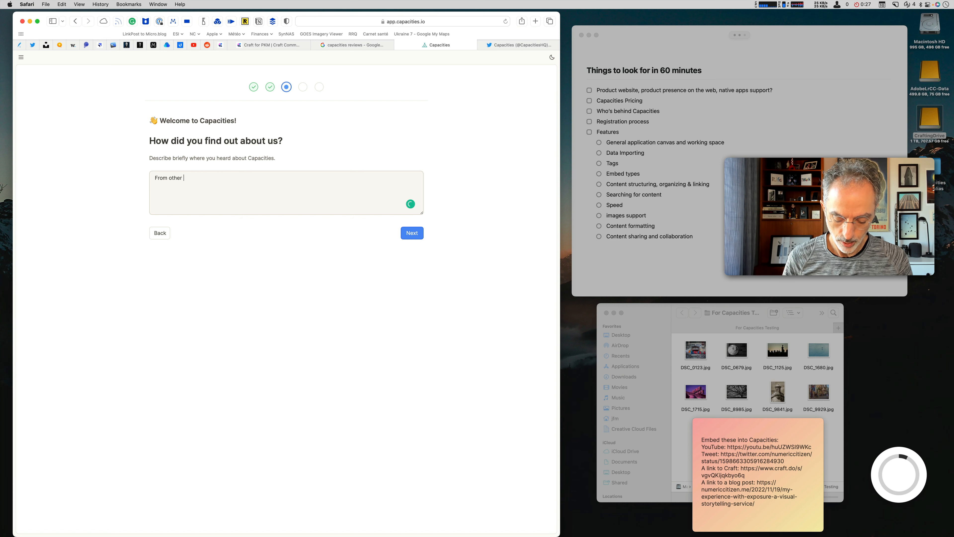
pyautogui.write('commu')
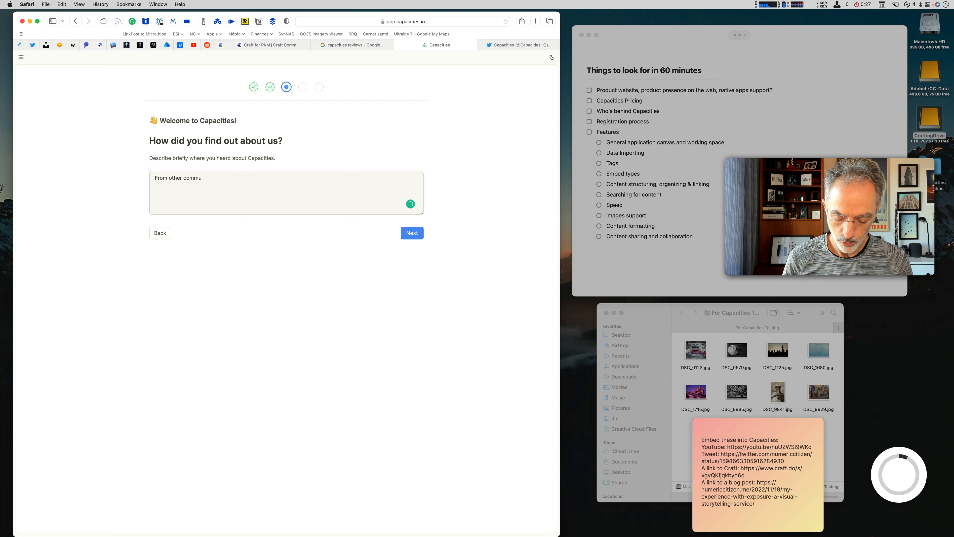
pyautogui.write('nities of Cra')
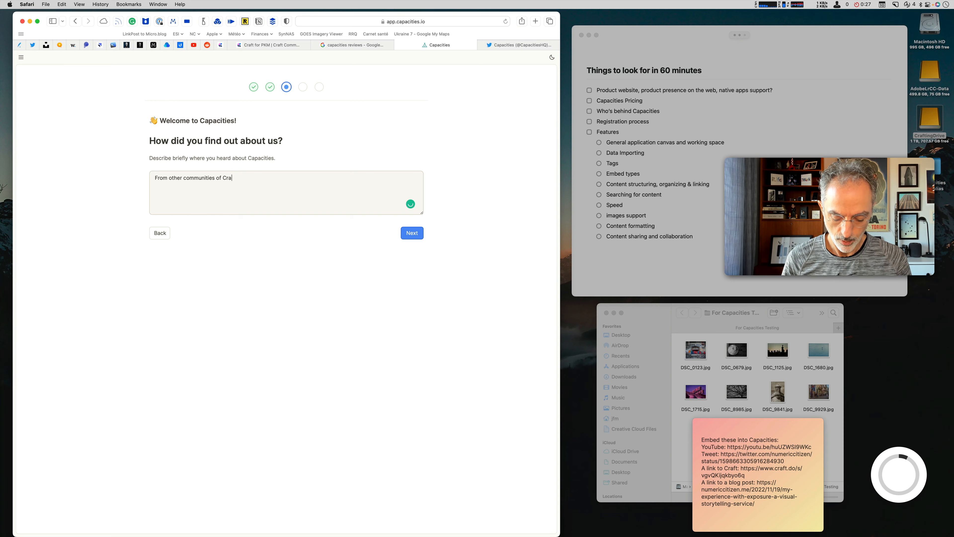
pyautogui.write('ft users')
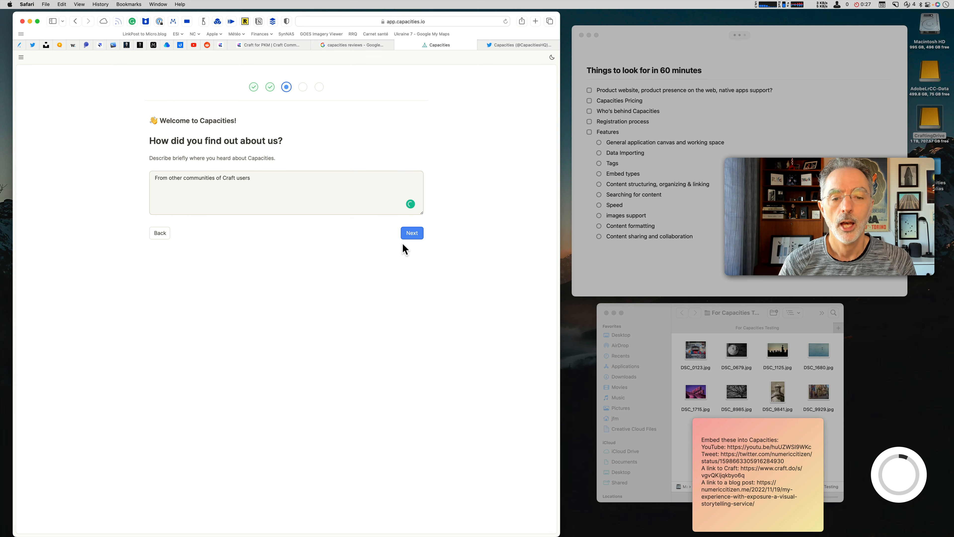
pyautogui.click(412, 233)
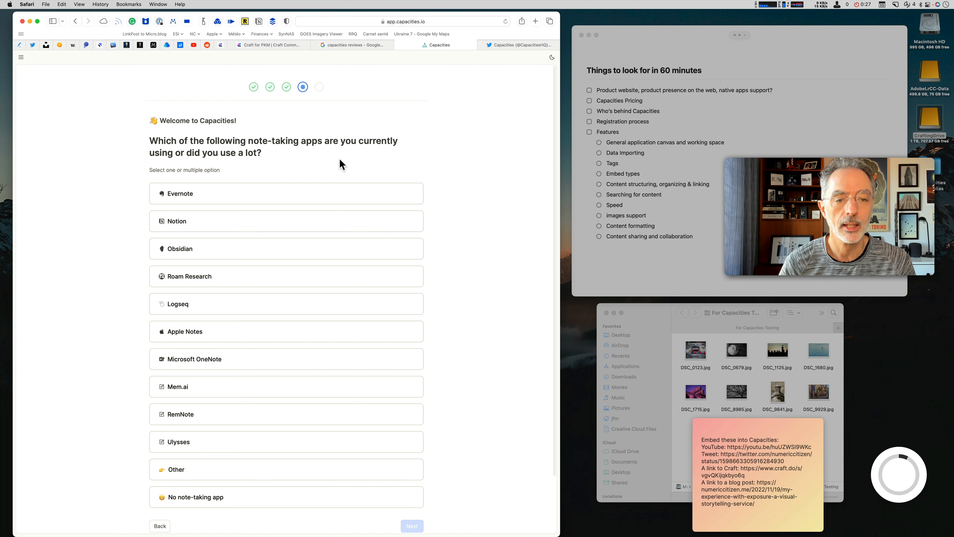
# Choose Notion, Apple Notes, Ulysses and Other "Craft" as the note-taking apps used, then proceed through the email verification page
pyautogui.scroll(-2, 339, 159)
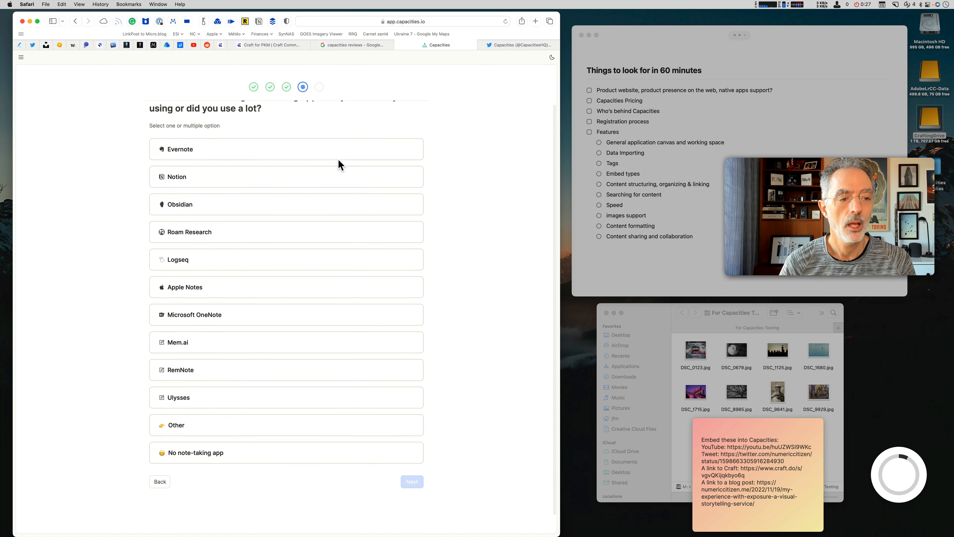
pyautogui.click(231, 177)
pyautogui.scroll(-1, 251, 207)
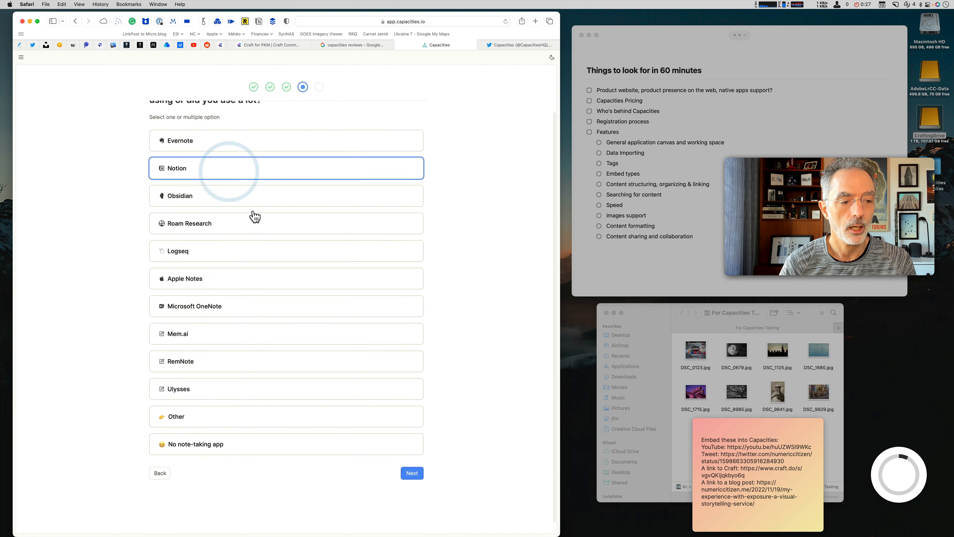
pyautogui.click(222, 270)
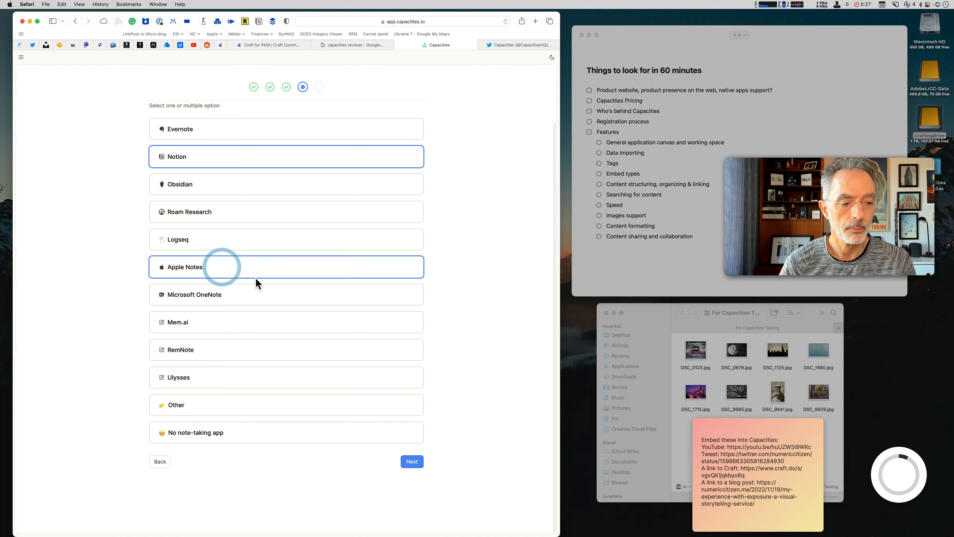
pyautogui.click(205, 383)
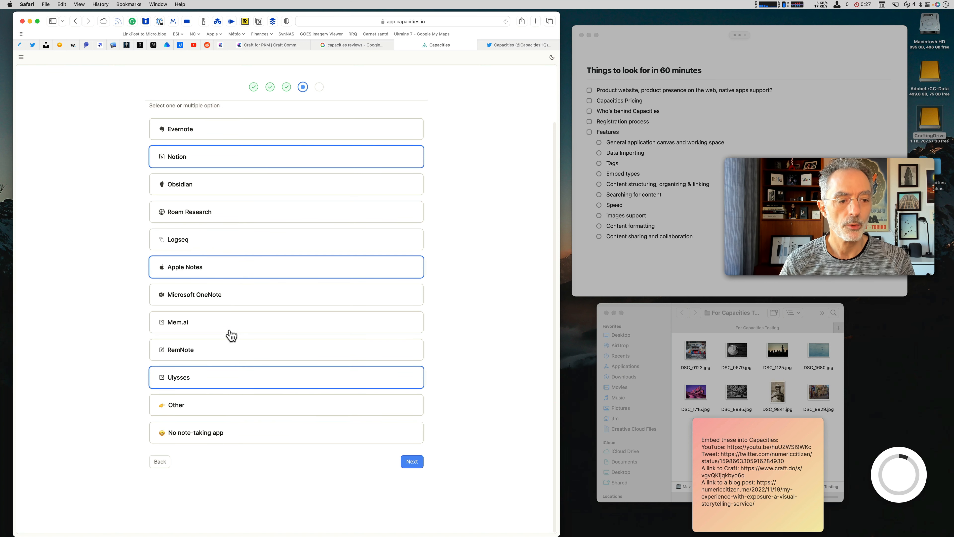
pyautogui.scroll(3, 231, 335)
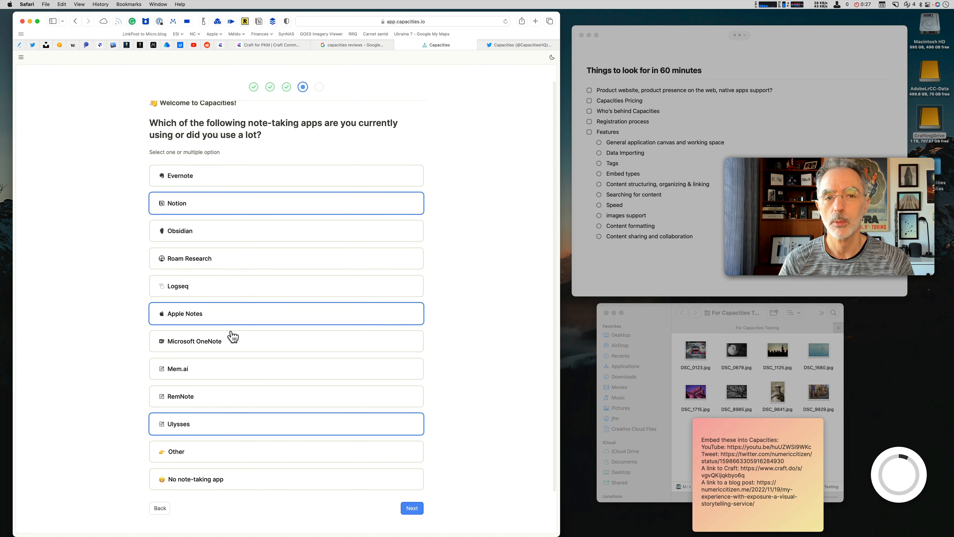
pyautogui.scroll(-3, 233, 336)
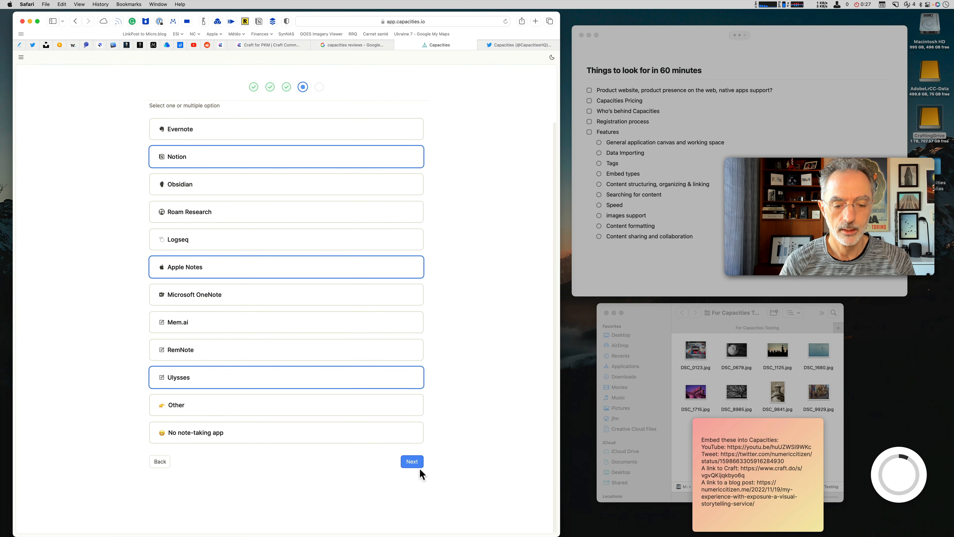
pyautogui.click(221, 406)
pyautogui.click(199, 420)
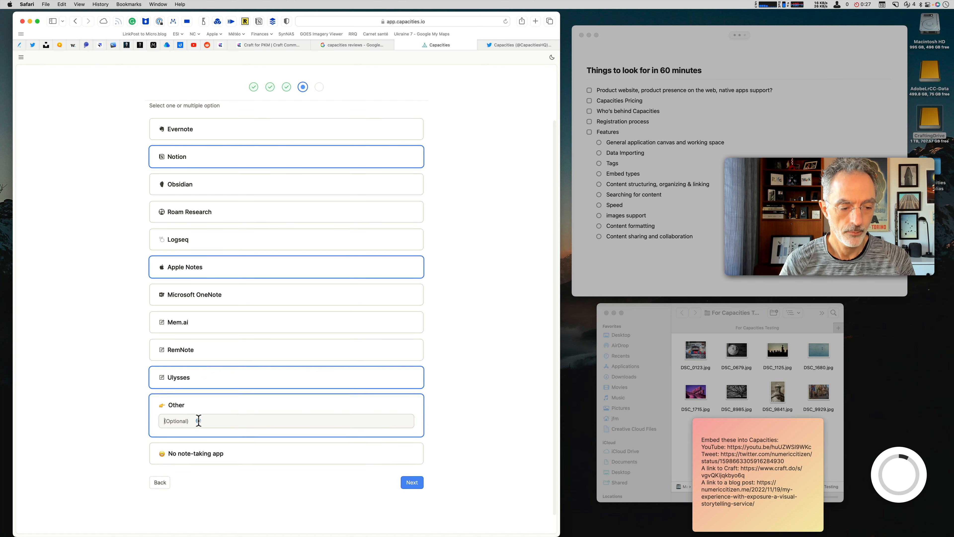
pyautogui.write('Craft')
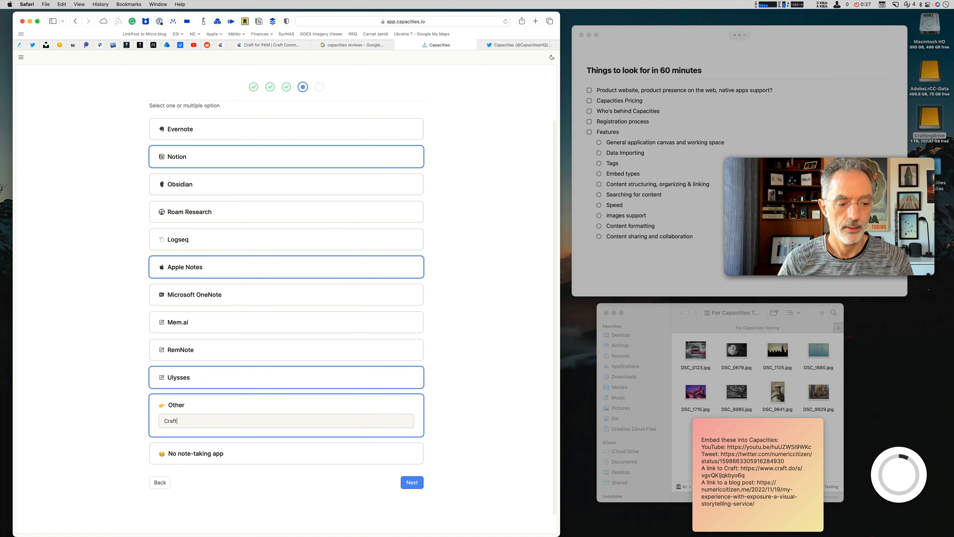
pyautogui.click(410, 482)
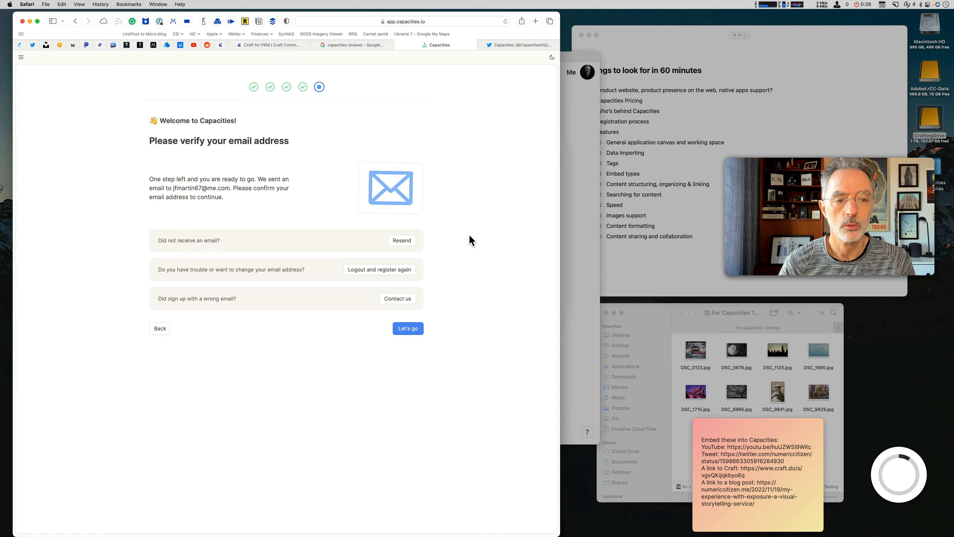
pyautogui.click(414, 328)
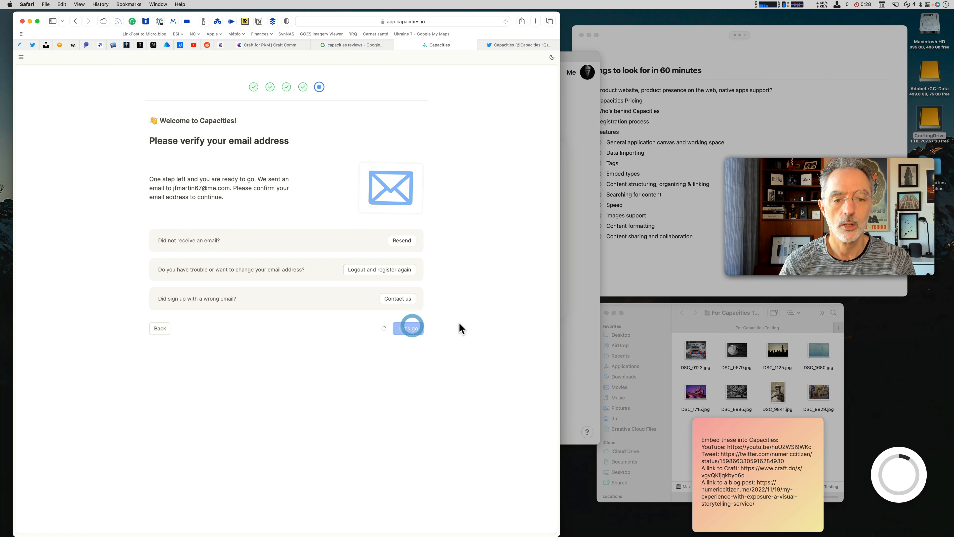
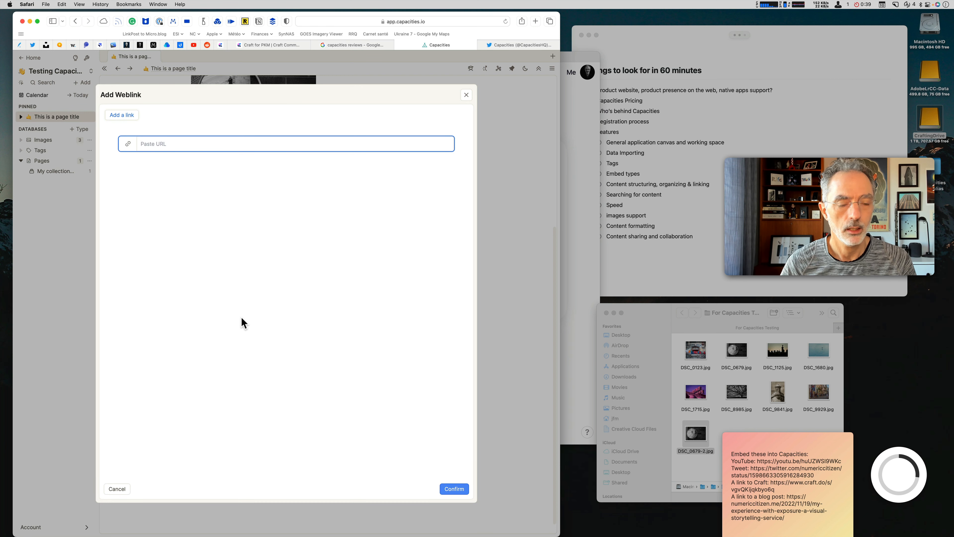
# Add a weblink to the page using the blog post URL copied from the sticky note
pyautogui.click(755, 465)
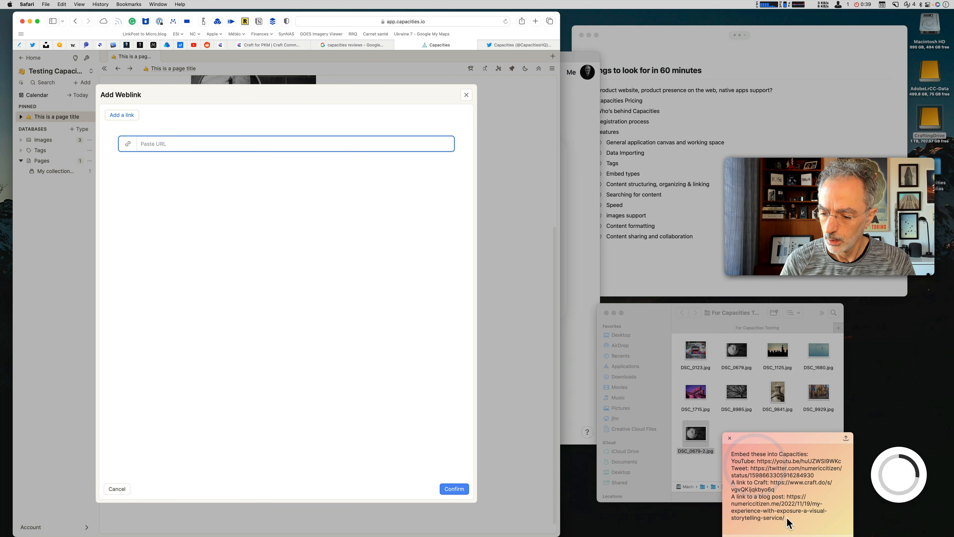
pyautogui.moveTo(784, 518)
pyautogui.mouseDown()
pyautogui.moveTo(763, 504)
pyautogui.moveTo(785, 498)
pyautogui.mouseUp()
pyautogui.press('super+c')
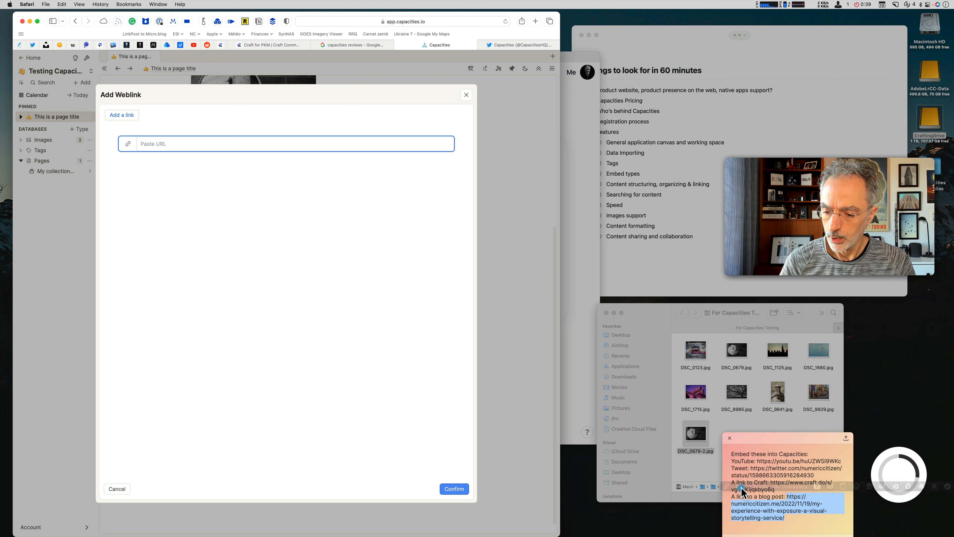
pyautogui.click(162, 142)
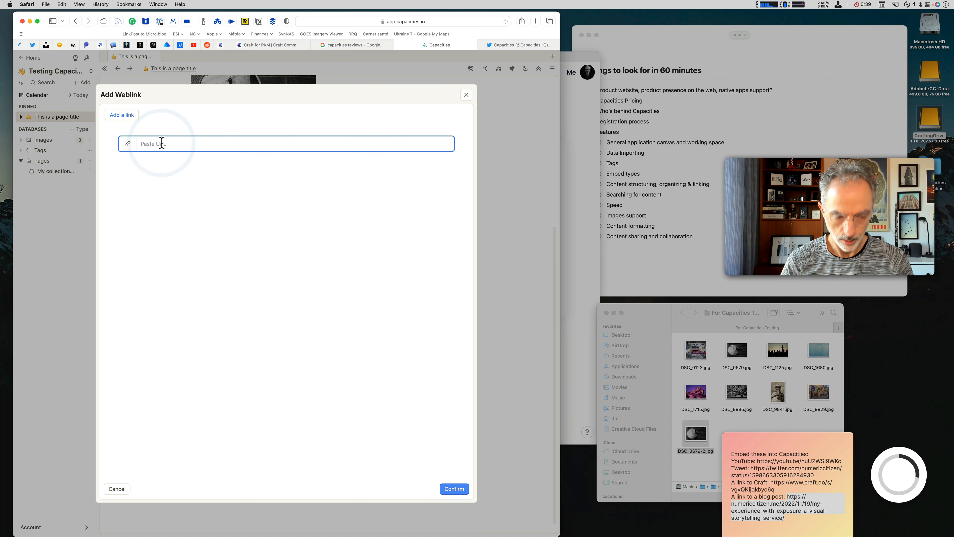
pyautogui.press('super+v')
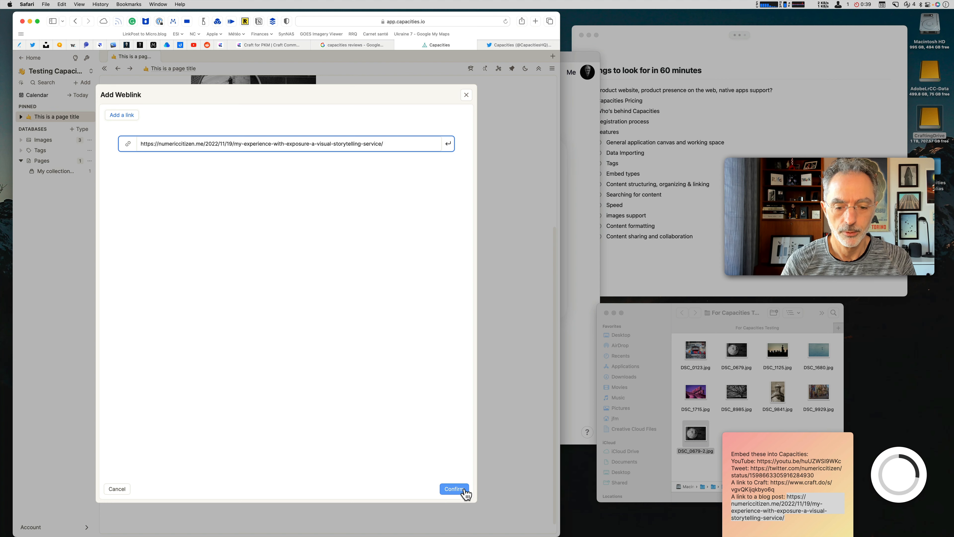
pyautogui.click(455, 488)
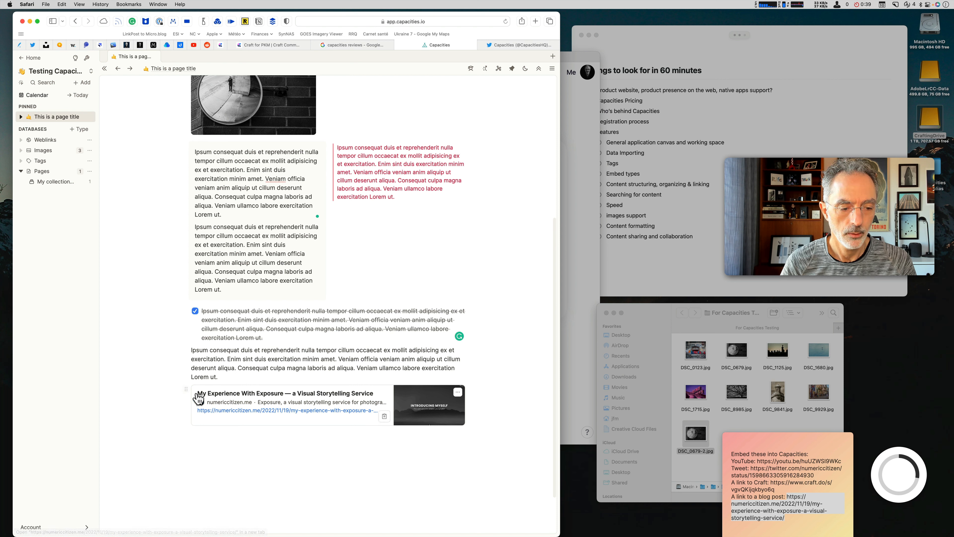
# Move the "My Experience With Exposure" weblink card between the photo and the grey text block, beside the red quote
pyautogui.click(185, 387)
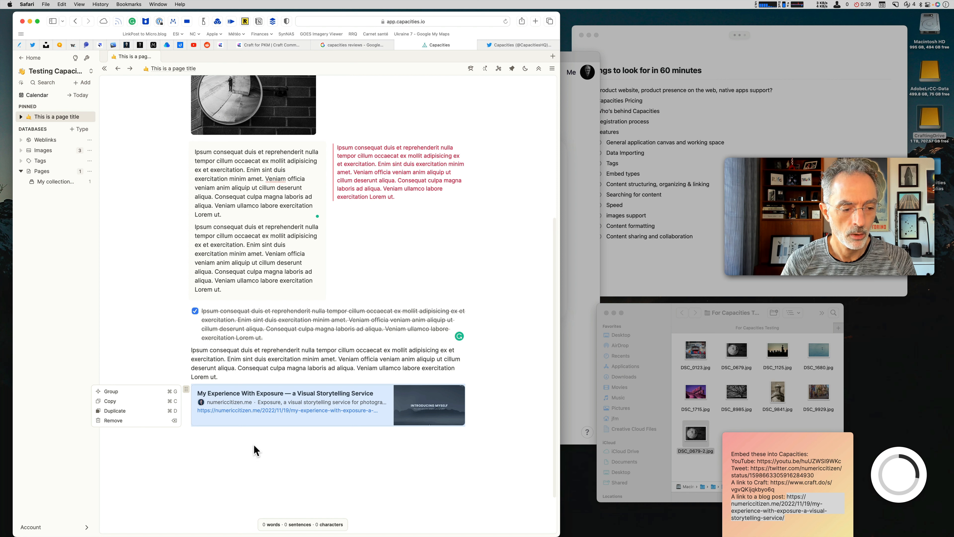
pyautogui.click(240, 439)
pyautogui.moveTo(186, 388); pyautogui.dragTo(313, 143)
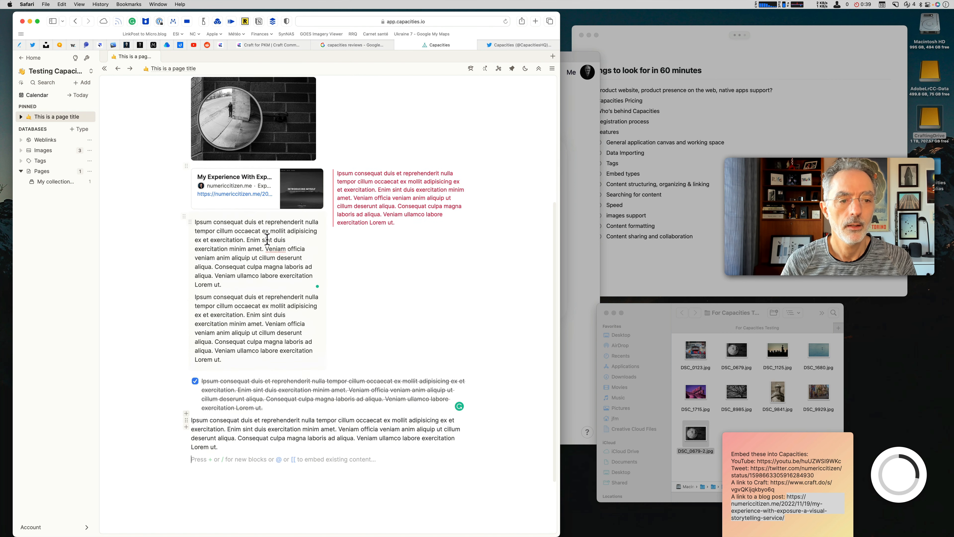
# Delete the DSC_0679-2 link block and the 11:26: DSC_0679 block above the photo
pyautogui.scroll(3, 319, 225)
pyautogui.scroll(2, 320, 229)
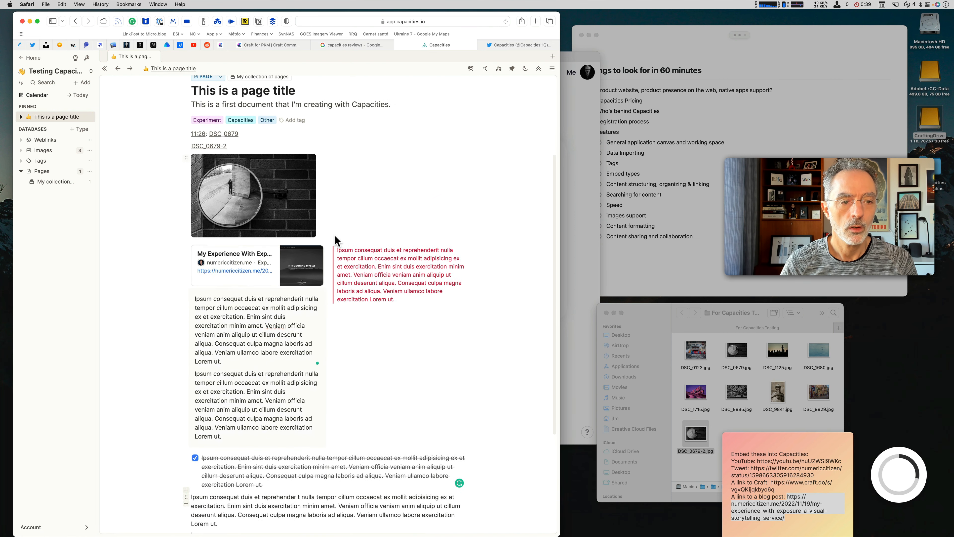
pyautogui.press('BackSpace')
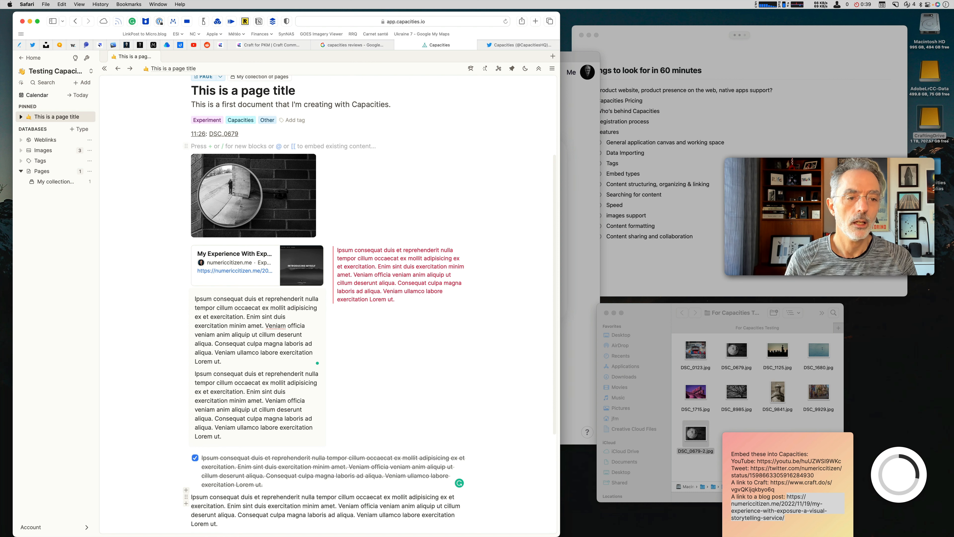
pyautogui.press('super+z')
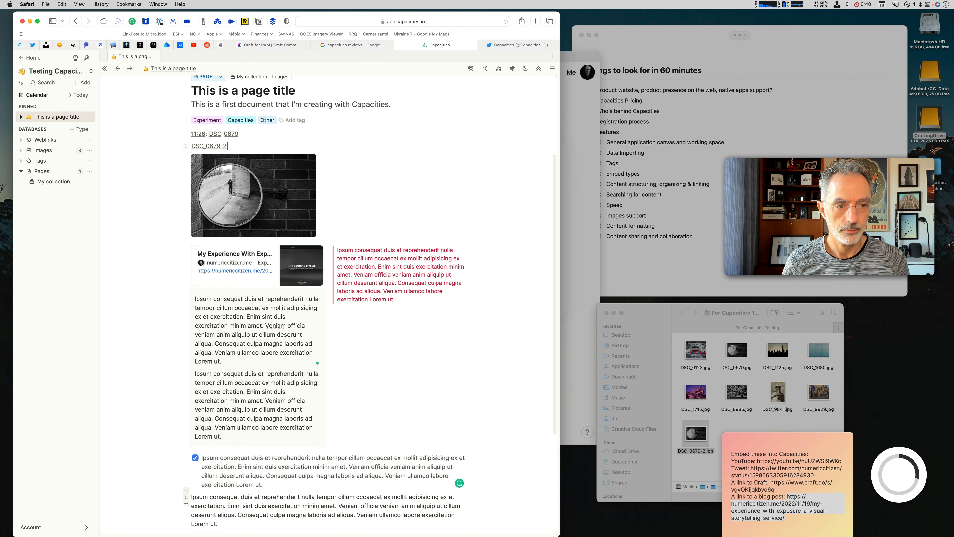
pyautogui.click(185, 146)
pyautogui.press('BackSpace')
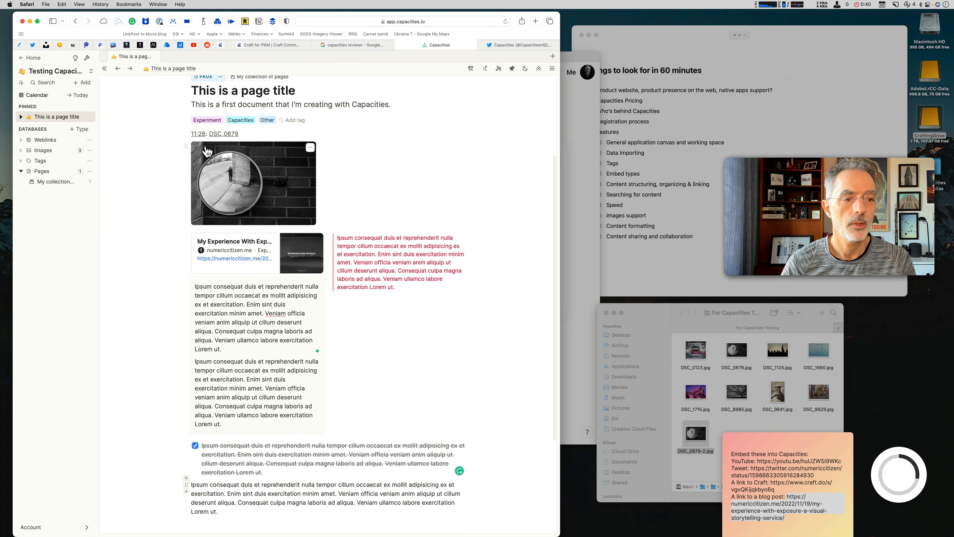
pyautogui.click(186, 133)
pyautogui.press('BackSpace')
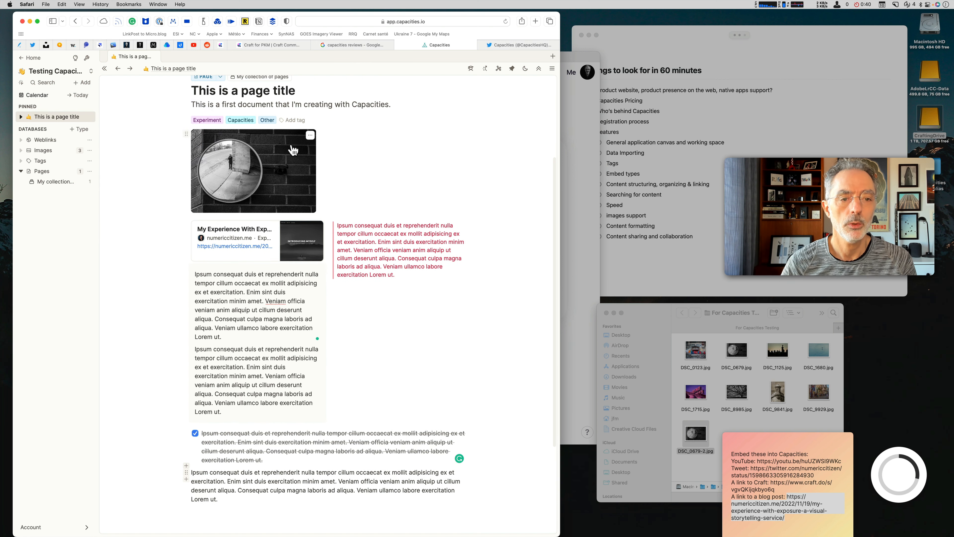
pyautogui.click(321, 121)
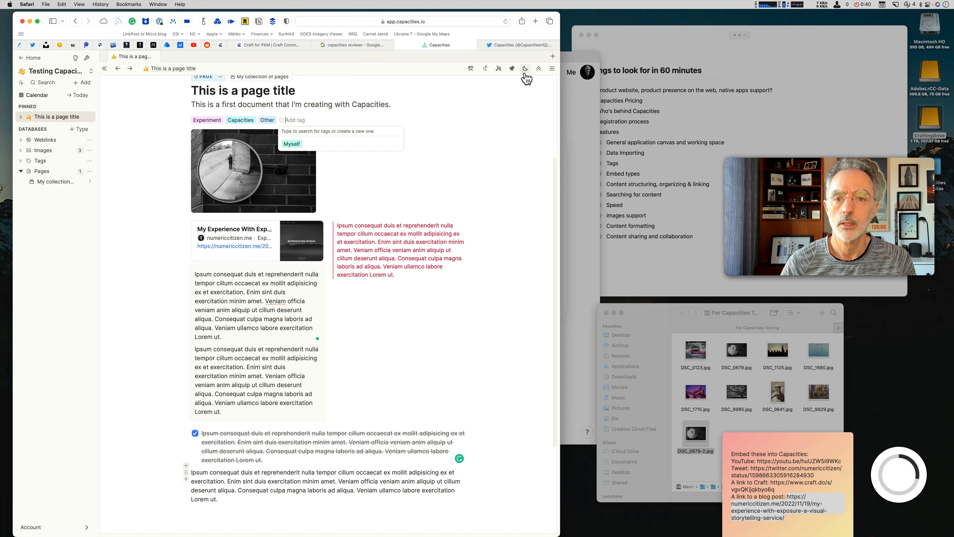
# Create a new Tweet object from the tweet URL copied from the sticky note
pyautogui.click(553, 57)
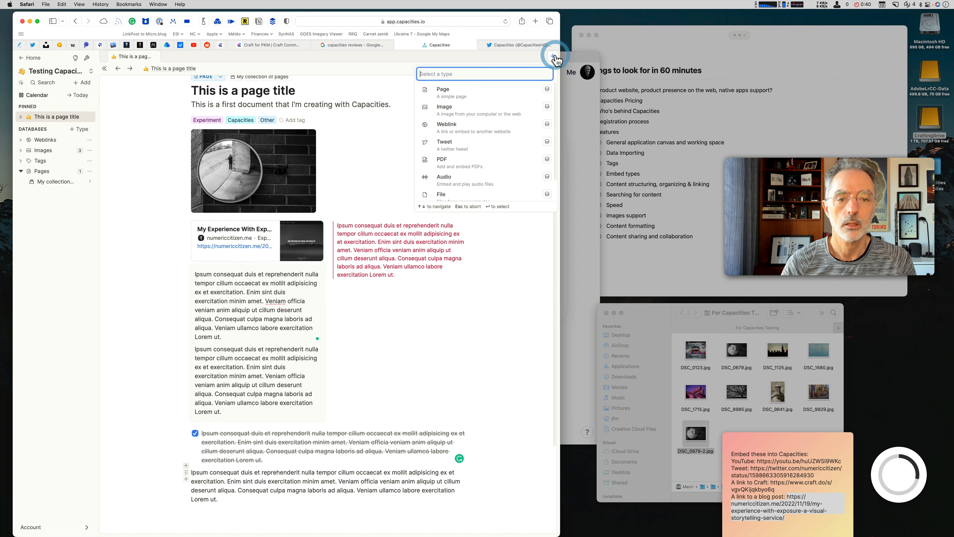
pyautogui.click(453, 149)
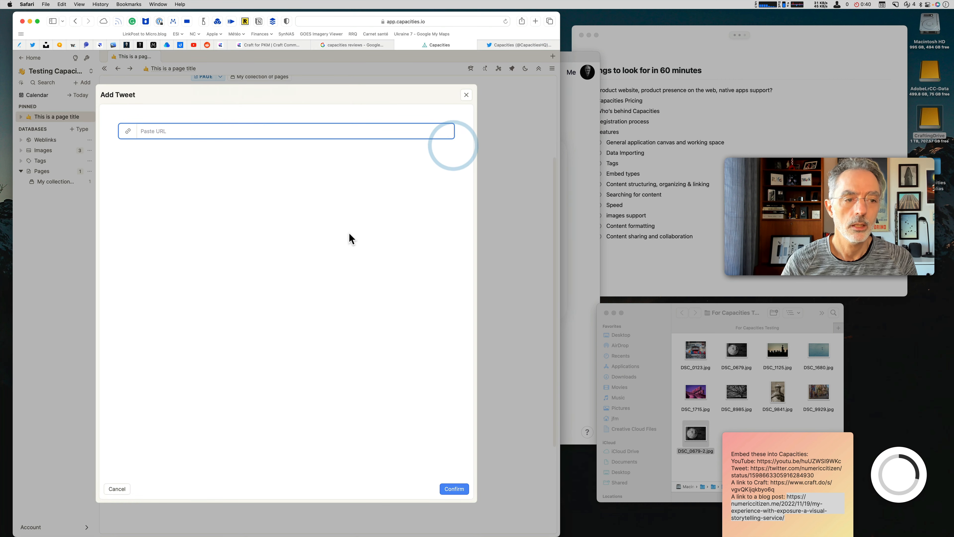
pyautogui.click(781, 486)
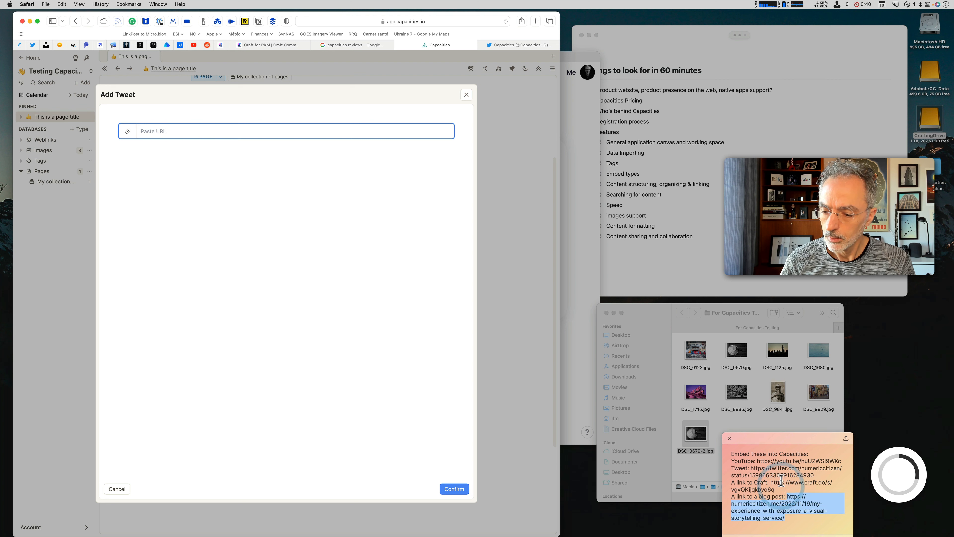
pyautogui.moveTo(750, 469); pyautogui.dragTo(812, 474)
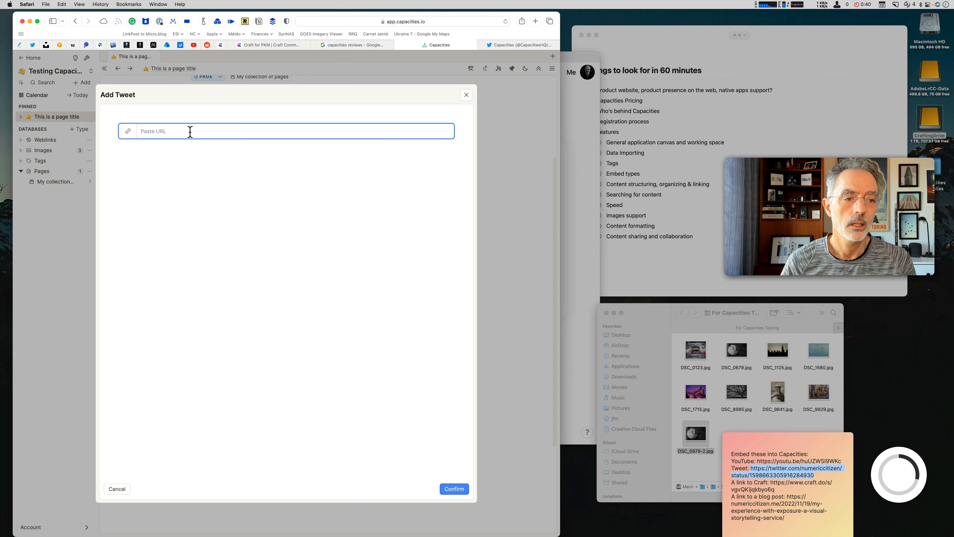
pyautogui.press('super+v')
pyautogui.press('Return')
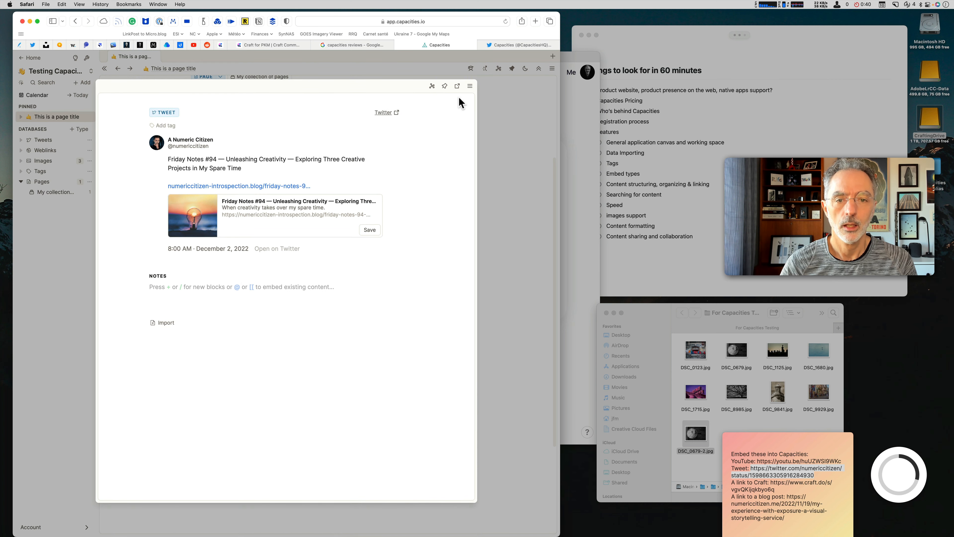
# Pin the new Friday Notes #94 tweet to the sidebar, then close its preview and open it as a full page
pyautogui.click(446, 89)
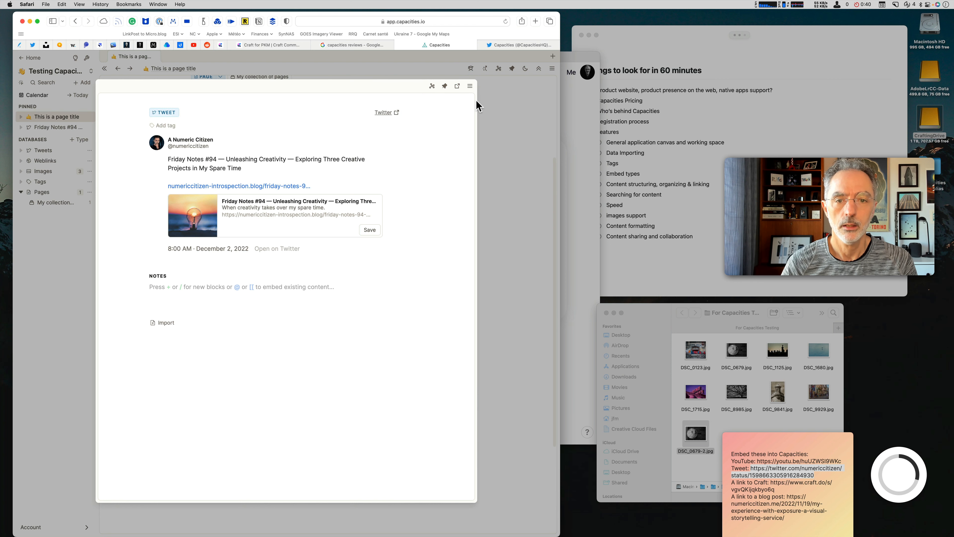
pyautogui.click(502, 109)
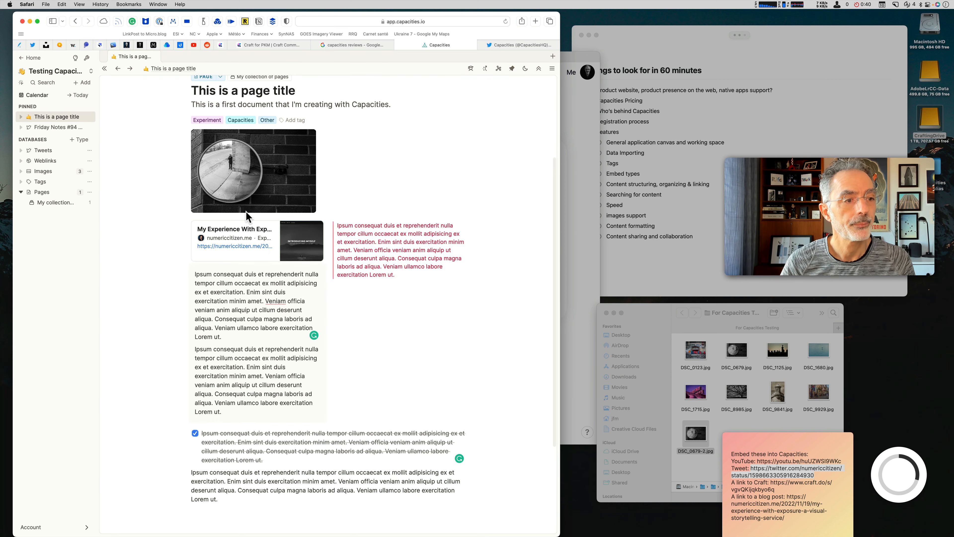
pyautogui.click(60, 128)
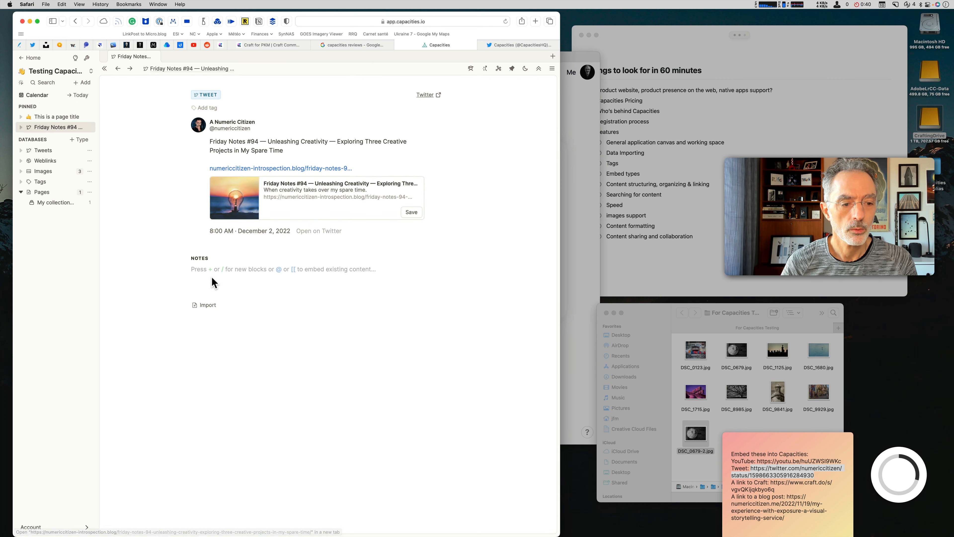
# Embed the tweet in its own notes section using the copied tweet URL
pyautogui.click(214, 271)
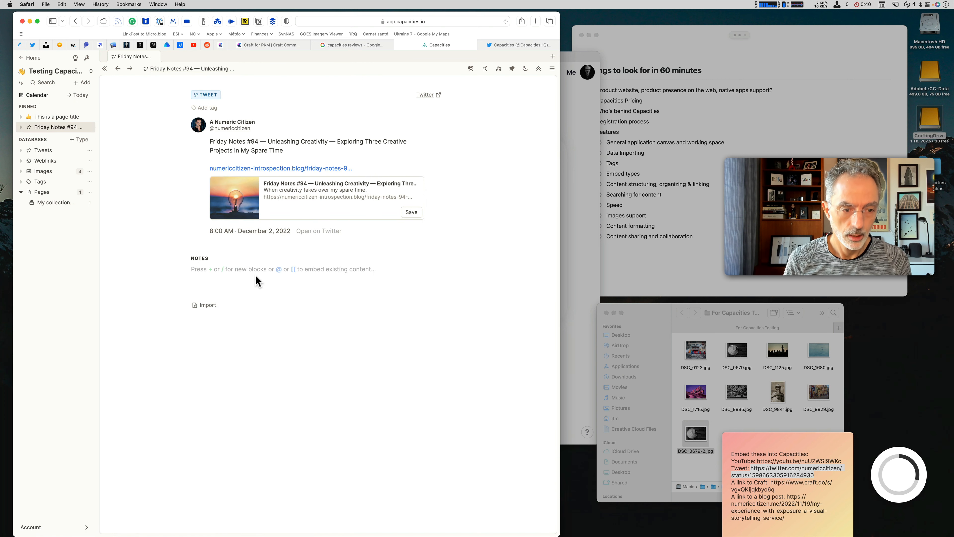
pyautogui.press('super+v')
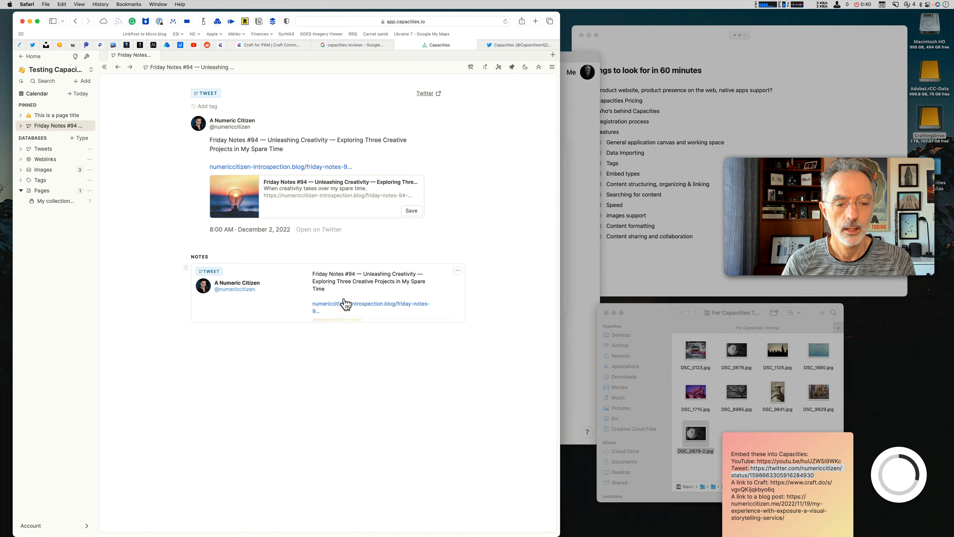
# Place the cursor below the tweet card in the notes and copy a placeholder sentence with Raycast's Lorem Ipsum Generate Sentences command
pyautogui.click(231, 332)
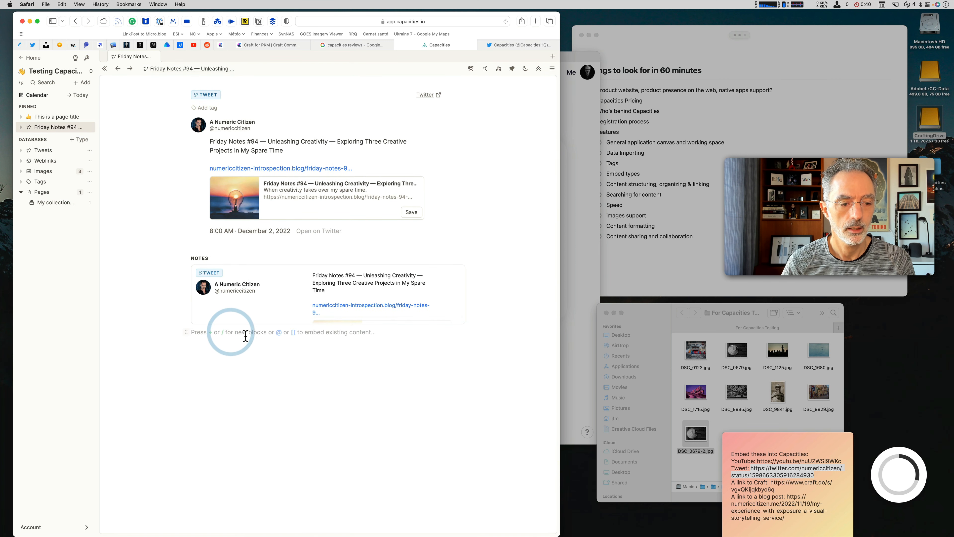
pyautogui.hotkey('alt', 'space')
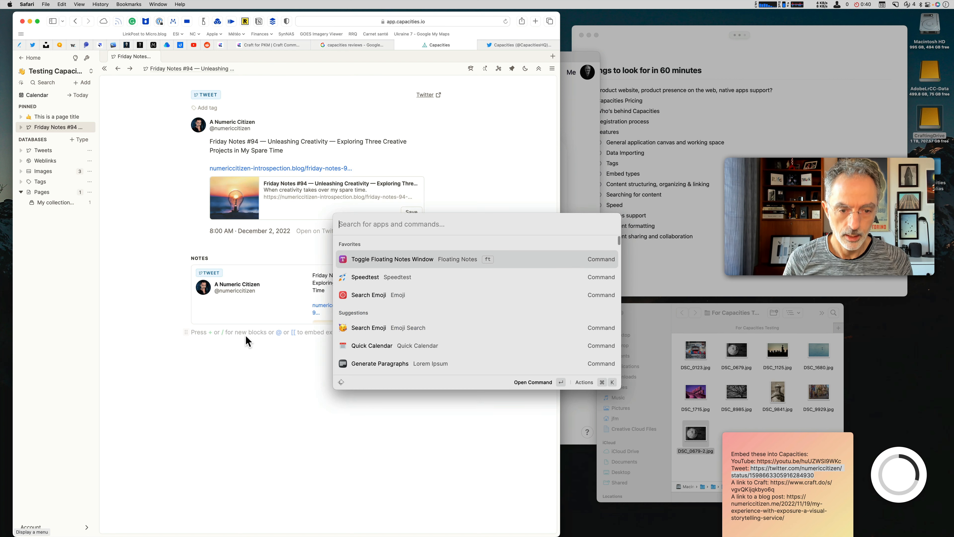
pyautogui.write(';lor')
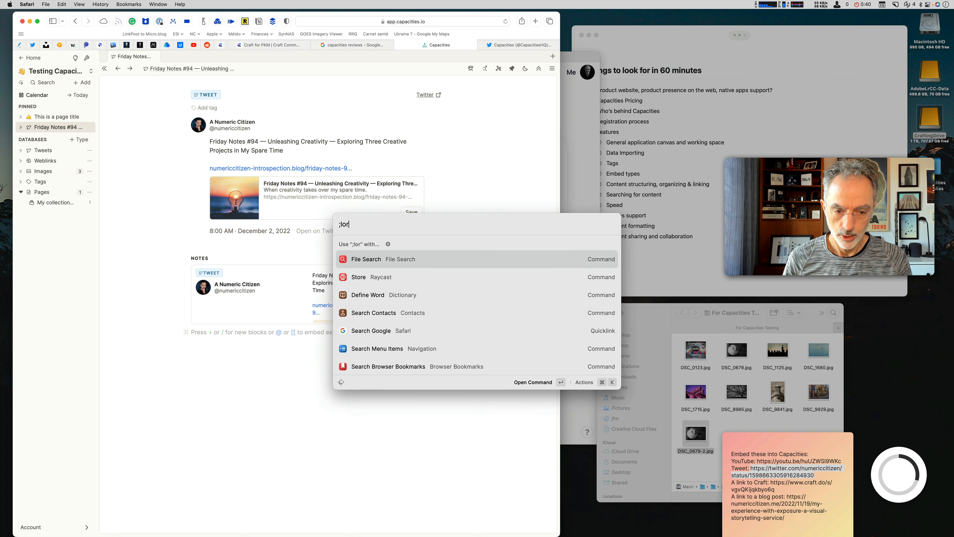
pyautogui.press('BackSpace')
pyautogui.press('BackSpace')
pyautogui.press('BackSpace')
pyautogui.press('BackSpace')
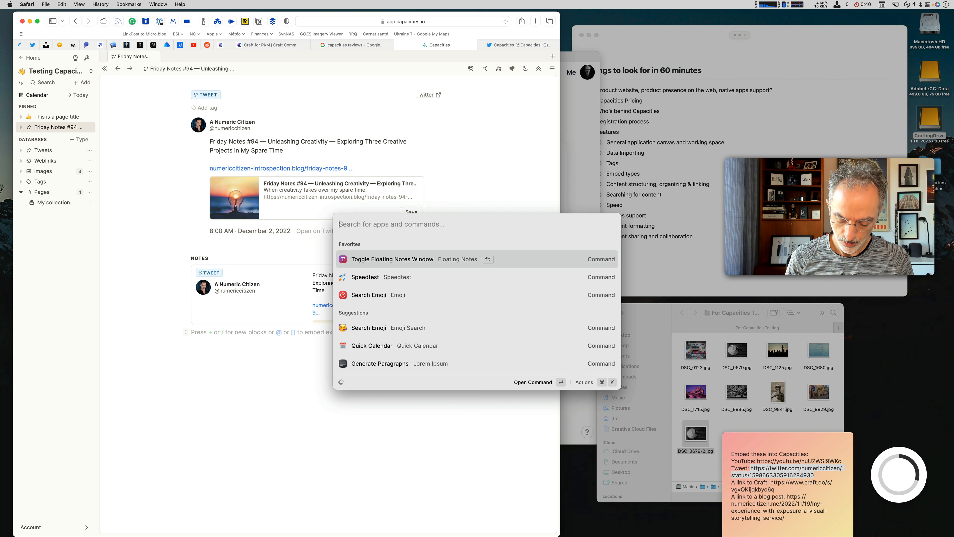
pyautogui.write('lore')
pyautogui.press('Down')
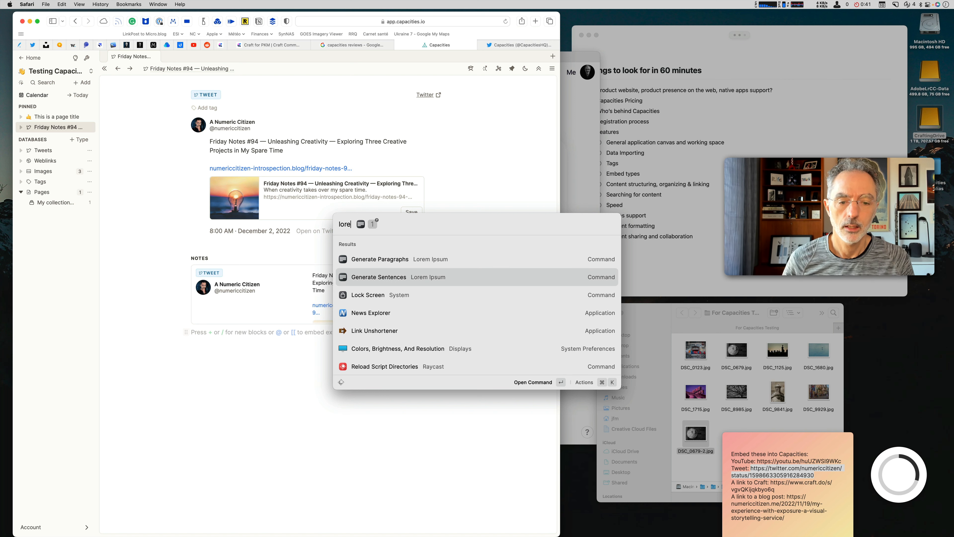
pyautogui.press('Return')
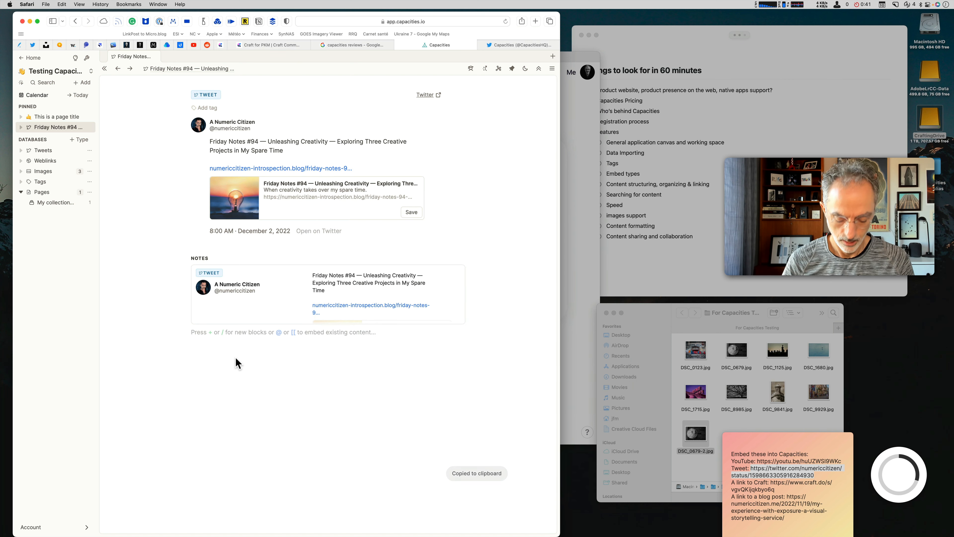
# Paste the placeholder sentence five times as one paragraph below the tweet card and start a new block
pyautogui.press('super+v')
pyautogui.press('super+v')
pyautogui.press('super+v')
pyautogui.press('super+v')
pyautogui.press('super+v')
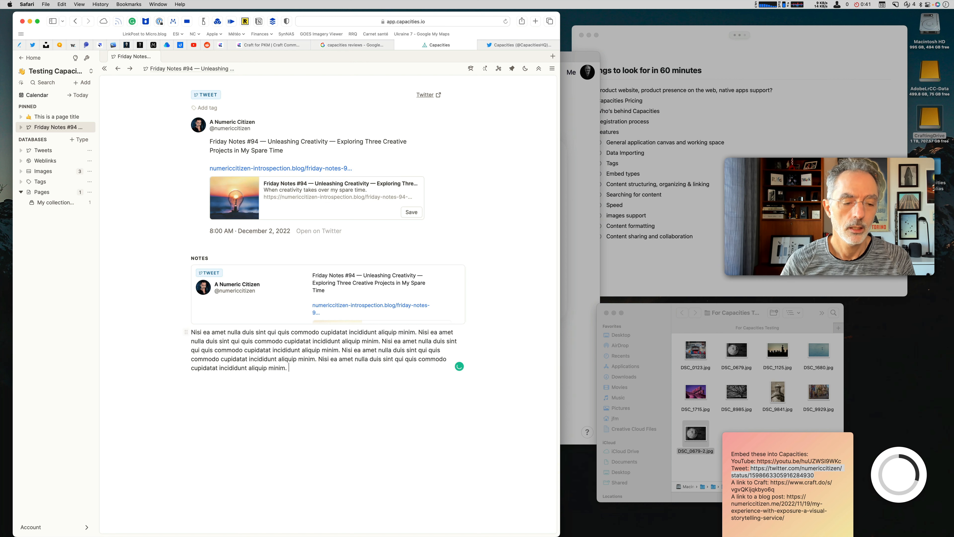
pyautogui.press('Return')
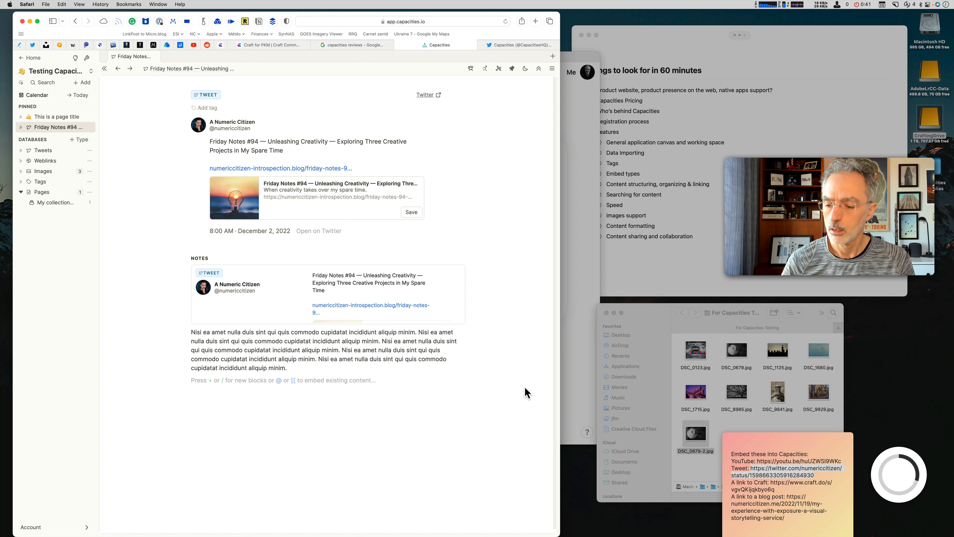
# Copy the YouTube URL from the sticky note and paste it into the empty block below the placeholder paragraph
pyautogui.click(758, 462)
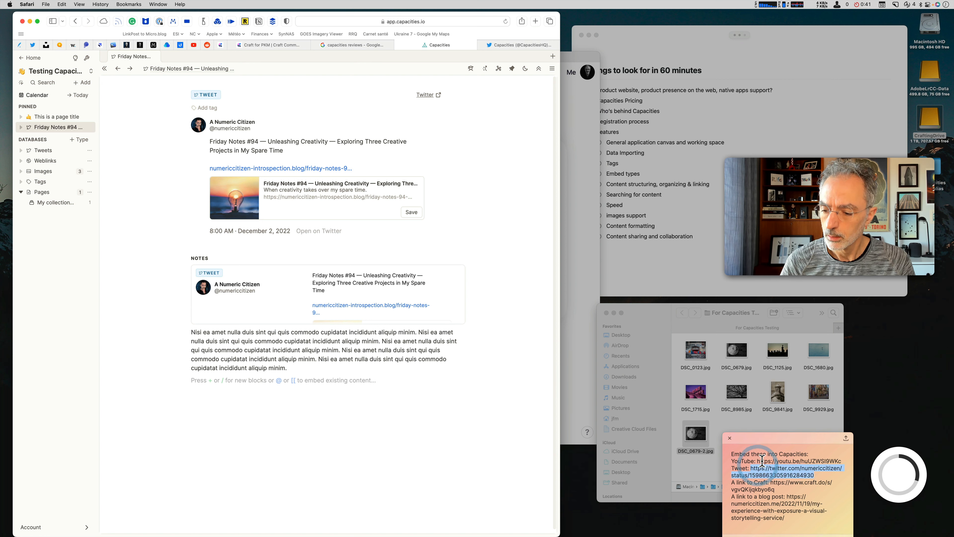
pyautogui.moveTo(758, 462); pyautogui.dragTo(815, 461)
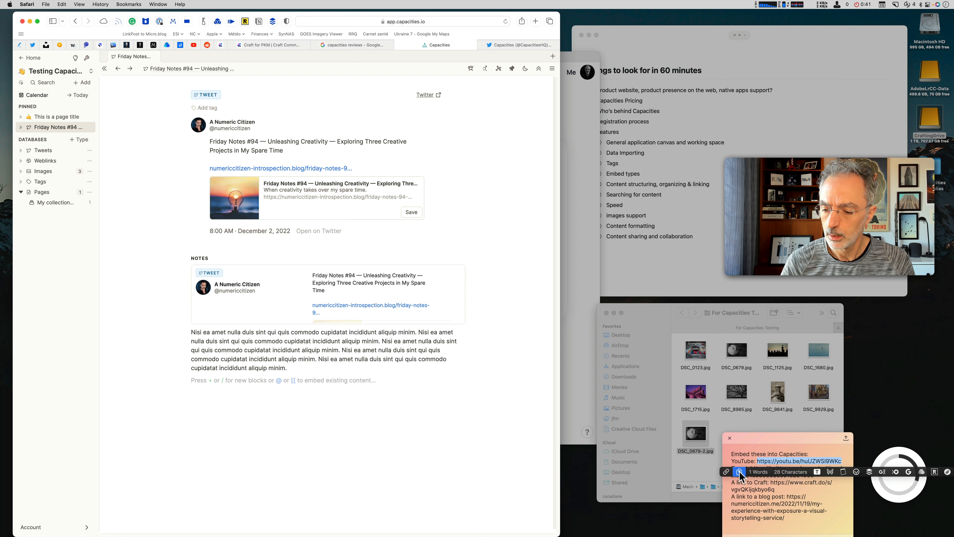
pyautogui.click(740, 472)
pyautogui.click(250, 390)
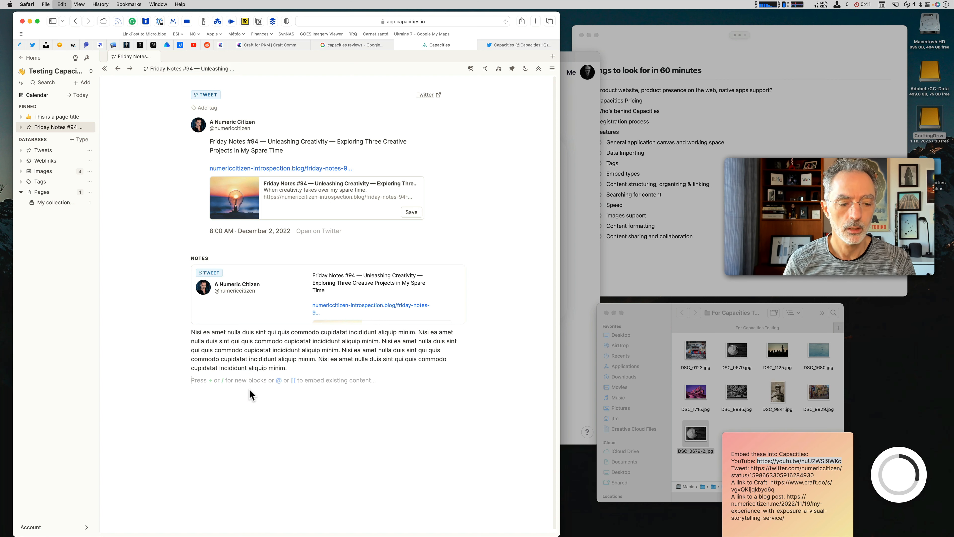
pyautogui.press('super+v')
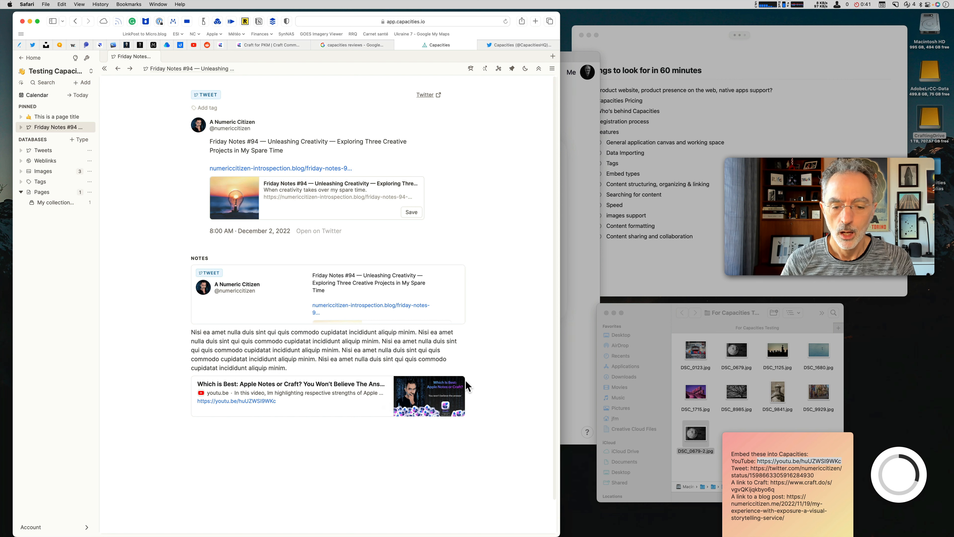
# Switch the YouTube weblink card to the Embed view and allow embeds from youtu.be
pyautogui.click(459, 384)
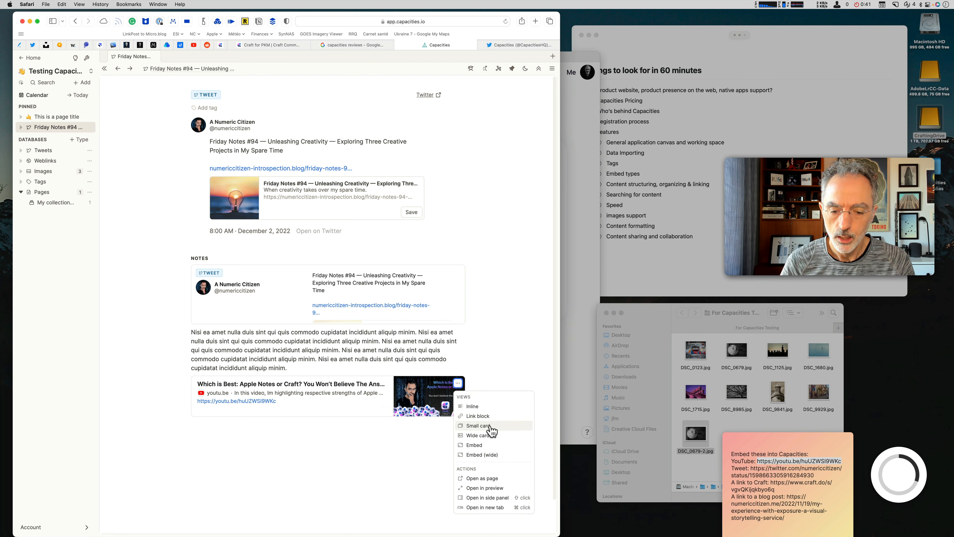
pyautogui.click(499, 445)
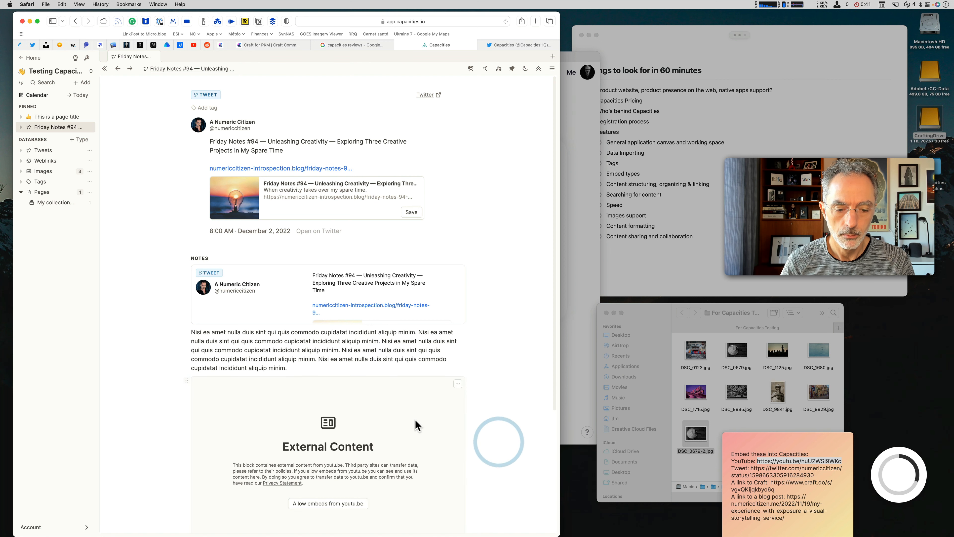
pyautogui.scroll(-2, 432, 413)
pyautogui.scroll(-2, 430, 412)
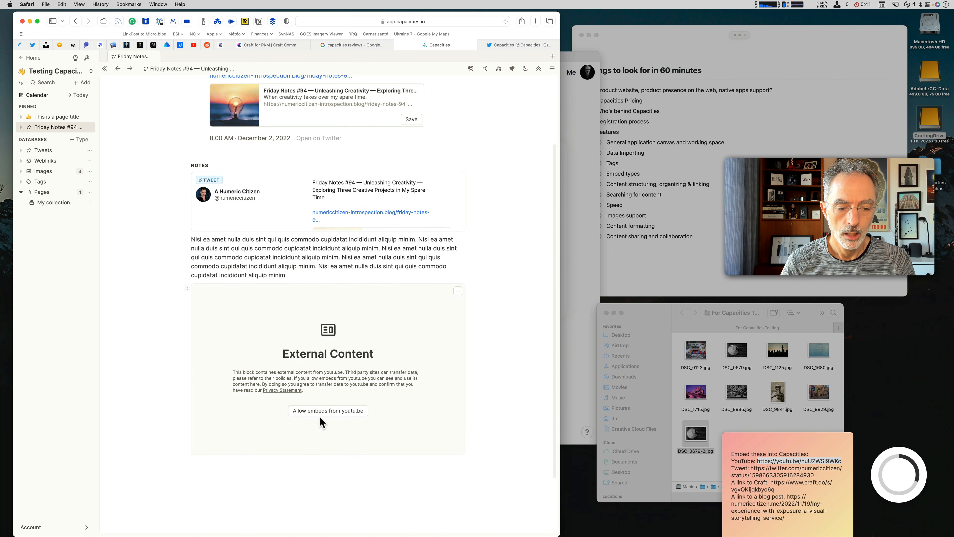
pyautogui.click(322, 413)
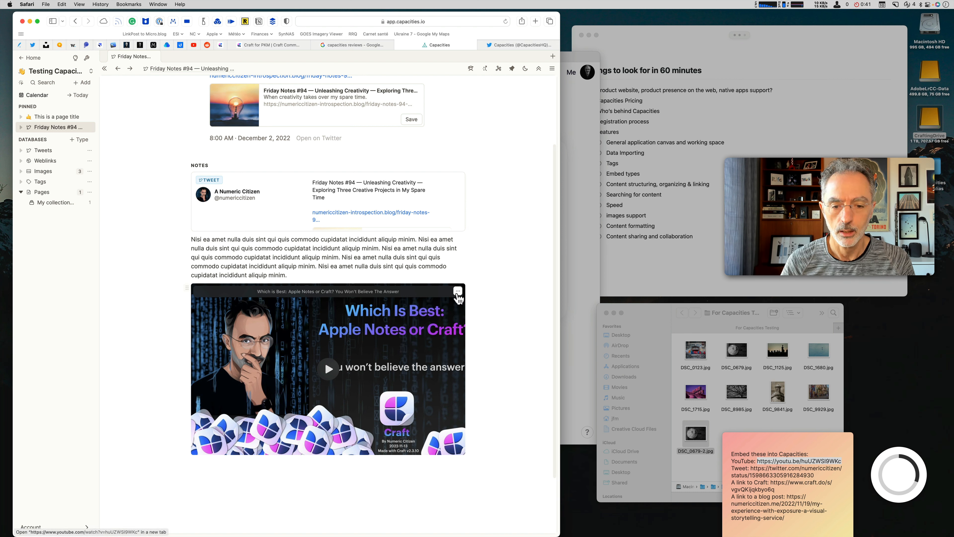
# Check the video block's view options and switch the tweet card in the notes to the Embed view
pyautogui.click(458, 292)
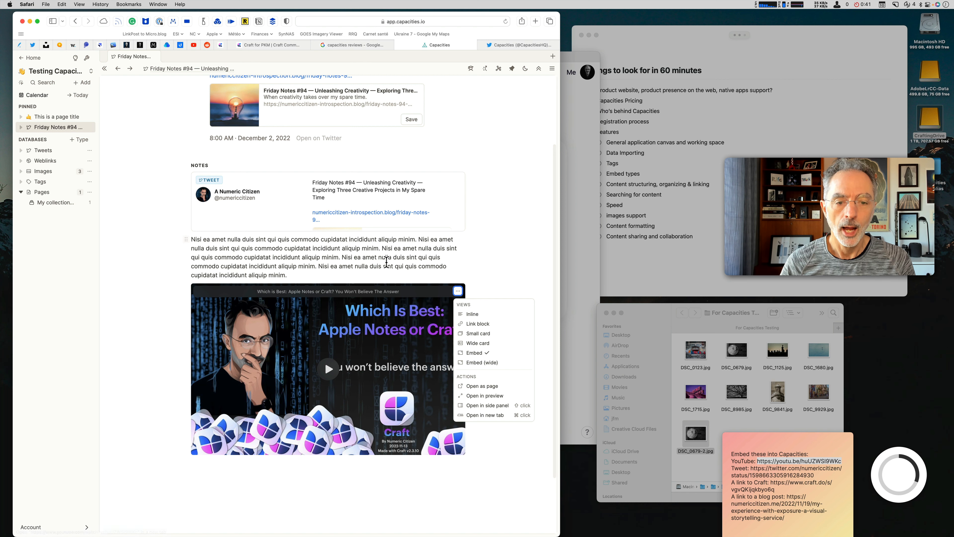
pyautogui.click(386, 261)
pyautogui.click(458, 179)
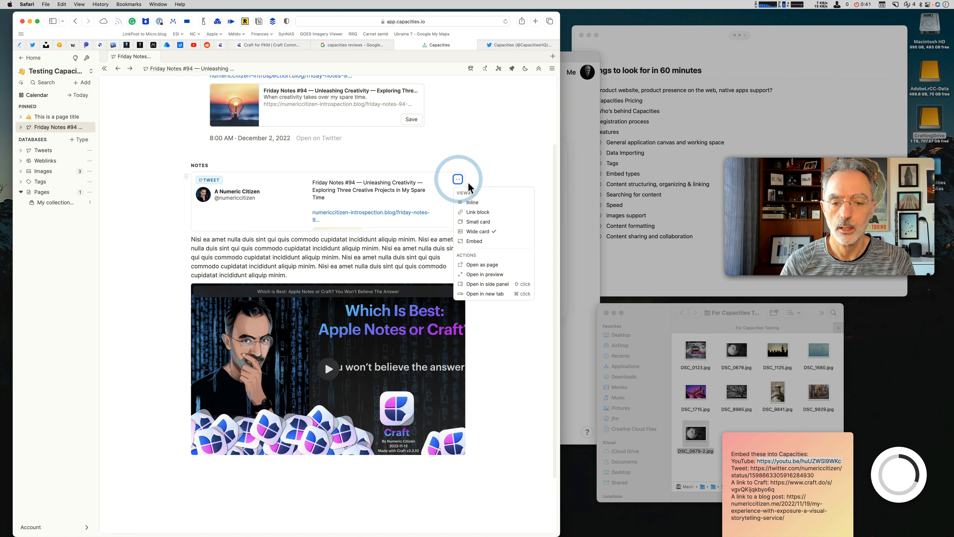
pyautogui.click(485, 241)
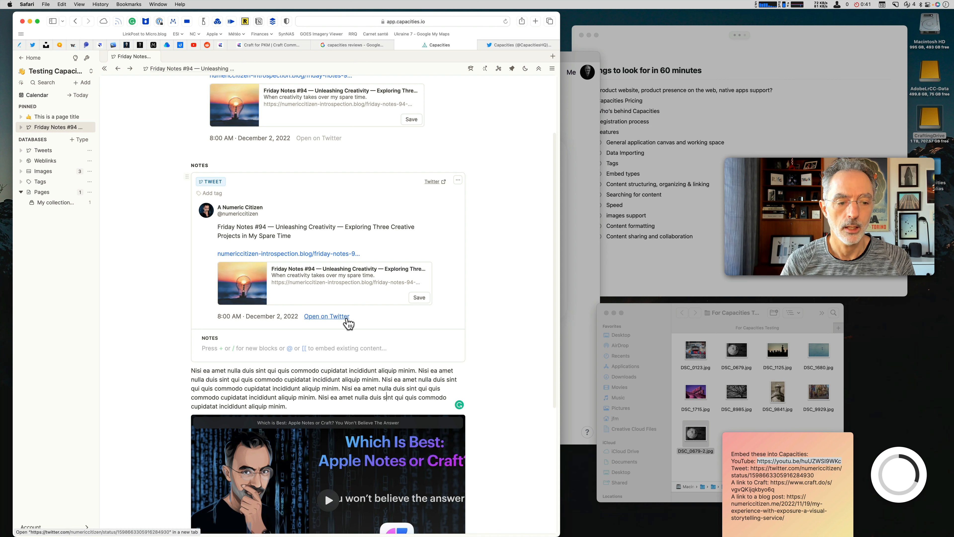
# Write "Here is some notes under the Tweet." in the embedded tweet's notes section
pyautogui.click(258, 346)
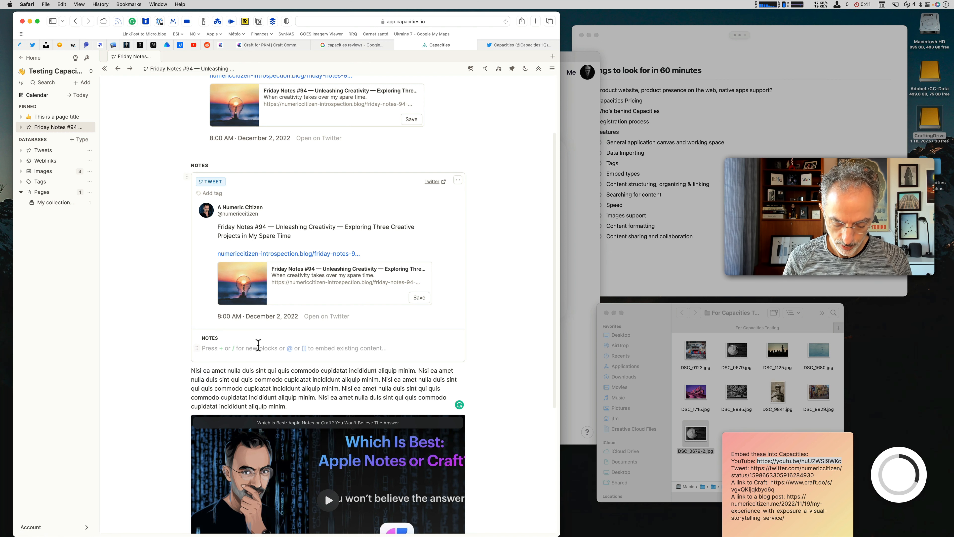
pyautogui.write('Her')
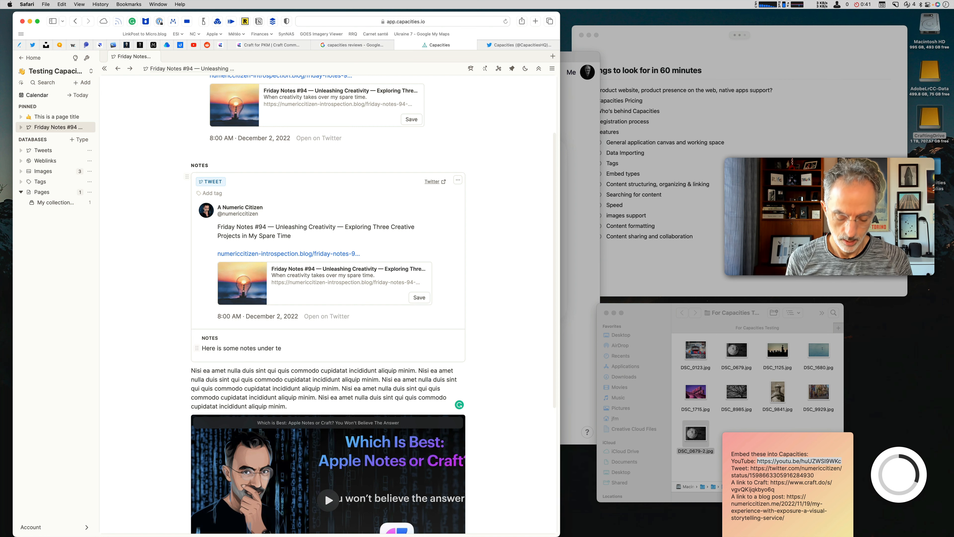
pyautogui.write('e is some notes under the Tweet.')
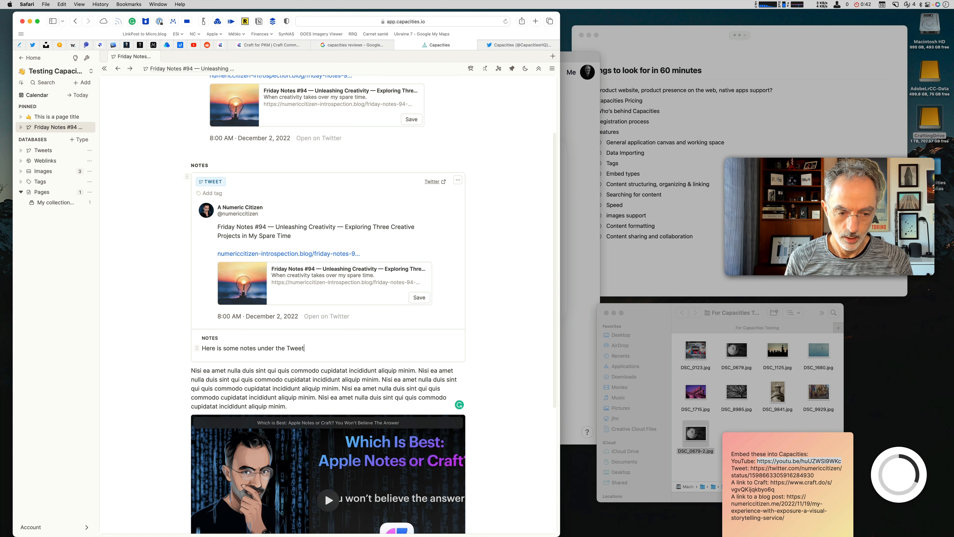
pyautogui.click(195, 346)
pyautogui.click(129, 261)
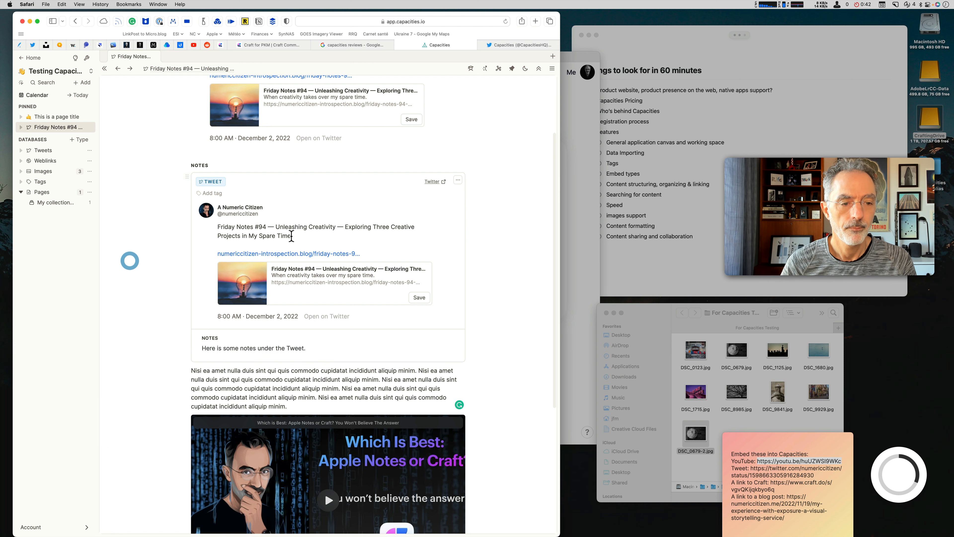
# Review the tweet page's embedded content and its available tags, and return to the "This is a page title" page
pyautogui.scroll(3, 297, 241)
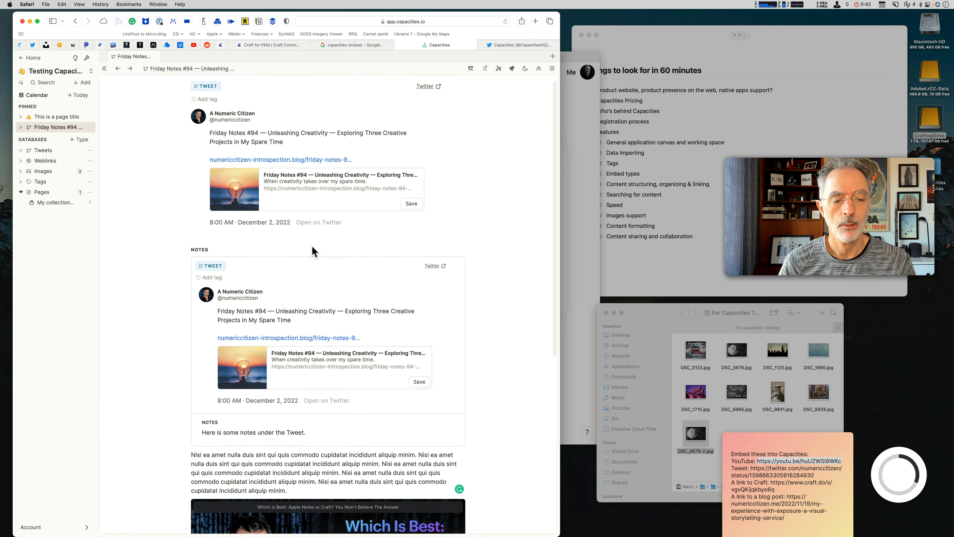
pyautogui.scroll(1, 314, 252)
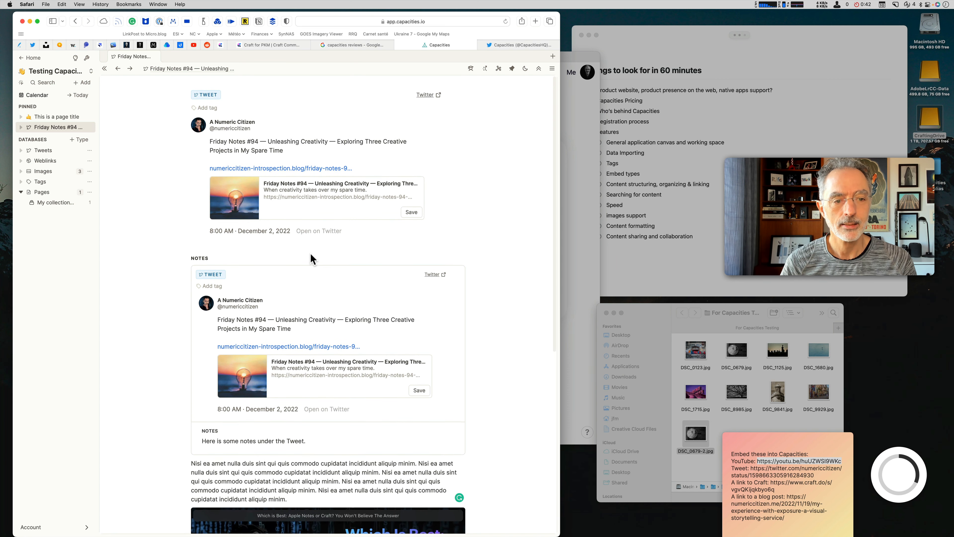
pyautogui.scroll(-5, 315, 258)
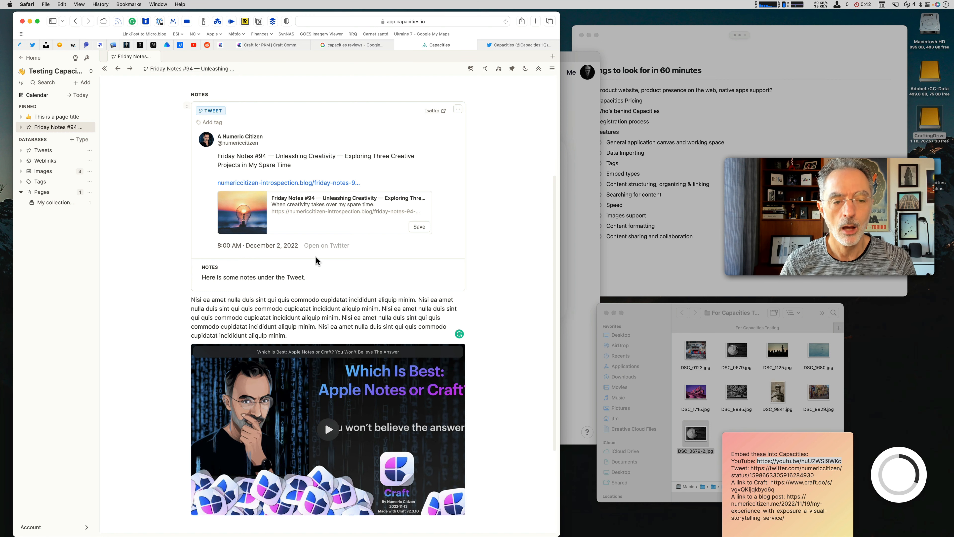
pyautogui.scroll(-1, 315, 259)
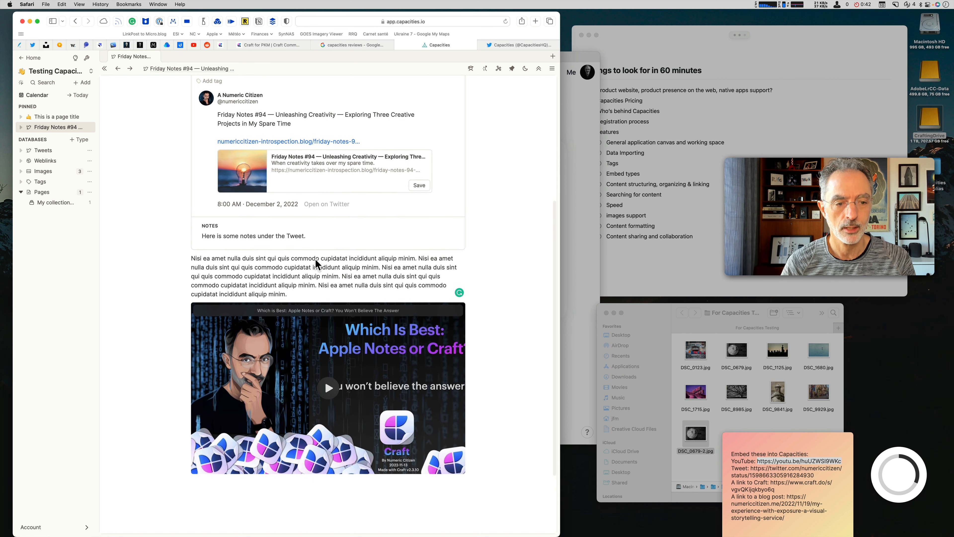
pyautogui.scroll(5, 316, 258)
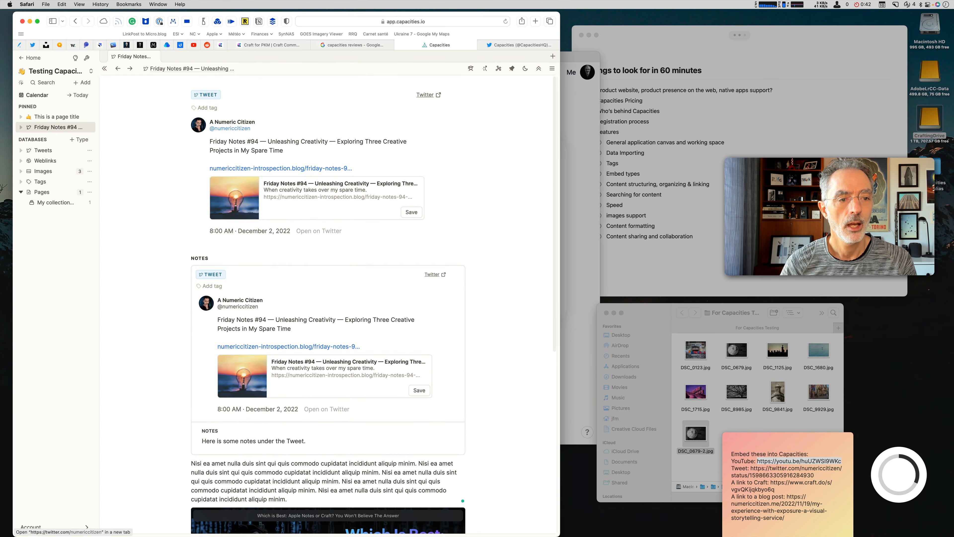
pyautogui.click(212, 107)
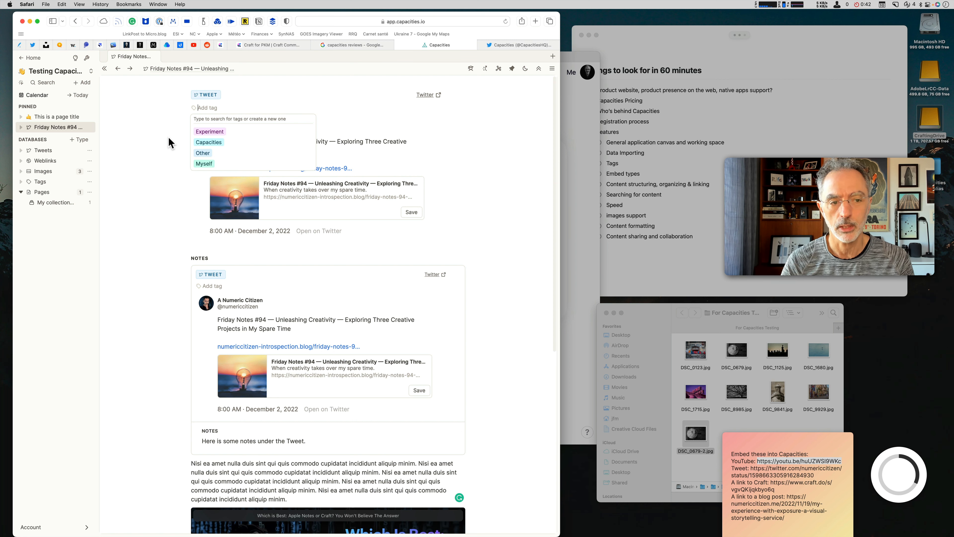
pyautogui.click(56, 117)
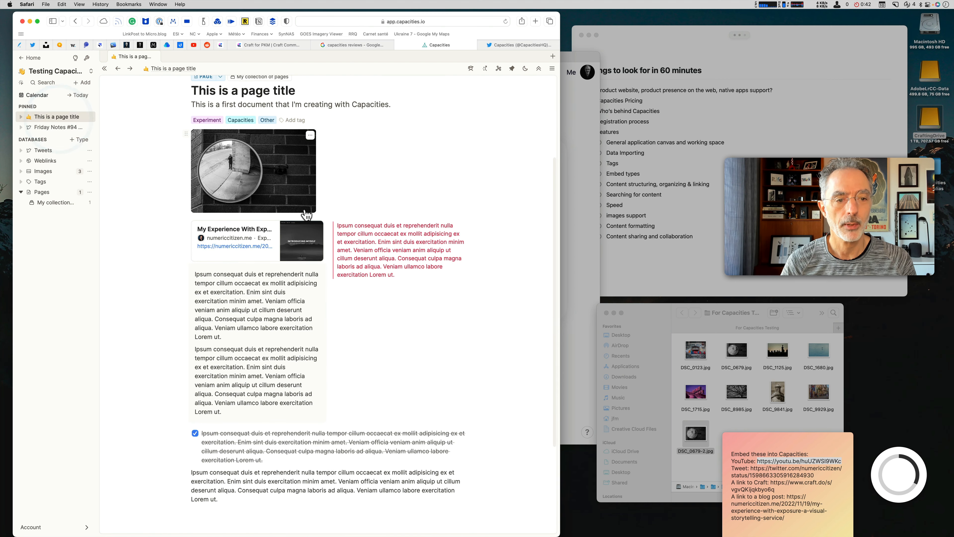
# Switch to the Craft checklist and mark "Product website, product presence on the web, native apps support?" as done
pyautogui.scroll(-5, 376, 218)
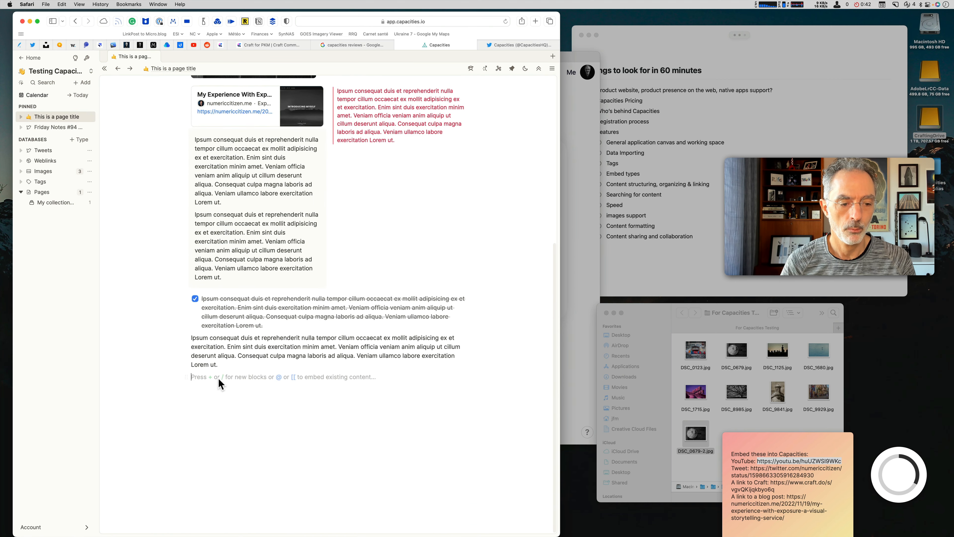
pyautogui.click(219, 384)
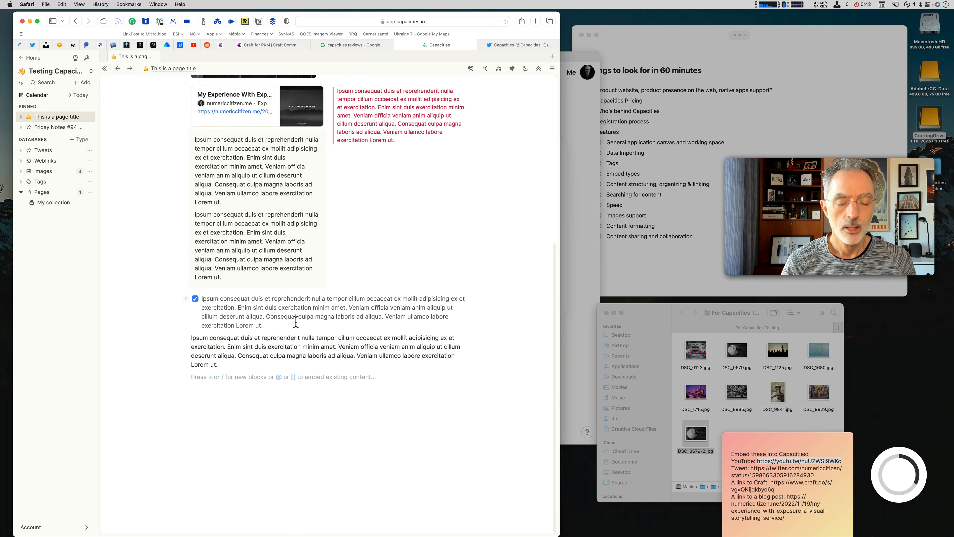
pyautogui.click(669, 32)
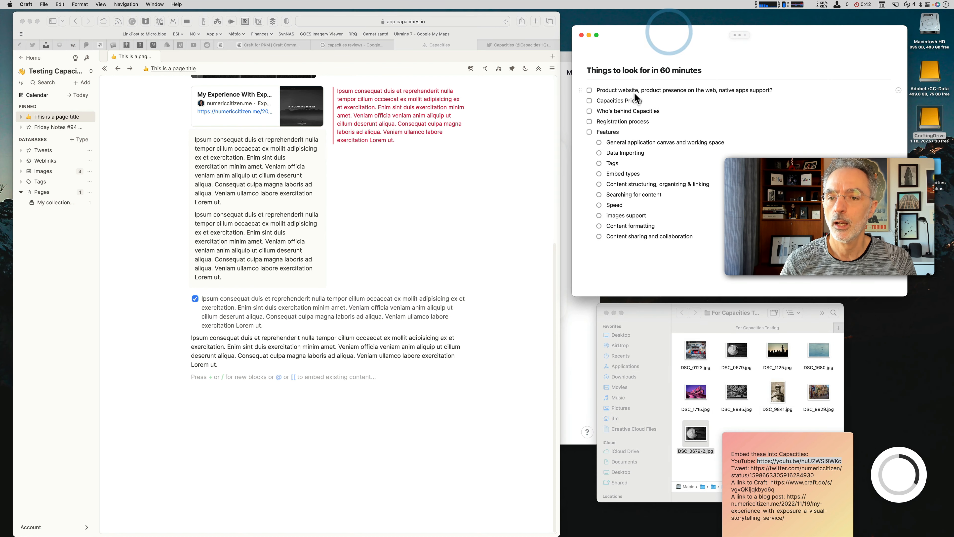
pyautogui.click(589, 89)
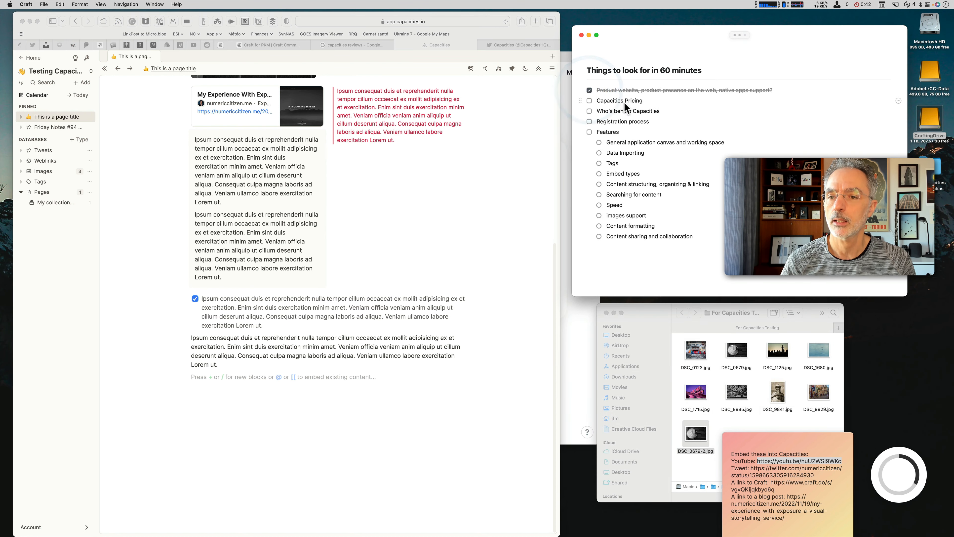
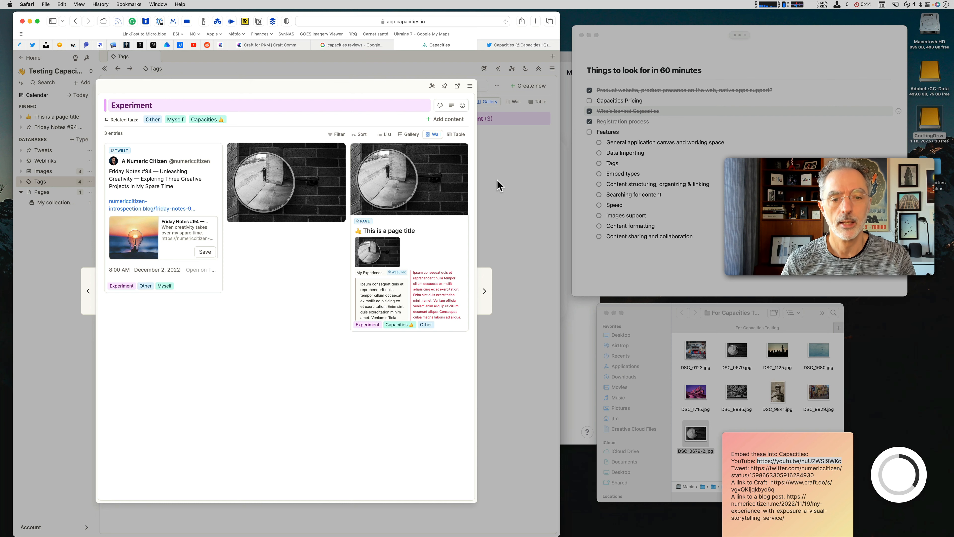
# Close the Experiment tag preview and review the contents of the Pages, My collection of pages, Tweets and Weblinks sections
pyautogui.click(498, 181)
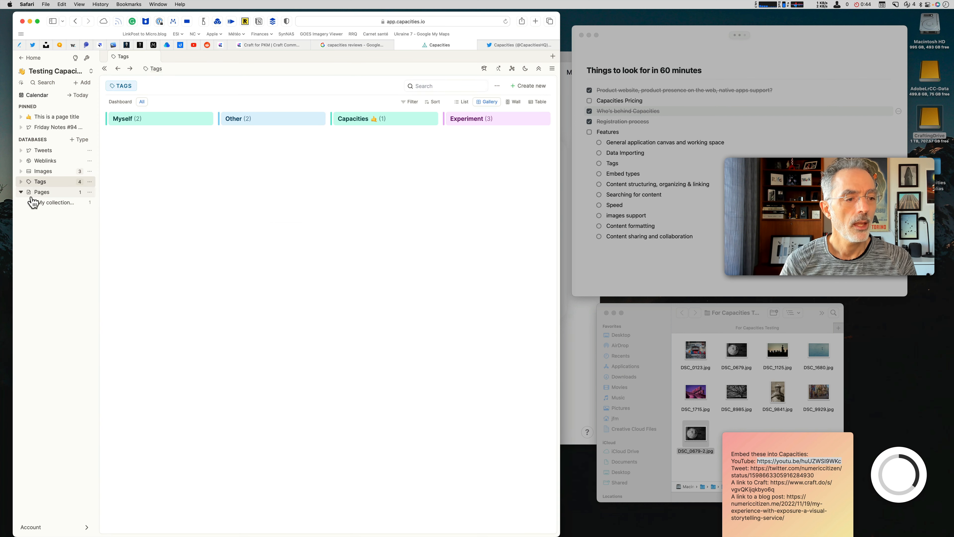
pyautogui.click(41, 191)
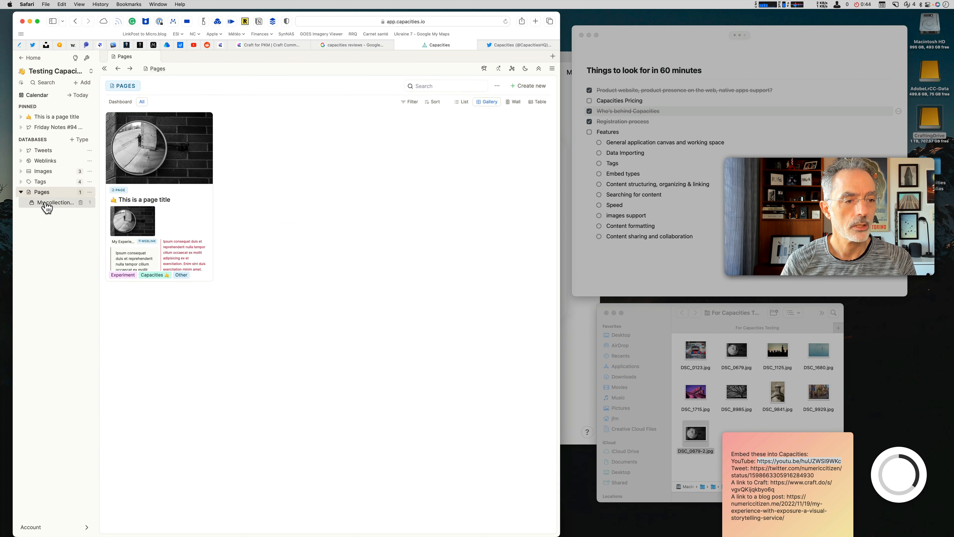
pyautogui.click(47, 205)
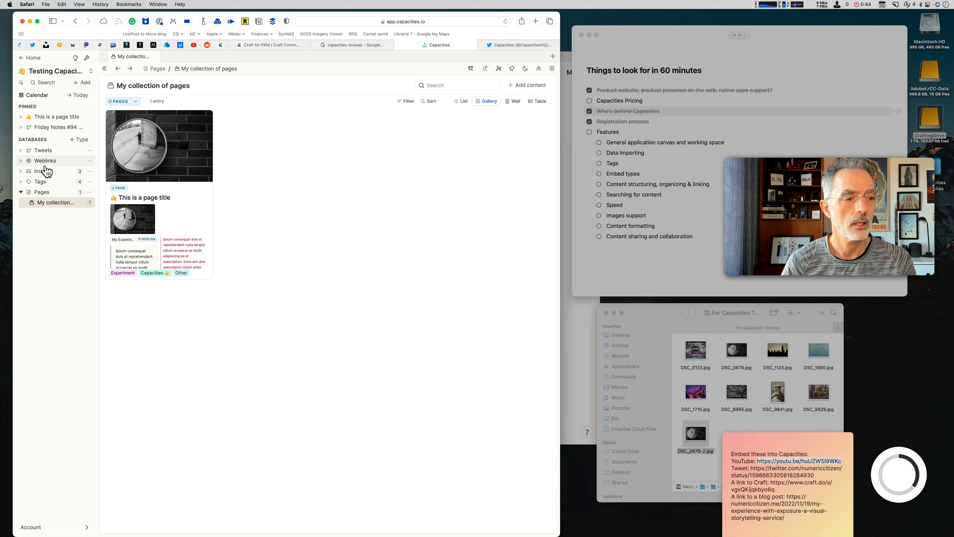
pyautogui.click(46, 149)
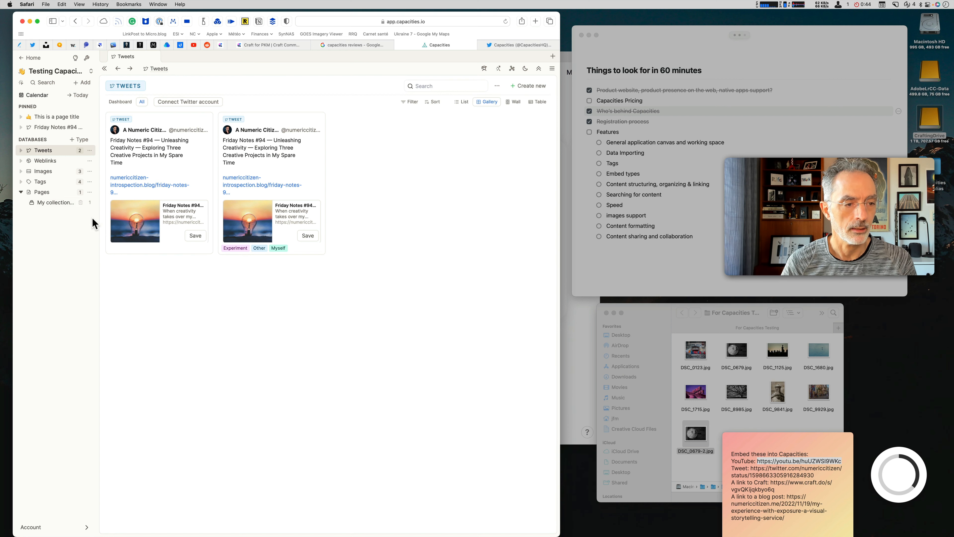
pyautogui.click(47, 161)
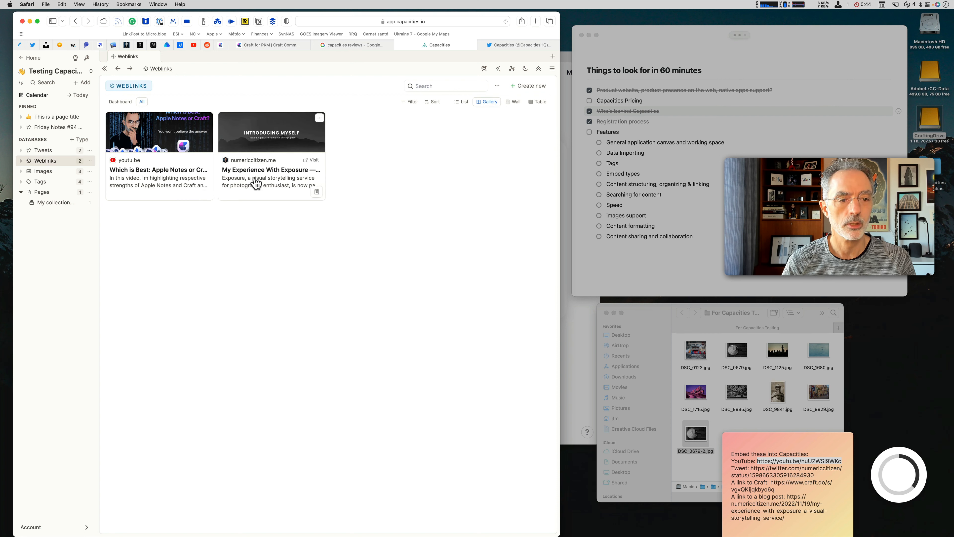
# Delete the duplicate images DSC_0679 and DSC_0679-2 from the Images database
pyautogui.click(44, 172)
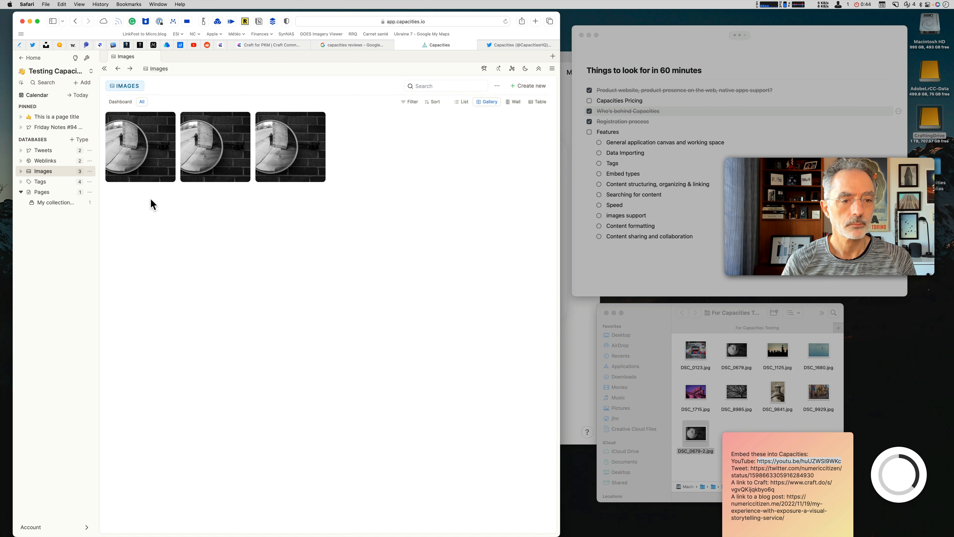
pyautogui.click(319, 118)
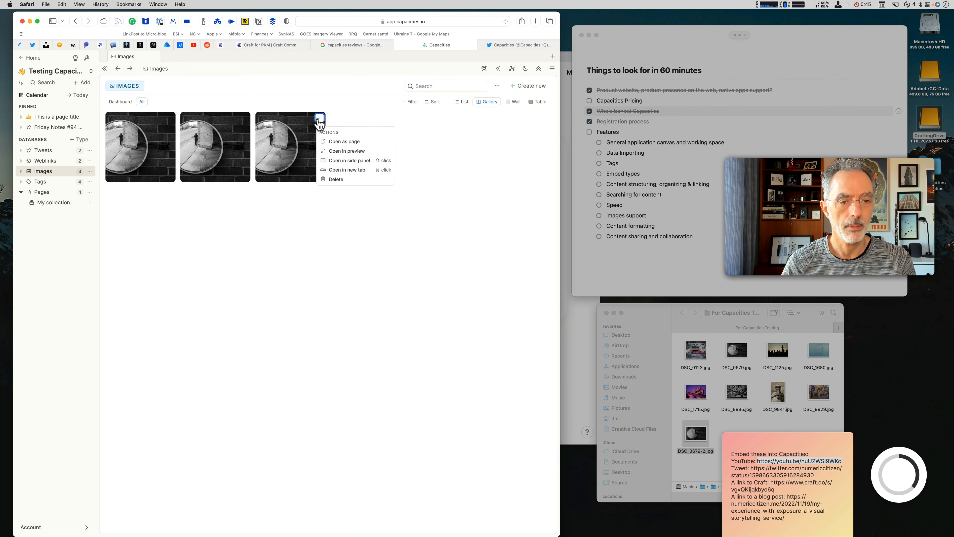
pyautogui.click(355, 180)
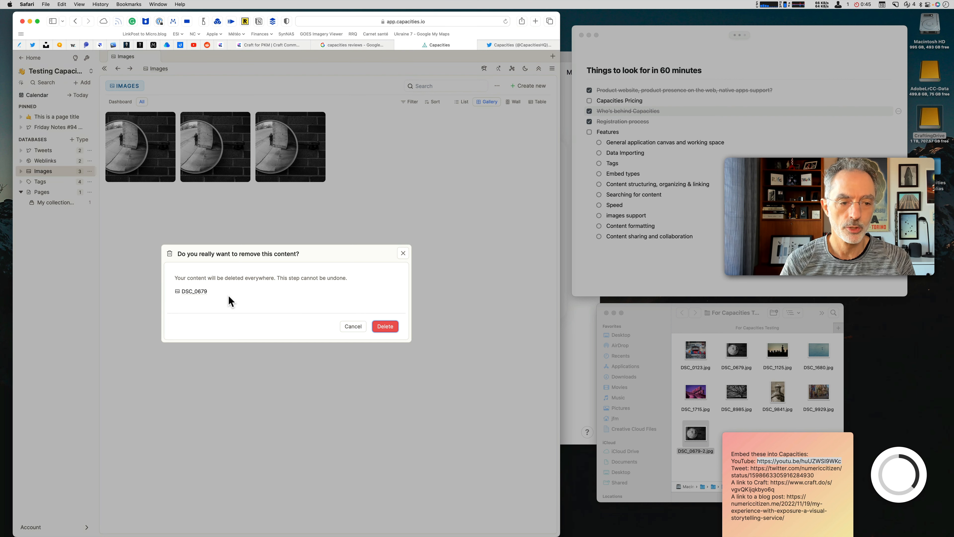
pyautogui.click(391, 329)
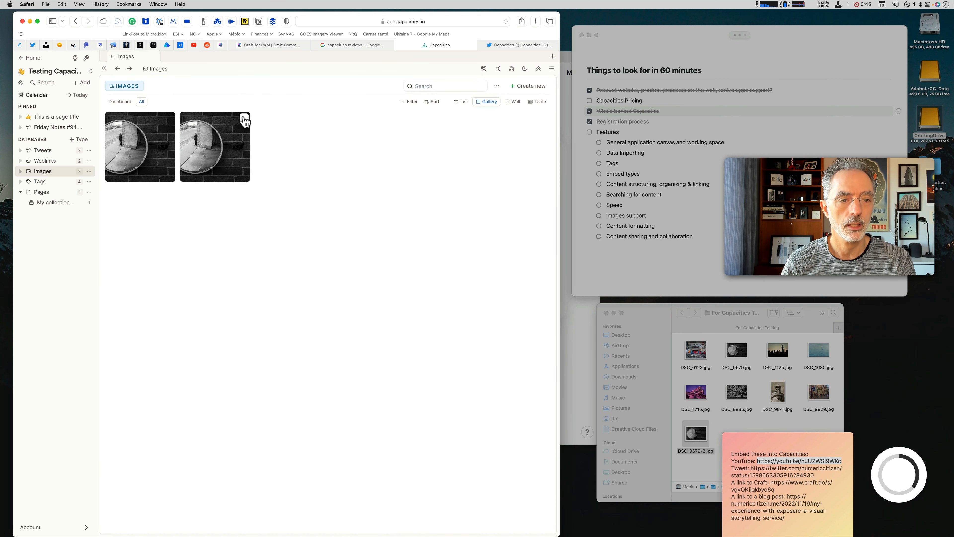
pyautogui.click(244, 118)
pyautogui.click(262, 181)
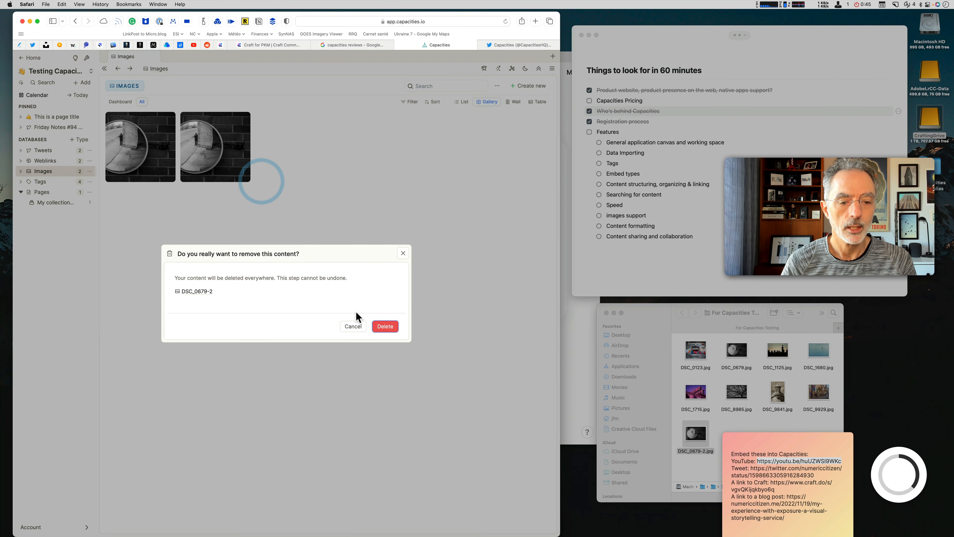
pyautogui.click(389, 329)
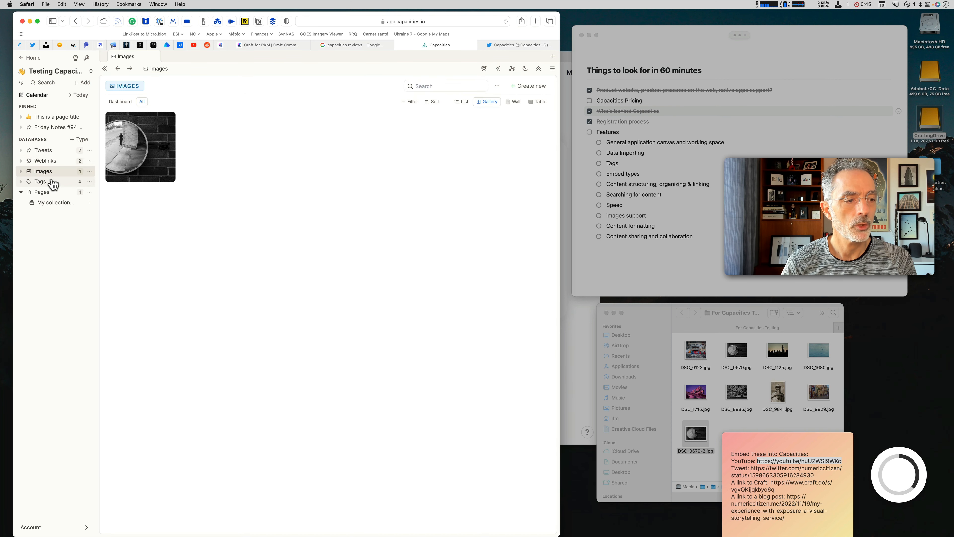
# Create a new page titled "This is another page" after checking the Tags and Pages databases
pyautogui.click(41, 182)
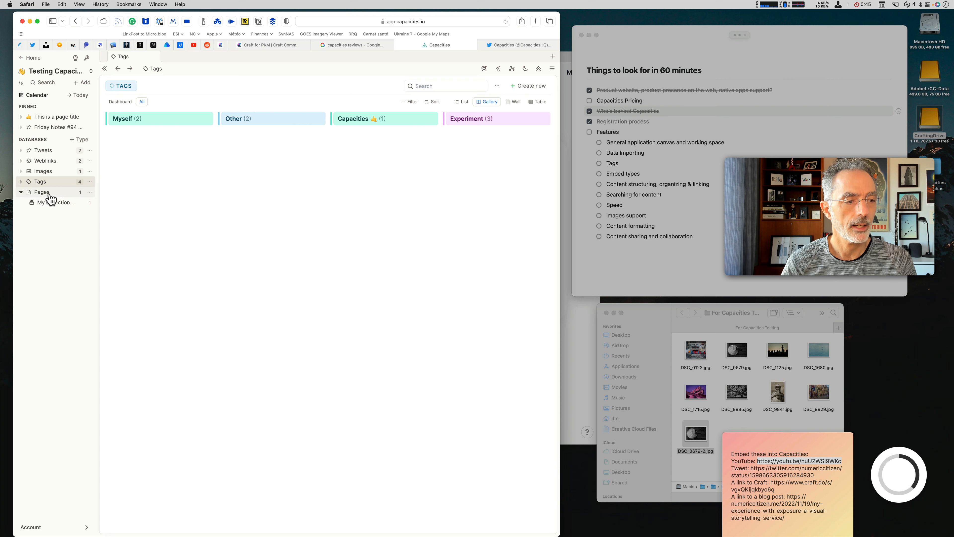
pyautogui.click(49, 193)
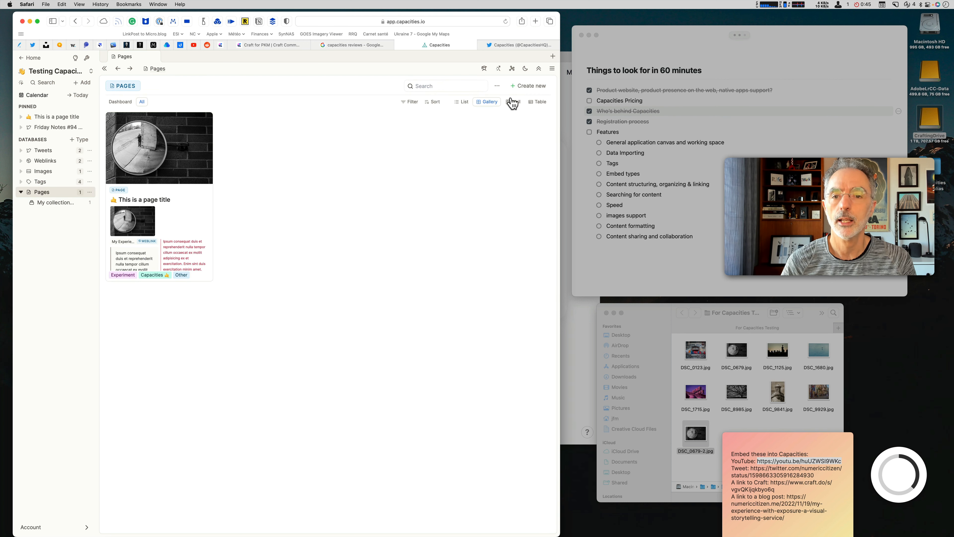
pyautogui.click(552, 56)
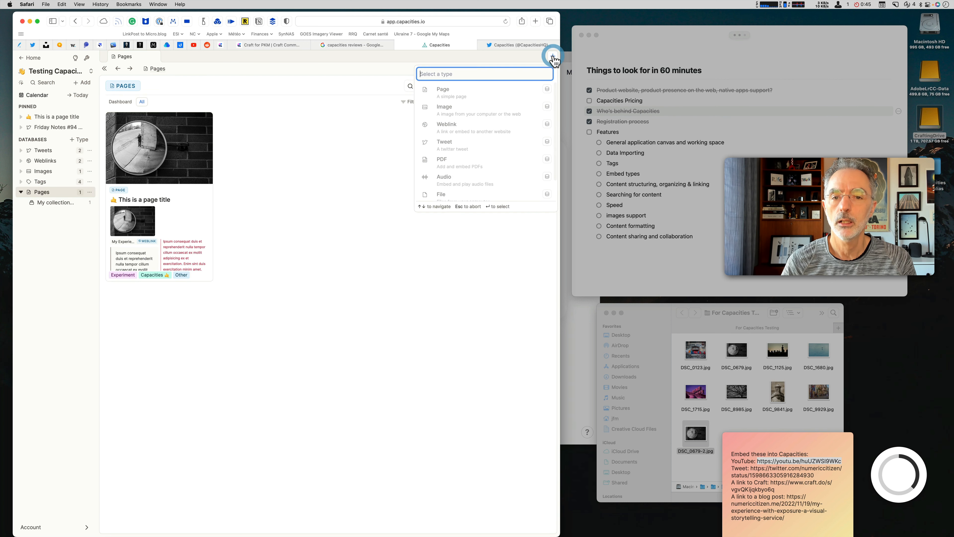
pyautogui.click(443, 92)
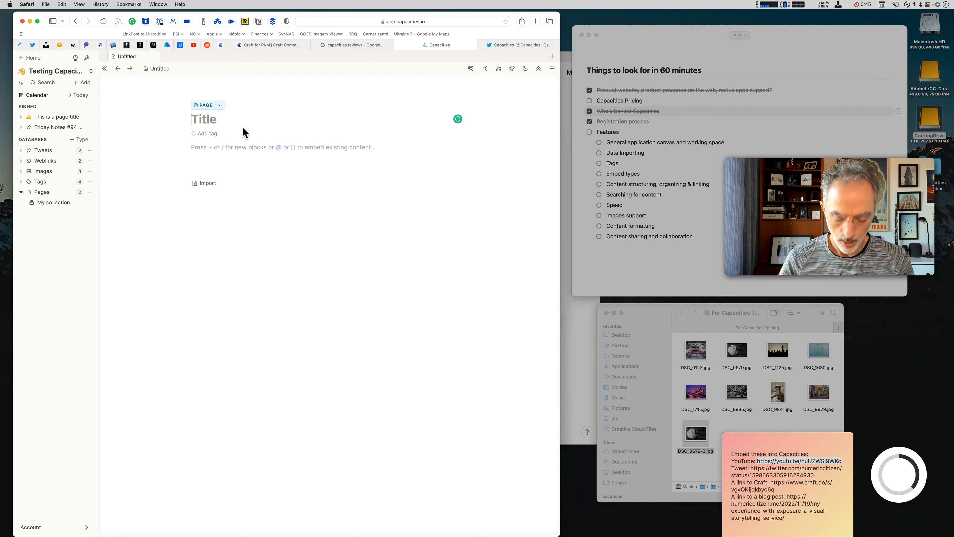
pyautogui.write('This is another')
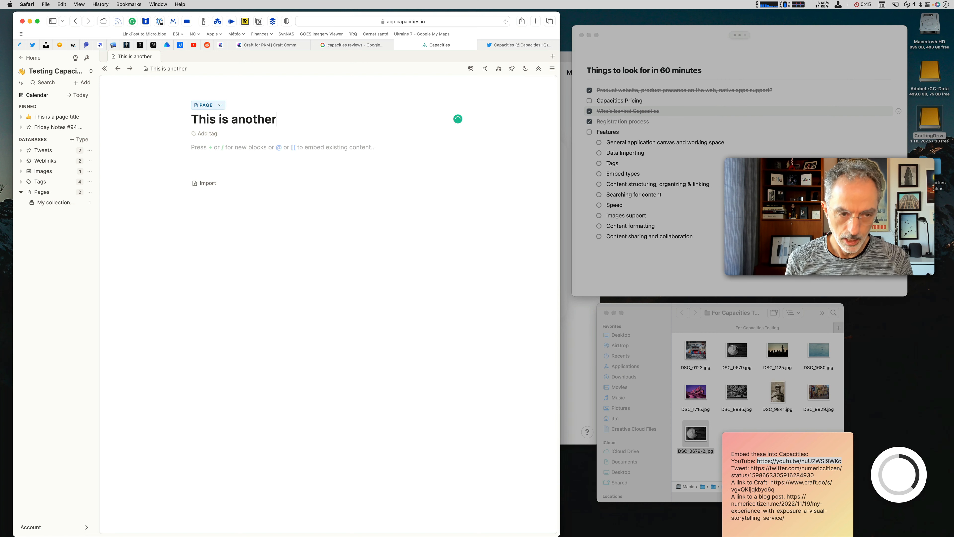
pyautogui.write(' pa')
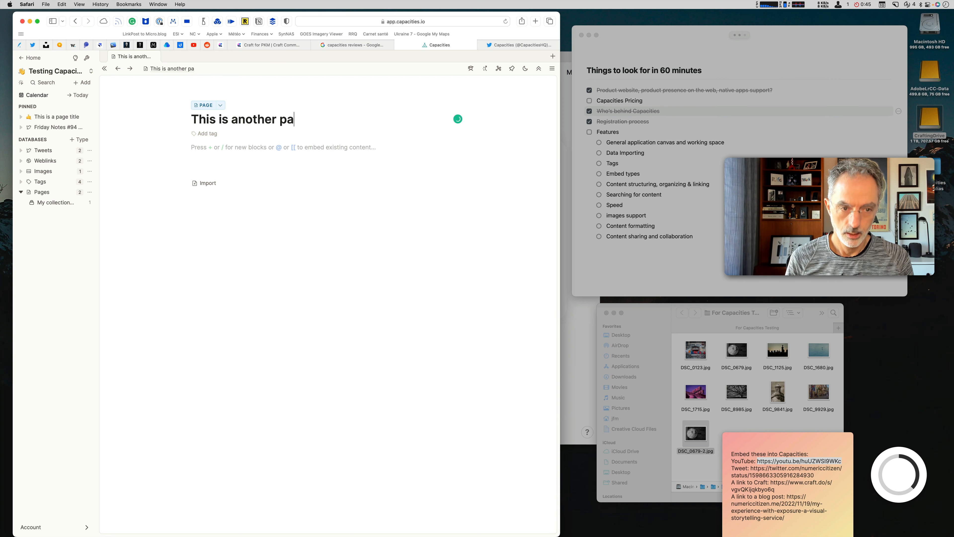
pyautogui.write('hege')
# Tag the new page with the existing Experiment tag
pyautogui.click(215, 133)
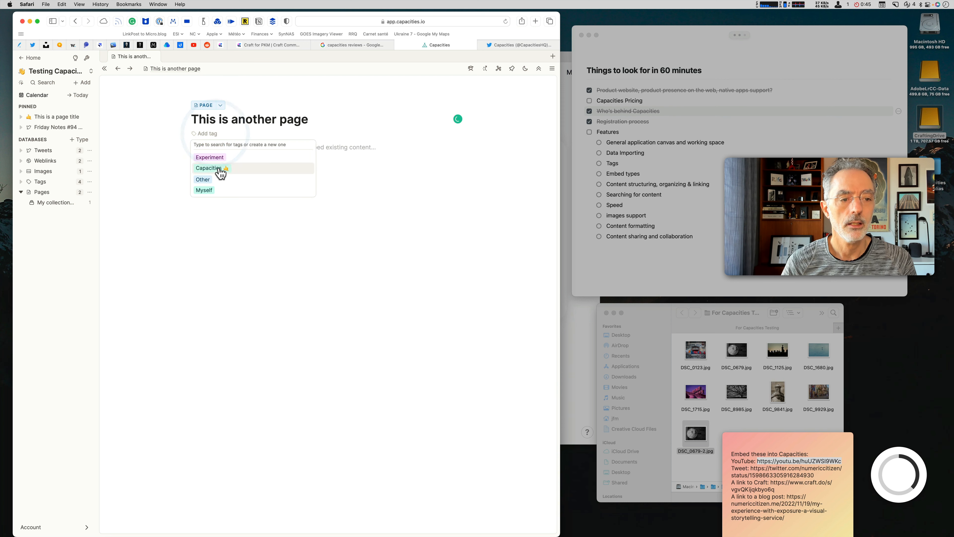
pyautogui.click(209, 158)
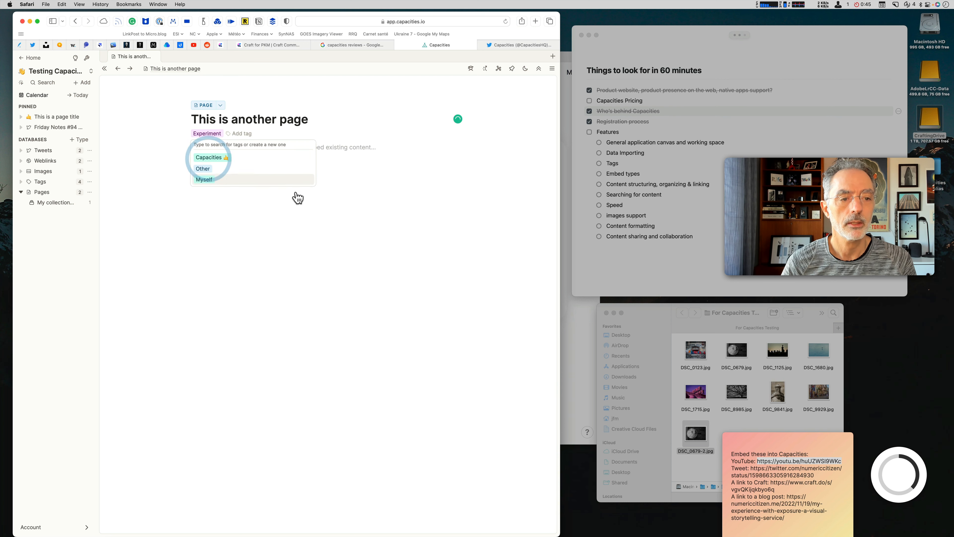
pyautogui.click(379, 203)
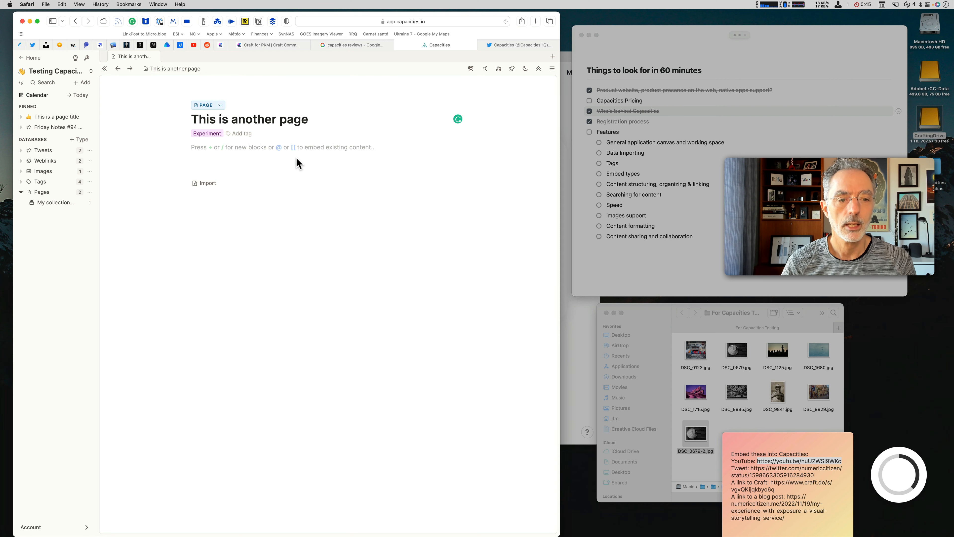
# Insert a horizontal line as the first block of the new page
pyautogui.write('/')
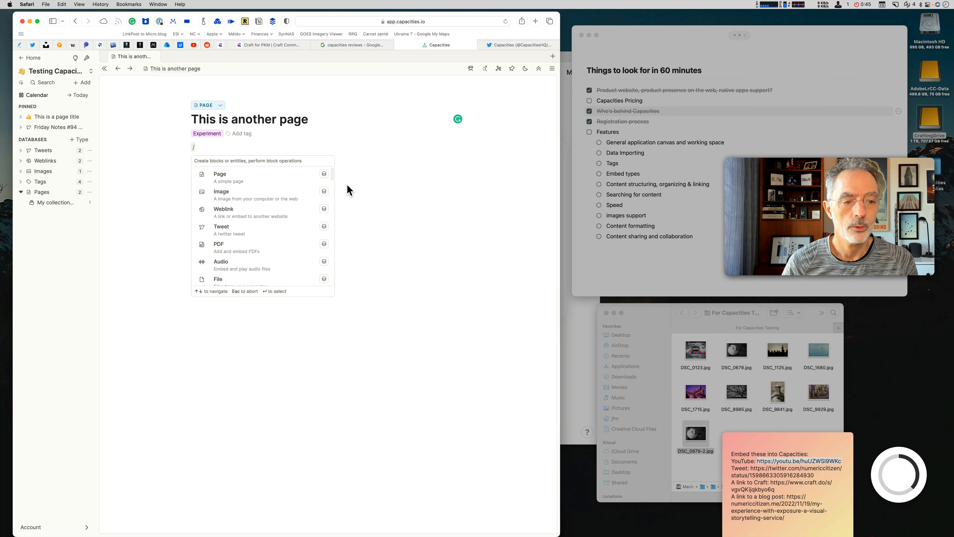
pyautogui.press('Down')
pyautogui.press('Down')
pyautogui.press('Down')
pyautogui.press('Down')
pyautogui.press('Down')
pyautogui.press('Down')
pyautogui.press('Down')
pyautogui.press('Down')
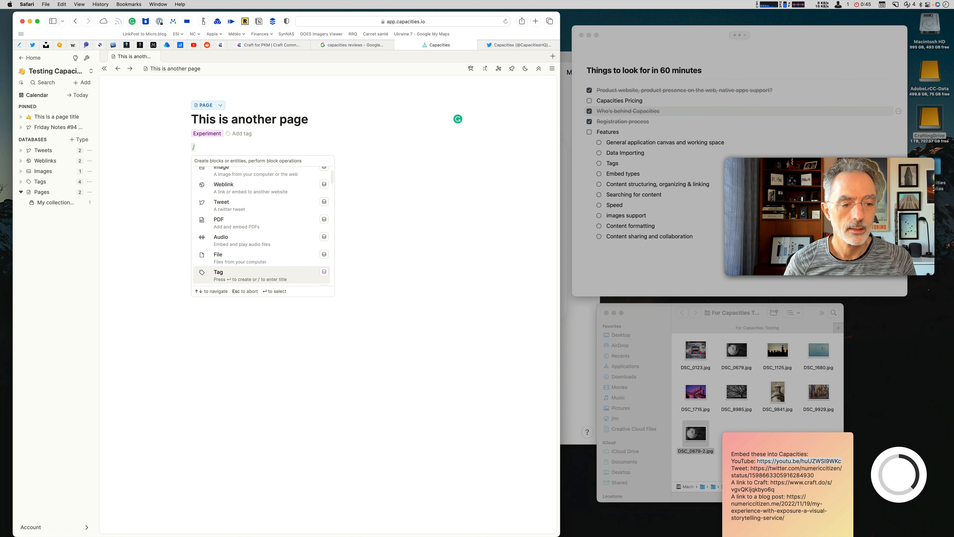
pyautogui.press('Down')
pyautogui.press('Up')
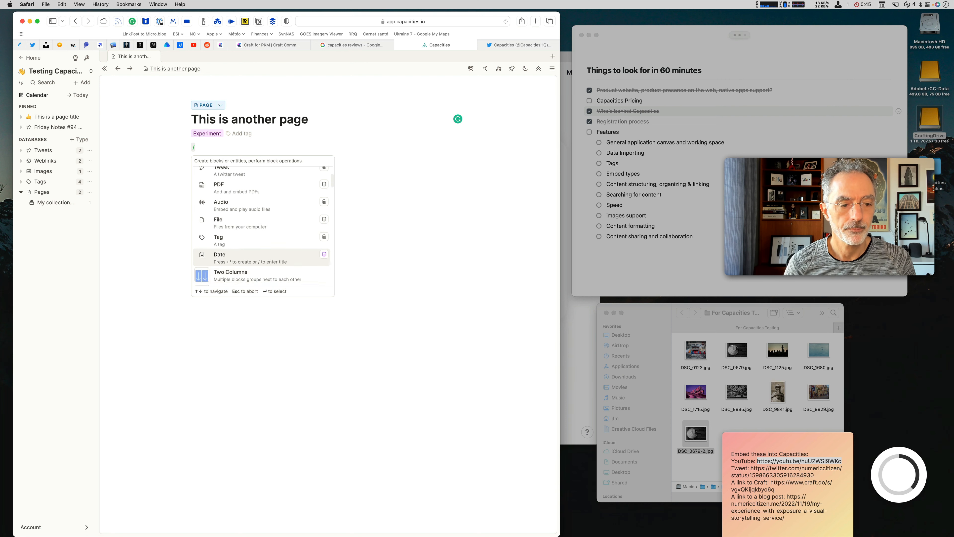
pyautogui.press('Down')
pyautogui.press('Down')
pyautogui.press('Down')
pyautogui.press('Down')
pyautogui.press('Up')
pyautogui.press('Up')
pyautogui.press('Return')
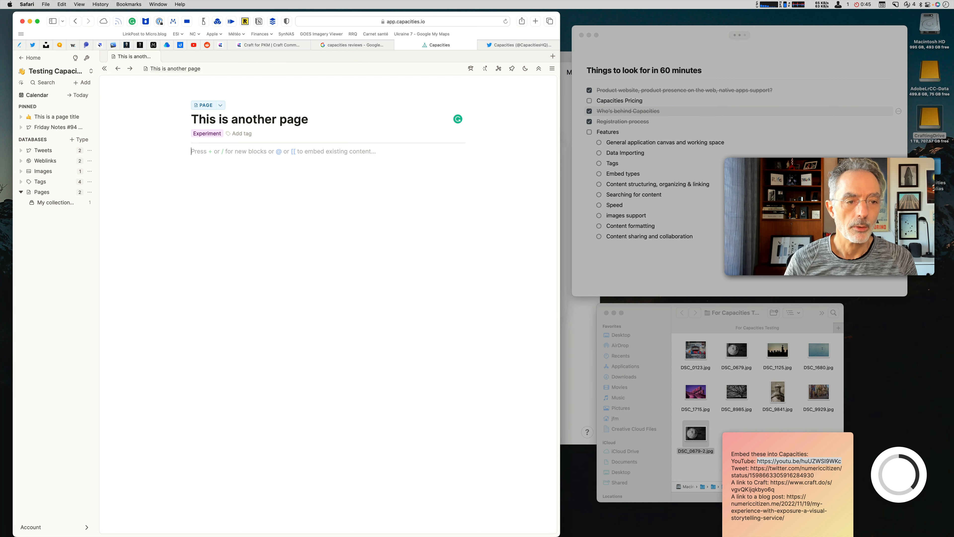
# Add a Heading 1 block reading "this is H1" below the horizontal line
pyautogui.write('/')
pyautogui.press('Down')
pyautogui.press('Down')
pyautogui.press('Down')
pyautogui.press('Down')
pyautogui.press('Down')
pyautogui.press('Down')
pyautogui.press('Down')
pyautogui.press('Down')
pyautogui.press('Down')
pyautogui.press('Down')
pyautogui.press('Down')
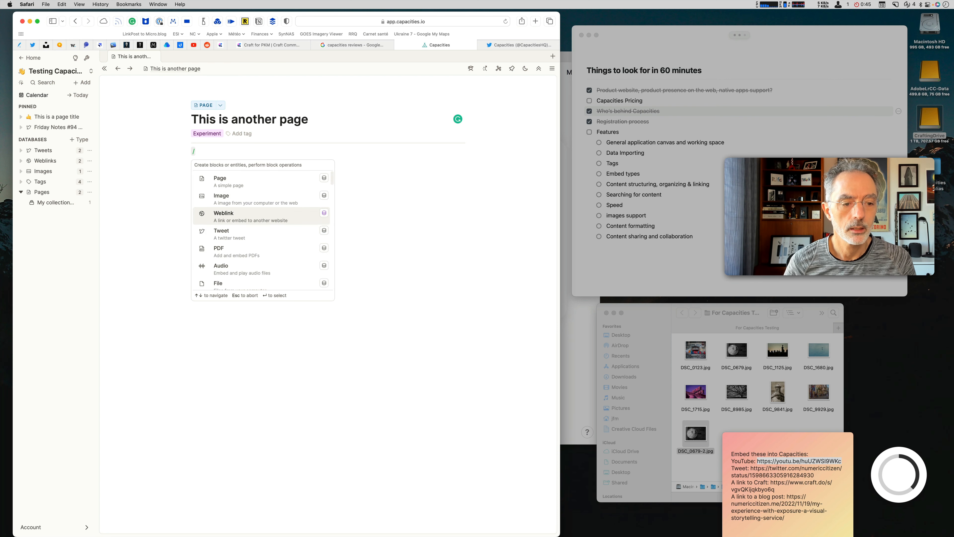
pyautogui.press('Down')
pyautogui.press('Down')
pyautogui.press('Down')
pyautogui.press('Down')
pyautogui.press('Down')
pyautogui.press('Down')
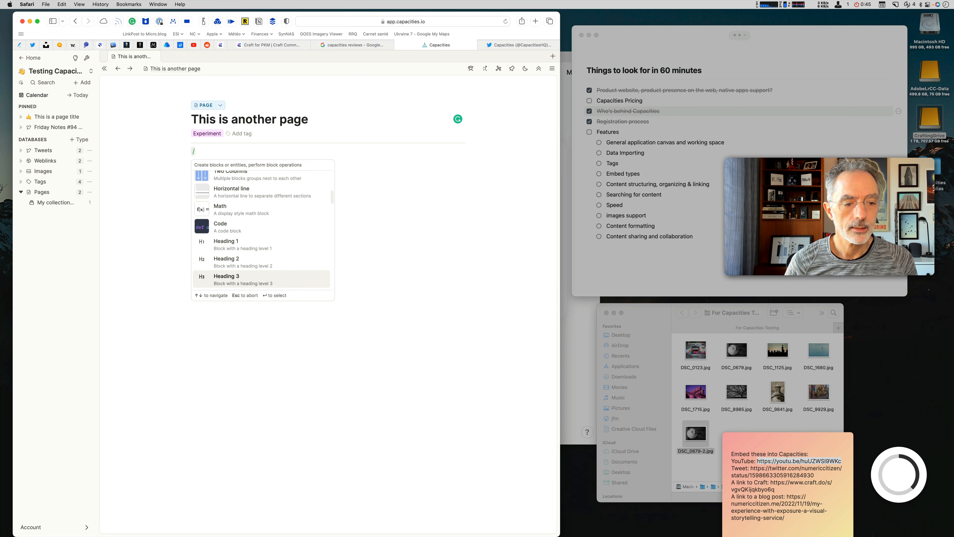
pyautogui.press('Up')
pyautogui.press('Up')
pyautogui.press('Up')
pyautogui.press('Return')
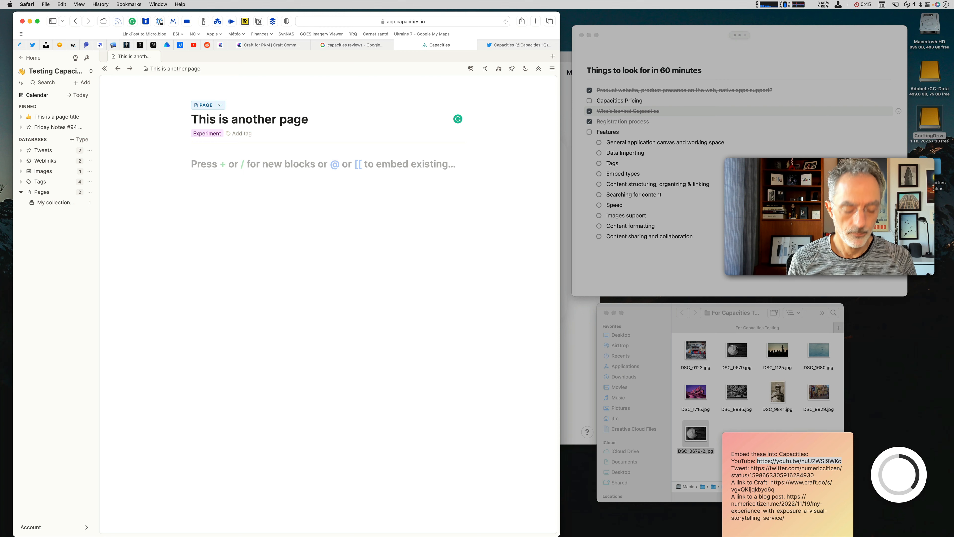
pyautogui.write('this ')
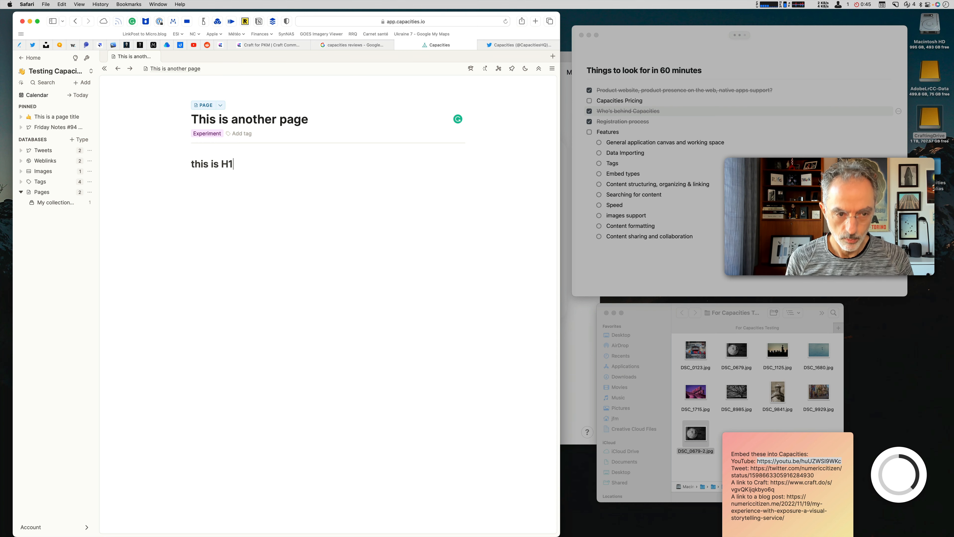
pyautogui.write('is H1')
pyautogui.press('Return')
# Add a Heading 2 block reading "this is H2" below the H1 heading
pyautogui.write('/')
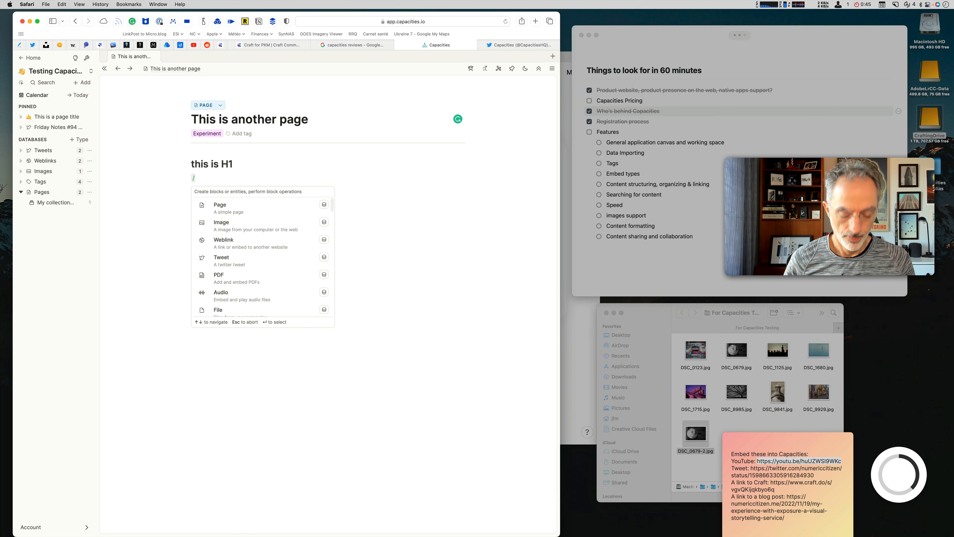
pyautogui.write('h')
pyautogui.press('Down')
pyautogui.press('Return')
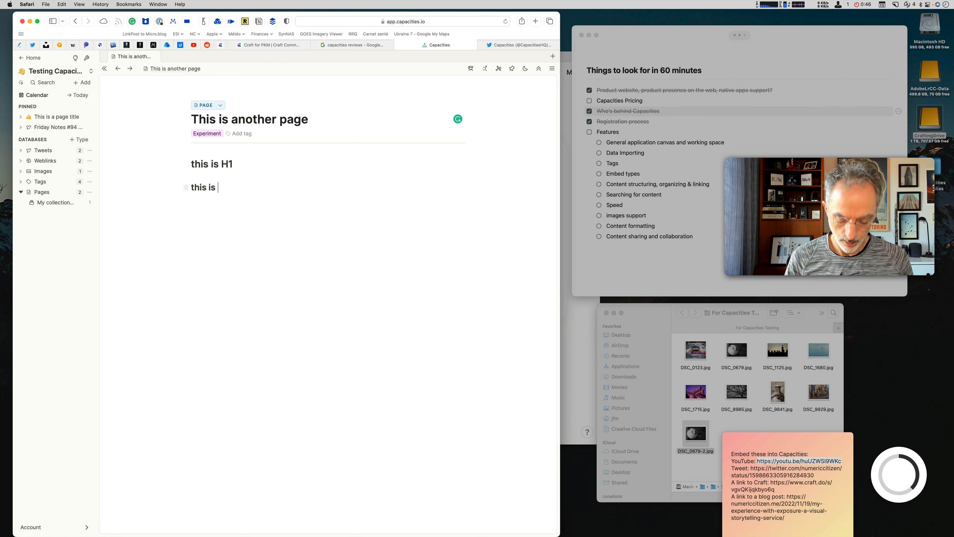
pyautogui.write('this is H2')
pyautogui.press('Return')
# Add a Heading 3 block reading "this is H3" below the H2 heading
pyautogui.write('/')
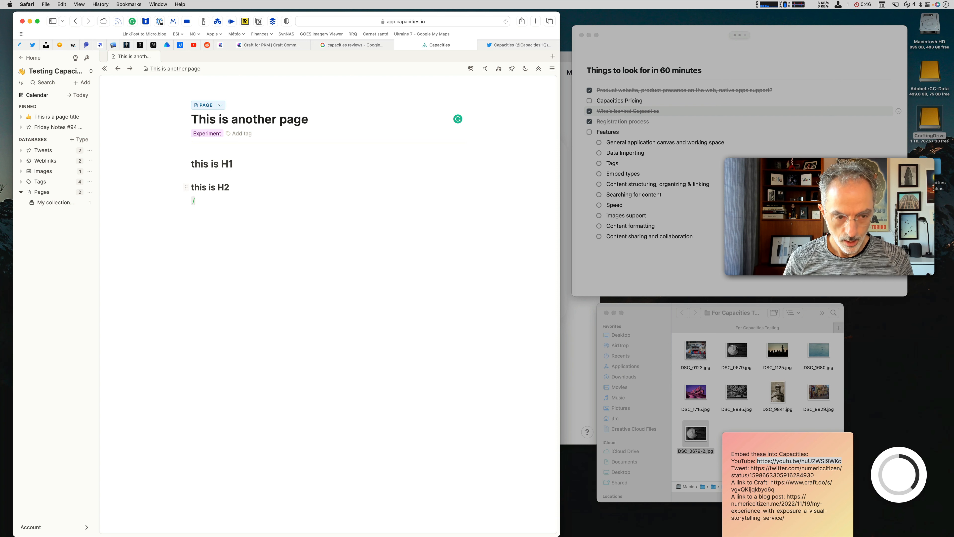
pyautogui.write('h')
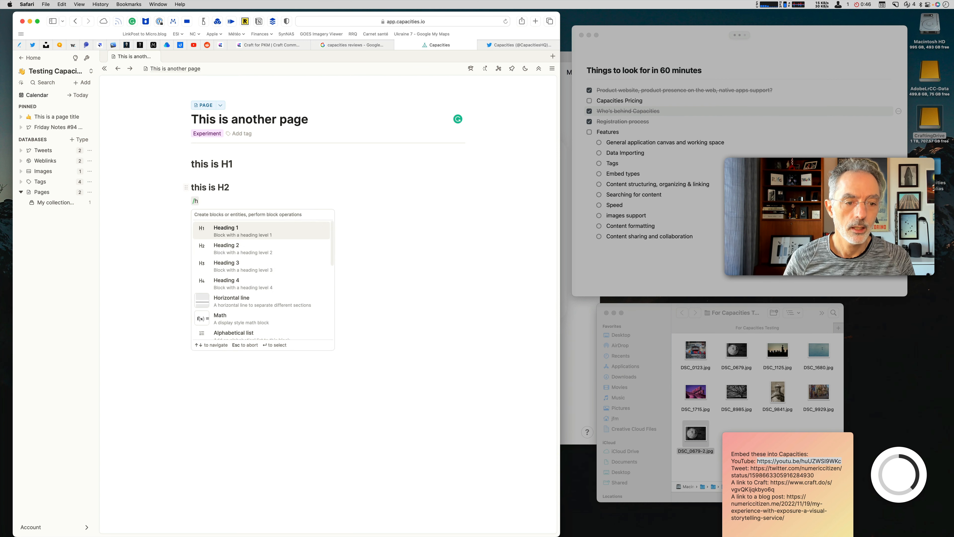
pyautogui.press('Down')
pyautogui.press('Down')
pyautogui.press('Return')
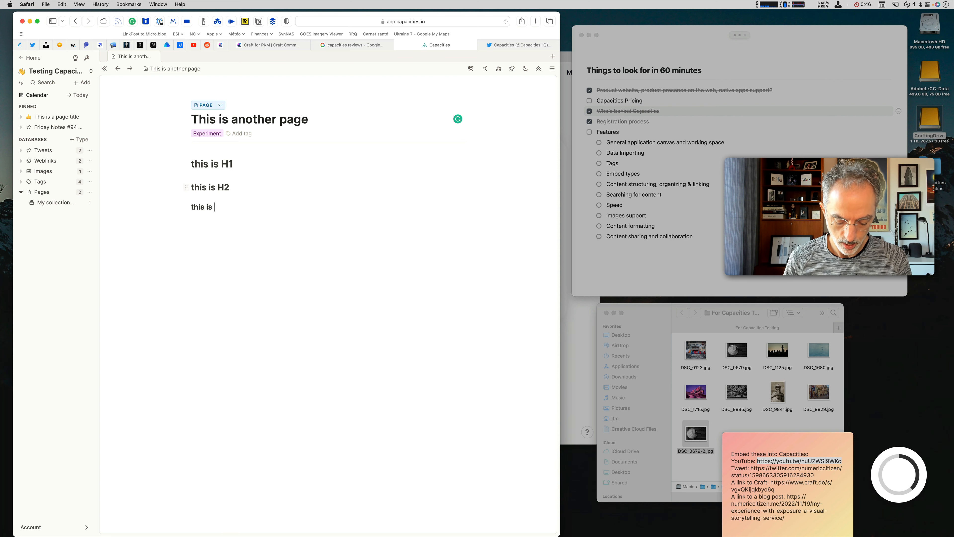
pyautogui.press('Return')
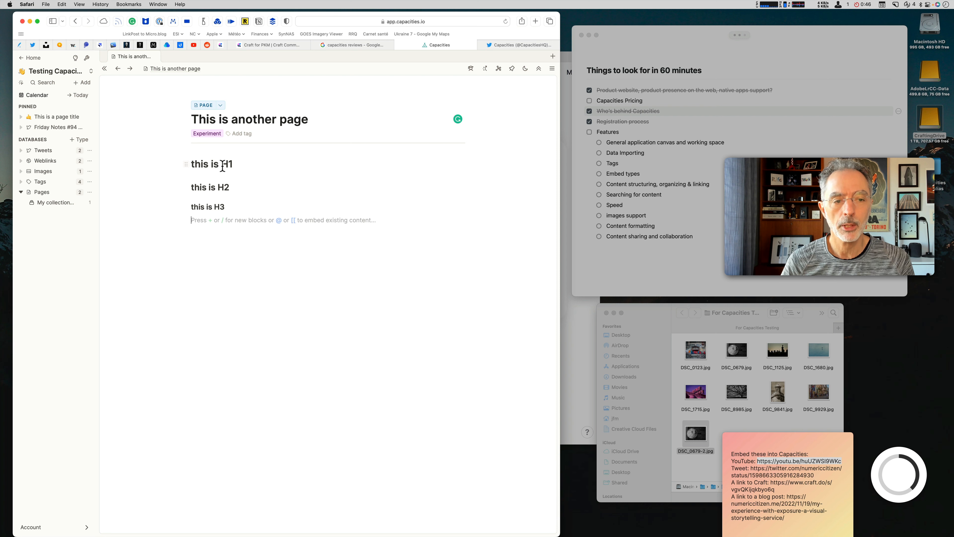
# Generate a lorem ipsum paragraph with the system launcher and paste it as two text blocks under the H1 heading
pyautogui.click(227, 178)
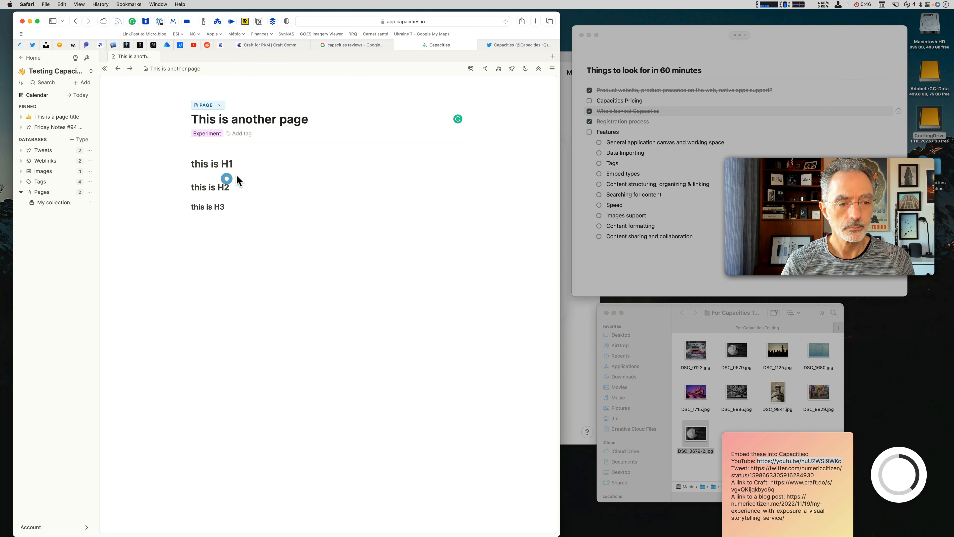
pyautogui.click(223, 161)
pyautogui.click(259, 165)
pyautogui.press('Return')
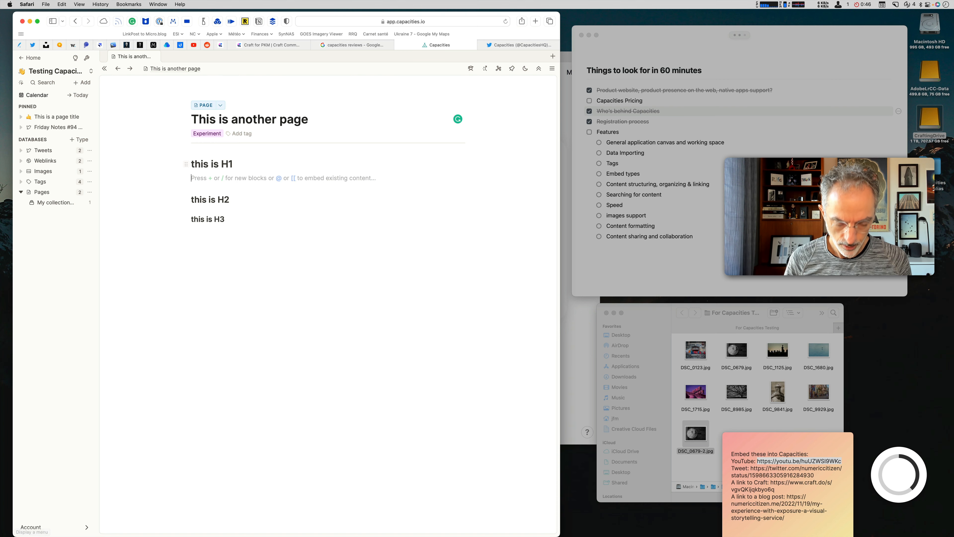
pyautogui.hotkey('alt', 'space')
pyautogui.write('lorem')
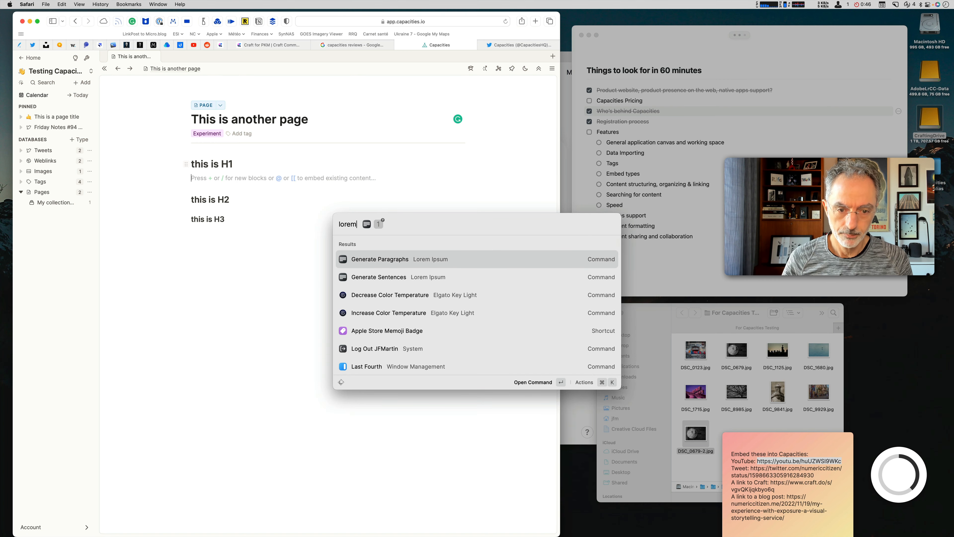
pyautogui.press('Return')
pyautogui.press('super+v')
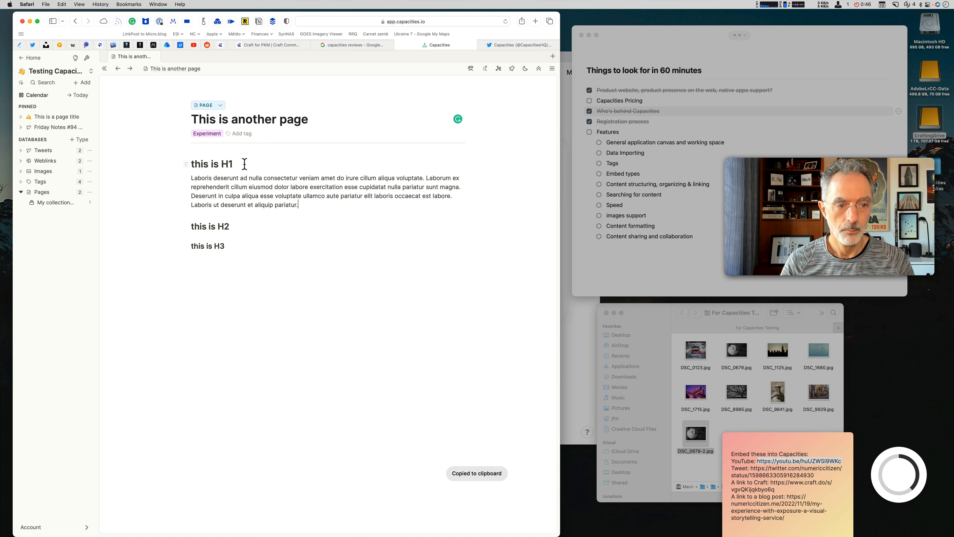
pyautogui.press('Return')
pyautogui.press('super+v')
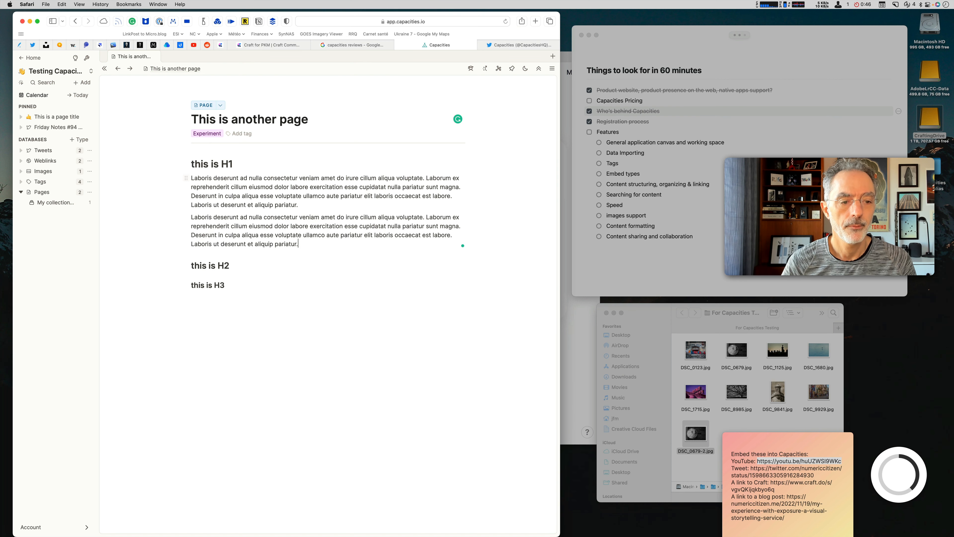
# Paste the same lorem ipsum paragraph once under the H2 heading and once under the H3 heading
pyautogui.click(254, 266)
pyautogui.press('Return')
pyautogui.press('super+v')
pyautogui.click(241, 326)
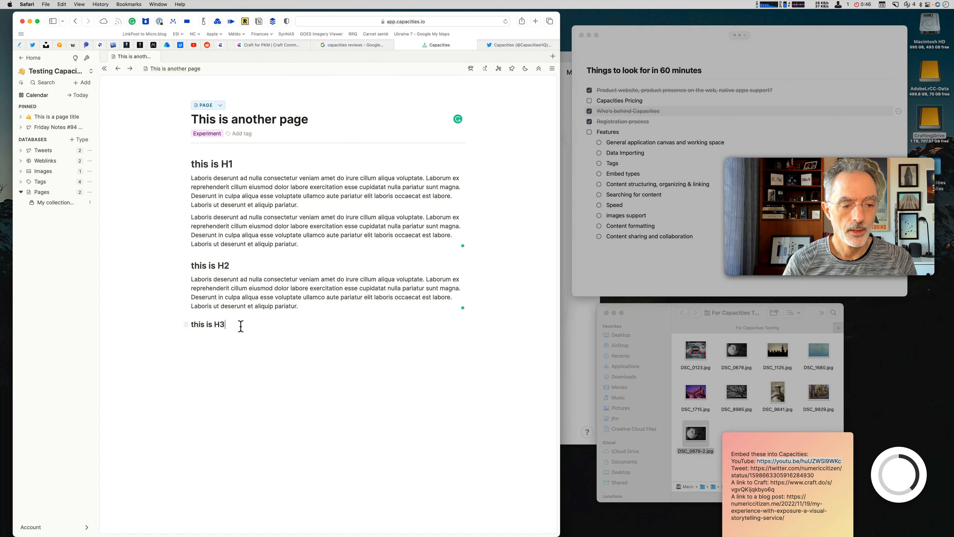
pyautogui.press('Return')
pyautogui.press('super+v')
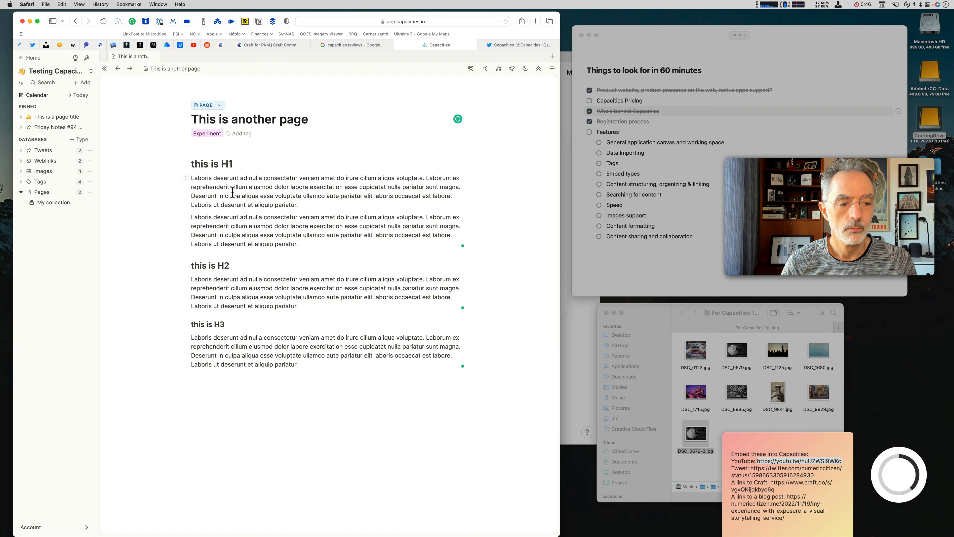
# Capitalize the first letter of the H1 heading so it reads "This is H1"
pyautogui.click(213, 156)
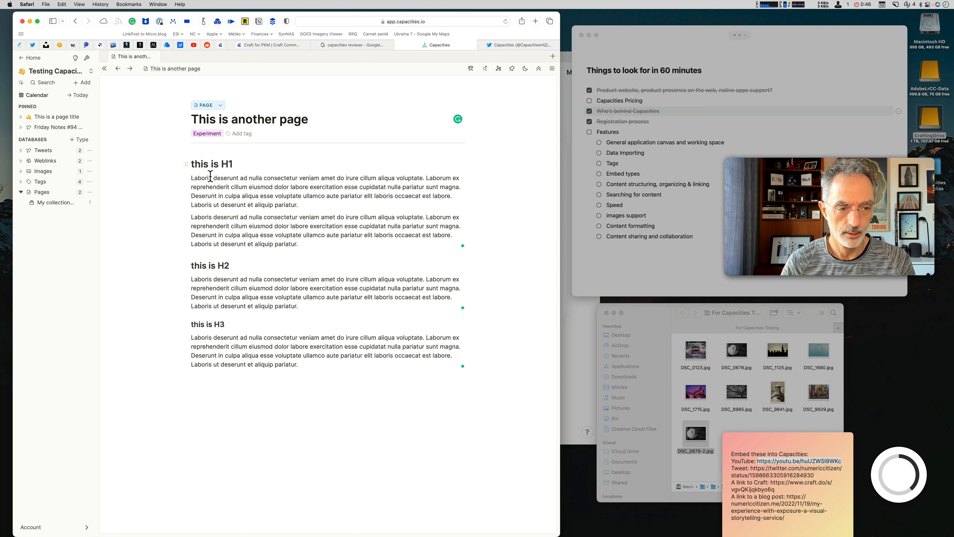
pyautogui.click(196, 163)
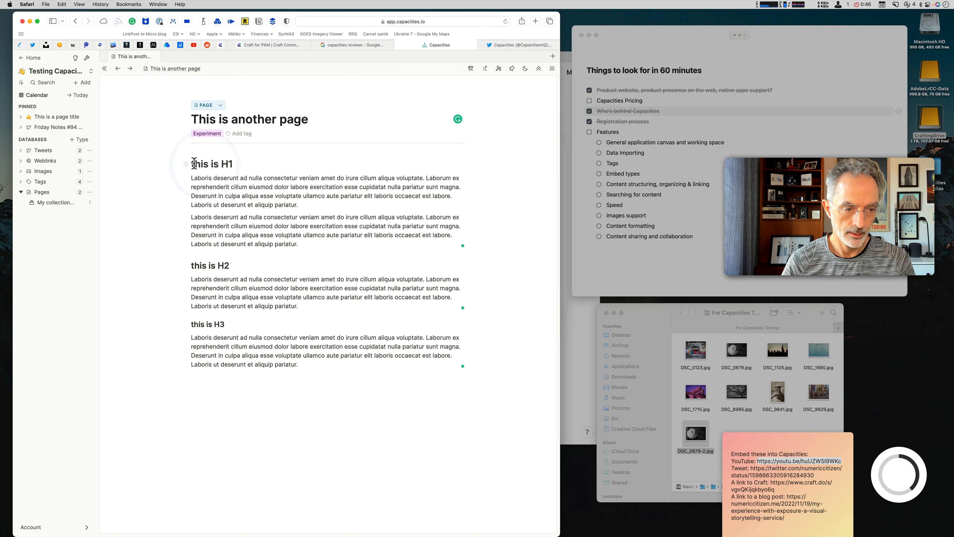
pyautogui.press('BackSpace')
pyautogui.write('T')
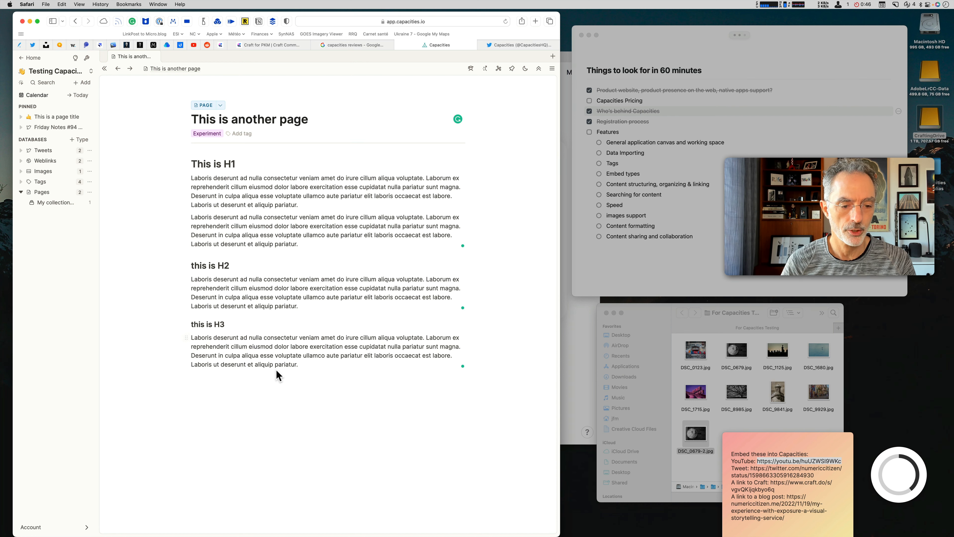
# Insert a date link to December 11, 2022 in a new block below the last paragraph
pyautogui.click(262, 377)
pyautogui.write('/')
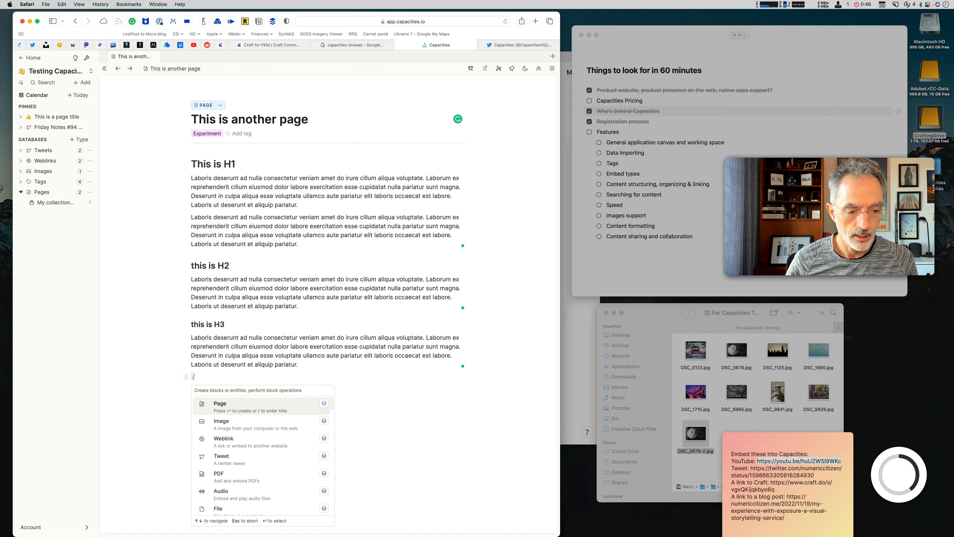
pyautogui.press('Down')
pyautogui.press('Down')
pyautogui.press('Down')
pyautogui.press('Down')
pyautogui.press('Down')
pyautogui.press('Down')
pyautogui.press('Down')
pyautogui.press('Down')
pyautogui.press('Down')
pyautogui.press('Down')
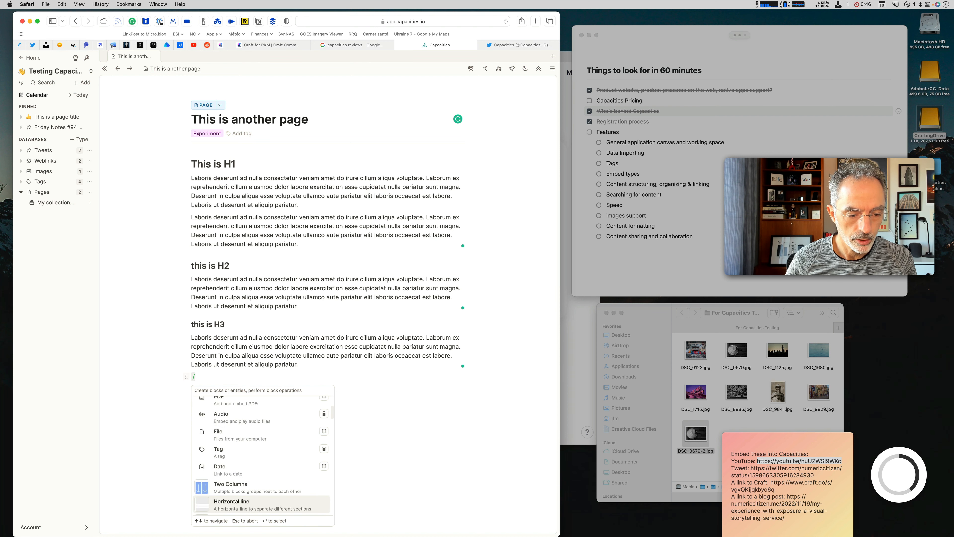
pyautogui.press('Up')
pyautogui.press('Up')
pyautogui.write('/')
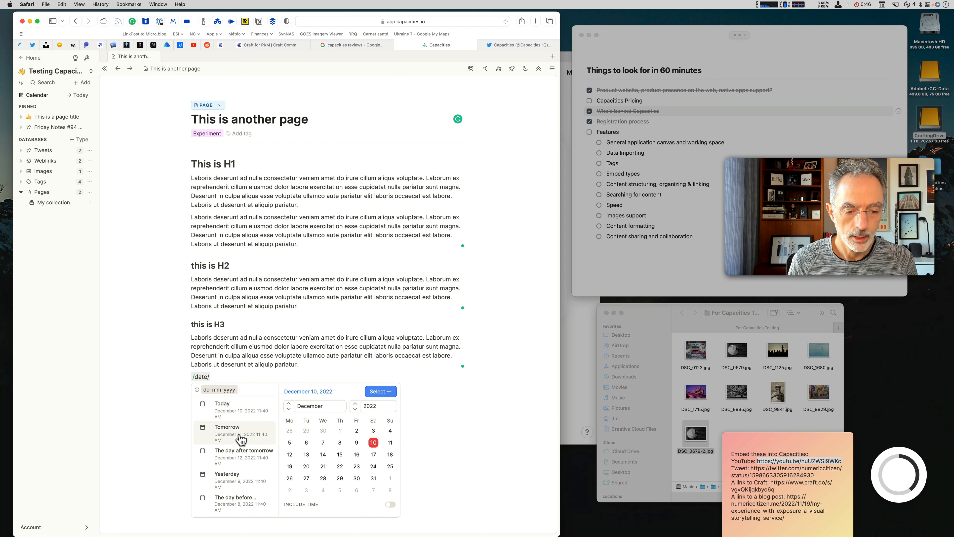
pyautogui.click(391, 443)
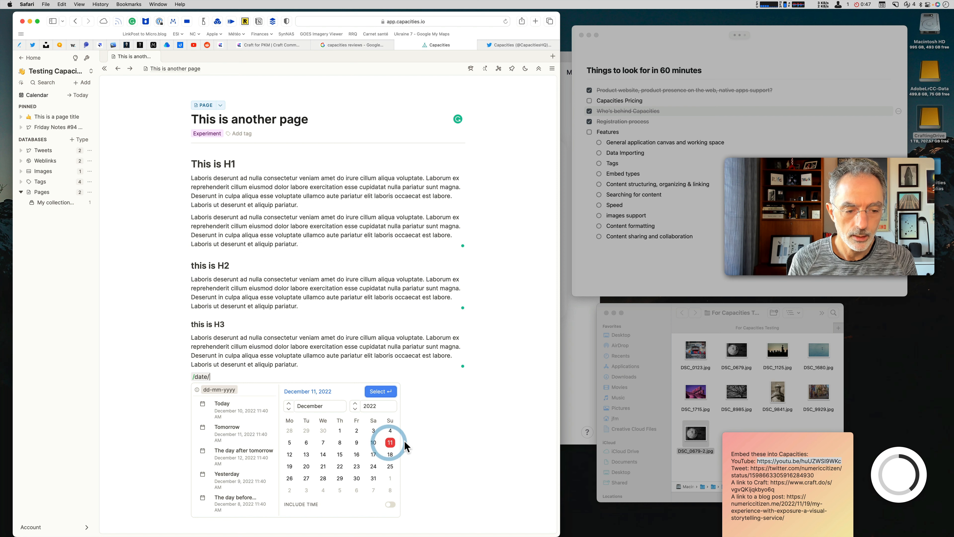
pyautogui.press('Return')
pyautogui.press('Return')
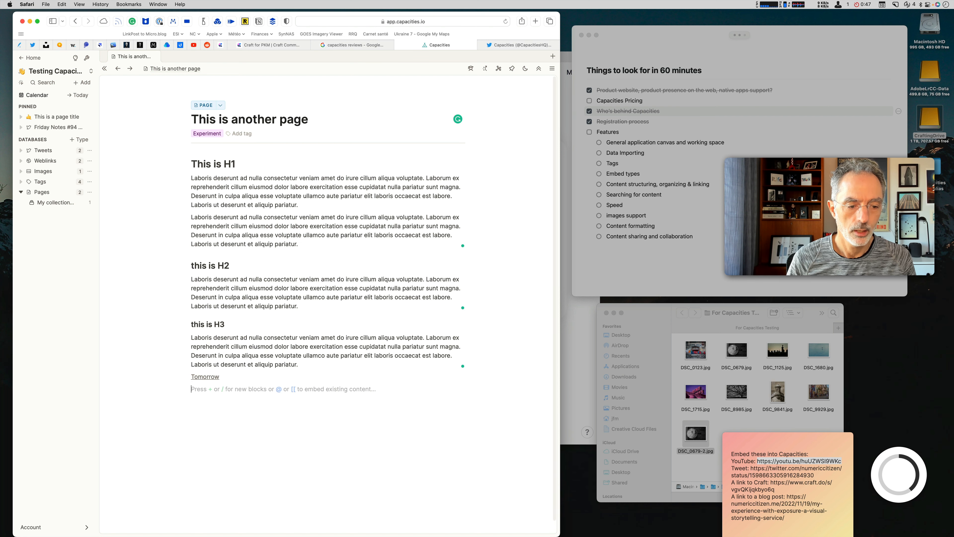
# Browse the available block types and start a bullet list below the date link with the item "this is the first item"
pyautogui.write('/')
pyautogui.press('Down')
pyautogui.press('Down')
pyautogui.press('Down')
pyautogui.press('Down')
pyautogui.press('Down')
pyautogui.press('Down')
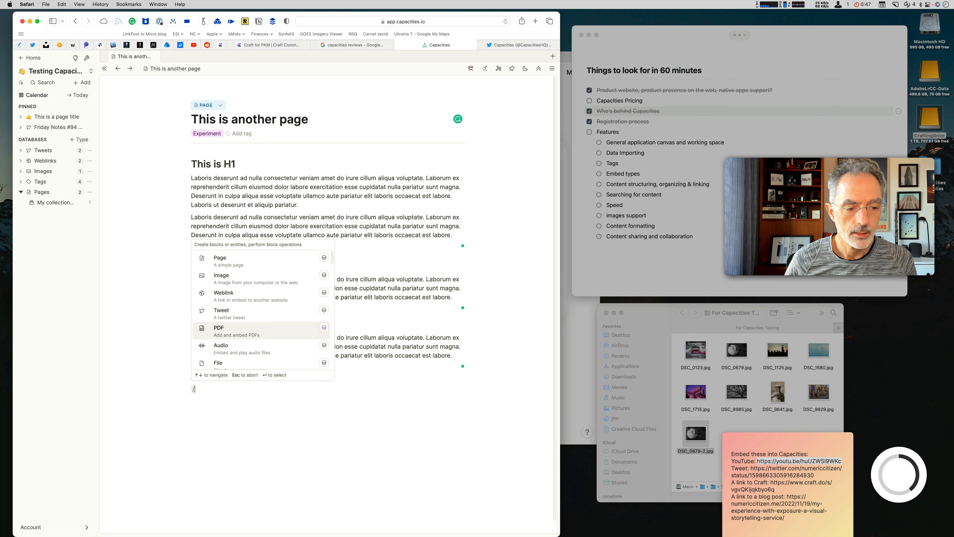
pyautogui.press('Down')
pyautogui.press('Down')
pyautogui.press('Down')
pyautogui.press('Down')
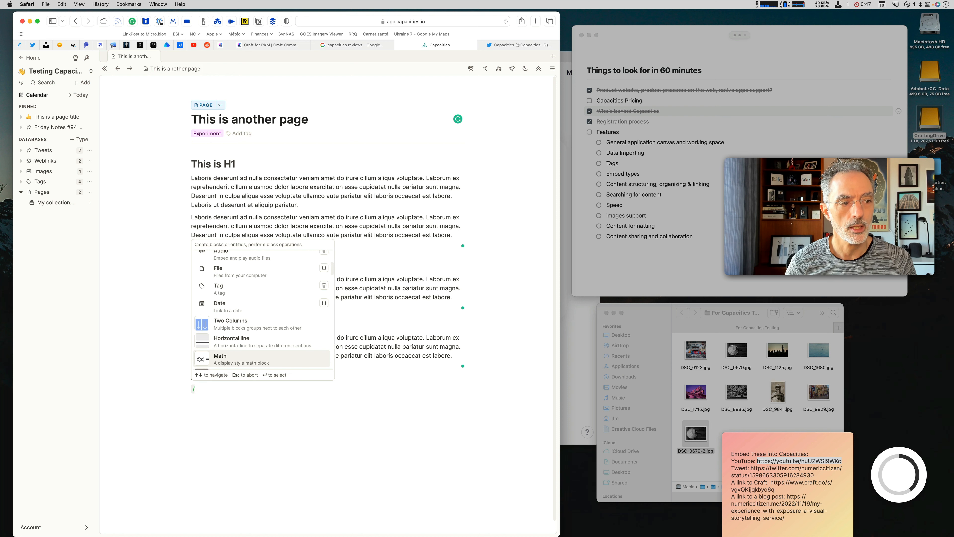
pyautogui.press('Down')
pyautogui.press('Down')
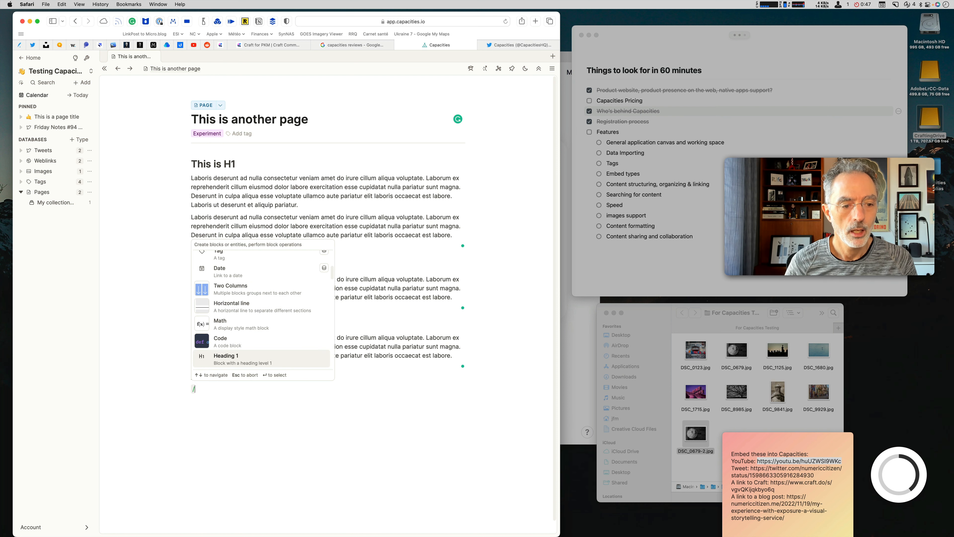
pyautogui.press('Down')
pyautogui.press('Down')
pyautogui.press('Down')
pyautogui.press('Down')
pyautogui.press('Down')
pyautogui.press('Down')
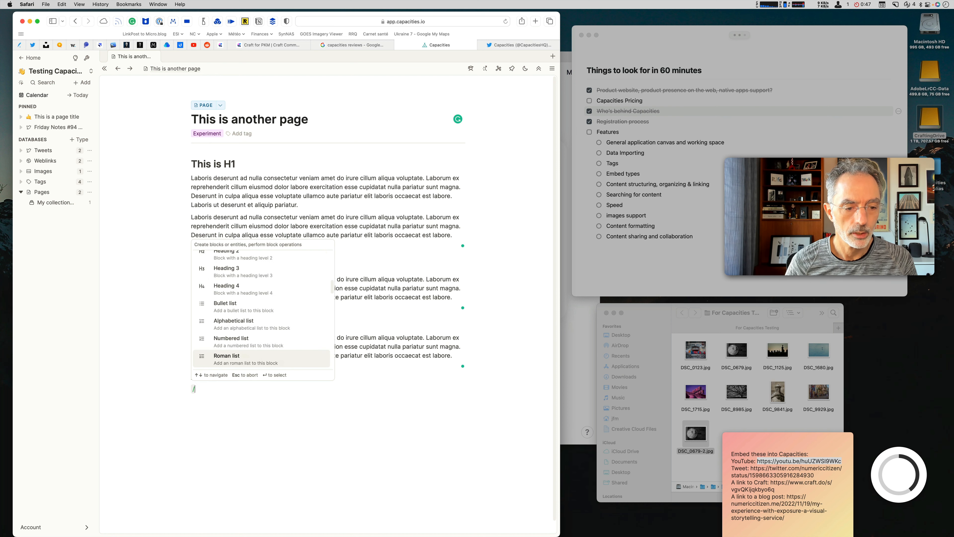
pyautogui.press('Up')
pyautogui.press('Return')
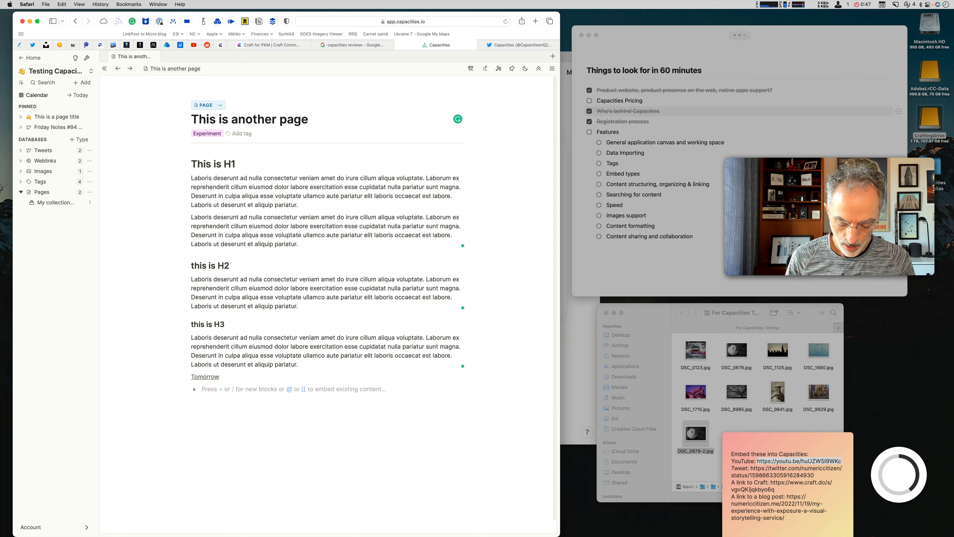
pyautogui.write('this is the first')
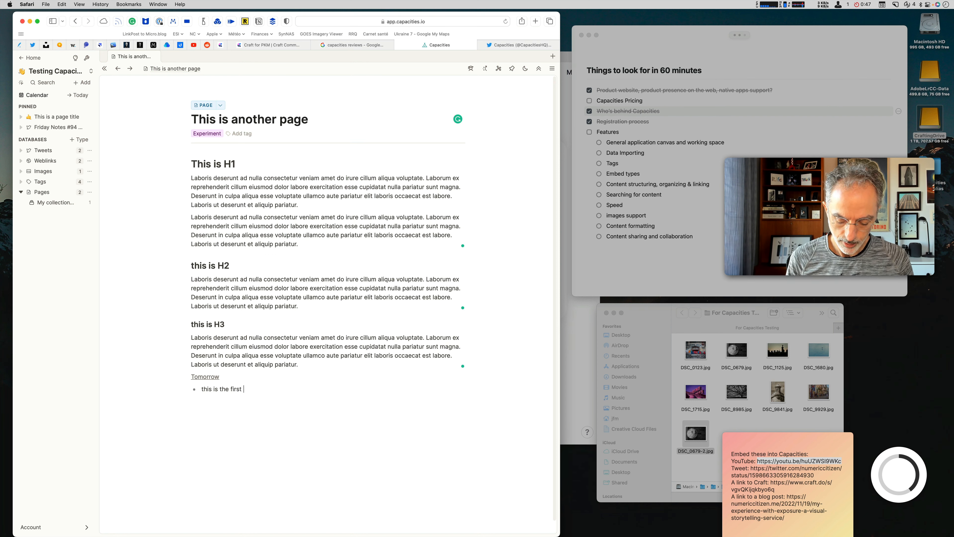
pyautogui.write(' item')
pyautogui.press('Return')
# Generate a lorem ipsum sentence with the system launcher and paste it as four more bullet items
pyautogui.hotkey('alt', 'space')
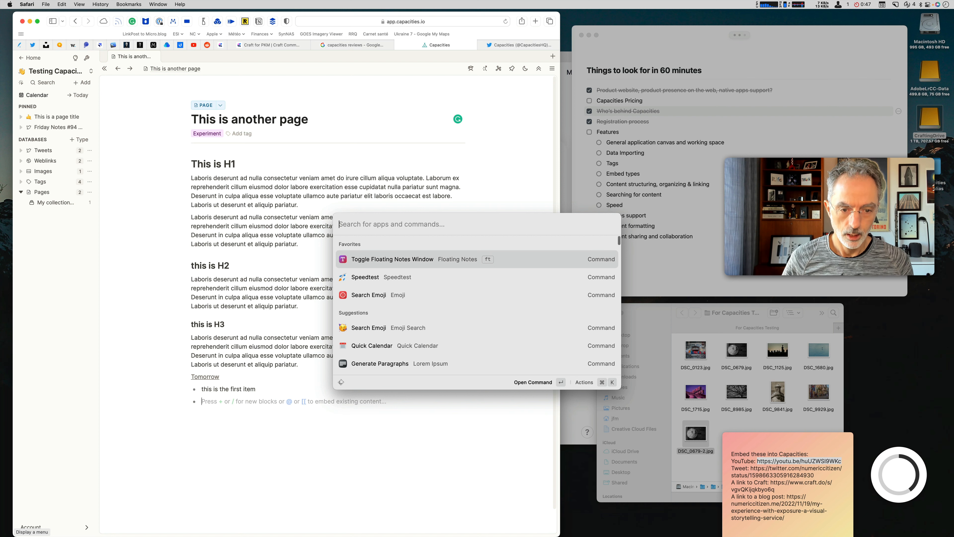
pyautogui.write('lorem')
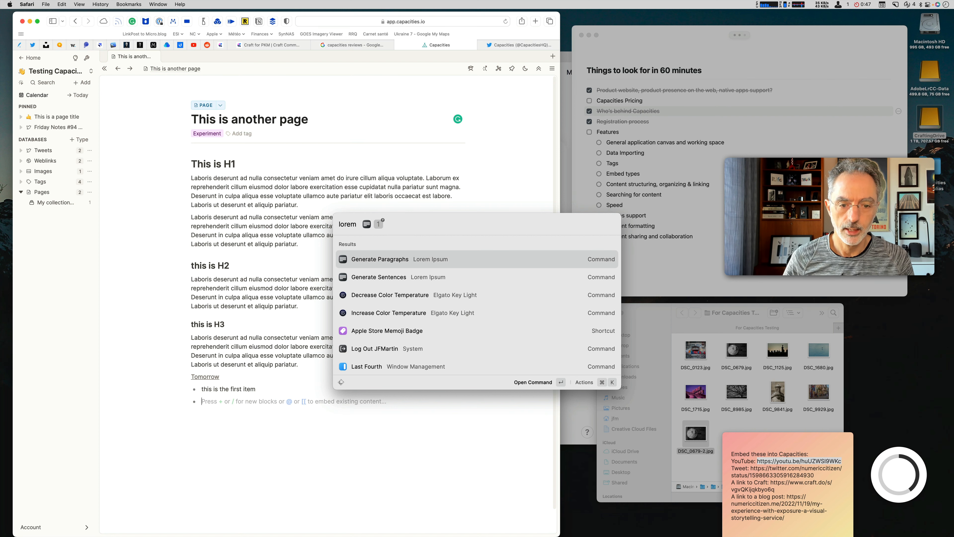
pyautogui.press('Down')
pyautogui.press('Return')
pyautogui.press('super+v')
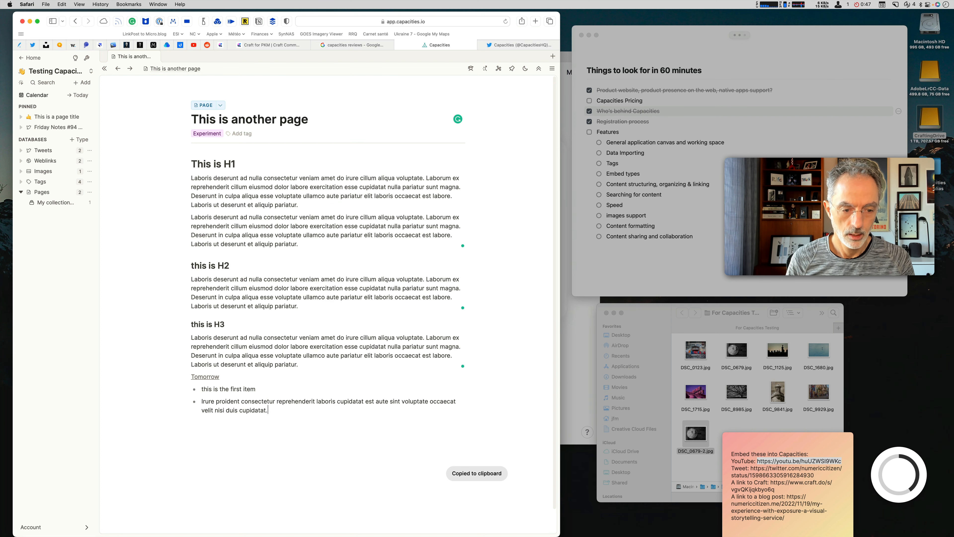
pyautogui.press('Return')
pyautogui.press('super+v')
pyautogui.press('Return')
pyautogui.press('super+v')
pyautogui.press('Return')
pyautogui.press('super+v')
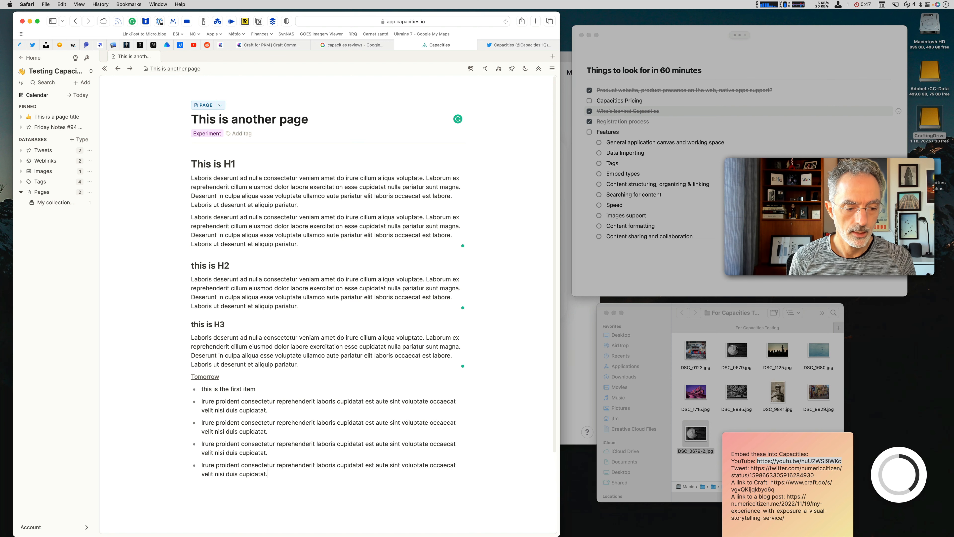
# Add two indented sub-bullets under the last bullet item, each containing the copied lorem ipsum sentence
pyautogui.press('Return')
pyautogui.press('Tab')
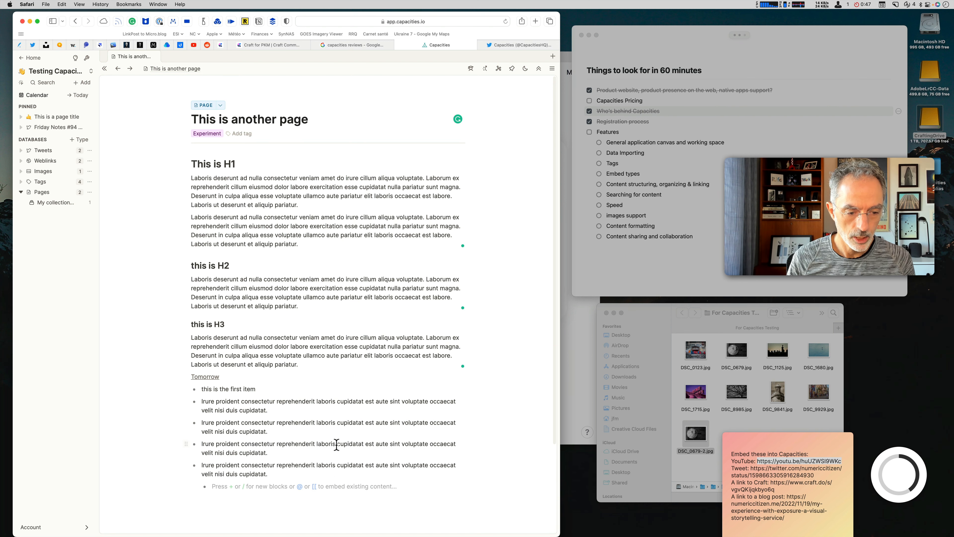
pyautogui.scroll(-3, 301, 422)
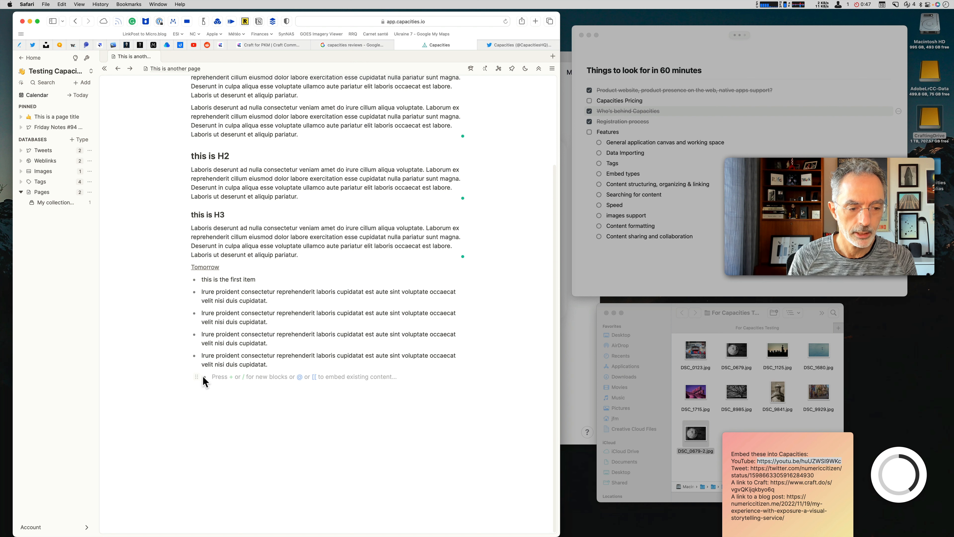
pyautogui.press('super+v')
pyautogui.press('Return')
pyautogui.press('super+v')
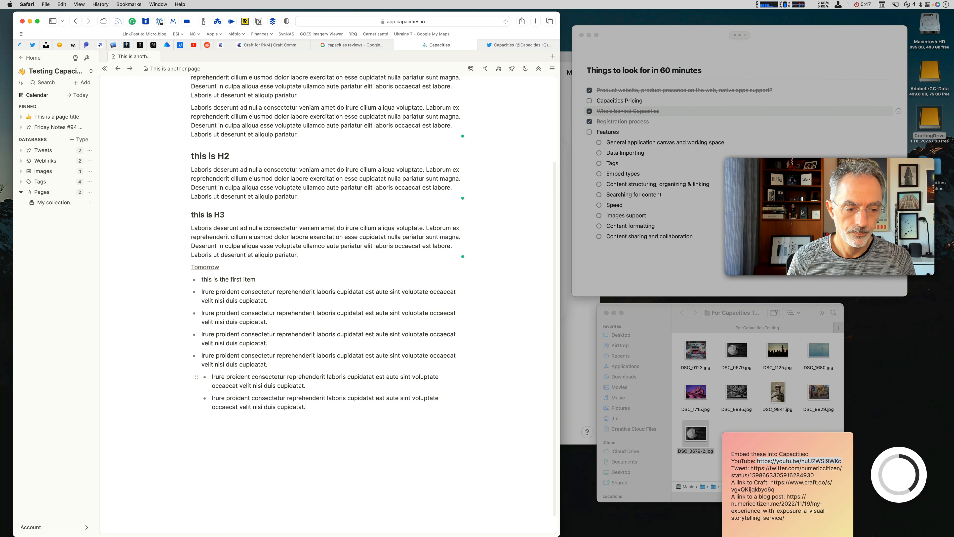
# Add another bullet with the copied sentence and indent it to the third list level
pyautogui.press('Return')
pyautogui.press('super+v')
pyautogui.press('Tab')
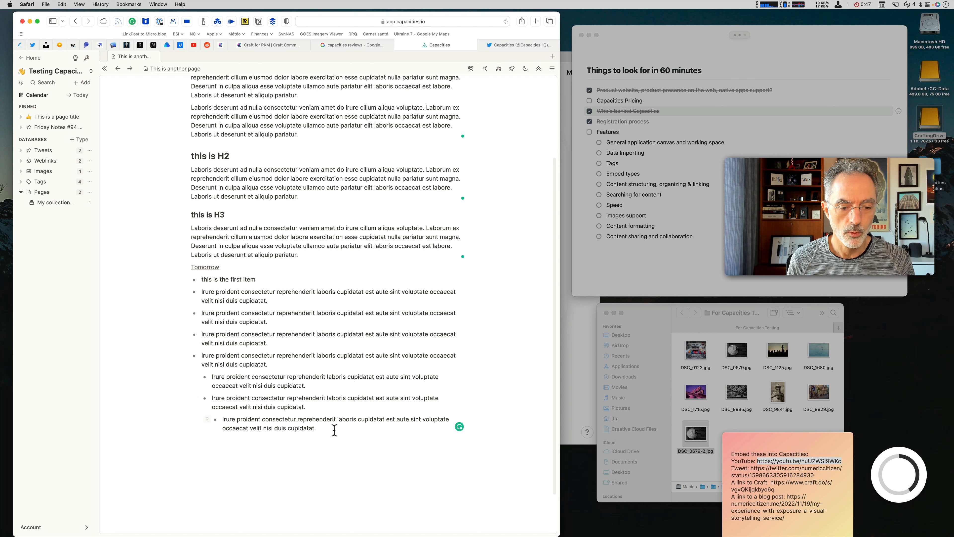
# Add an empty bullet below the third-level bullet, testing its indentation before leaving it at the top list level
pyautogui.press('Return')
pyautogui.hotkey('shift', 'Tab')
pyautogui.hotkey('shift', 'Tab')
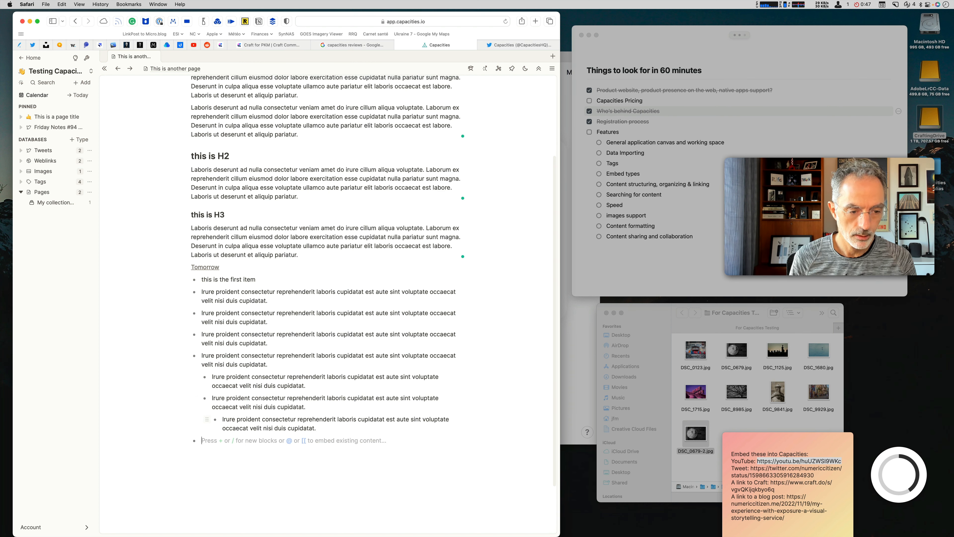
pyautogui.press('Tab')
pyautogui.press('Tab')
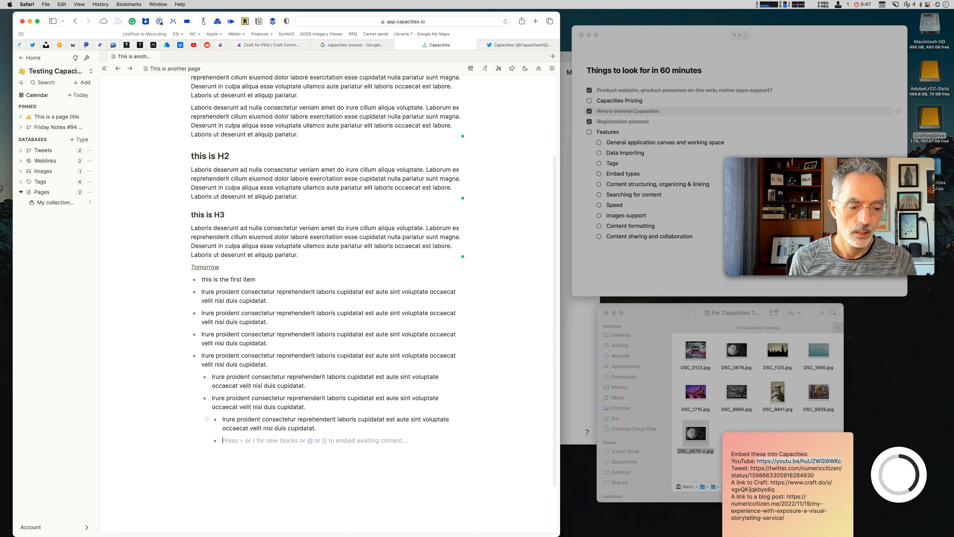
pyautogui.hotkey('shift', 'Tab')
pyautogui.hotkey('shift', 'Tab')
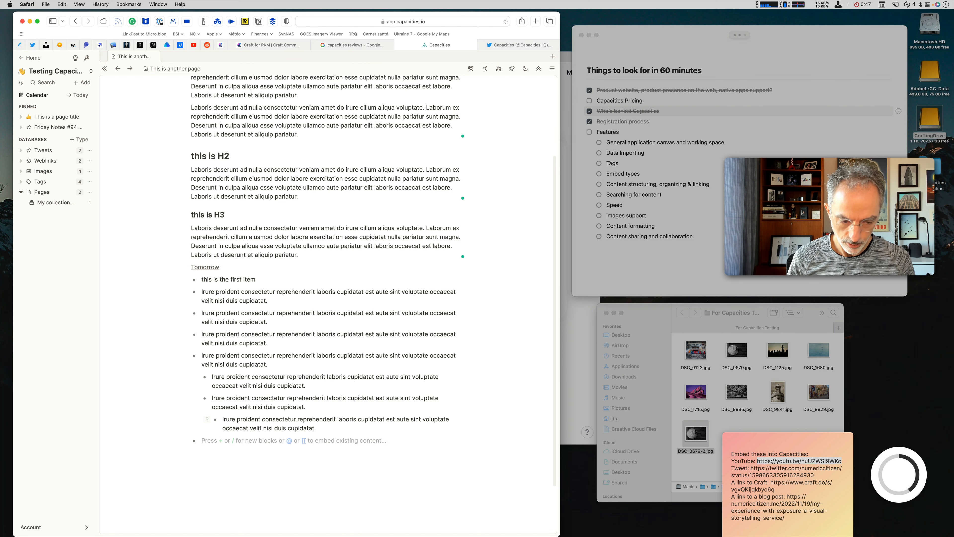
# Browse the insertable block types from the empty bullet to look for the list options
pyautogui.write('/')
pyautogui.press('Down')
pyautogui.press('Down')
pyautogui.press('Down')
pyautogui.press('Down')
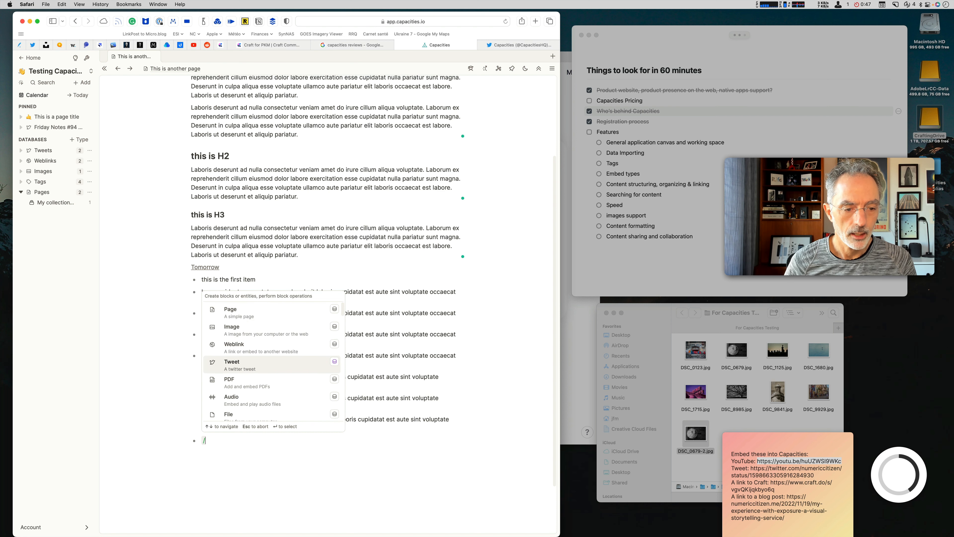
pyautogui.press('Up')
pyautogui.press('Up')
pyautogui.press('Up')
pyautogui.press('Down')
pyautogui.press('Down')
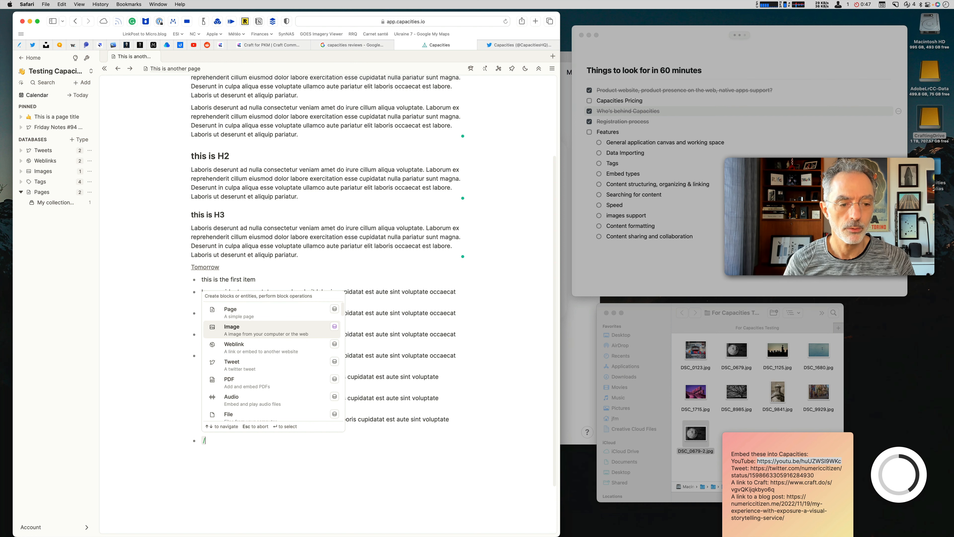
pyautogui.press('Down')
pyautogui.press('Down')
pyautogui.press('Down')
pyautogui.press('Down')
pyautogui.press('Down')
pyautogui.press('Down')
pyautogui.press('Down')
pyautogui.press('Down')
pyautogui.press('Down')
pyautogui.press('Down')
pyautogui.press('Down')
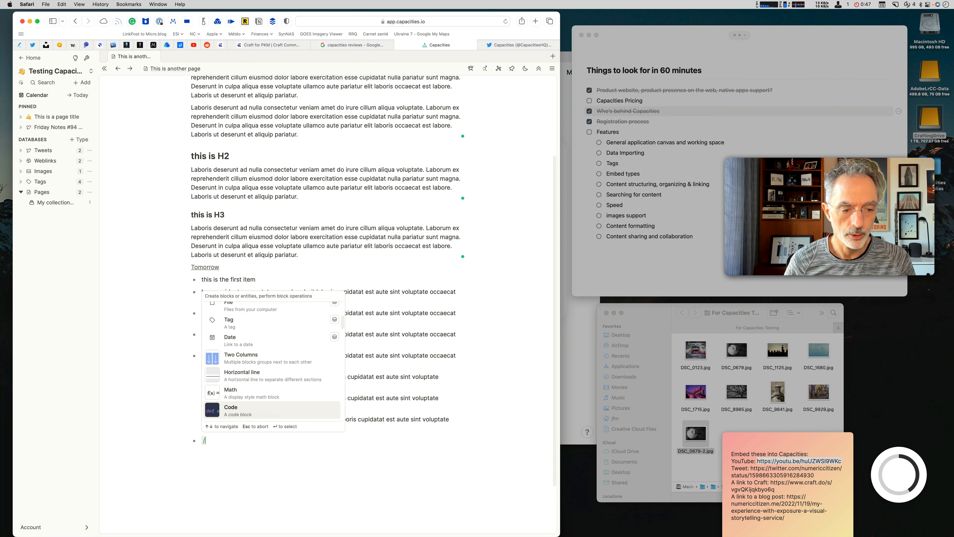
# Filter the block types by "list" and turn the empty bullet into a numbered list item
pyautogui.write('list')
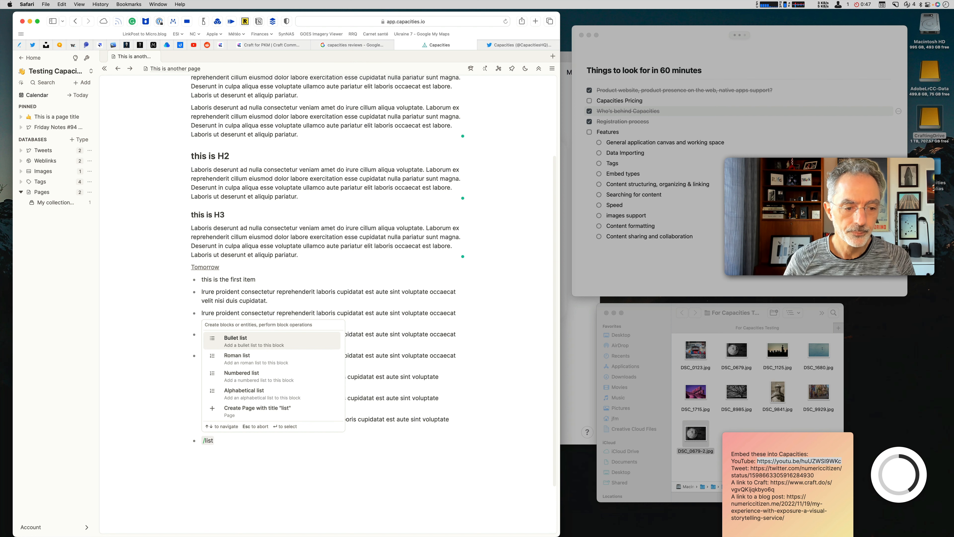
pyautogui.press('Down')
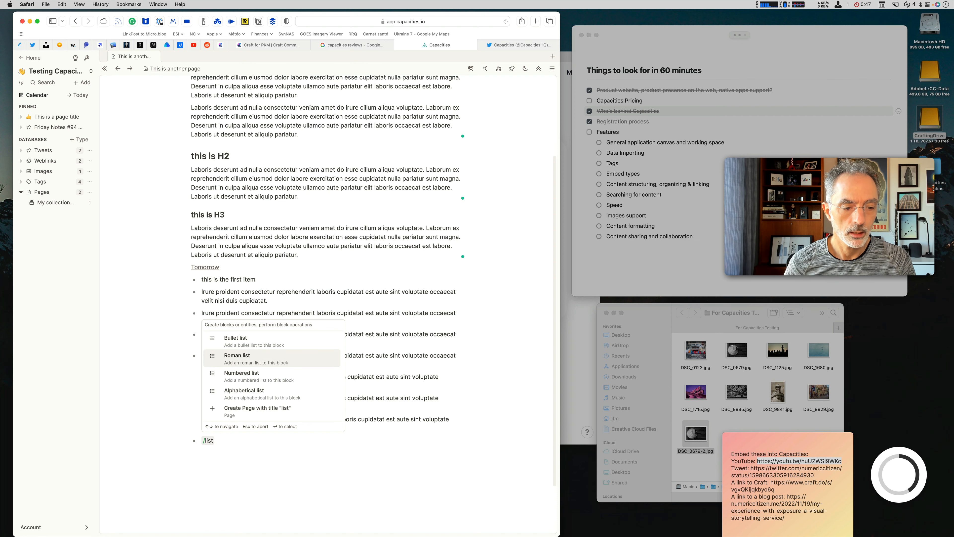
pyautogui.press('Down')
pyautogui.press('Return')
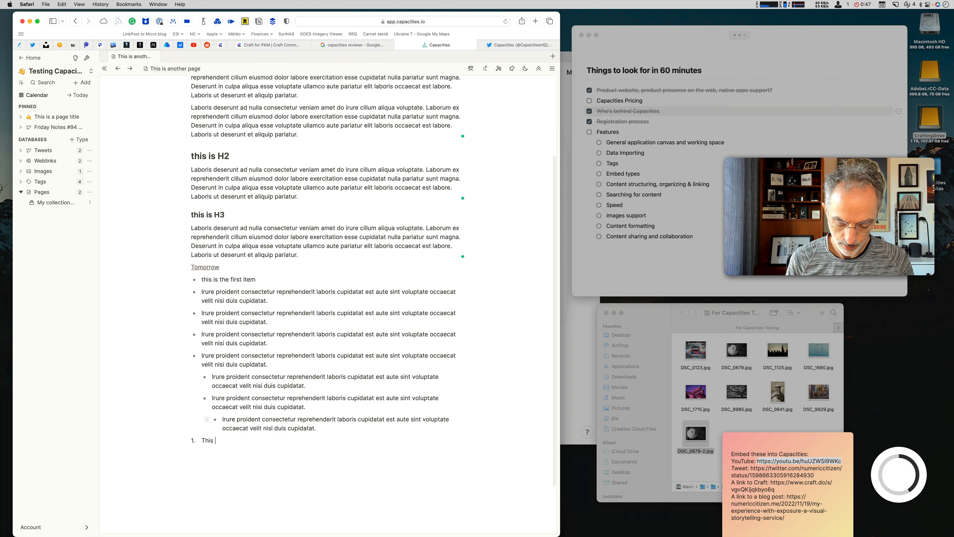
# Fill the numbered item with "This is number", the Experiment tag and the text "this is cool"
pyautogui.press('Return')
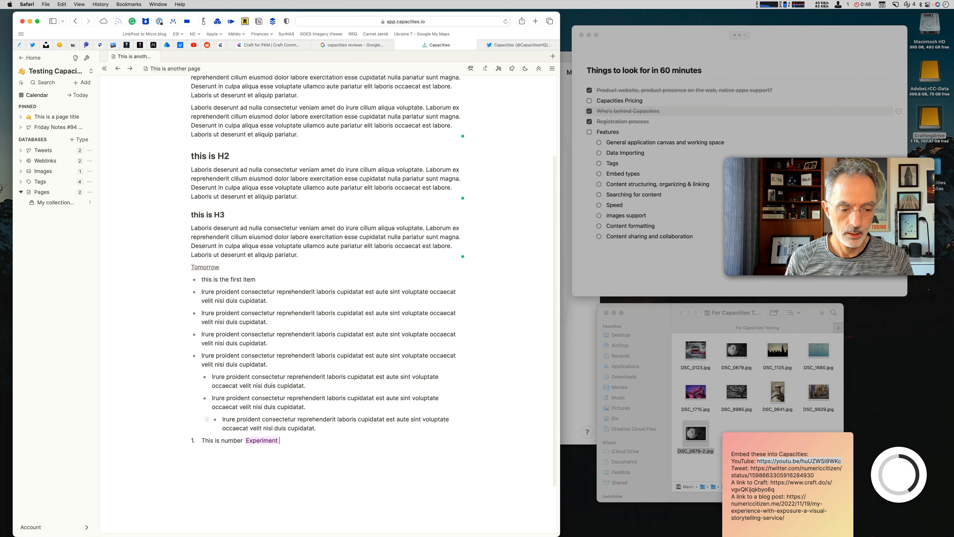
pyautogui.press('BackSpace')
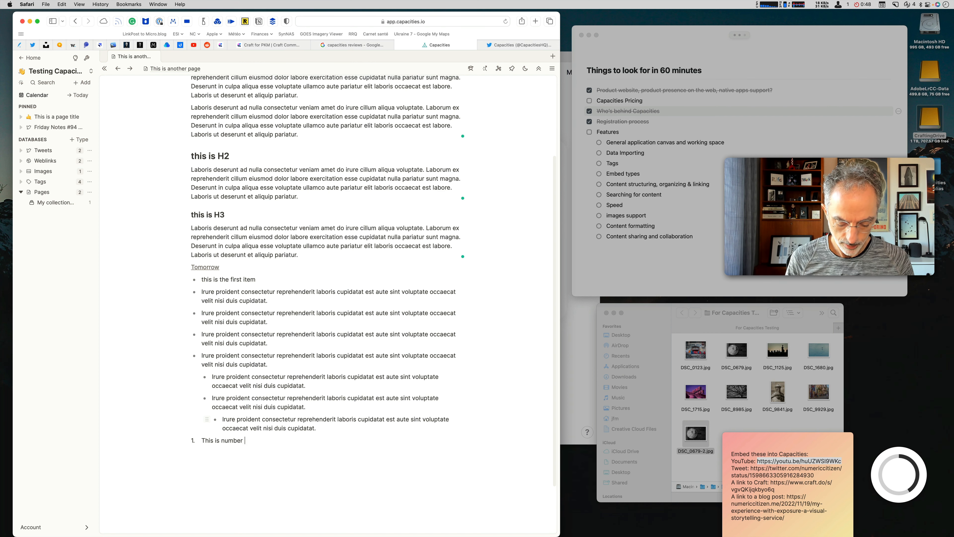
pyautogui.write('#')
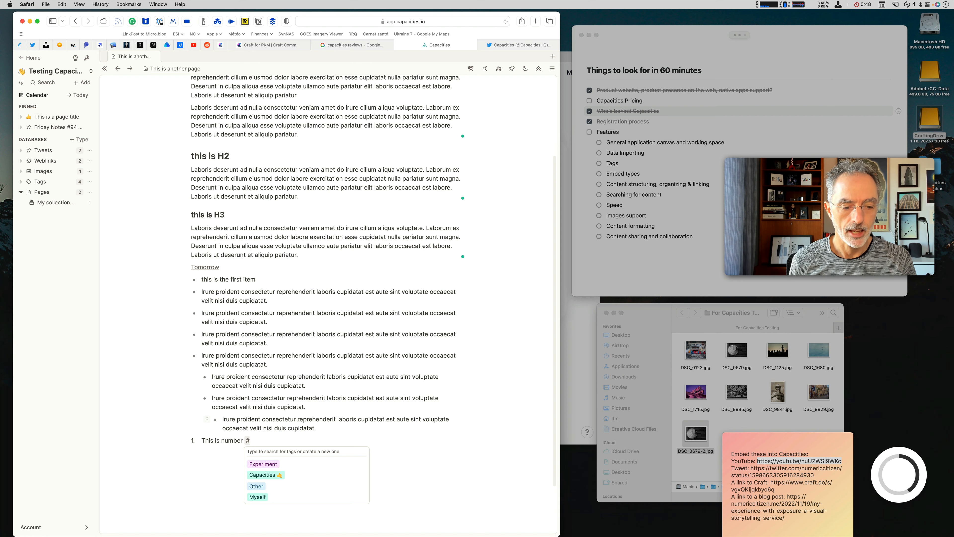
pyautogui.press('Down')
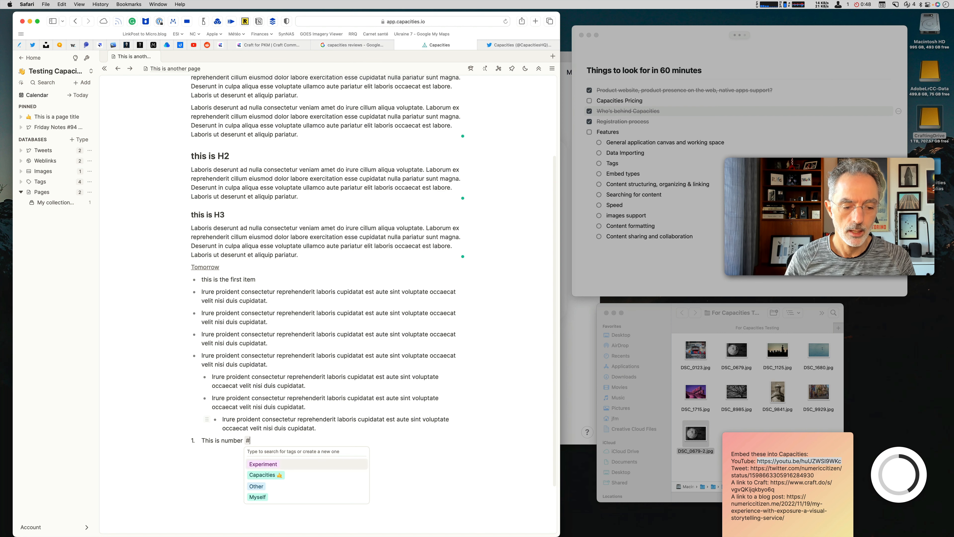
pyautogui.press('Return')
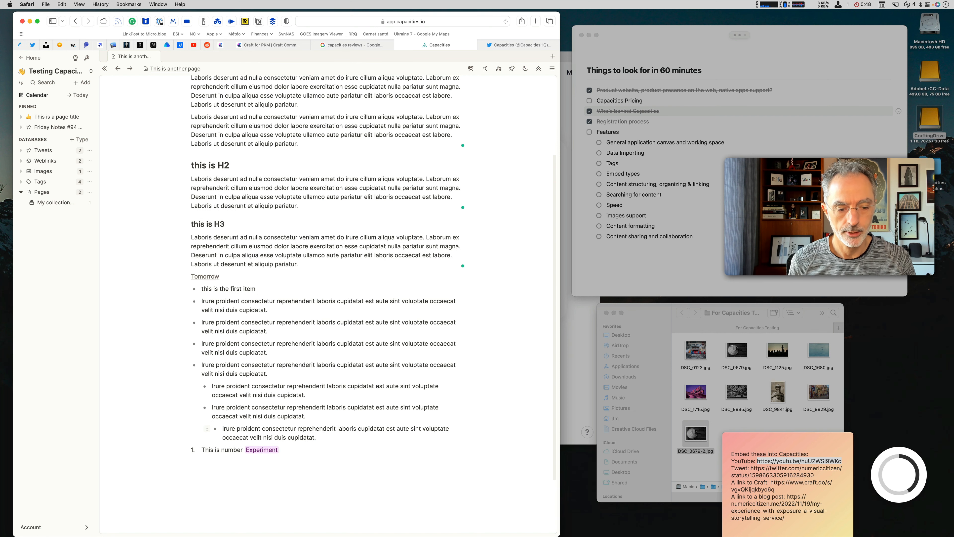
pyautogui.scroll(-2, 362, 426)
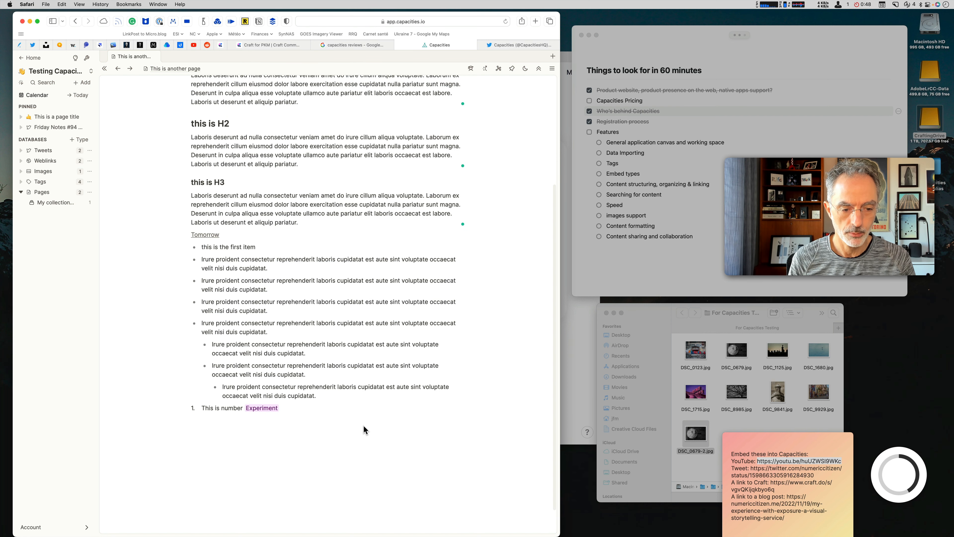
pyautogui.write('this is cool')
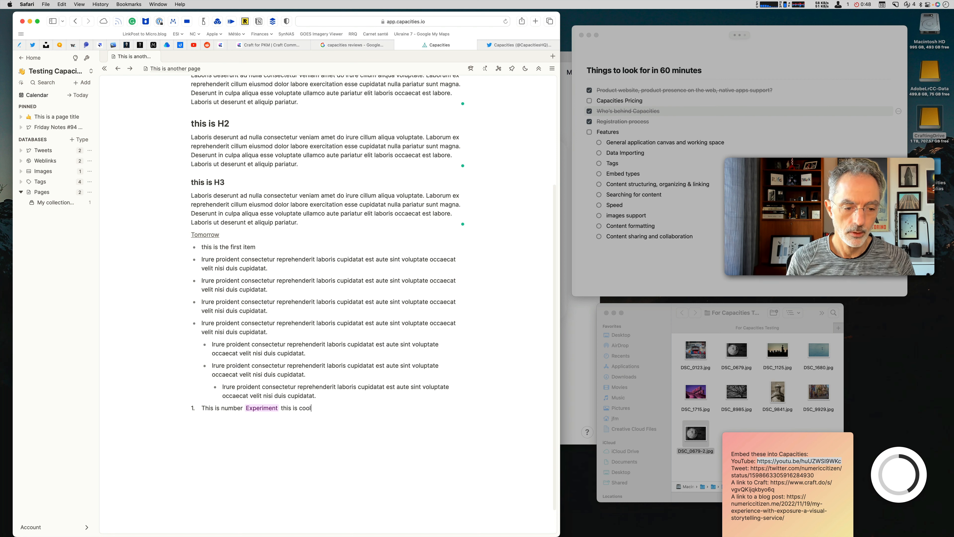
# Add the numbered sub-items "sasdasdasd" and "adasdasasdasd", and indent a further item "asd" to the third level
pyautogui.press('Return')
pyautogui.press('Tab')
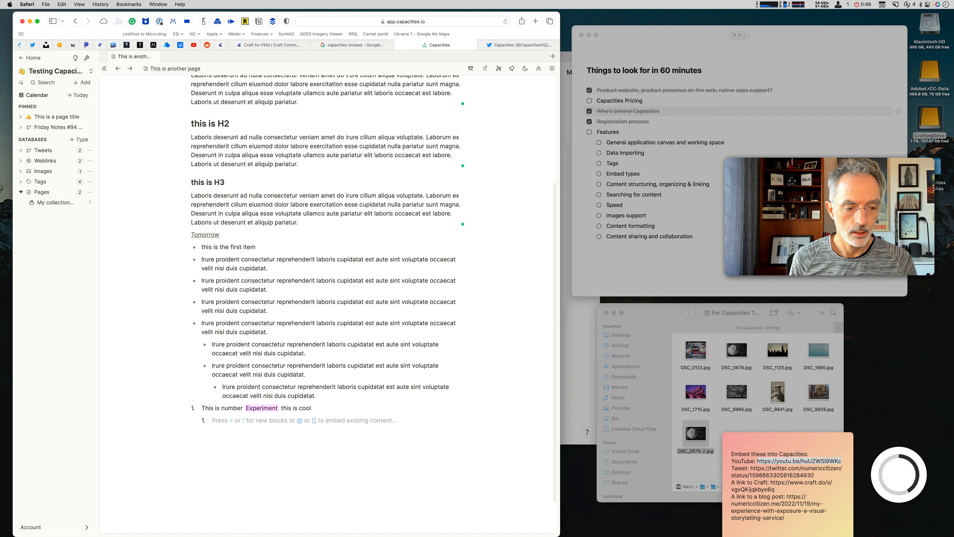
pyautogui.write('sasdasdasd')
pyautogui.press('Return')
pyautogui.write('adasdas')
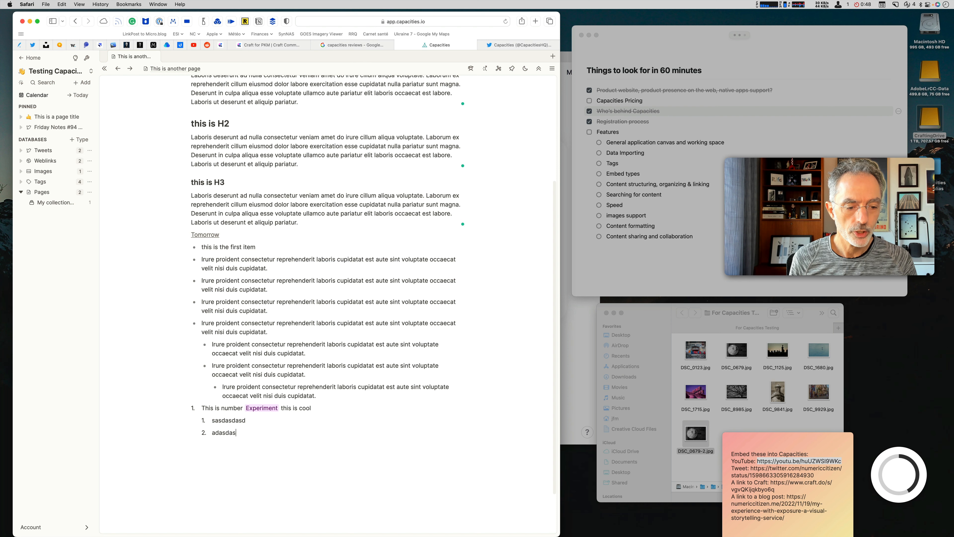
pyautogui.write('asdasd')
pyautogui.press('Return')
pyautogui.write('asd')
pyautogui.press('Tab')
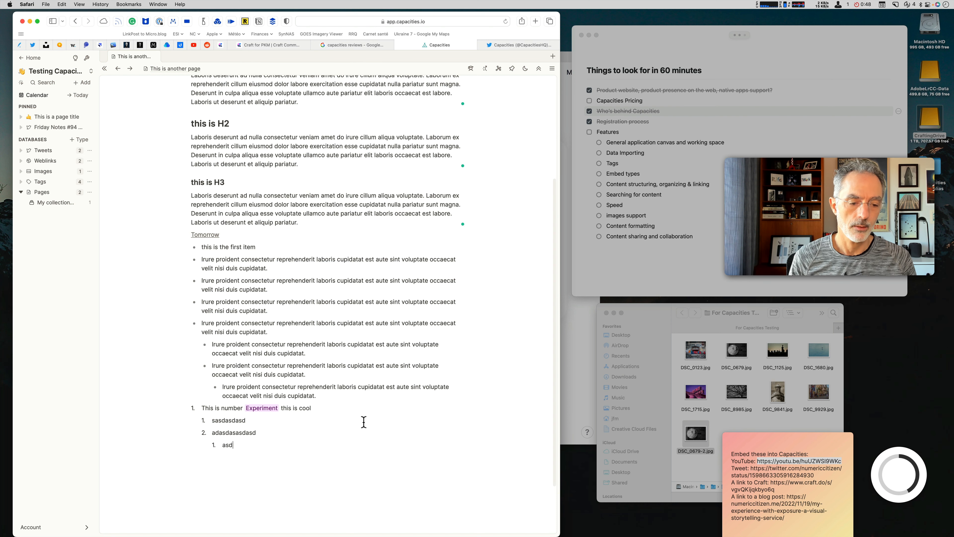
# Try the Alphabetical and Numbered list styles on the third-level item "asd" and set it to Roman
pyautogui.scroll(-3, 360, 423)
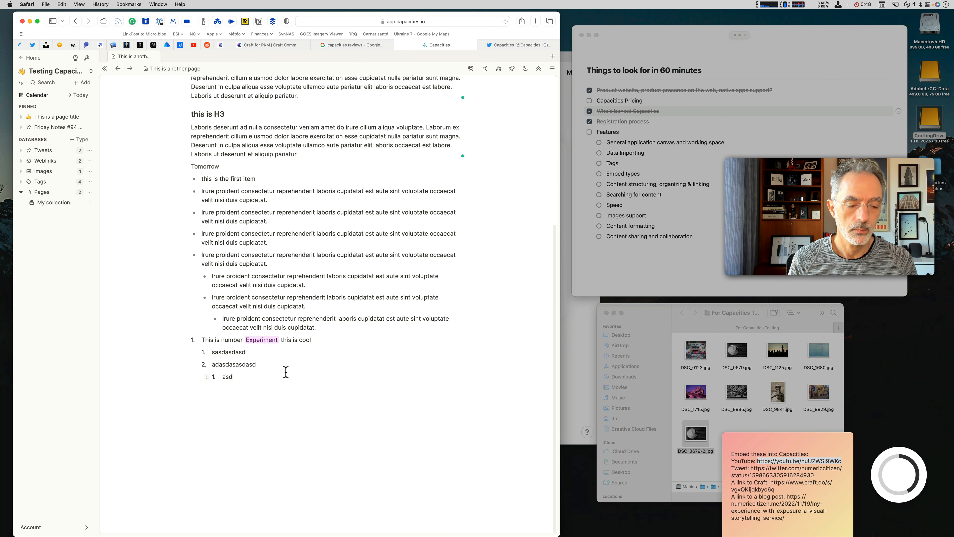
pyautogui.click(207, 377)
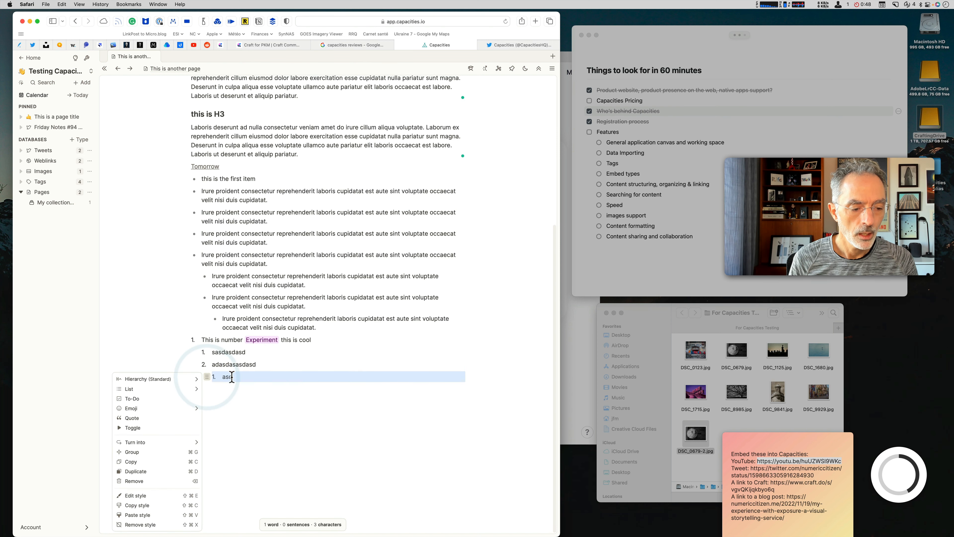
pyautogui.click(165, 390)
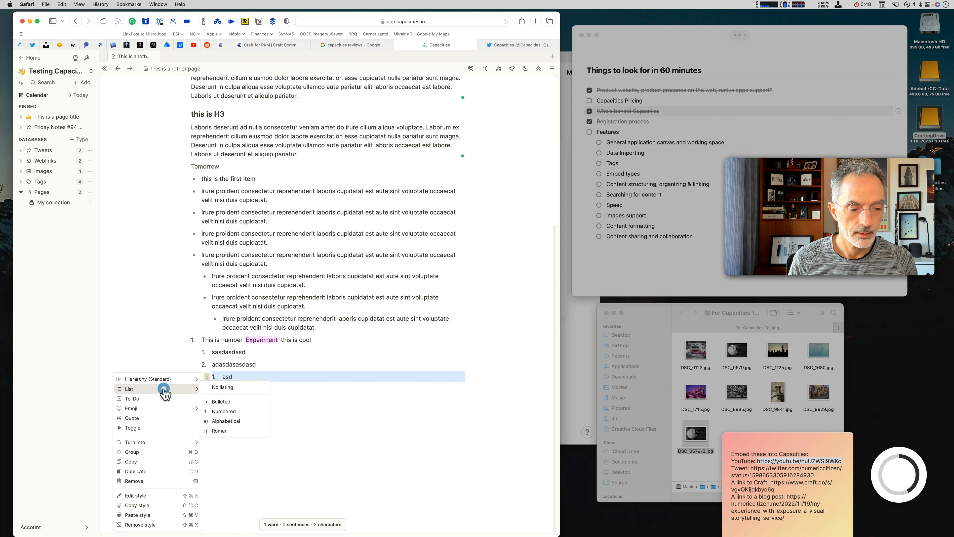
pyautogui.click(238, 424)
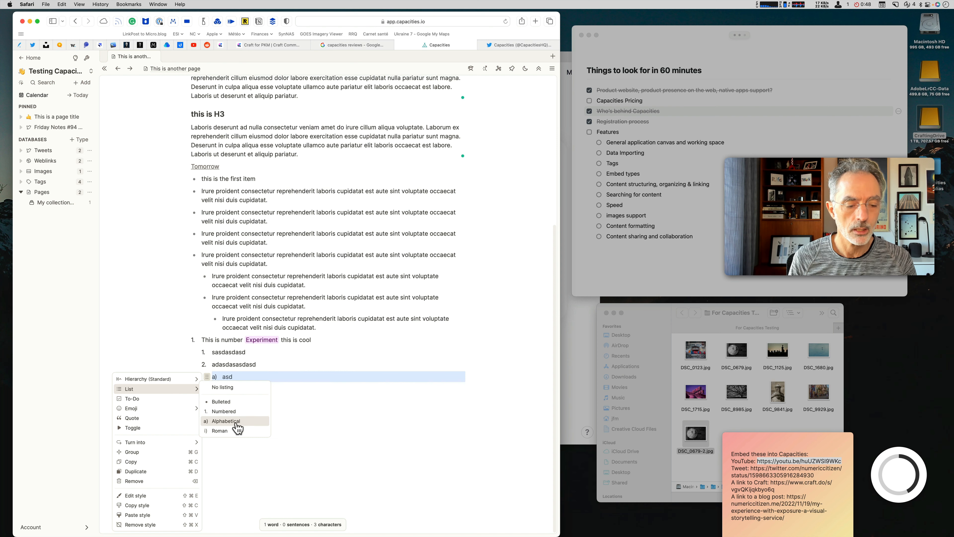
pyautogui.click(231, 412)
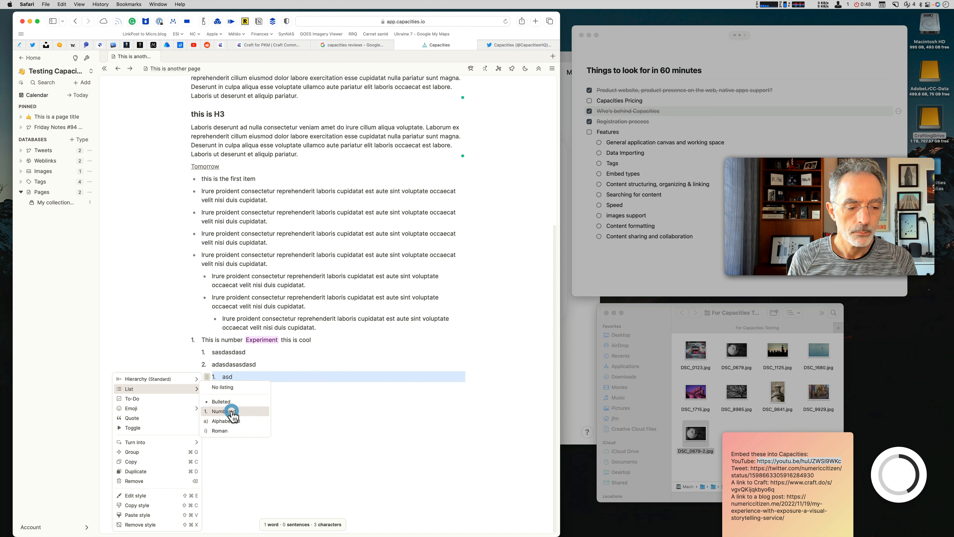
pyautogui.click(227, 431)
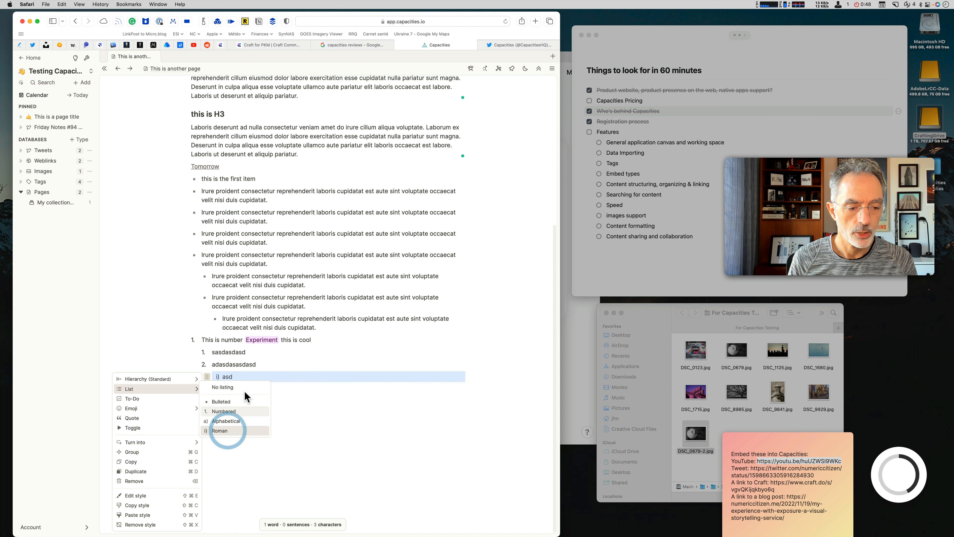
# Add three more Roman-numbered items below "asd": "dfsdfssdfdf", "sdfsdfsdsdffsd" and "sdfdffd"
pyautogui.click(269, 374)
pyautogui.press('Return')
pyautogui.write('dfs')
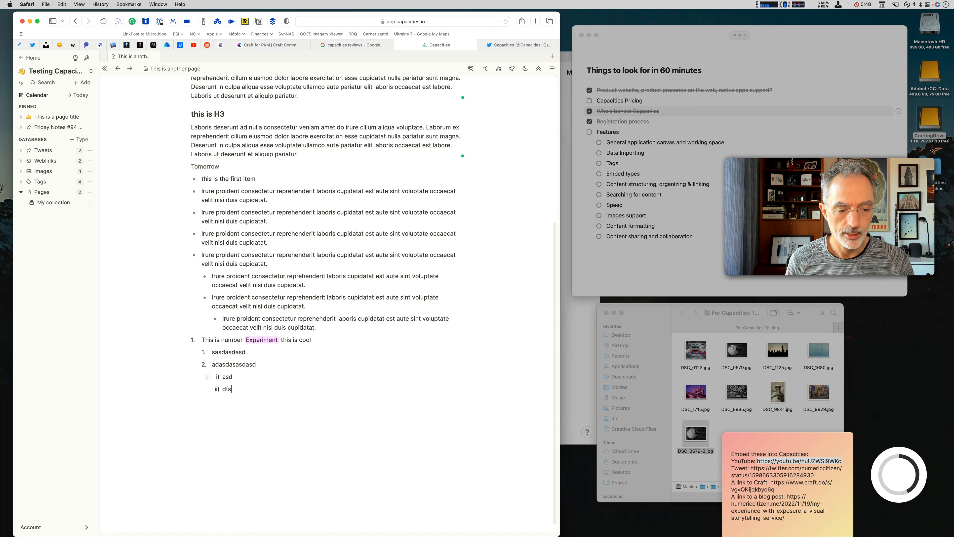
pyautogui.write('dfssdfdf')
pyautogui.press('Return')
pyautogui.write('sdfsdfsd')
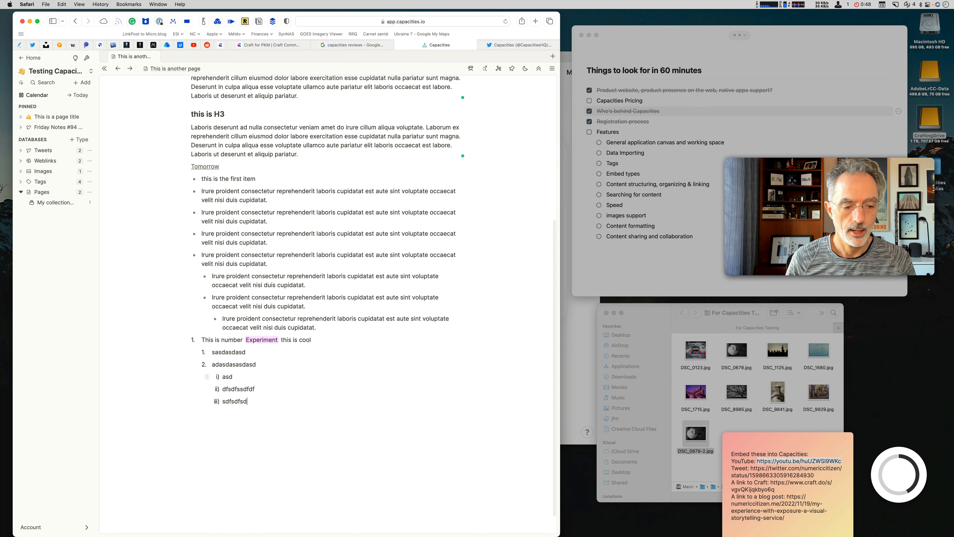
pyautogui.write('sdffsd')
pyautogui.press('Return')
pyautogui.write('sdfdffd')
# Add an empty item after the Roman sub-items, outdent it to the top level and set its list style to Numbered
pyautogui.press('Return')
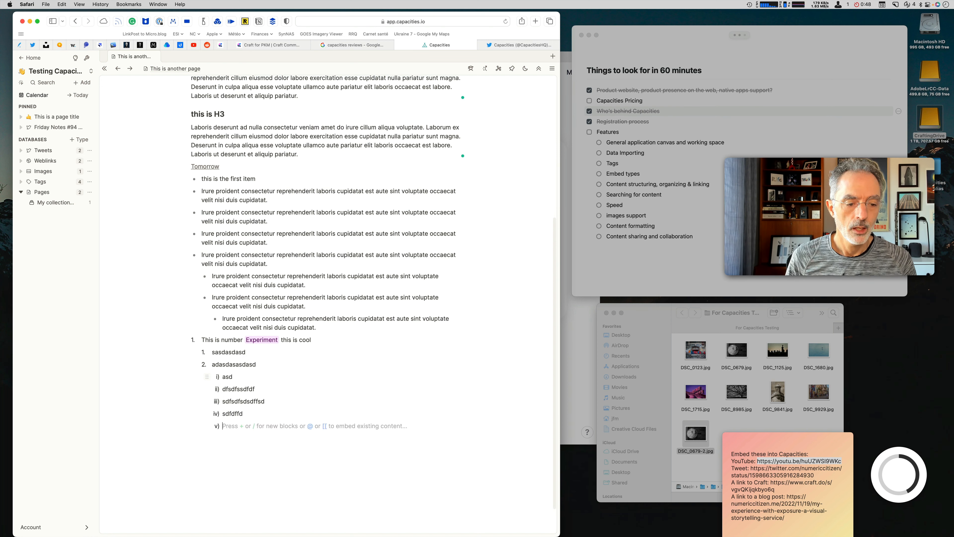
pyautogui.hotkey('shift', 'Tab')
pyautogui.hotkey('shift', 'Tab')
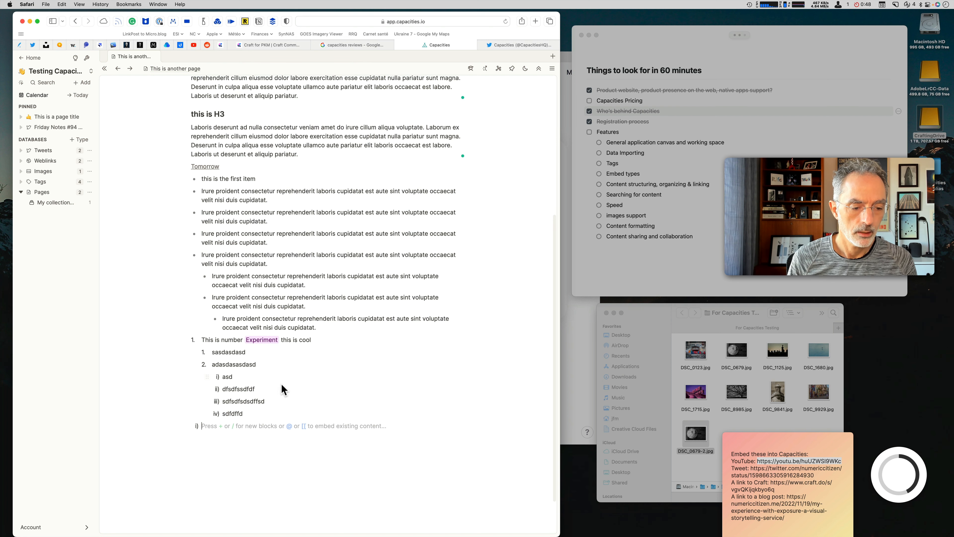
pyautogui.click(186, 424)
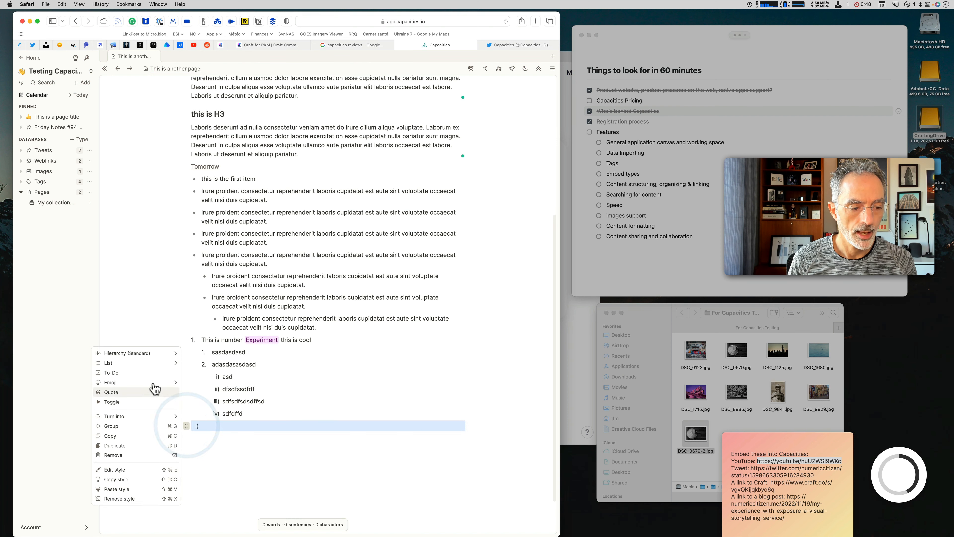
pyautogui.click(153, 365)
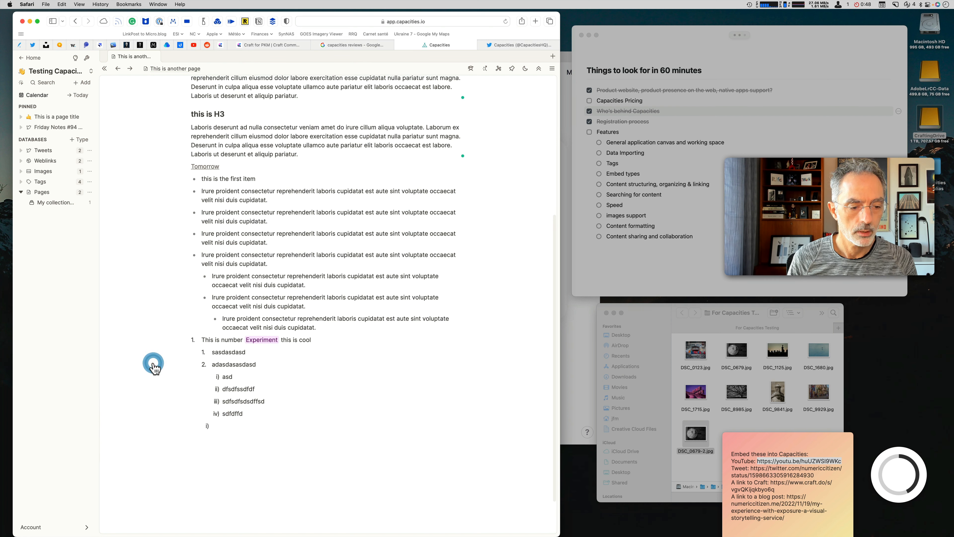
pyautogui.click(224, 425)
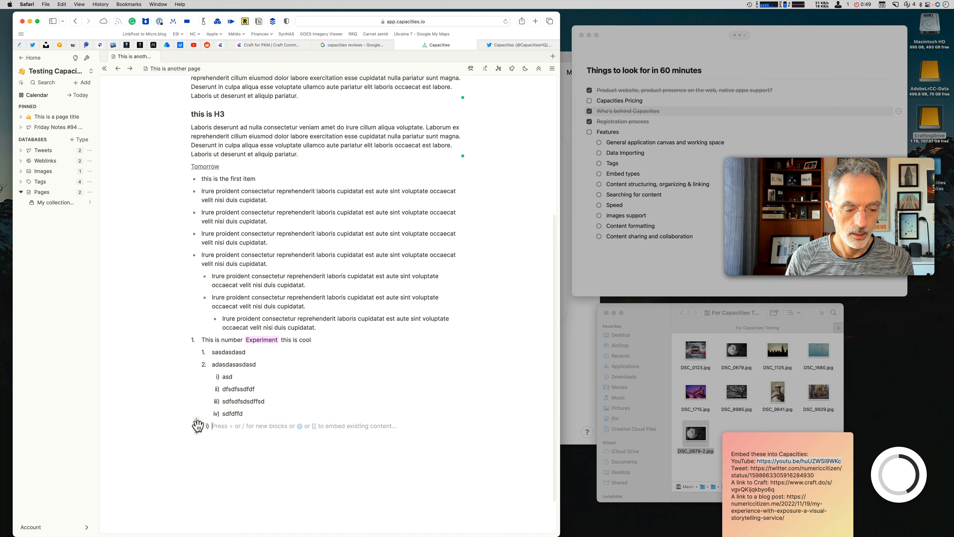
pyautogui.hotkey('shift', 'Tab')
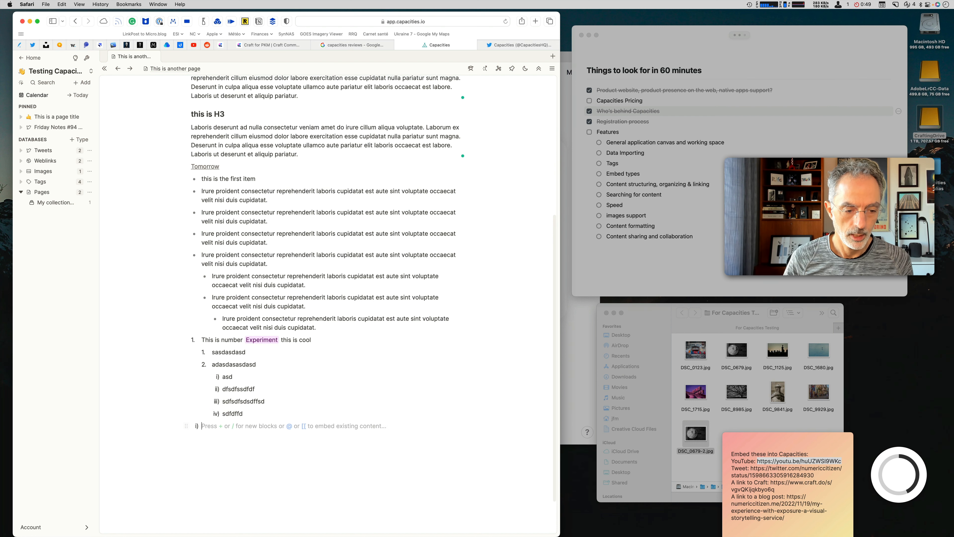
pyautogui.click(187, 425)
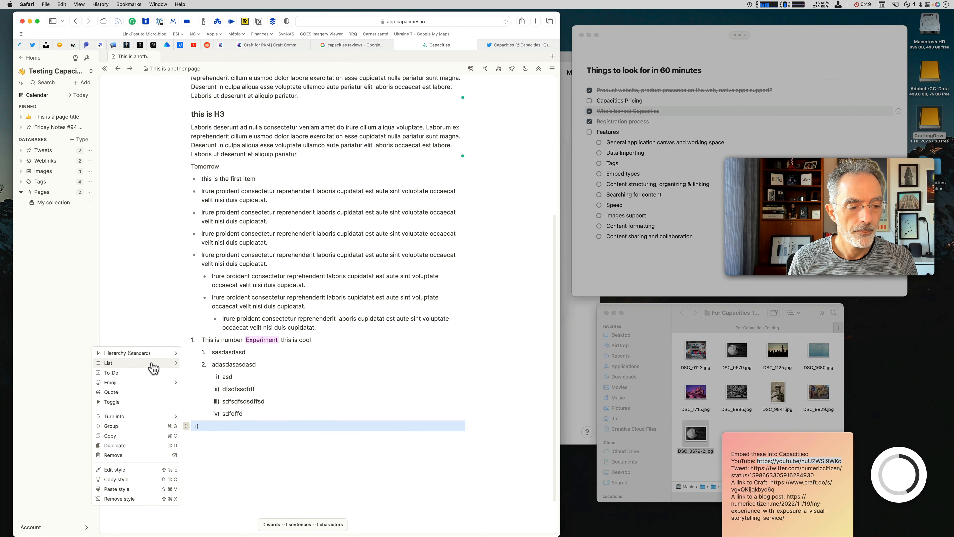
pyautogui.moveTo(175, 363)
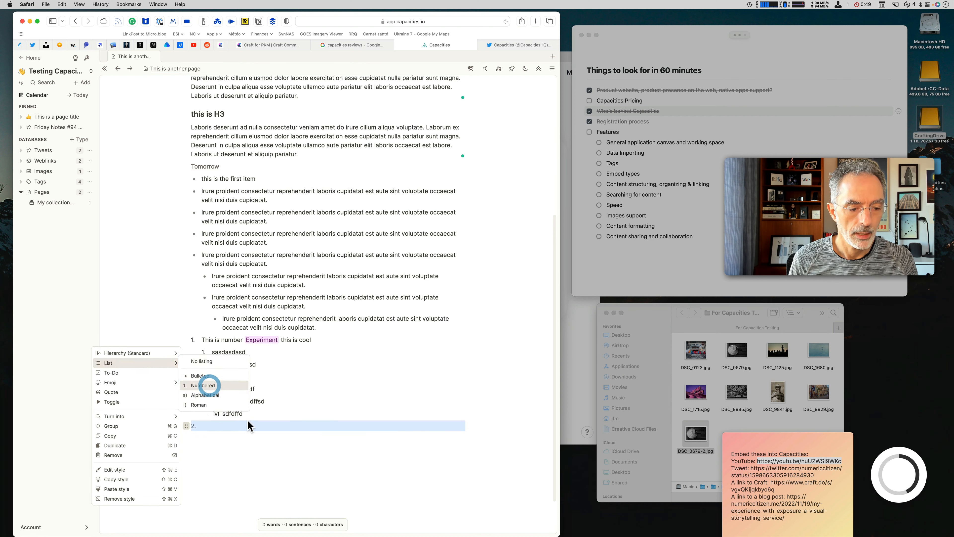
# Make the new top-level item numbered, fill it with "csdfsdfsdfsdfsdf", and end the list with an empty block below
pyautogui.click(211, 387)
pyautogui.write('csdfsdf')
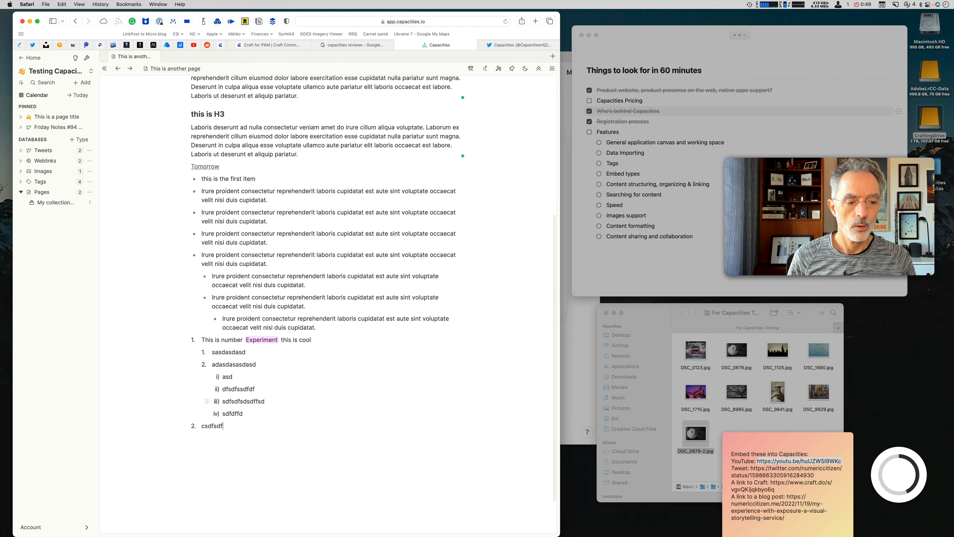
pyautogui.write('sdfsdf')
pyautogui.press('Return')
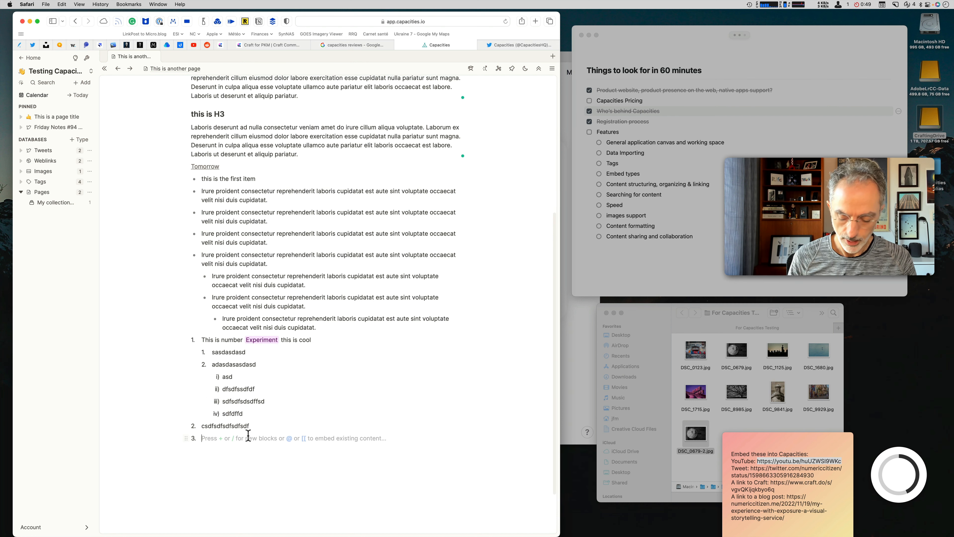
pyautogui.press('Return')
# Look through the available block types and apply a gray background to the empty block below the list
pyautogui.write('/')
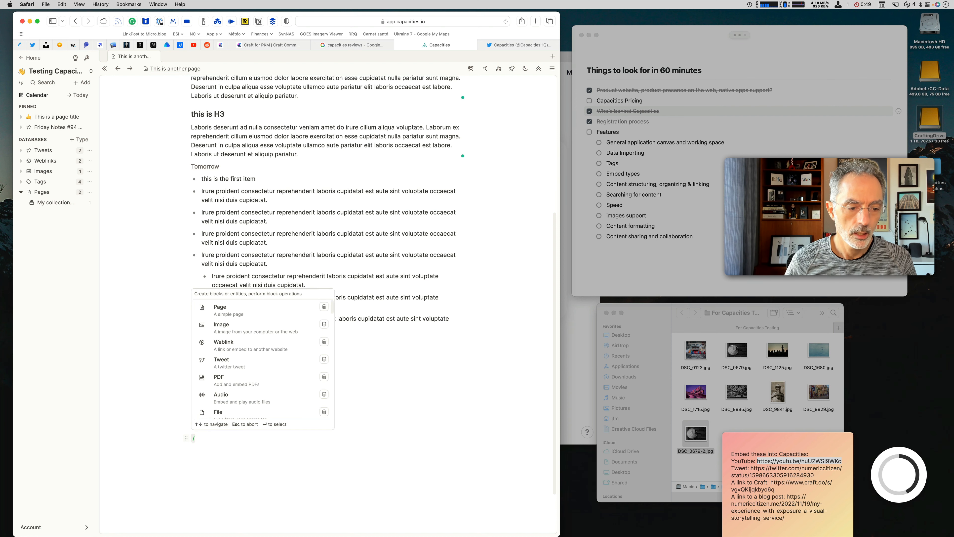
pyautogui.press('Down')
pyautogui.press('Down')
pyautogui.press('Down')
pyautogui.press('Down')
pyautogui.press('Down')
pyautogui.press('Down')
pyautogui.press('Down')
pyautogui.press('Down')
pyautogui.press('Down')
pyautogui.press('Down')
pyautogui.press('Down')
pyautogui.press('Down')
pyautogui.press('Down')
pyautogui.press('Down')
pyautogui.press('Down')
pyautogui.press('Down')
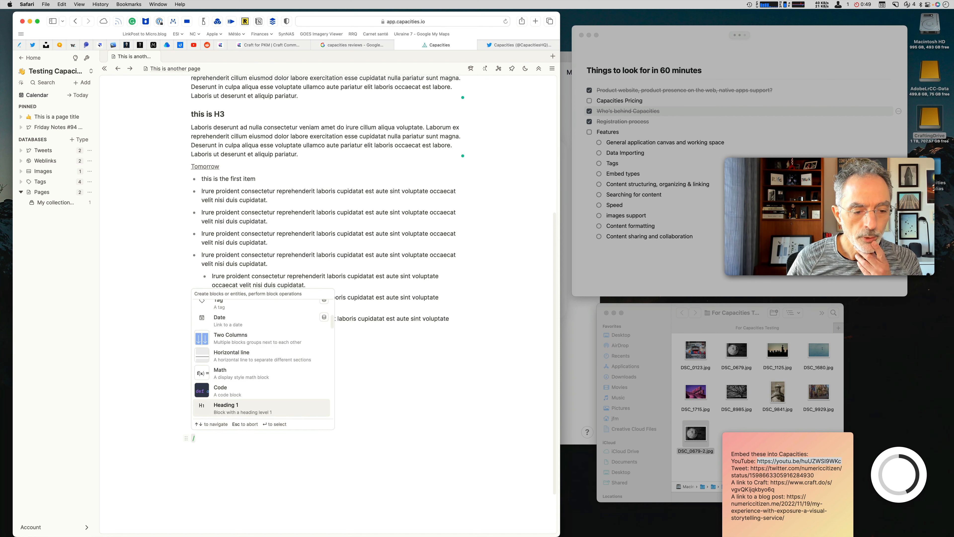
pyautogui.press('Down')
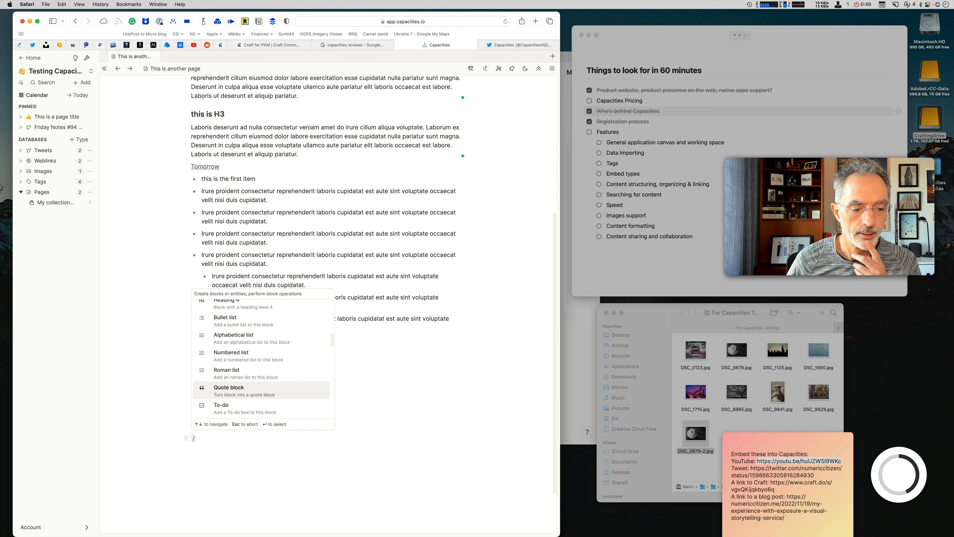
pyautogui.press('Down')
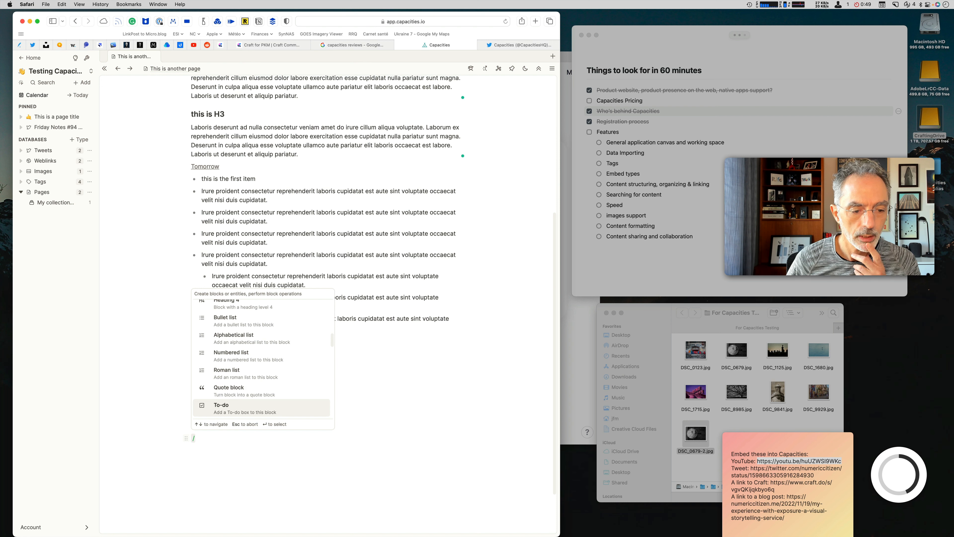
pyautogui.press('Down')
pyautogui.press('Down')
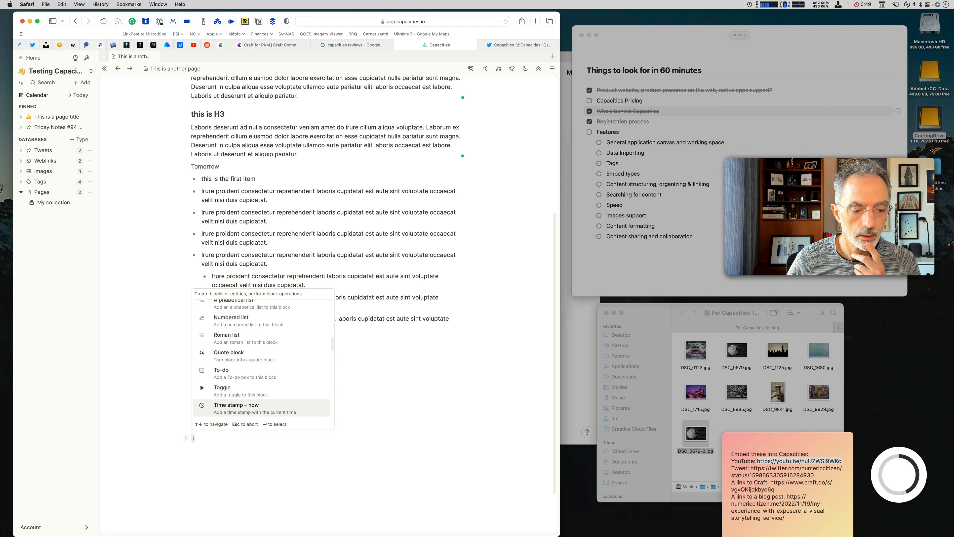
pyautogui.press('Up')
pyautogui.press('Down')
pyautogui.press('Down')
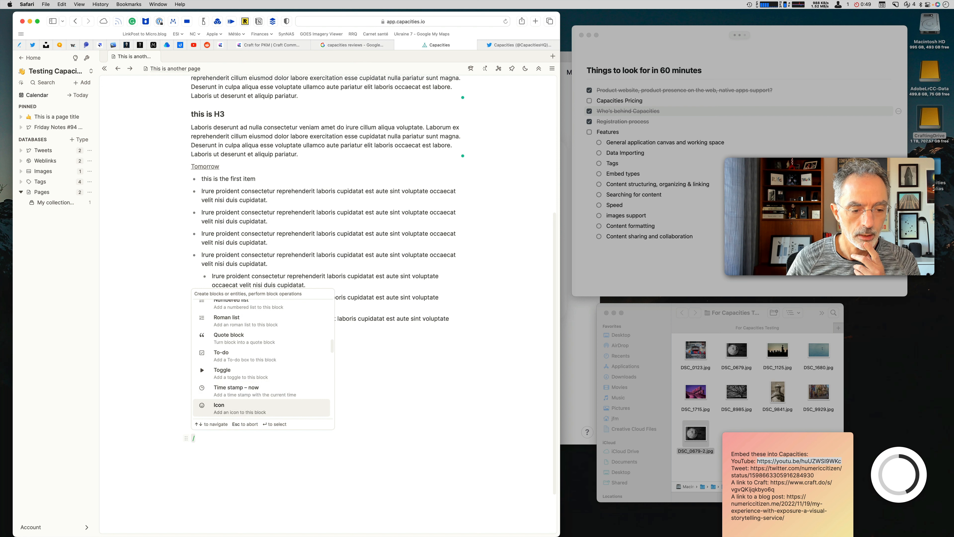
pyautogui.press('Down')
pyautogui.press('Down')
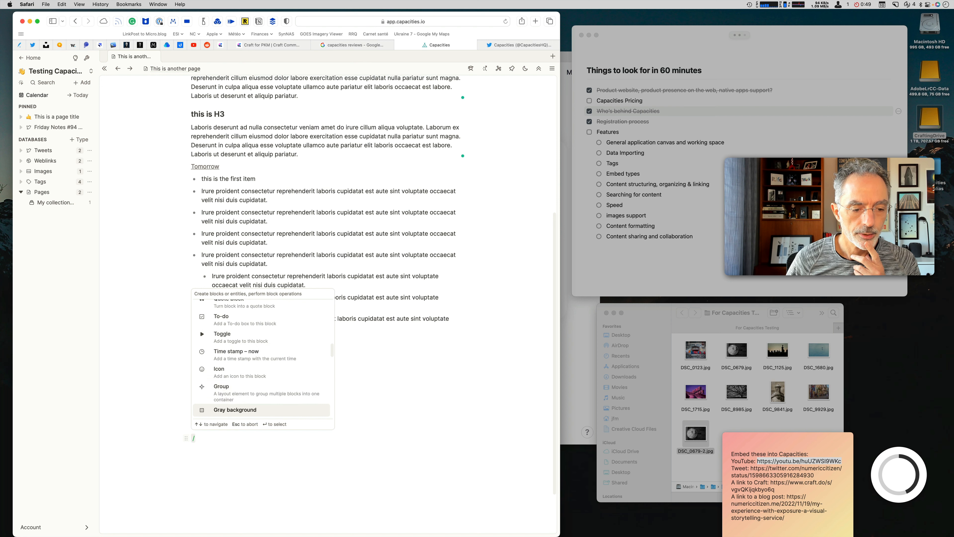
pyautogui.press('Up')
pyautogui.press('Down')
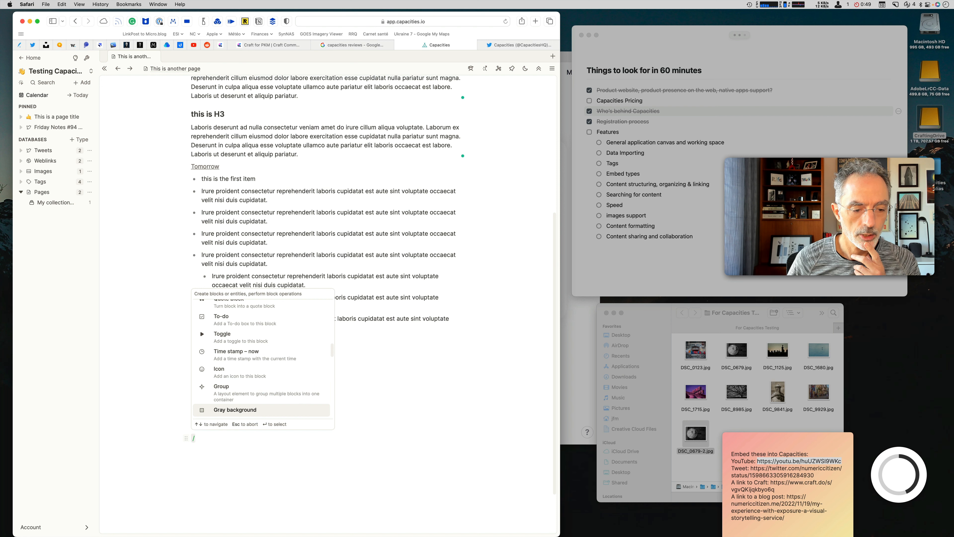
pyautogui.press('Down')
pyautogui.press('Down')
pyautogui.press('Down')
pyautogui.press('Down')
pyautogui.press('Down')
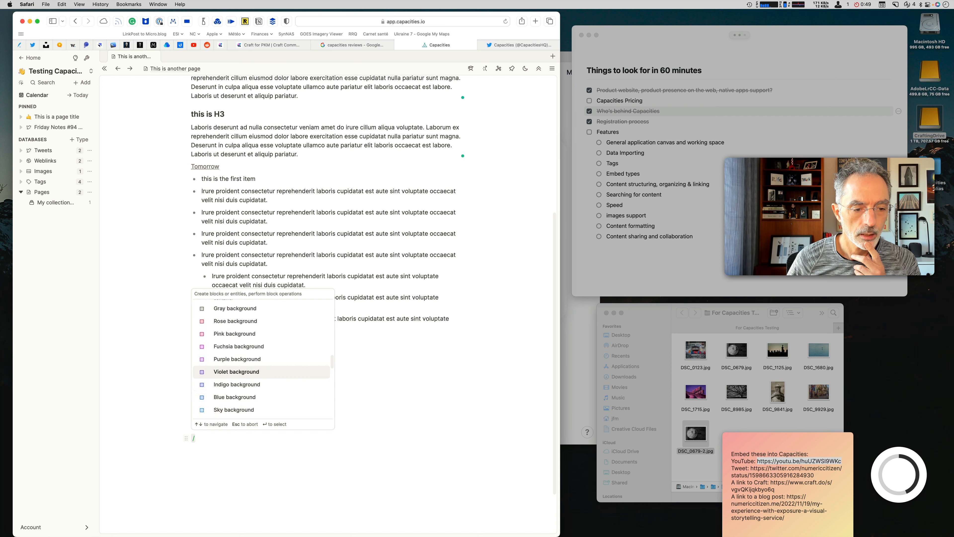
pyautogui.press('Up')
pyautogui.press('Up')
pyautogui.press('Up')
pyautogui.press('Up')
pyautogui.press('Up')
pyautogui.press('Escape')
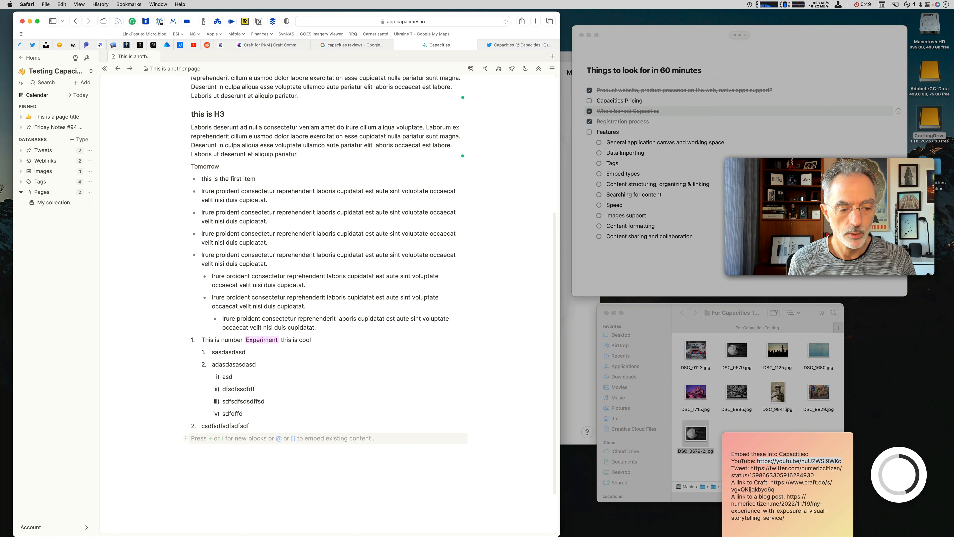
# Enter "this on top of a gray background" in the gray block, dismissing the Siri pop-up, and add an empty block below
pyautogui.write('thi')
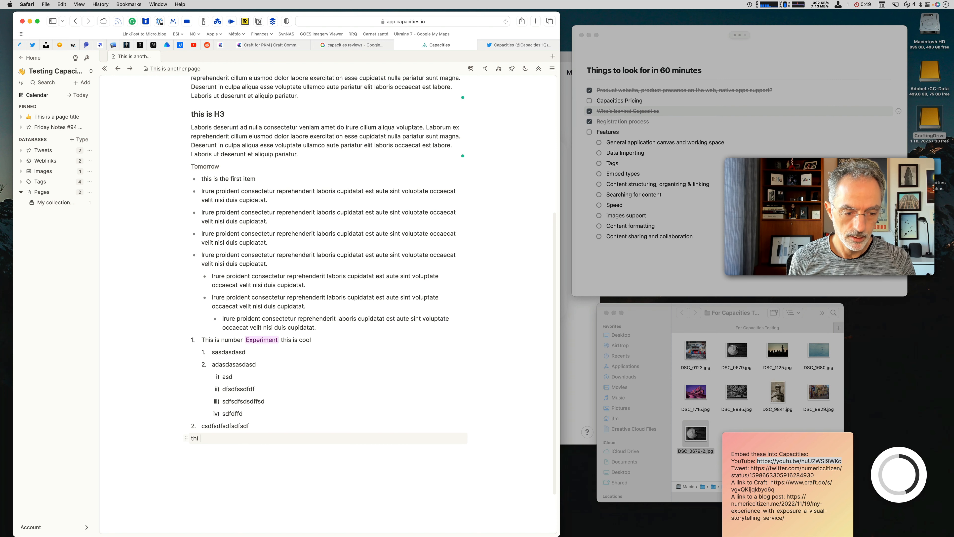
pyautogui.press('BackSpace')
pyautogui.write('s on top of ')
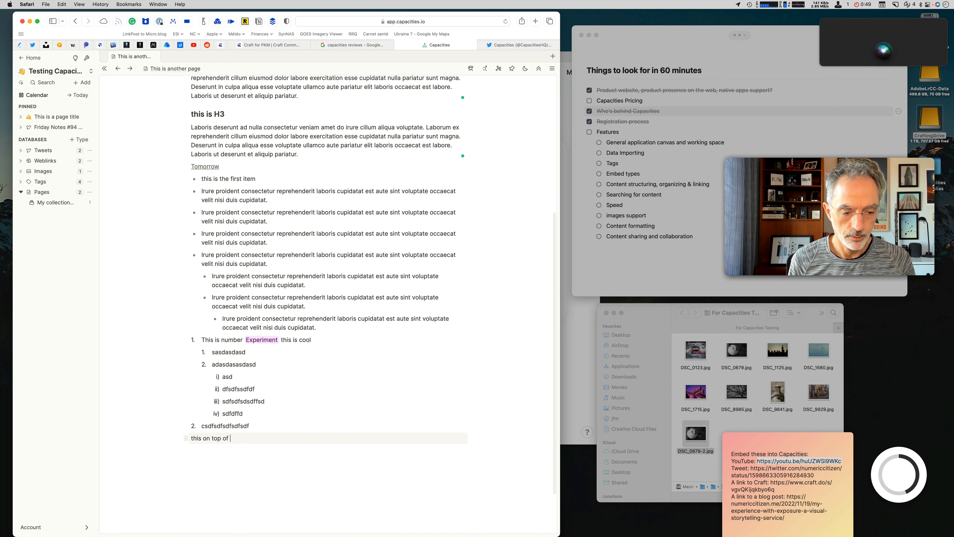
pyautogui.write('a')
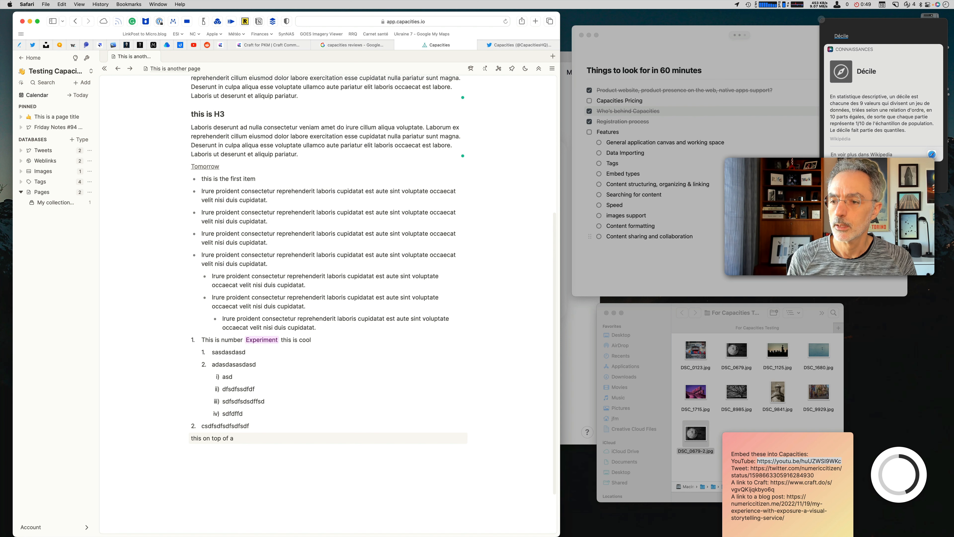
pyautogui.click(808, 64)
pyautogui.click(823, 20)
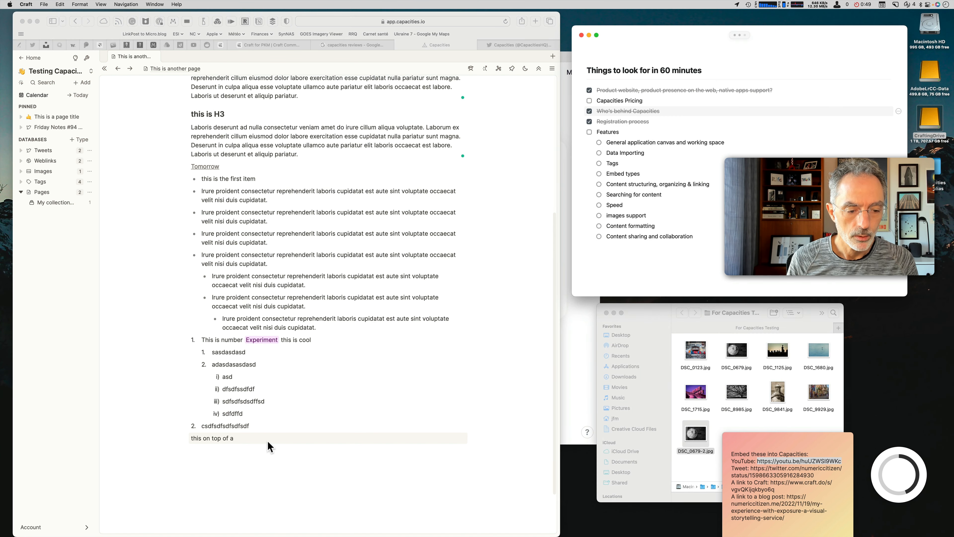
pyautogui.click(287, 438)
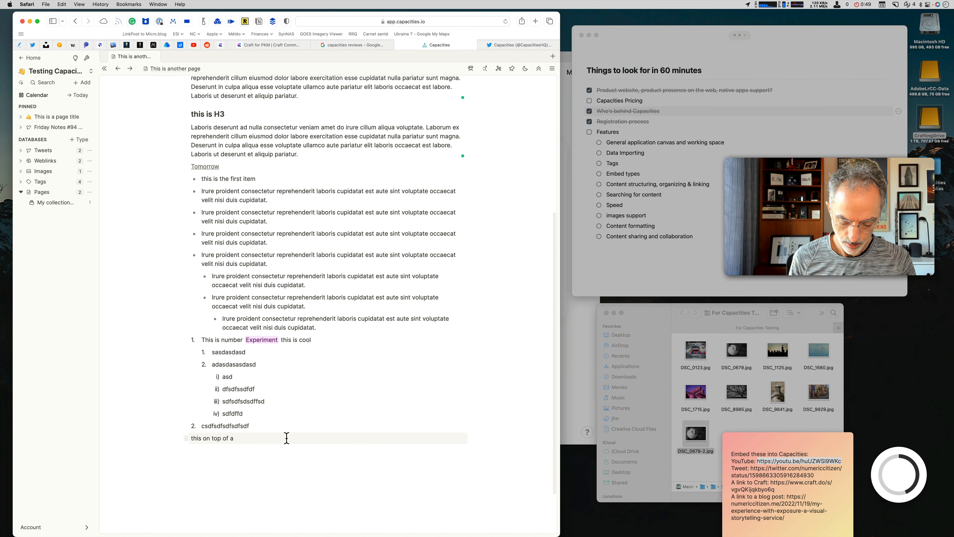
pyautogui.press('BackSpace')
pyautogui.press('BackSpace')
pyautogui.write('a gr')
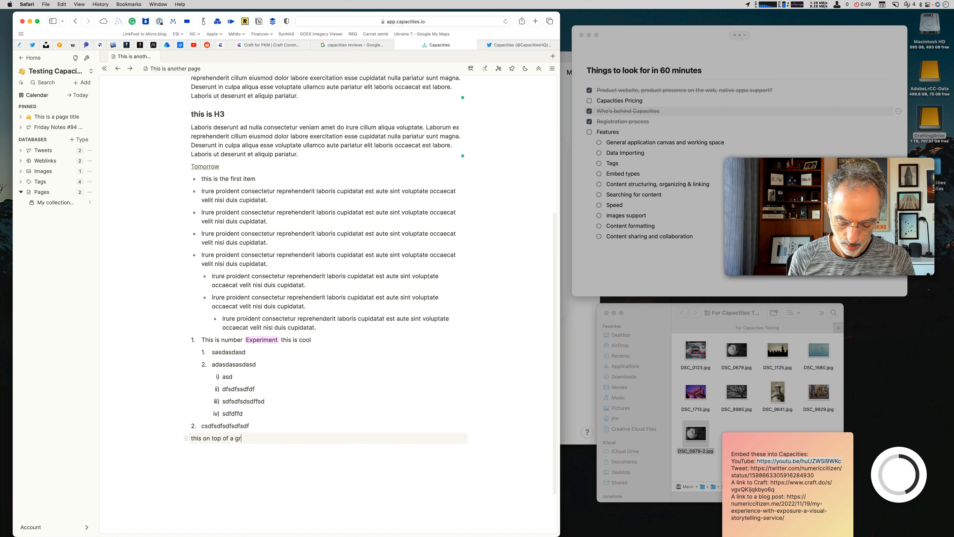
pyautogui.write('ay backgr')
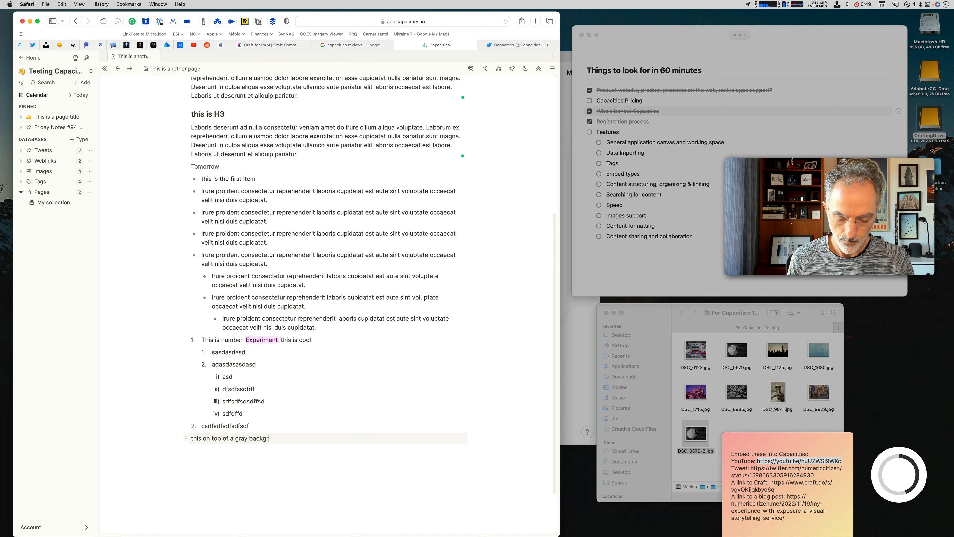
pyautogui.write('ound')
pyautogui.press('Return')
pyautogui.write('saasdasd')
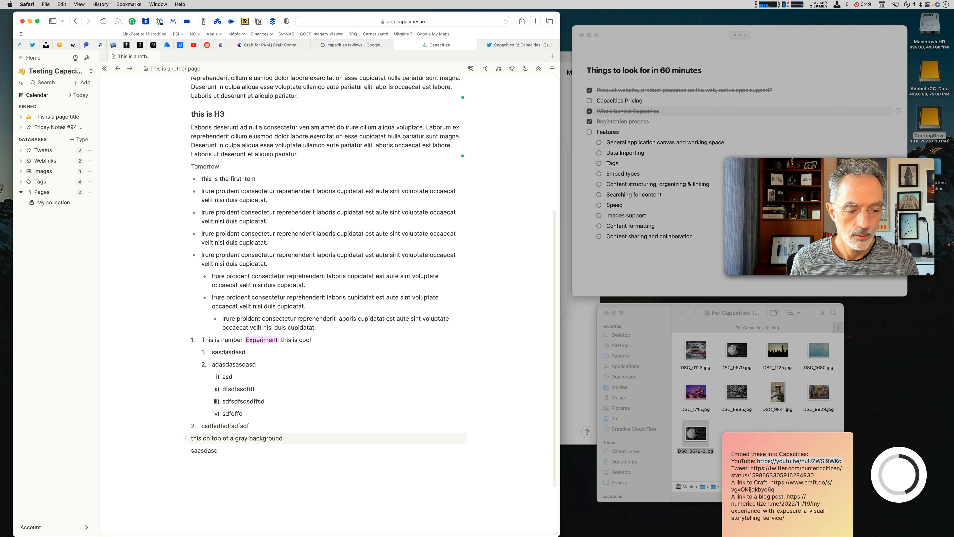
pyautogui.press('BackSpace')
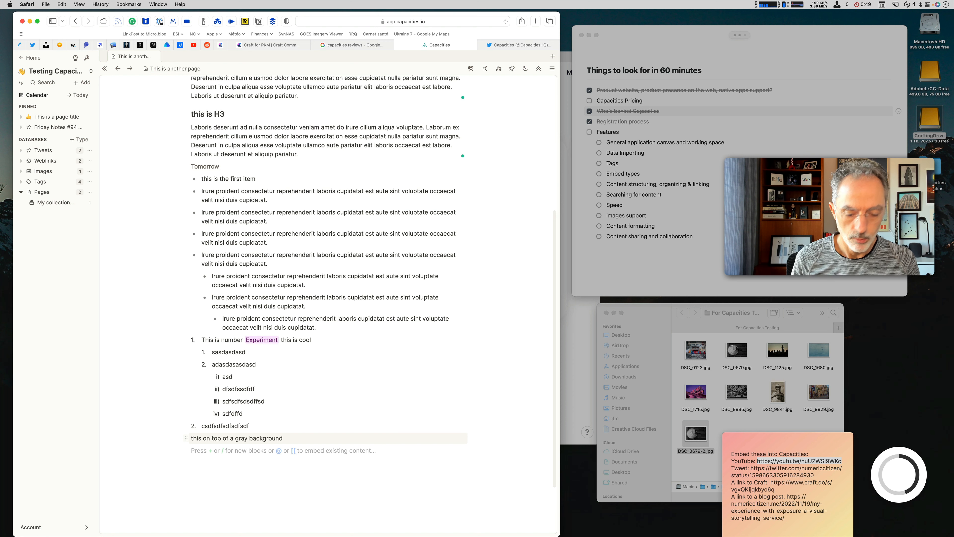
pyautogui.write('+')
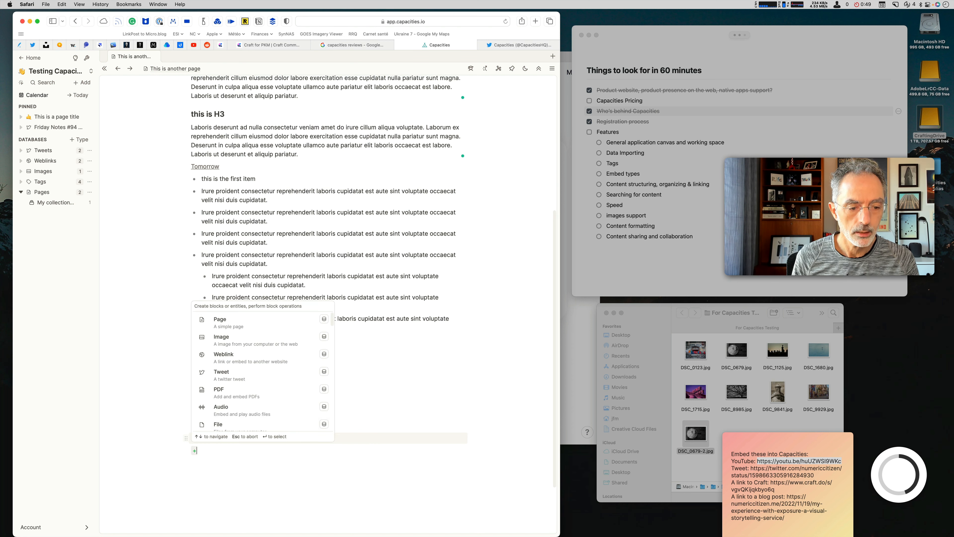
pyautogui.press('BackSpace')
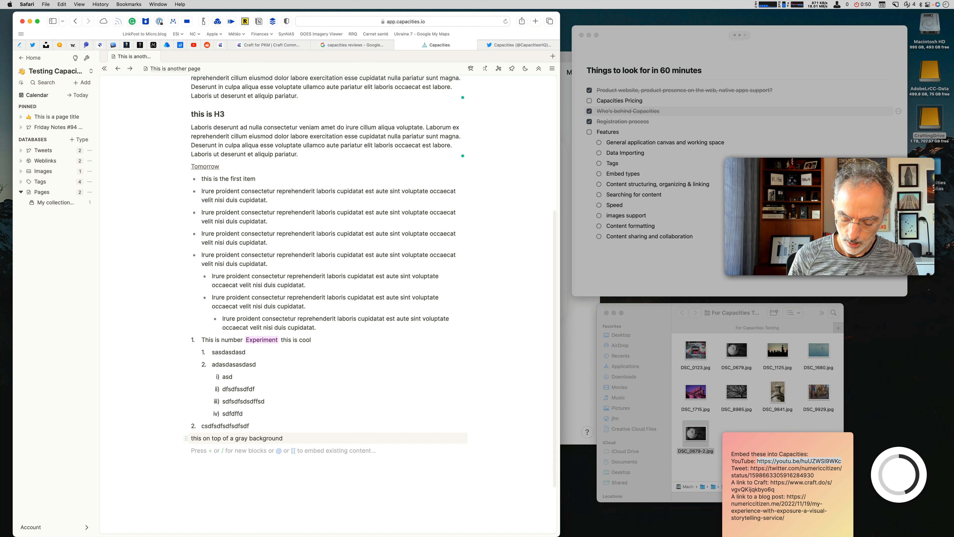
# Create a new page from the empty block below the gray text and title it "This is a sub page"
pyautogui.write('+')
pyautogui.press('Down')
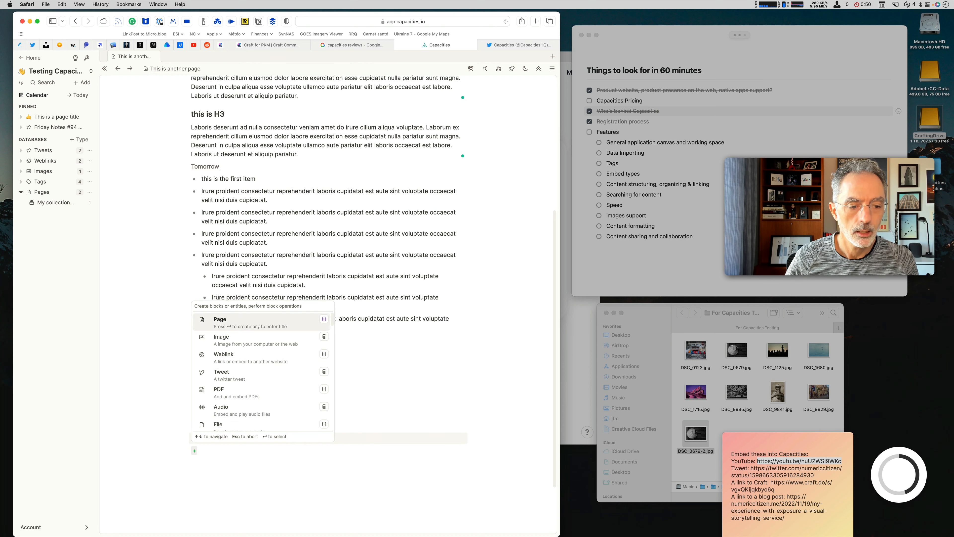
pyautogui.press('Return')
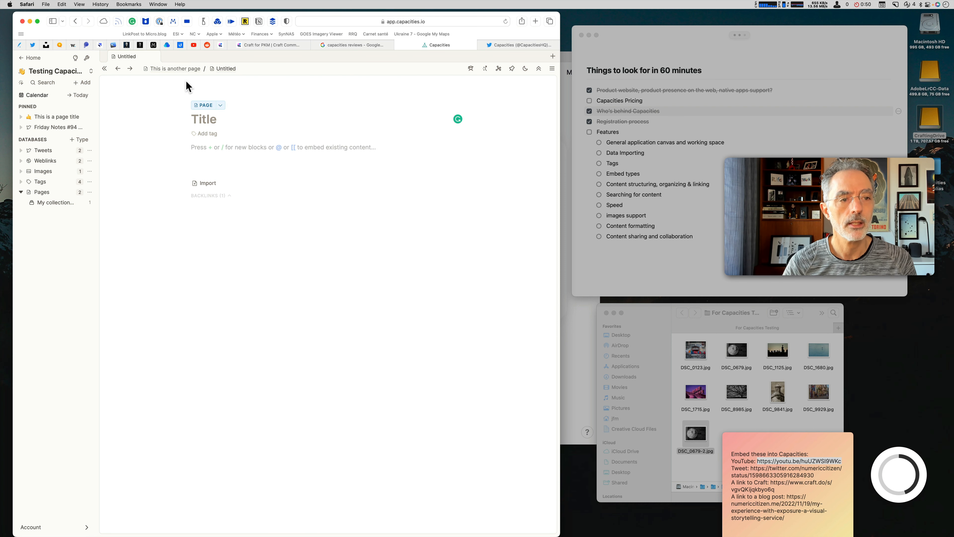
pyautogui.moveTo(174, 76)
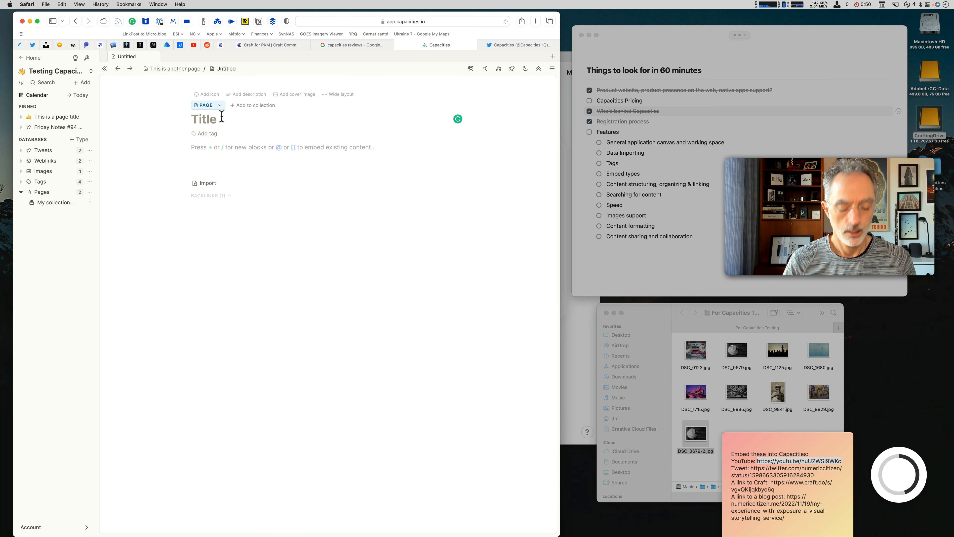
pyautogui.write('This is a sub')
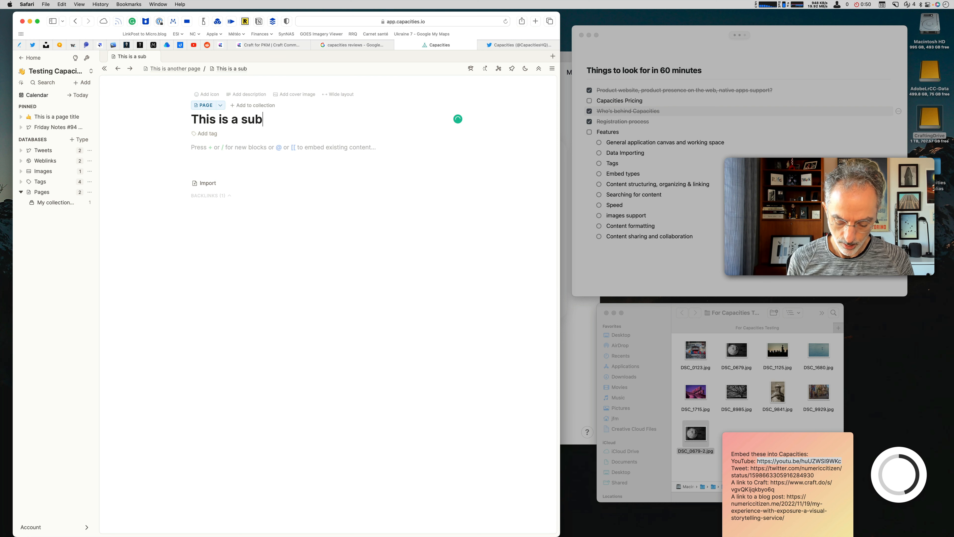
pyautogui.write(' page')
# Tag the sub page with a newly created "Research" tag and the existing "Experiment" tag
pyautogui.click(208, 134)
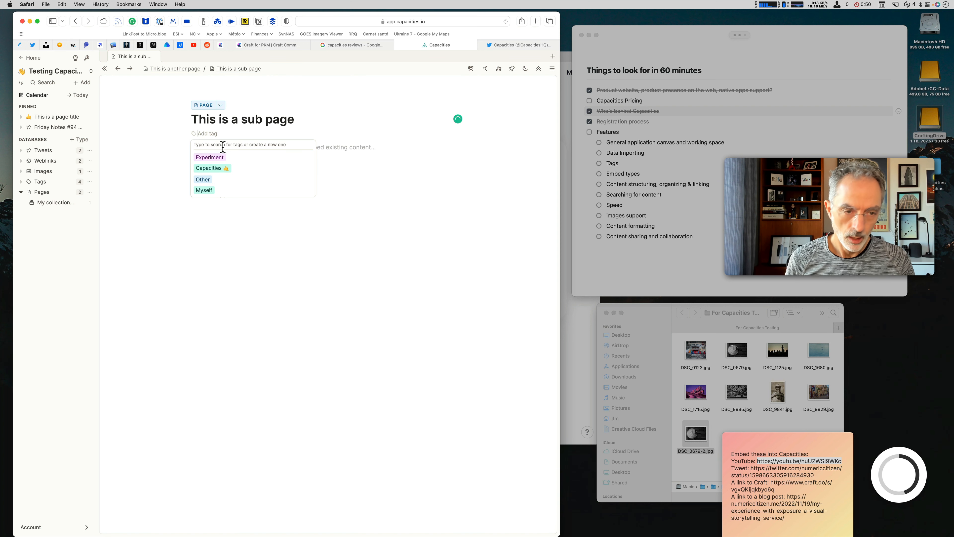
pyautogui.write('Resear')
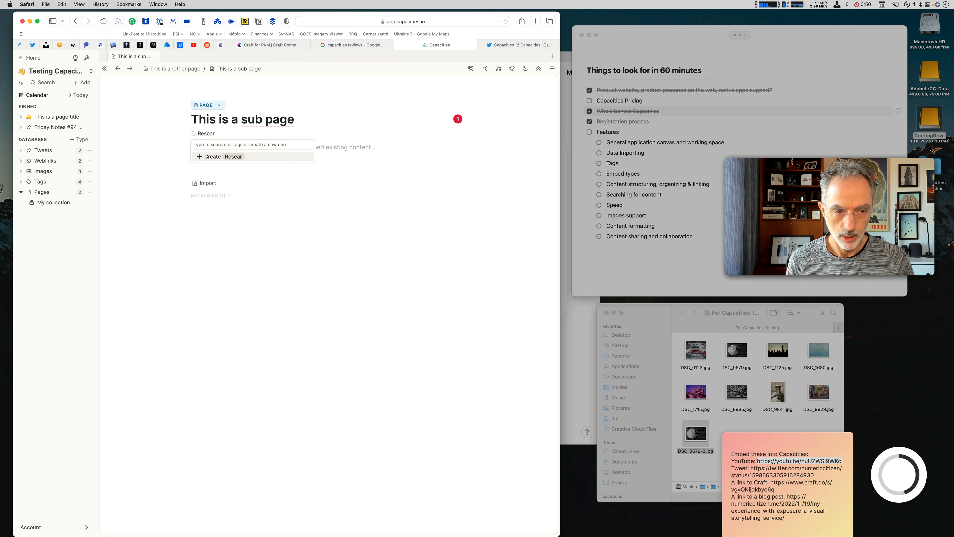
pyautogui.write('ch')
pyautogui.press('Return')
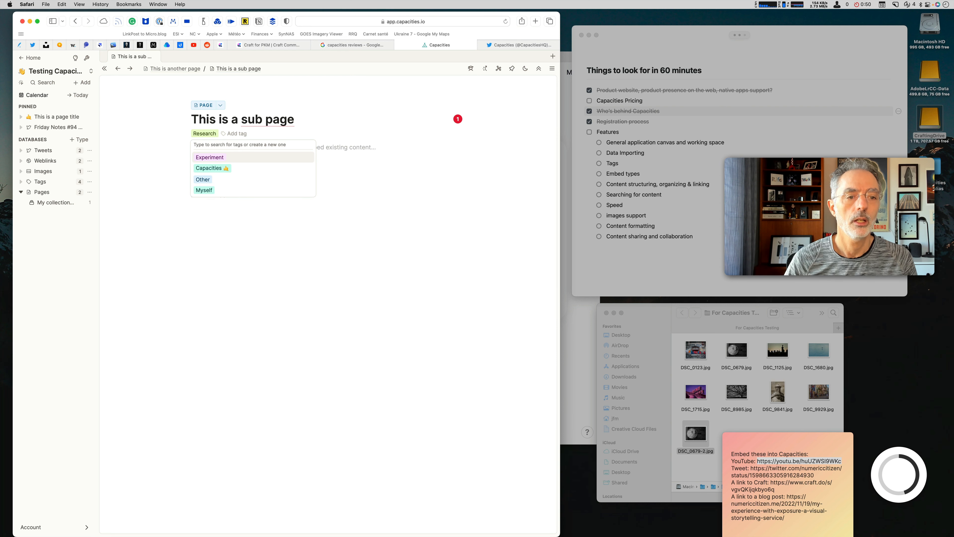
pyautogui.click(209, 157)
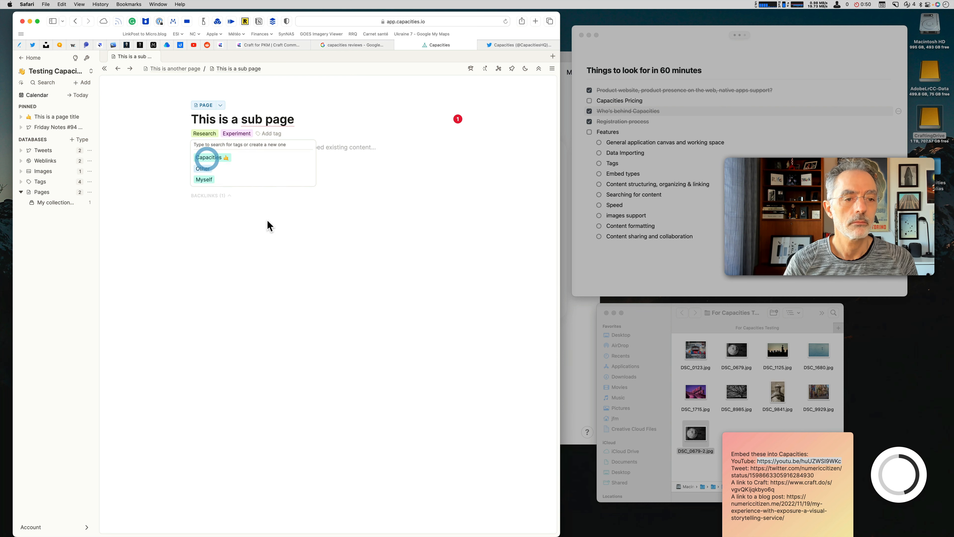
pyautogui.click(263, 221)
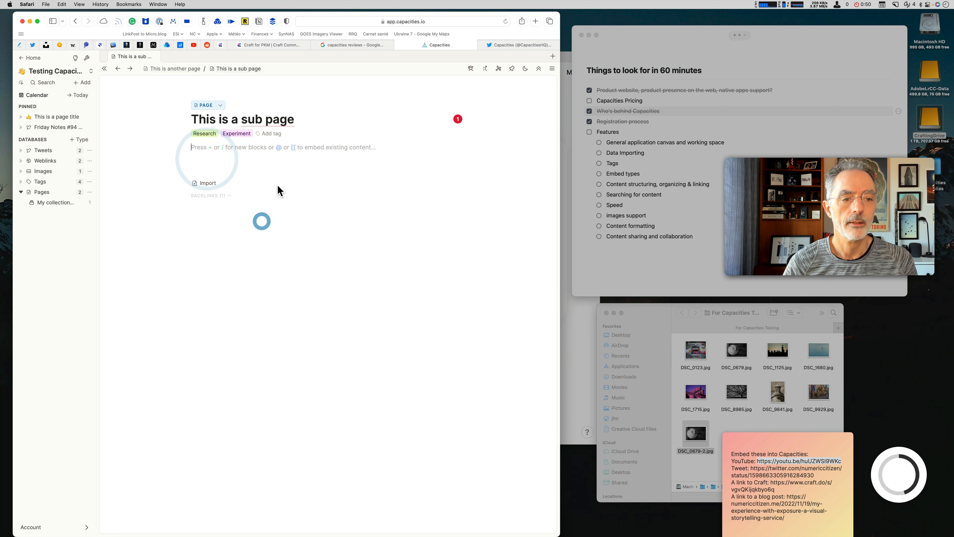
# Try to import a PNG image from the desktop into the sub page through the import dialog and directly onto the page
pyautogui.click(212, 184)
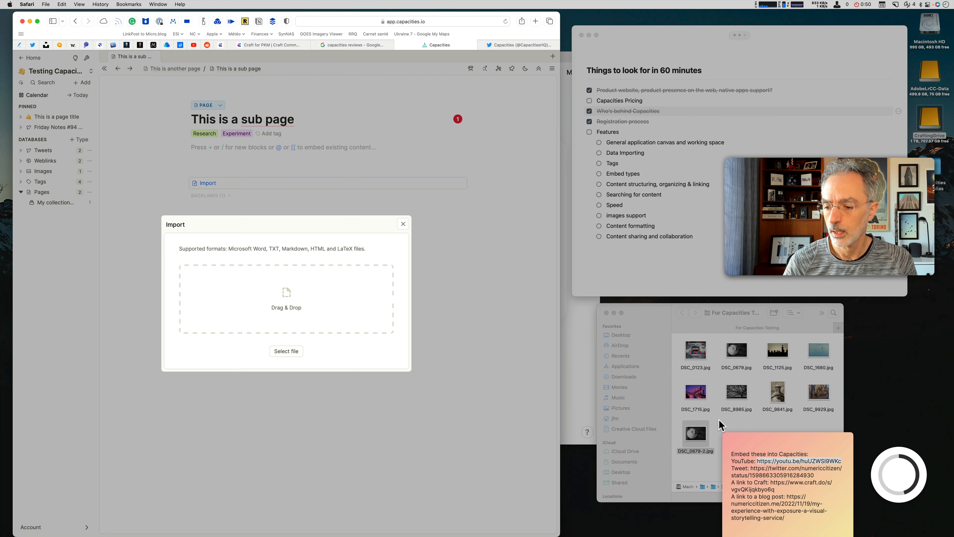
pyautogui.click(762, 413)
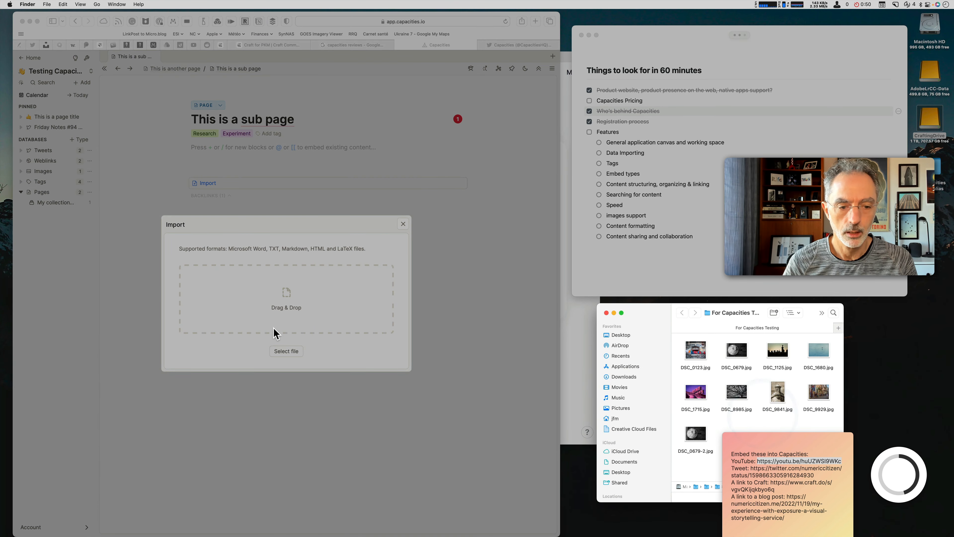
pyautogui.click(280, 306)
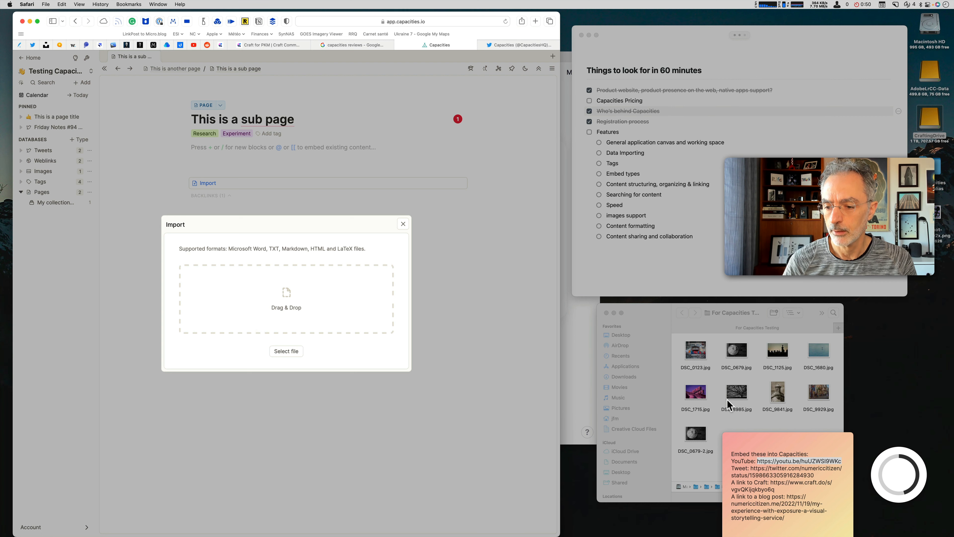
pyautogui.moveTo(818, 348); pyautogui.dragTo(267, 293)
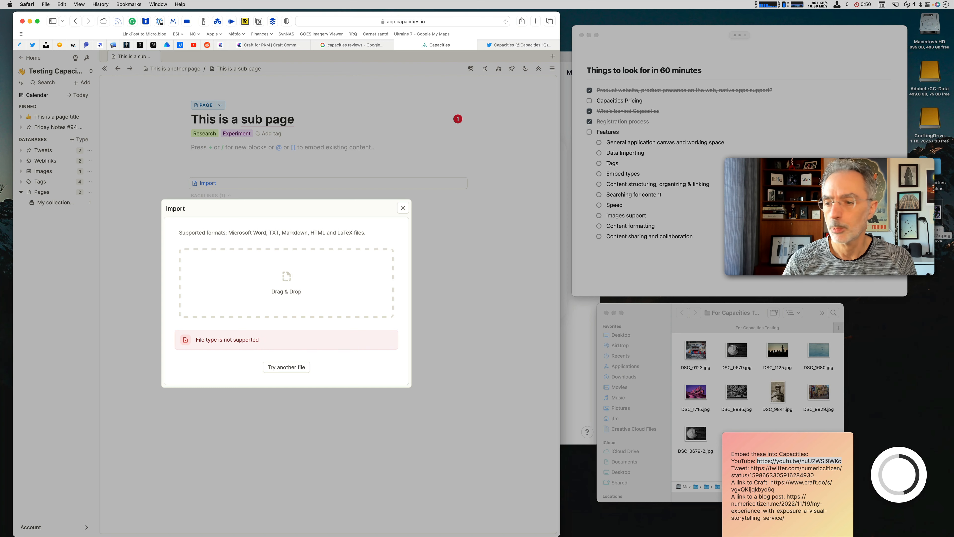
pyautogui.click(930, 211)
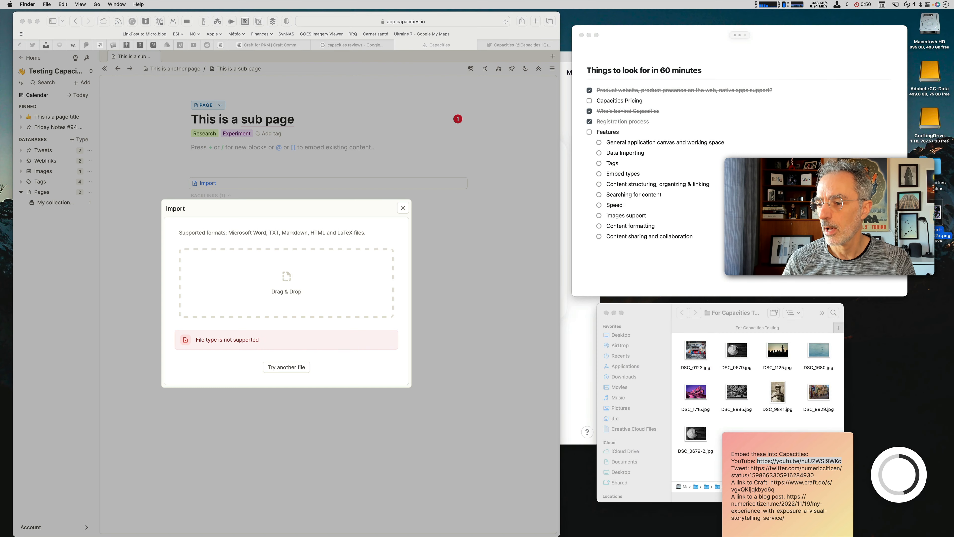
pyautogui.click(329, 285)
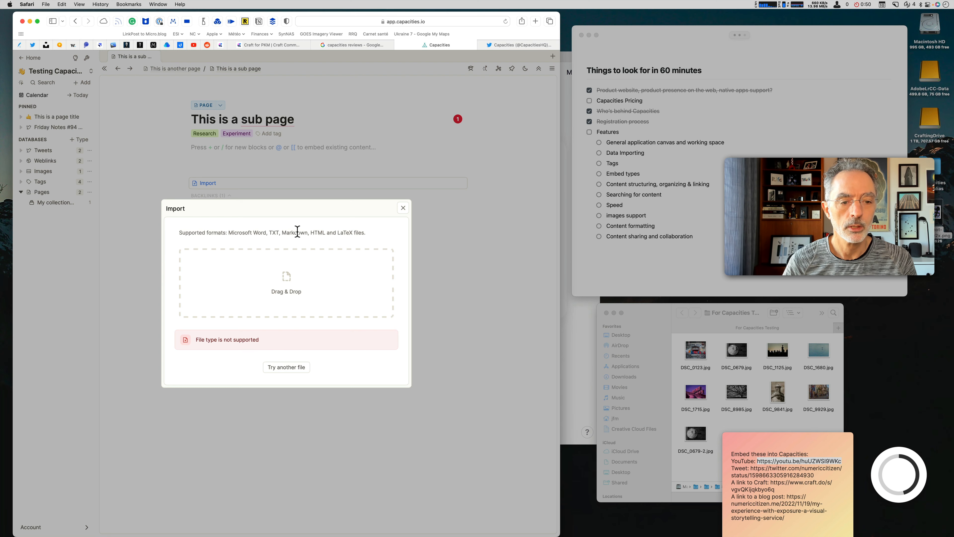
pyautogui.click(403, 209)
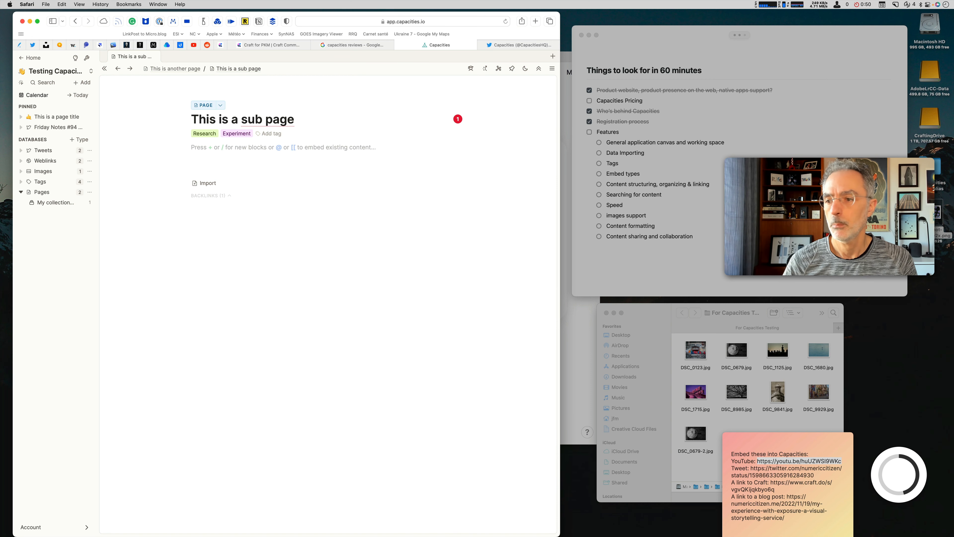
pyautogui.moveTo(938, 214); pyautogui.dragTo(272, 152)
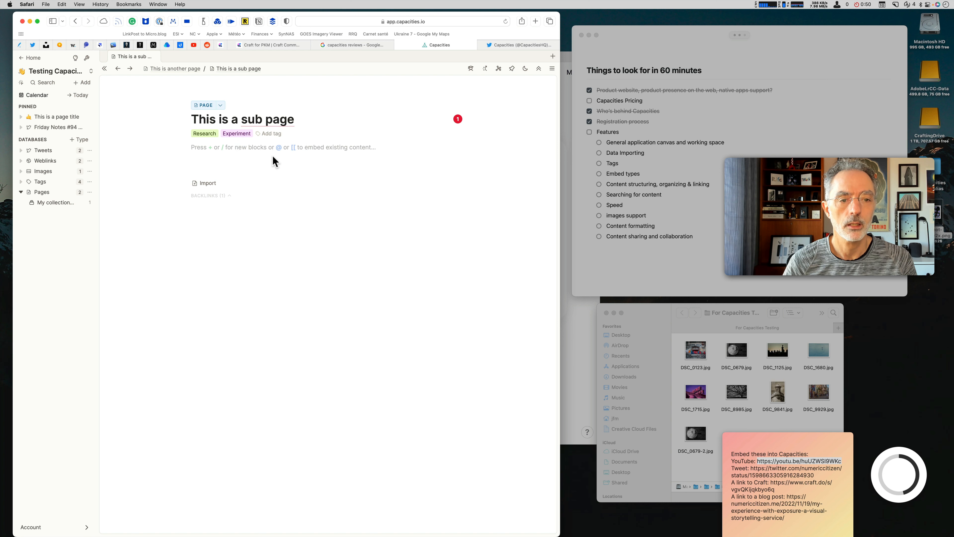
# Correct the page title to "This is a sub-page" with the Grammarly suggestion
pyautogui.rightClick(249, 121)
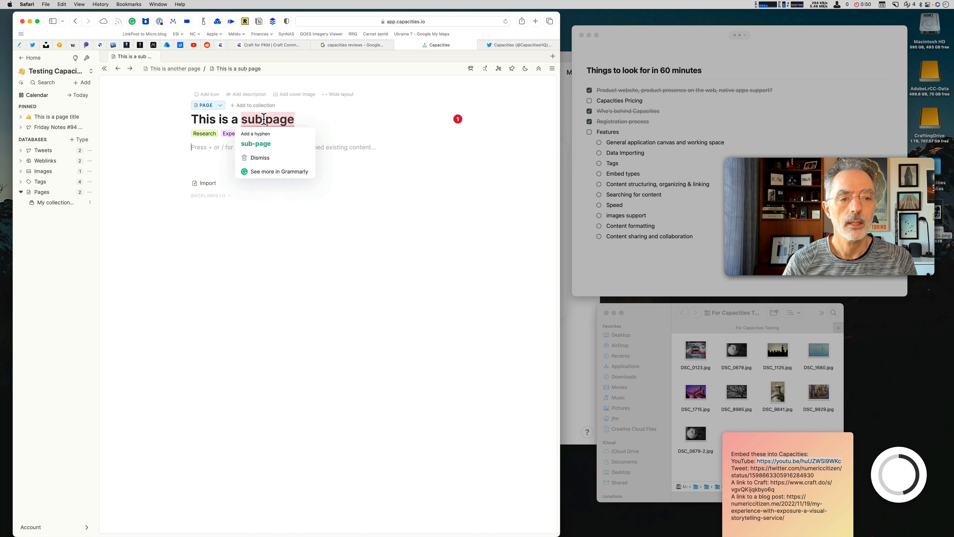
pyautogui.click(264, 141)
pyautogui.click(241, 157)
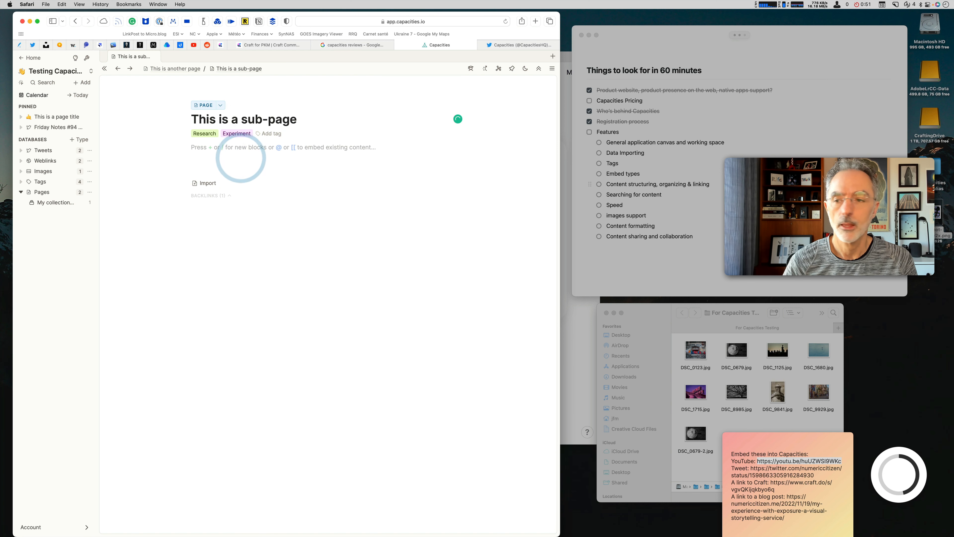
# Try to place the PNG image from the desktop in the empty block below the sub-page's tags
pyautogui.moveTo(937, 216); pyautogui.dragTo(287, 152)
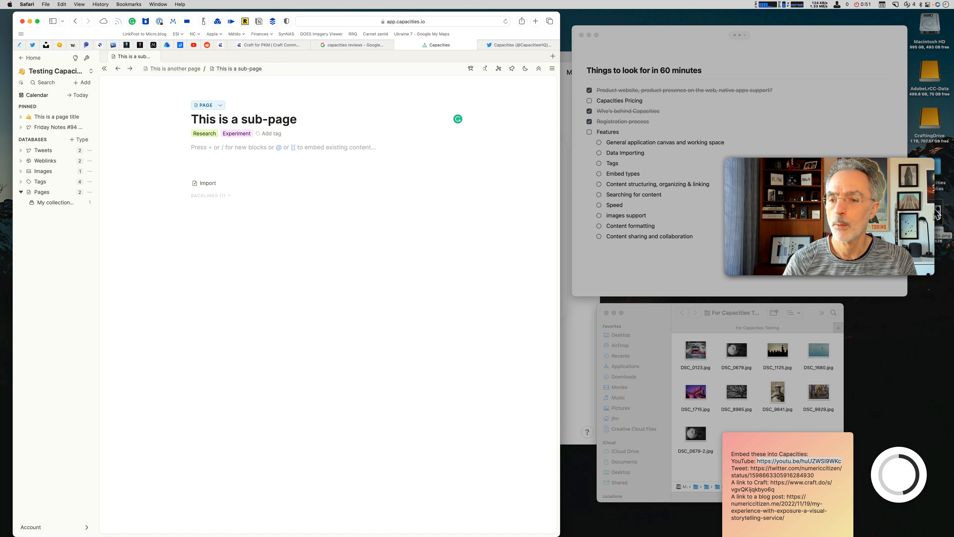
pyautogui.moveTo(938, 213); pyautogui.dragTo(291, 157)
pyautogui.moveTo(285, 149); pyautogui.dragTo(283, 161)
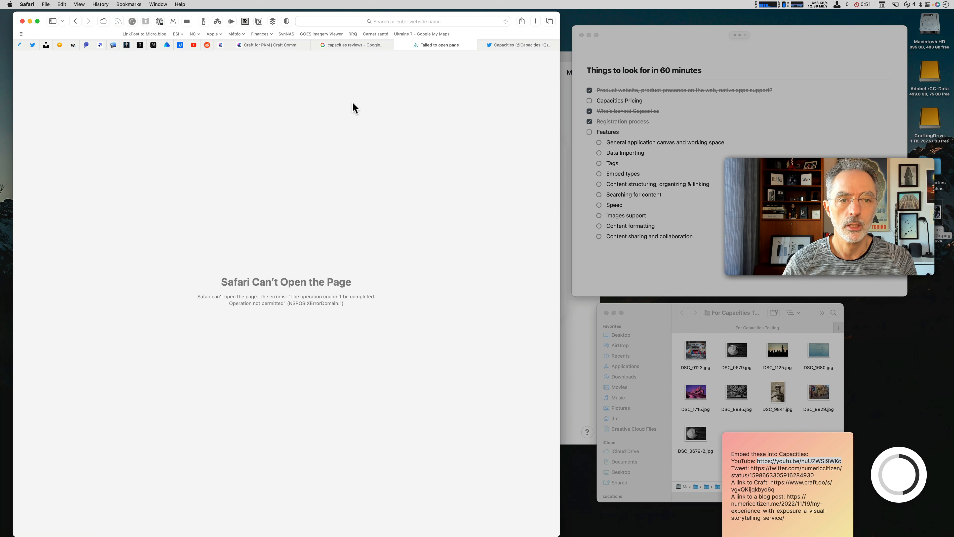
# Return to the Capacities home page, try to open the Inspirations page in the Notes space, and go back home
pyautogui.click(78, 23)
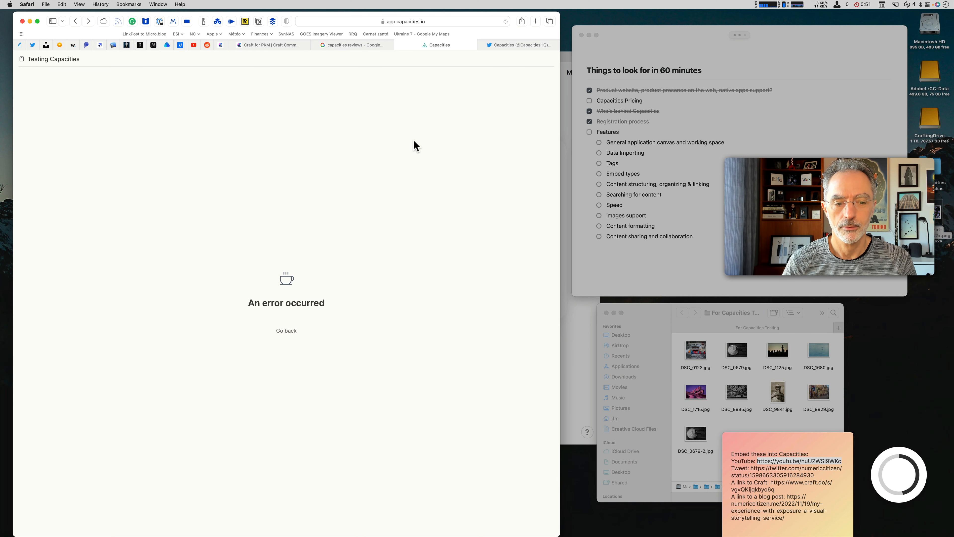
pyautogui.click(286, 332)
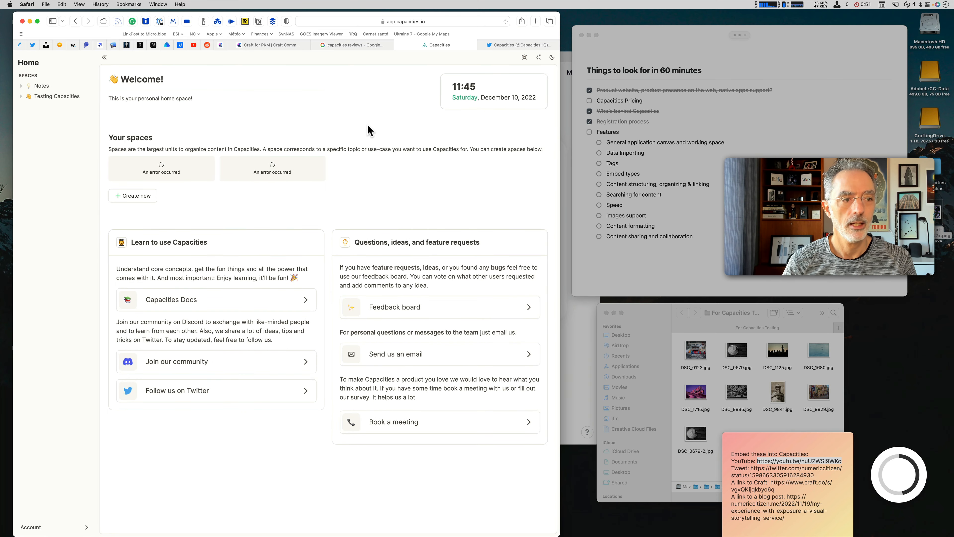
pyautogui.click(21, 86)
pyautogui.click(49, 86)
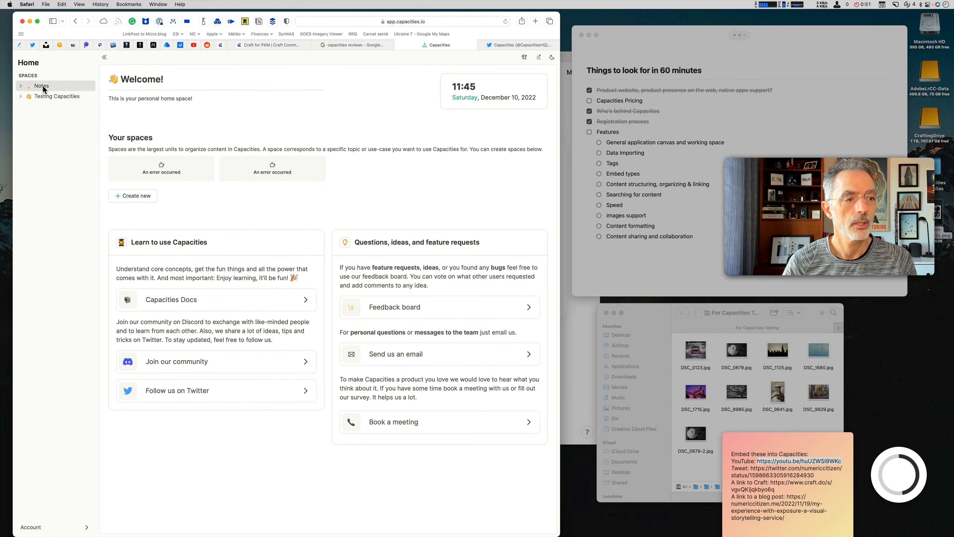
pyautogui.click(247, 137)
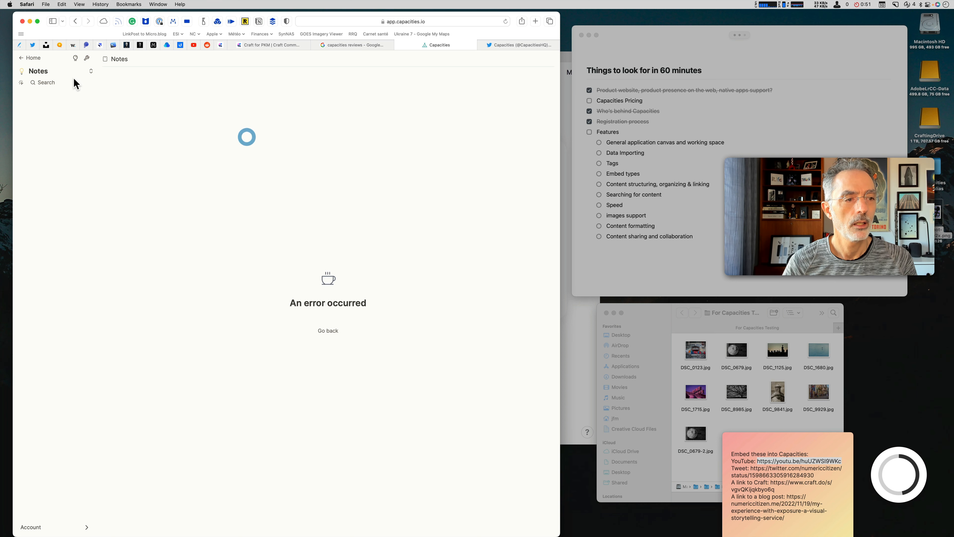
pyautogui.click(50, 84)
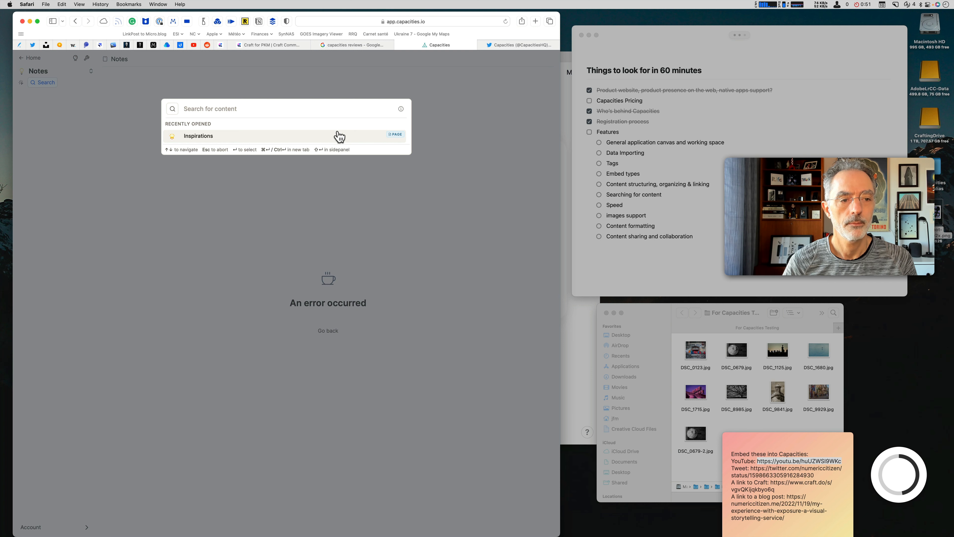
pyautogui.click(209, 136)
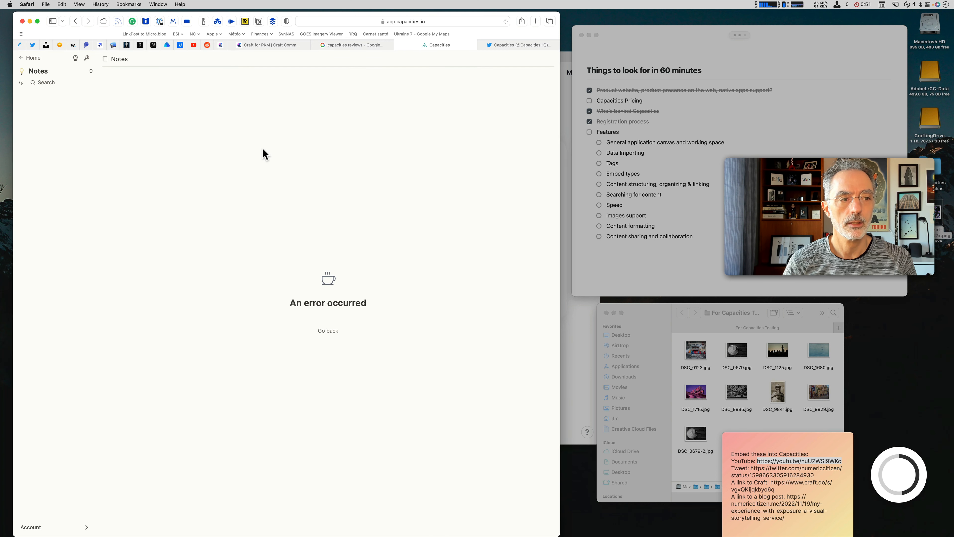
pyautogui.click(33, 58)
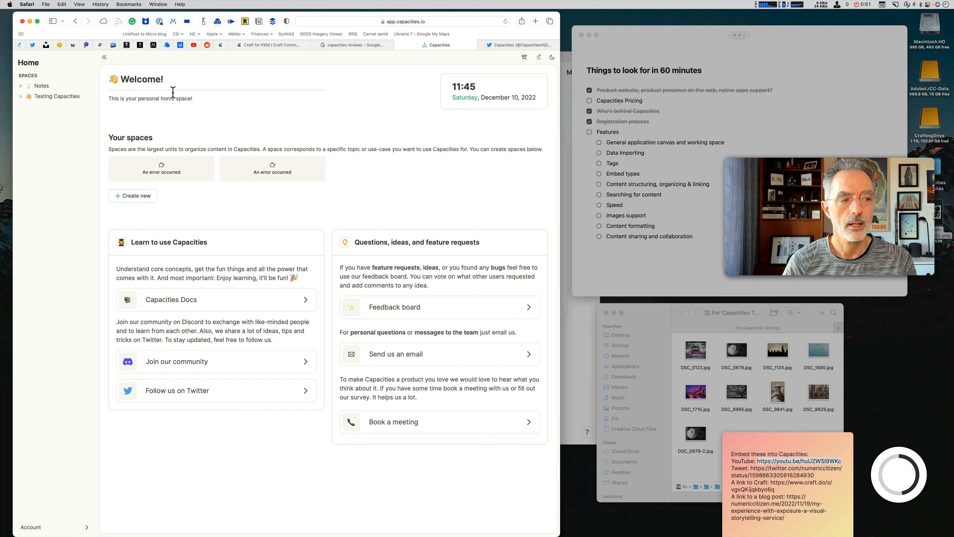
# Try to open the Testing Capacities space, reload the web page, and try the space again from the home page
pyautogui.click(55, 97)
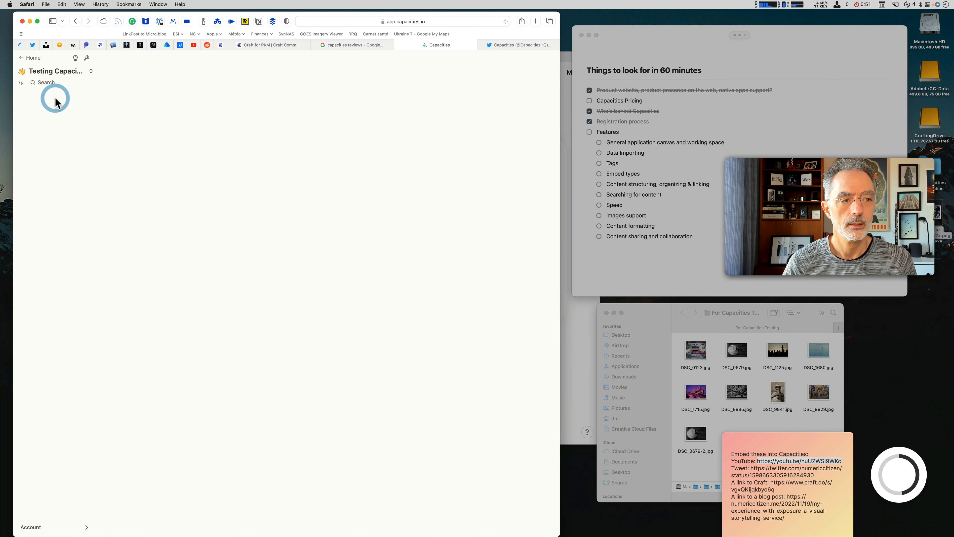
pyautogui.click(58, 74)
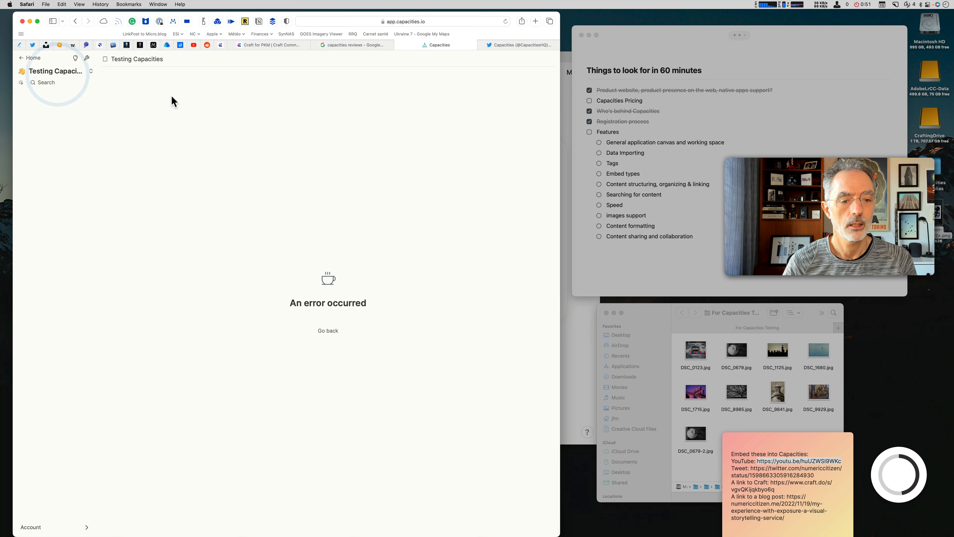
pyautogui.click(505, 22)
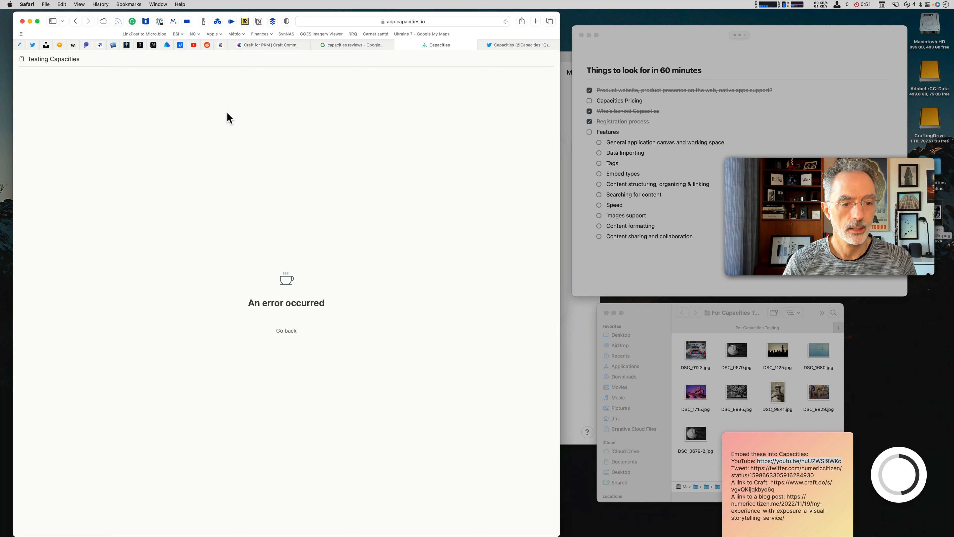
pyautogui.click(286, 332)
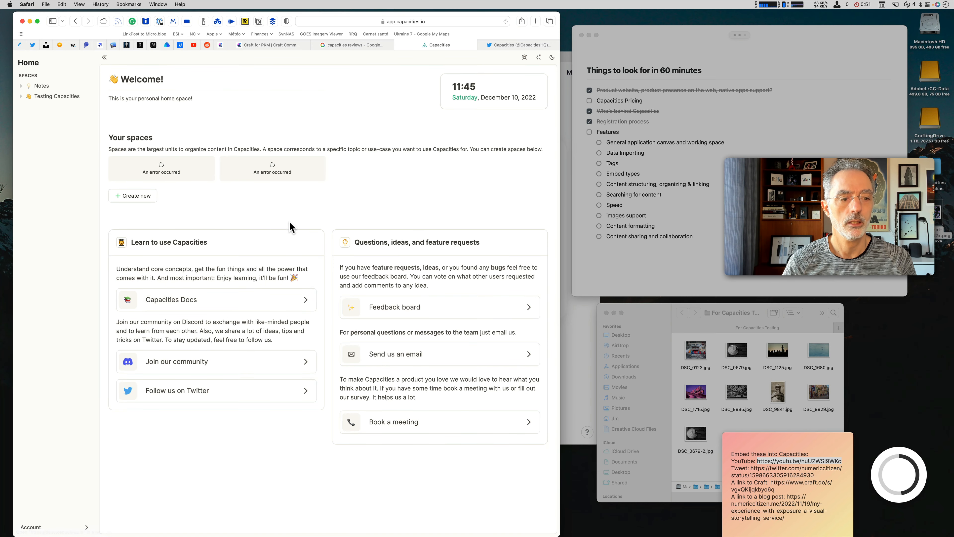
pyautogui.click(57, 96)
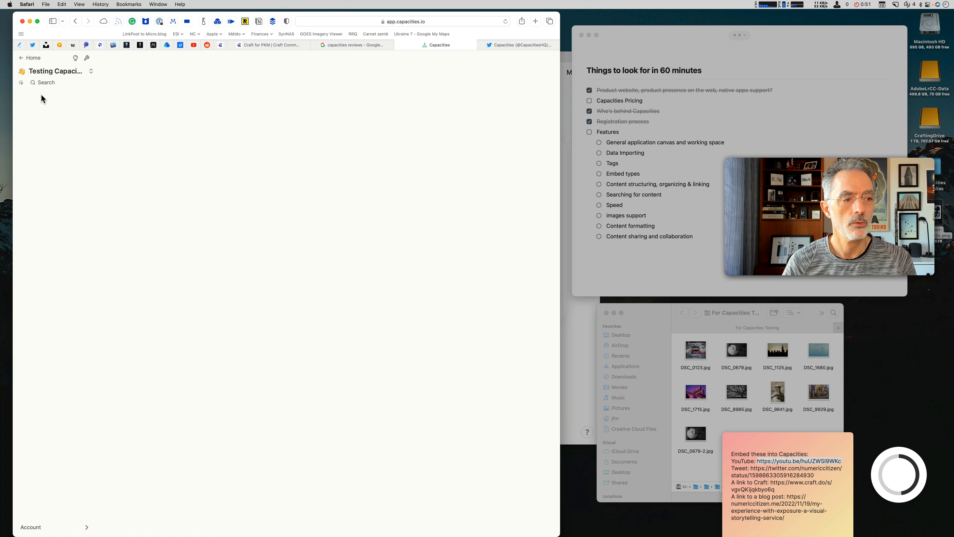
pyautogui.click(48, 71)
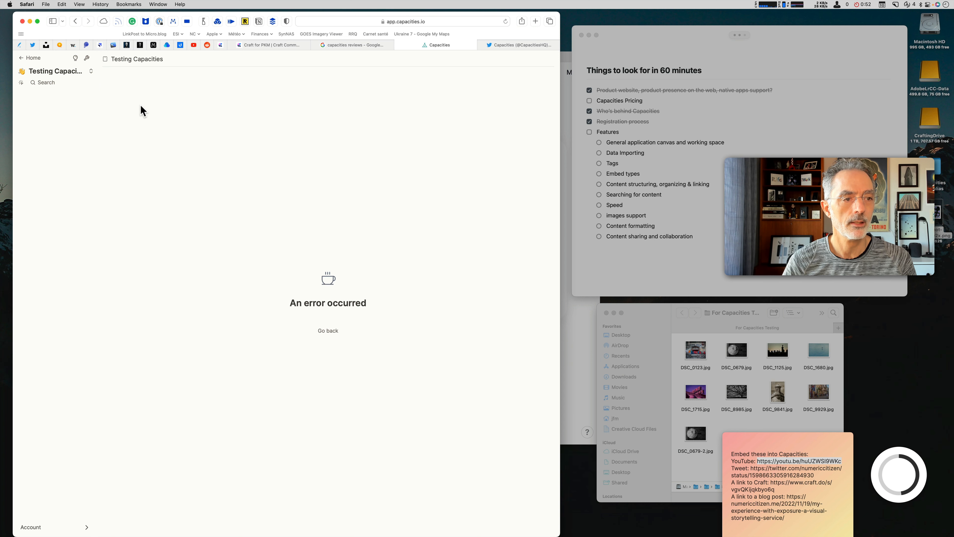
# View the settings of the Testing Capacities space, close them and return to the home page
pyautogui.click(86, 58)
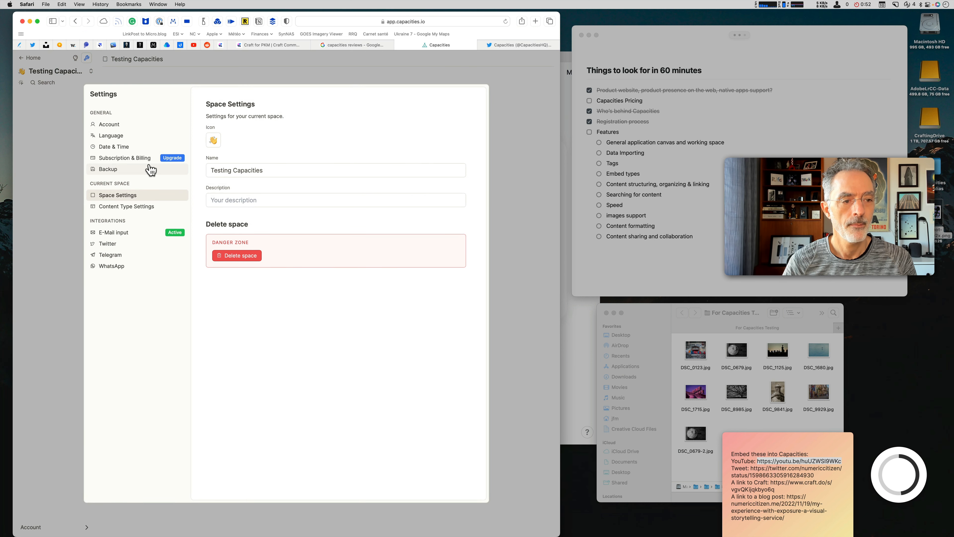
pyautogui.click(201, 85)
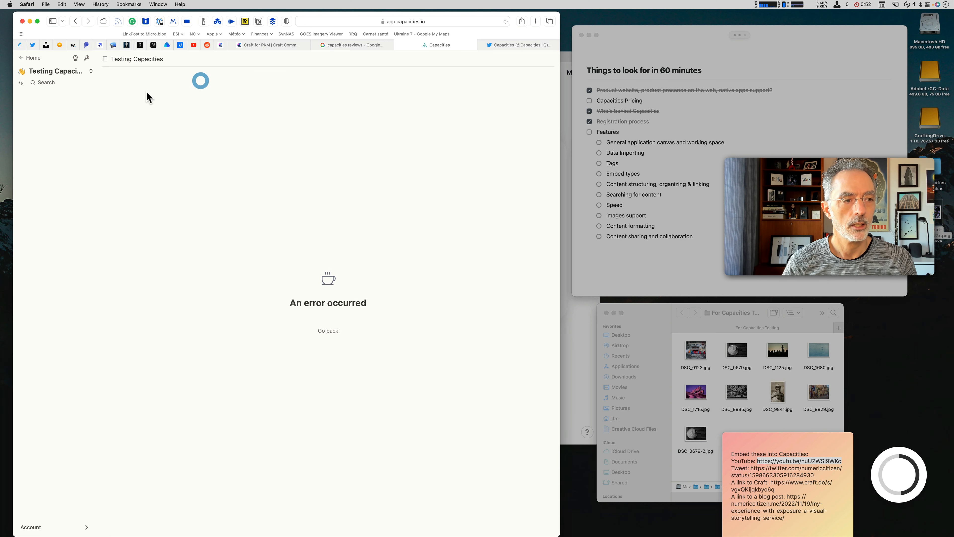
pyautogui.click(25, 61)
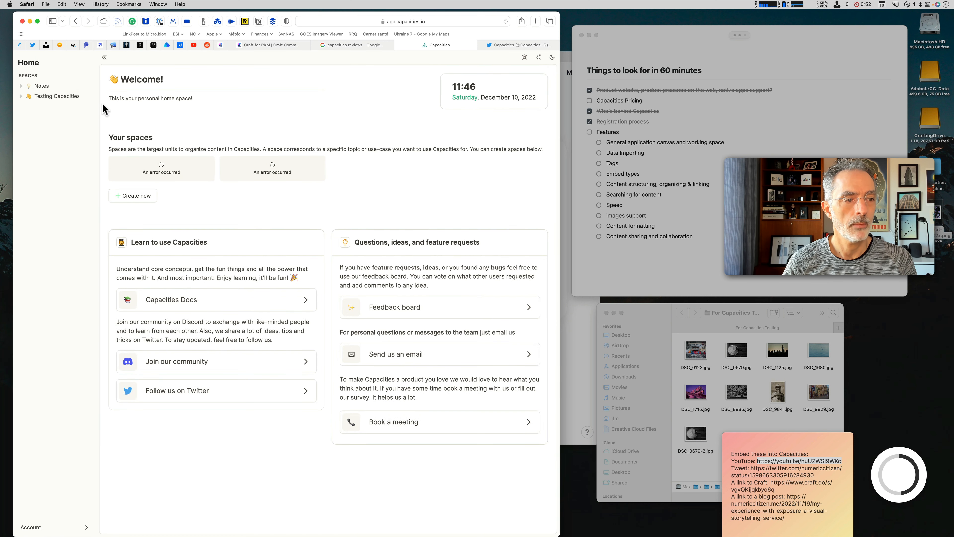
# Try to open the Notes space, switch from it to the Testing Capacities space, and return to the home page
pyautogui.click(41, 86)
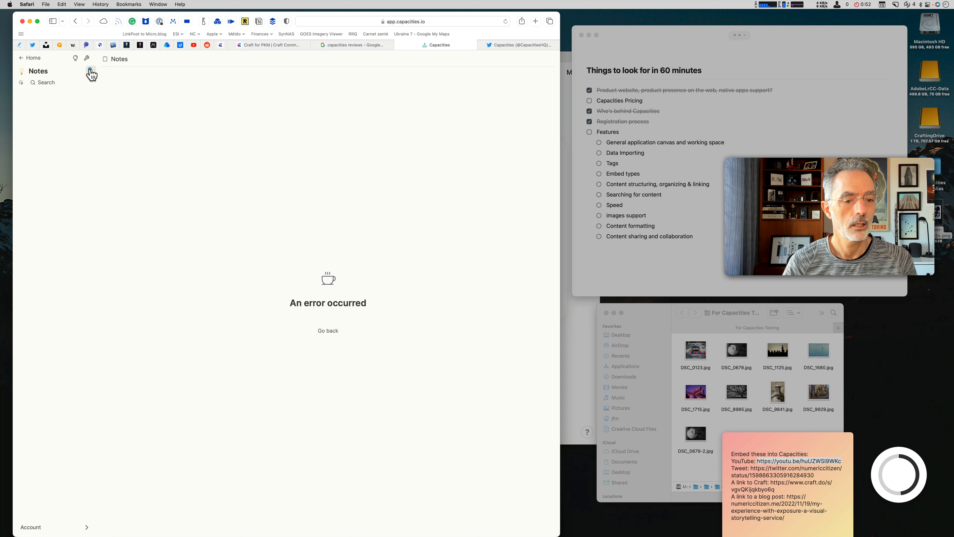
pyautogui.click(91, 73)
pyautogui.click(152, 84)
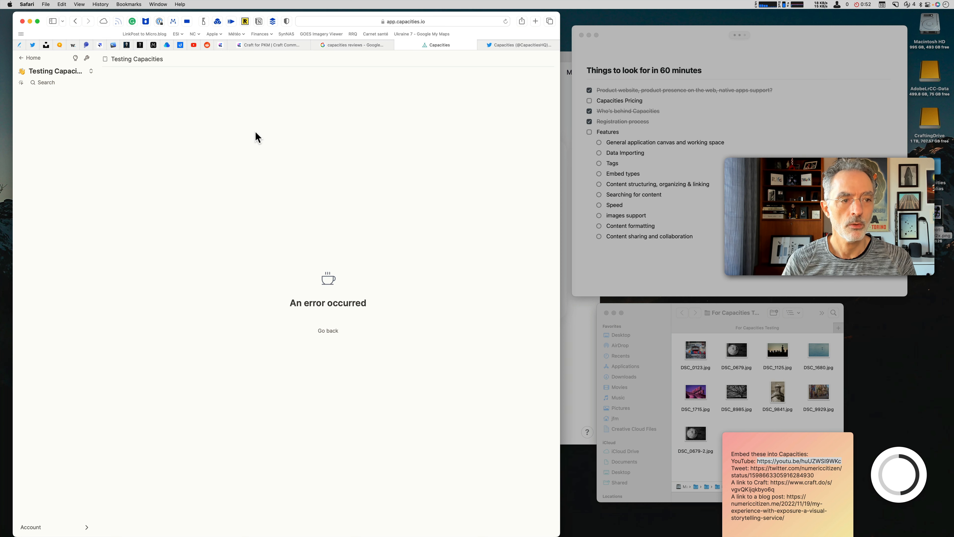
pyautogui.click(33, 57)
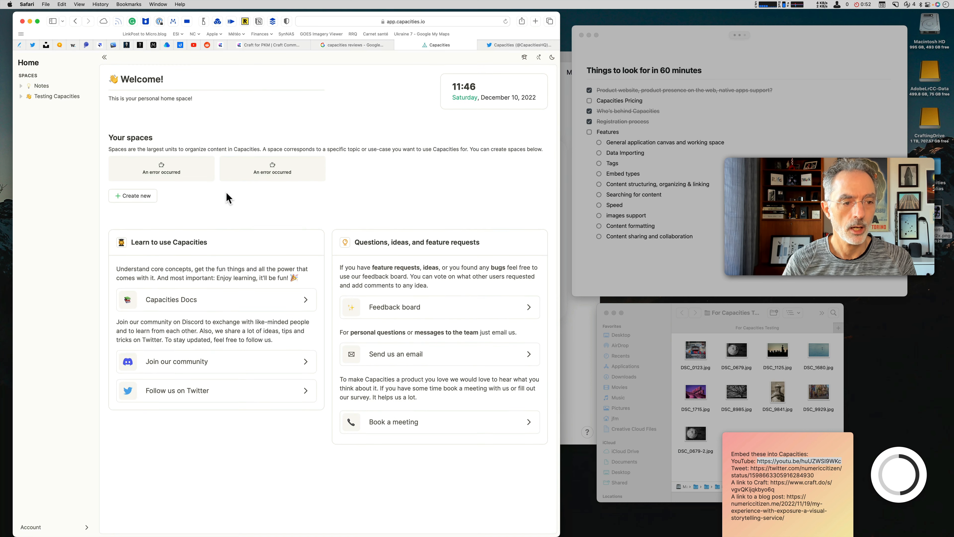
# Try to open the Notes space through its card under Your spaces and return to the home page
pyautogui.click(161, 170)
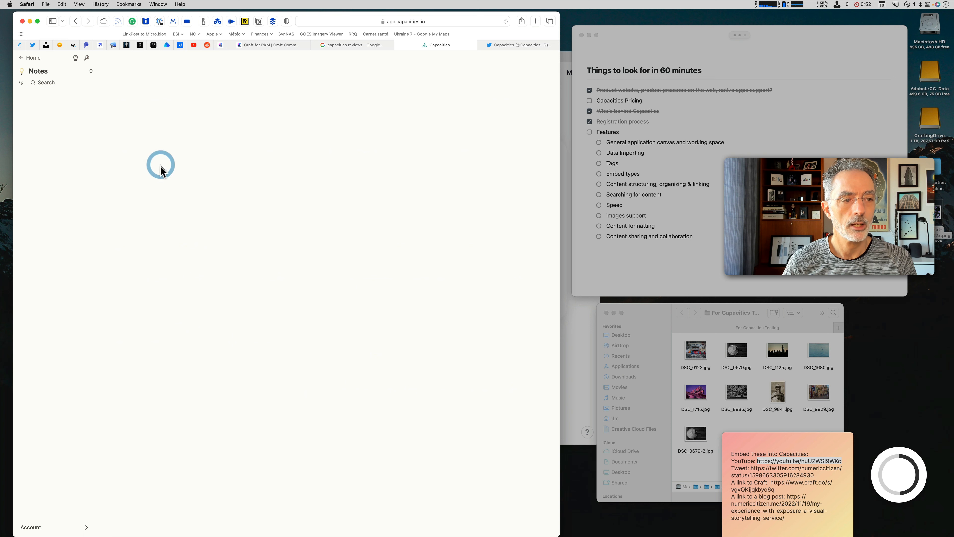
pyautogui.click(85, 57)
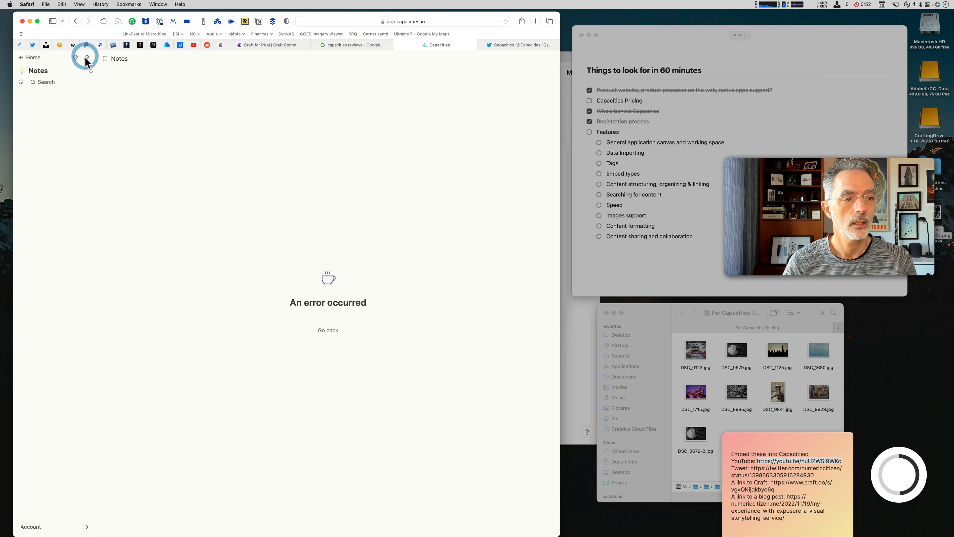
pyautogui.click(34, 57)
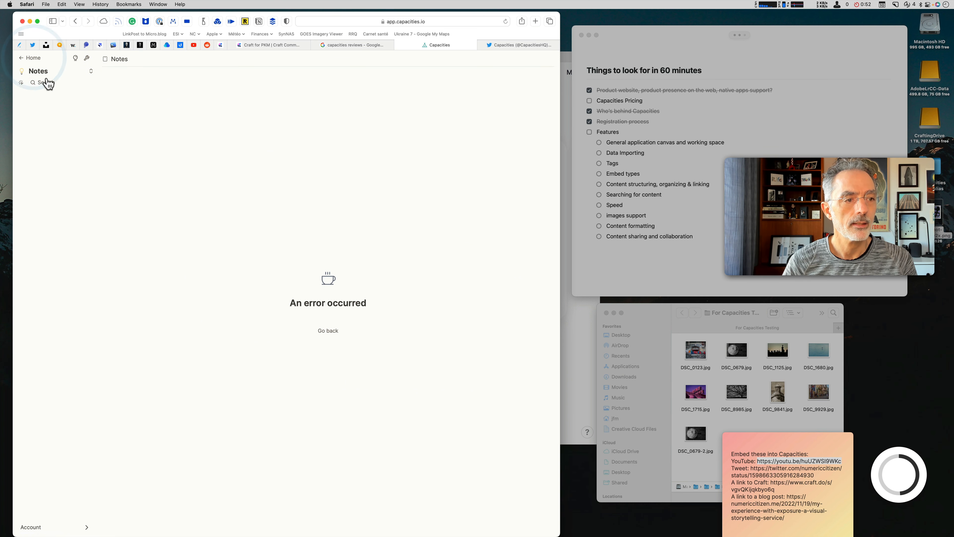
pyautogui.click(28, 58)
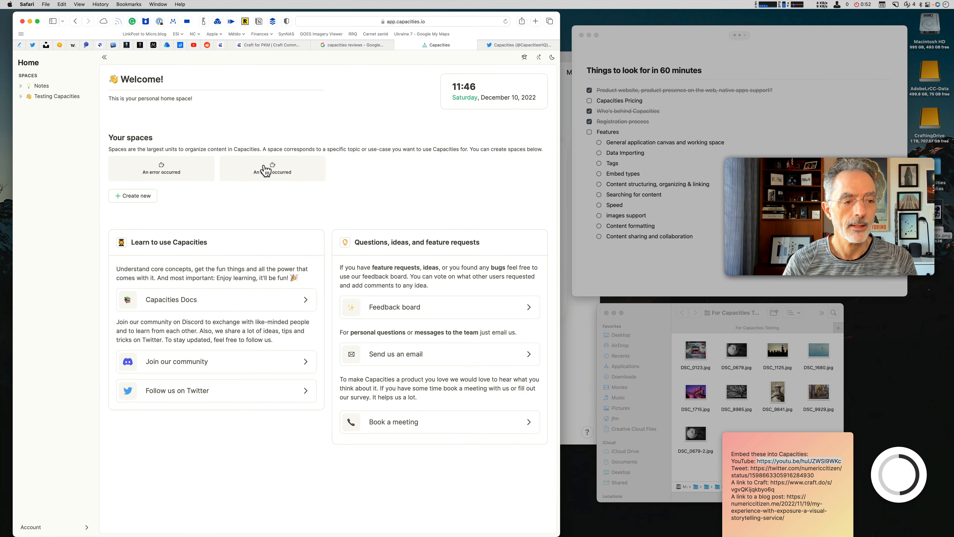
# Reload the web page, check the Tweets and Images databases of the Notes space, and return to the home page
pyautogui.click(506, 22)
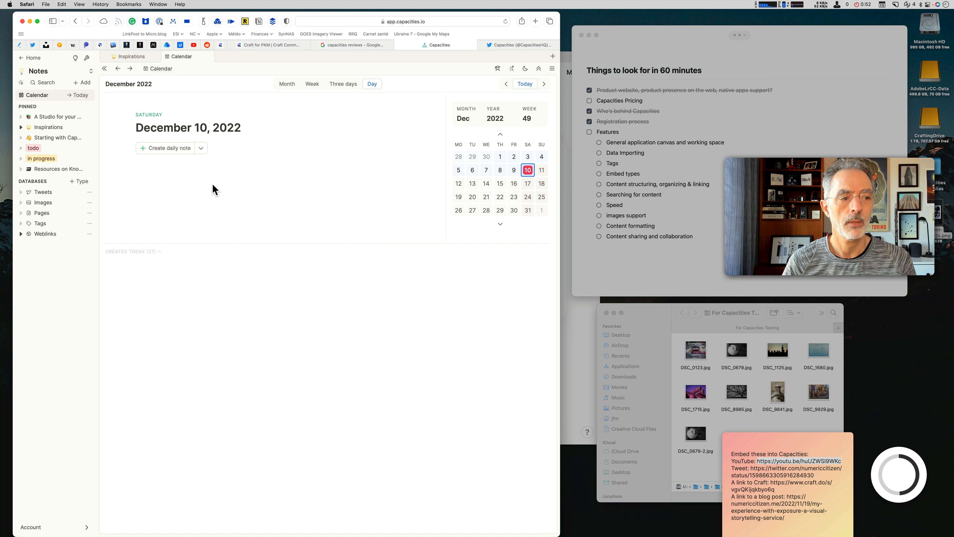
pyautogui.click(51, 192)
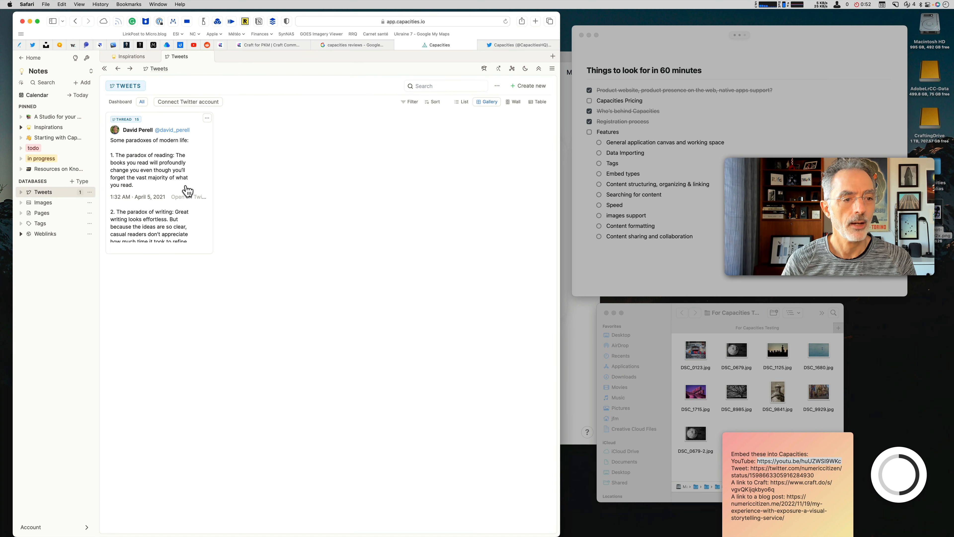
pyautogui.click(45, 203)
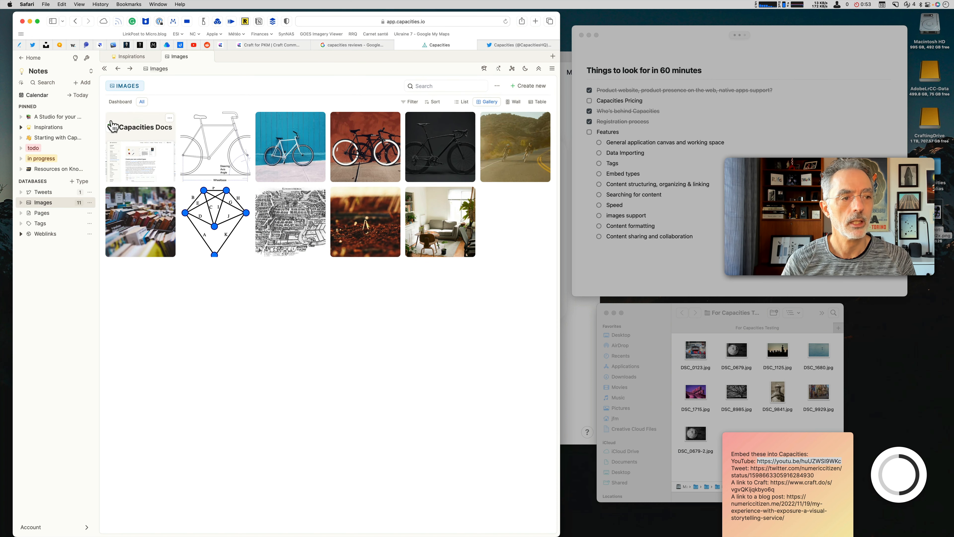
pyautogui.click(27, 59)
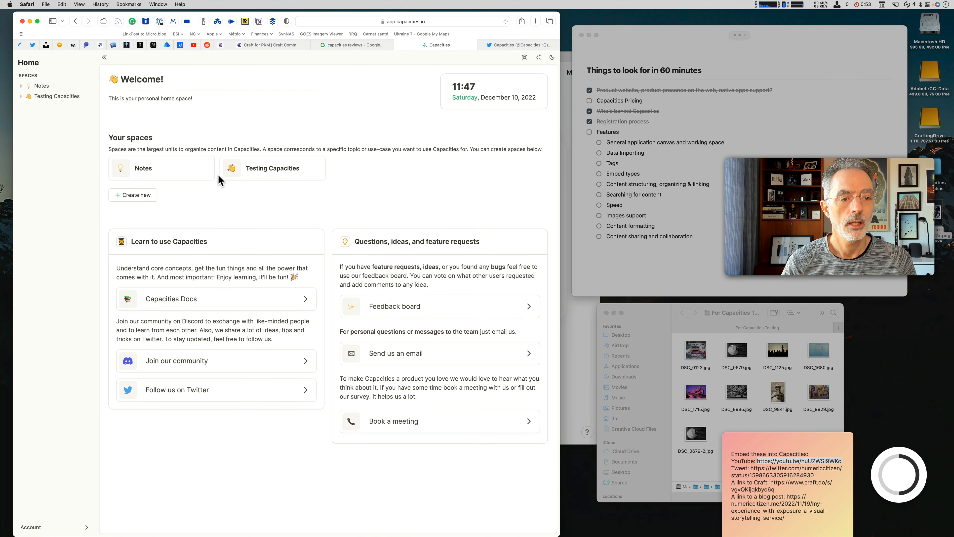
# Open the Testing Capacities space and check its Tweets and Images databases
pyautogui.click(278, 171)
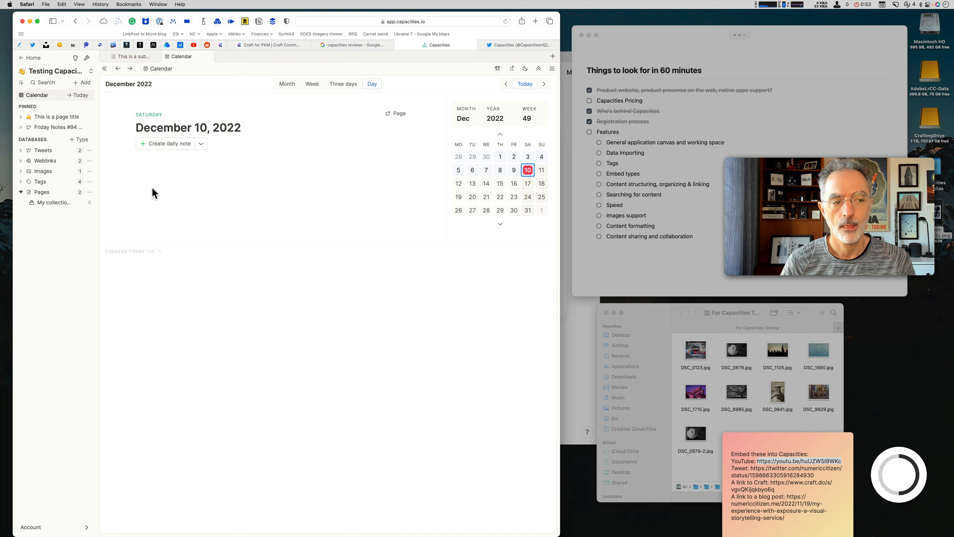
pyautogui.click(42, 150)
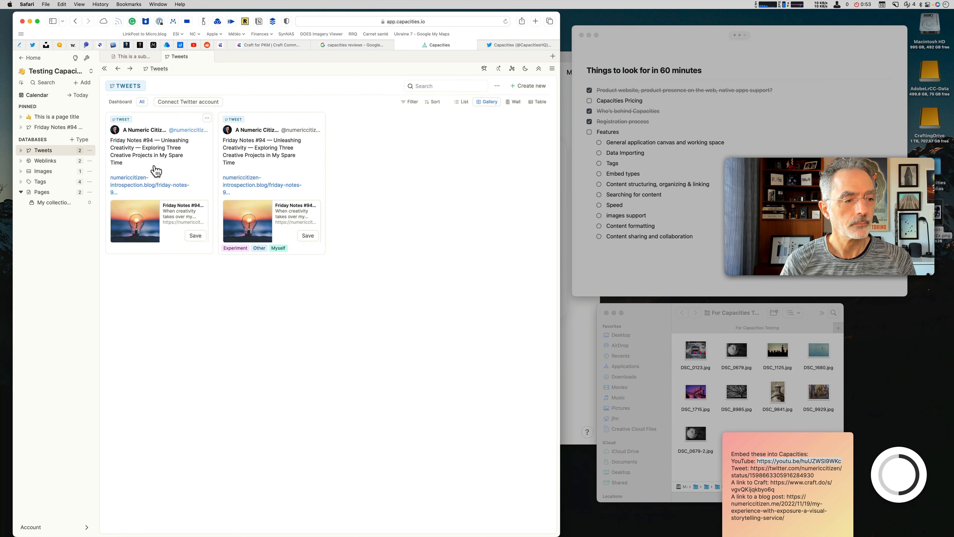
pyautogui.click(52, 173)
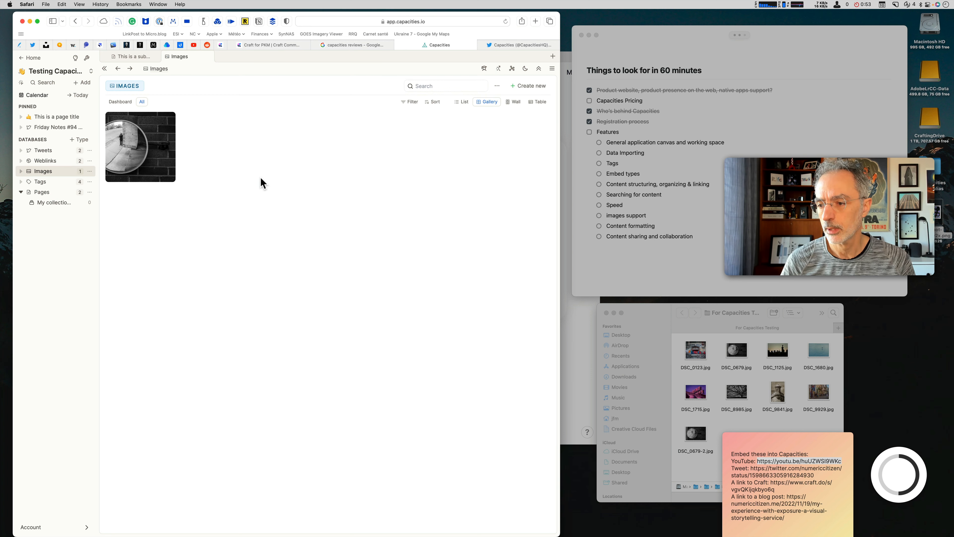
# Open "This is a page title" and try to drop the CleanShot PNG from the desktop into its body text
pyautogui.click(56, 118)
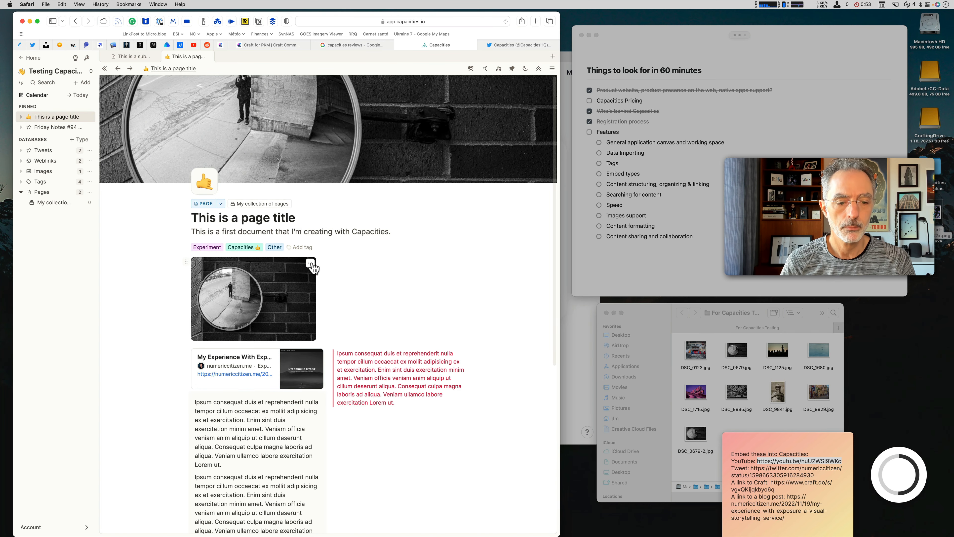
pyautogui.scroll(-6, 316, 268)
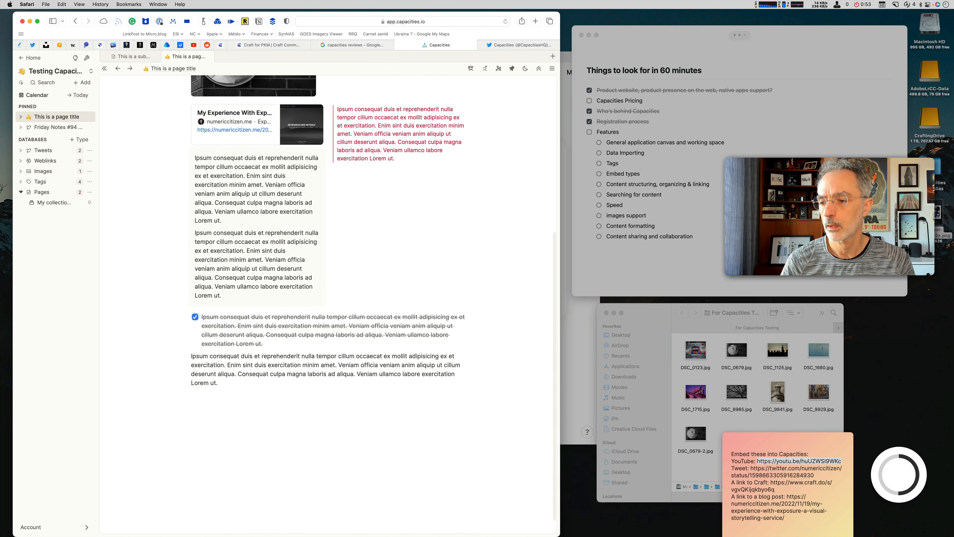
pyautogui.moveTo(938, 218); pyautogui.dragTo(303, 329)
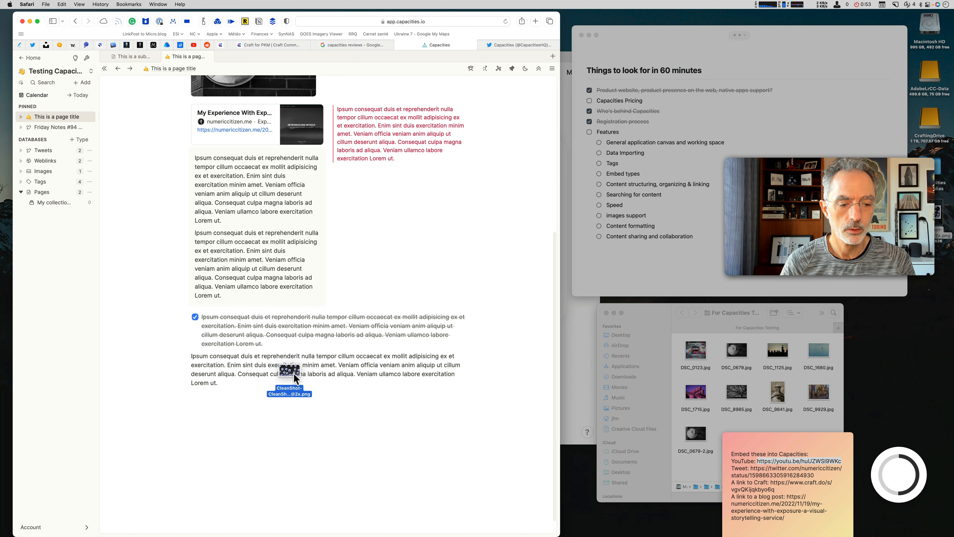
pyautogui.moveTo(294, 373); pyautogui.dragTo(372, 217)
pyautogui.scroll(6, 392, 216)
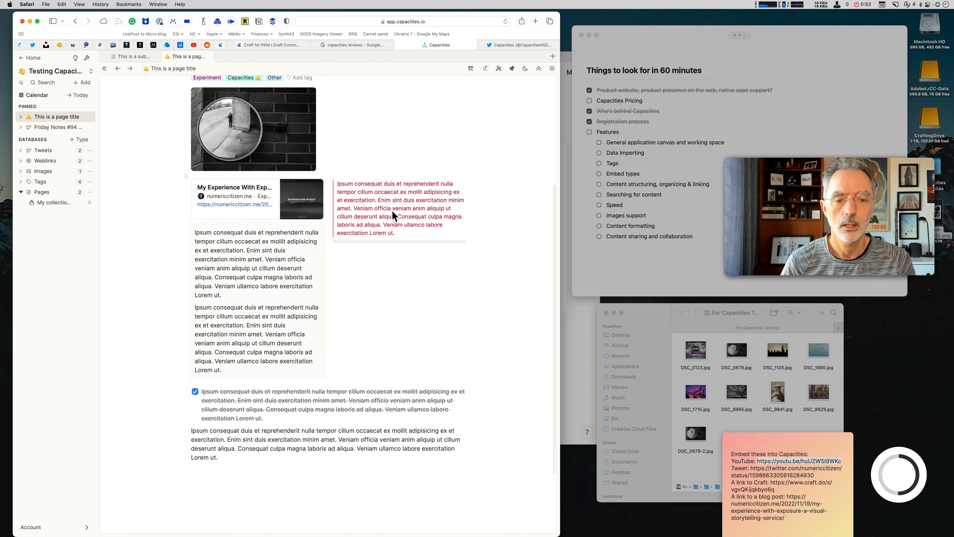
pyautogui.scroll(-6, 398, 226)
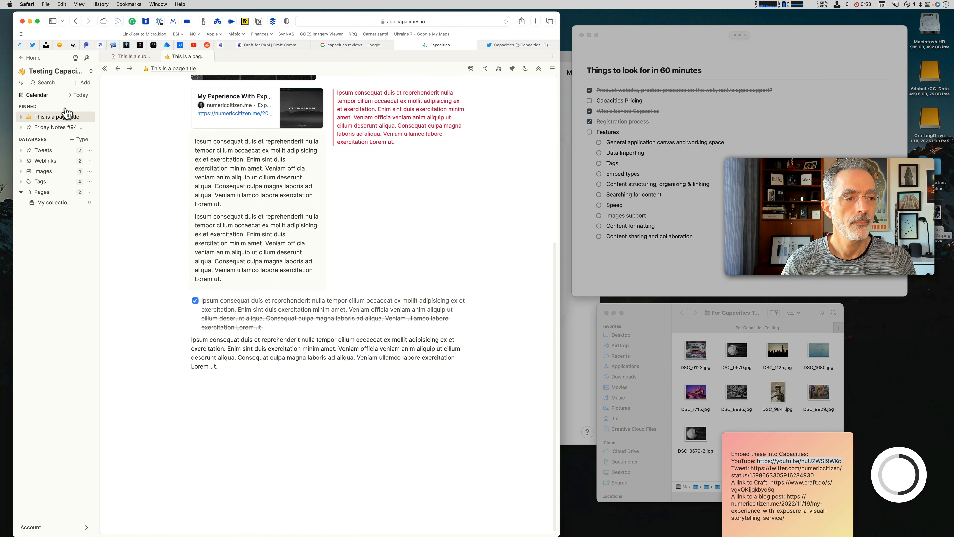
# Open "This is a sub-page" from the Pages database and insert the desktop's CleanShot PNG as an uploaded image block
pyautogui.click(553, 56)
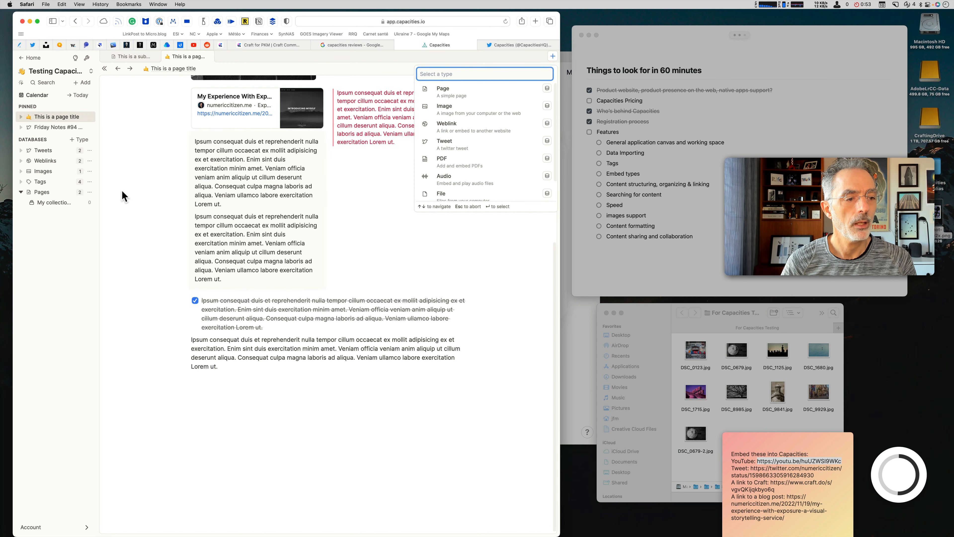
pyautogui.click(48, 192)
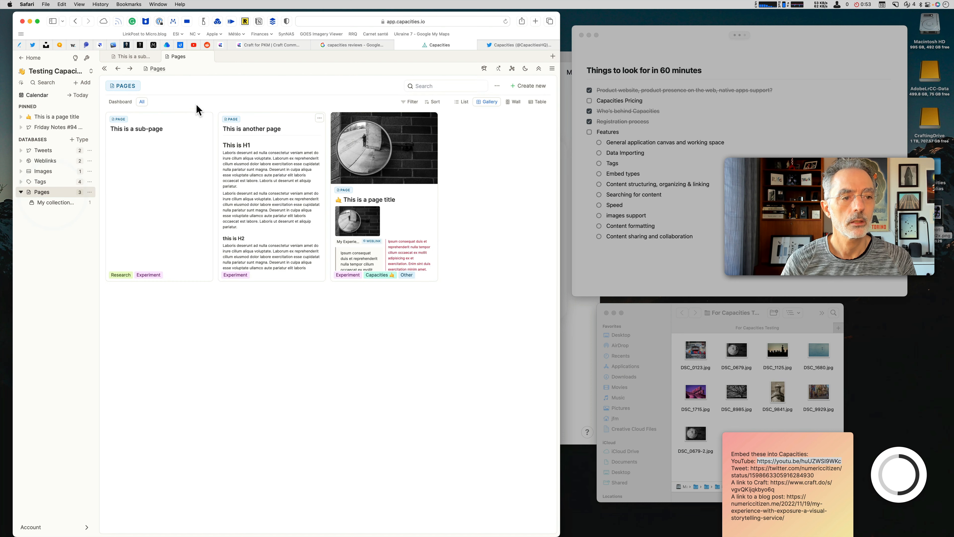
pyautogui.click(149, 164)
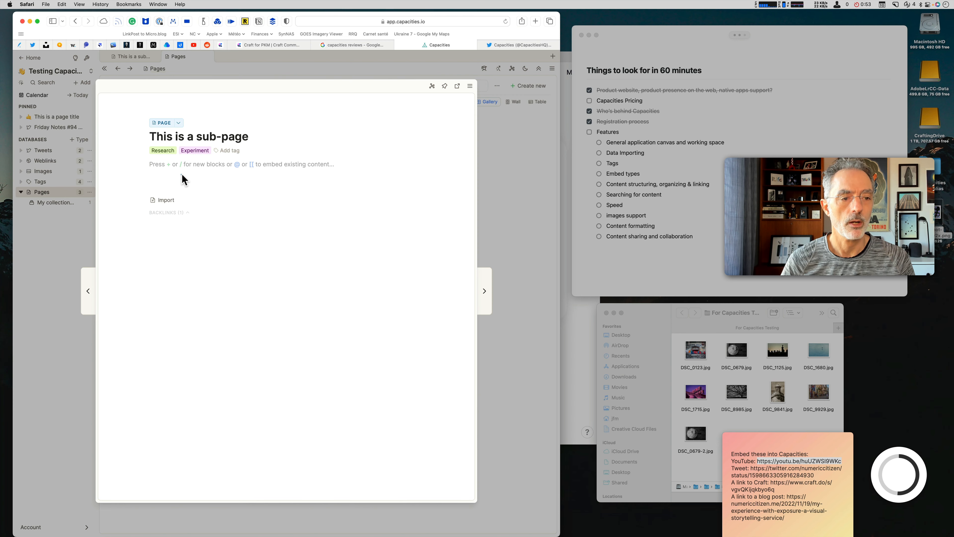
pyautogui.click(190, 174)
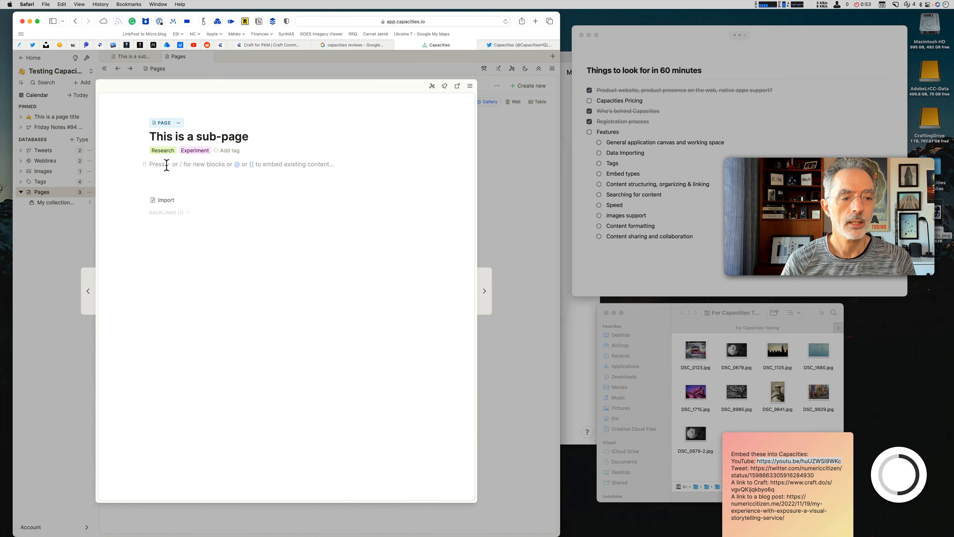
pyautogui.write('/im')
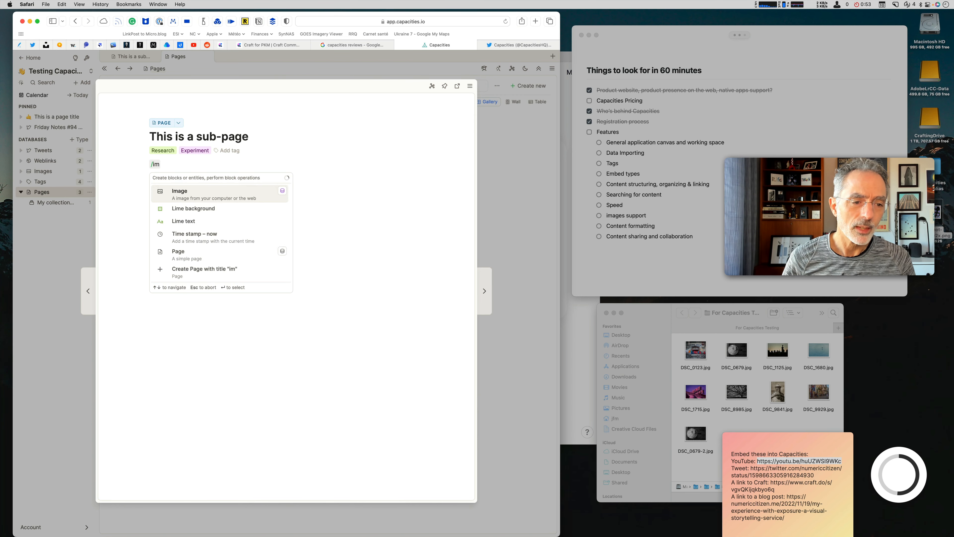
pyautogui.press('Return')
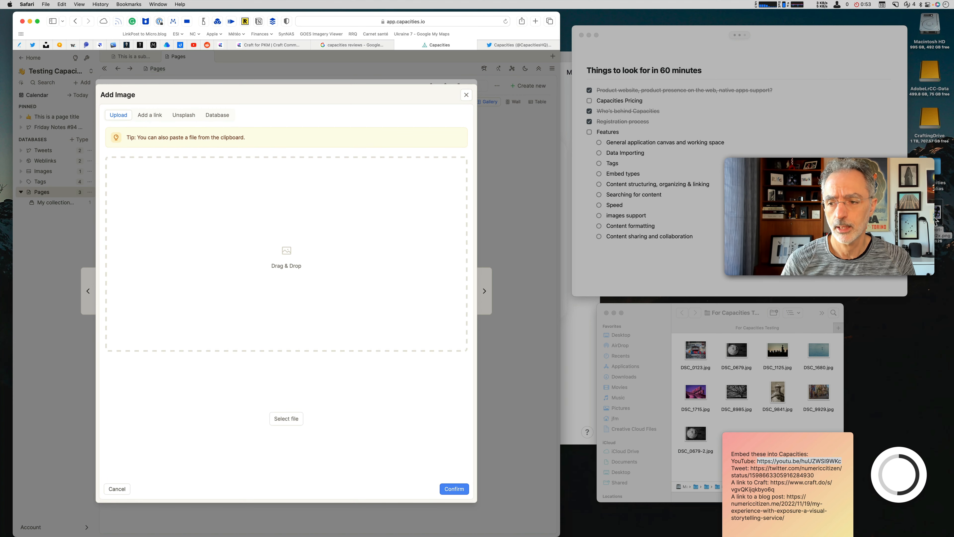
pyautogui.moveTo(937, 222); pyautogui.dragTo(218, 200)
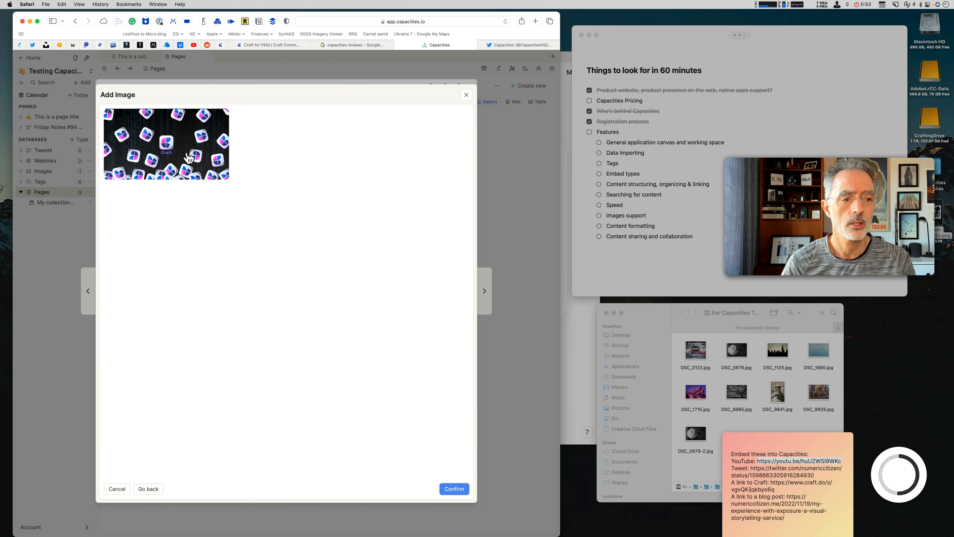
pyautogui.click(454, 489)
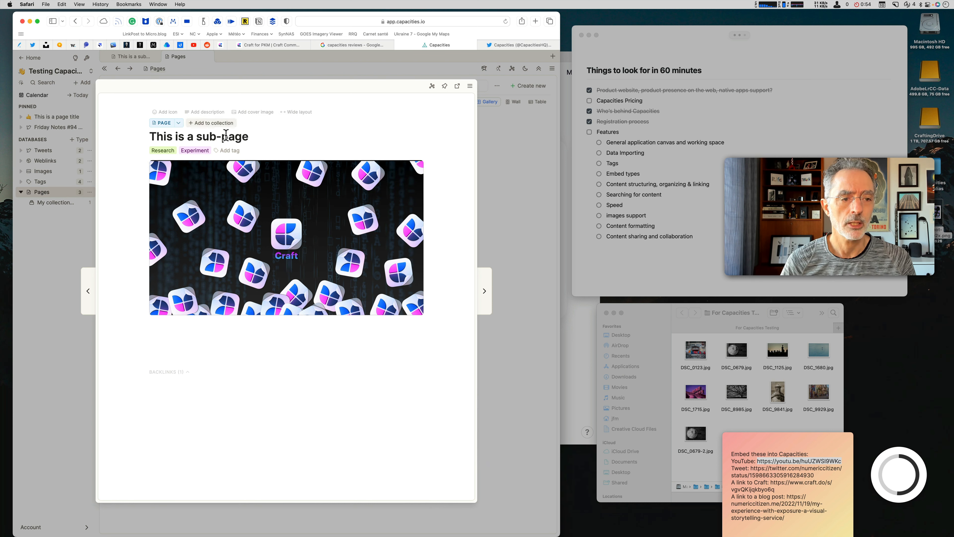
# View the sub-page's content type conversion options and the enlarged preview of its Craft image, and return to the Pages database
pyautogui.click(198, 324)
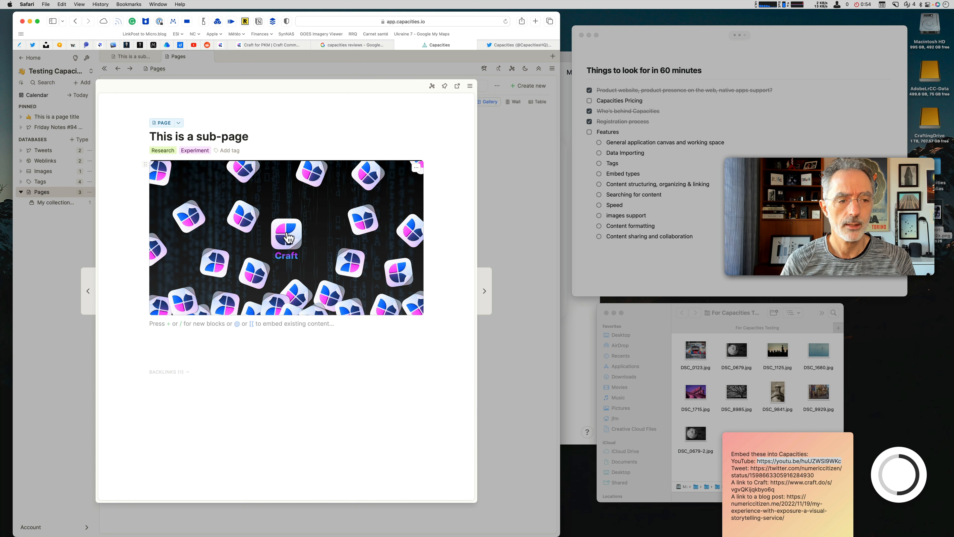
pyautogui.click(178, 122)
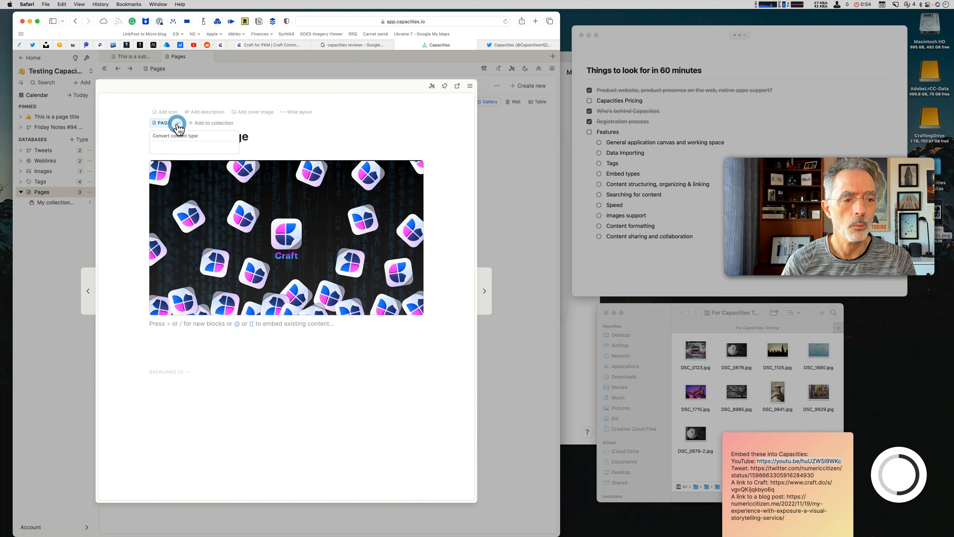
pyautogui.click(310, 181)
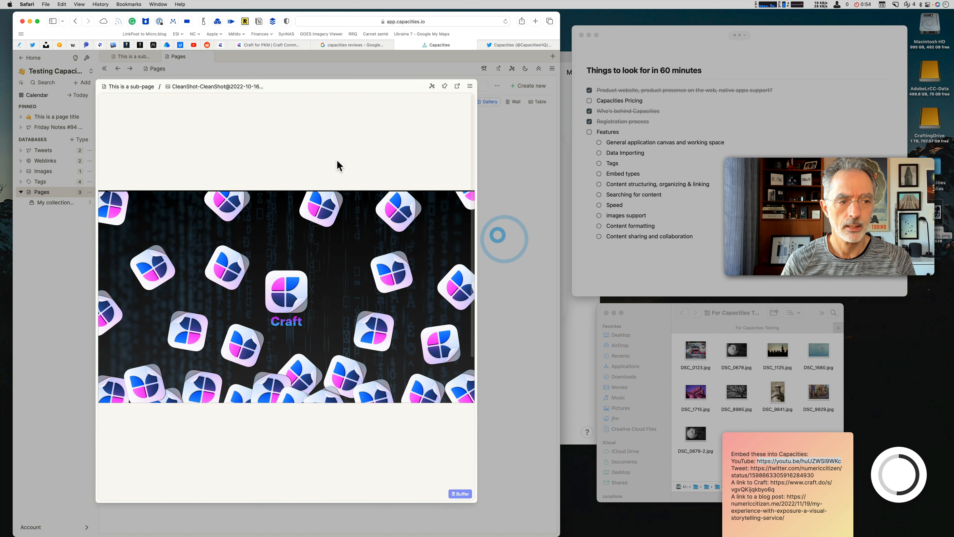
pyautogui.click(42, 260)
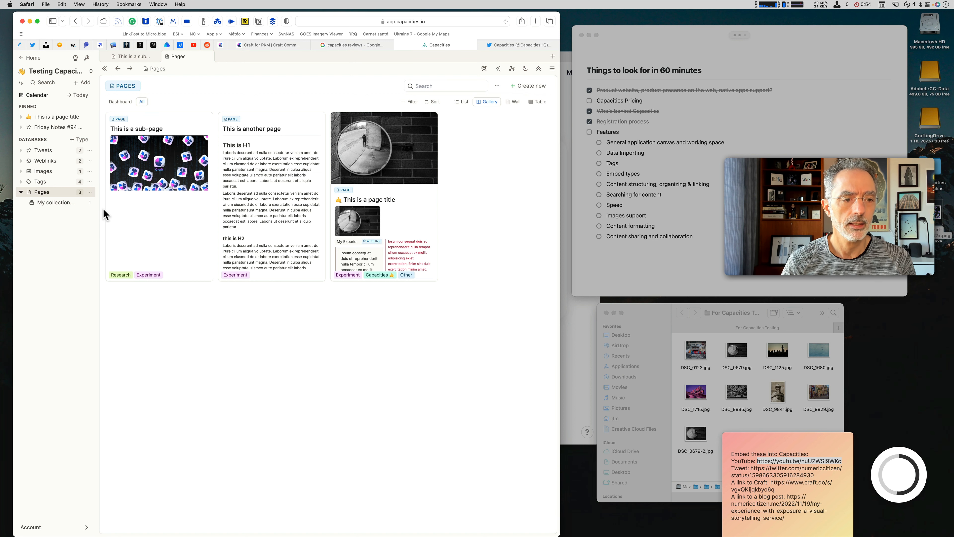
# Reopen "This is a sub-page" and place the cursor on the empty line below the image
pyautogui.click(166, 221)
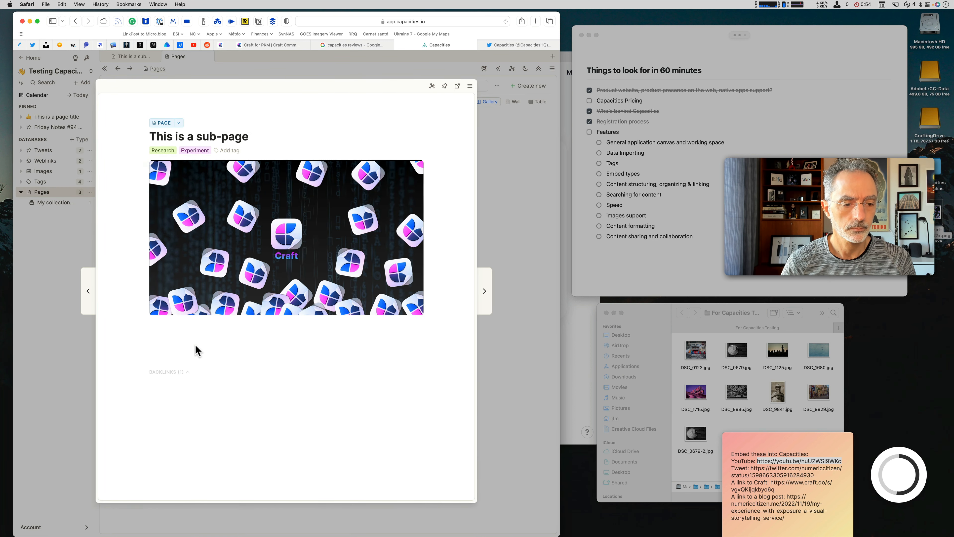
pyautogui.click(178, 327)
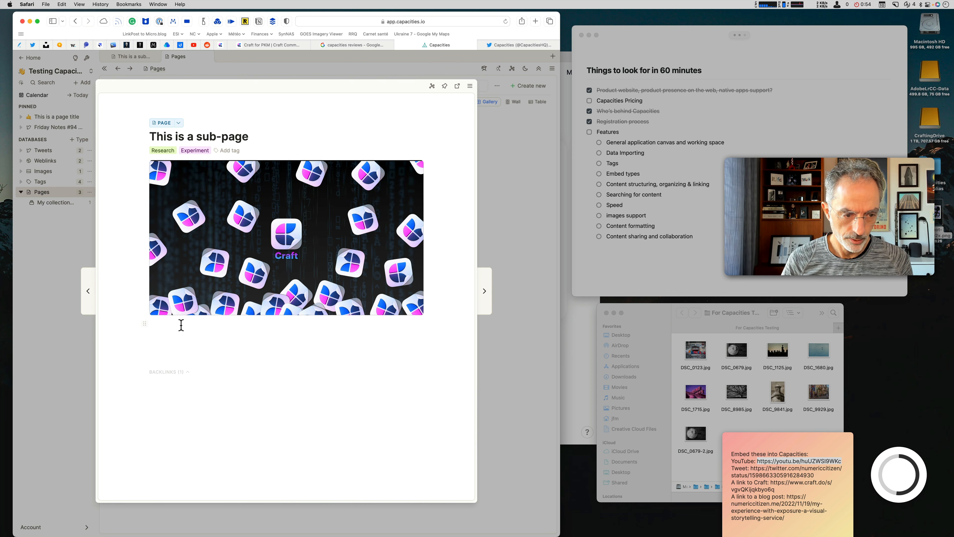
pyautogui.click(181, 324)
pyautogui.write('/')
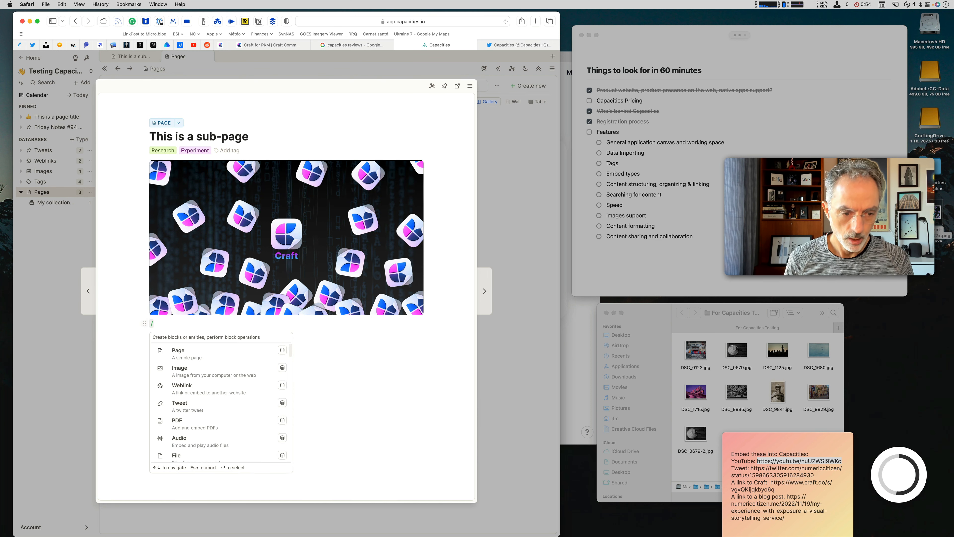
pyautogui.press('Down')
pyautogui.press('Down')
pyautogui.press('Down')
pyautogui.press('Down')
pyautogui.press('Down')
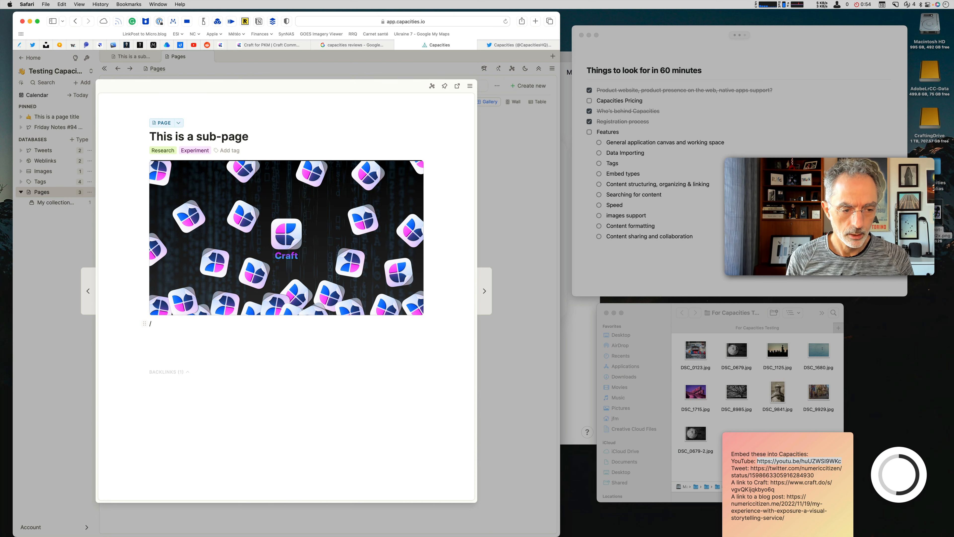
pyautogui.press('BackSpace')
# Generate a Lorem Ipsum paragraph with the launcher's Generate Paragraphs command and paste it twice below the sub-page's image
pyautogui.hotkey('alt', 'space')
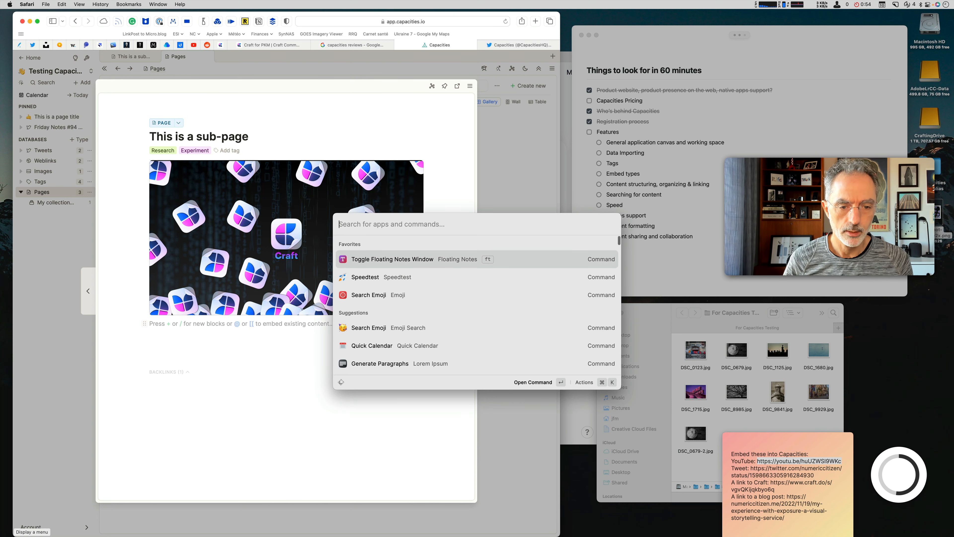
pyautogui.write('lorem')
pyautogui.press('Down')
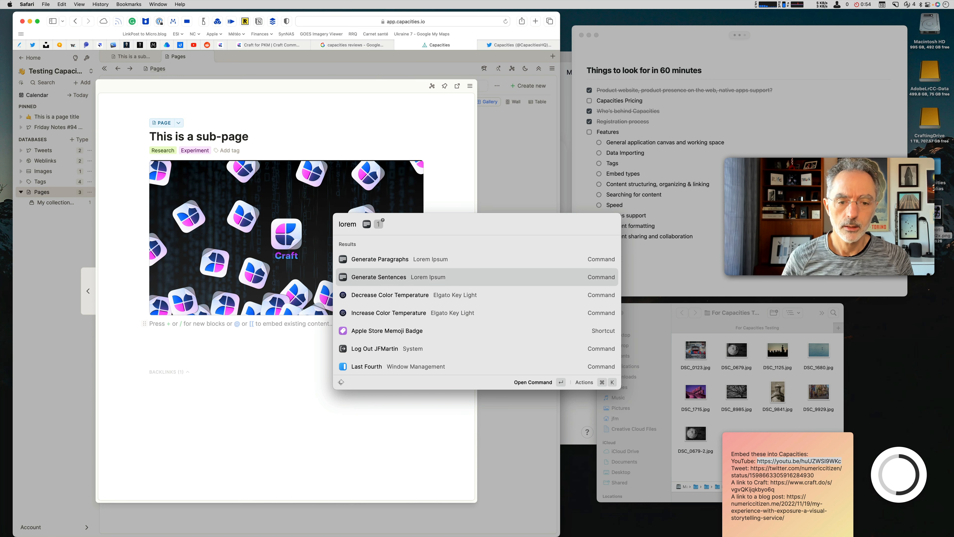
pyautogui.press('Up')
pyautogui.press('Return')
pyautogui.press('super+v')
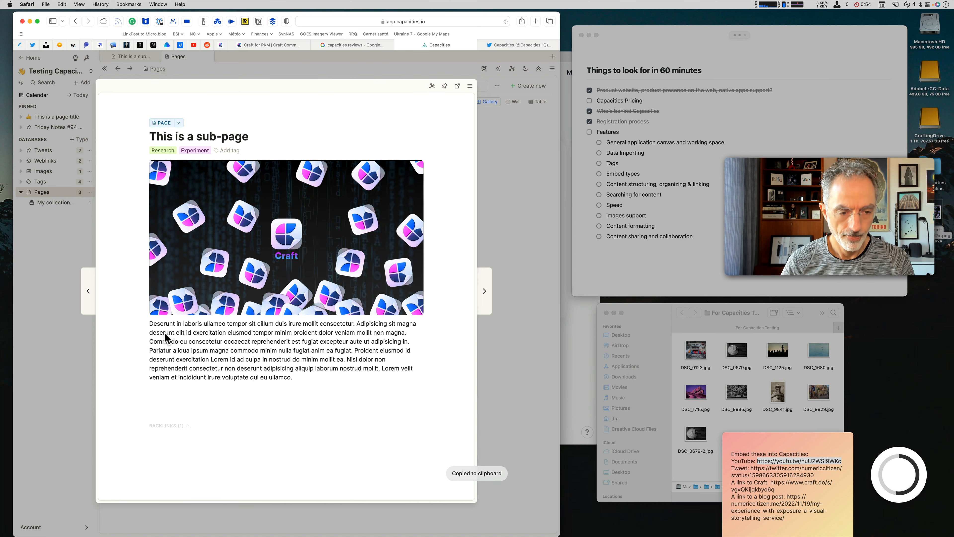
pyautogui.press('Return')
pyautogui.press('super+v')
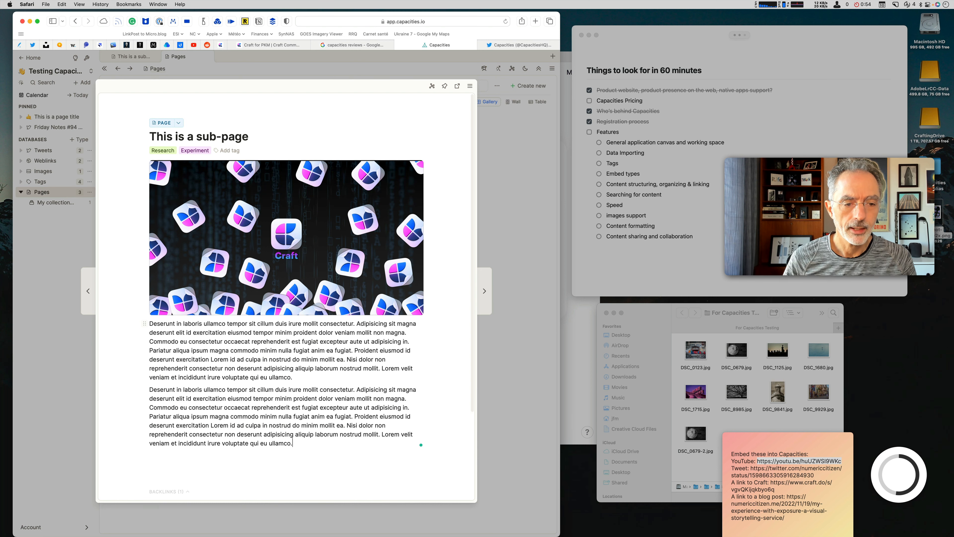
# View the display options of the sub-page's Craft image, open its enlarged preview and try its graph view
pyautogui.click(417, 167)
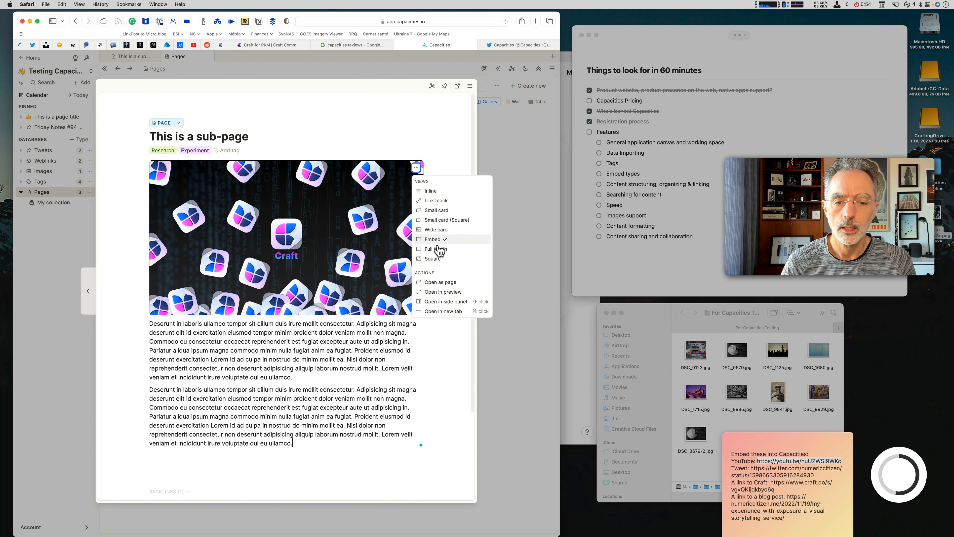
pyautogui.click(340, 231)
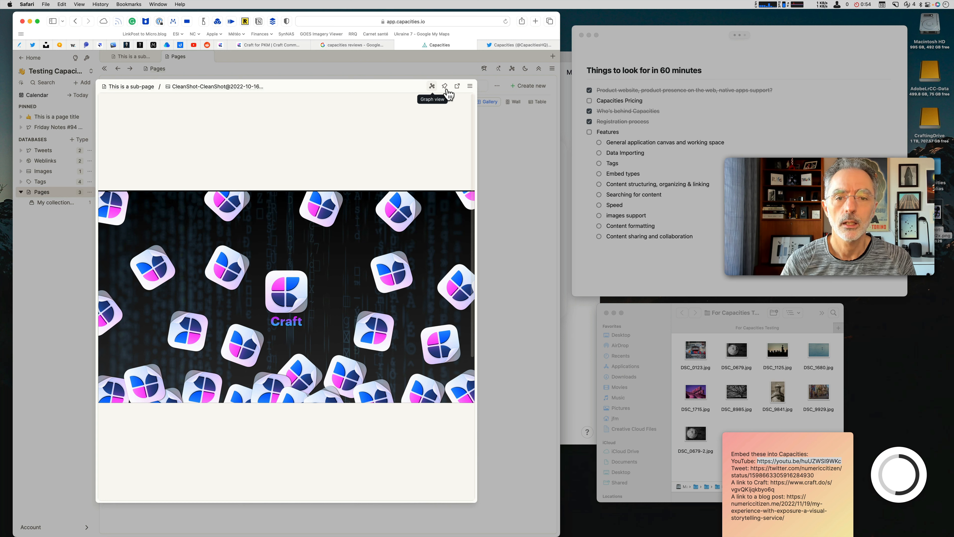
pyautogui.click(433, 86)
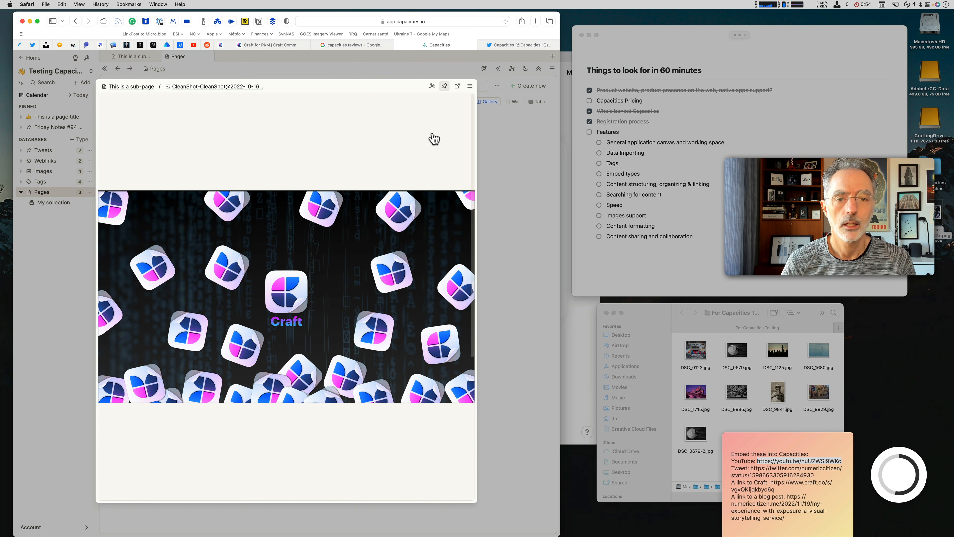
# Pin the Craft image from its enlarged preview and return to "This is a sub-page"
pyautogui.click(433, 86)
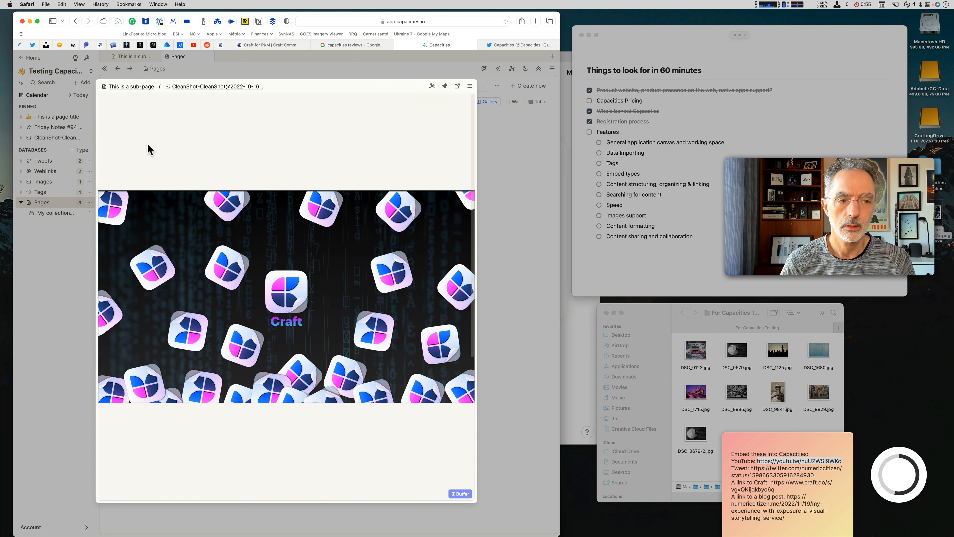
pyautogui.click(142, 87)
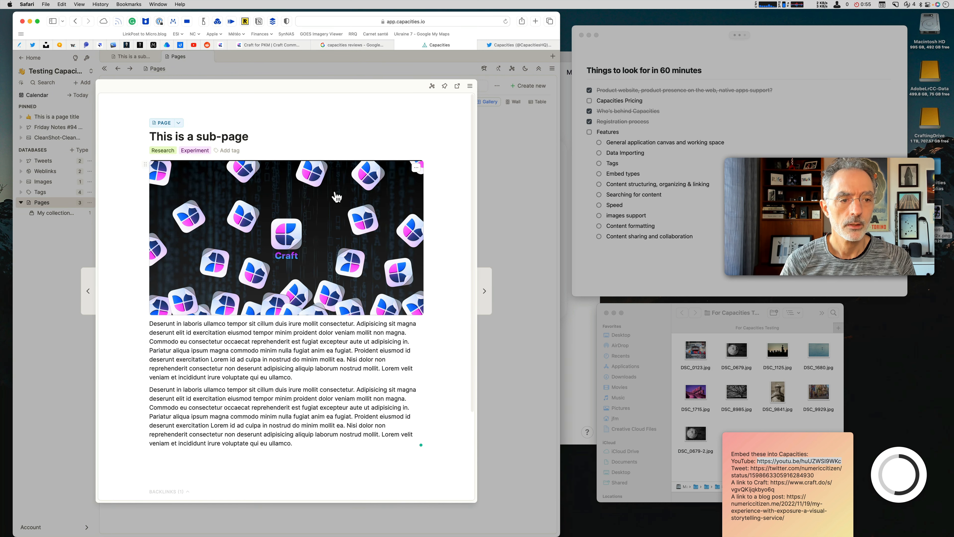
# Switch "This is a sub-page" to the wide layout and look over the widened content
pyautogui.moveTo(183, 114)
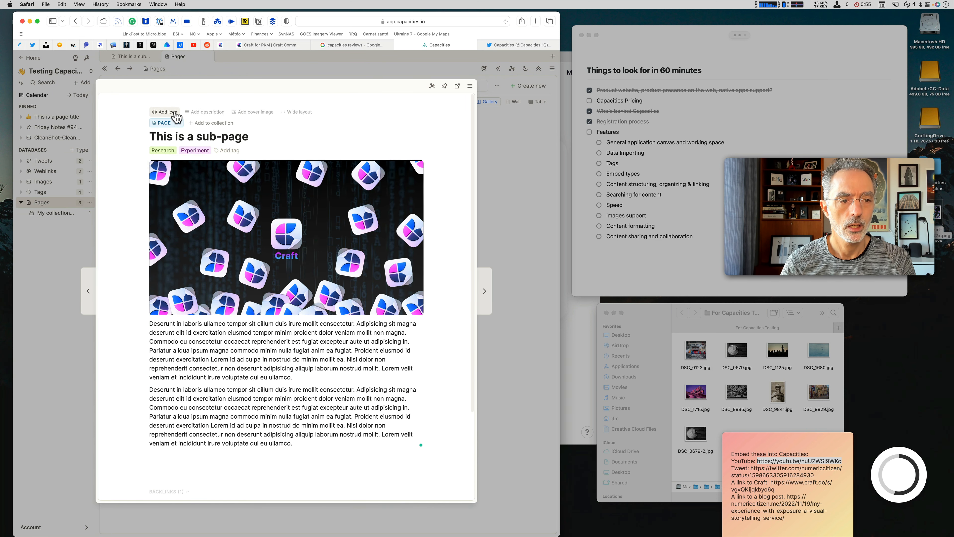
pyautogui.click(305, 112)
pyautogui.scroll(-5, 351, 367)
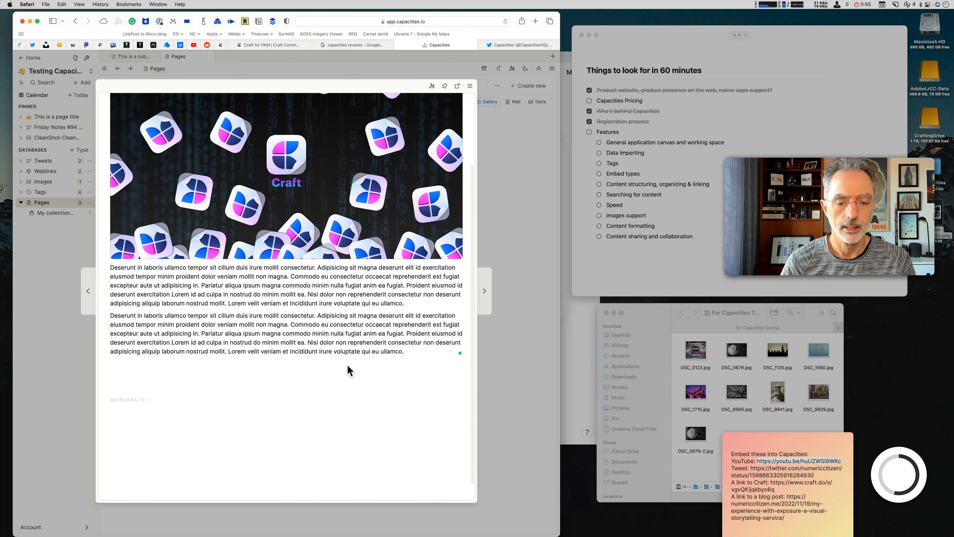
pyautogui.scroll(5, 286, 301)
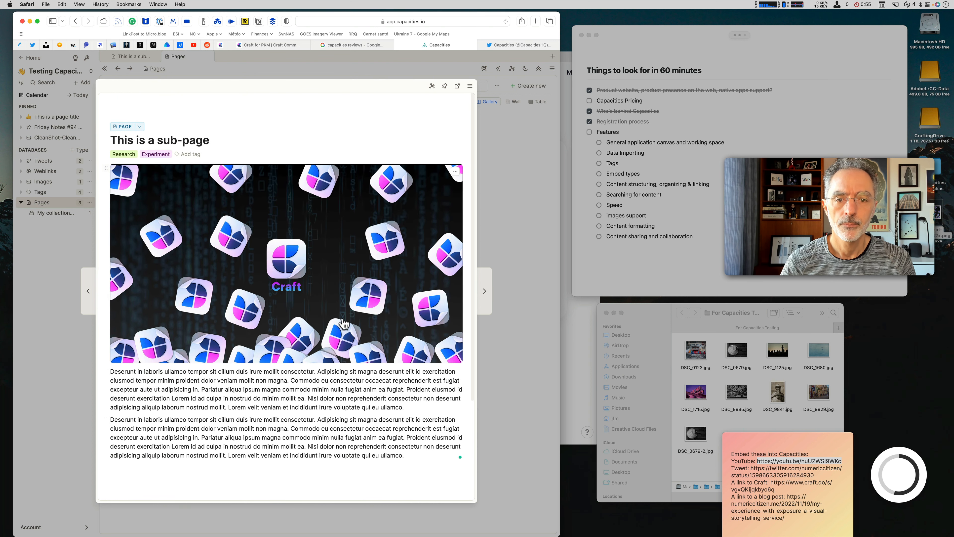
# Examine the Craft image's view options and its enlarged preview with the notes area, and return through the sub-page to the Pages database
pyautogui.click(456, 156)
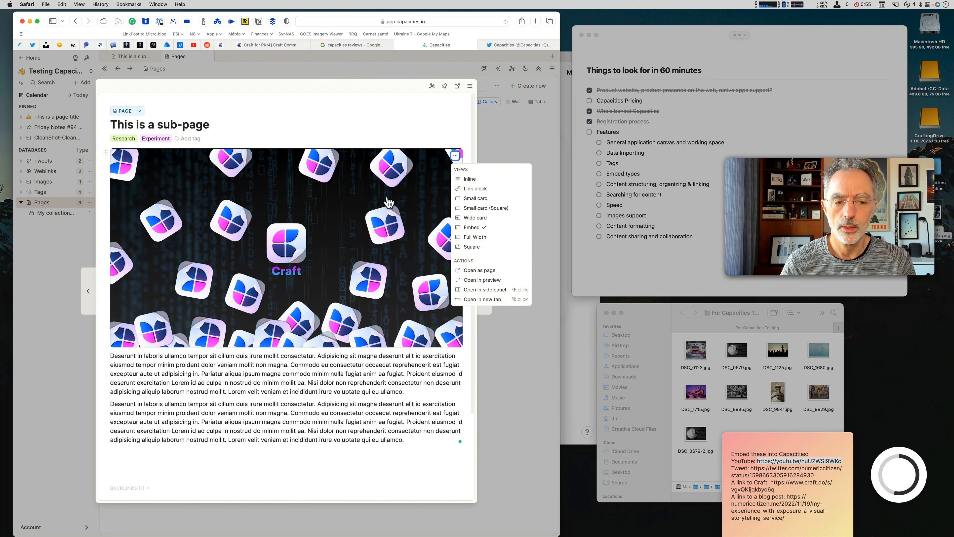
pyautogui.click(314, 230)
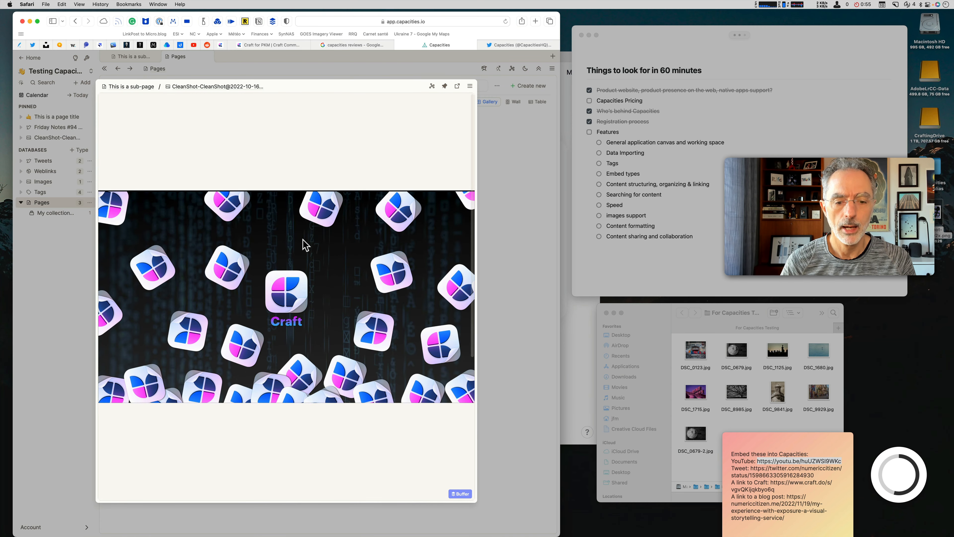
pyautogui.scroll(-5, 382, 174)
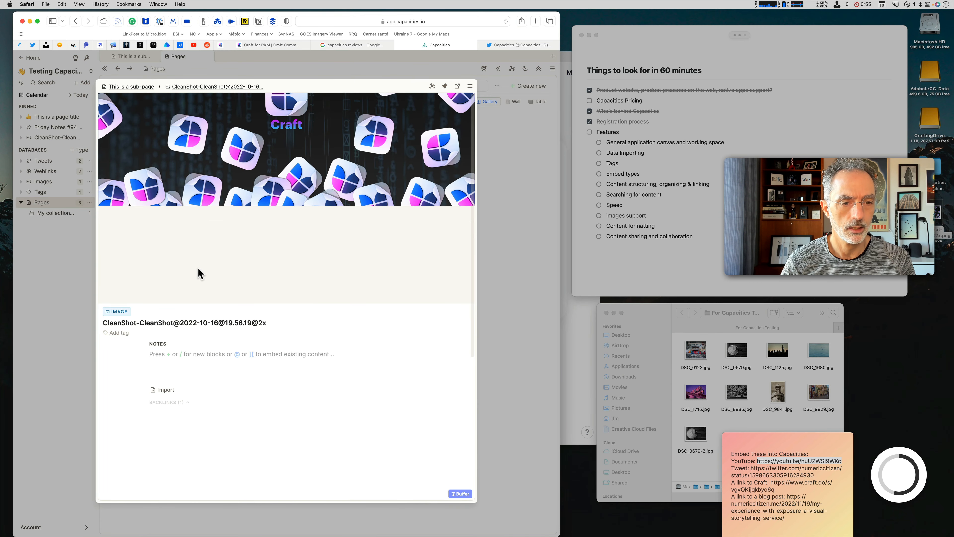
pyautogui.scroll(3, 292, 228)
pyautogui.scroll(-2, 282, 262)
pyautogui.scroll(5, 282, 267)
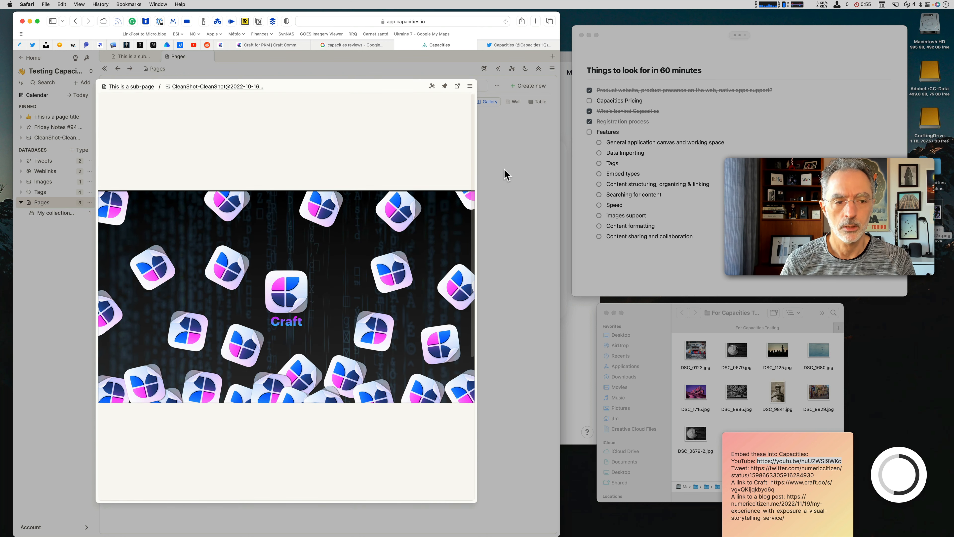
pyautogui.click(141, 86)
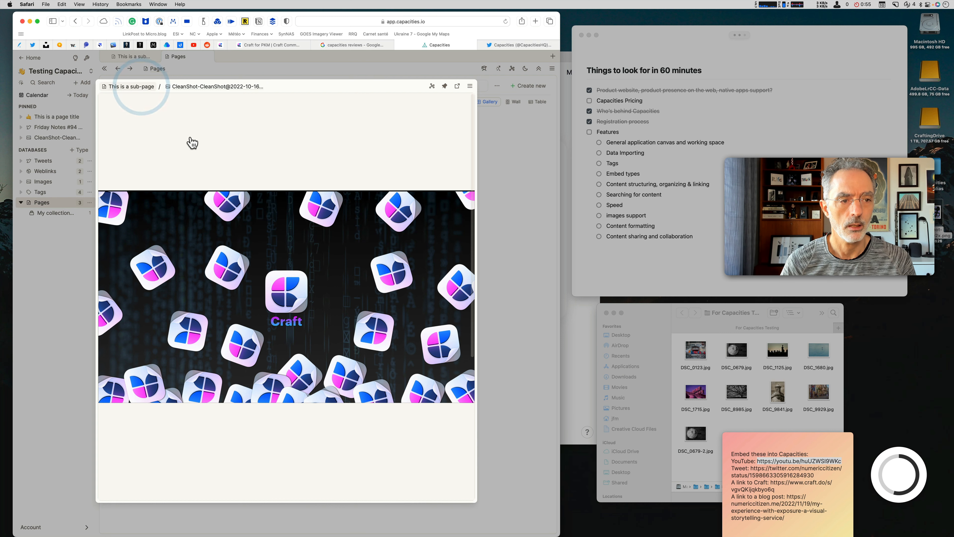
pyautogui.click(143, 90)
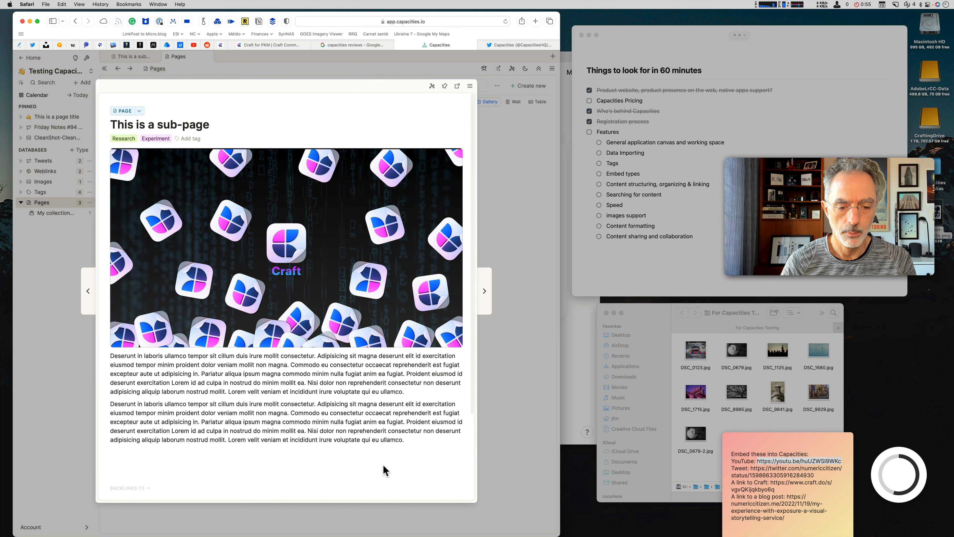
pyautogui.click(421, 442)
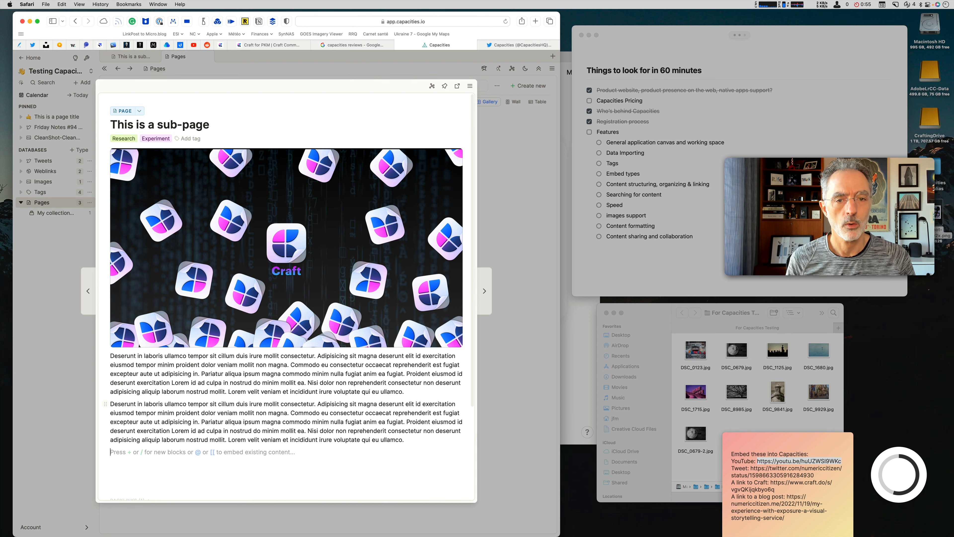
pyautogui.click(510, 242)
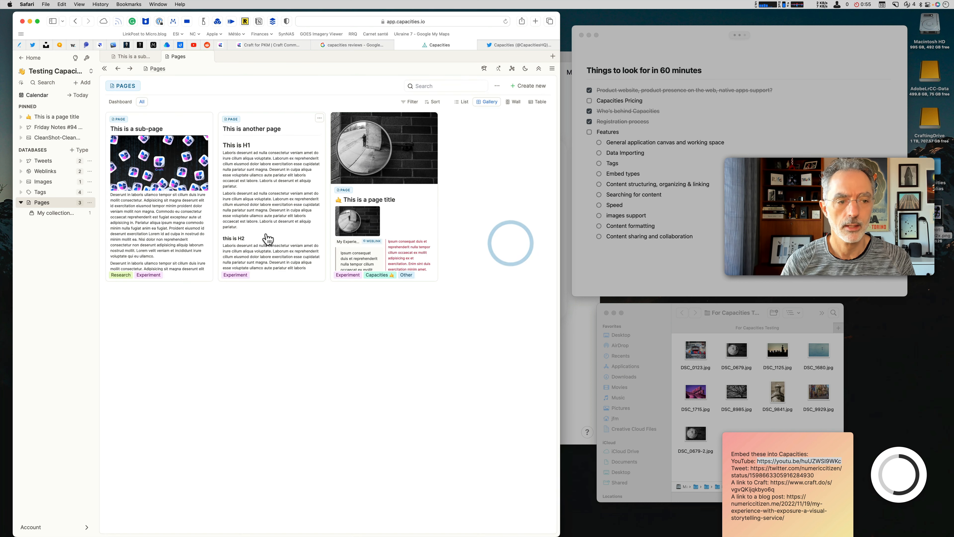
# Reopen "This is a sub-page" and embed the existing Craft image from the image database below the last Lorem Ipsum paragraph
pyautogui.click(179, 223)
pyautogui.scroll(-3, 174, 374)
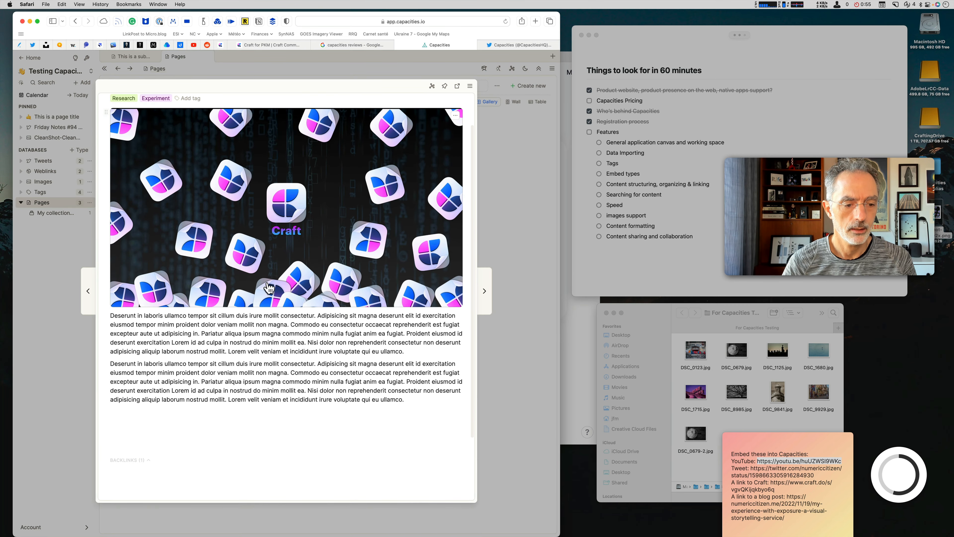
pyautogui.click(162, 357)
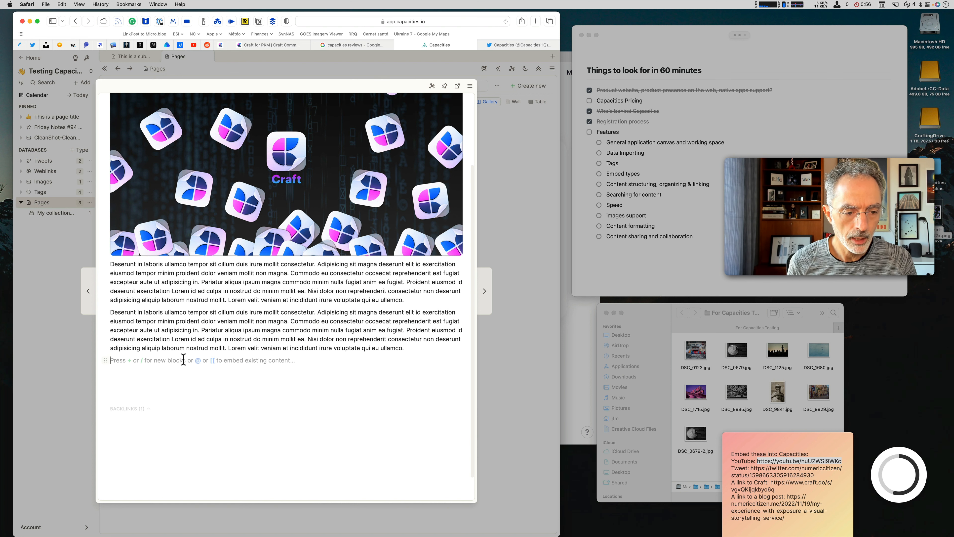
pyautogui.write('@')
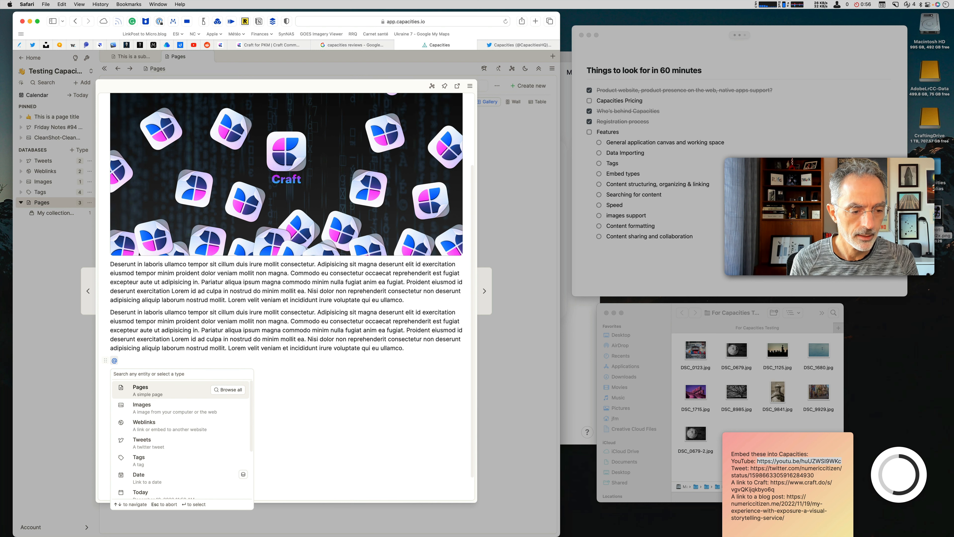
pyautogui.press('Down')
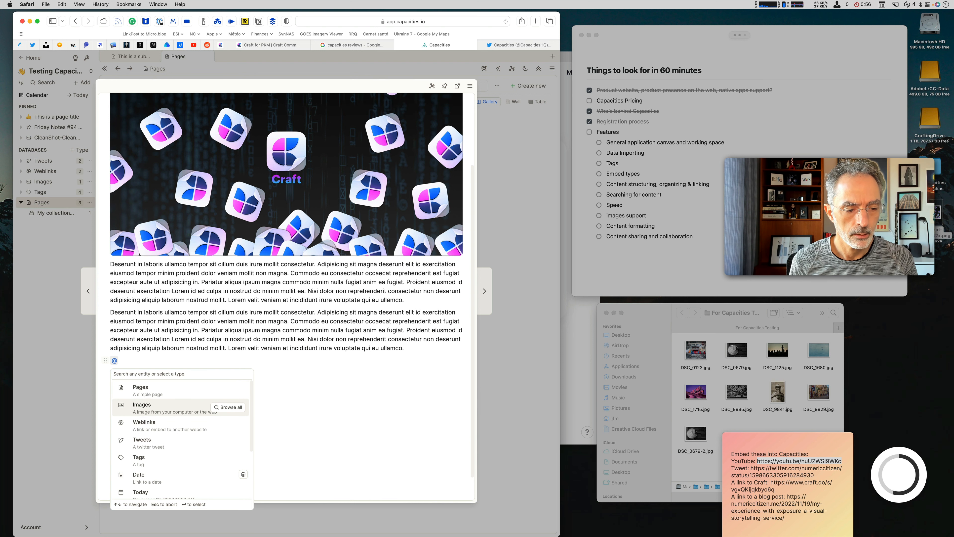
pyautogui.press('Return')
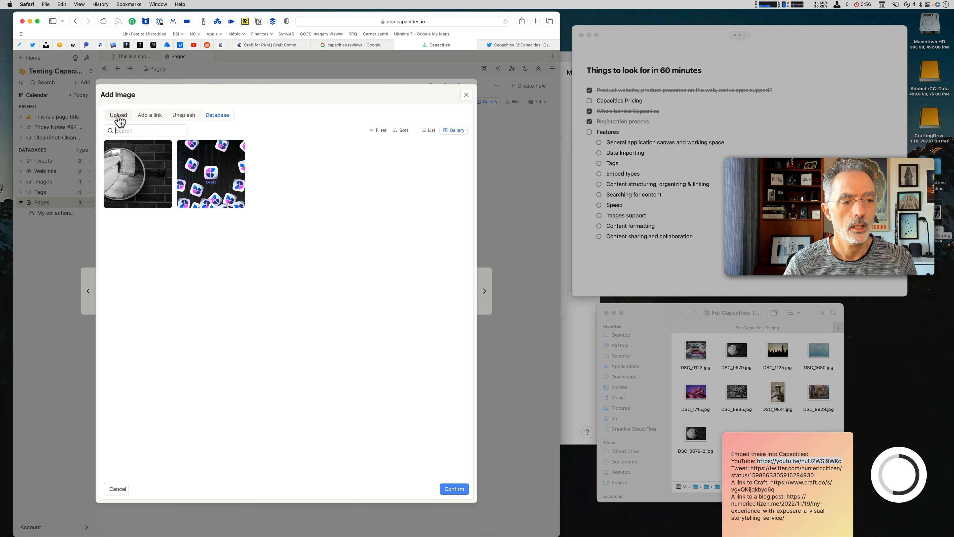
pyautogui.click(222, 177)
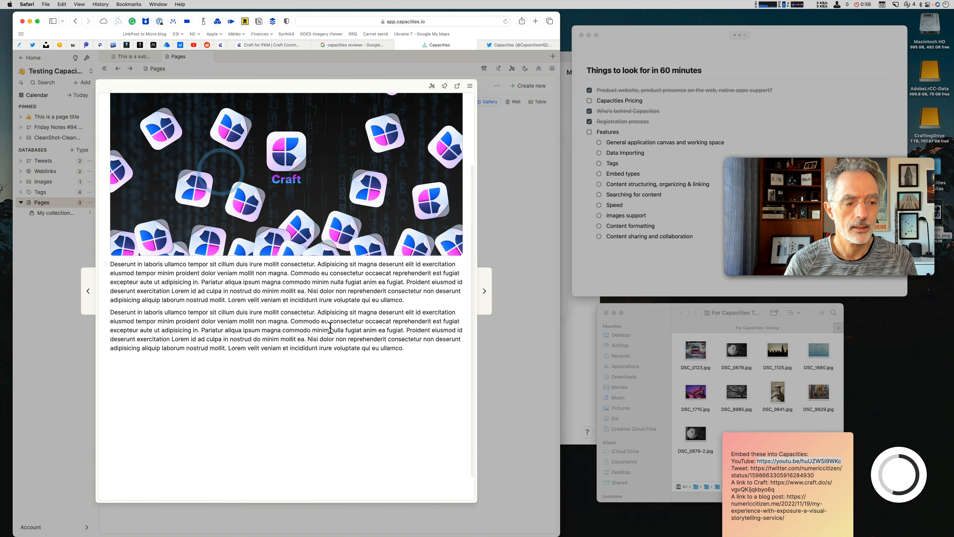
pyautogui.scroll(-5, 319, 402)
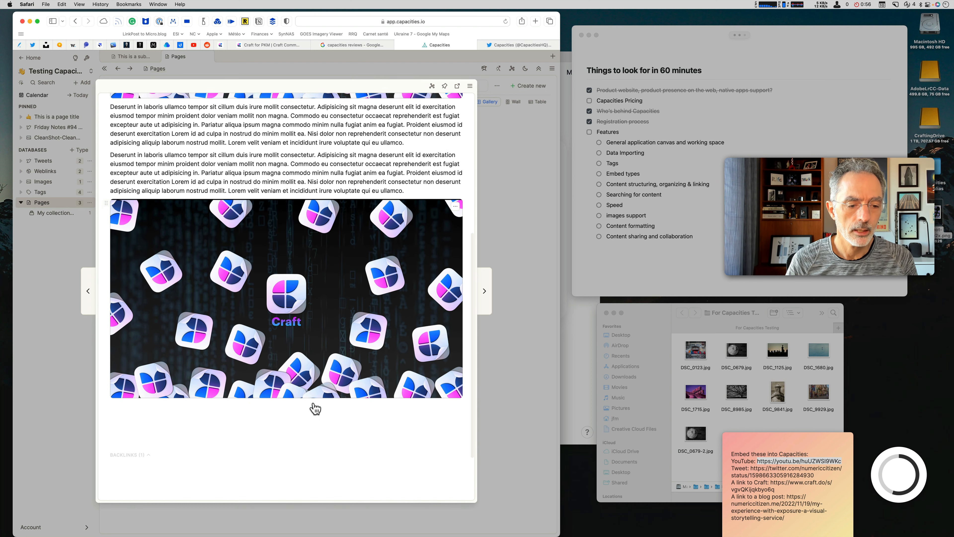
# Try the / and @ insertion triggers on the empty line below the second Craft image and clear them
pyautogui.click(184, 391)
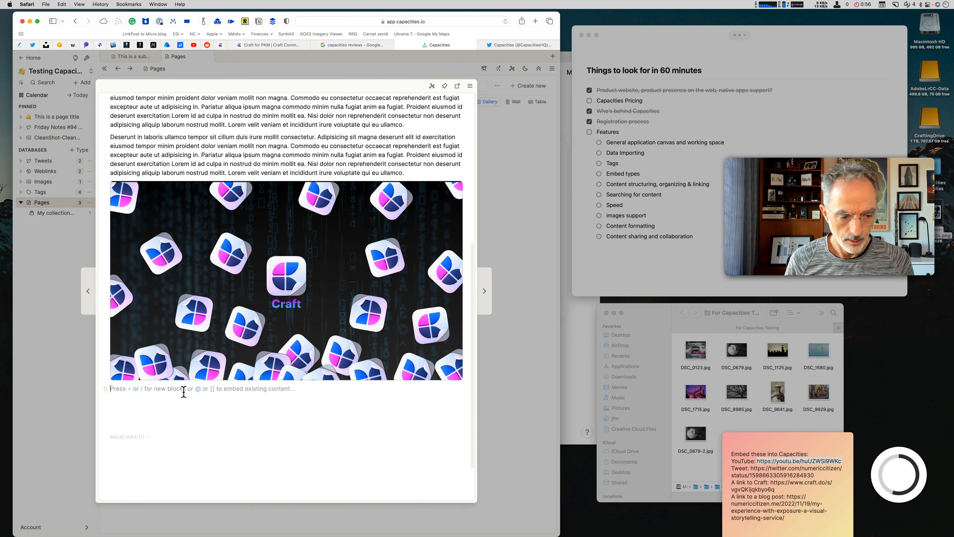
pyautogui.write('/')
pyautogui.press('BackSpace')
pyautogui.write('@')
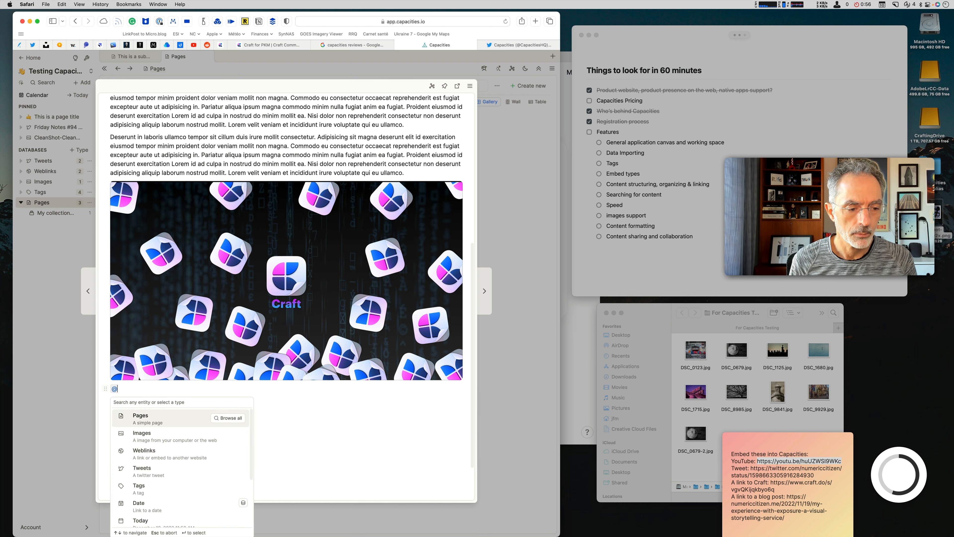
pyautogui.press('BackSpace')
# Try an inline # entry with the text "sdsd" and the @ trigger again below the second Craft image, clearing the line each time
pyautogui.write('#')
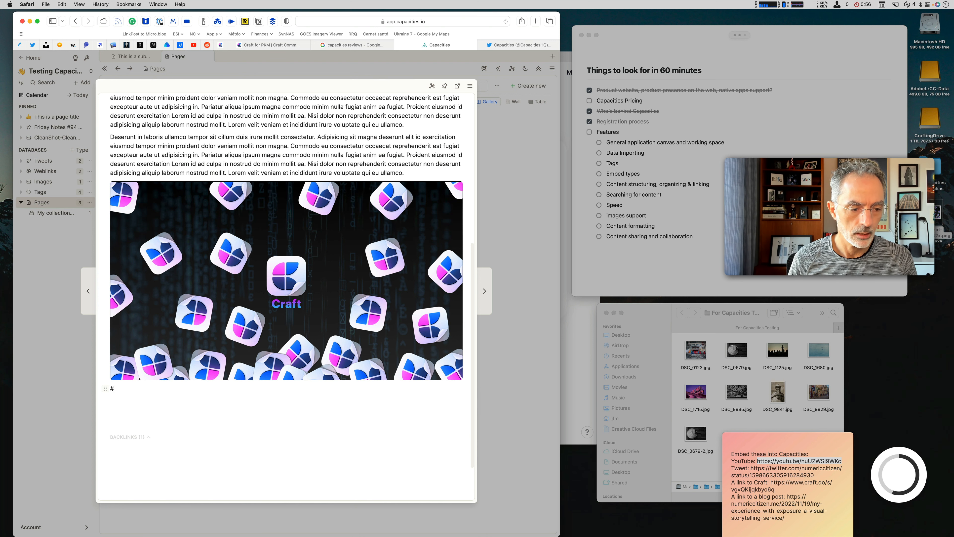
pyautogui.press('BackSpace')
pyautogui.write('#')
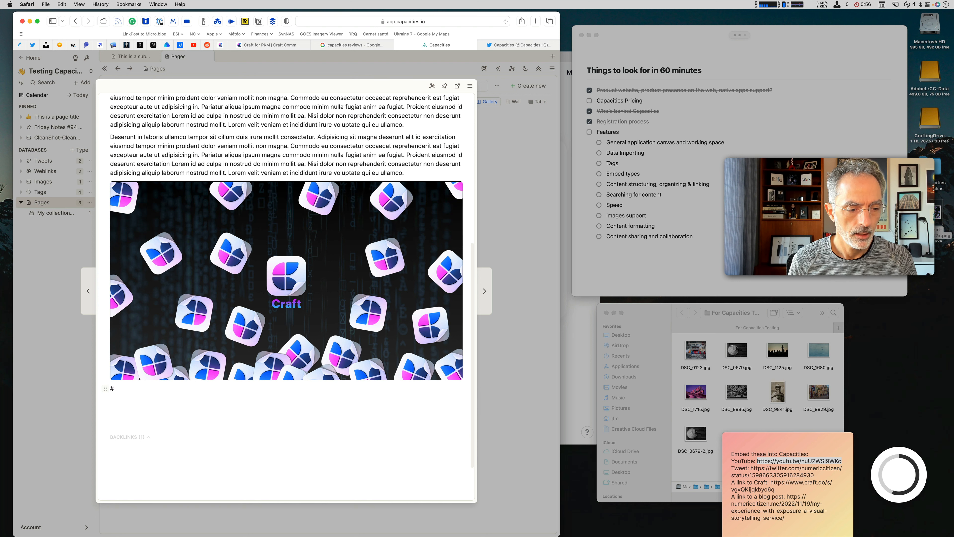
pyautogui.write('sdsd')
pyautogui.press('BackSpace')
pyautogui.press('BackSpace')
pyautogui.press('BackSpace')
pyautogui.press('BackSpace')
pyautogui.press('BackSpace')
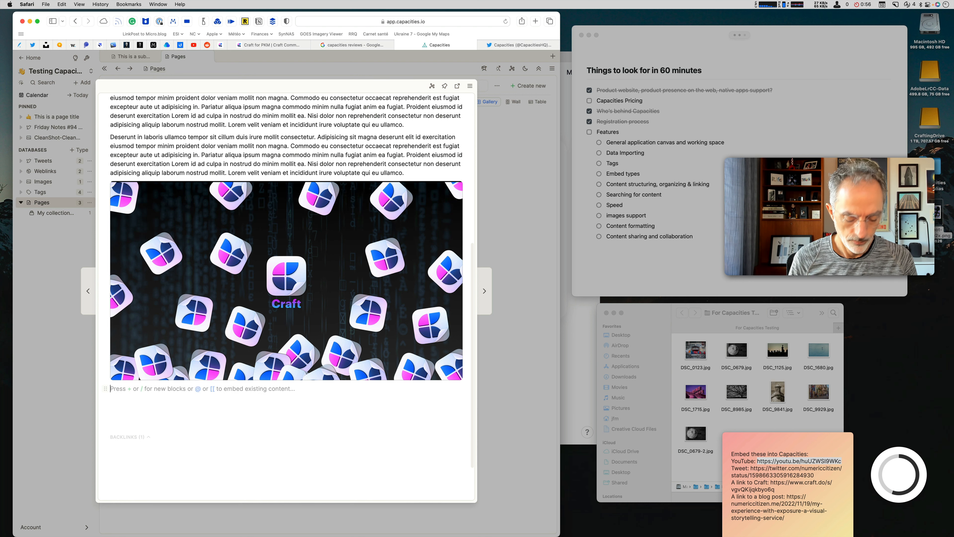
pyautogui.write('@')
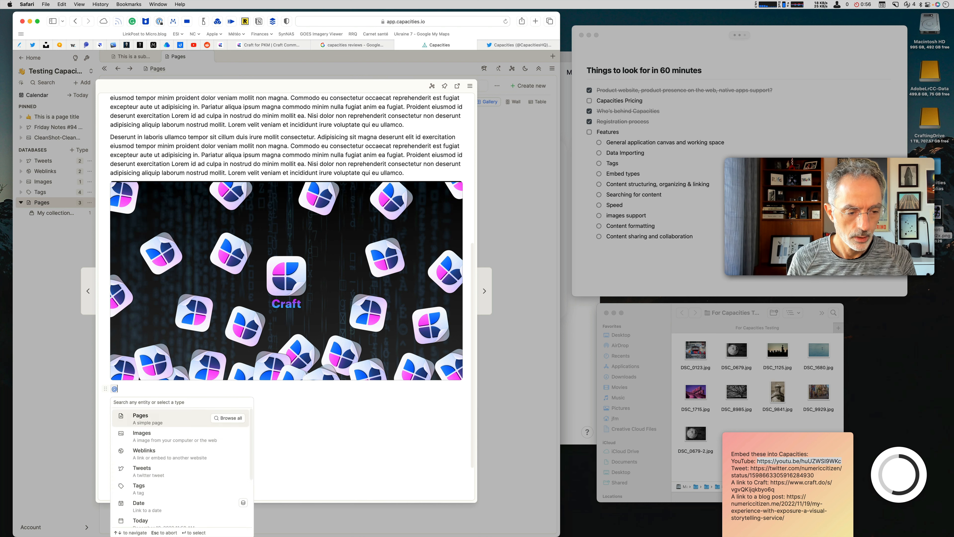
pyautogui.press('BackSpace')
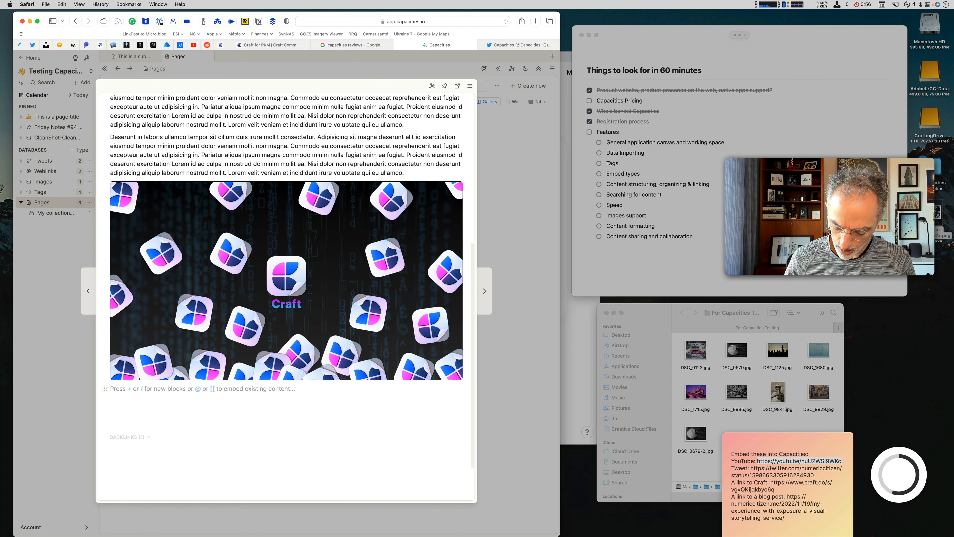
pyautogui.write('[[')
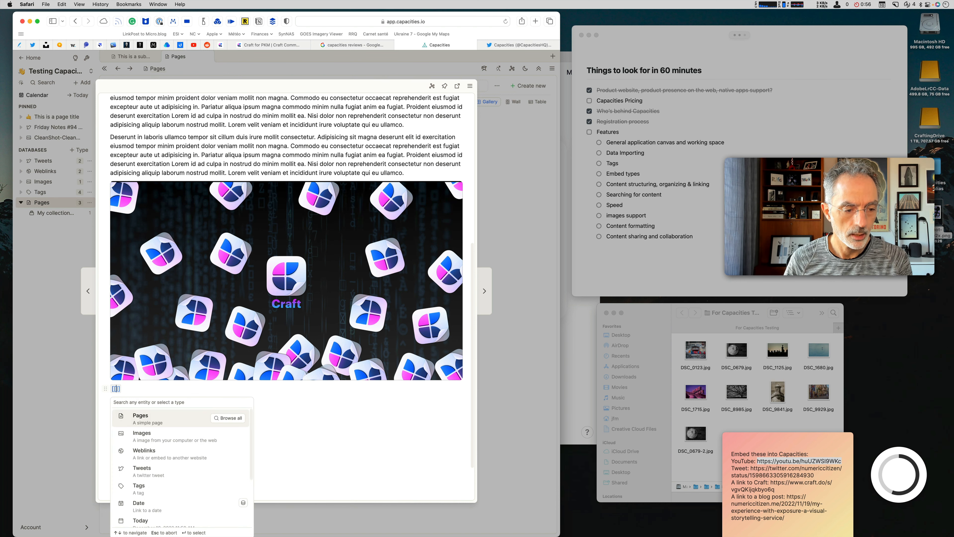
pyautogui.press('Down')
pyautogui.press('Down')
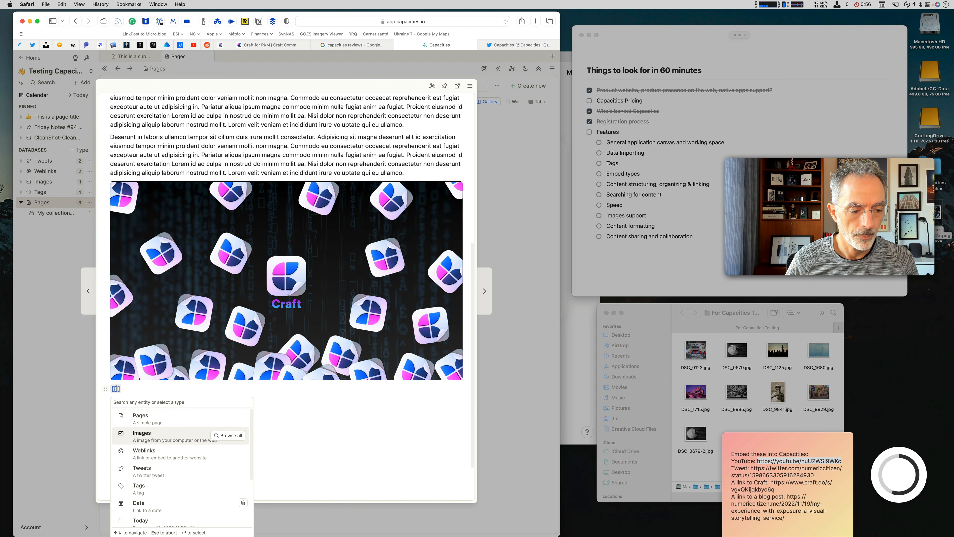
pyautogui.press('Return')
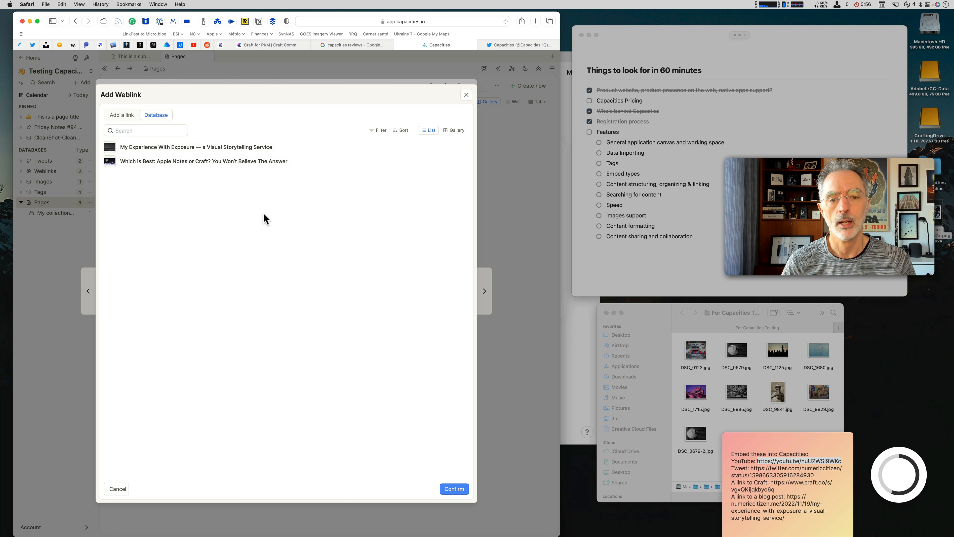
pyautogui.click(454, 131)
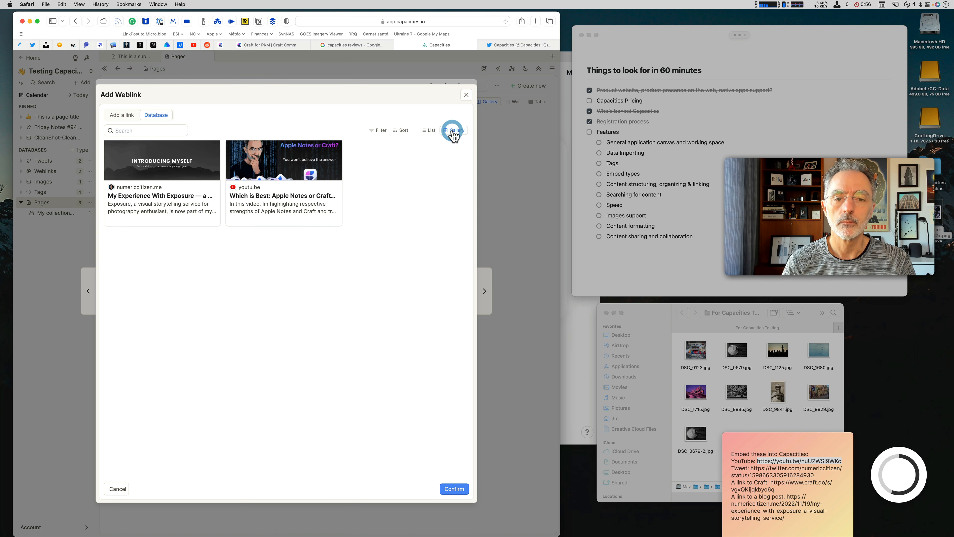
pyautogui.click(428, 130)
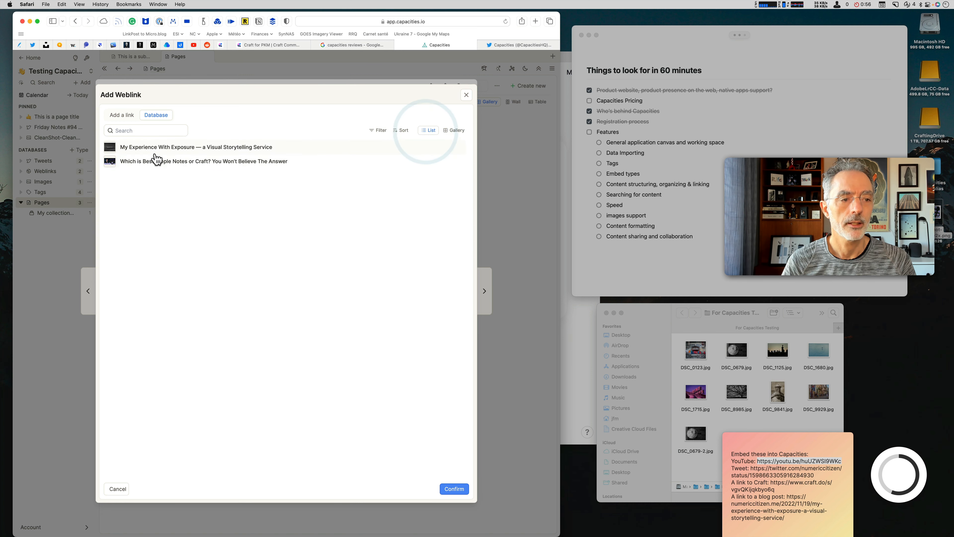
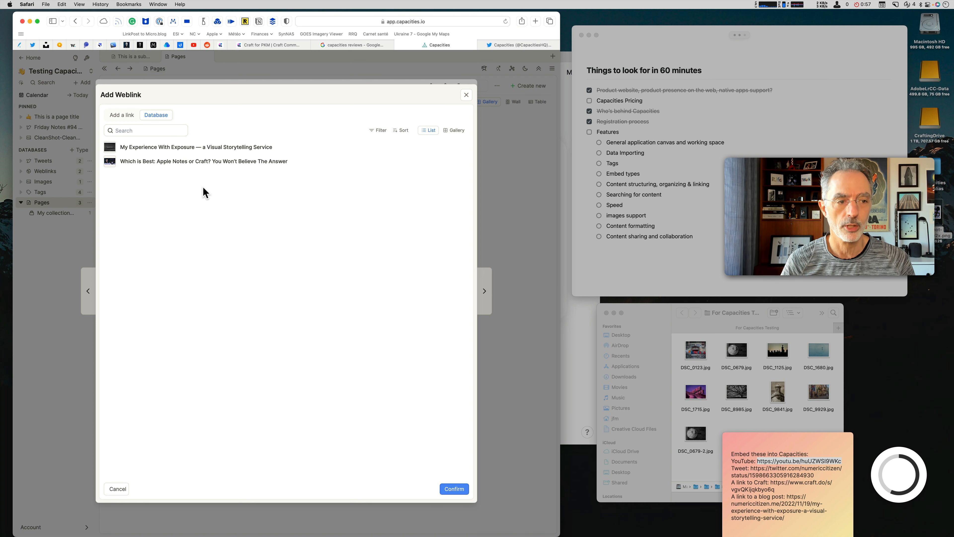
pyautogui.click(124, 116)
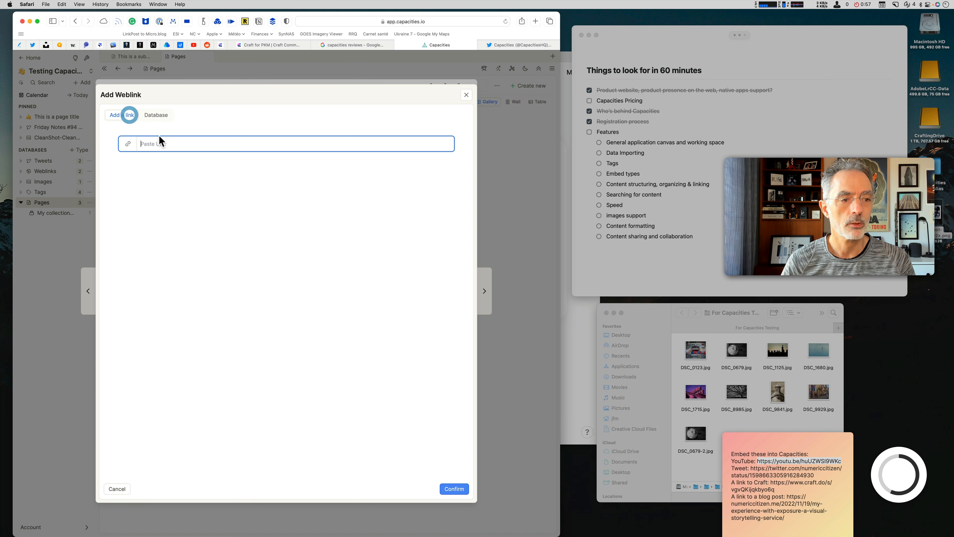
pyautogui.write('https://www.apple.com')
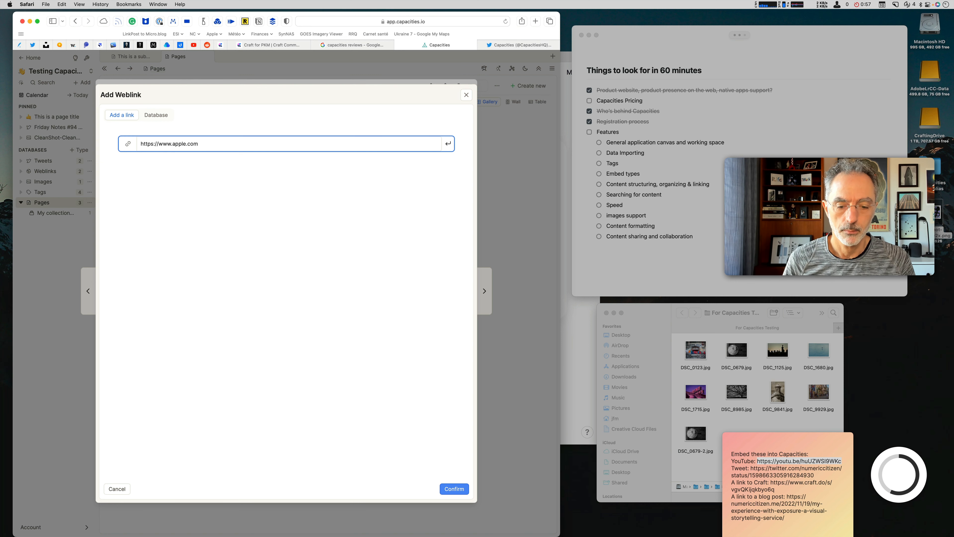
pyautogui.click(454, 488)
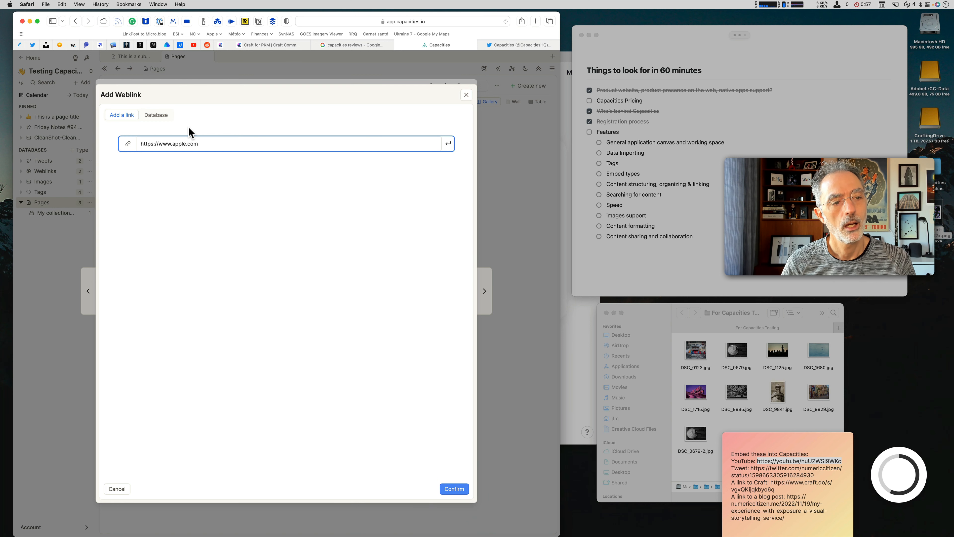
pyautogui.click(458, 488)
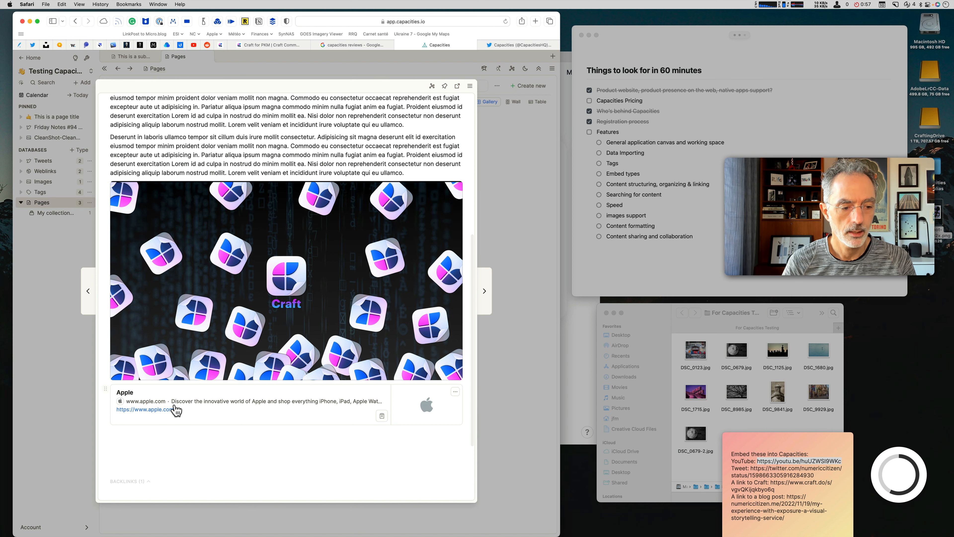
# Leave the page preview and display the Weblinks database as a table
pyautogui.click(189, 428)
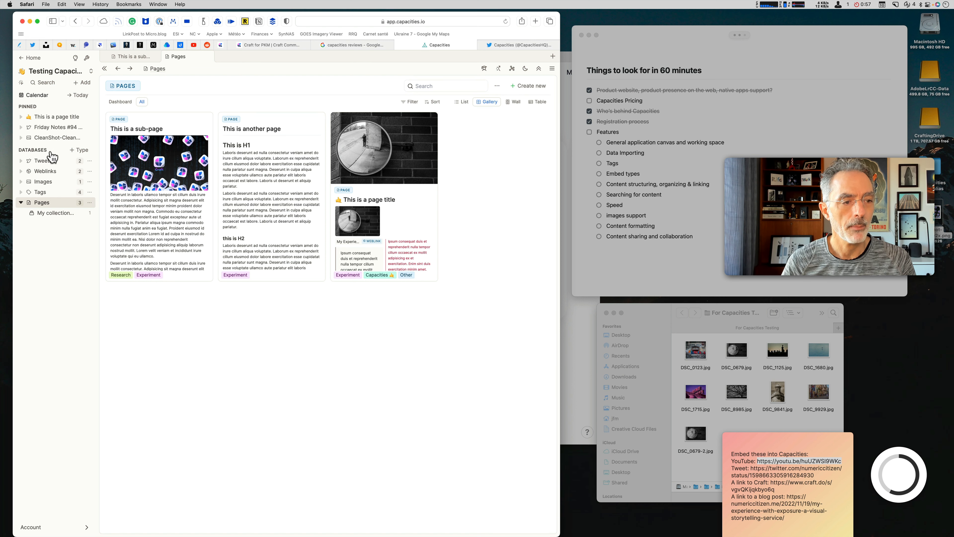
pyautogui.click(52, 171)
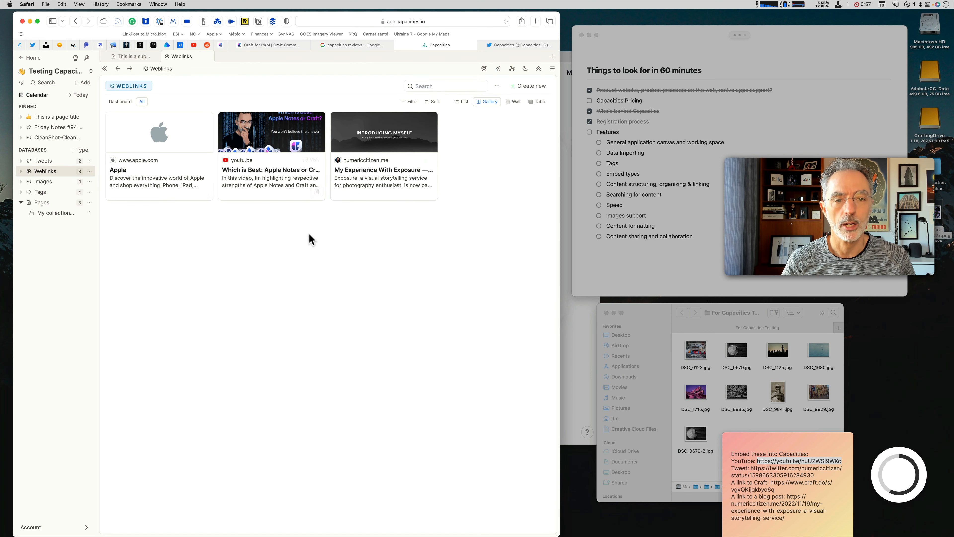
pyautogui.click(206, 120)
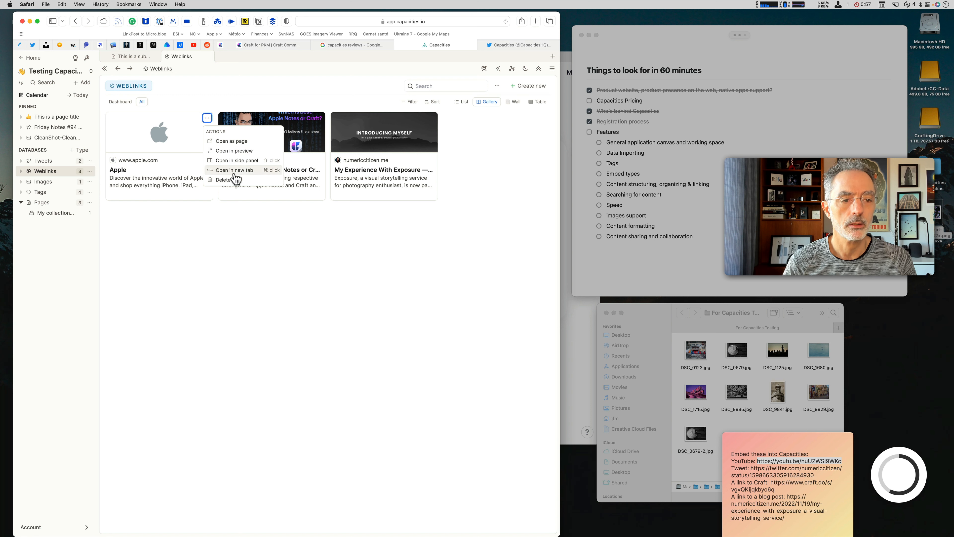
pyautogui.click(235, 226)
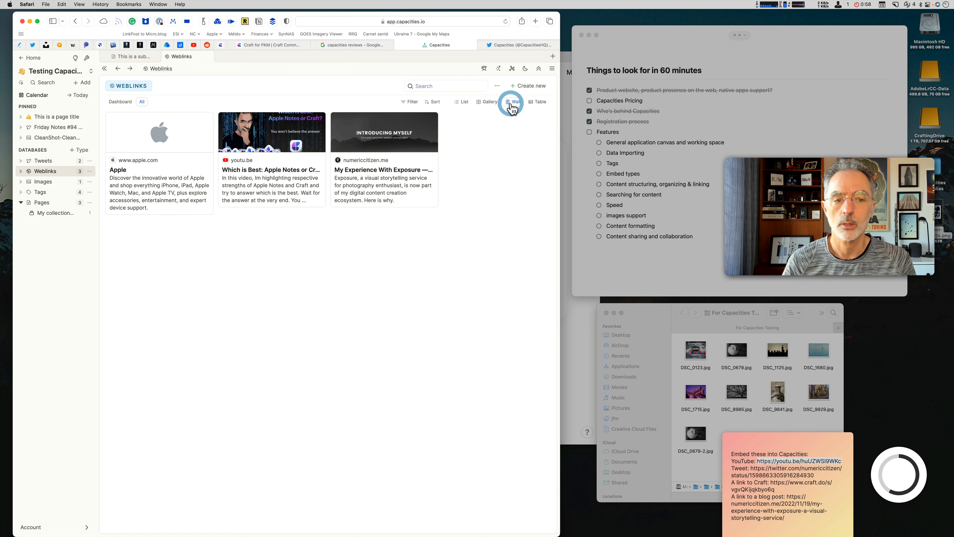
pyautogui.click(539, 103)
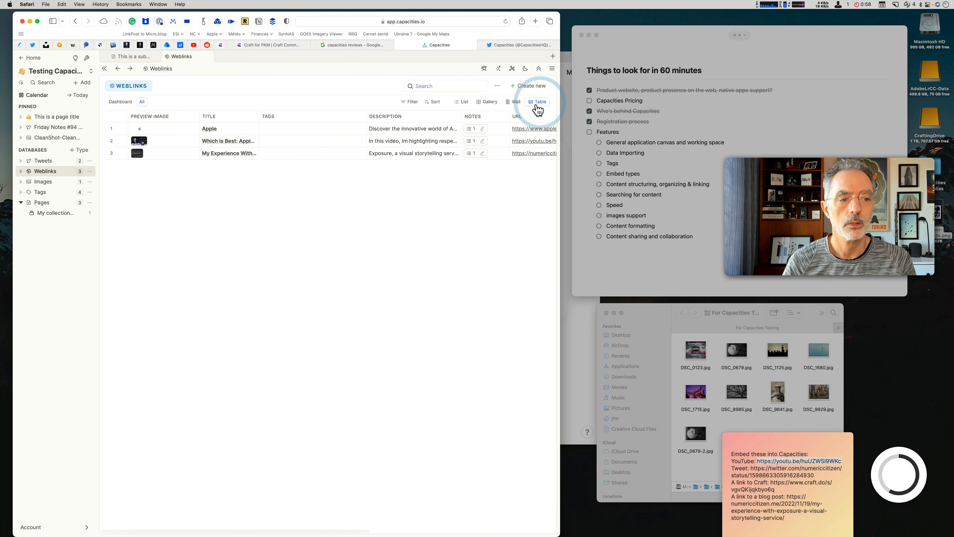
# Open the Apple weblink's notes from the table and enter "This is the main website for Apple."
pyautogui.hscroll(5, 436, 130)
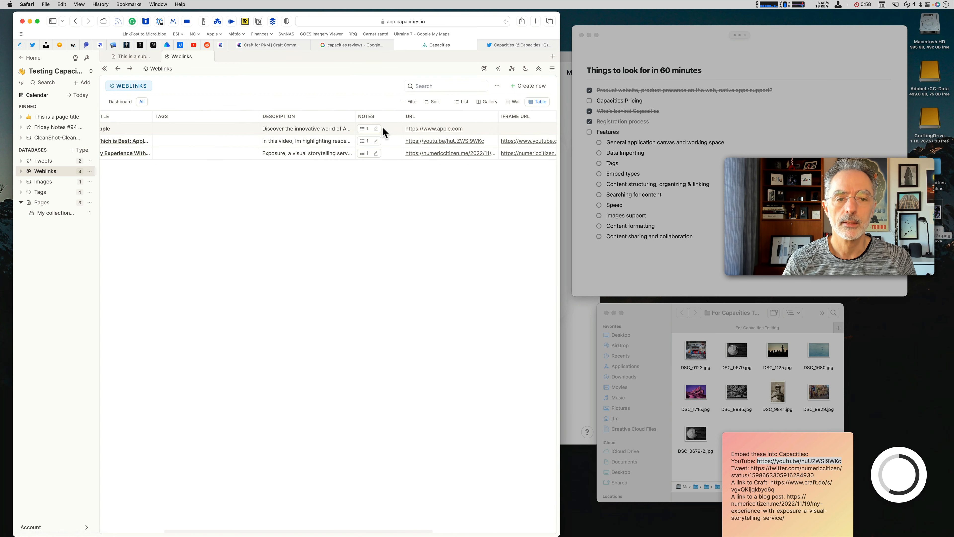
pyautogui.click(376, 130)
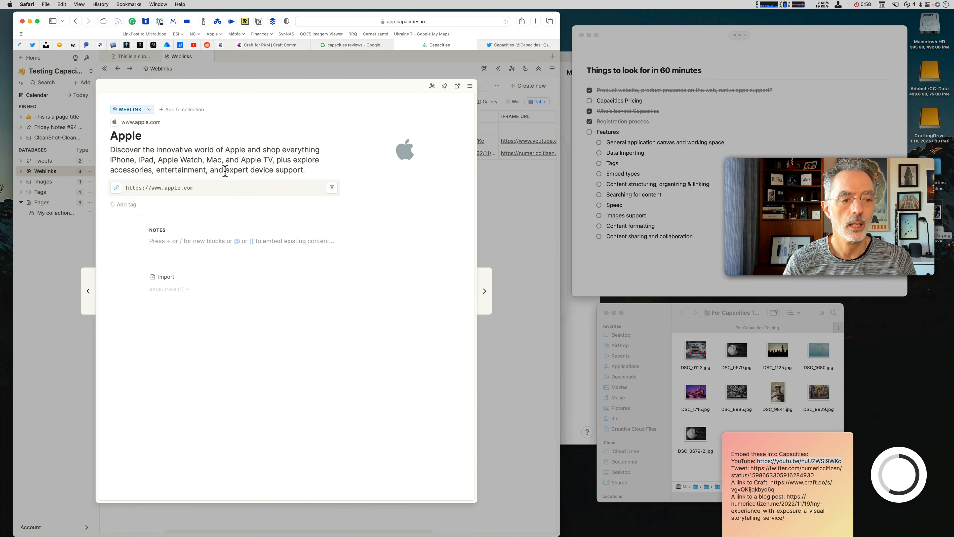
pyautogui.click(159, 240)
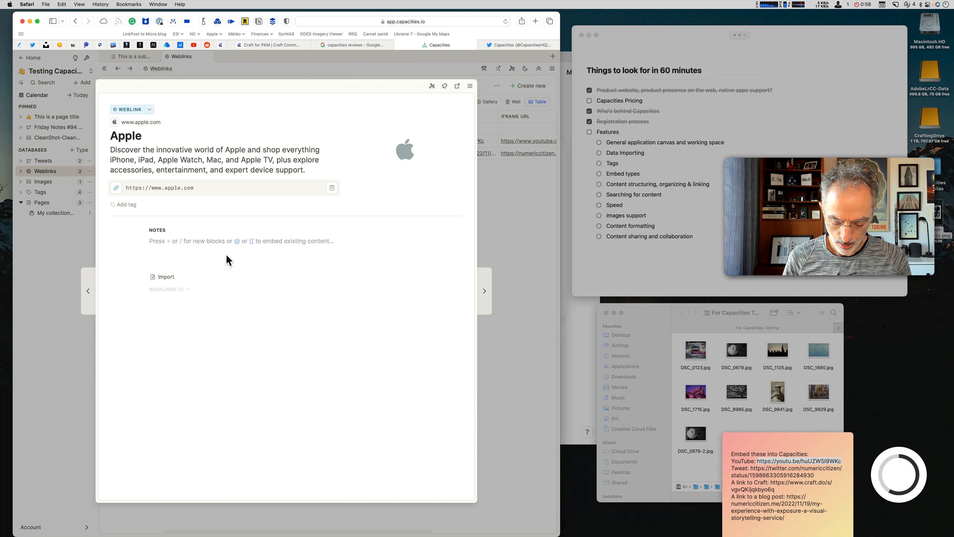
pyautogui.write('This is the main website for Apple.')
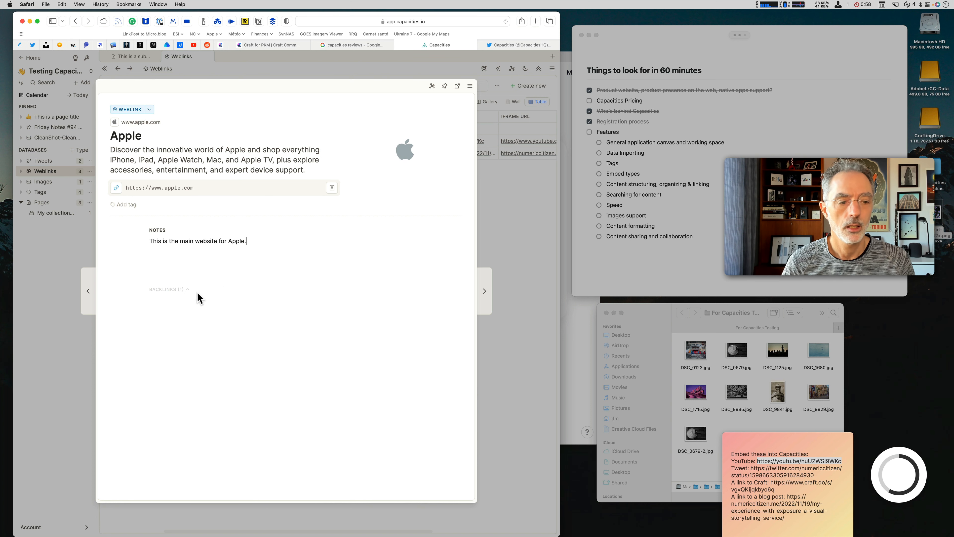
# Examine the Apple weblink's backlinks, including the full content of the linking sub-page, and return to the Weblinks table
pyautogui.click(166, 289)
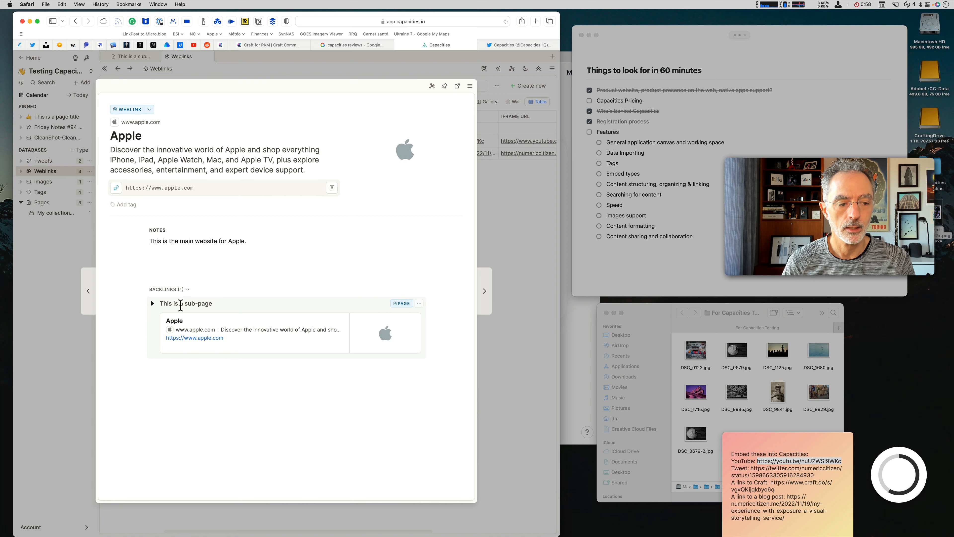
pyautogui.click(152, 302)
pyautogui.scroll(-3, 238, 337)
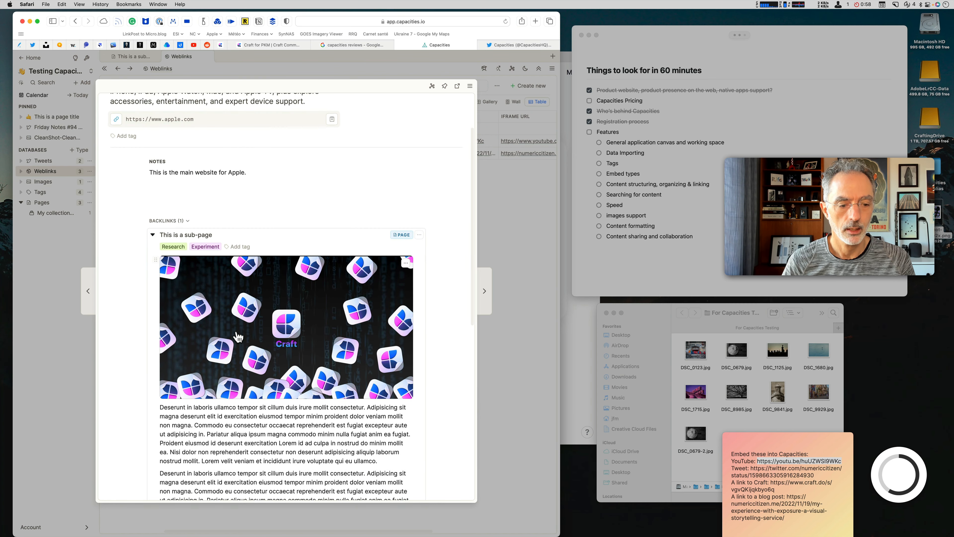
pyautogui.scroll(-10, 238, 336)
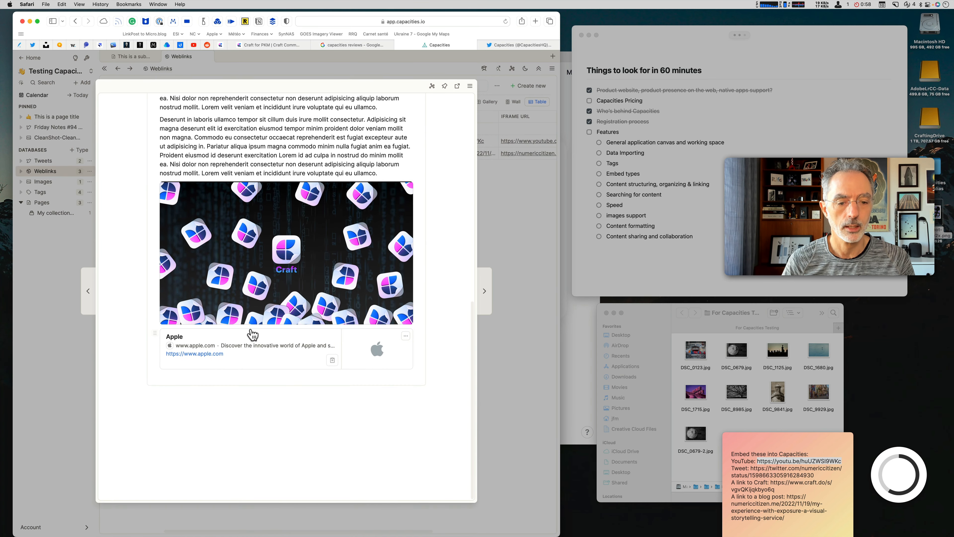
pyautogui.scroll(12, 253, 333)
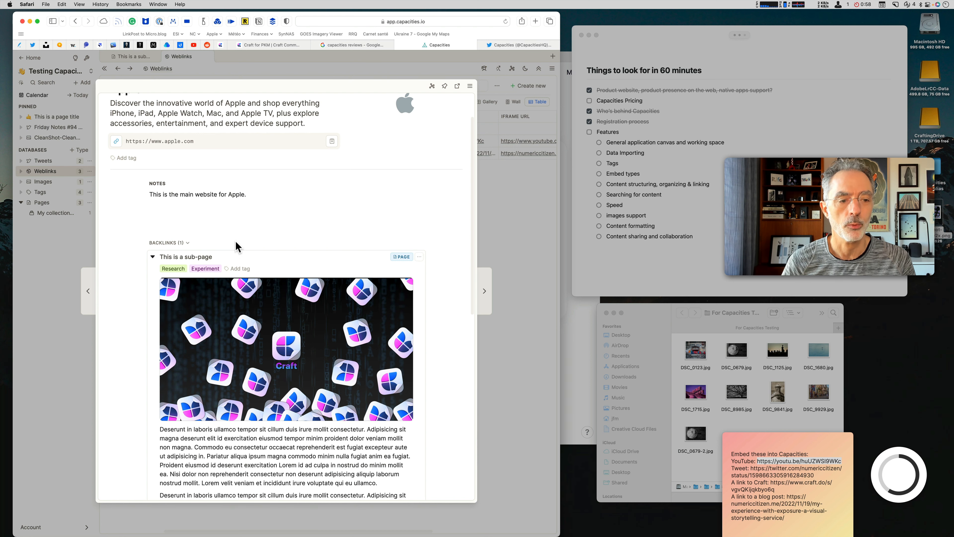
pyautogui.scroll(-10, 225, 256)
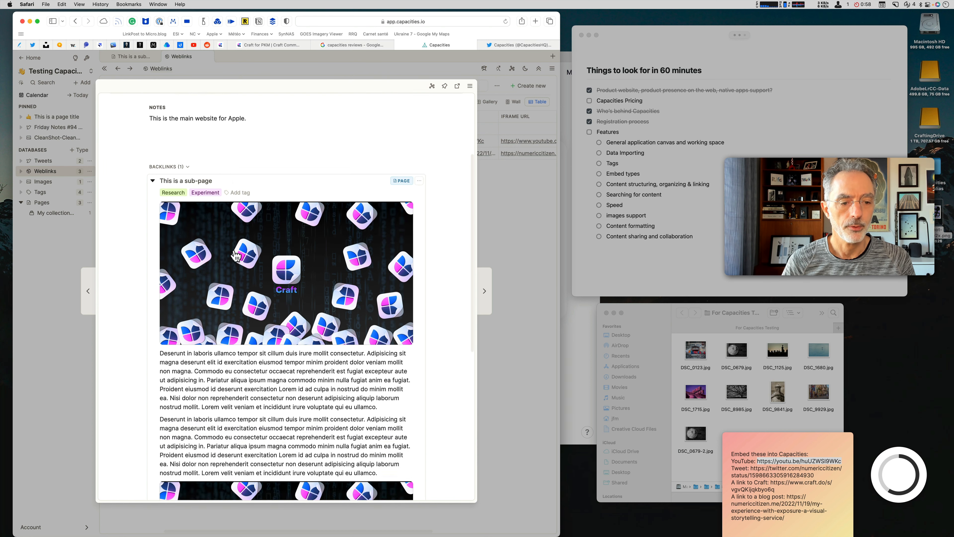
pyautogui.scroll(12, 248, 265)
pyautogui.scroll(2, 248, 267)
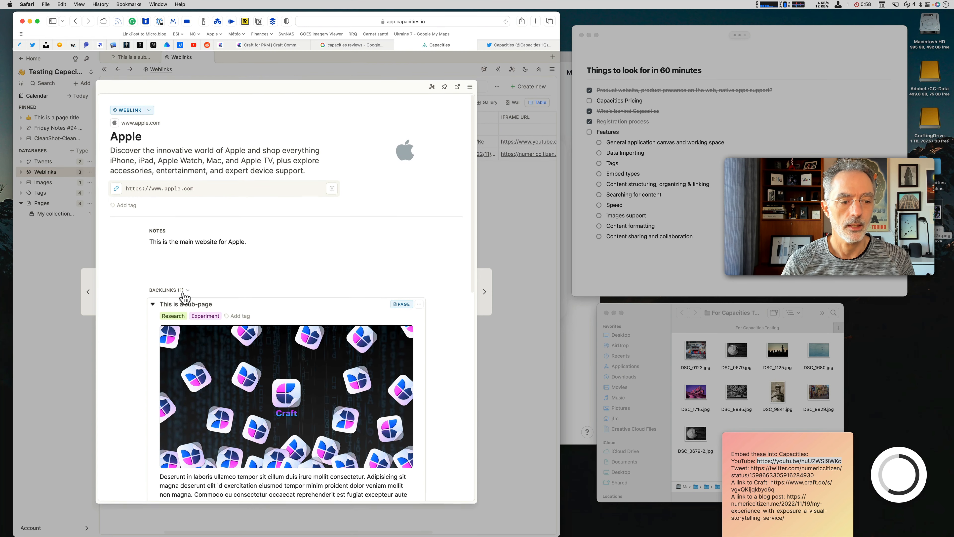
pyautogui.click(152, 303)
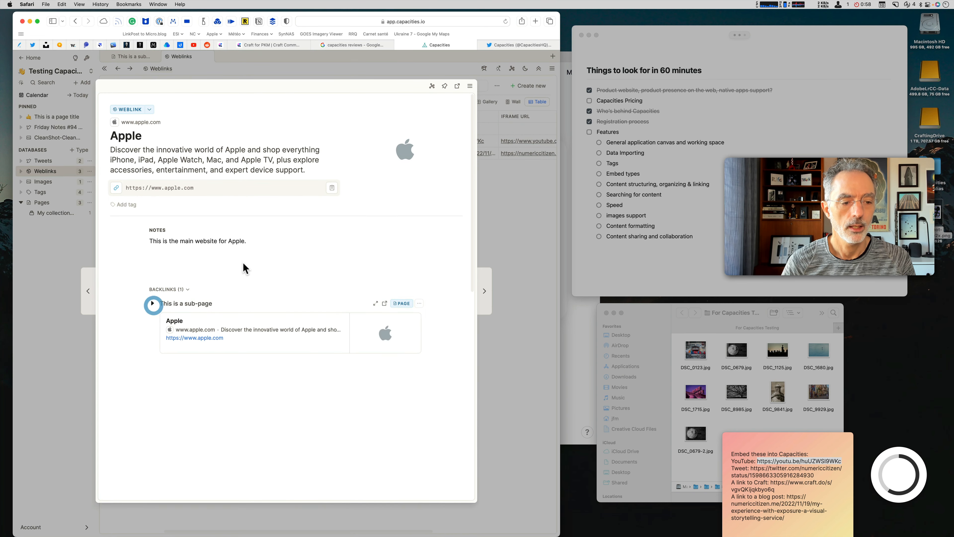
pyautogui.click(212, 252)
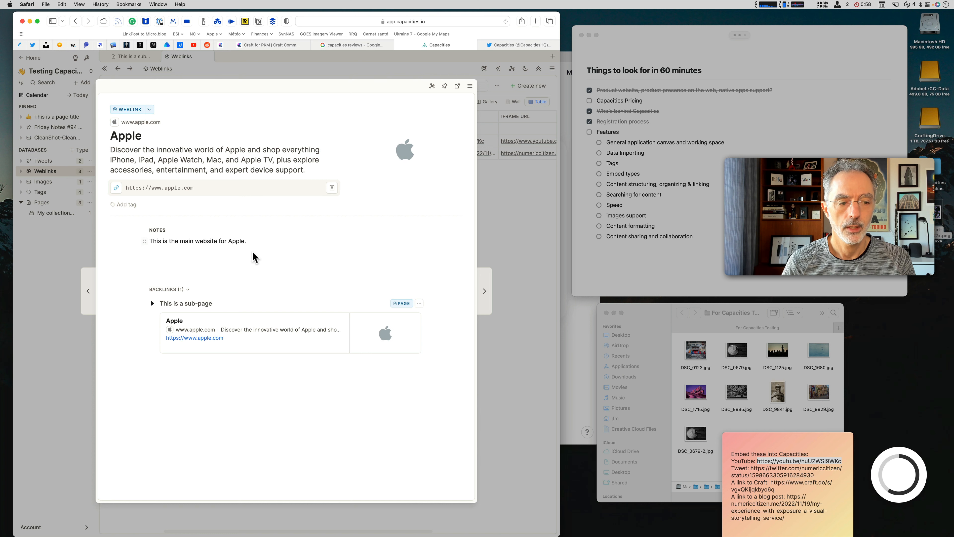
pyautogui.click(503, 228)
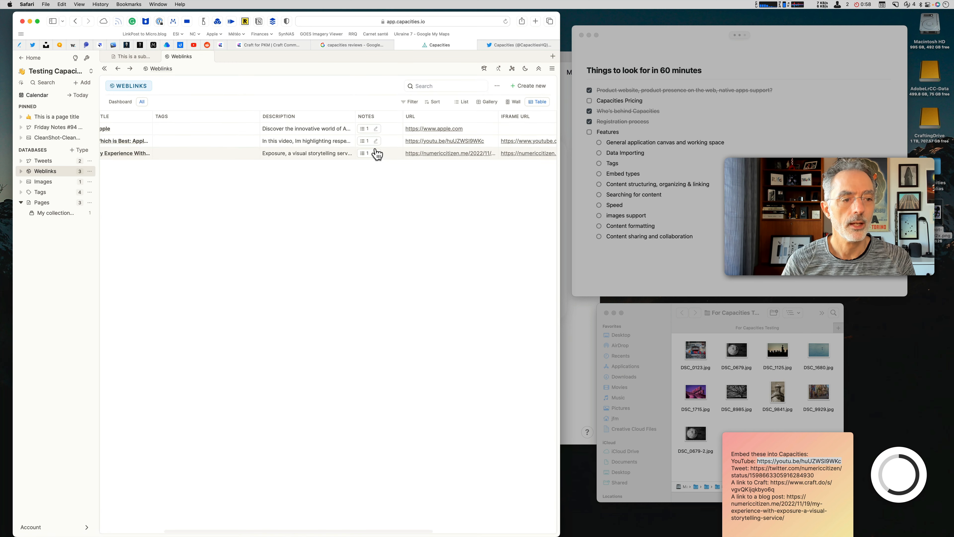
pyautogui.click(383, 129)
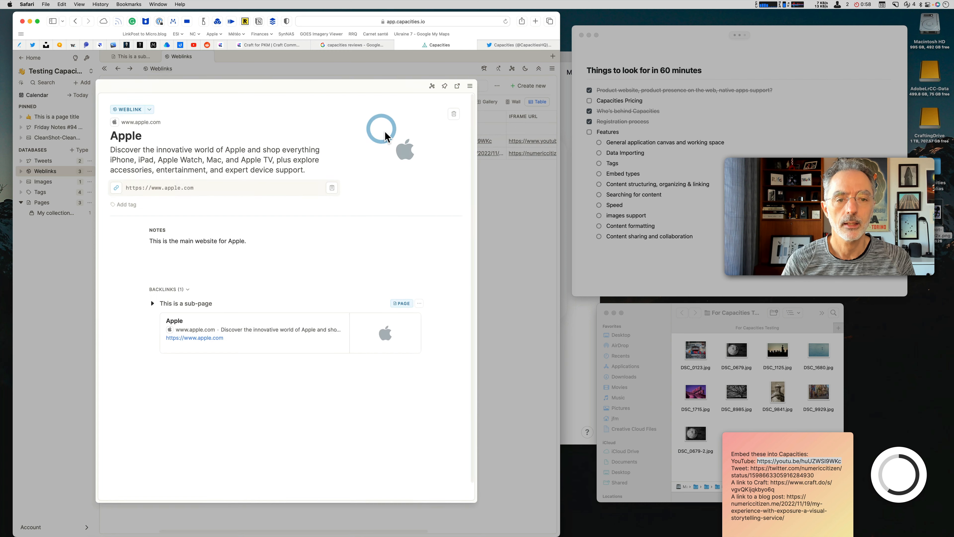
pyautogui.click(497, 188)
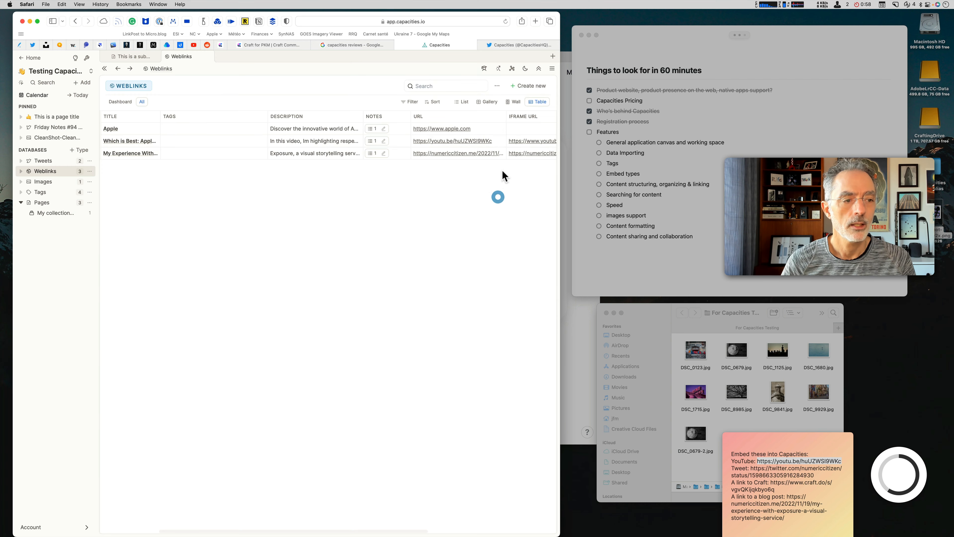
# Check the Apple embed at the end of the sub-page and look over the Tweets and Weblinks databases
pyautogui.click(60, 119)
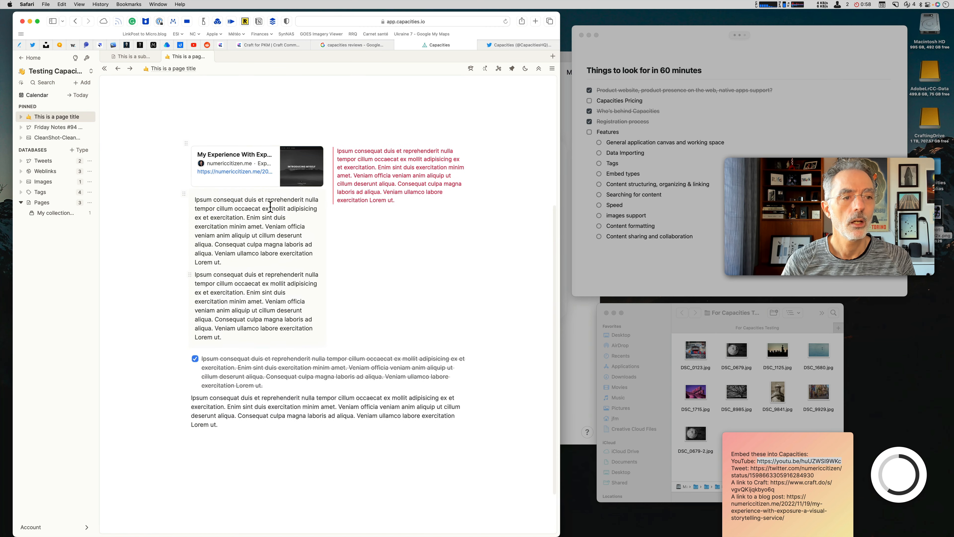
pyautogui.click(134, 57)
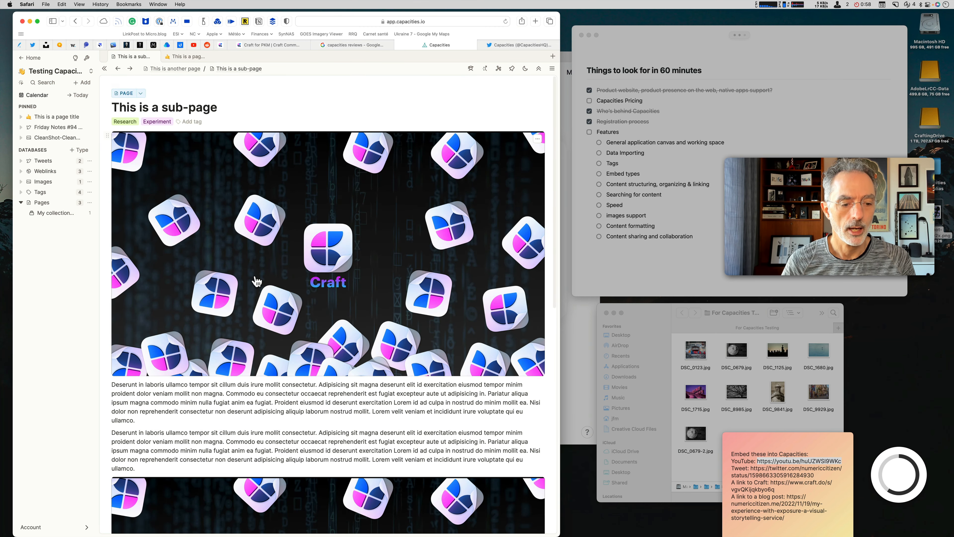
pyautogui.scroll(-10, 248, 288)
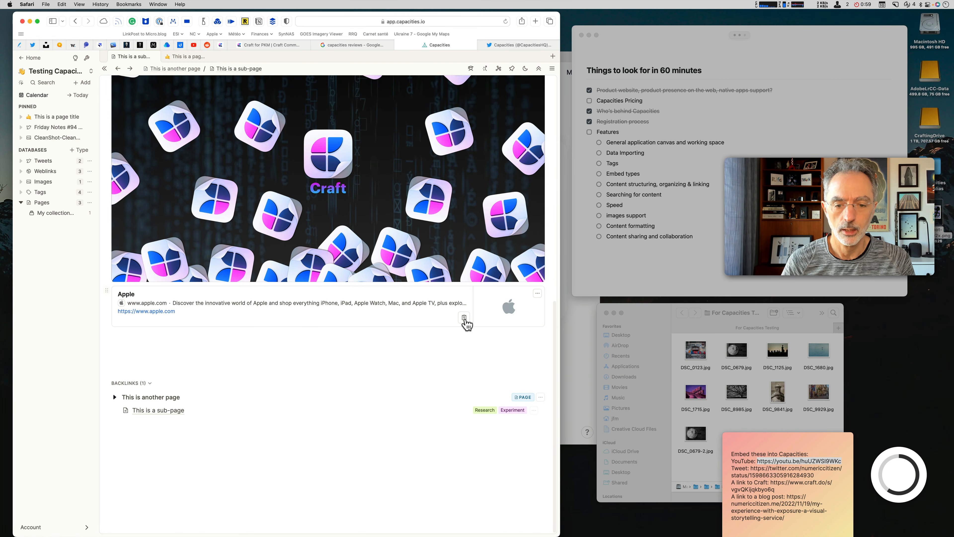
pyautogui.click(43, 161)
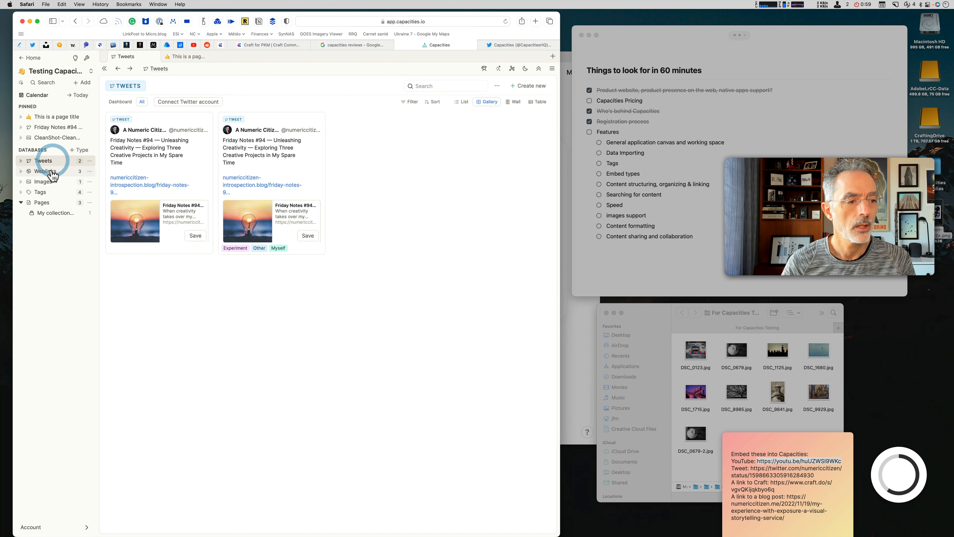
pyautogui.click(45, 171)
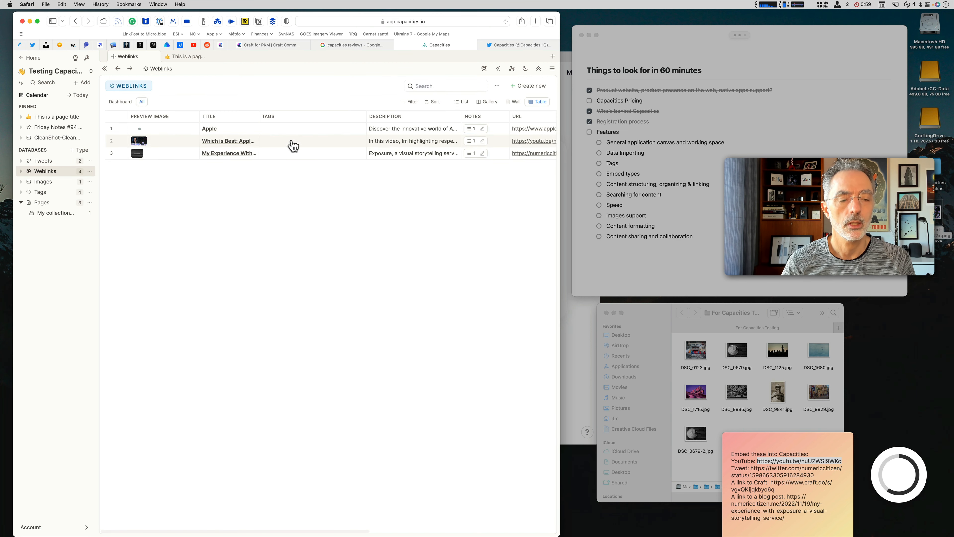
# Open the Apple weblink's entry from the Weblinks table
pyautogui.hscroll(2, 394, 136)
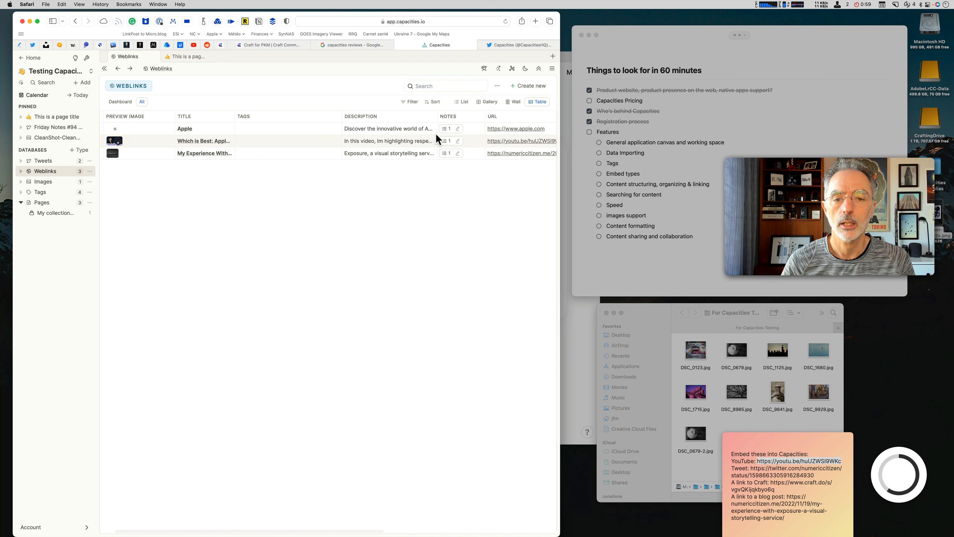
pyautogui.click(458, 129)
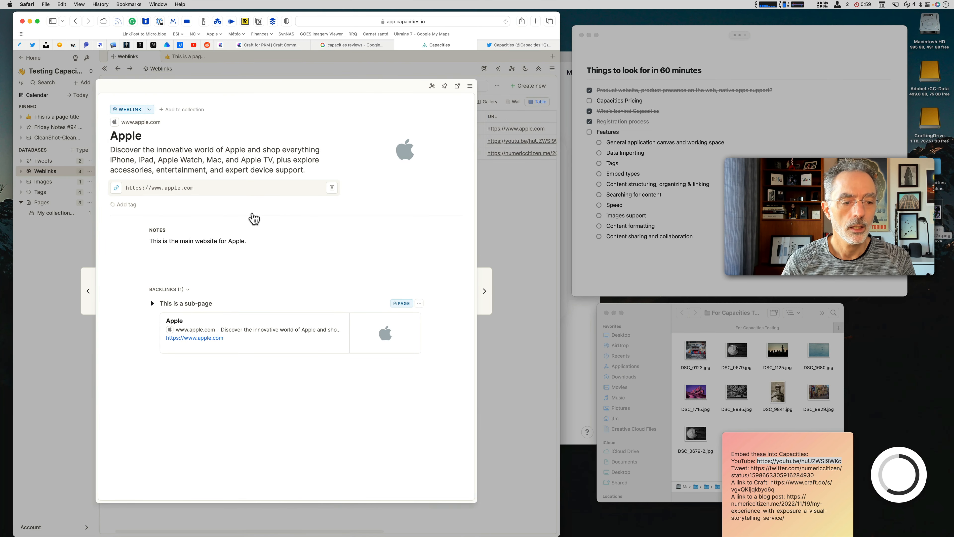
pyautogui.click(199, 252)
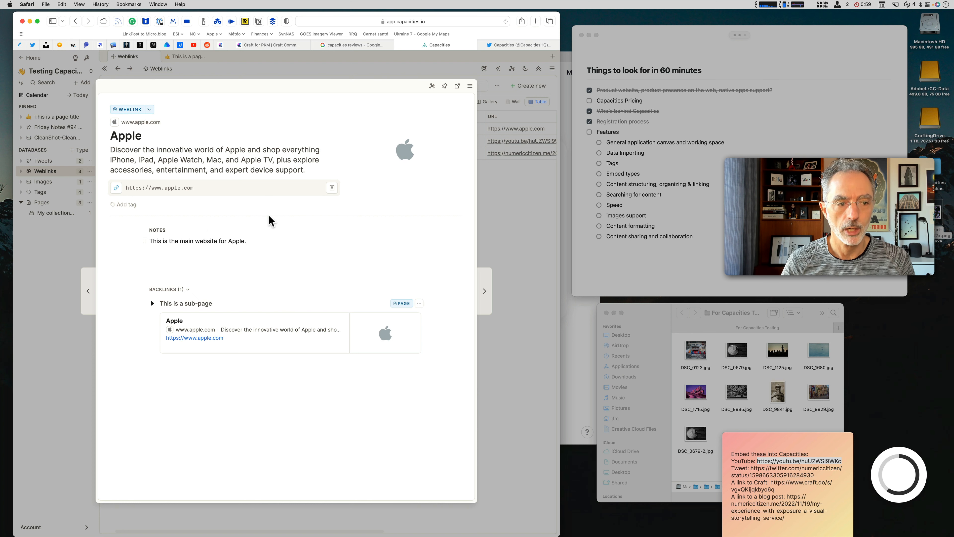
pyautogui.click(150, 109)
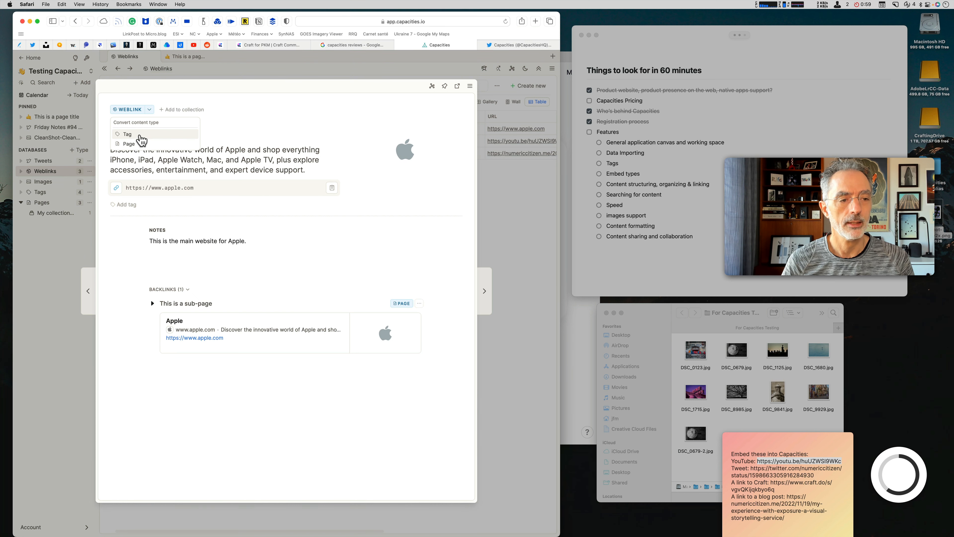
pyautogui.click(141, 136)
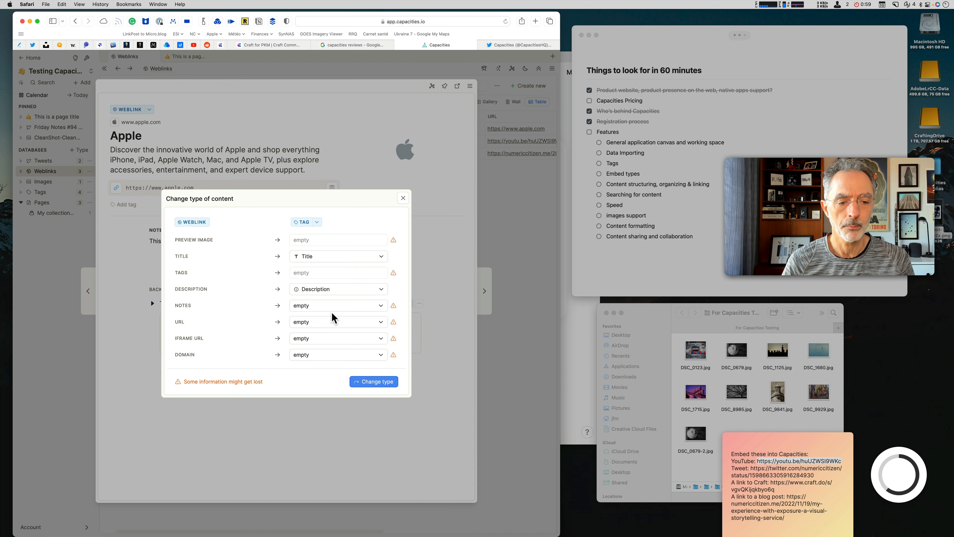
pyautogui.click(353, 305)
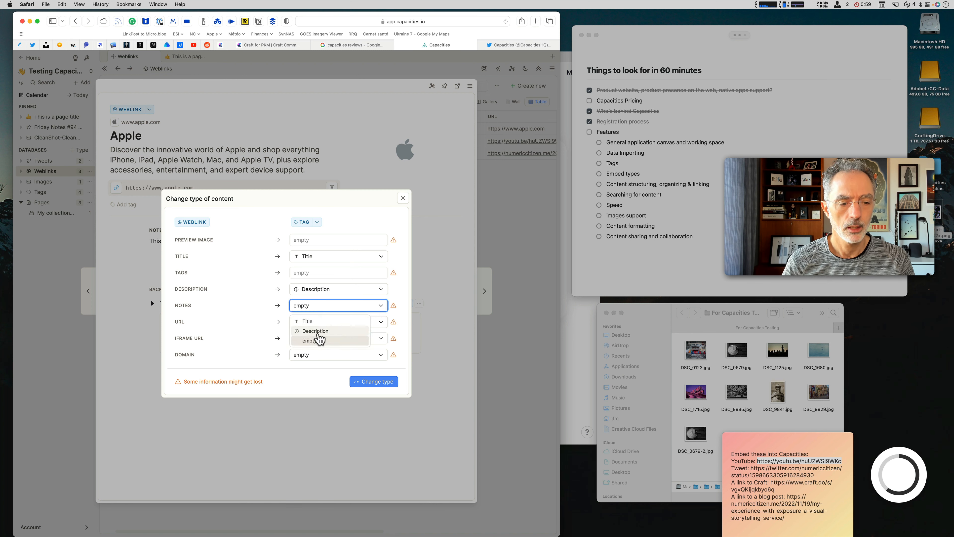
pyautogui.click(213, 302)
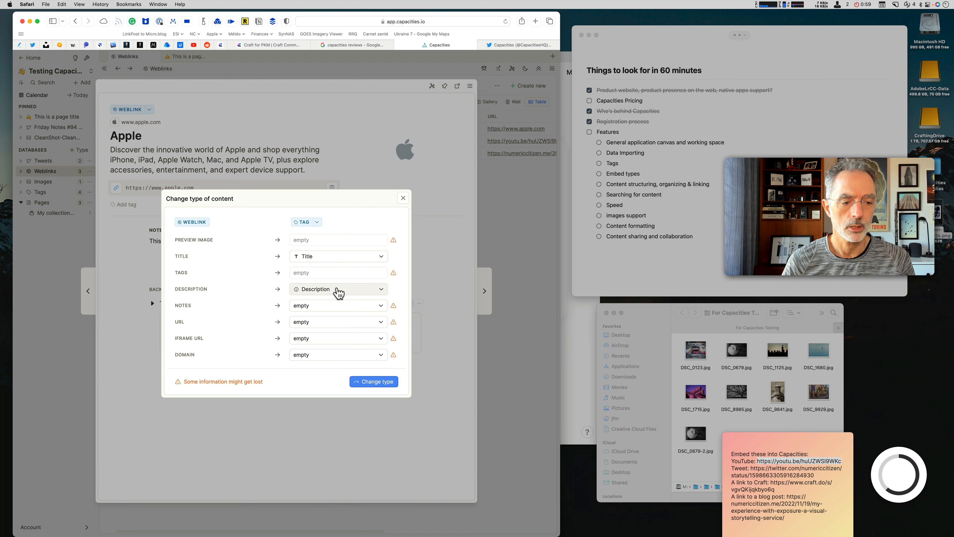
pyautogui.click(312, 305)
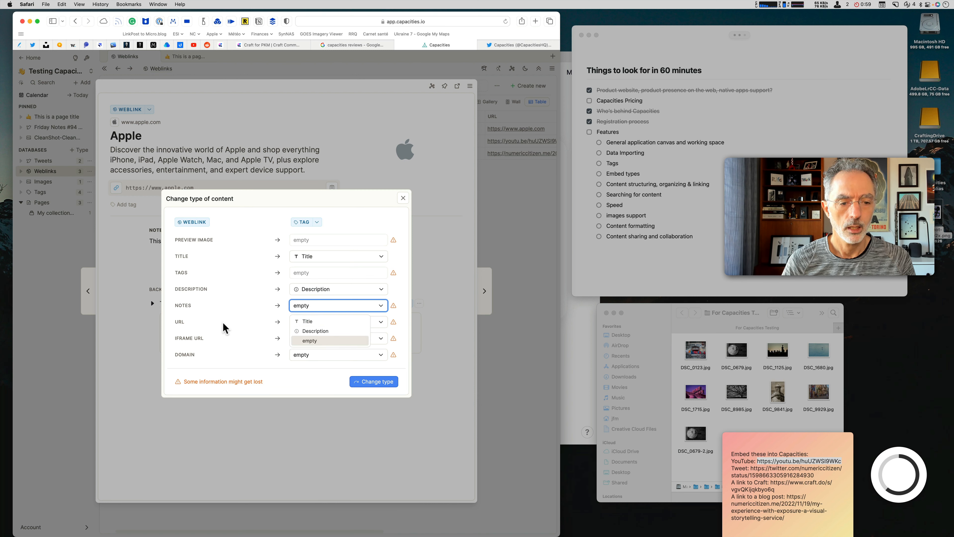
pyautogui.click(222, 303)
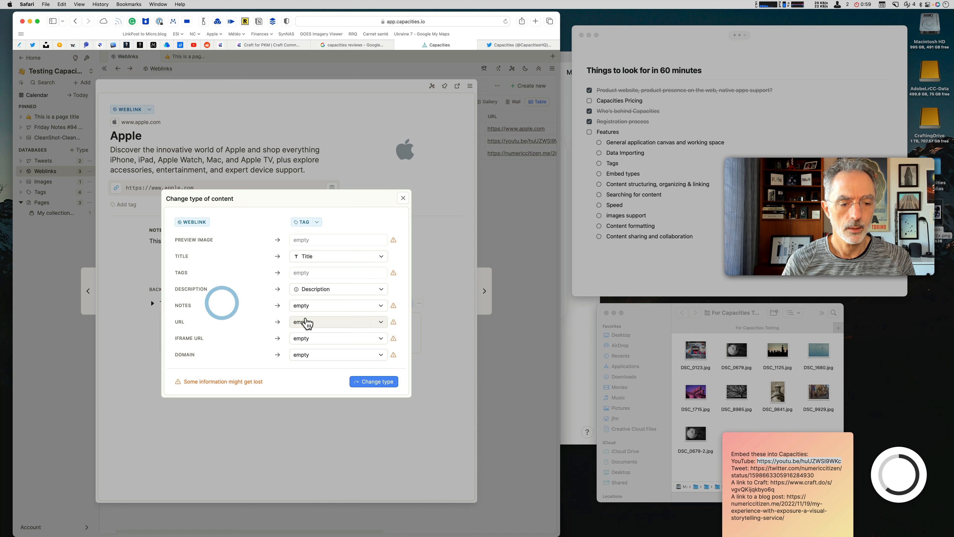
pyautogui.click(335, 324)
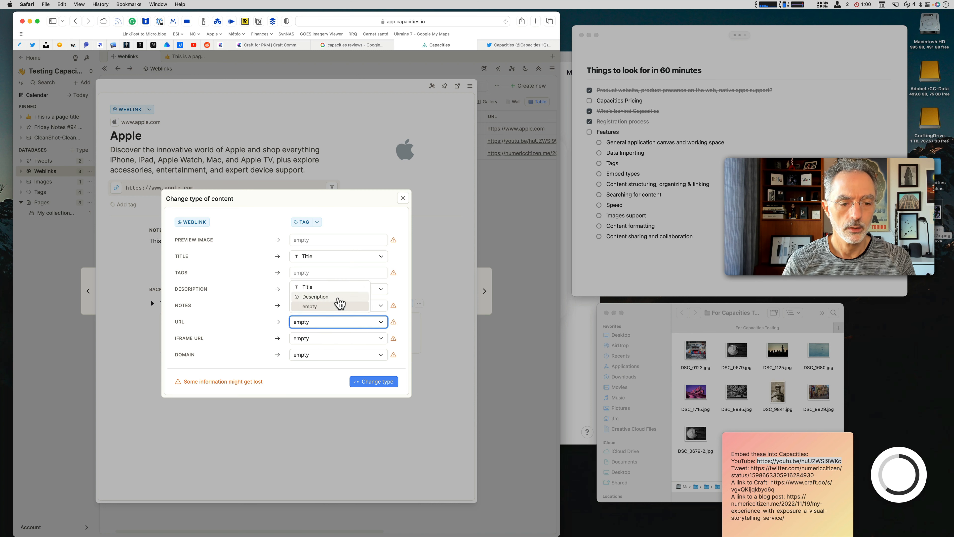
pyautogui.click(336, 297)
pyautogui.click(329, 306)
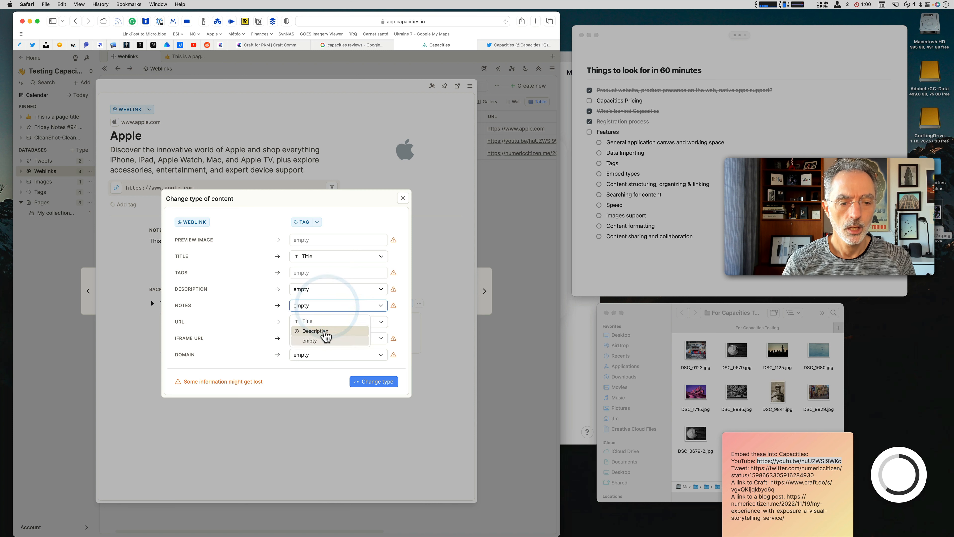
pyautogui.click(325, 331)
pyautogui.click(330, 289)
pyautogui.click(325, 315)
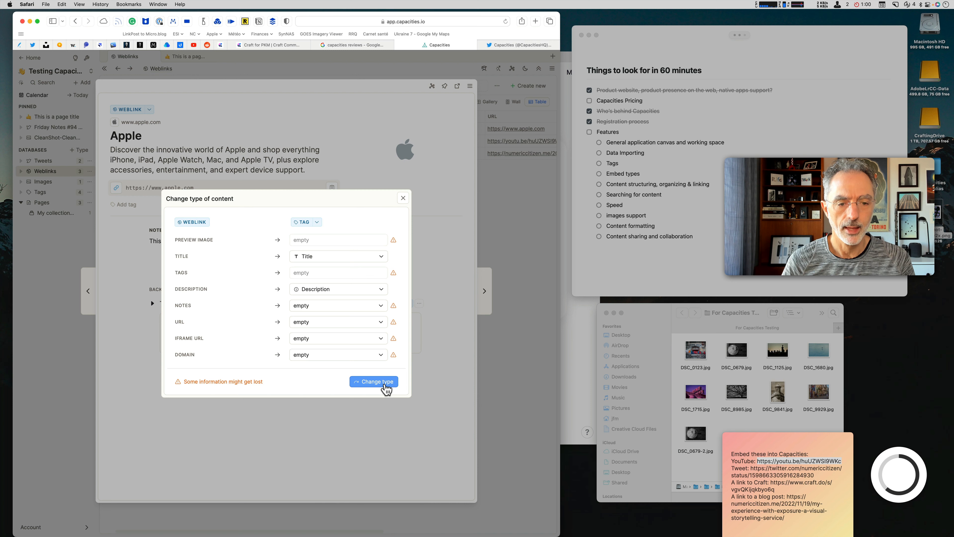
pyautogui.click(400, 199)
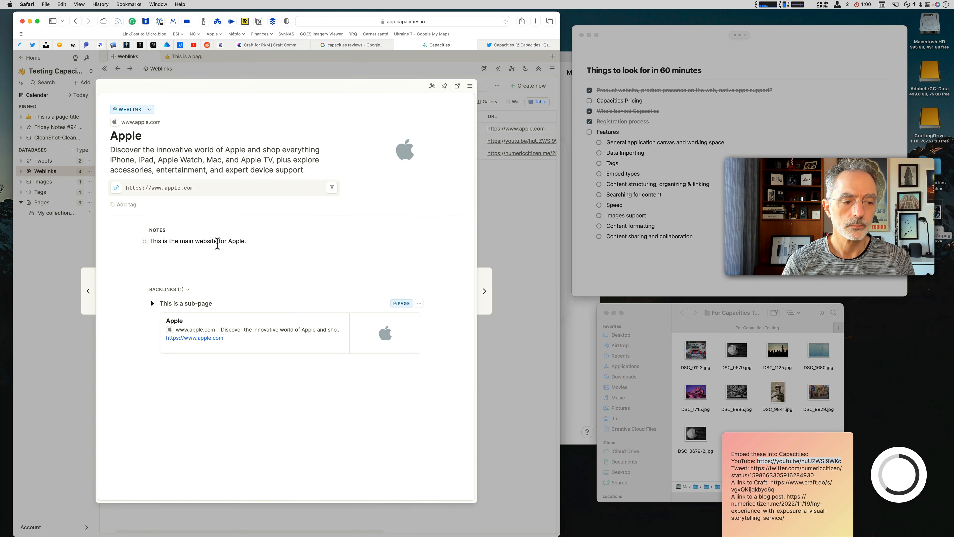
# Convert the Apple weblink to the Page content type with the proposed property mapping and leave its preview
pyautogui.click(150, 109)
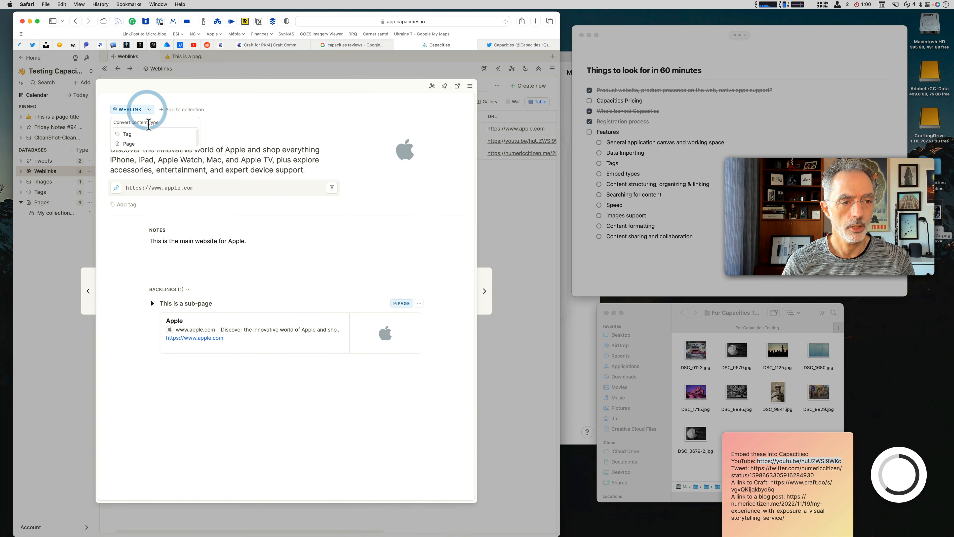
pyautogui.click(131, 144)
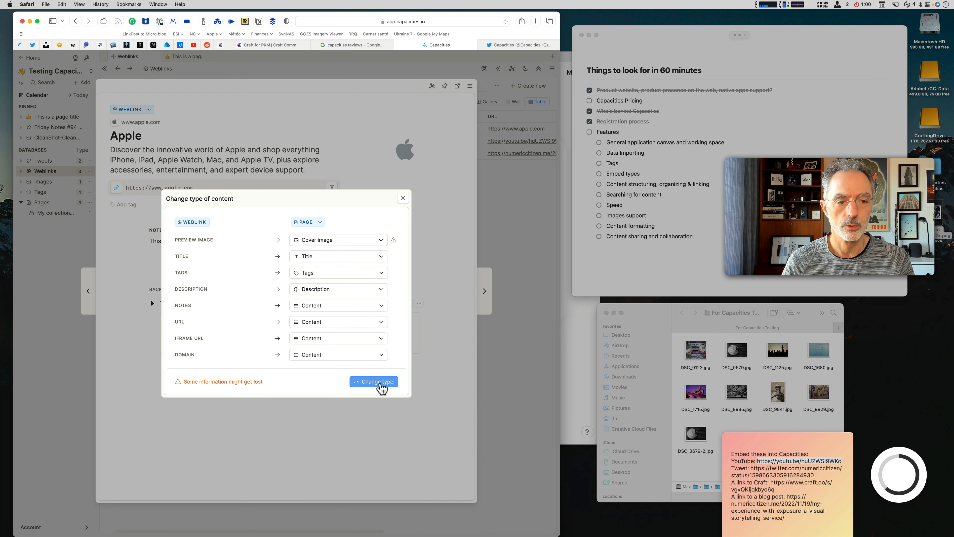
pyautogui.click(378, 381)
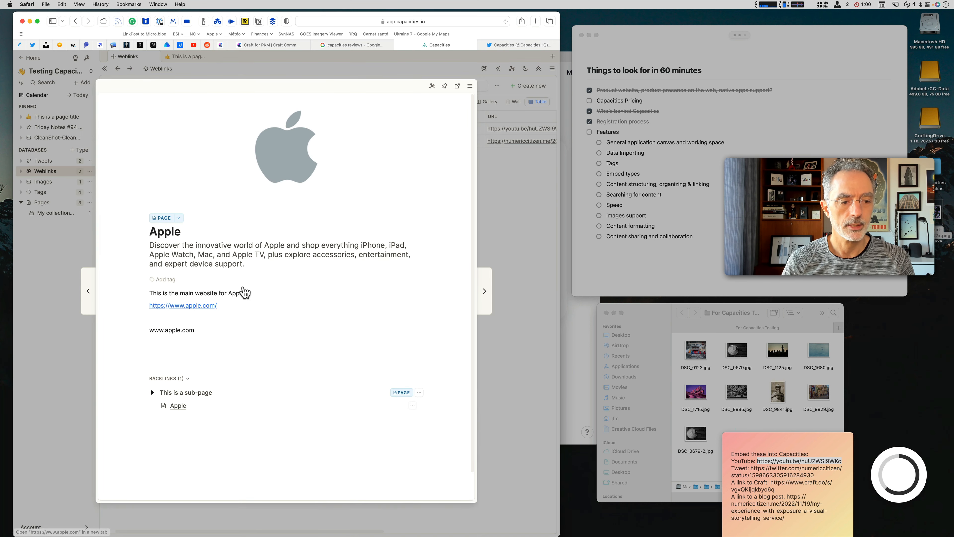
pyautogui.click(252, 292)
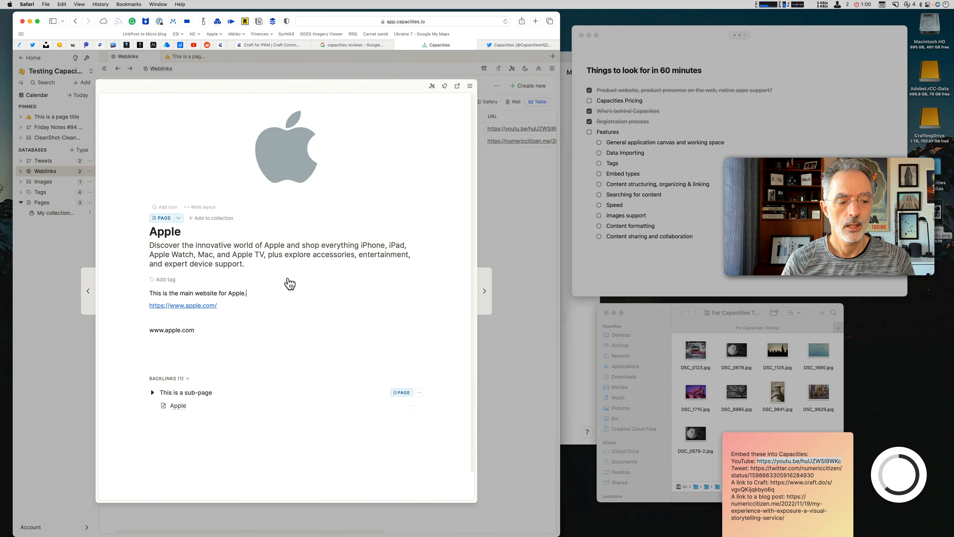
pyautogui.click(505, 234)
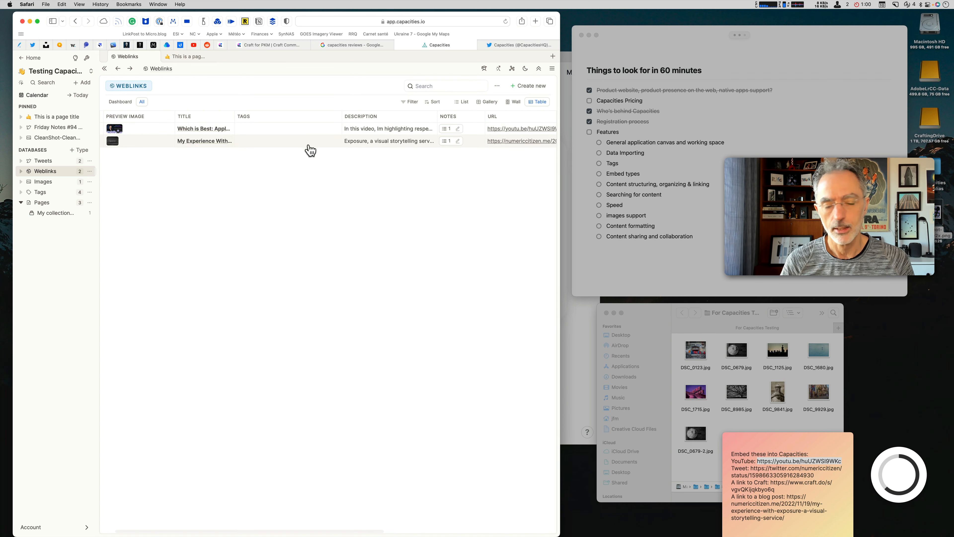
# Look through the Tweets and Weblinks databases and the pinned page, and check the Pages database for the converted Apple page
pyautogui.click(43, 161)
pyautogui.click(43, 172)
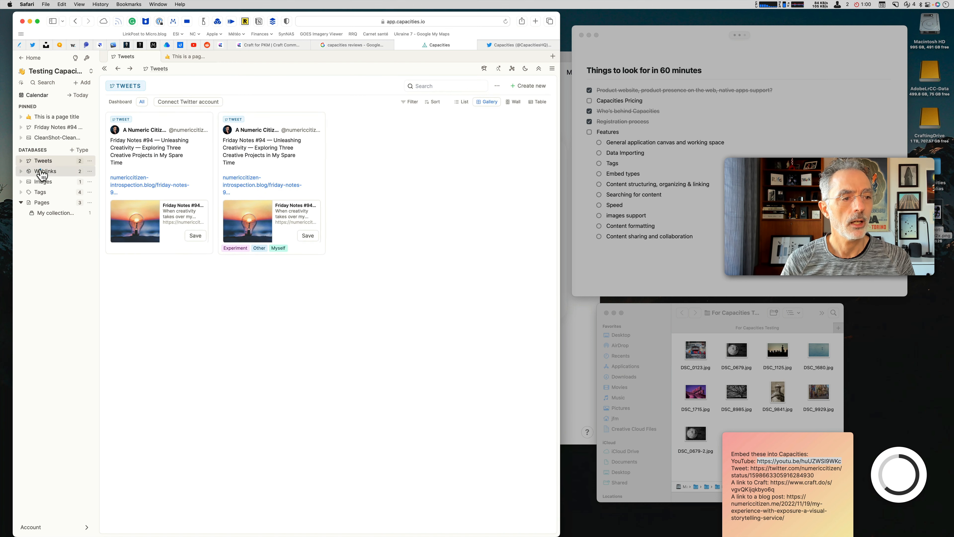
pyautogui.click(44, 117)
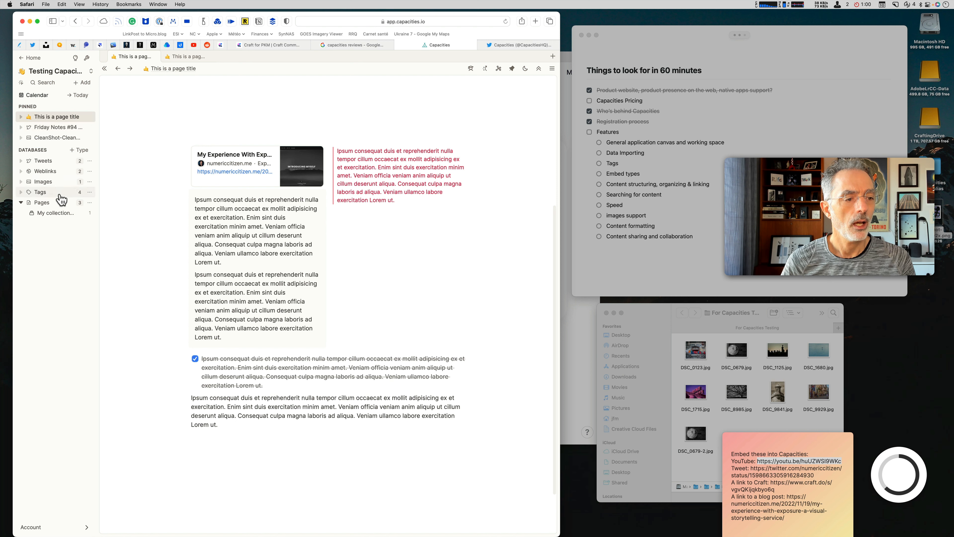
pyautogui.click(49, 203)
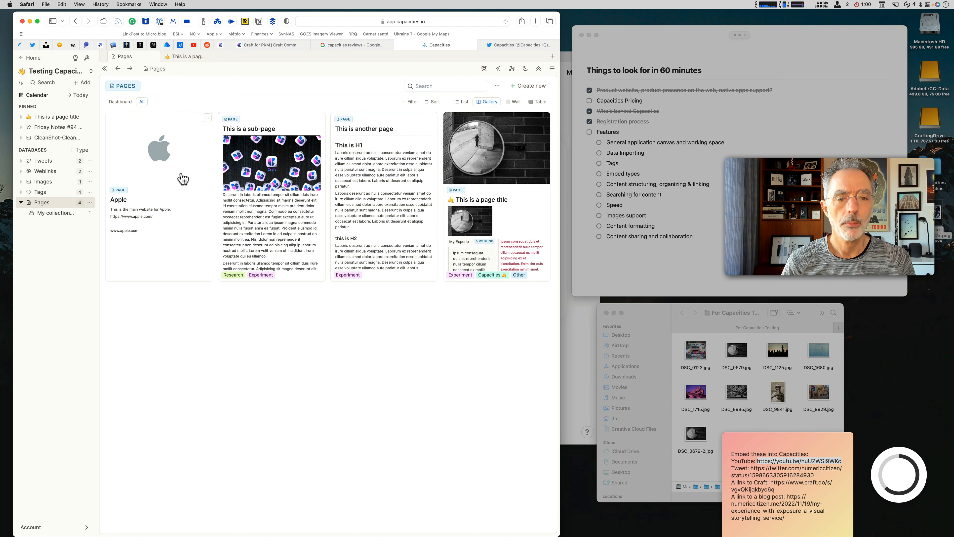
# Add "This is a sub-page" to the existing page collection and, from a new tab, pin it to the space
pyautogui.click(320, 118)
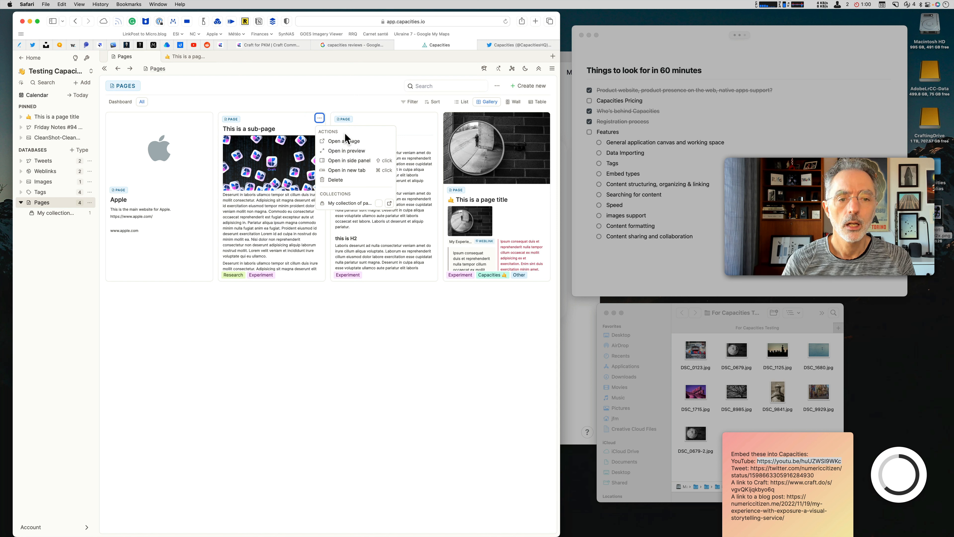
pyautogui.click(346, 204)
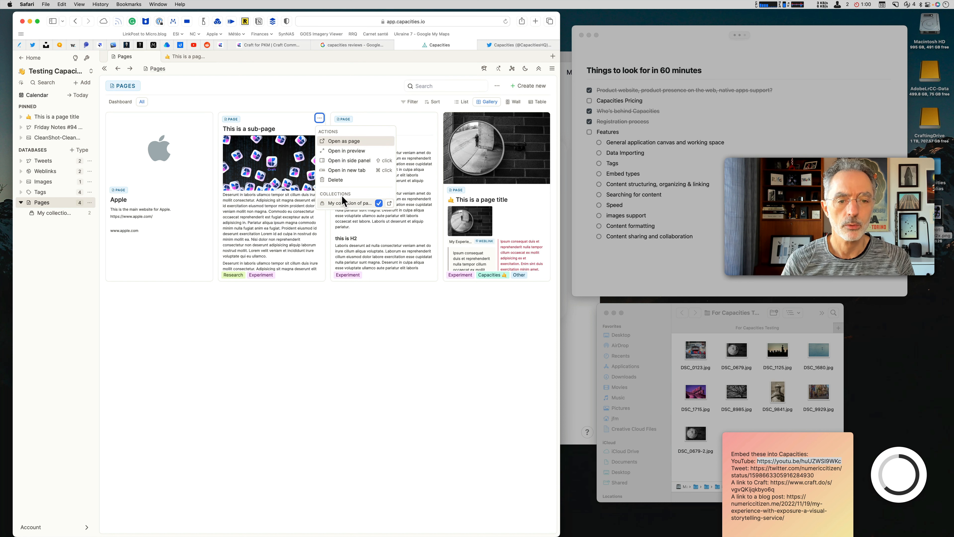
pyautogui.click(347, 172)
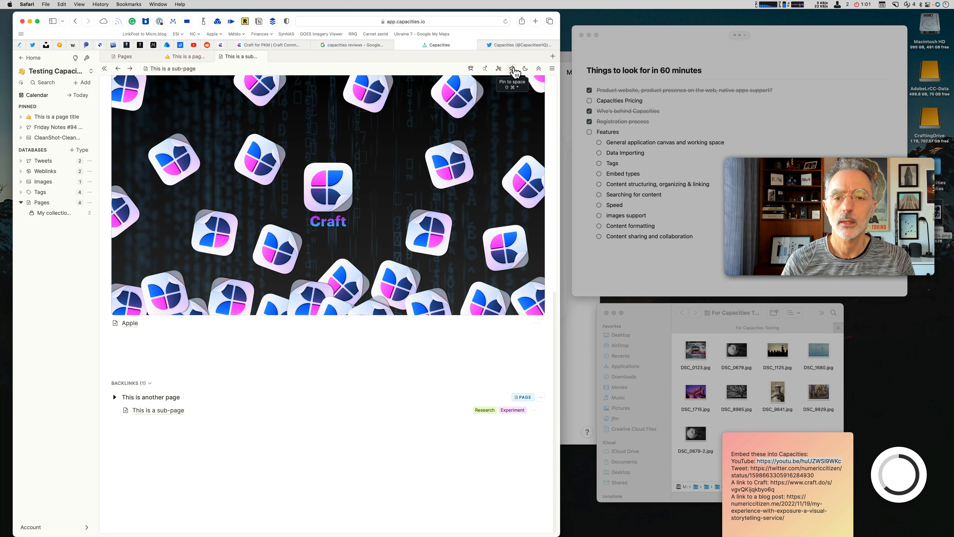
pyautogui.click(512, 70)
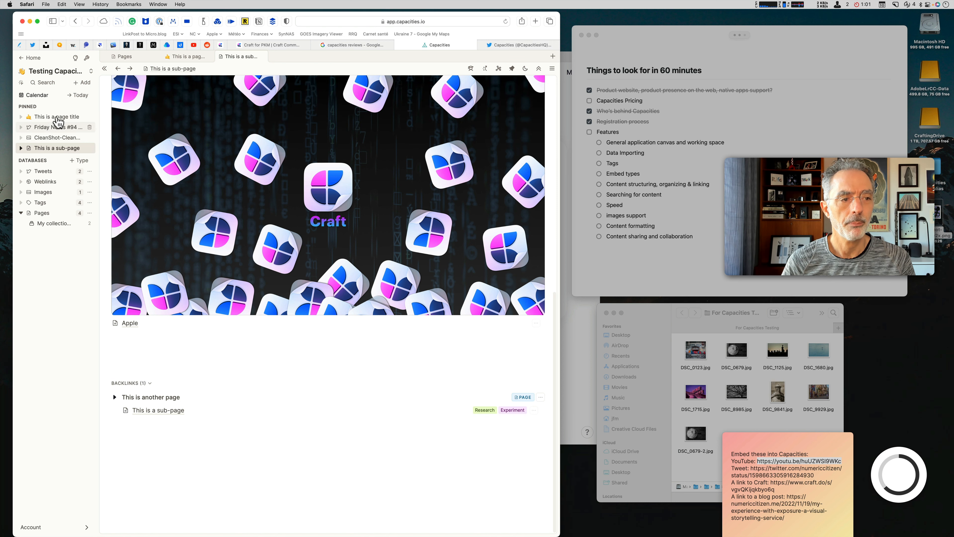
# Examine the calendar in its three-day, week and month views and return to the day view
pyautogui.click(42, 95)
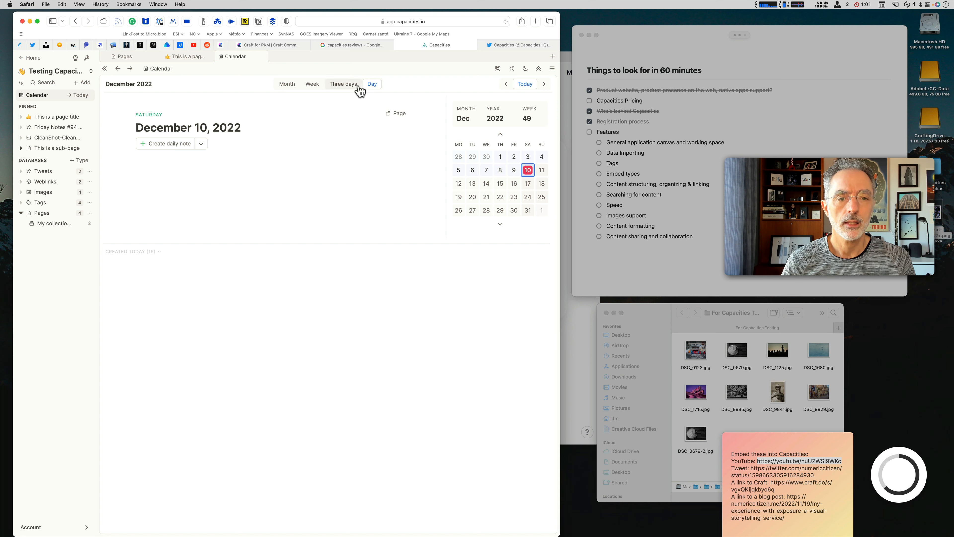
pyautogui.click(347, 85)
pyautogui.click(313, 87)
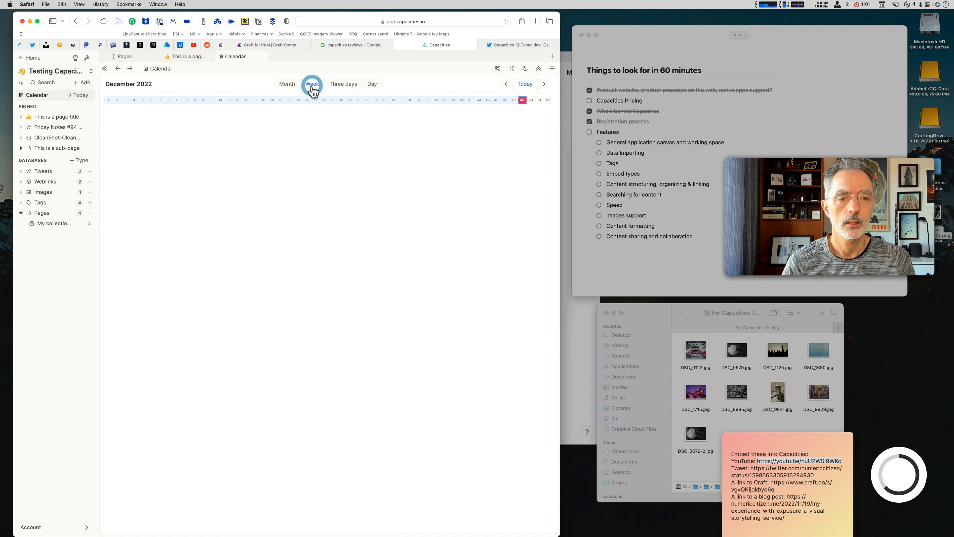
pyautogui.click(289, 86)
pyautogui.click(370, 86)
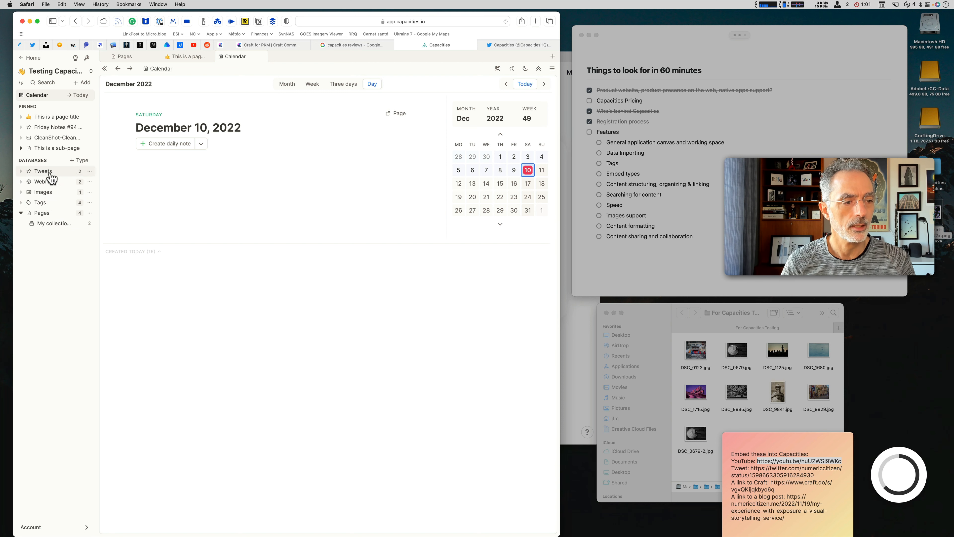
# Preview the Craft image from the Images database, examine its notes and backlinks, and return to the gallery
pyautogui.click(52, 193)
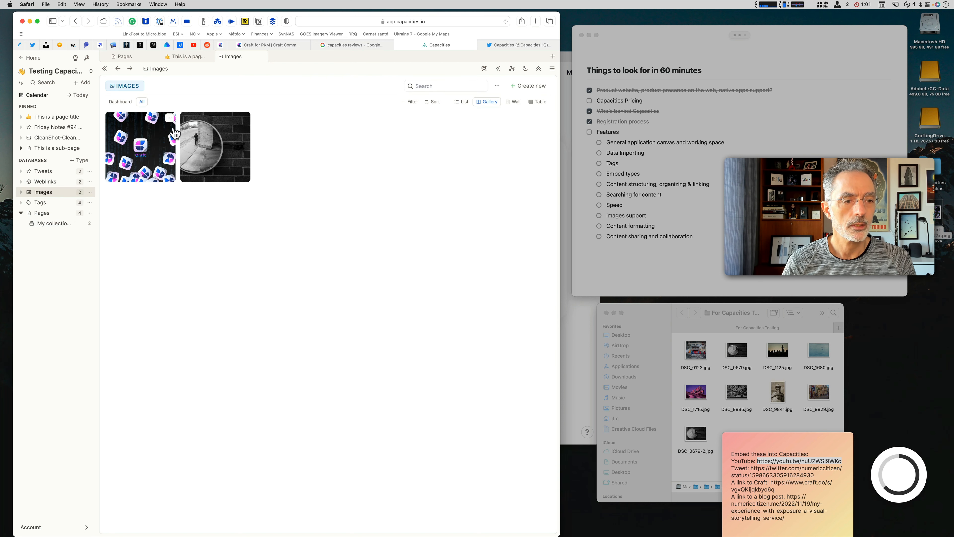
pyautogui.click(171, 119)
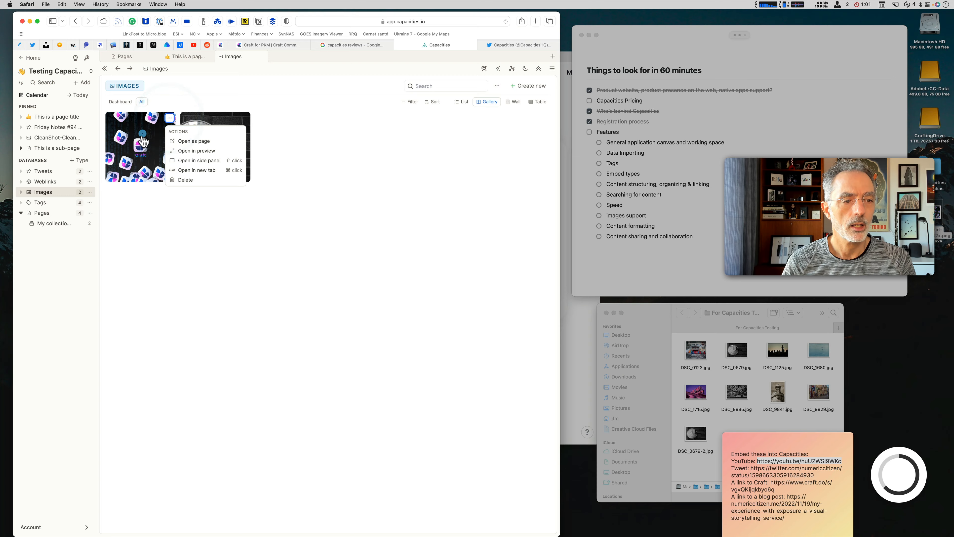
pyautogui.click(199, 166)
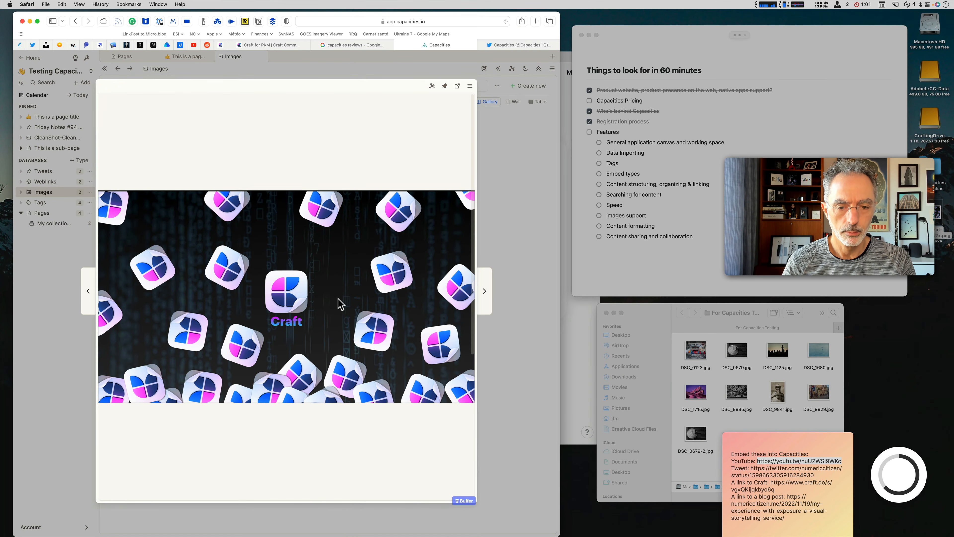
pyautogui.scroll(-4, 390, 188)
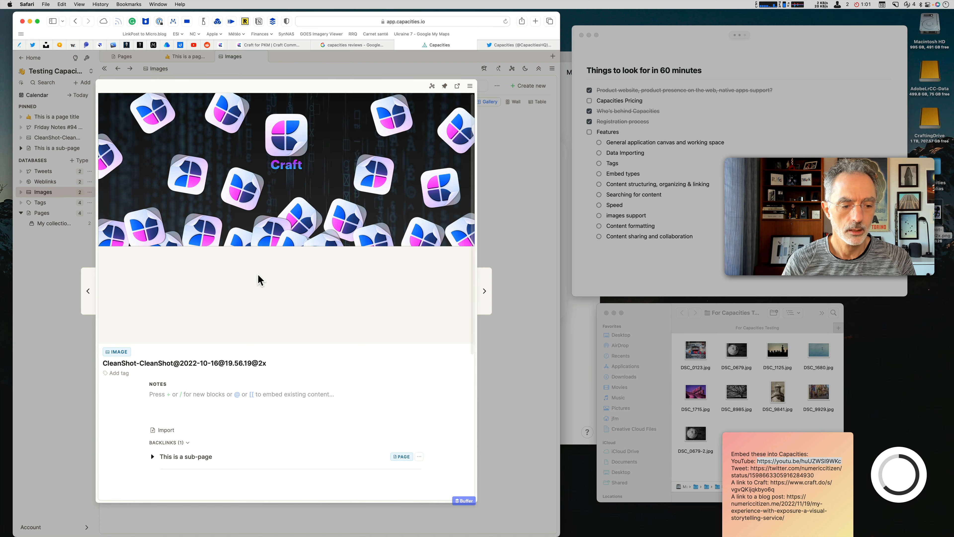
pyautogui.click(152, 456)
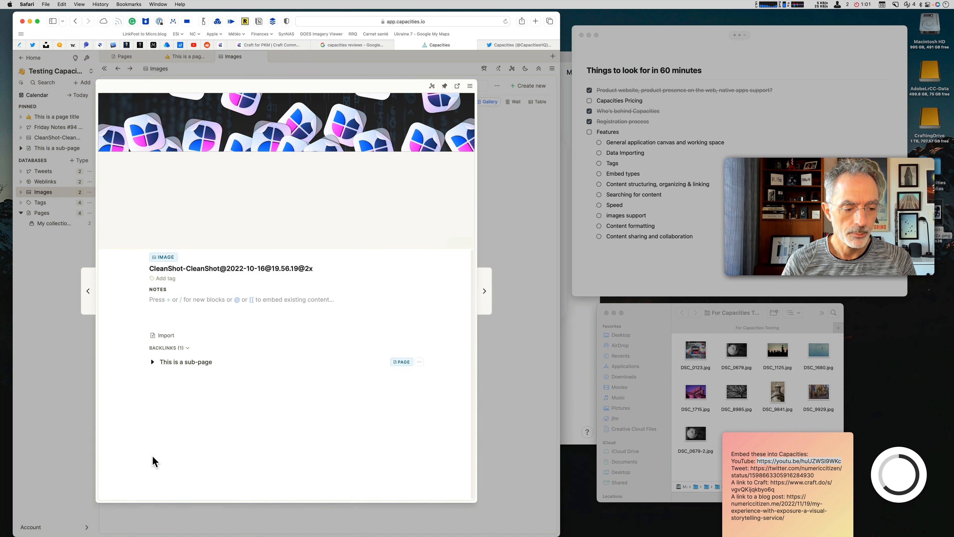
pyautogui.scroll(6, 215, 407)
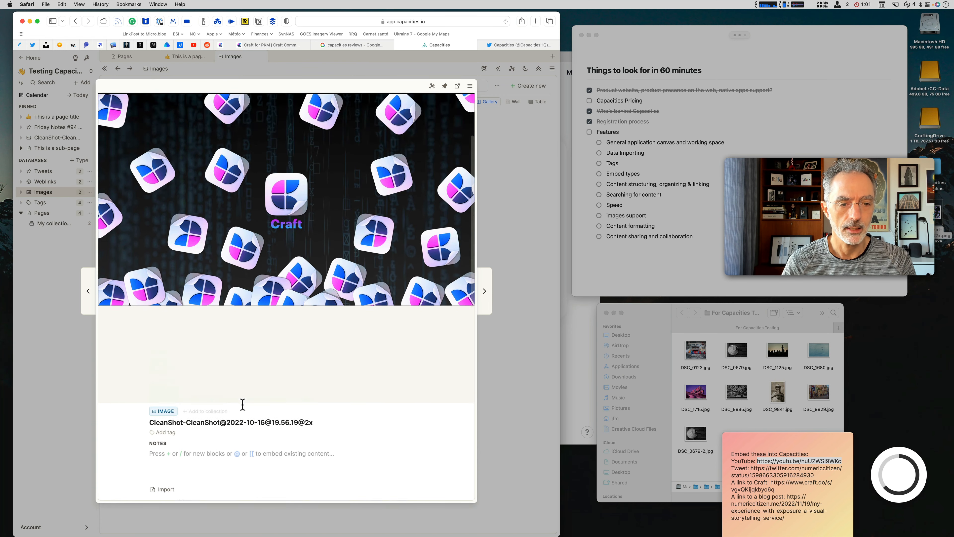
pyautogui.click(509, 217)
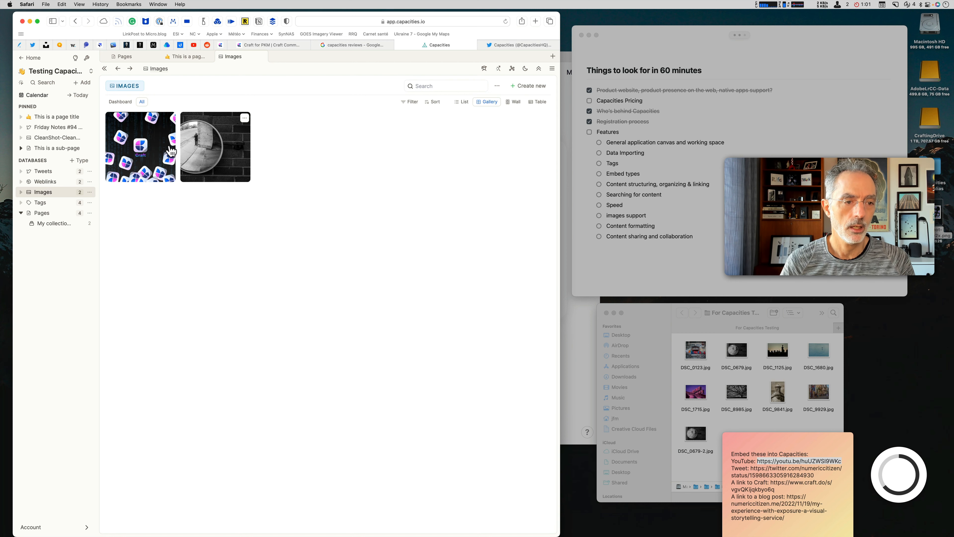
# Preview the mirror photo from the Images database and return to the gallery
pyautogui.click(284, 161)
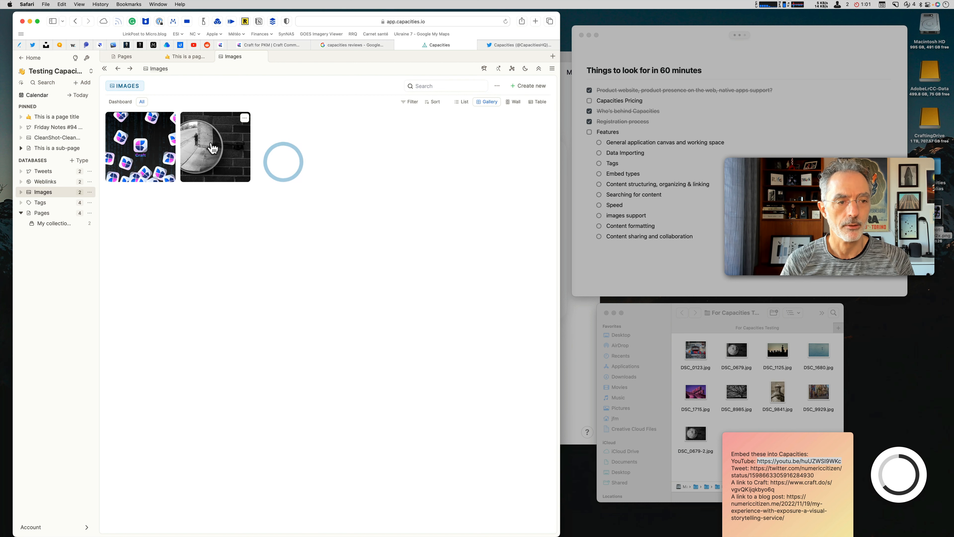
pyautogui.click(232, 148)
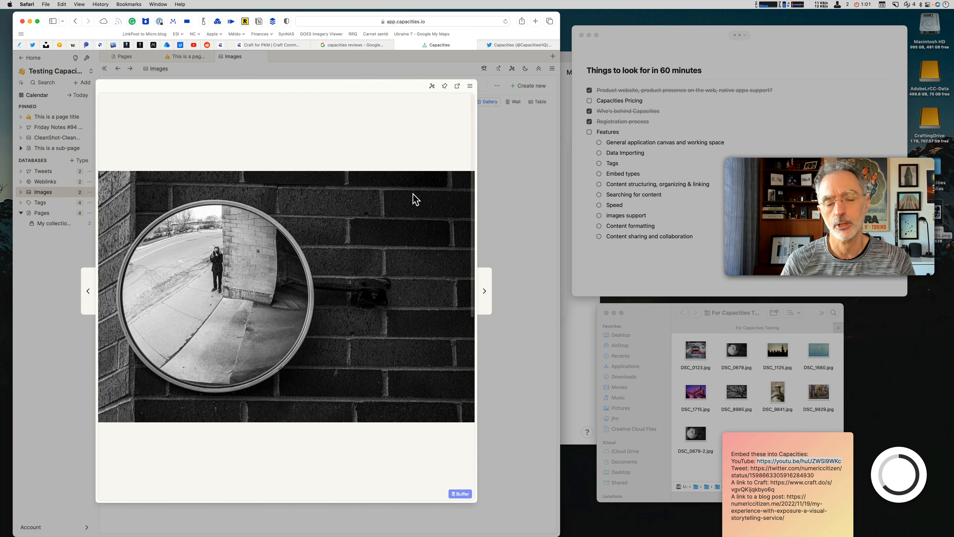
pyautogui.click(488, 156)
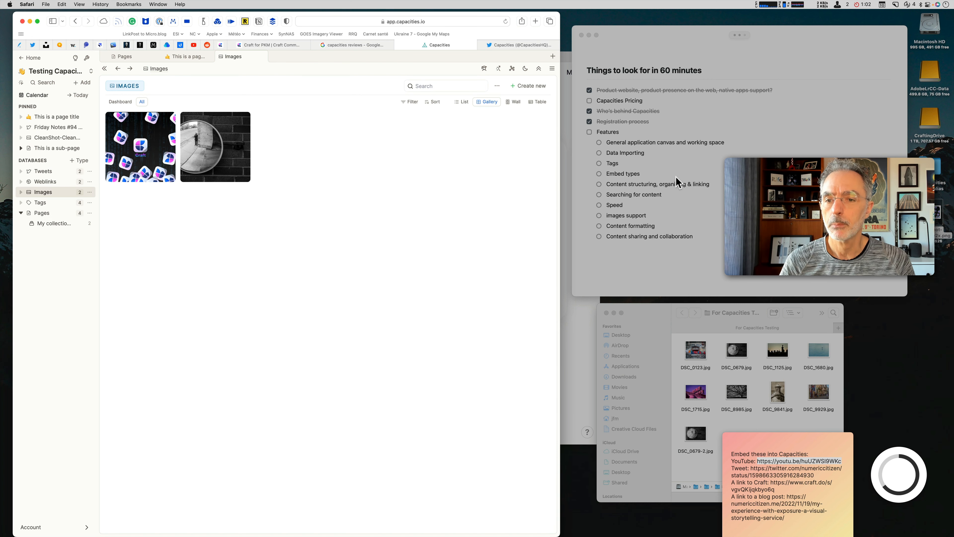
# Switch to the Craft checklist and mark "General application canvas and working space", "Tags" and "Speed" as done
pyautogui.click(665, 161)
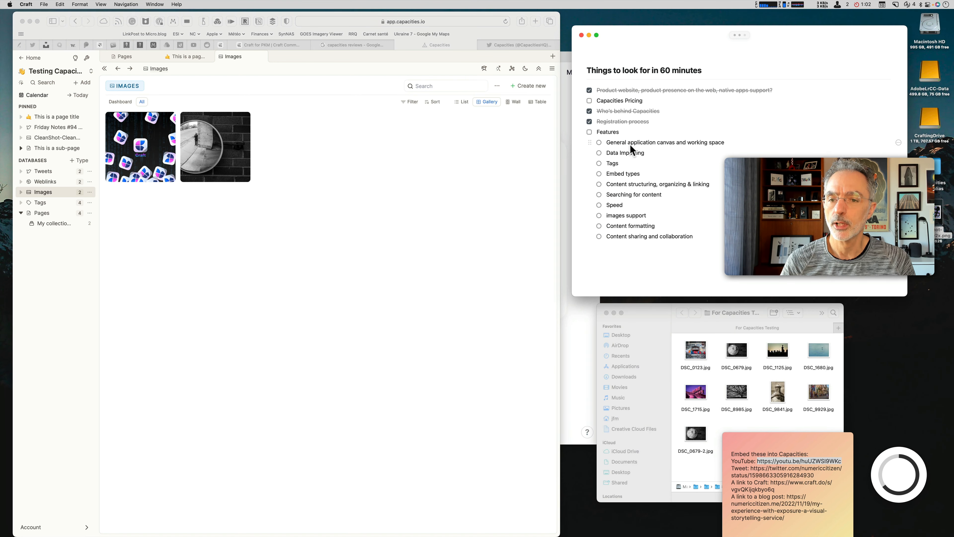
pyautogui.click(599, 142)
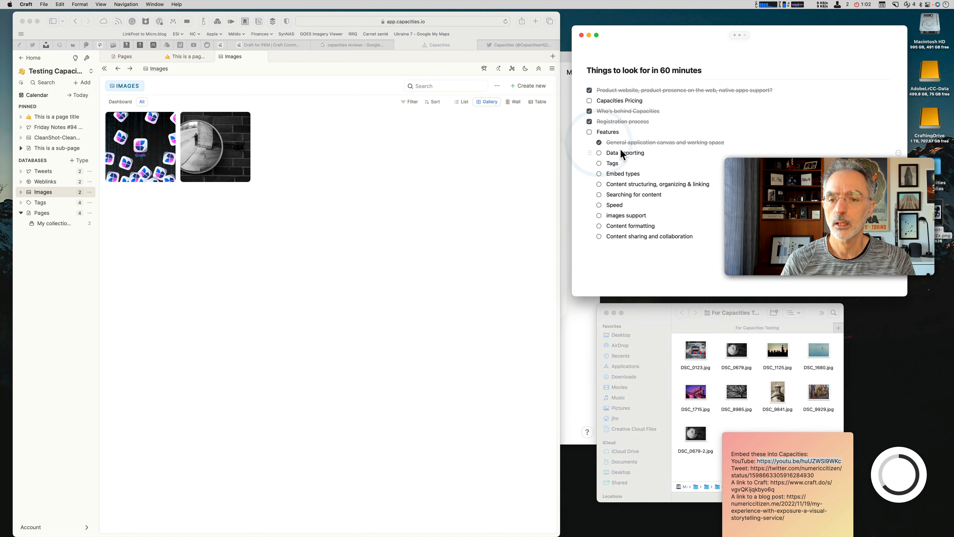
pyautogui.click(599, 163)
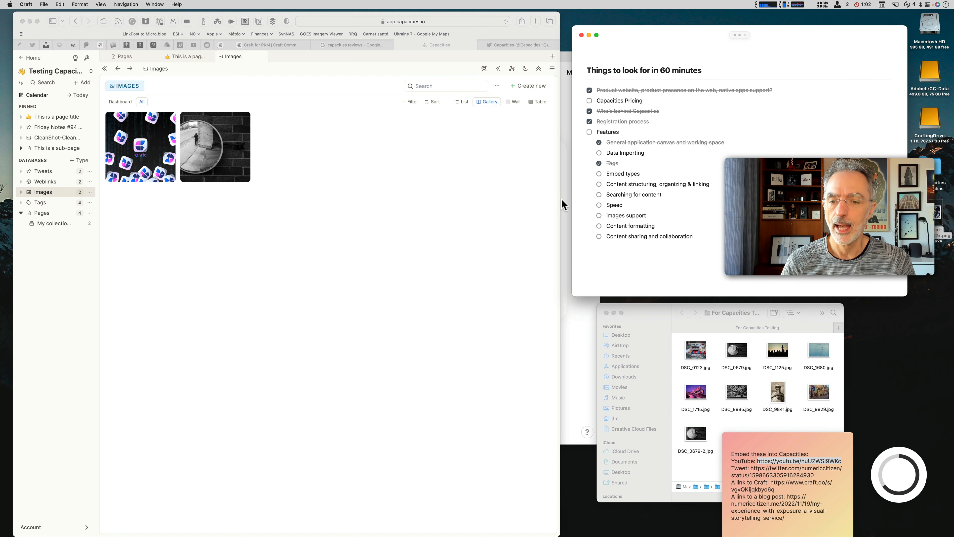
pyautogui.click(599, 205)
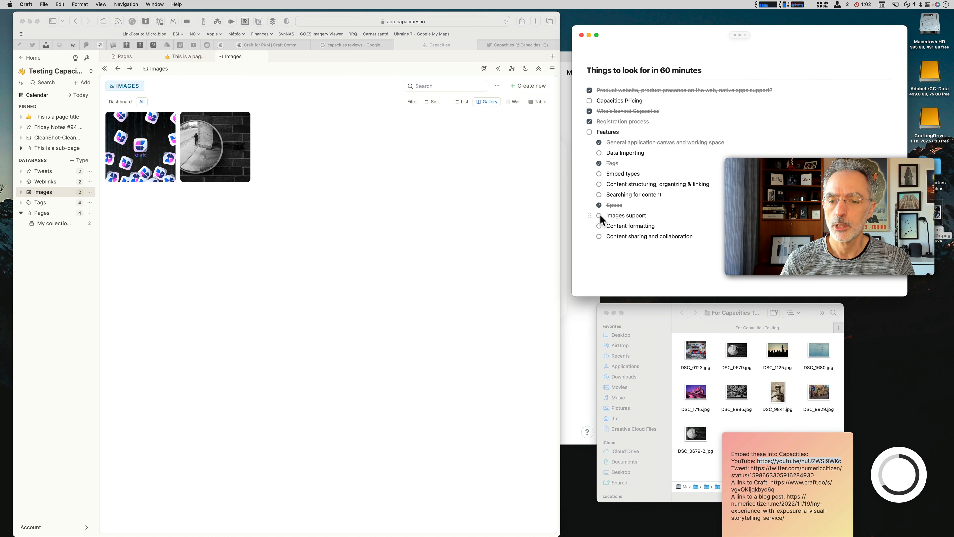
# Return to Capacities, open the pinned "This is a page title" page, and try to add DSC_0679-2.jpg beside its photo
pyautogui.click(305, 198)
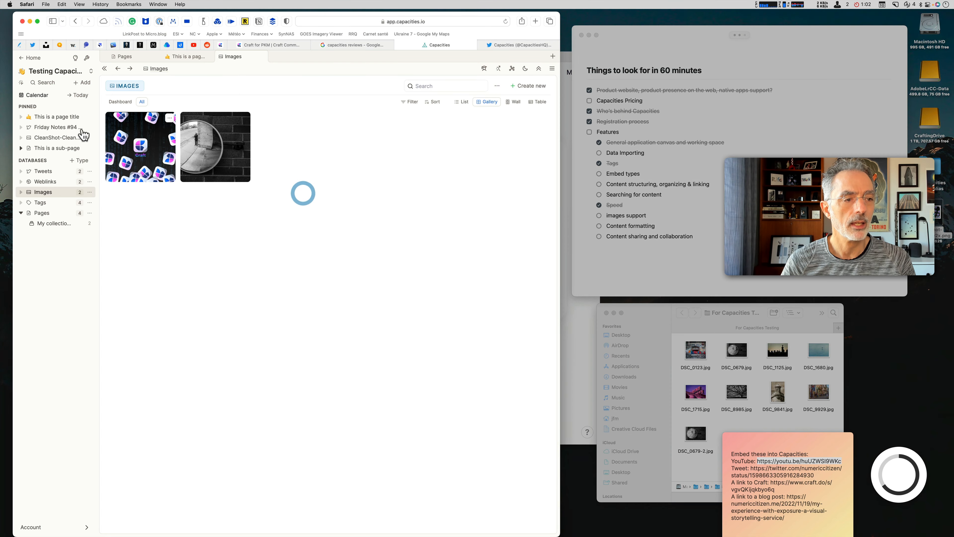
pyautogui.click(66, 120)
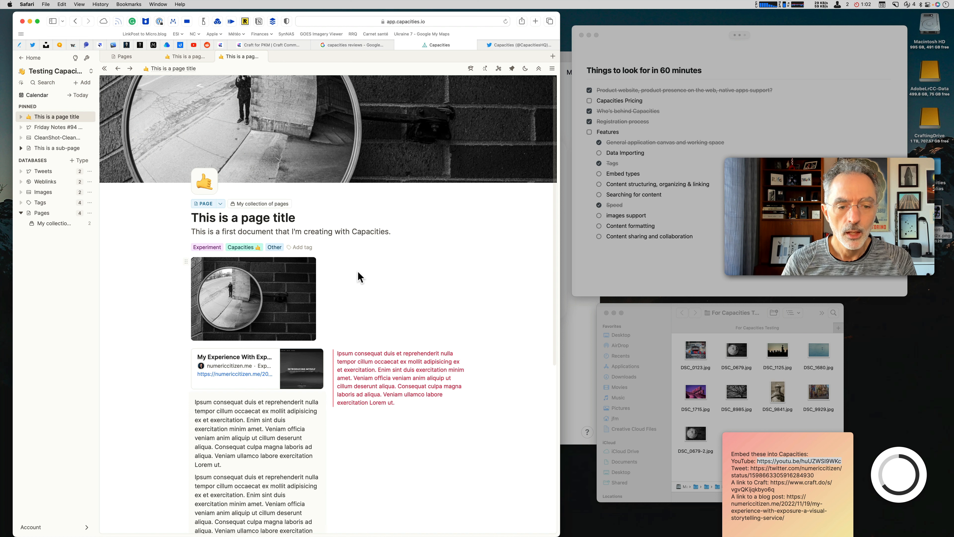
pyautogui.moveTo(696, 435); pyautogui.dragTo(403, 293)
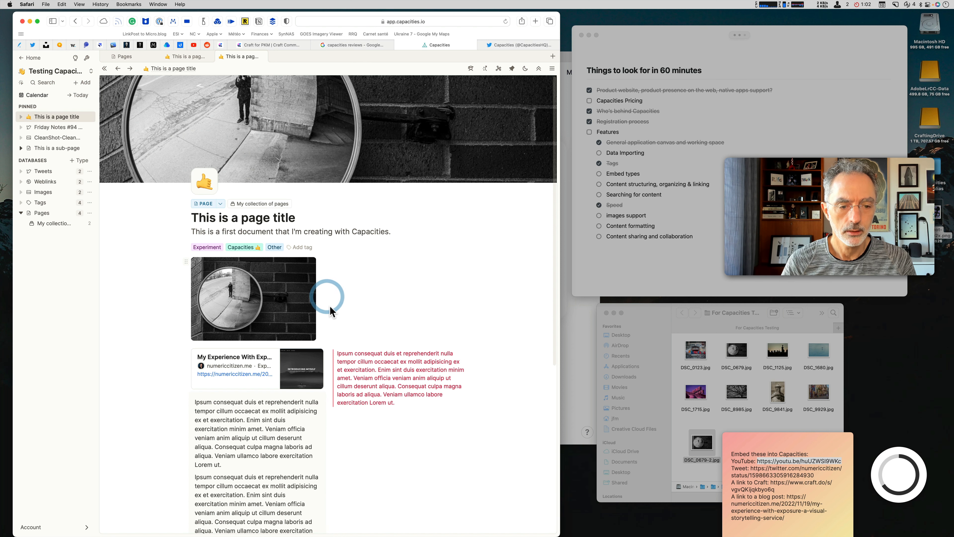
pyautogui.scroll(-3, 351, 325)
pyautogui.click(350, 325)
pyautogui.scroll(3, 330, 290)
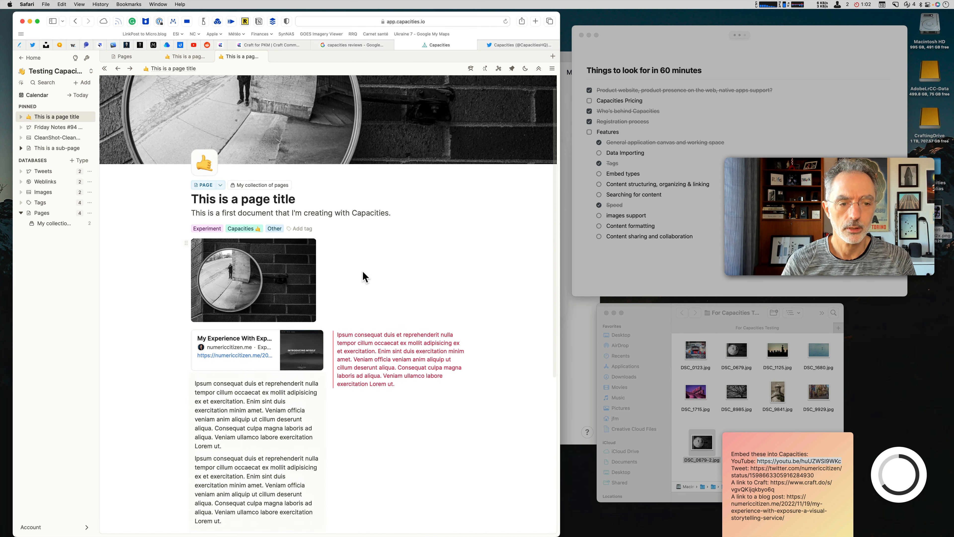
pyautogui.scroll(1, 365, 277)
pyautogui.click(405, 231)
pyautogui.press('Return')
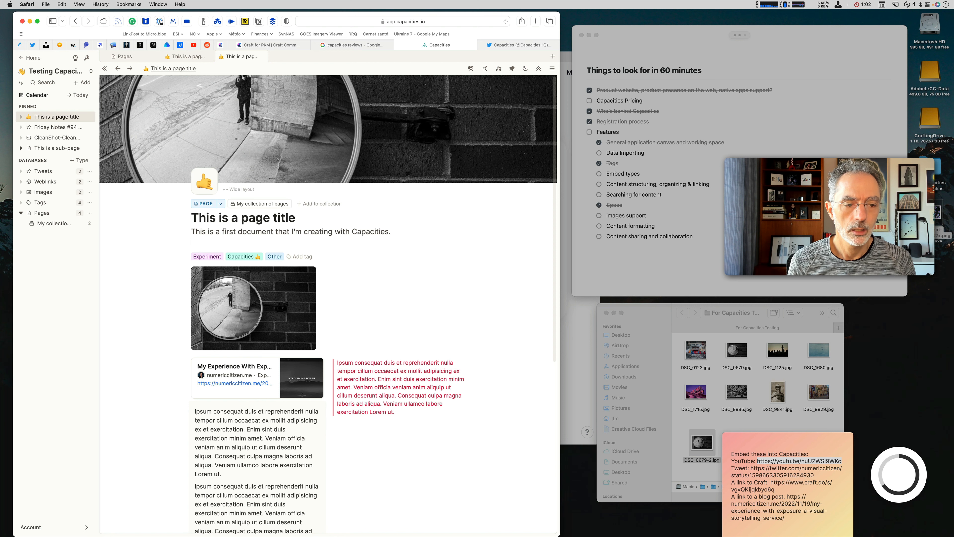
pyautogui.press('BackSpace')
pyautogui.click(328, 269)
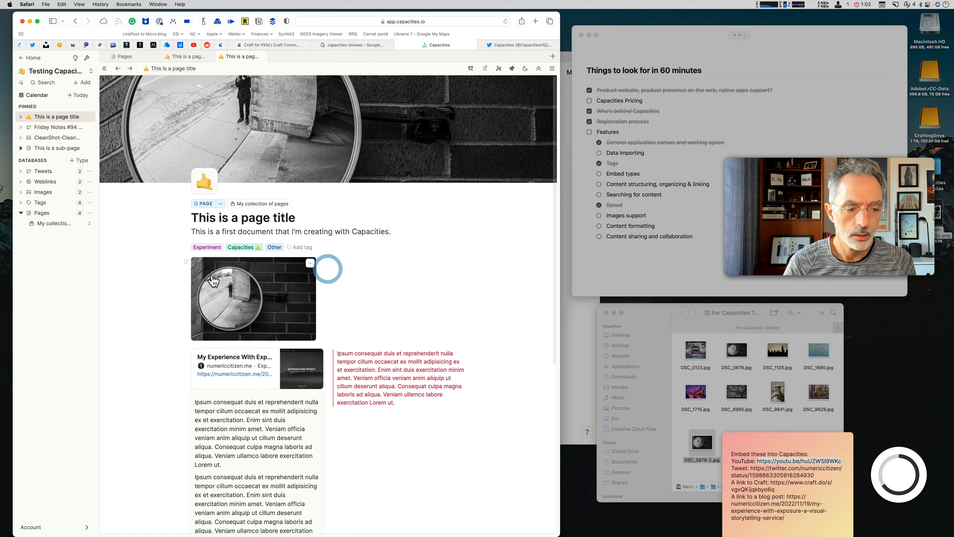
# Preview the page's mirror photo, look through the page content, and check the content types available for new items
pyautogui.click(188, 276)
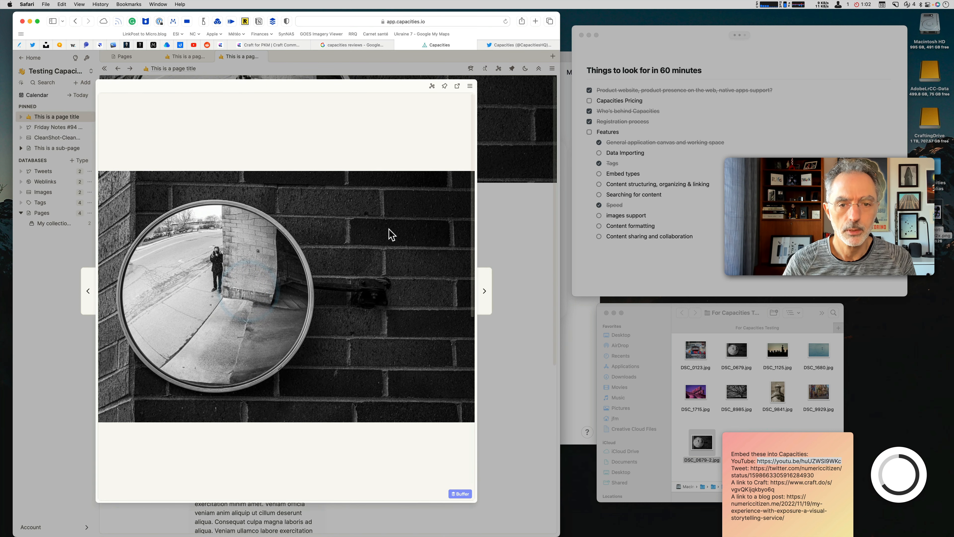
pyautogui.click(549, 245)
pyautogui.scroll(-5, 319, 432)
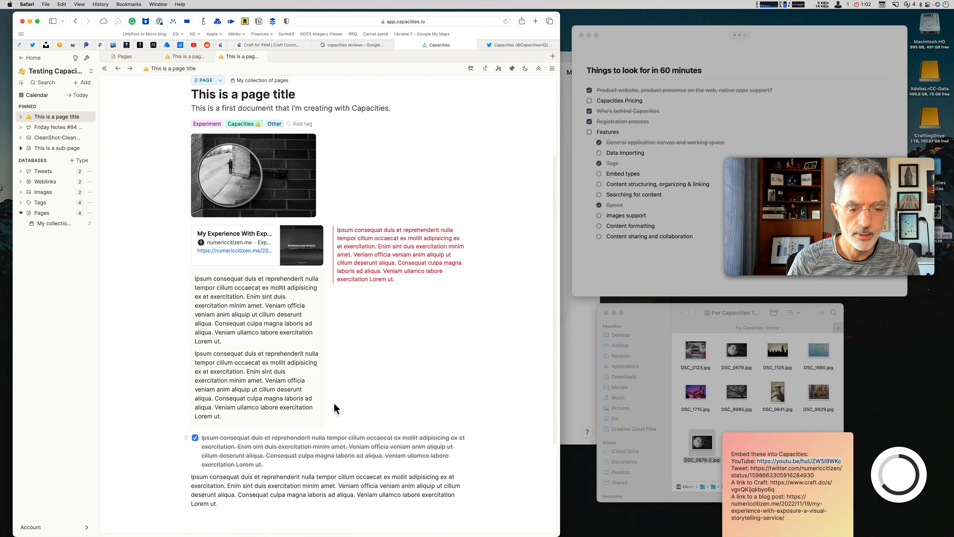
pyautogui.click(341, 353)
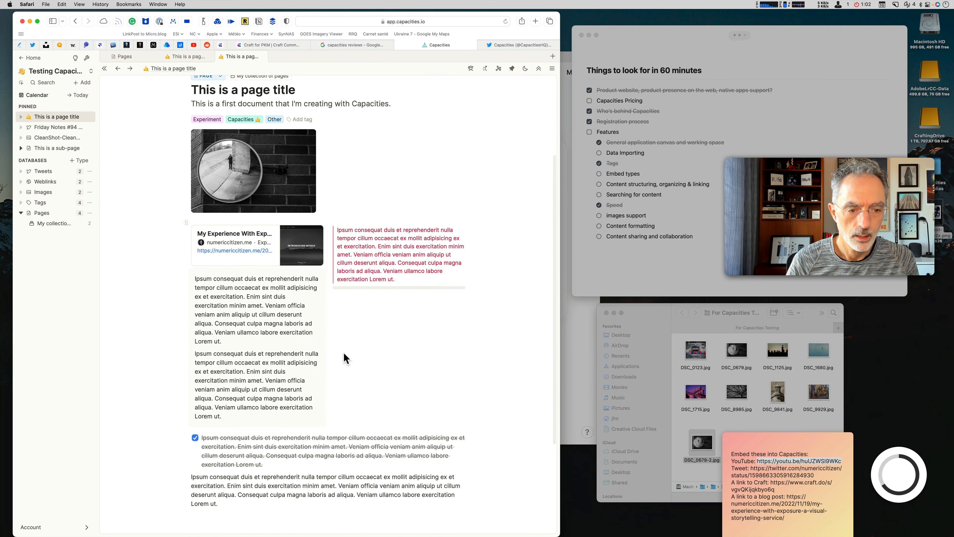
pyautogui.scroll(5, 344, 355)
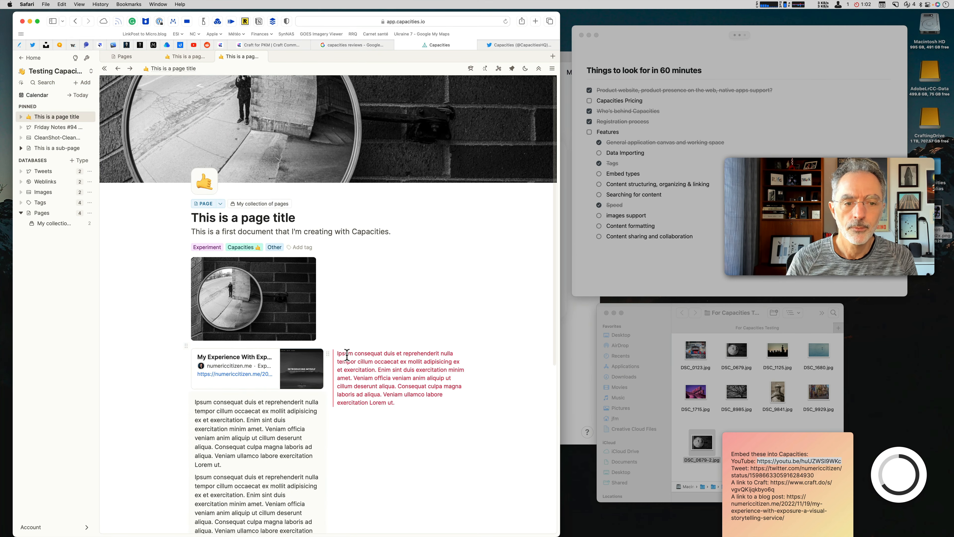
pyautogui.click(552, 58)
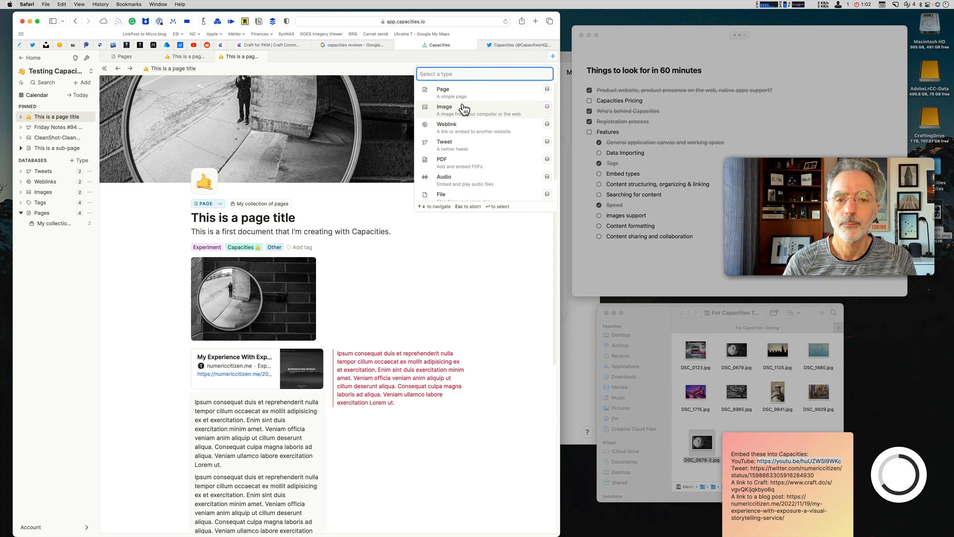
pyautogui.click(341, 330)
# Insert an image block at the end of the page and upload DSC_0679-2.jpg from the Finder folder into it
pyautogui.scroll(-3, 380, 281)
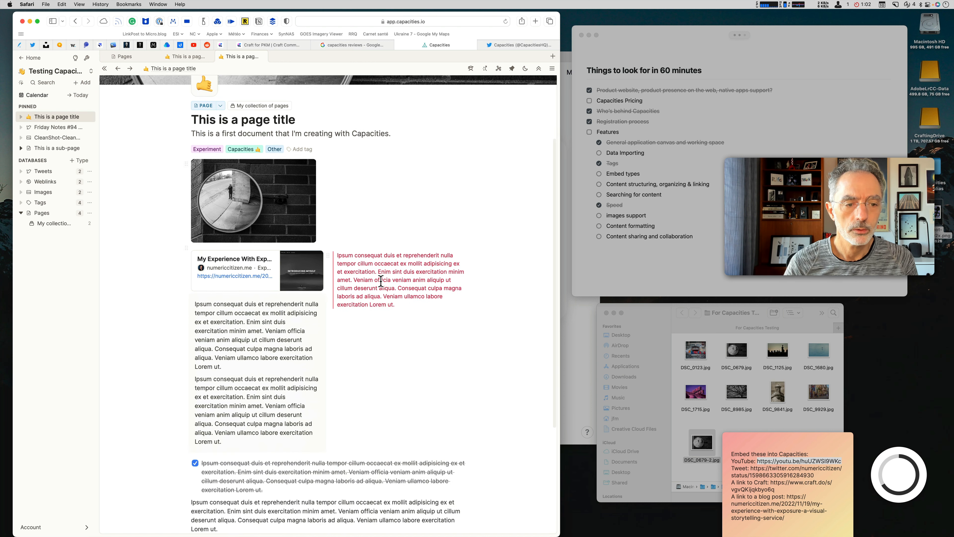
pyautogui.scroll(-3, 380, 281)
pyautogui.click(282, 441)
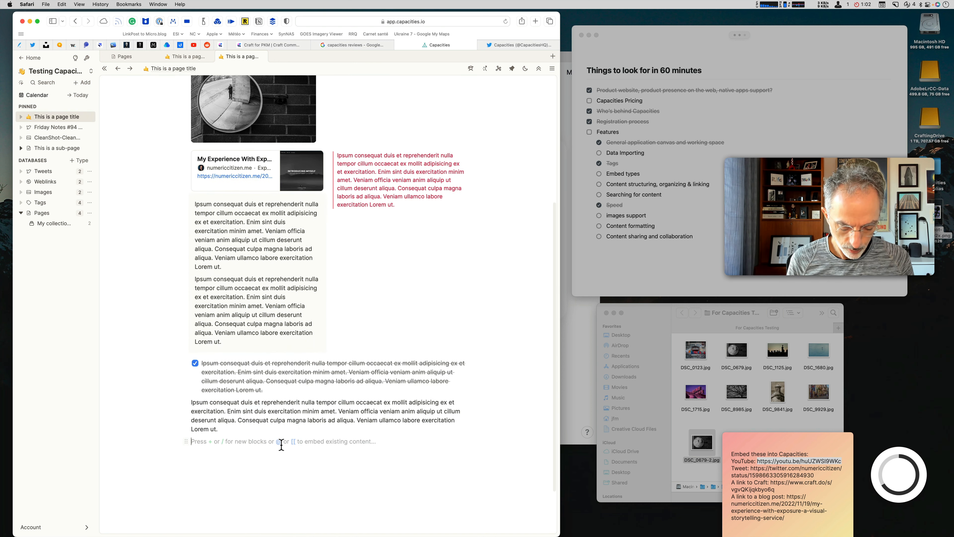
pyautogui.write('/im')
pyautogui.press('Return')
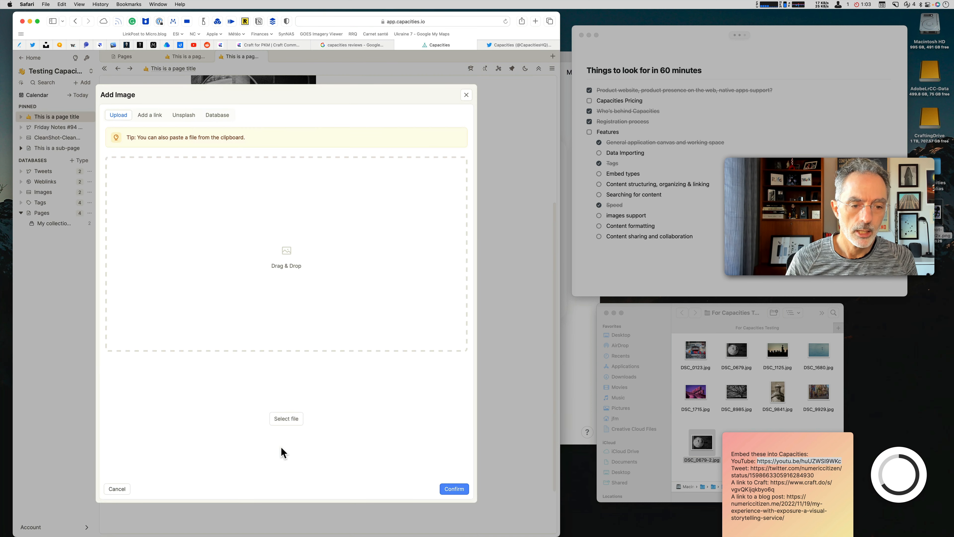
pyautogui.moveTo(699, 448); pyautogui.dragTo(215, 192)
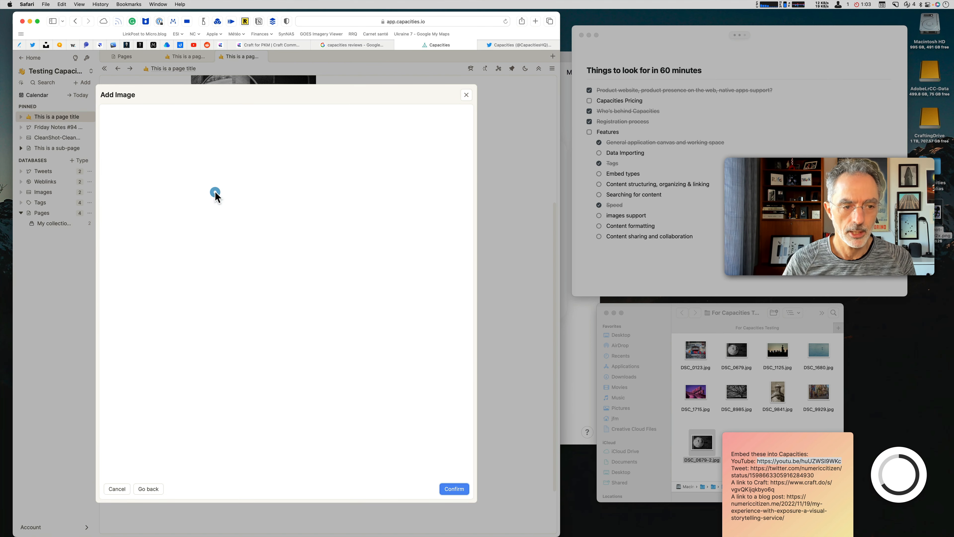
pyautogui.click(453, 496)
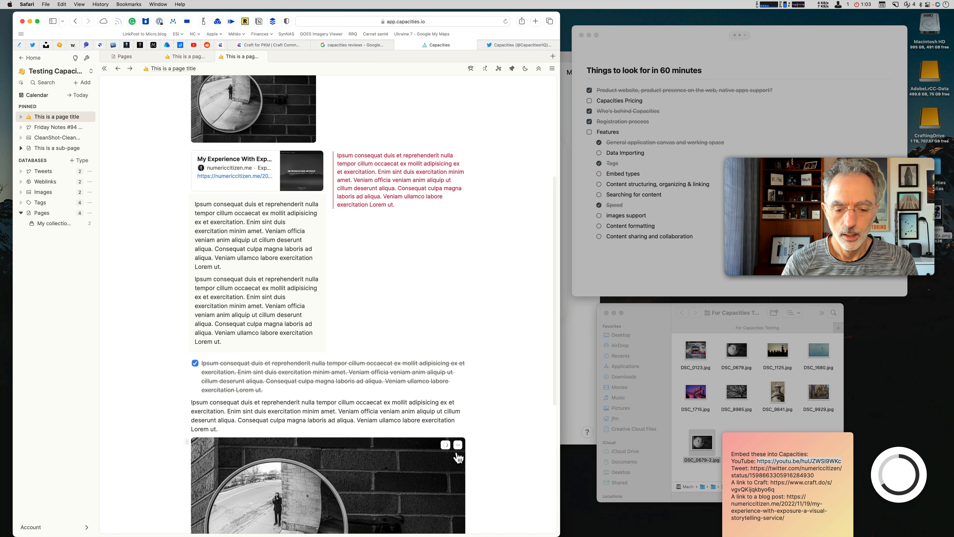
# Move the inserted image directly below the page's first photo and set its view to Small card
pyautogui.moveTo(185, 440); pyautogui.dragTo(329, 128)
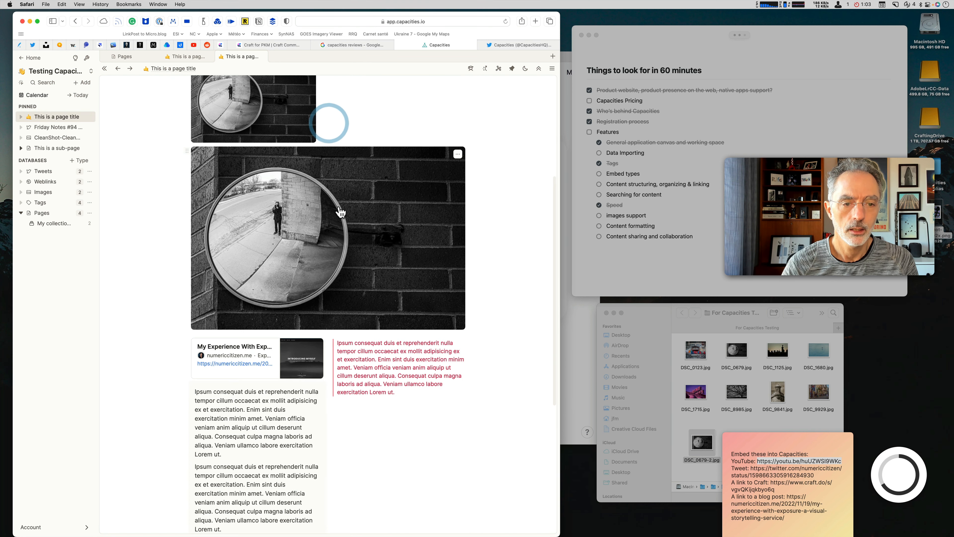
pyautogui.scroll(3, 338, 244)
pyautogui.click(456, 230)
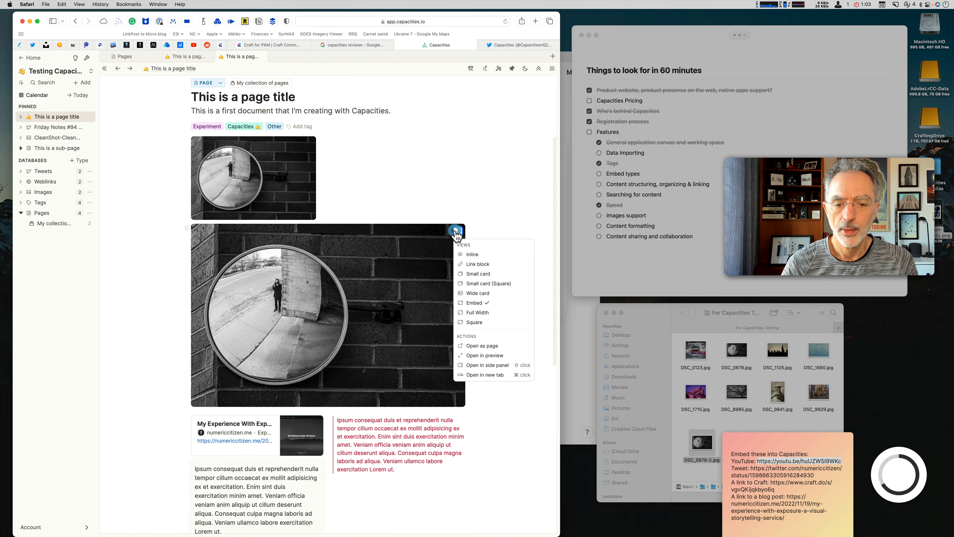
pyautogui.click(485, 275)
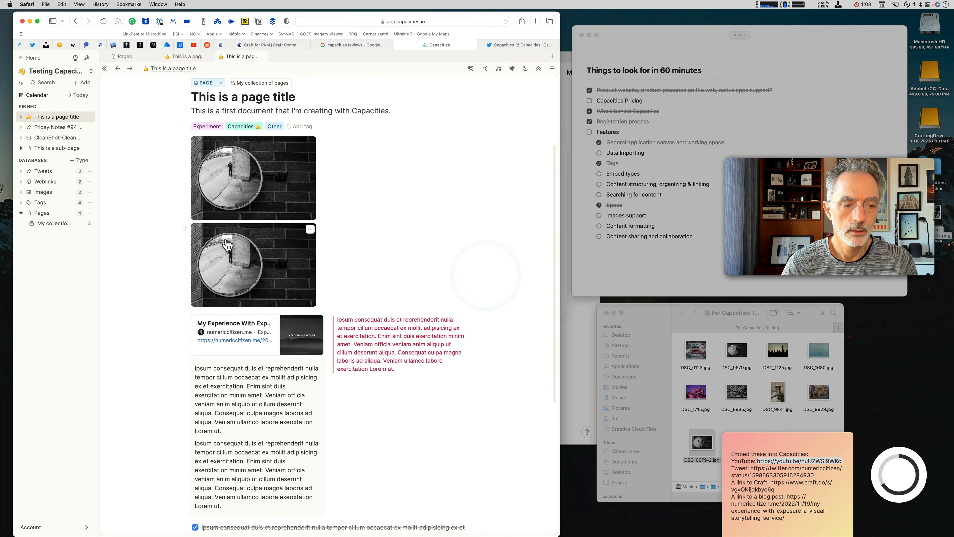
# Try to place the second photo beside the first one, including by way of the shaded text block
pyautogui.moveTo(185, 228); pyautogui.dragTo(333, 162)
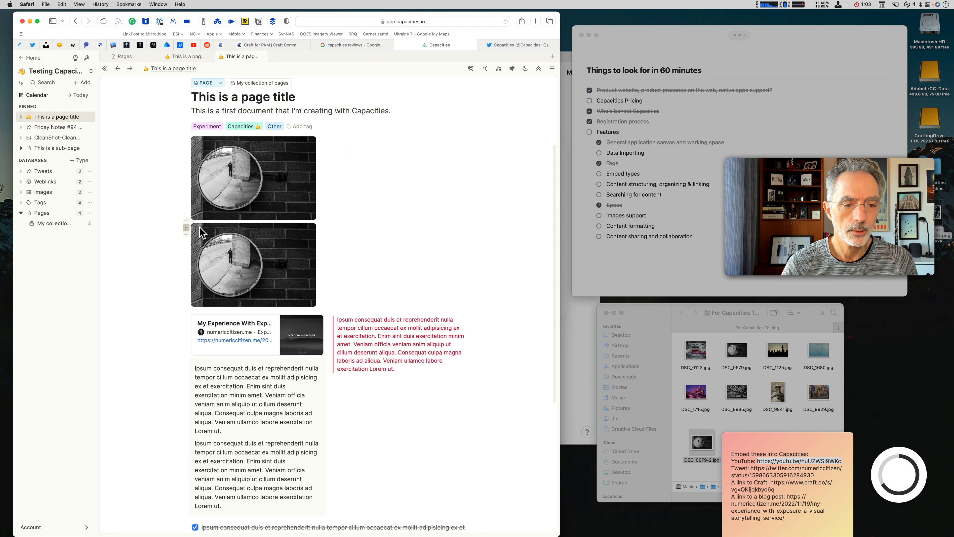
pyautogui.moveTo(199, 227); pyautogui.dragTo(189, 391)
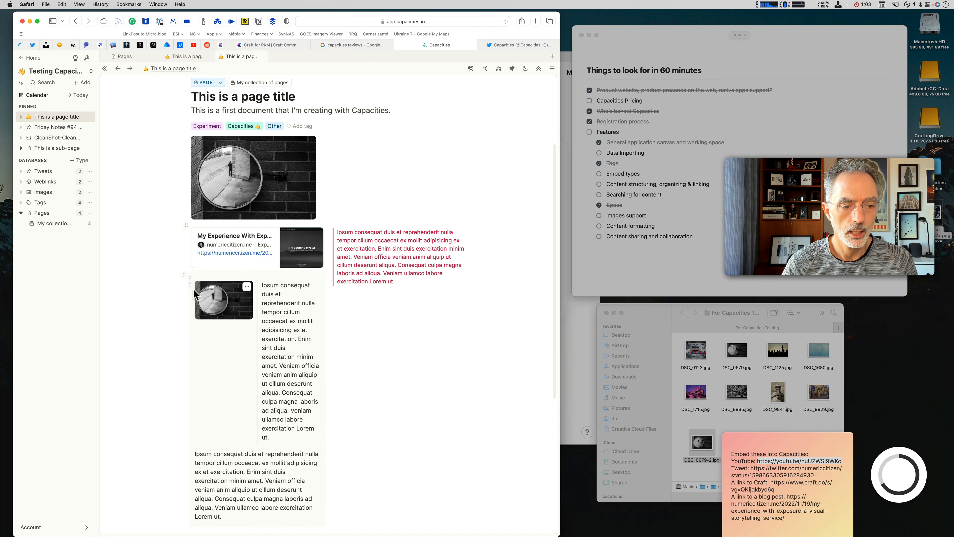
pyautogui.moveTo(189, 284); pyautogui.dragTo(341, 161)
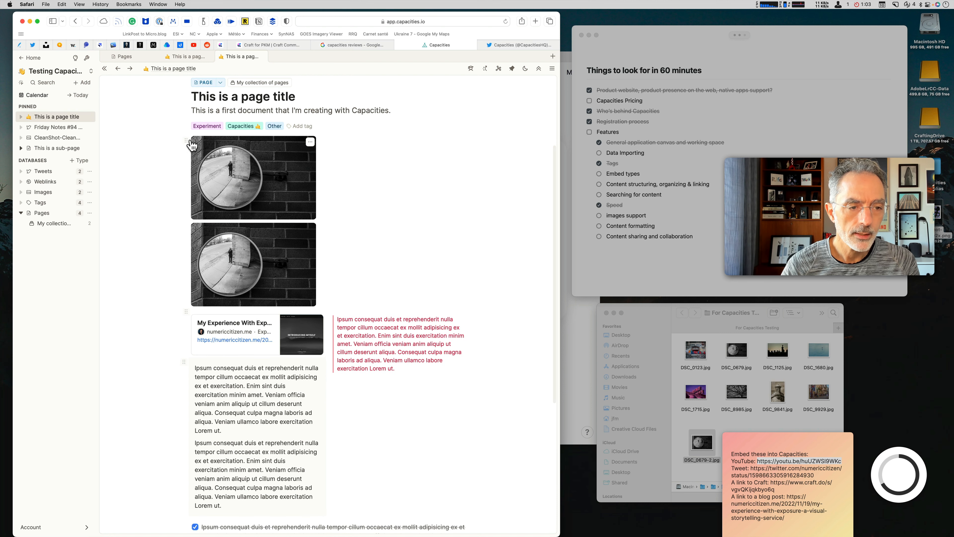
# Move the shaded text block, with one photo placed inside it, above the other photo, and pull the inner photo out beneath the block
pyautogui.moveTo(191, 142); pyautogui.dragTo(195, 380)
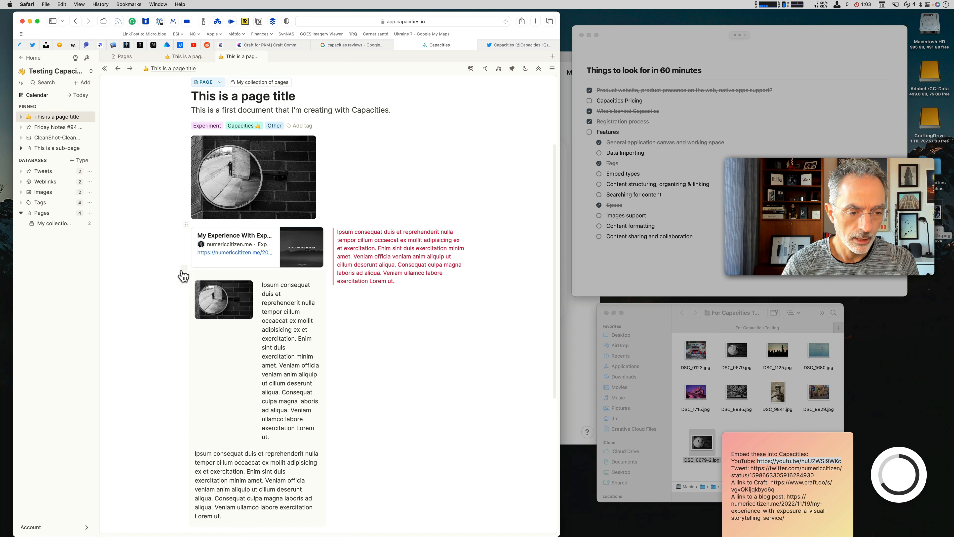
pyautogui.moveTo(190, 277); pyautogui.dragTo(338, 177)
pyautogui.scroll(2, 305, 251)
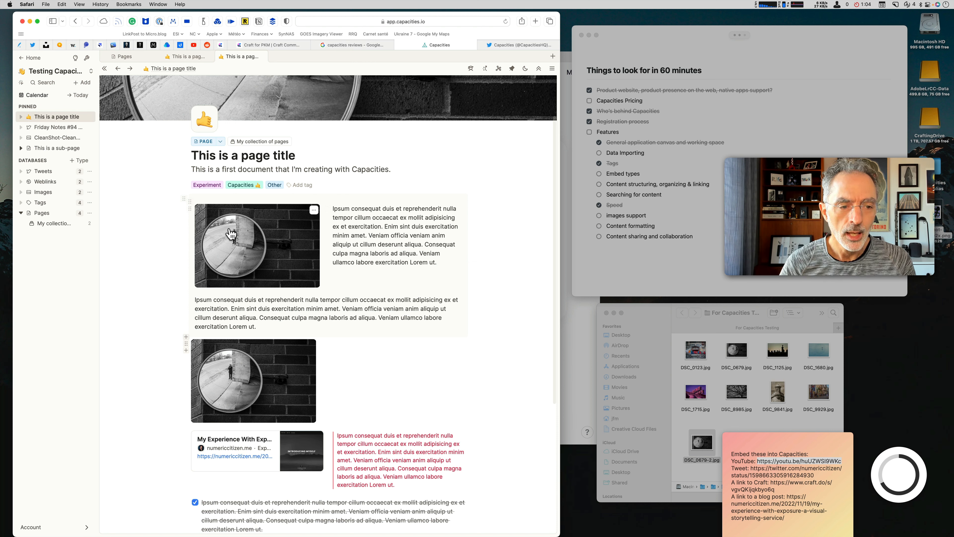
pyautogui.moveTo(191, 210); pyautogui.dragTo(318, 339)
pyautogui.scroll(-2, 301, 323)
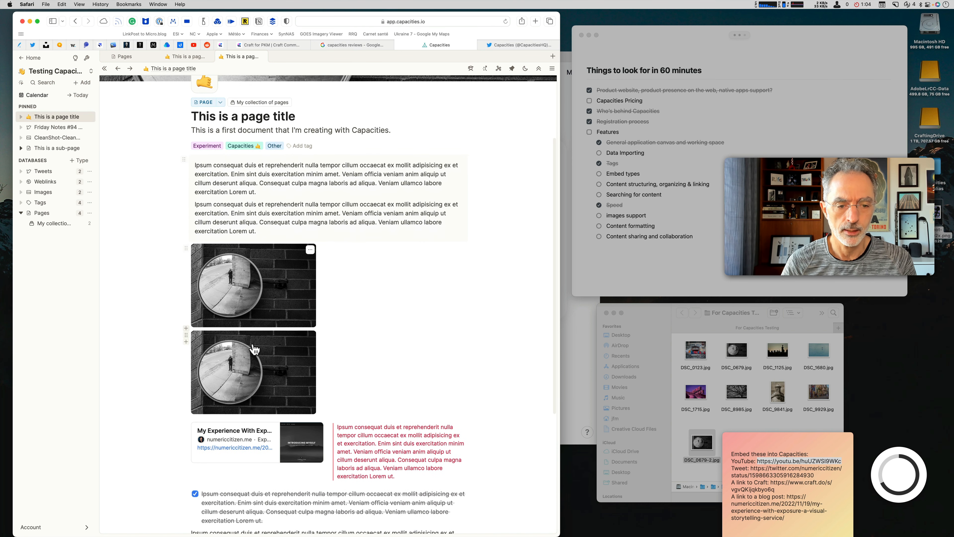
# Insert an image block directly beneath the shaded text block, using the first mirror photo from the image database
pyautogui.click(187, 334)
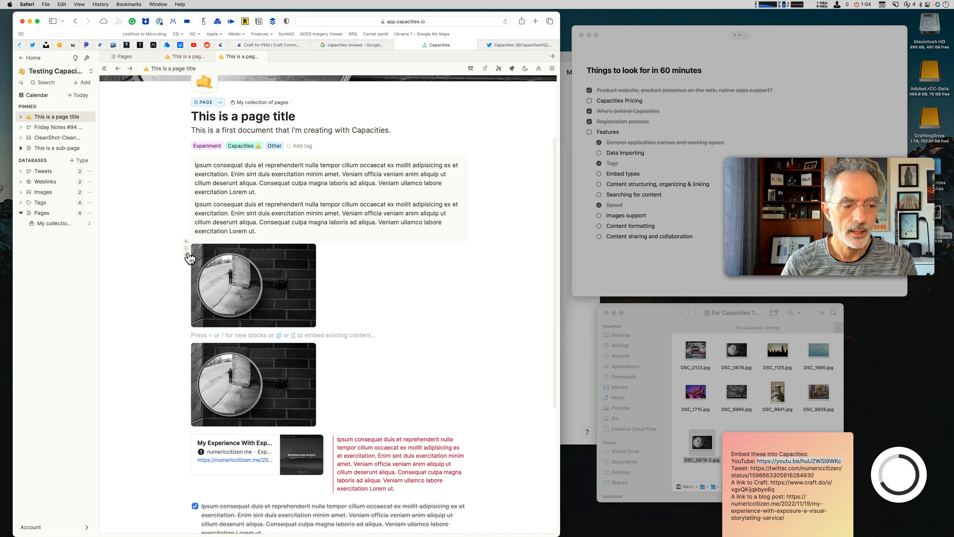
pyautogui.click(187, 243)
pyautogui.click(186, 242)
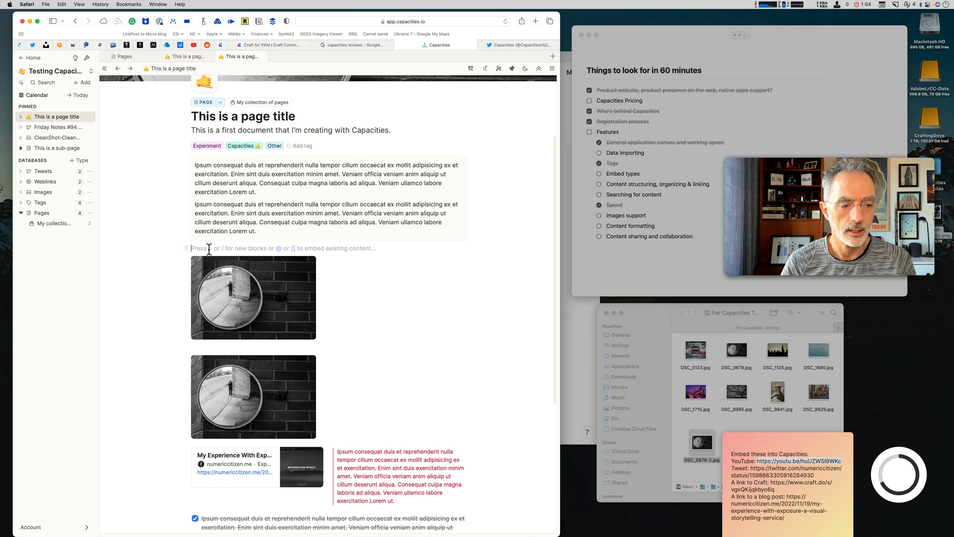
pyautogui.write('/im')
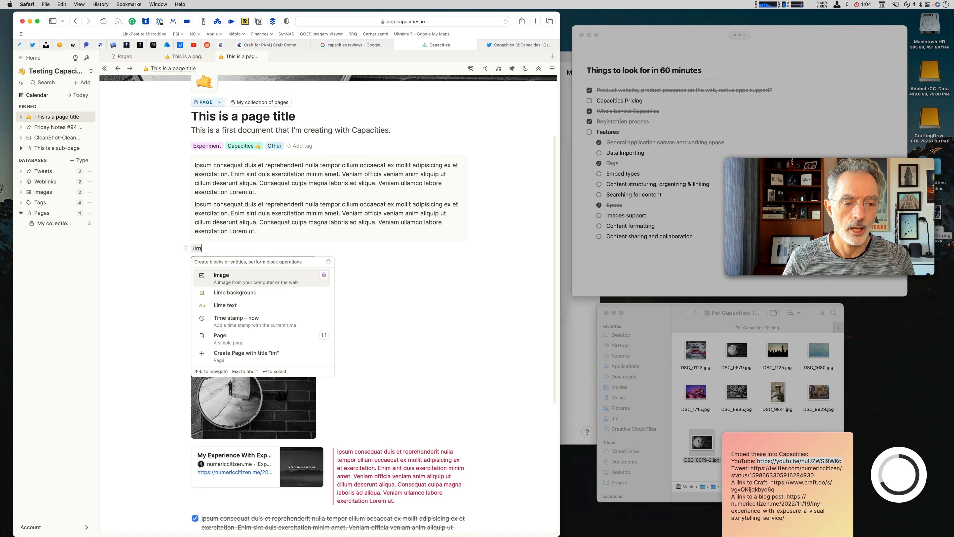
pyautogui.press('Return')
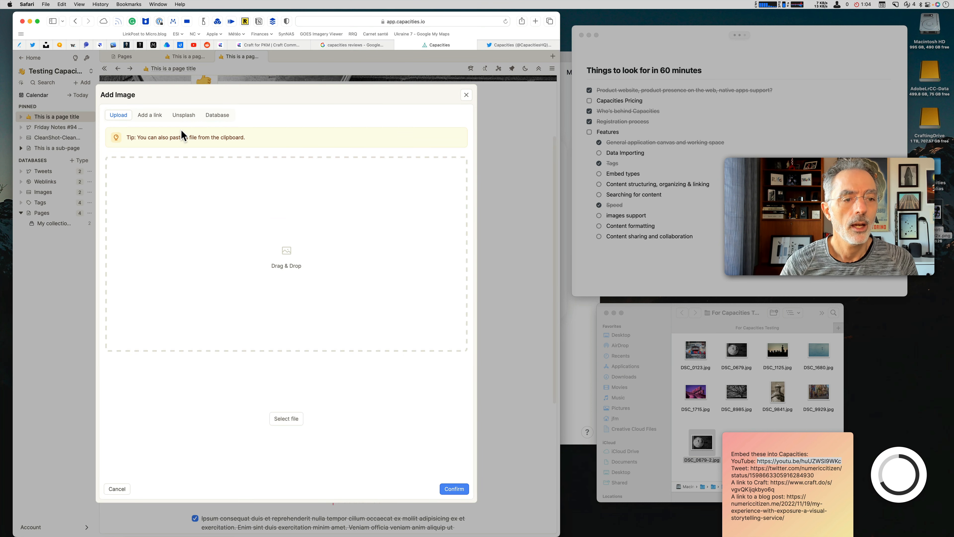
pyautogui.click(217, 115)
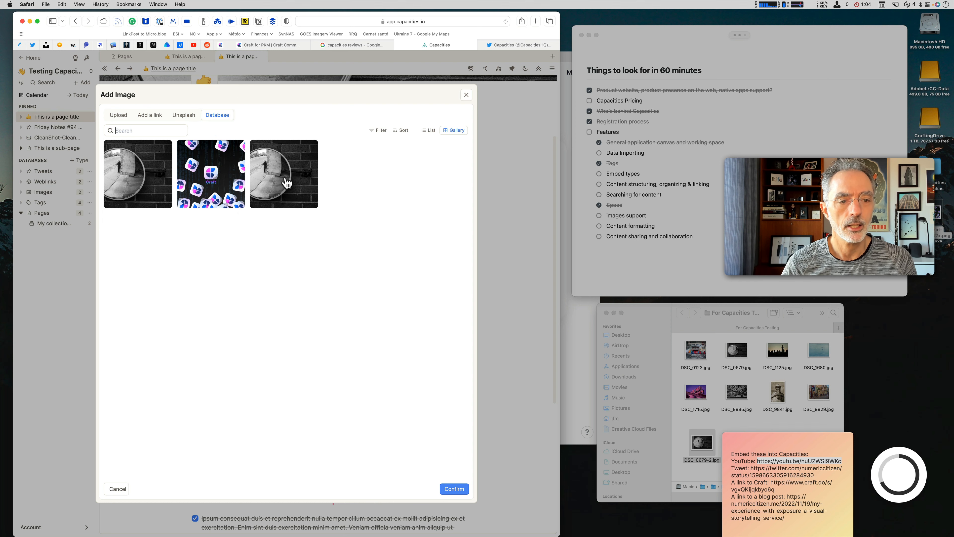
pyautogui.click(120, 173)
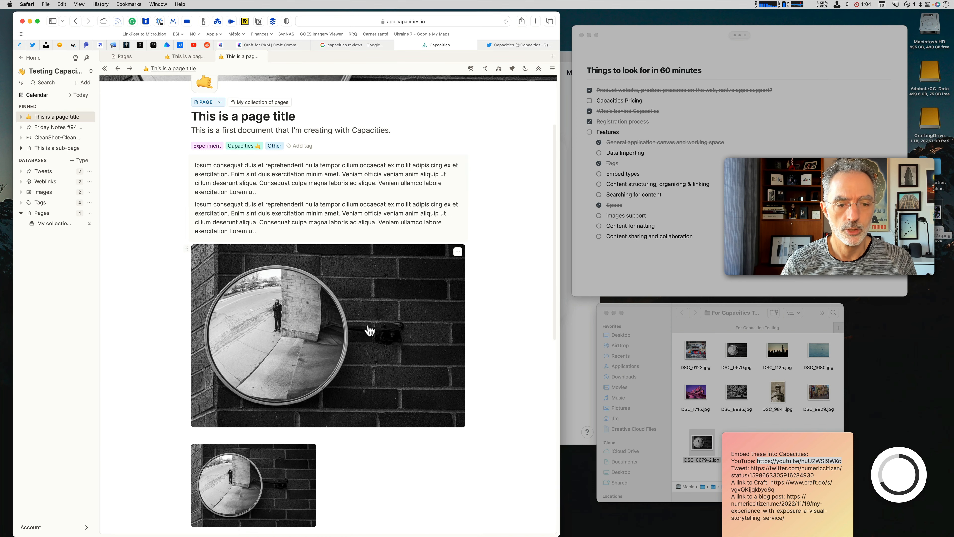
pyautogui.scroll(-3, 366, 338)
pyautogui.scroll(-2, 368, 352)
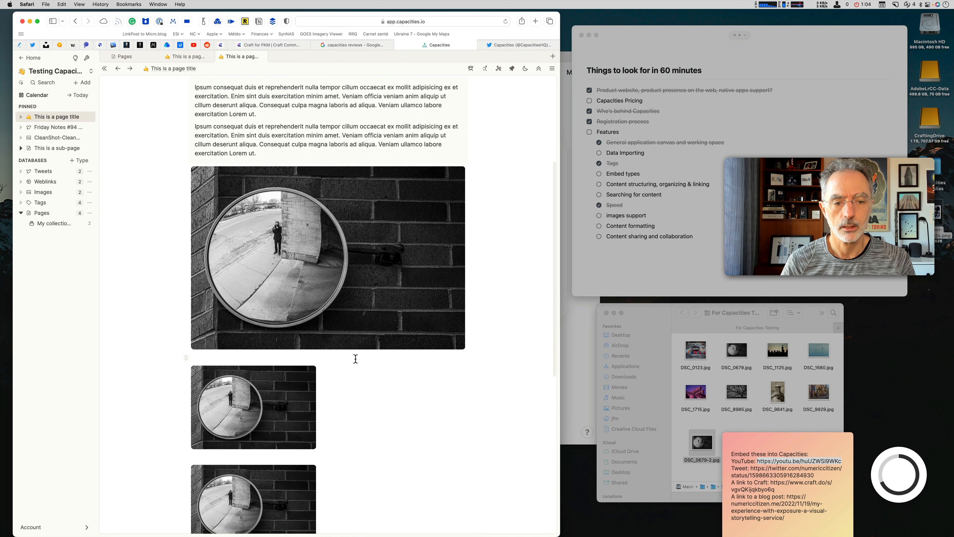
pyautogui.scroll(-3, 356, 359)
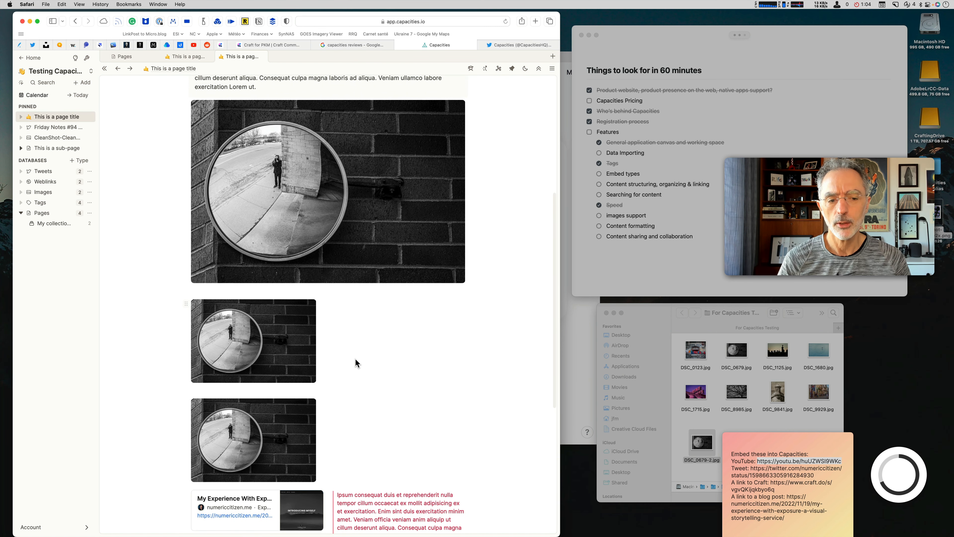
pyautogui.scroll(2, 355, 360)
pyautogui.scroll(2, 355, 360)
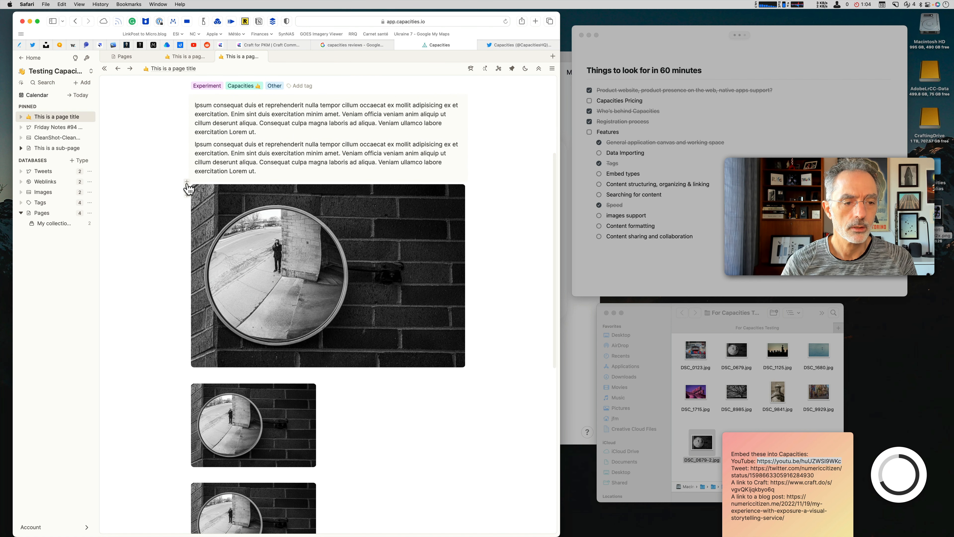
# Add a block reading "text" directly beneath the large photo and set its hierarchy to Small
pyautogui.click(186, 195)
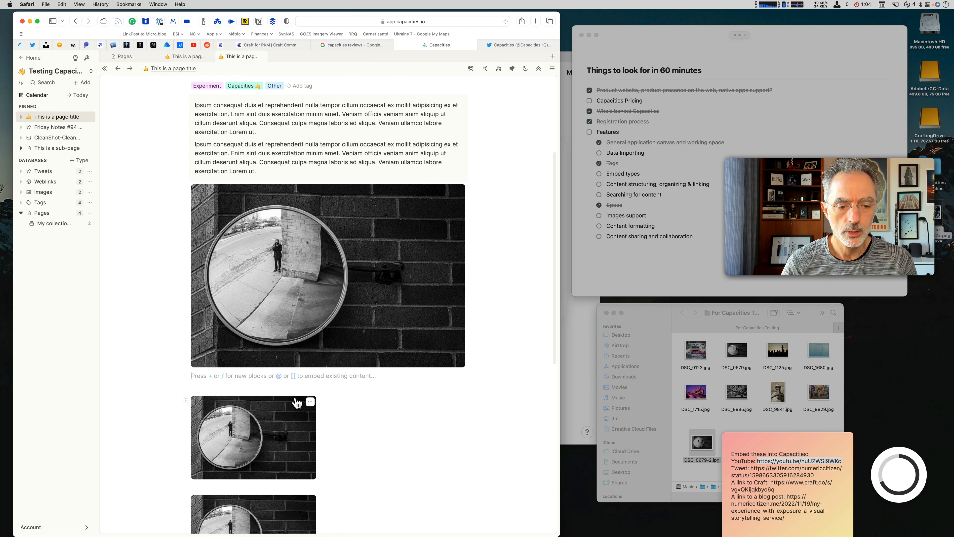
pyautogui.write('text')
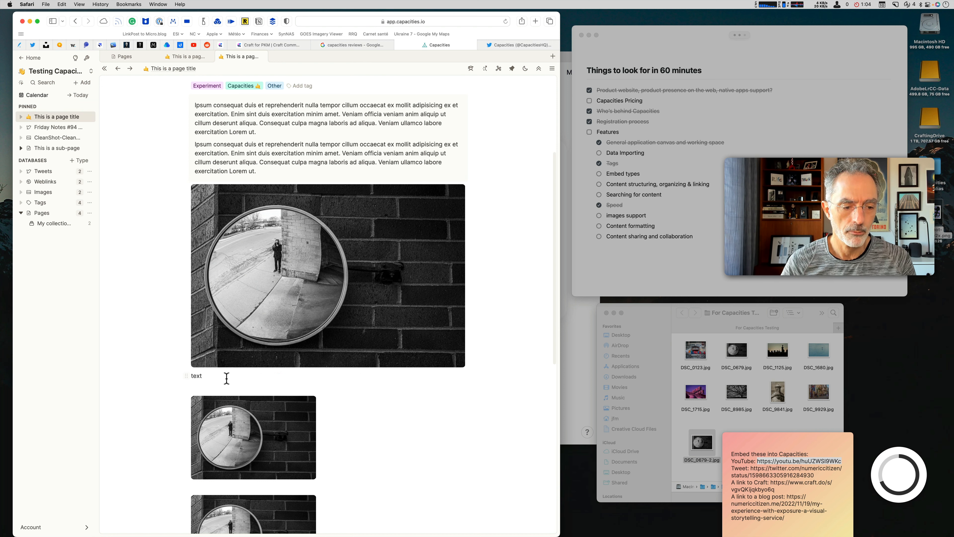
pyautogui.click(185, 376)
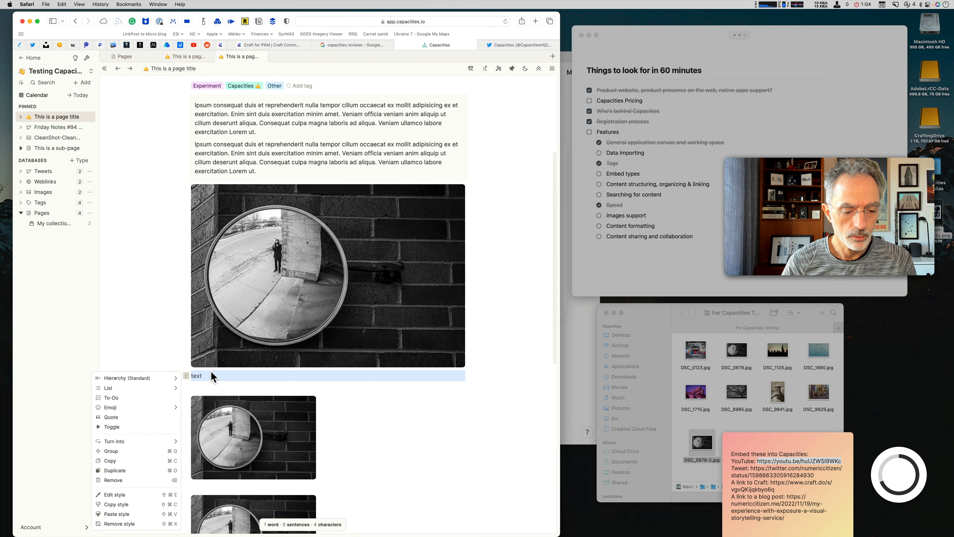
pyautogui.click(187, 376)
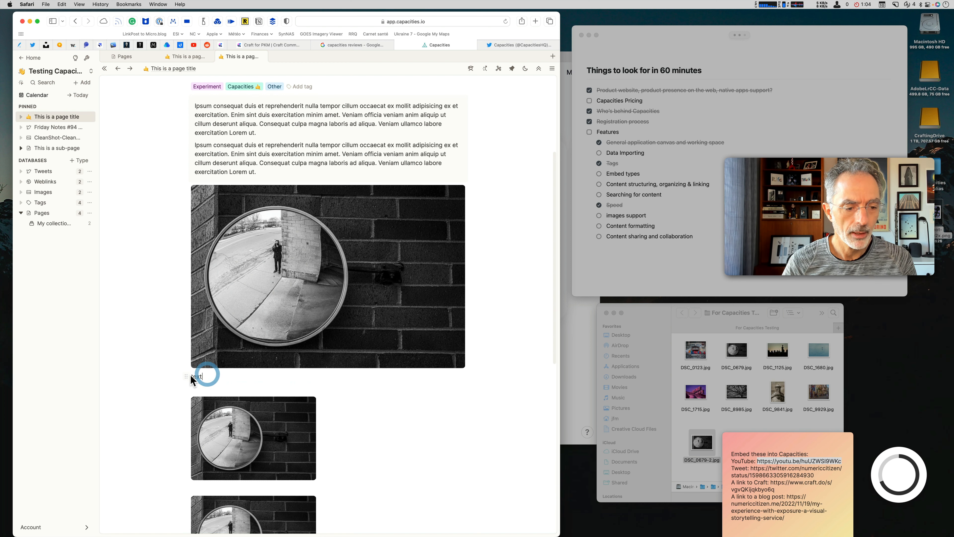
pyautogui.click(186, 376)
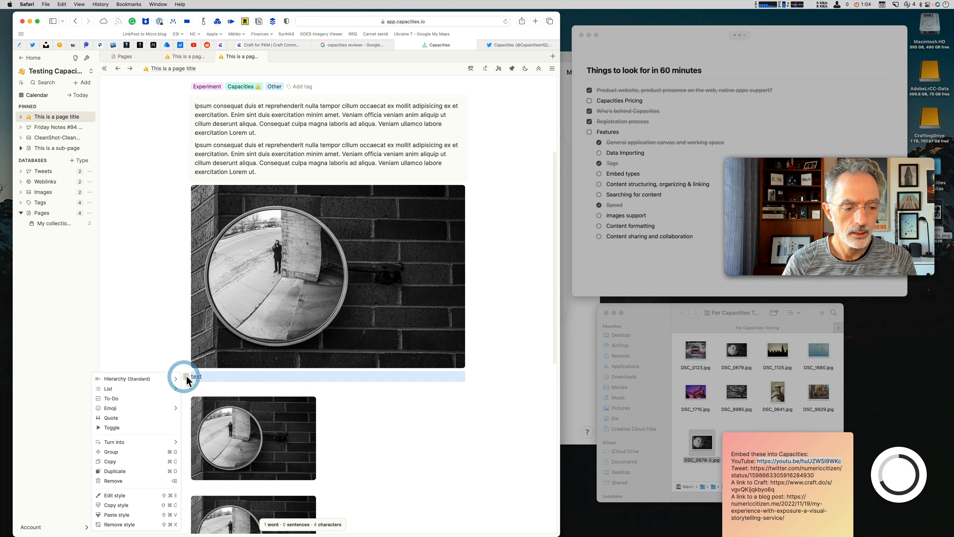
pyautogui.click(135, 378)
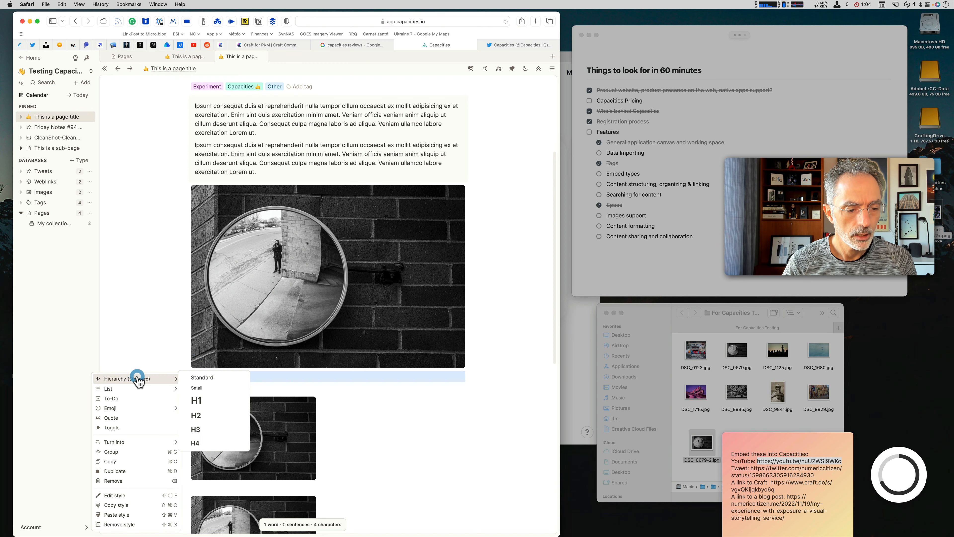
pyautogui.click(219, 388)
pyautogui.click(329, 391)
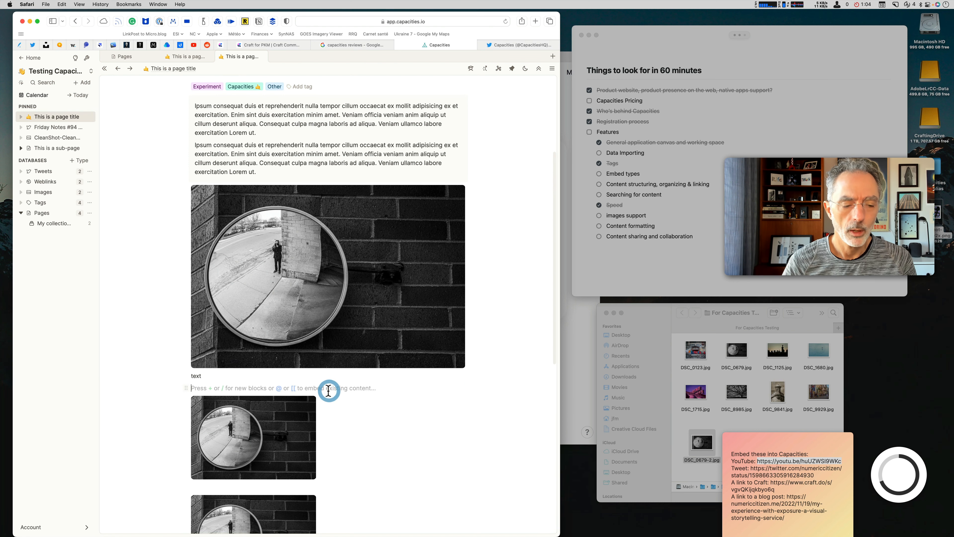
# Open the style editor for the "text" block and examine its hierarchy, list and color formatting options
pyautogui.click(188, 376)
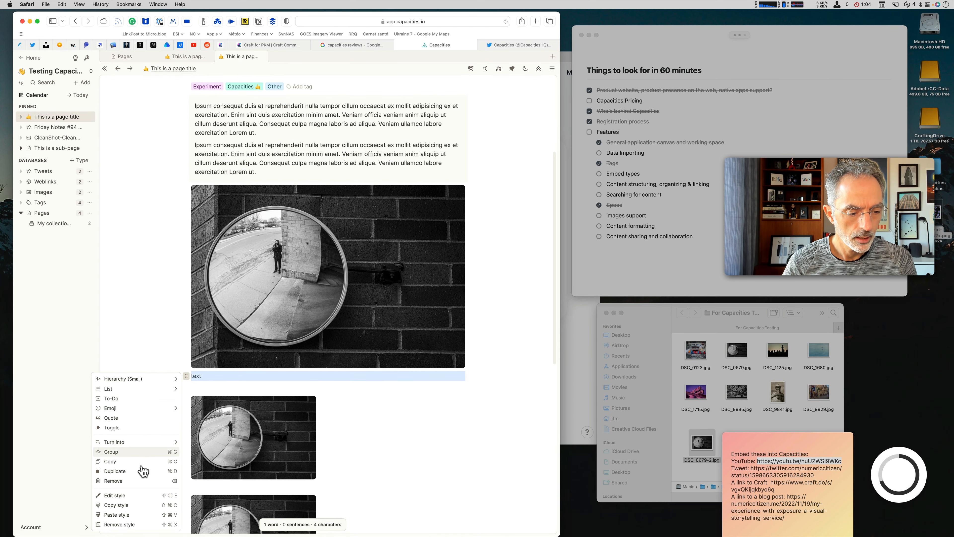
pyautogui.click(138, 499)
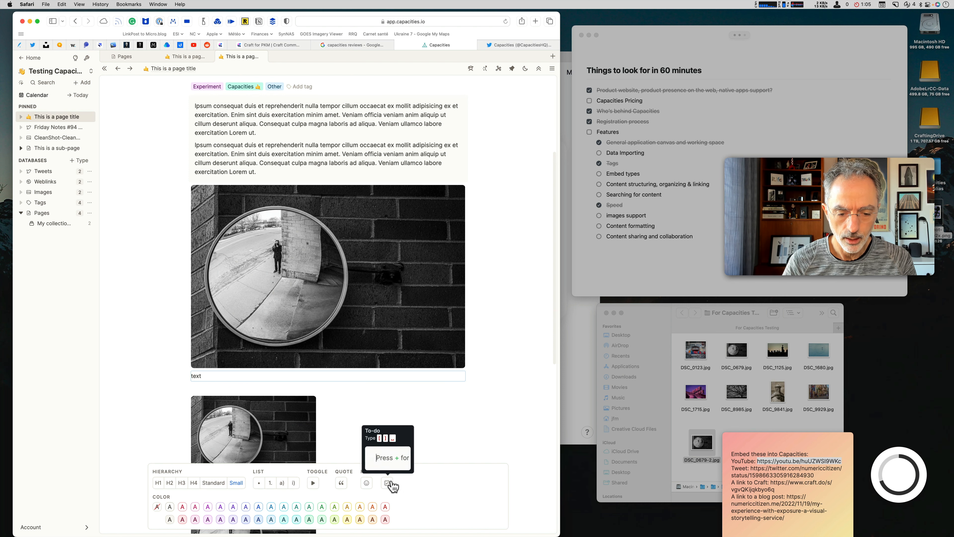
pyautogui.scroll(-1, 311, 495)
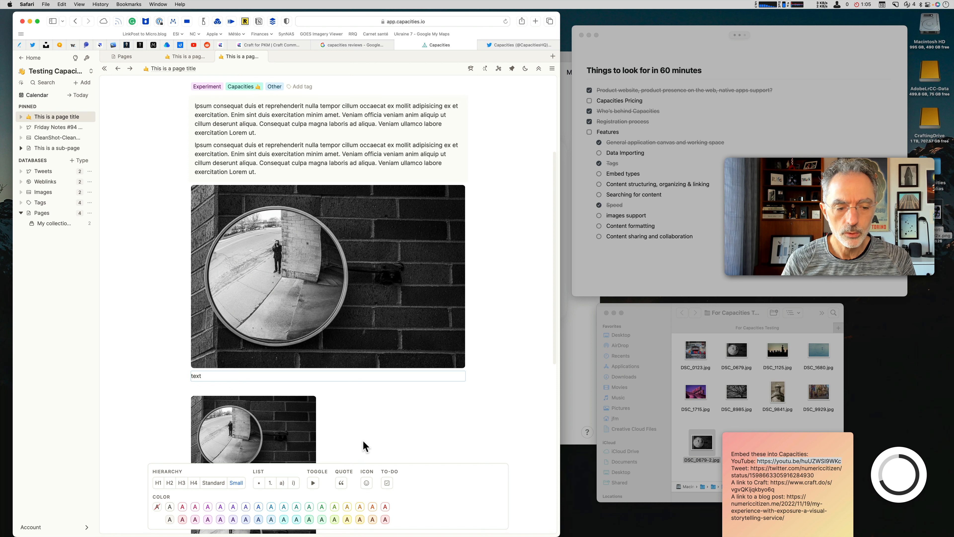
pyautogui.click(219, 384)
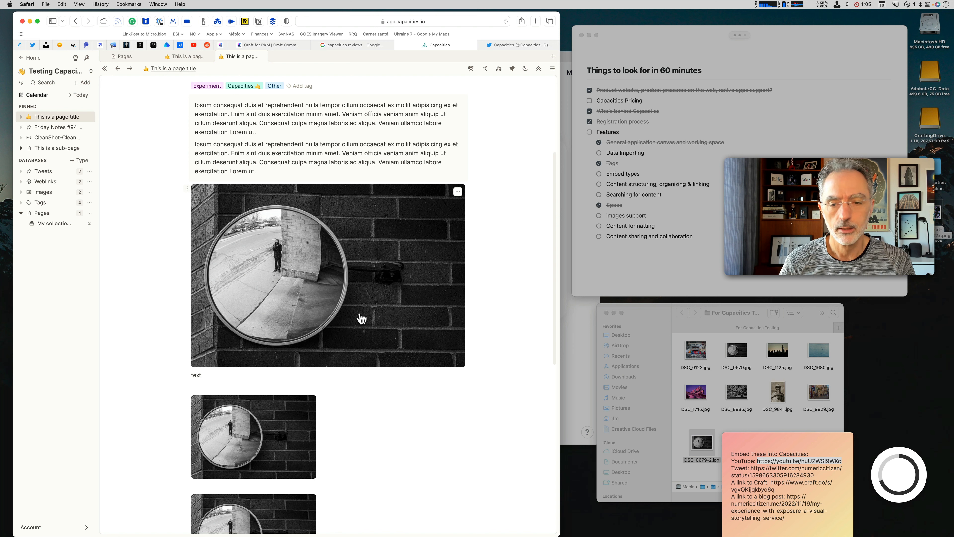
# Mark "images support" as done in the Craft checklist and return to the Capacities page
pyautogui.click(675, 269)
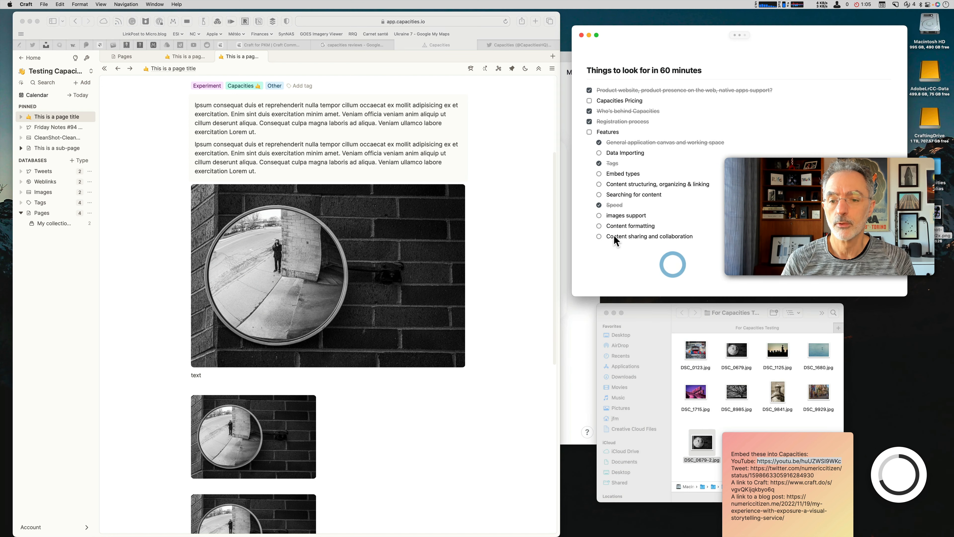
pyautogui.click(598, 215)
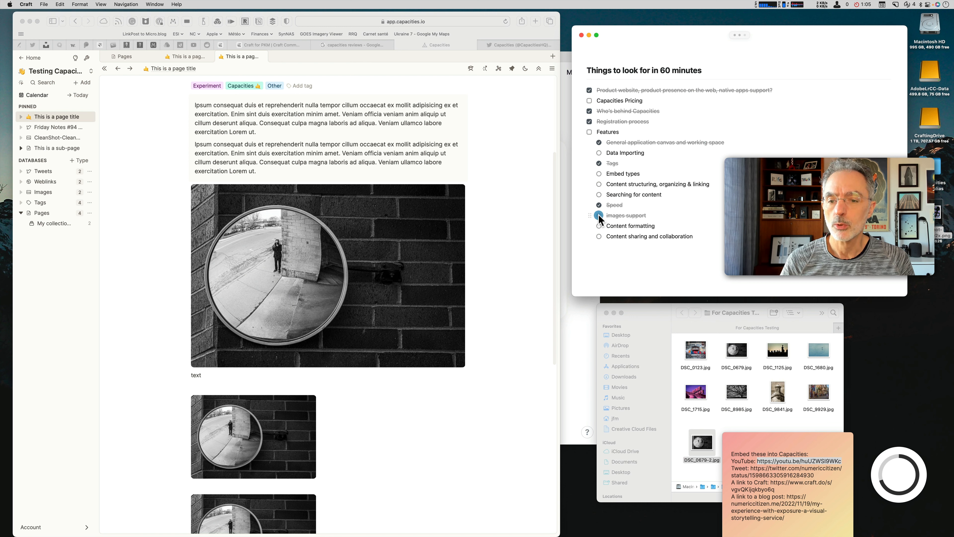
pyautogui.click(504, 175)
# Append "apple" to the first paragraph of the shaded block and add the line "if I type this...lagging?" beneath it
pyautogui.scroll(5, 226, 169)
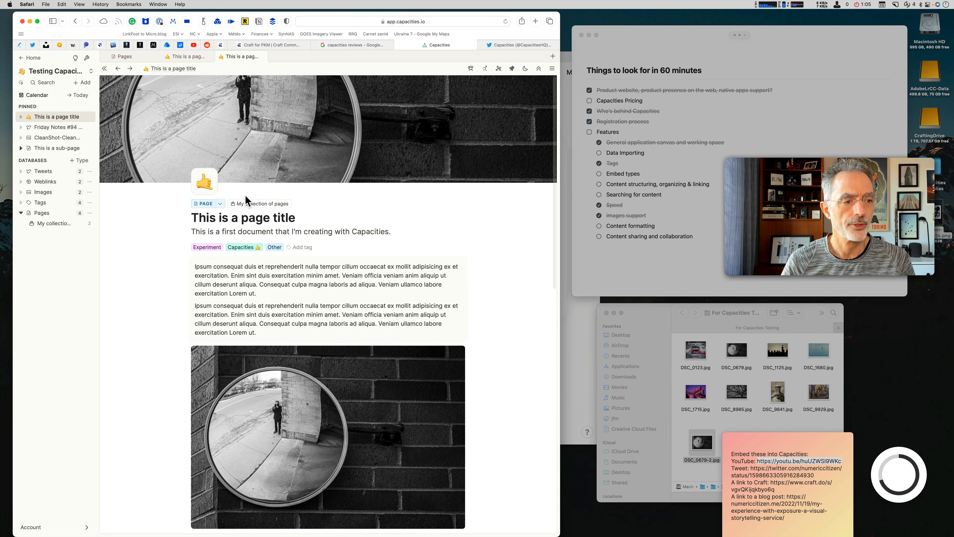
pyautogui.click(269, 295)
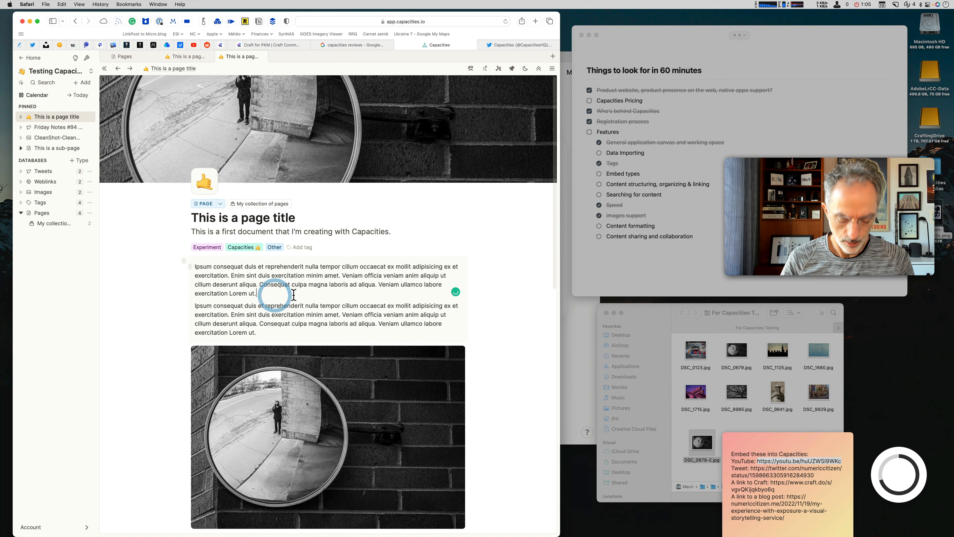
pyautogui.write('app')
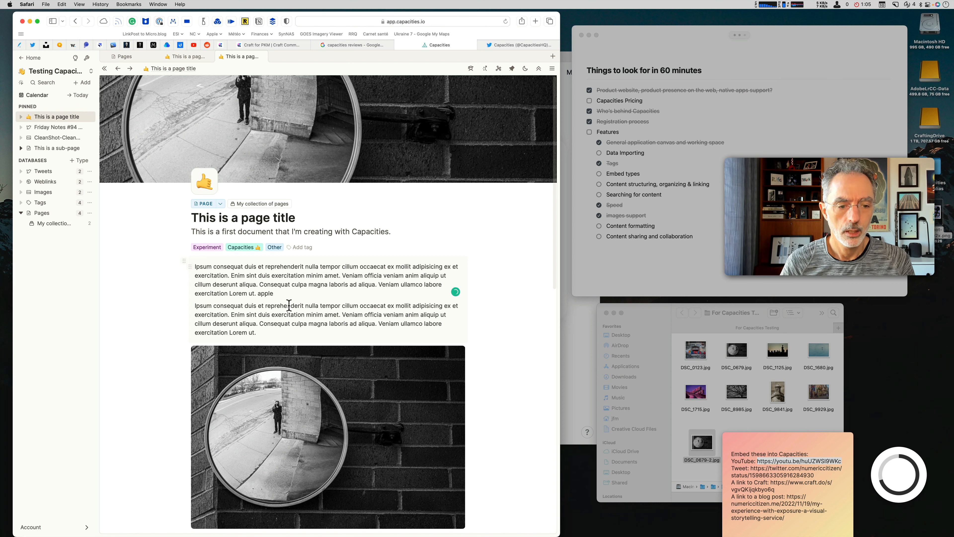
pyautogui.write('le')
pyautogui.press('Return')
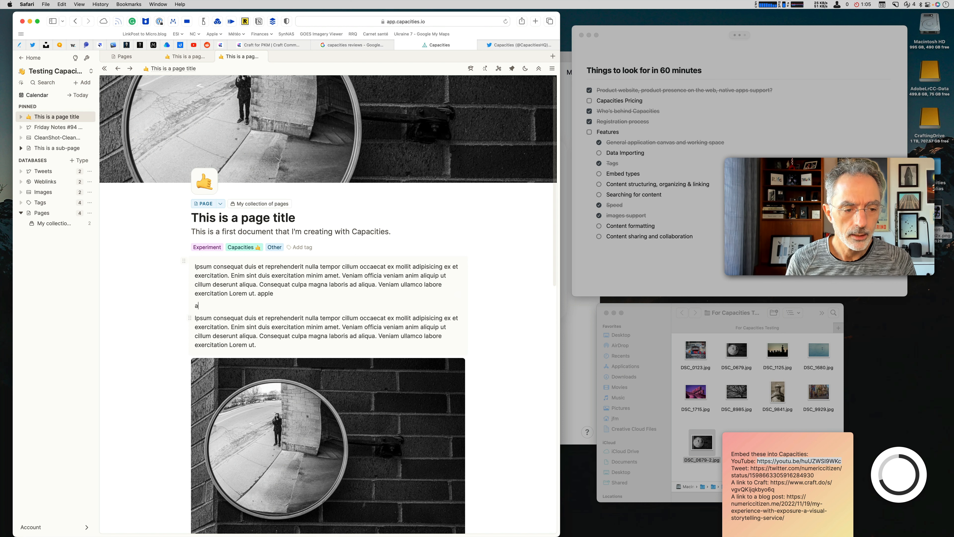
pyautogui.write('i')
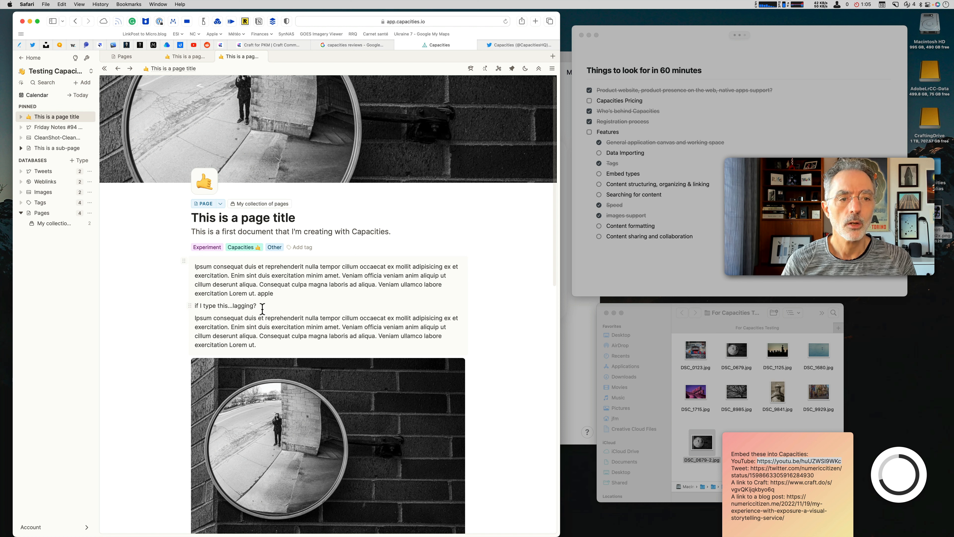
# Search the content for "apple", open the "This is a sub-page" result and follow its Apple page link
pyautogui.click(42, 83)
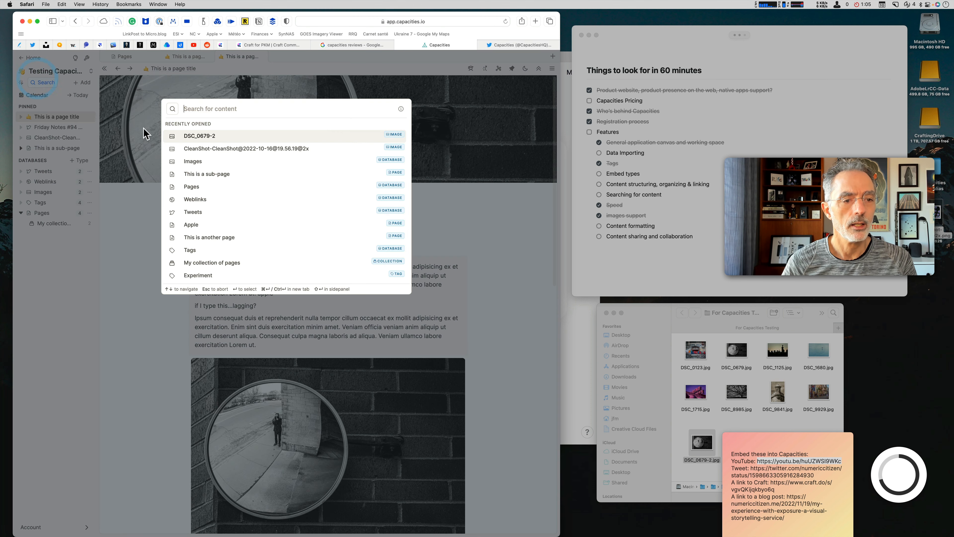
pyautogui.write('apple')
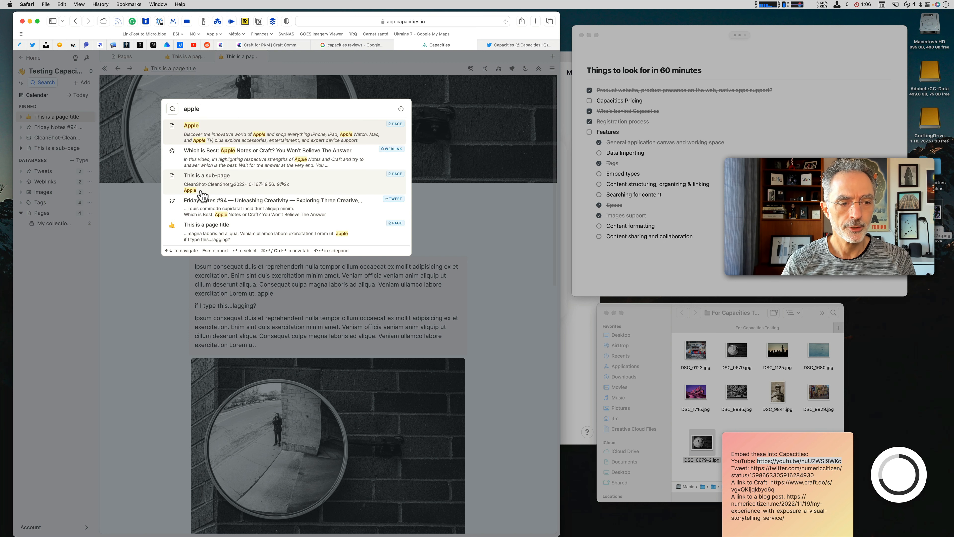
pyautogui.click(229, 188)
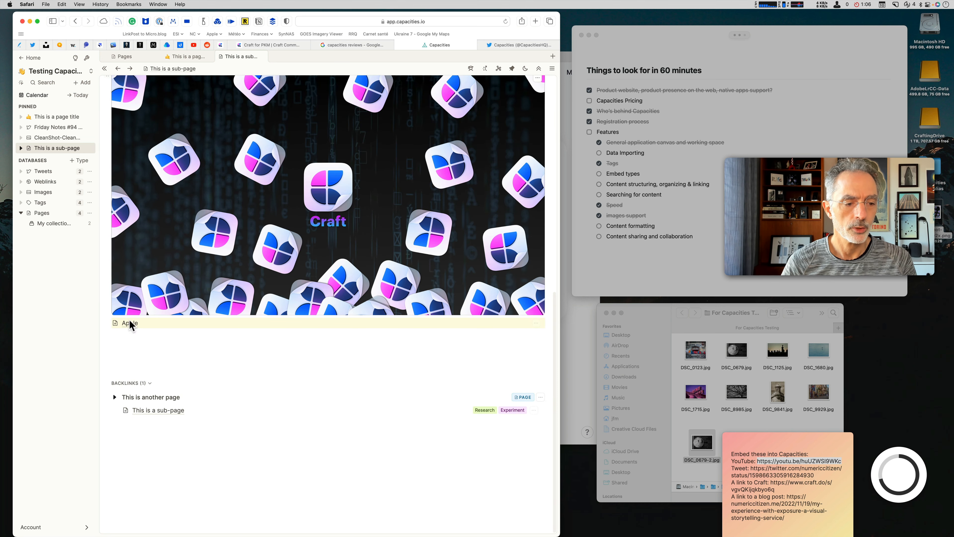
pyautogui.click(129, 323)
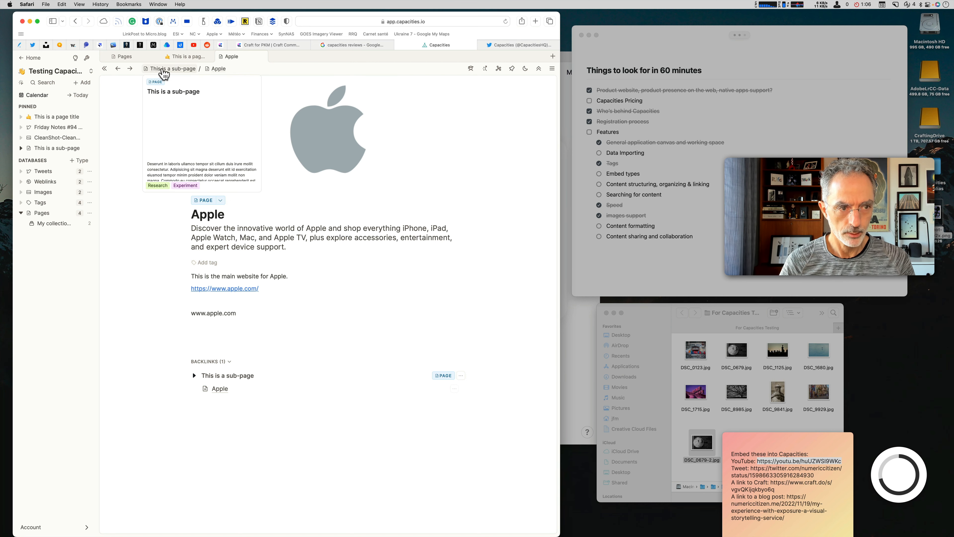
# Navigate back to "This is a page title" and open the Apple page from the recently opened items in search
pyautogui.click(117, 69)
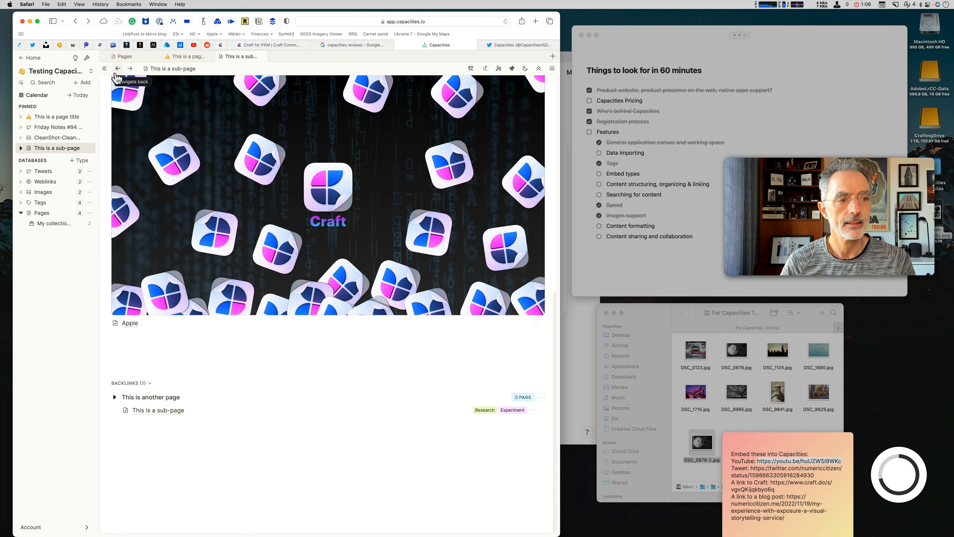
pyautogui.click(118, 69)
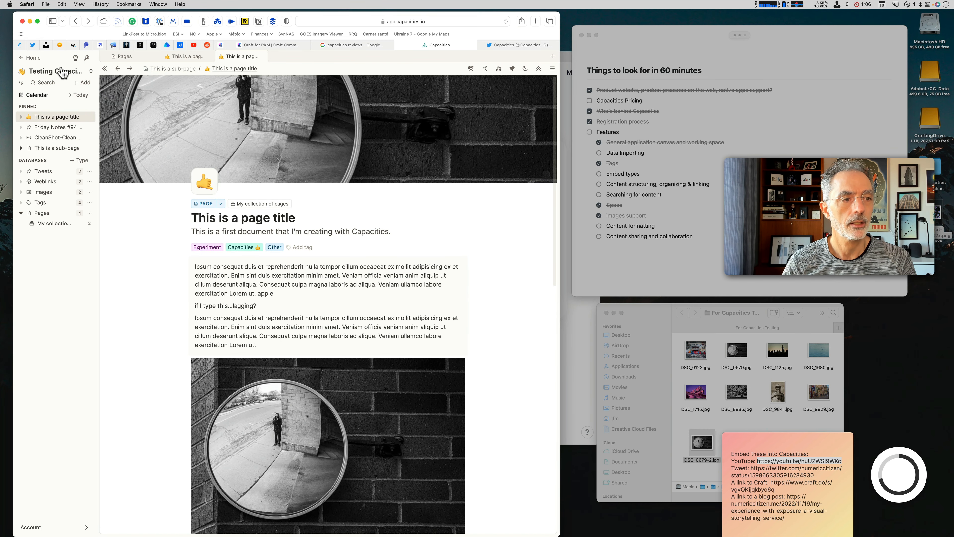
pyautogui.click(51, 85)
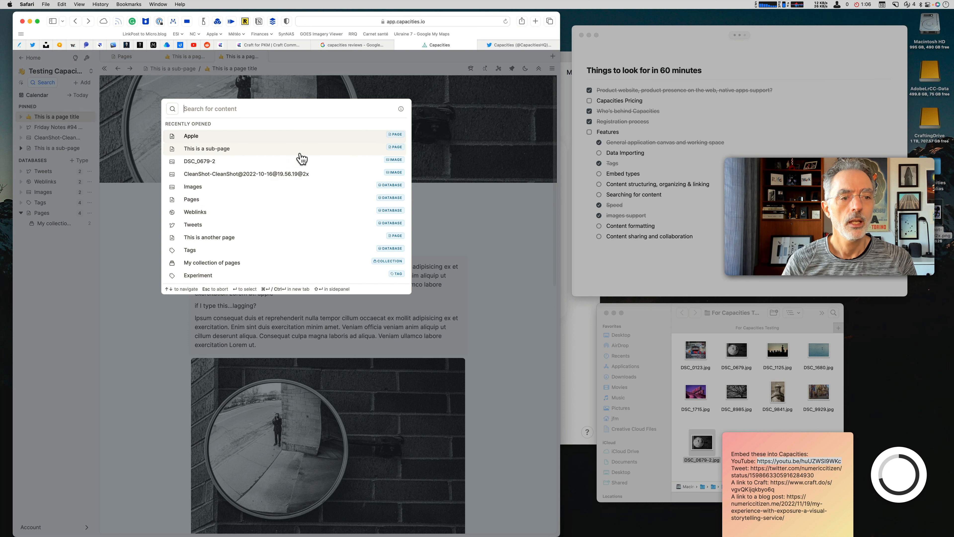
pyautogui.click(262, 136)
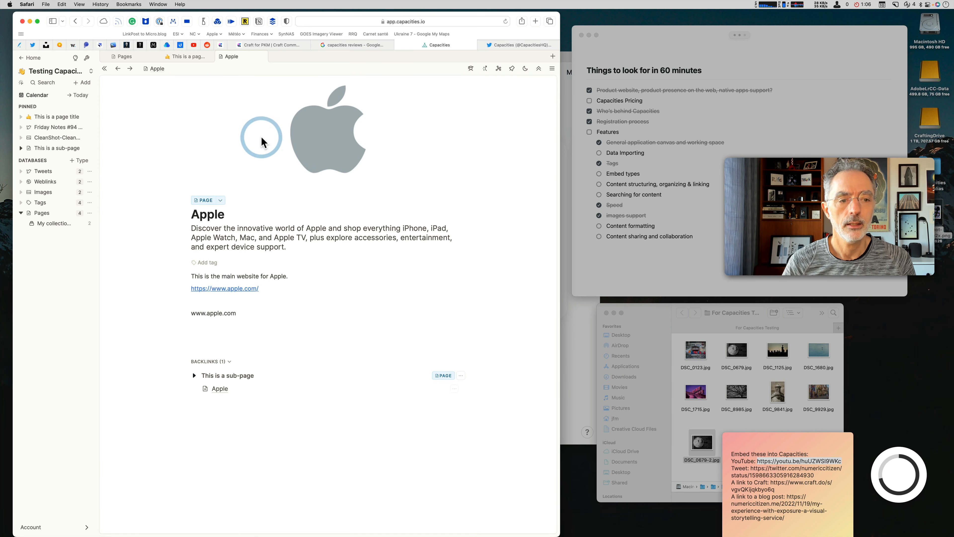
# Search the content for "apple", move through the listed results and close the search without opening any
pyautogui.click(44, 83)
pyautogui.write('apple')
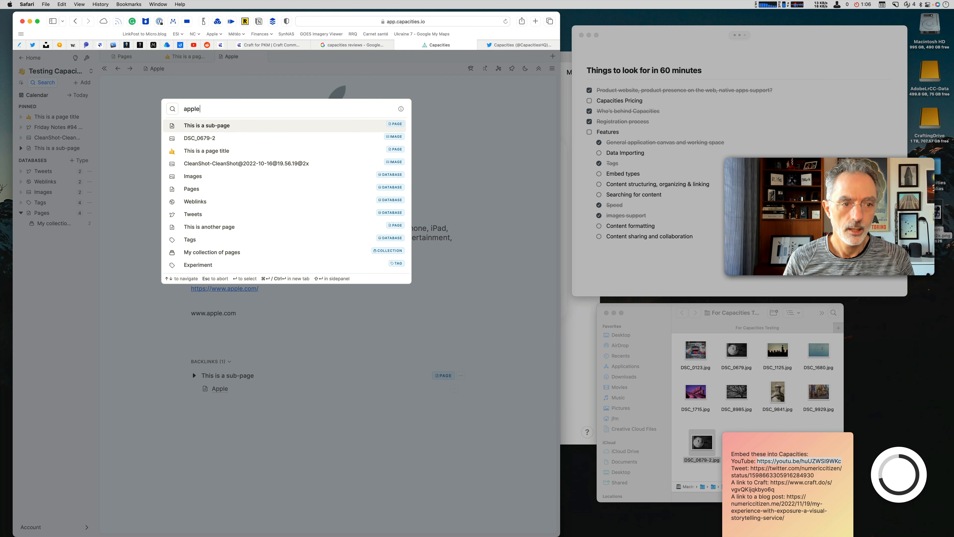
pyautogui.press('Down')
pyautogui.press('Down')
pyautogui.press('Down')
pyautogui.press('Down')
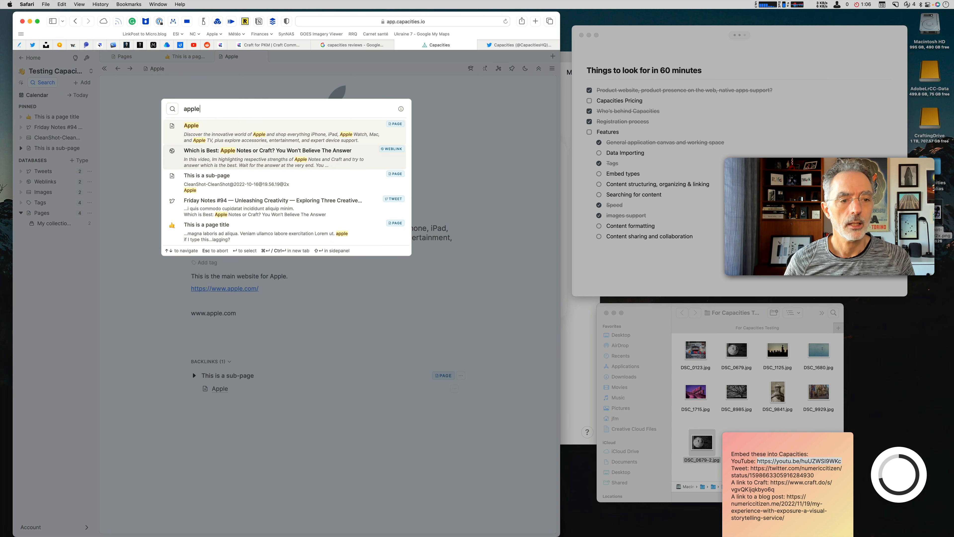
pyautogui.press('Down')
pyautogui.press('Down')
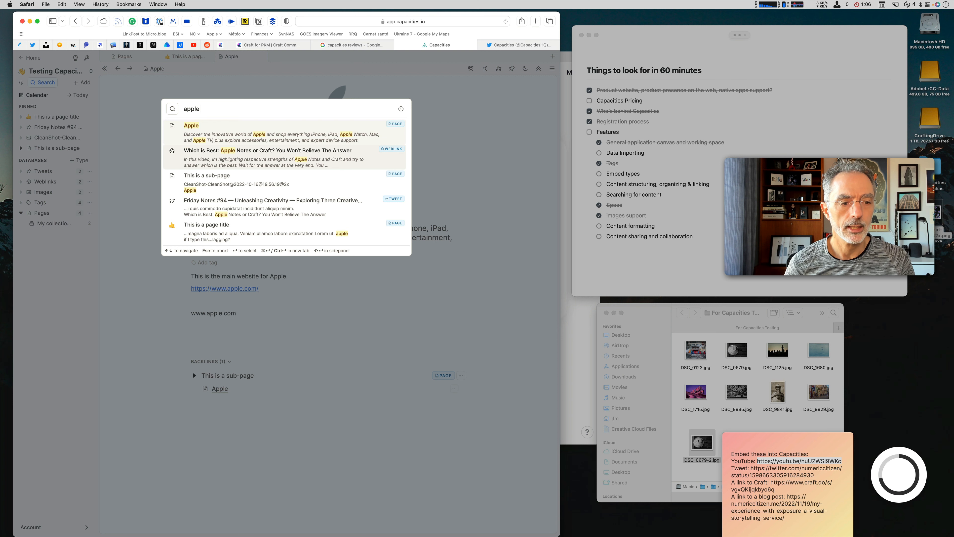
pyautogui.press('Up')
pyautogui.press('Up')
pyautogui.press('Up')
pyautogui.press('Up')
pyautogui.press('Up')
pyautogui.press('Down')
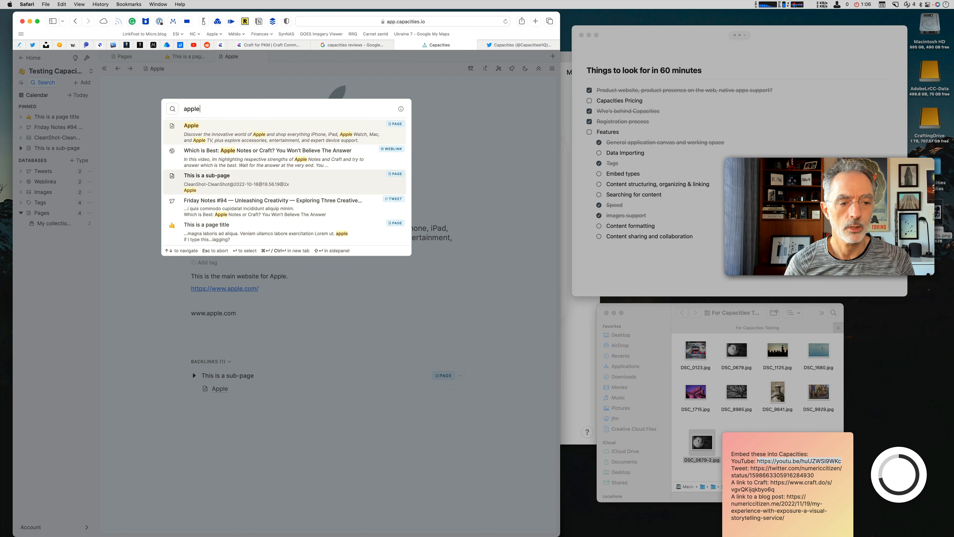
pyautogui.press('Escape')
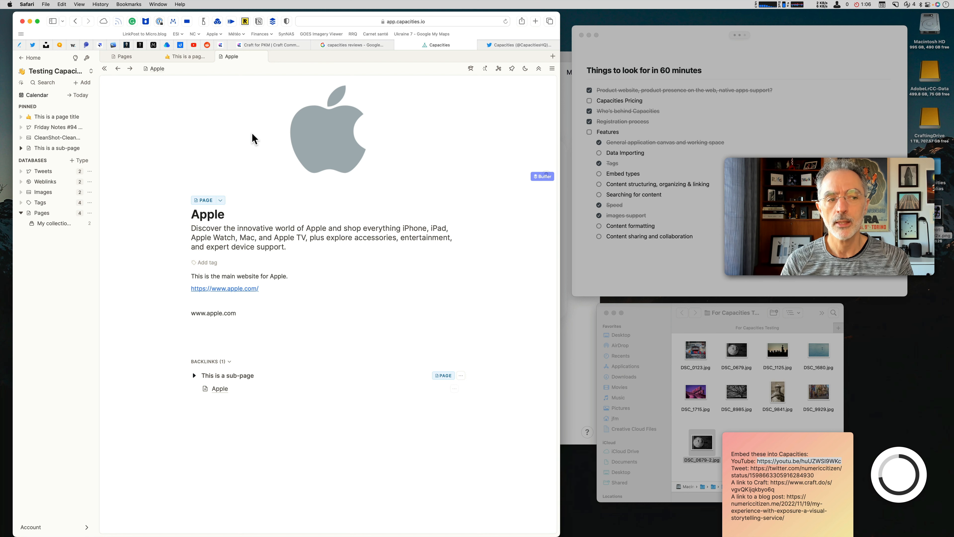
pyautogui.click(44, 84)
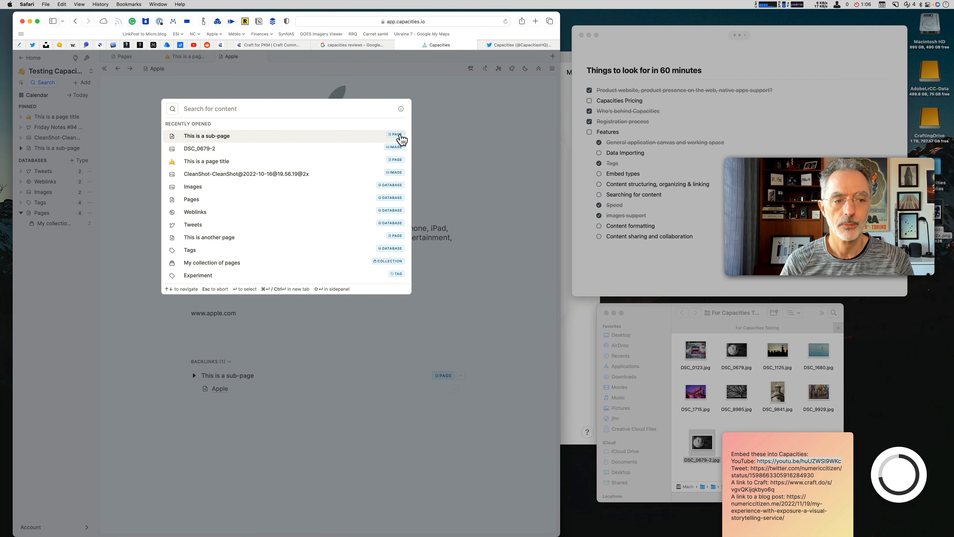
pyautogui.click(451, 132)
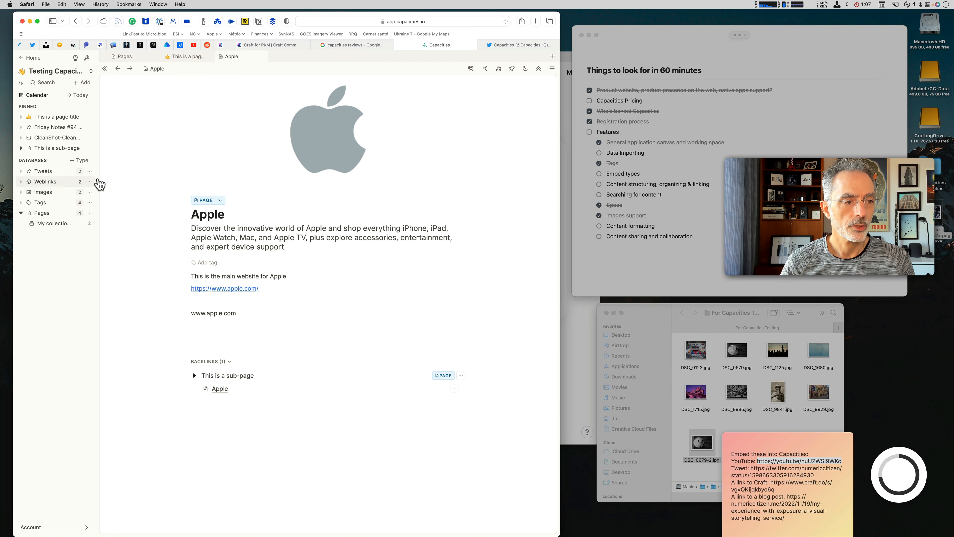
pyautogui.click(85, 83)
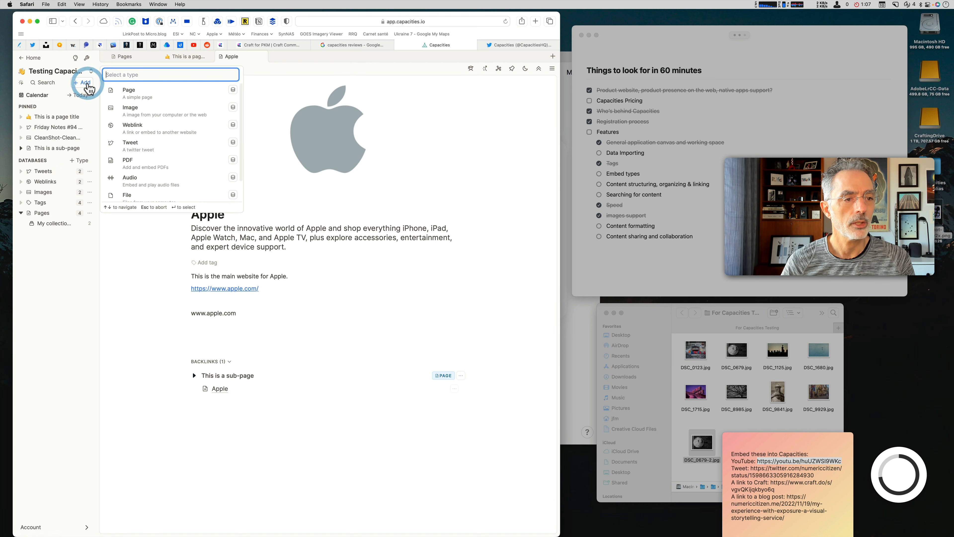
pyautogui.click(265, 100)
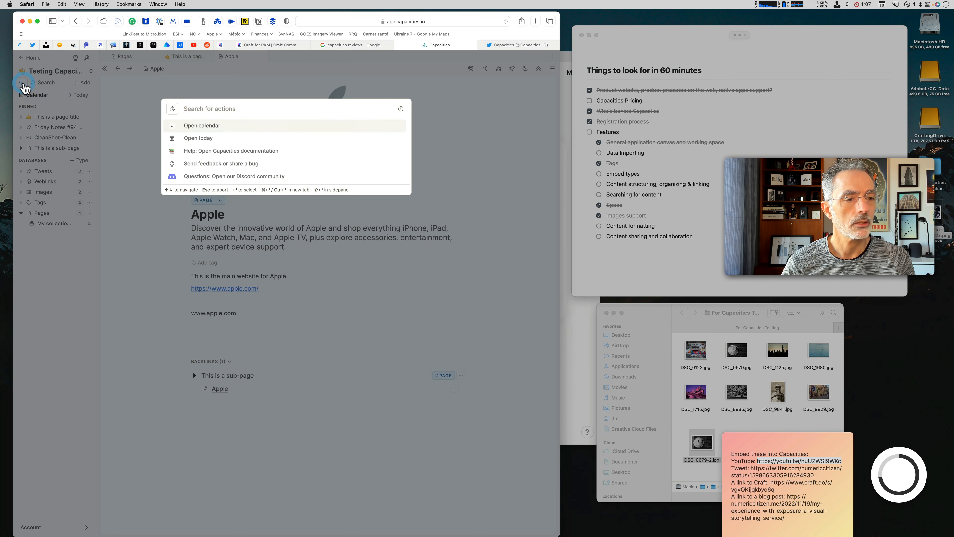
pyautogui.click(22, 83)
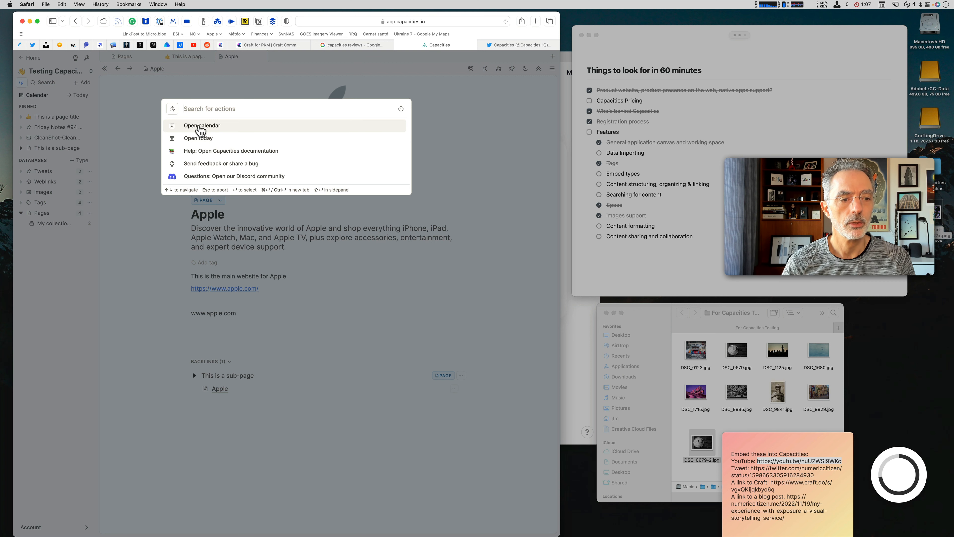
pyautogui.click(437, 113)
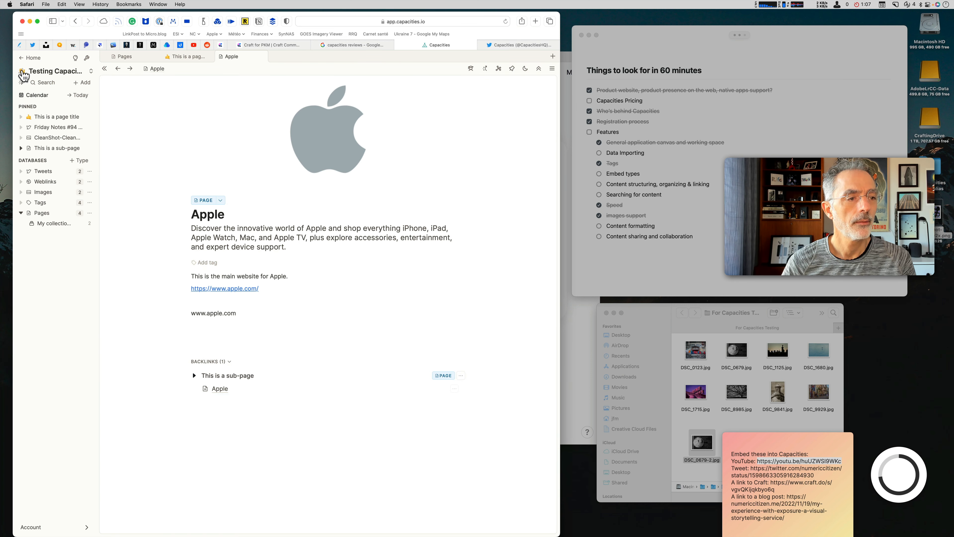
# Open the calendar in day view for December 10, 2022
pyautogui.click(36, 95)
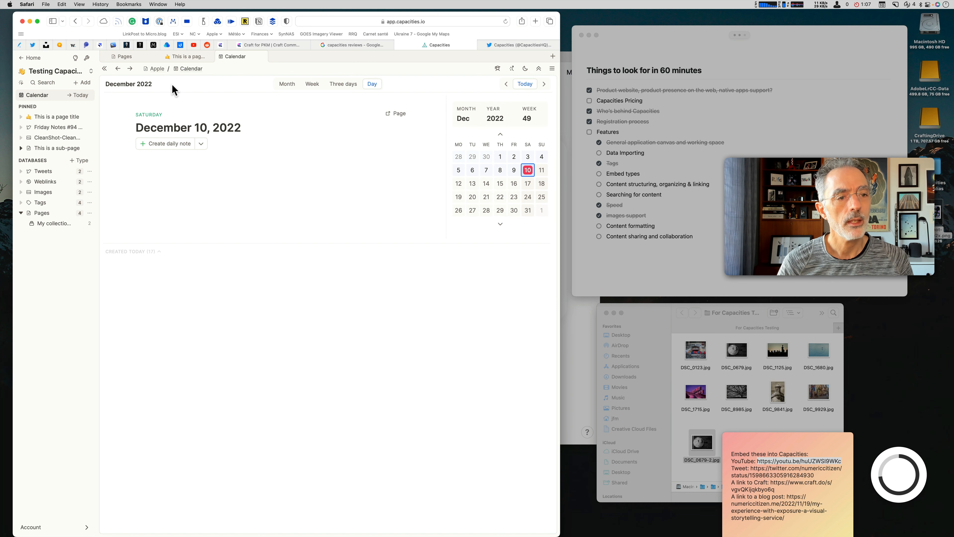
pyautogui.click(55, 68)
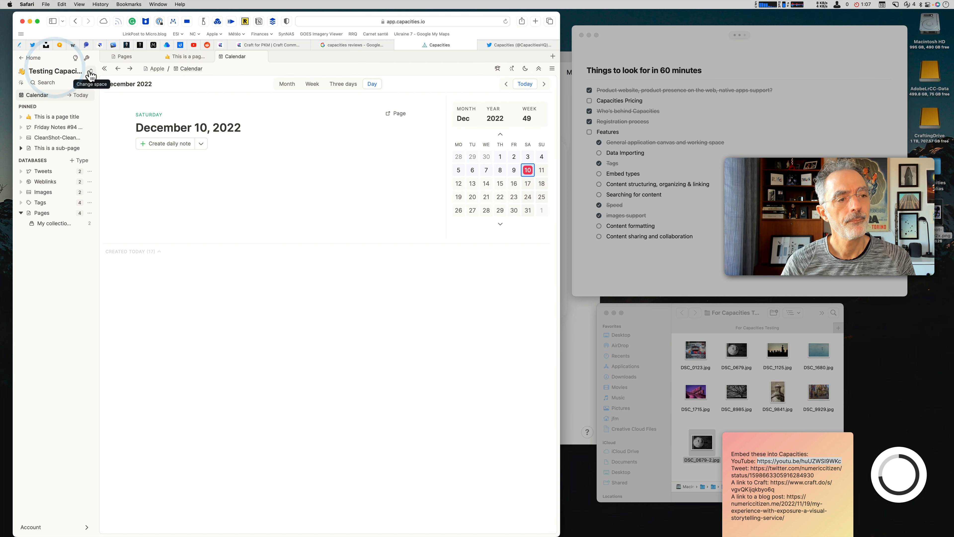
pyautogui.click(119, 107)
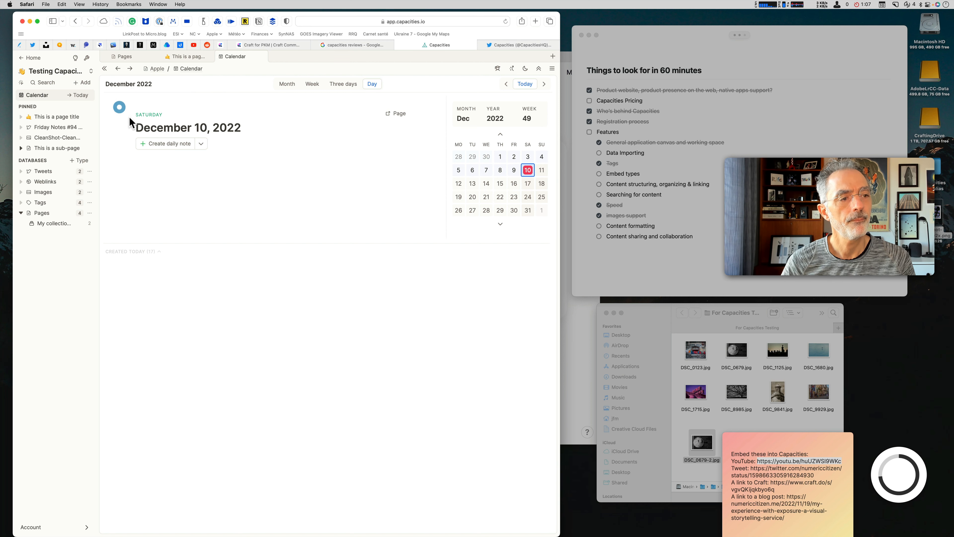
# Search the content for "apple", open the Apple page in the side panel beside the calendar and close it again
pyautogui.click(43, 82)
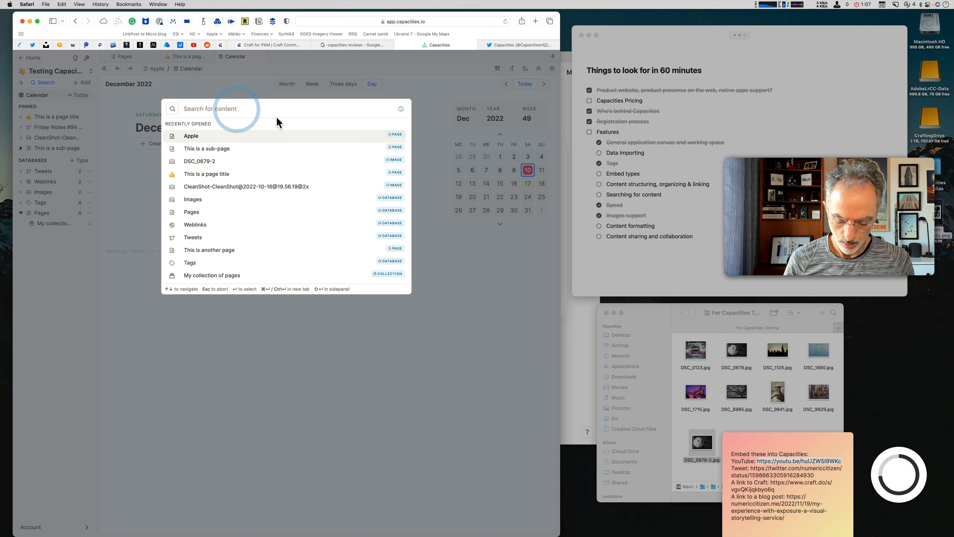
pyautogui.write('apple')
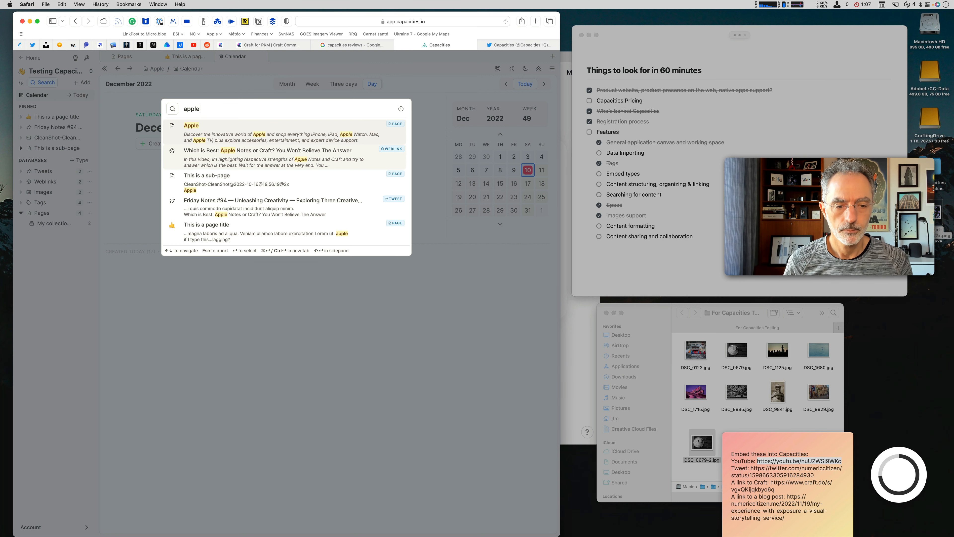
pyautogui.hotkey('shift', 'Return')
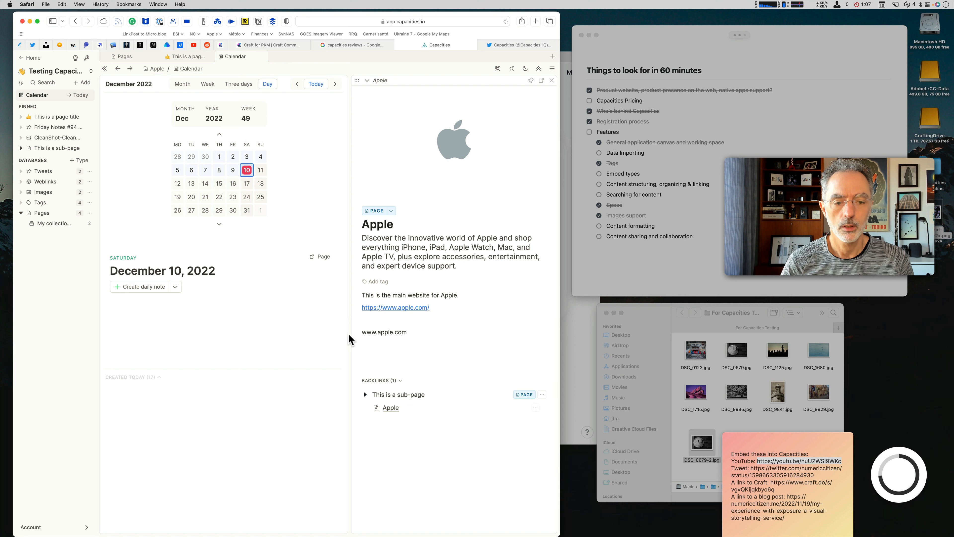
pyautogui.moveTo(342, 338); pyautogui.dragTo(349, 331)
pyautogui.click(303, 328)
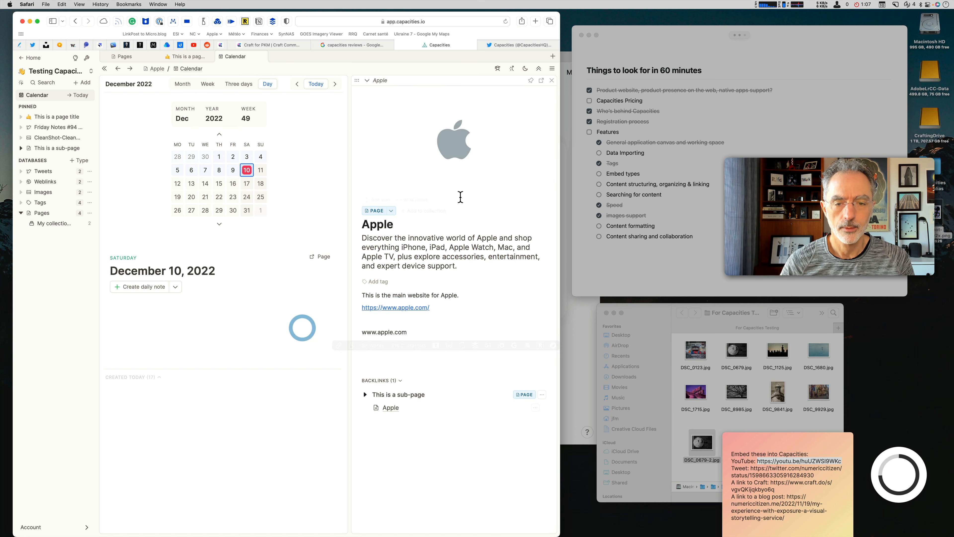
pyautogui.click(552, 80)
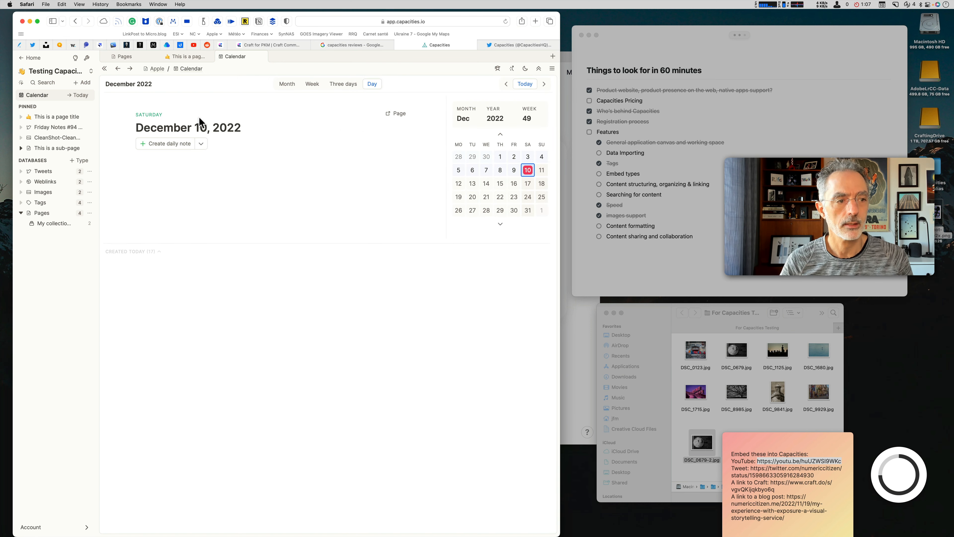
# Search the content for "apple" again and dismiss the results to return to the calendar
pyautogui.click(44, 83)
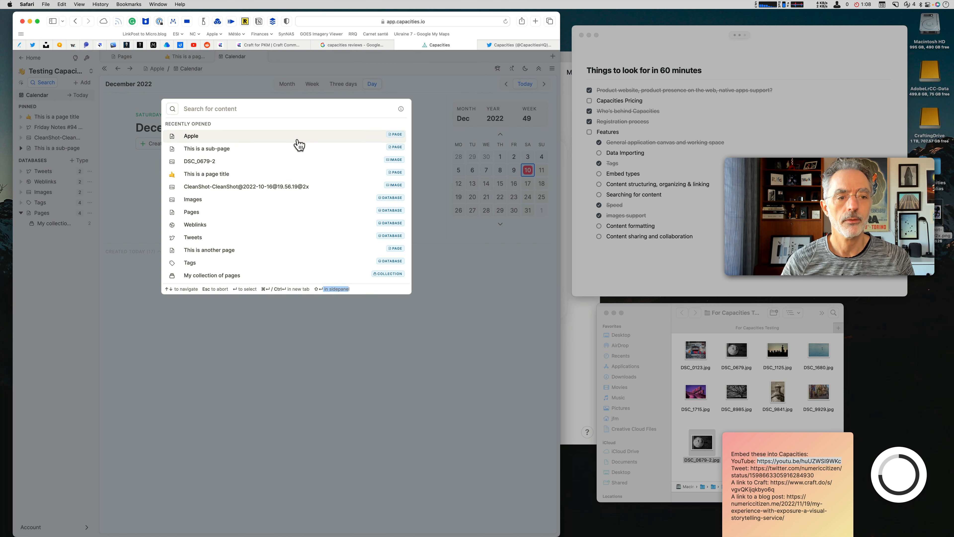
pyautogui.click(246, 108)
pyautogui.write('apple')
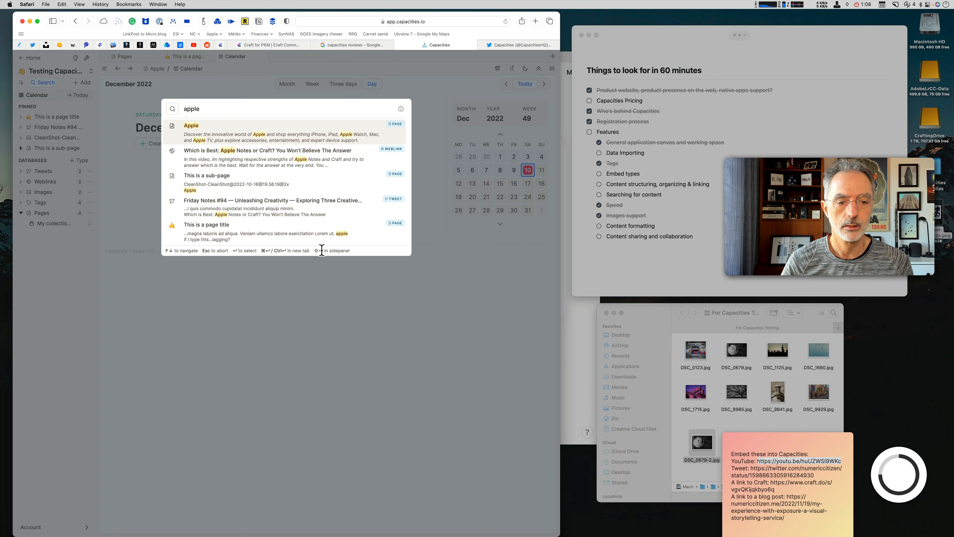
pyautogui.click(344, 269)
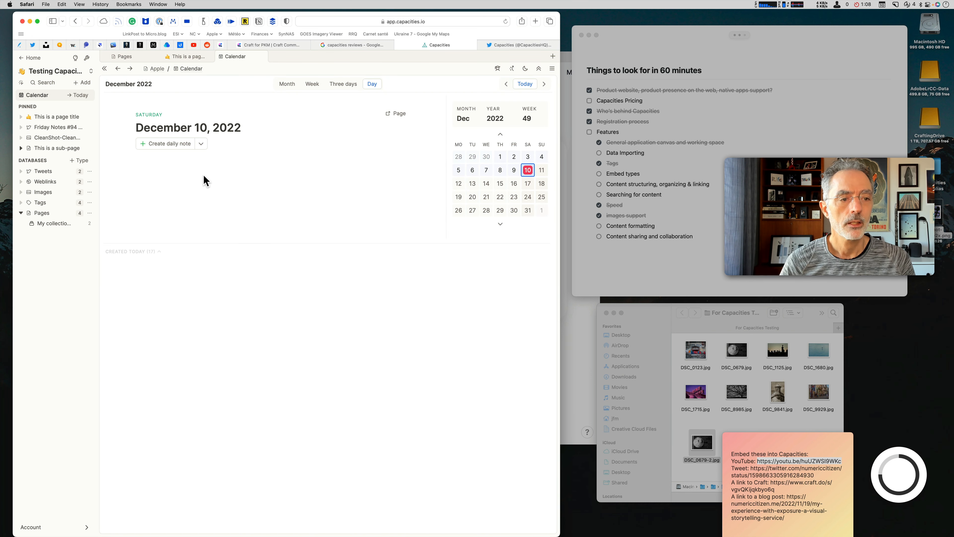
# Create a daily note for December 10, 2022 reading "this is a daily note." and check it as a full page
pyautogui.click(171, 144)
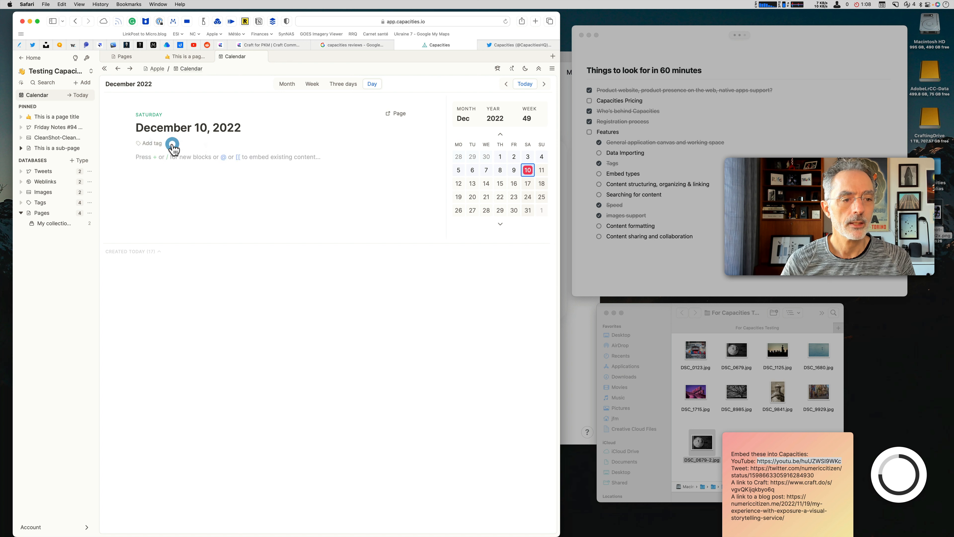
pyautogui.click(162, 160)
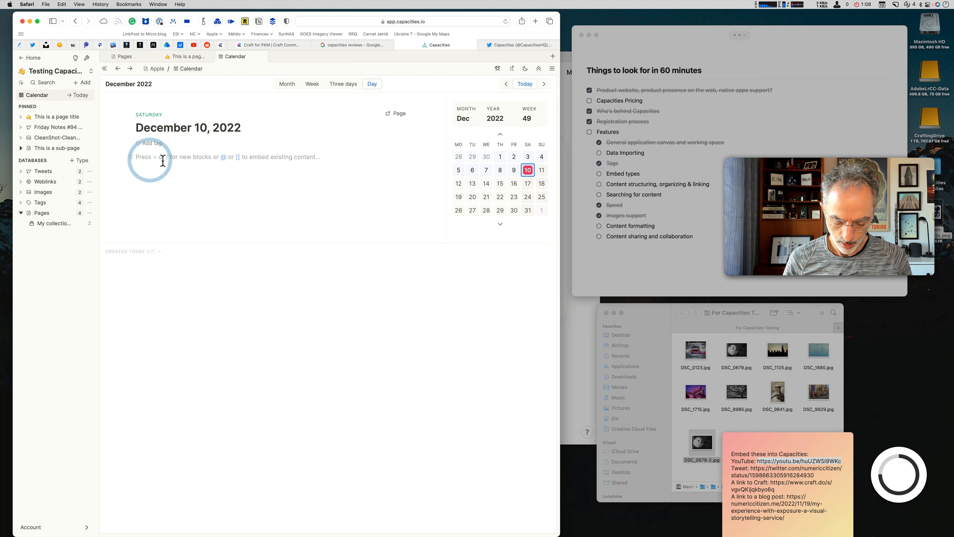
pyautogui.write('this is a daily note.')
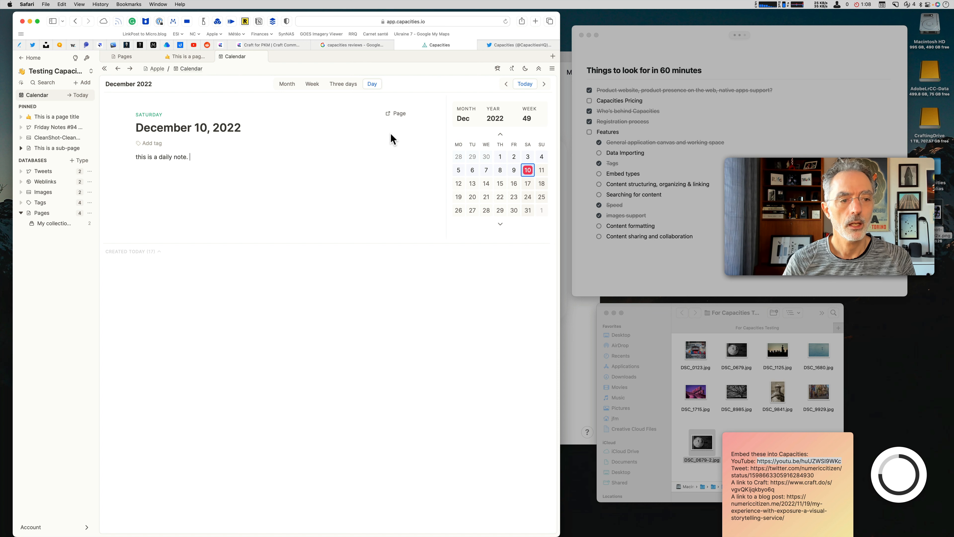
pyautogui.click(398, 114)
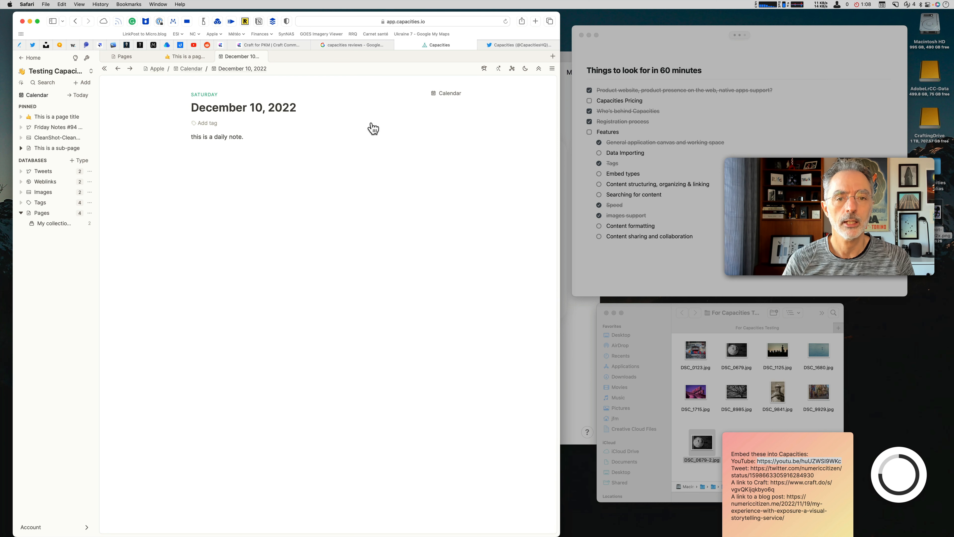
pyautogui.click(441, 93)
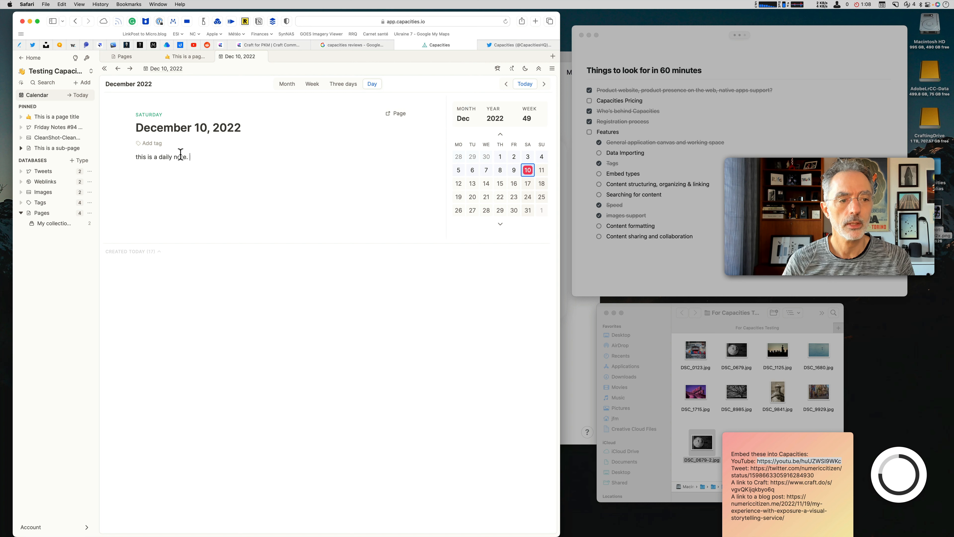
# Create a daily note reading "more content" for December 2, 2022 and reopen it after viewing December 16
pyautogui.click(517, 160)
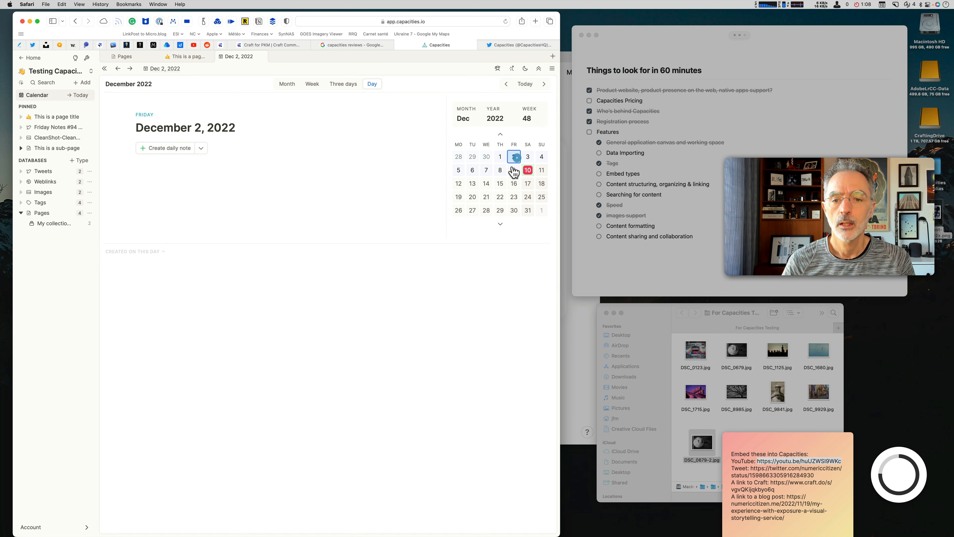
pyautogui.click(211, 167)
pyautogui.click(183, 151)
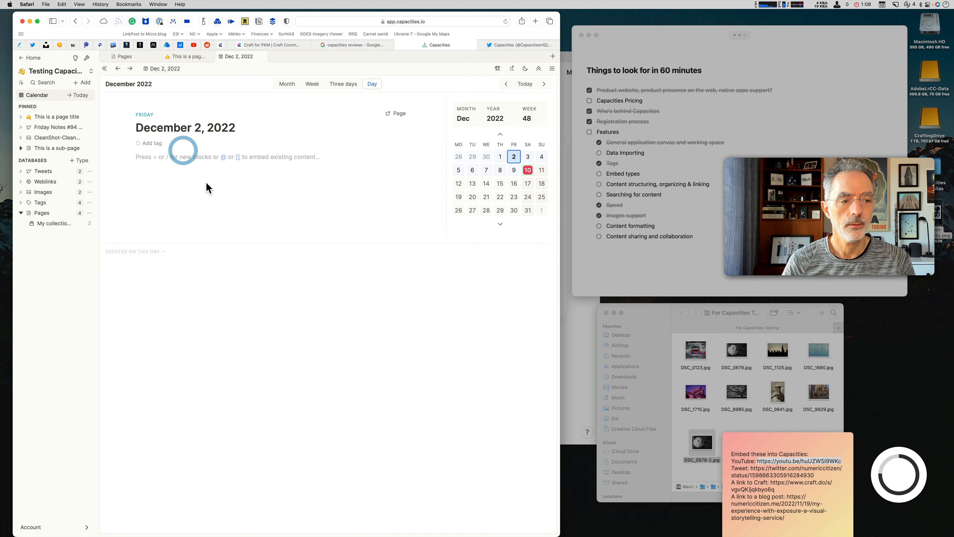
pyautogui.write('more content')
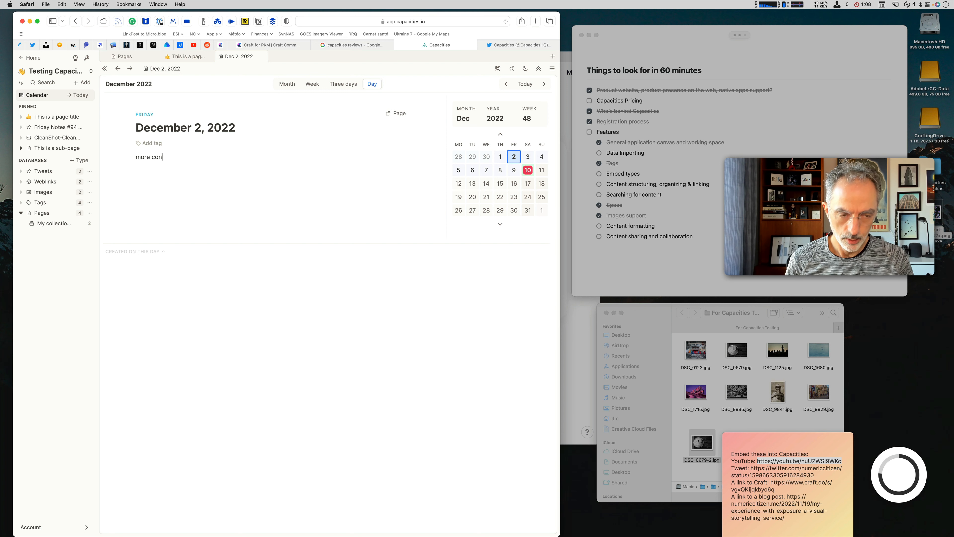
pyautogui.click(513, 184)
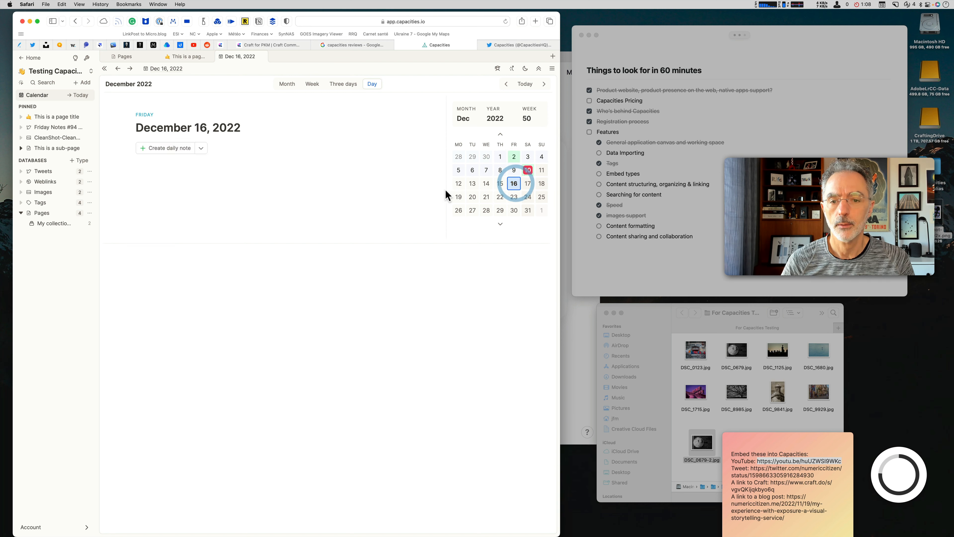
pyautogui.click(515, 158)
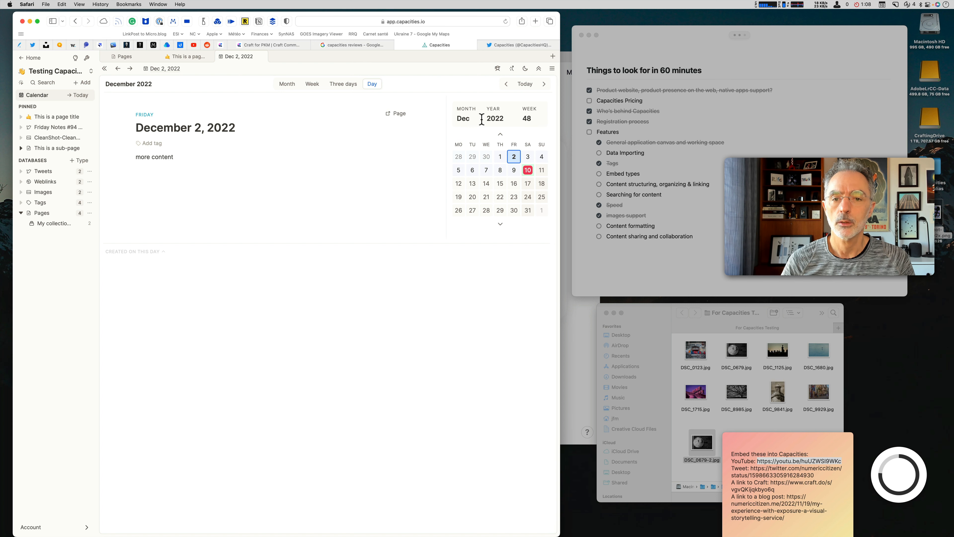
# Try the calendar's month, year and week values and go back day by day to November 27, 2022
pyautogui.click(499, 117)
pyautogui.click(466, 118)
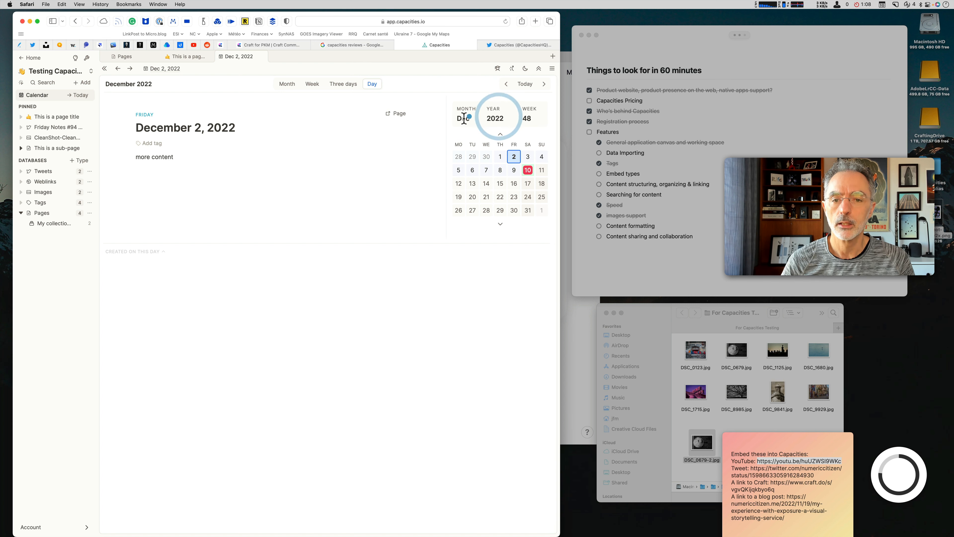
pyautogui.click(481, 120)
pyautogui.click(497, 118)
pyautogui.click(527, 118)
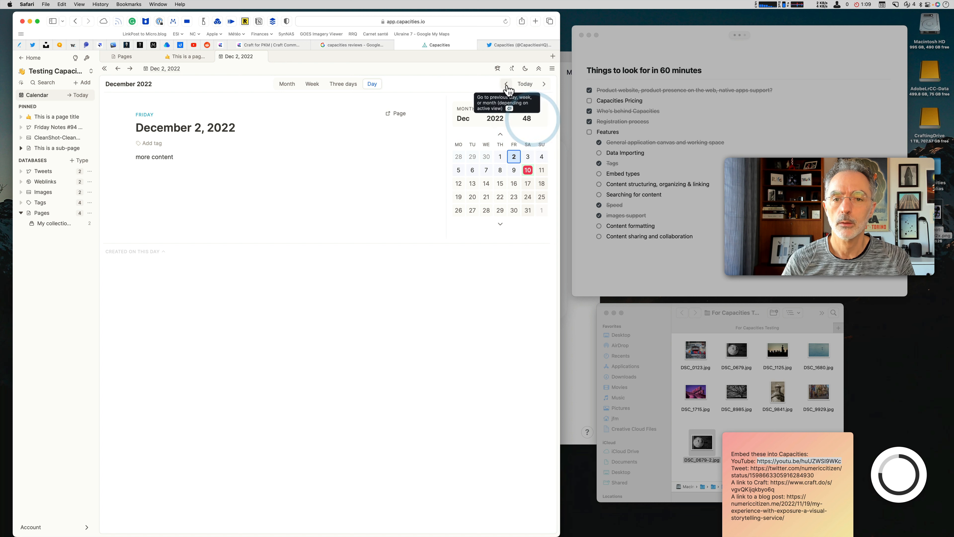
pyautogui.click(507, 84)
pyautogui.doubleClick(506, 84)
pyautogui.doubleClick(506, 84)
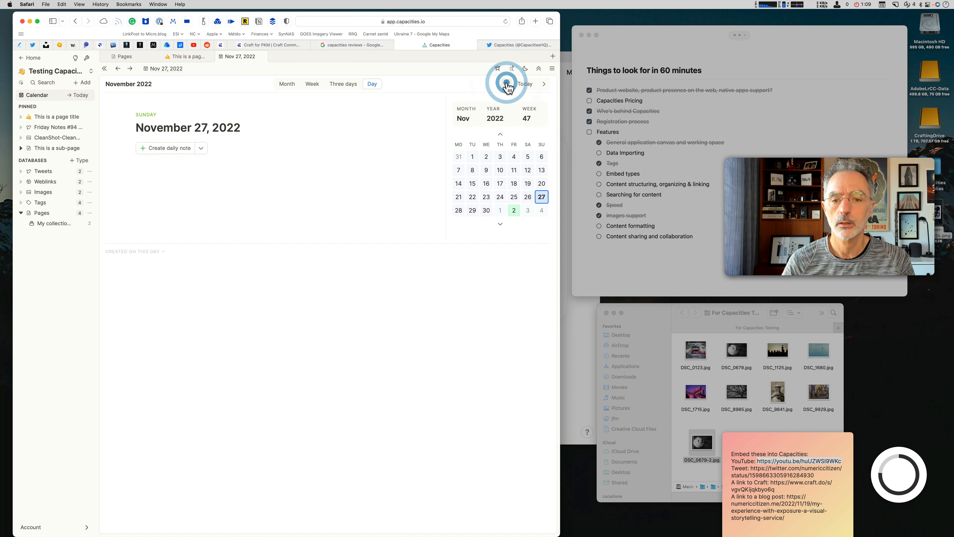
# Step back a few more days, jump to today, and move forward to December 11 and back to December 9, 2022
pyautogui.tripleClick(506, 84)
pyautogui.doubleClick(506, 85)
pyautogui.click(521, 84)
pyautogui.click(544, 84)
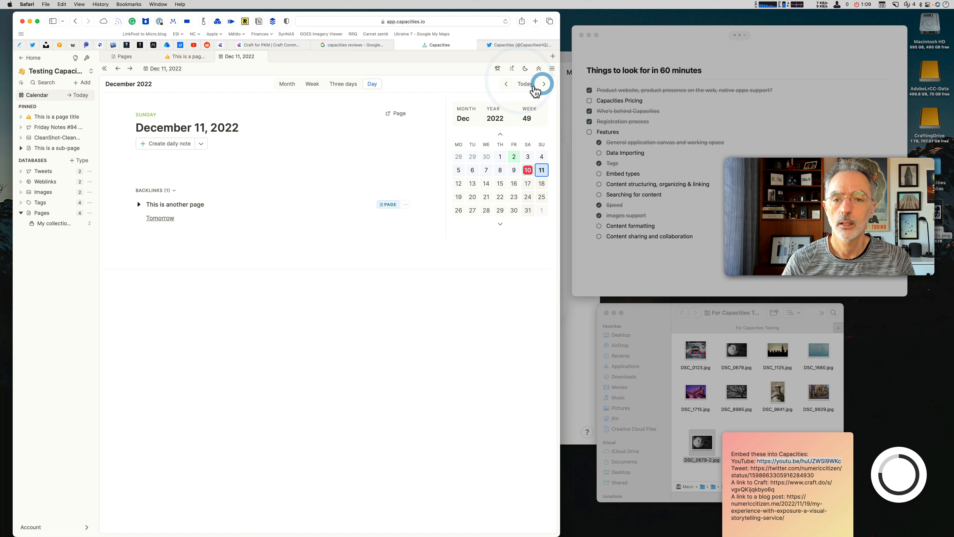
pyautogui.click(507, 84)
pyautogui.click(506, 84)
pyautogui.click(292, 176)
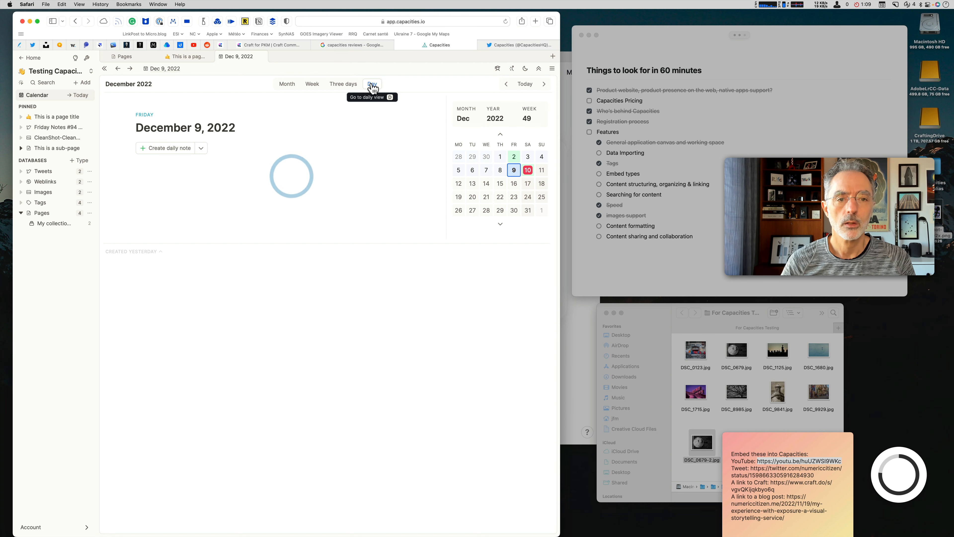
# Compare the calendar's three-day, week and month views, checking the week of December 5, 2022 through Saturday
pyautogui.click(342, 84)
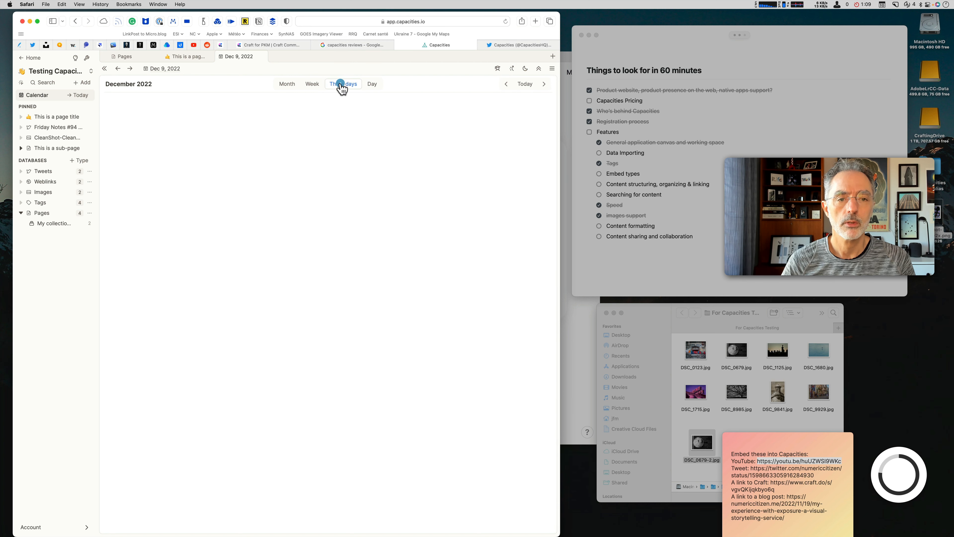
pyautogui.click(312, 85)
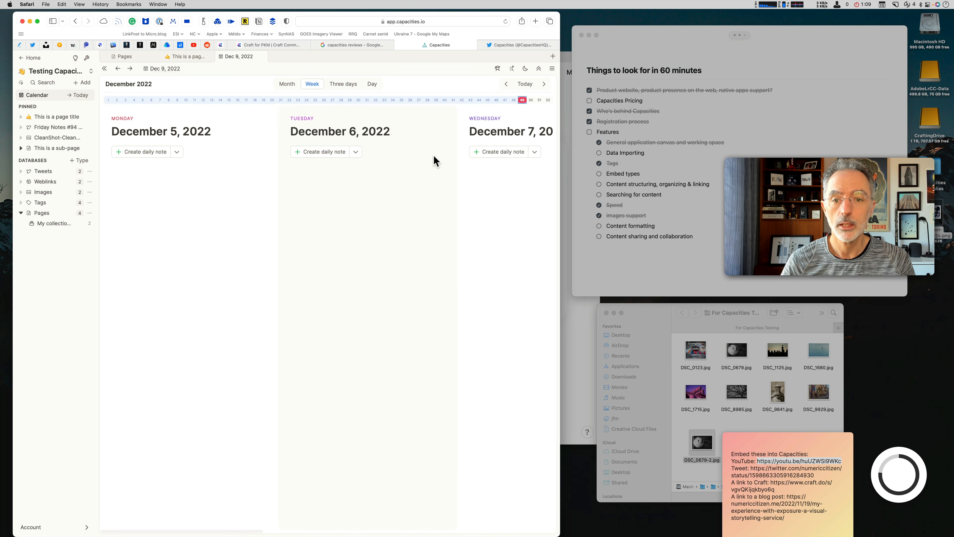
pyautogui.hscroll(15, 496, 148)
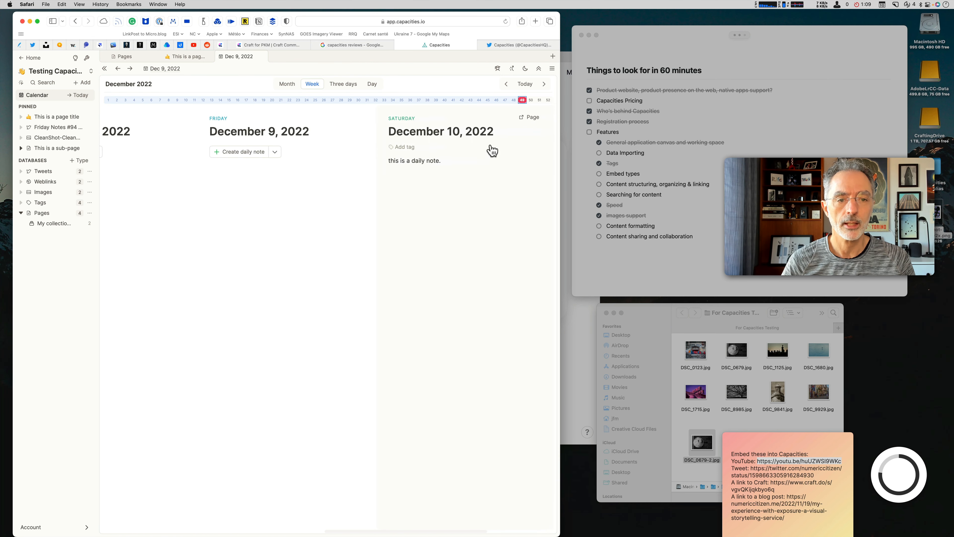
pyautogui.click(287, 84)
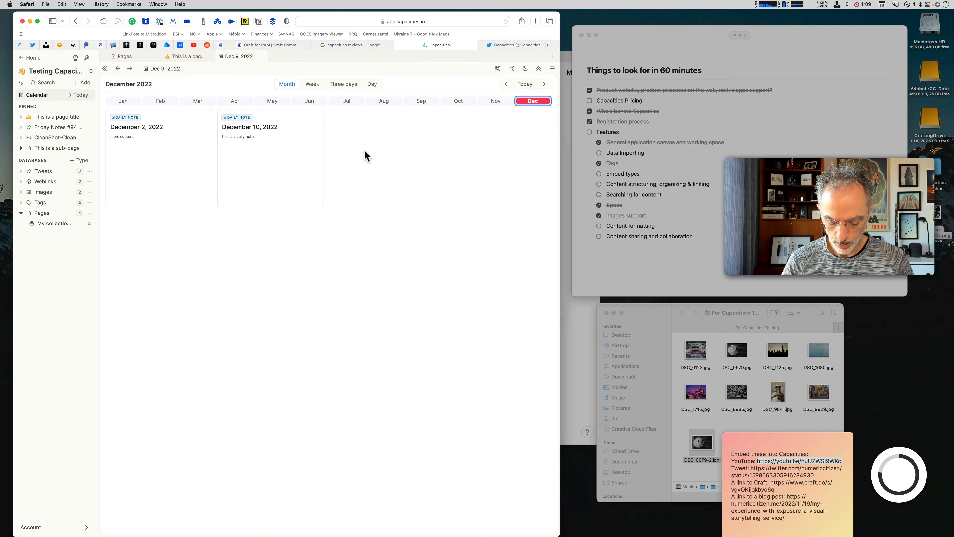
pyautogui.press('w')
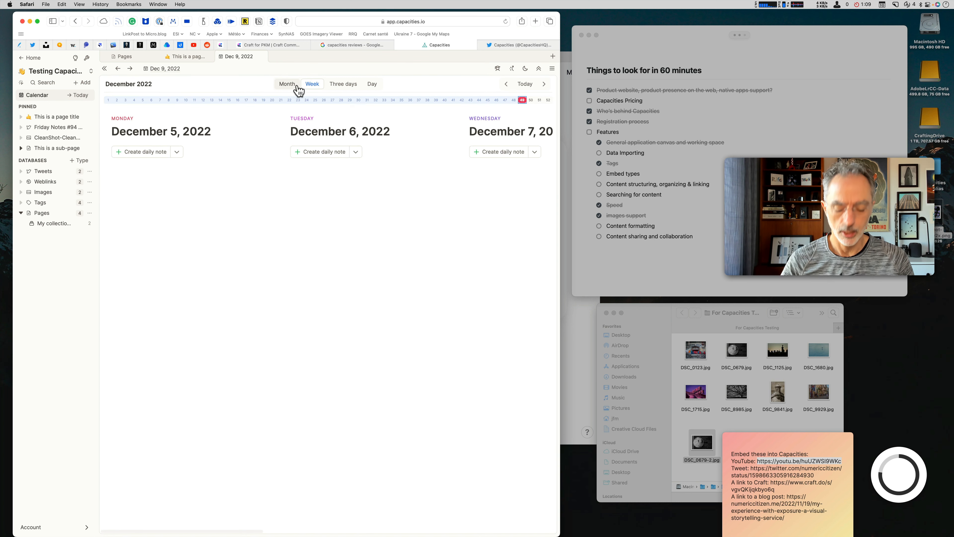
pyautogui.click(288, 83)
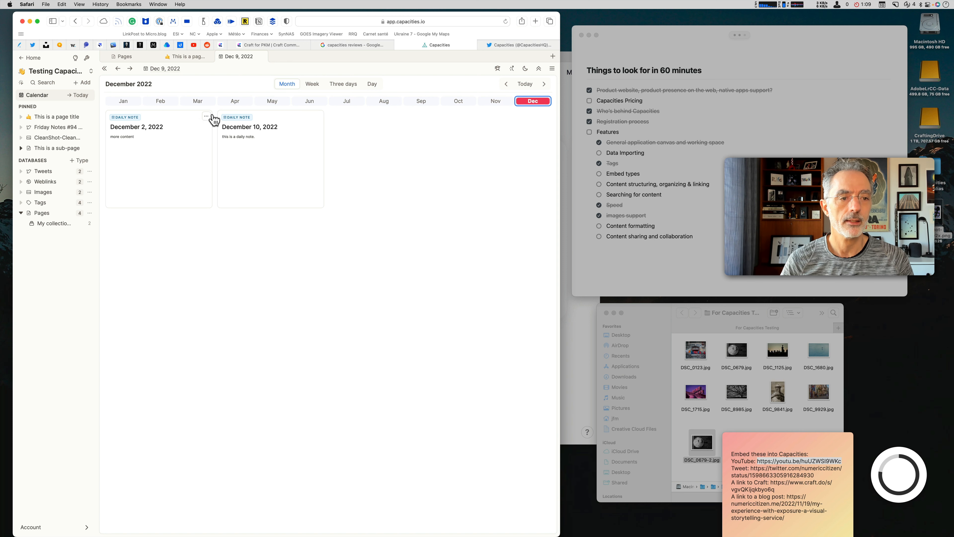
# Open the December 2, 2022 daily note as a page and tag it Capacities
pyautogui.click(207, 117)
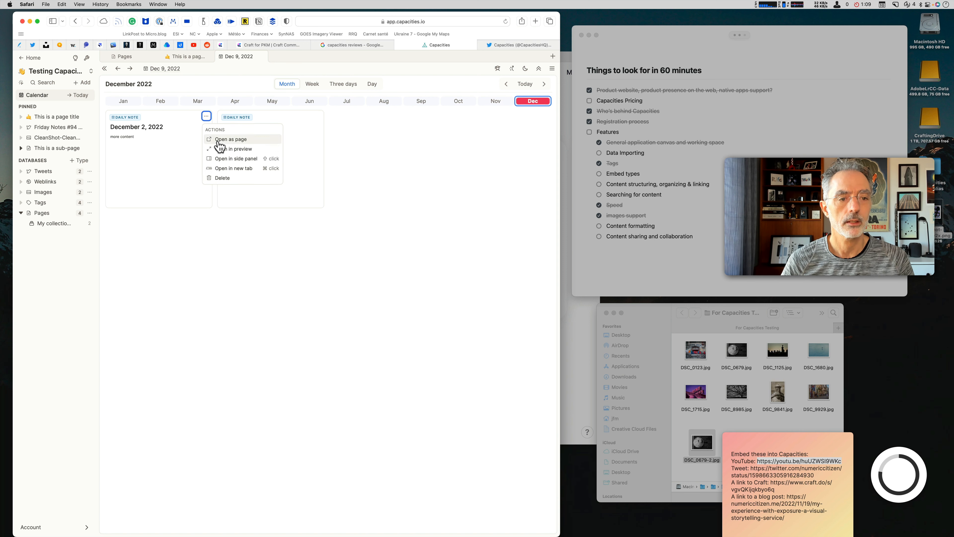
pyautogui.click(229, 140)
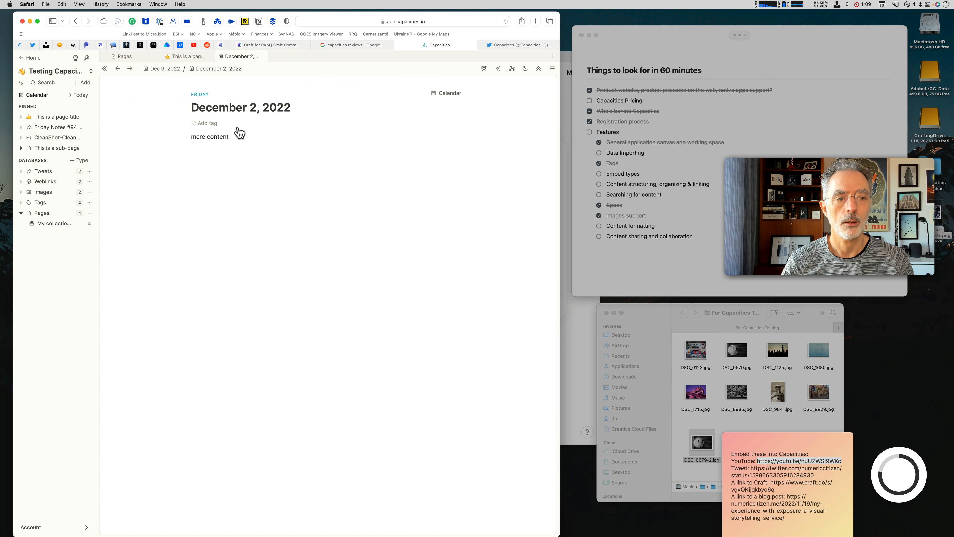
pyautogui.click(220, 124)
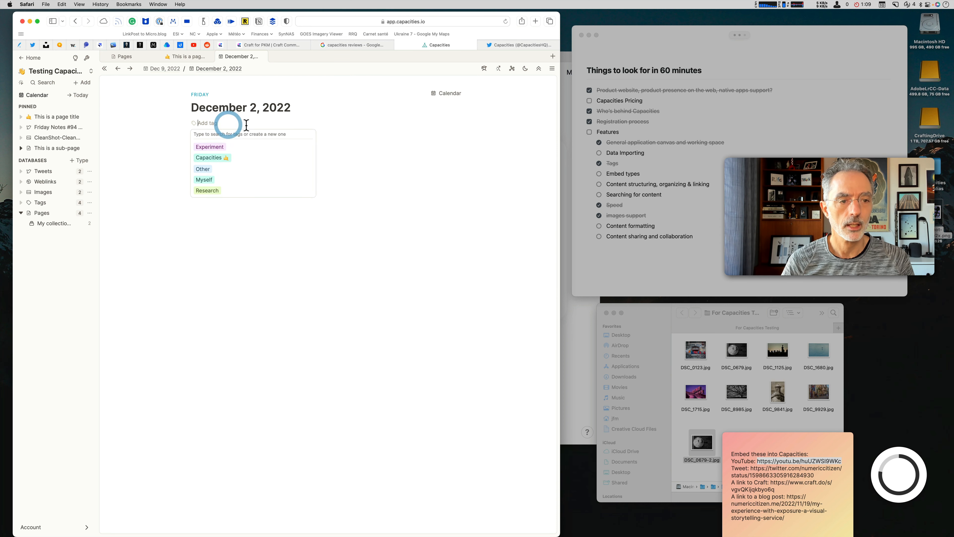
pyautogui.click(202, 157)
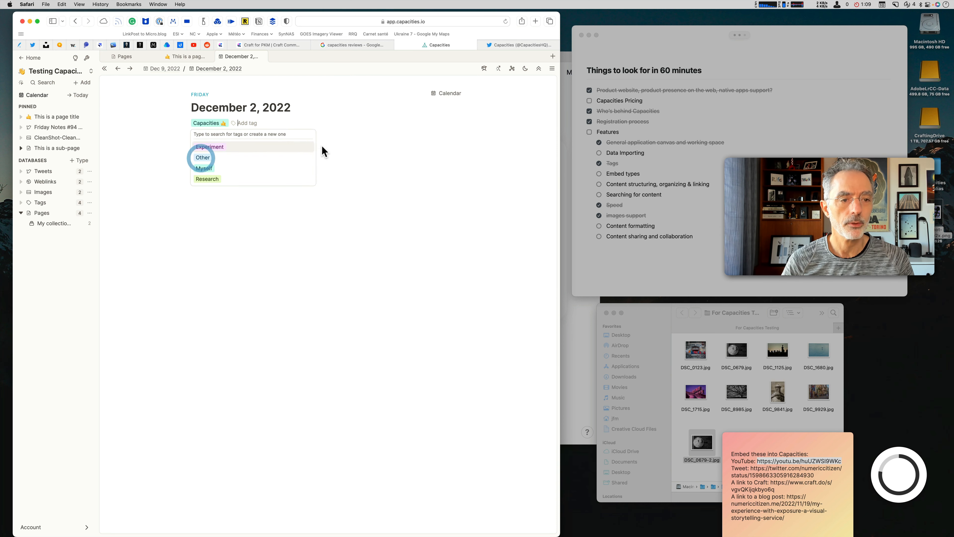
pyautogui.click(266, 235)
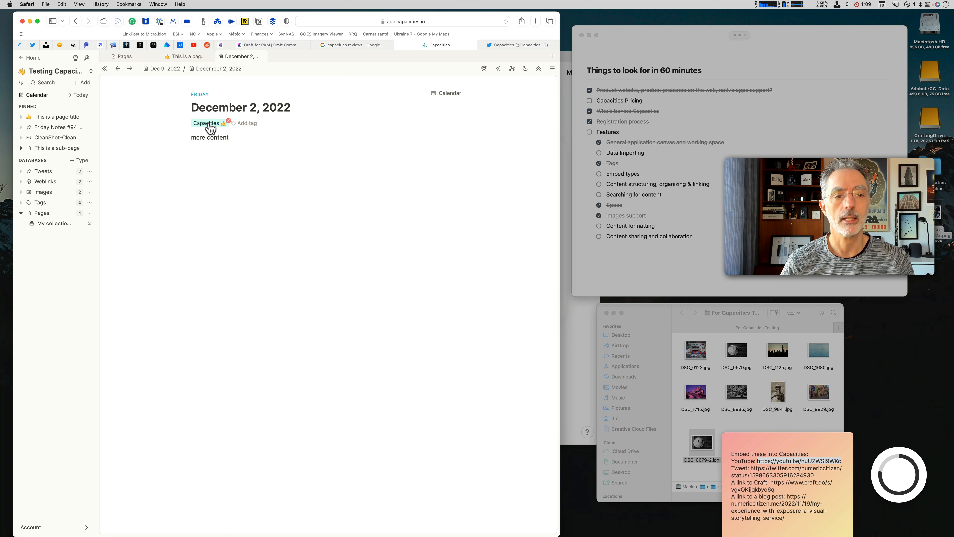
# Replace the Capacities tag on the December 2, 2022 daily note with Research and return to the calendar
pyautogui.click(228, 121)
pyautogui.click(213, 124)
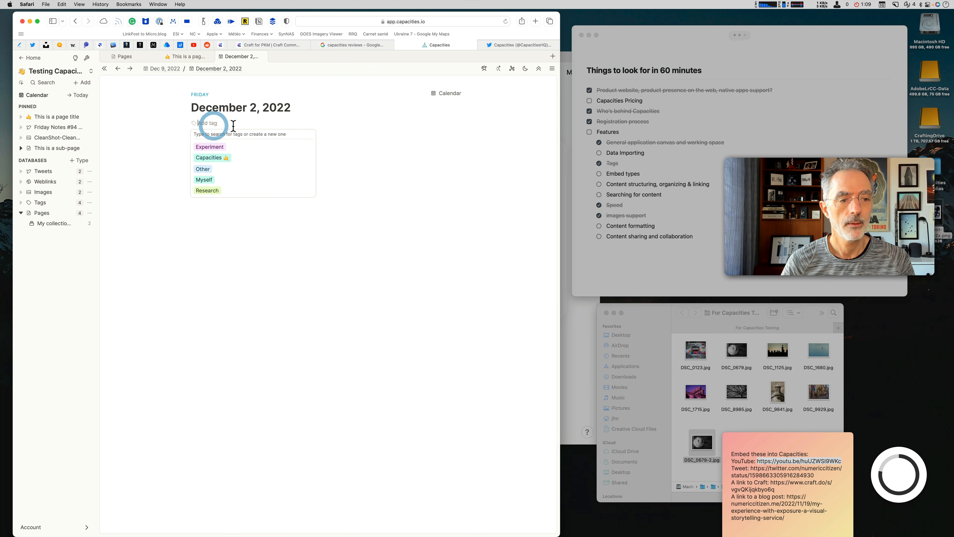
pyautogui.click(210, 191)
pyautogui.click(366, 147)
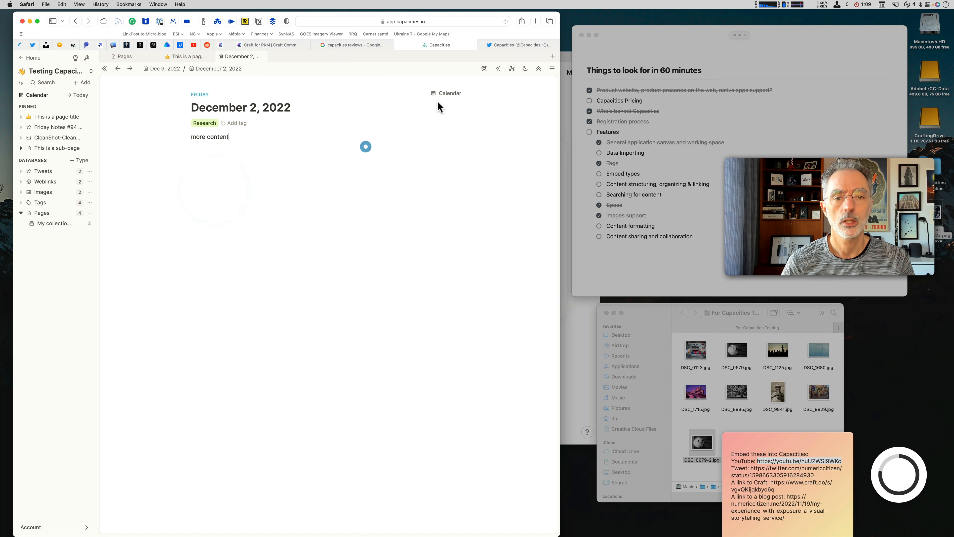
pyautogui.click(444, 93)
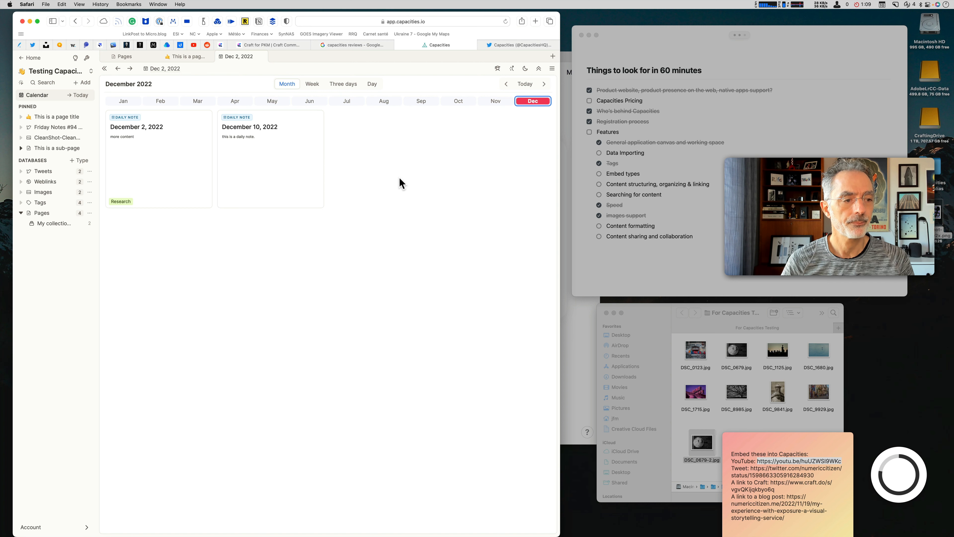
# Review the content tagged Experiment in the Tags database and go back to the calendar
pyautogui.click(56, 202)
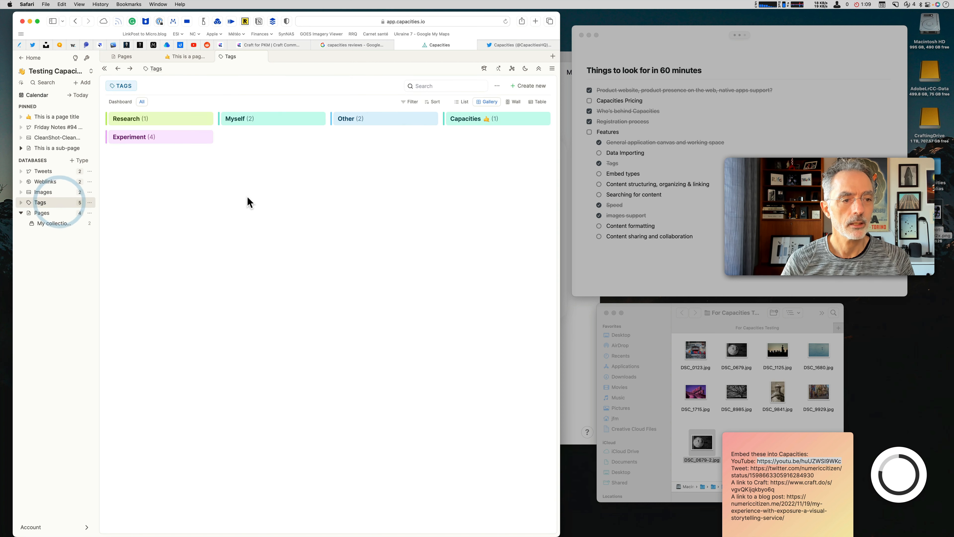
pyautogui.click(148, 139)
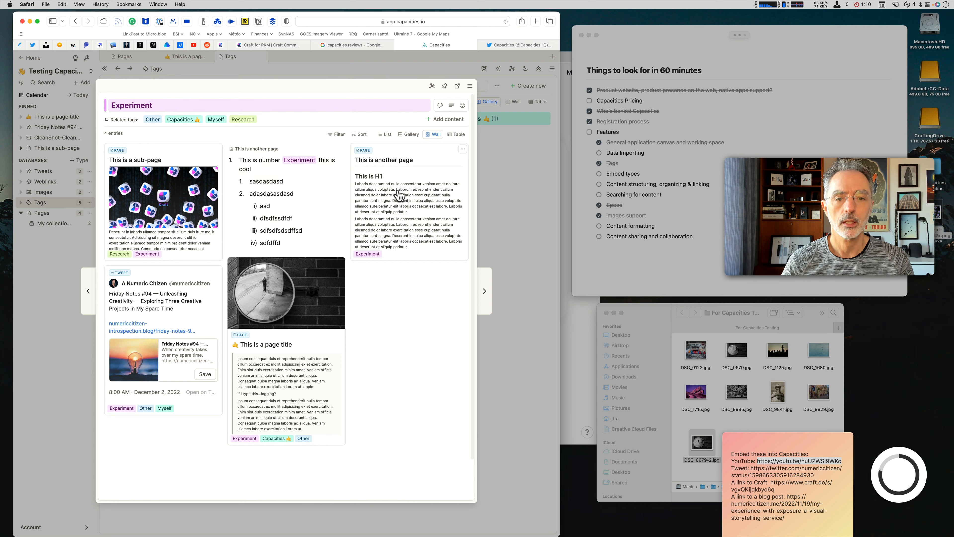
pyautogui.click(511, 216)
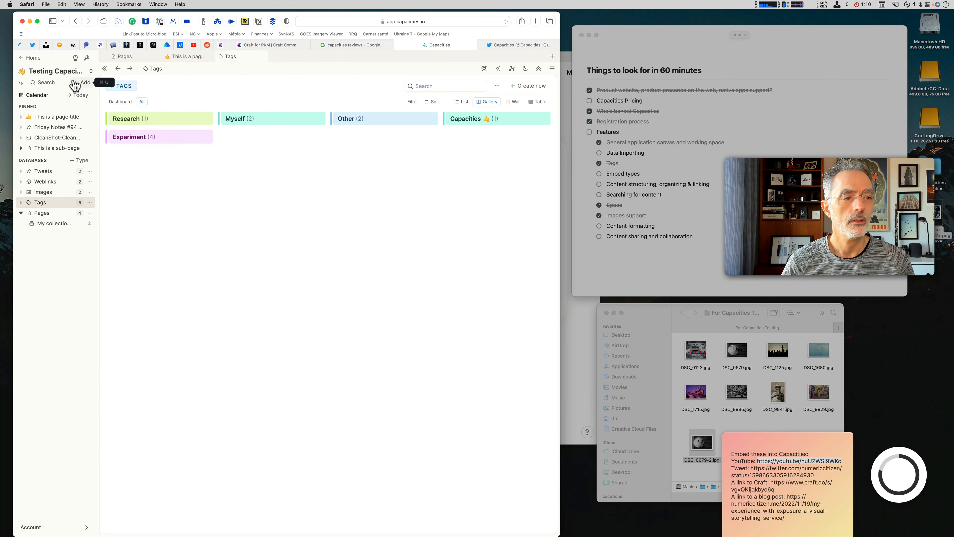
pyautogui.click(42, 98)
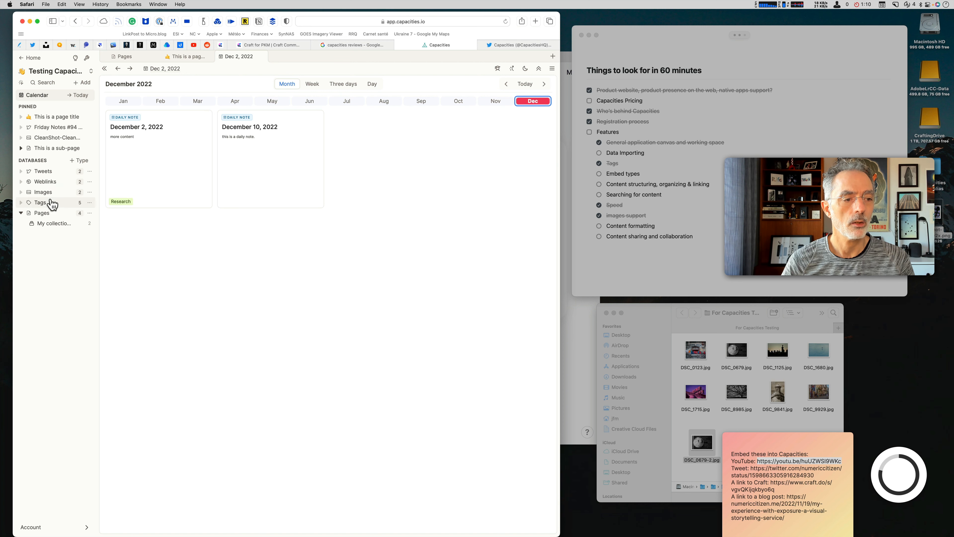
# Open the Research tag from the Tags database and review its tagged entries
pyautogui.click(41, 202)
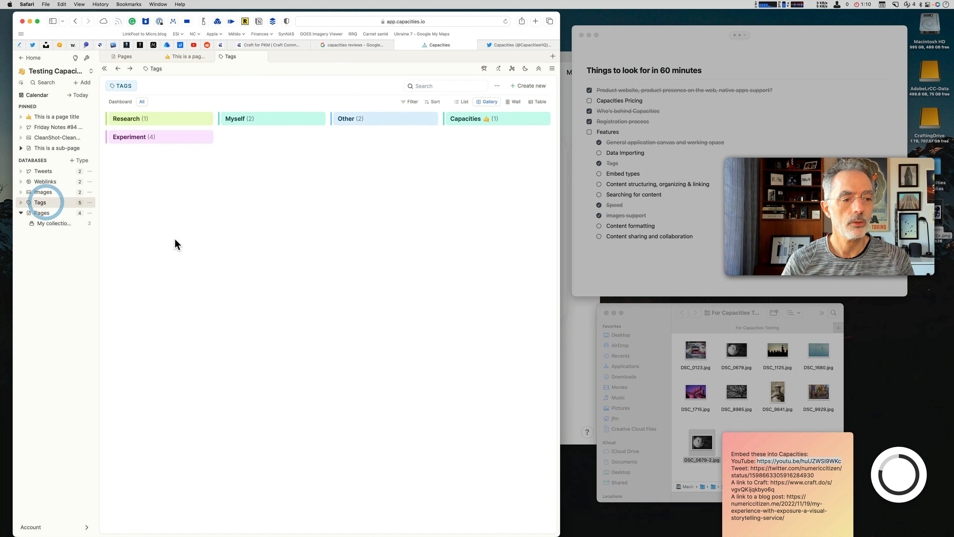
pyautogui.click(185, 120)
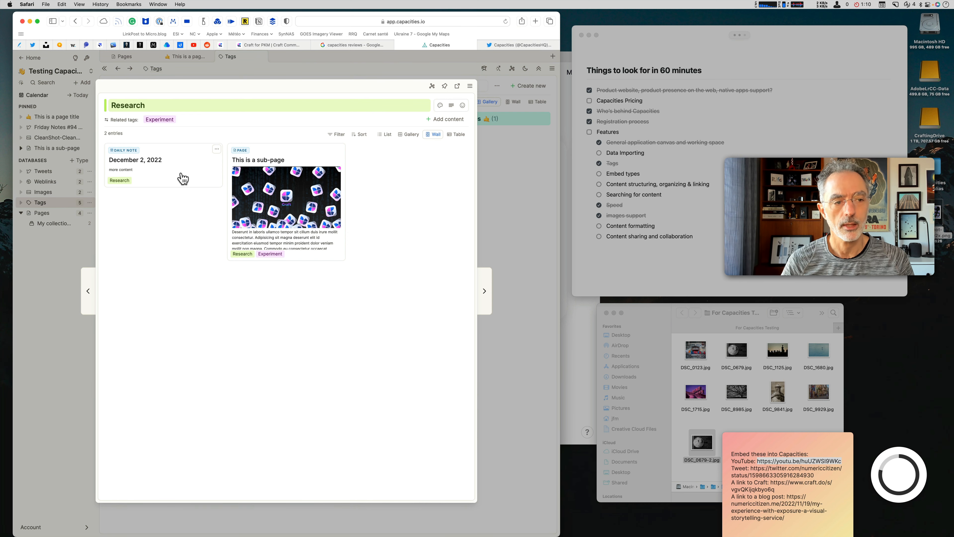
pyautogui.click(386, 190)
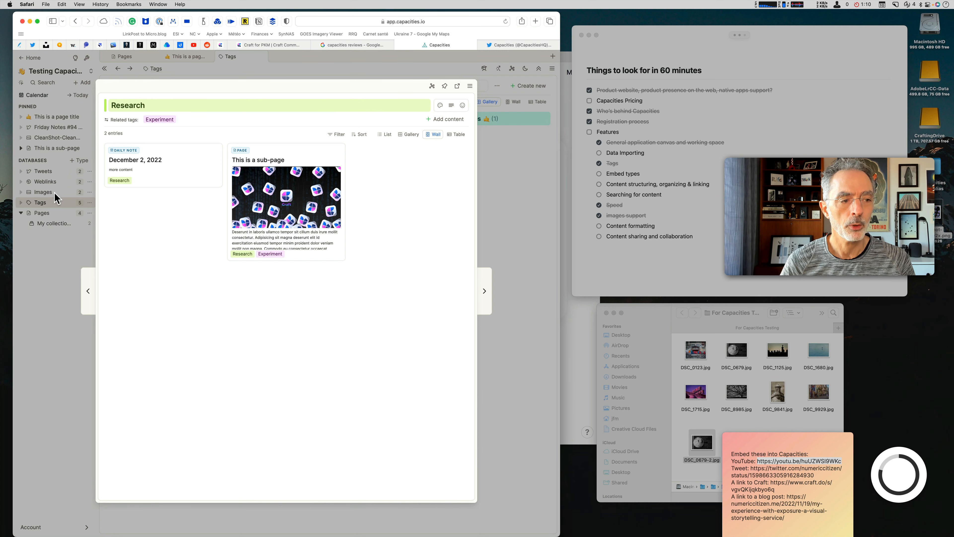
# Filter the Research tag's entries to those whose content type is Weblink
pyautogui.click(335, 135)
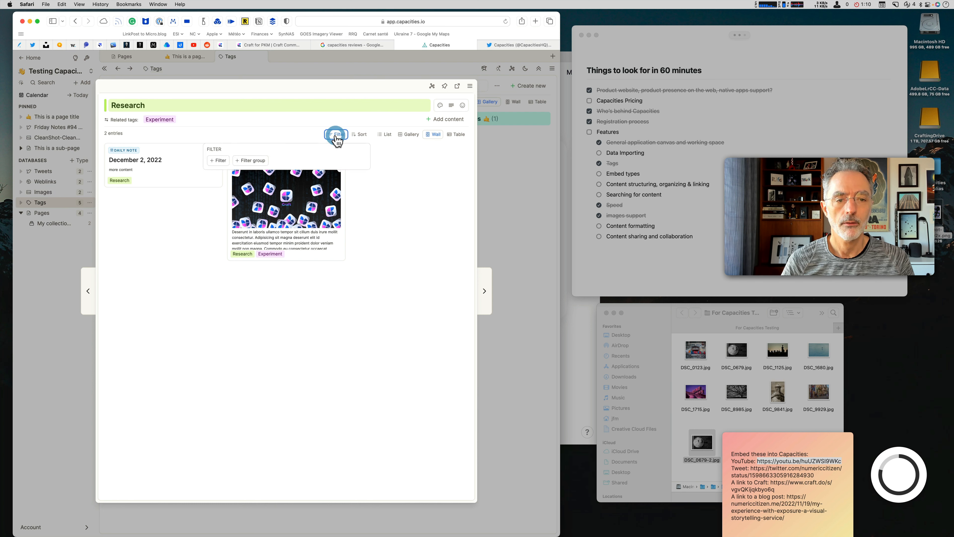
pyautogui.click(218, 160)
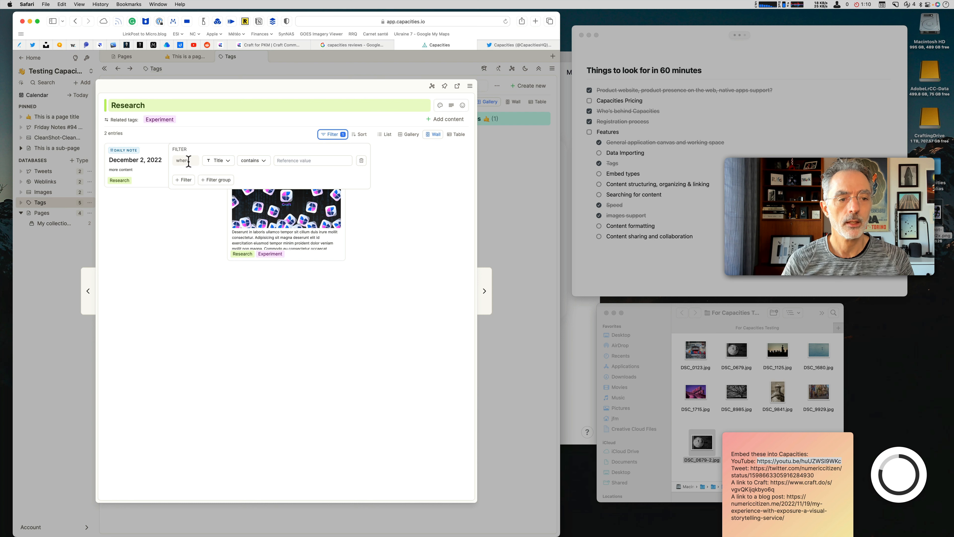
pyautogui.click(227, 161)
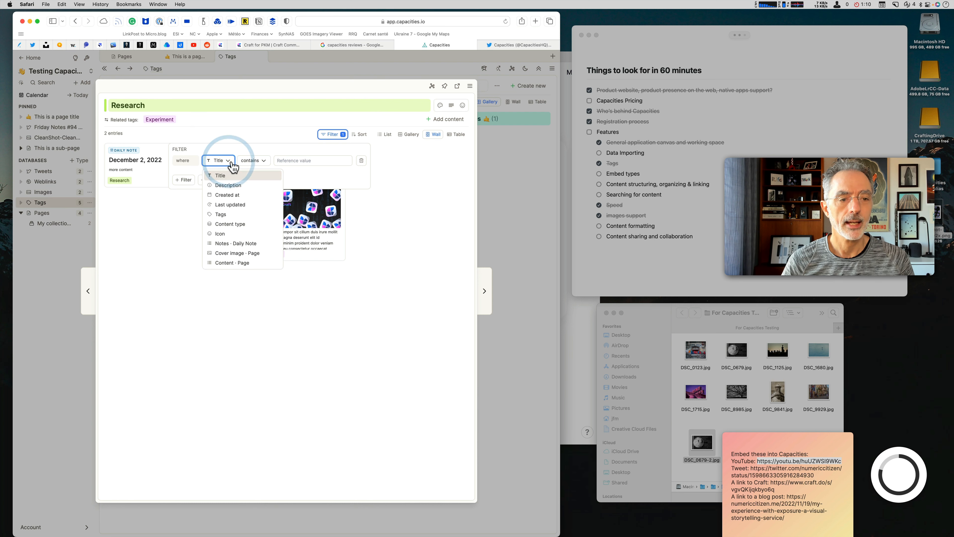
pyautogui.click(254, 160)
pyautogui.click(344, 171)
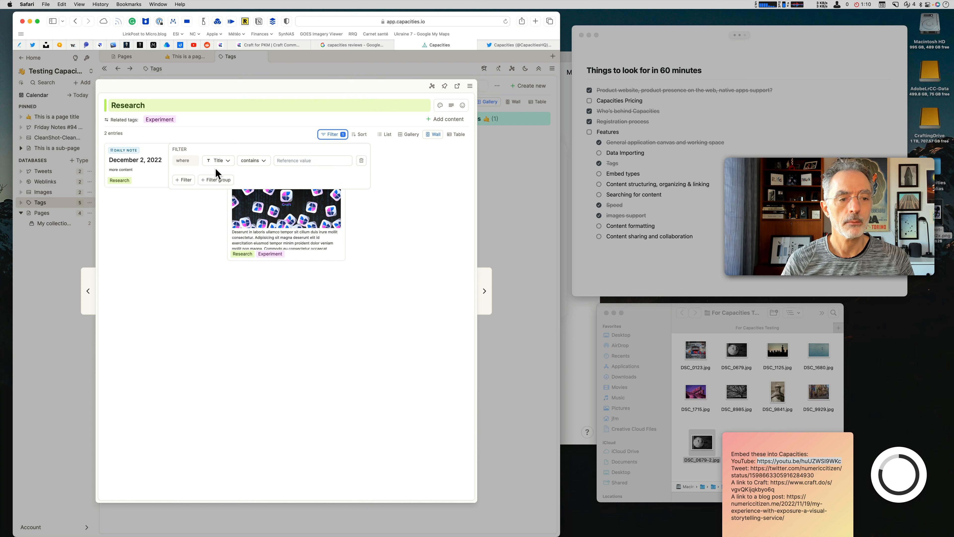
pyautogui.click(229, 161)
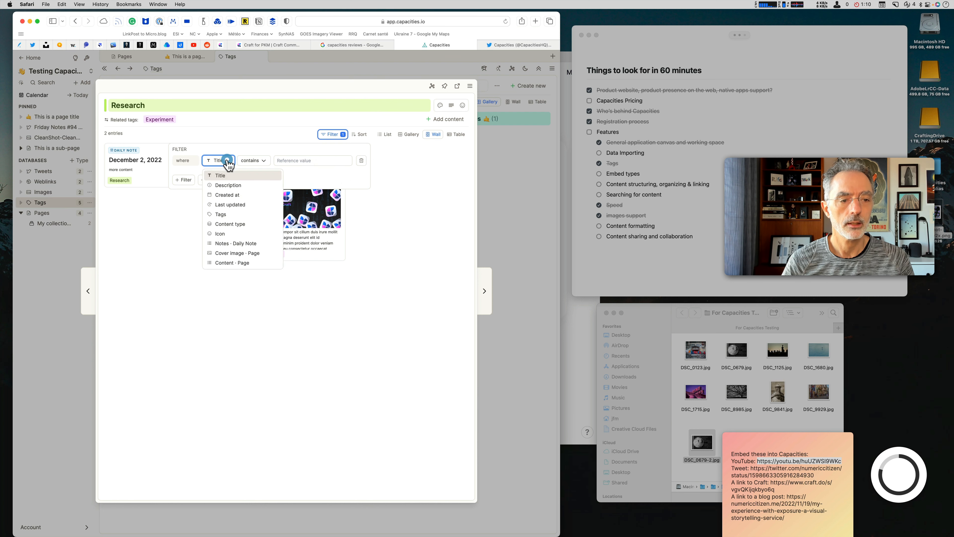
pyautogui.click(233, 224)
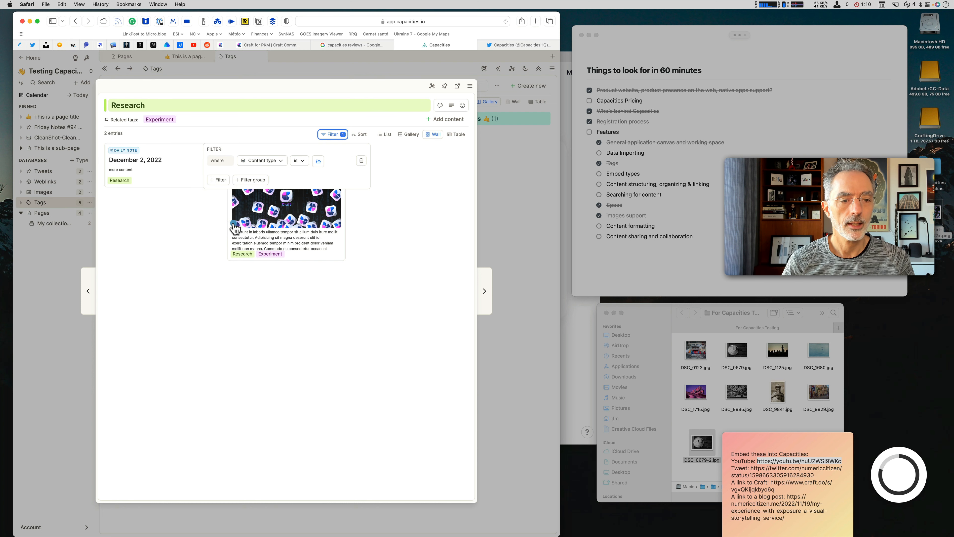
pyautogui.click(300, 161)
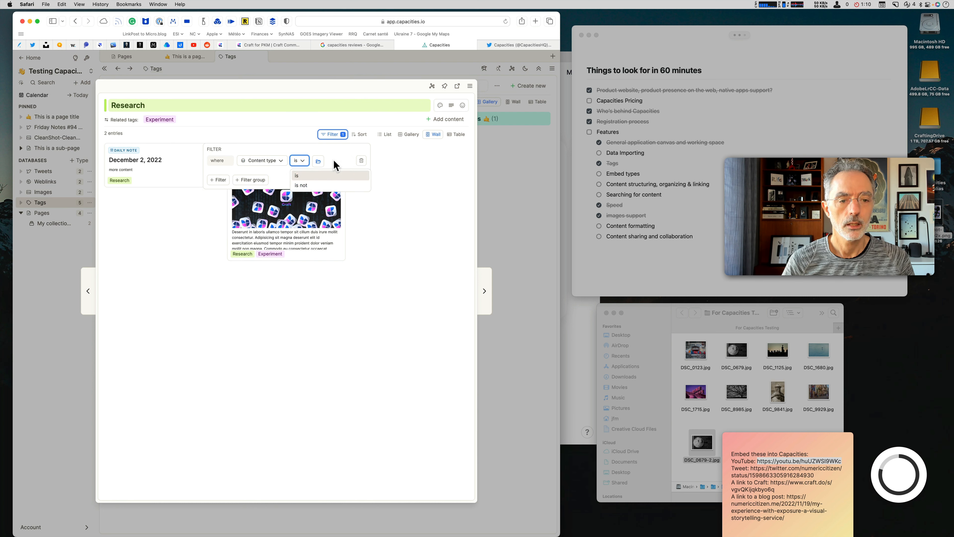
pyautogui.click(318, 162)
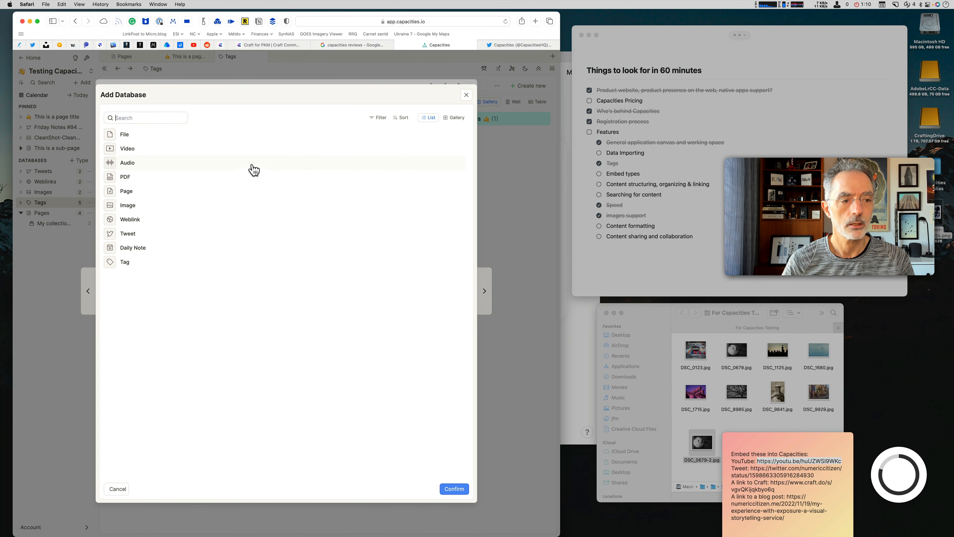
pyautogui.click(132, 220)
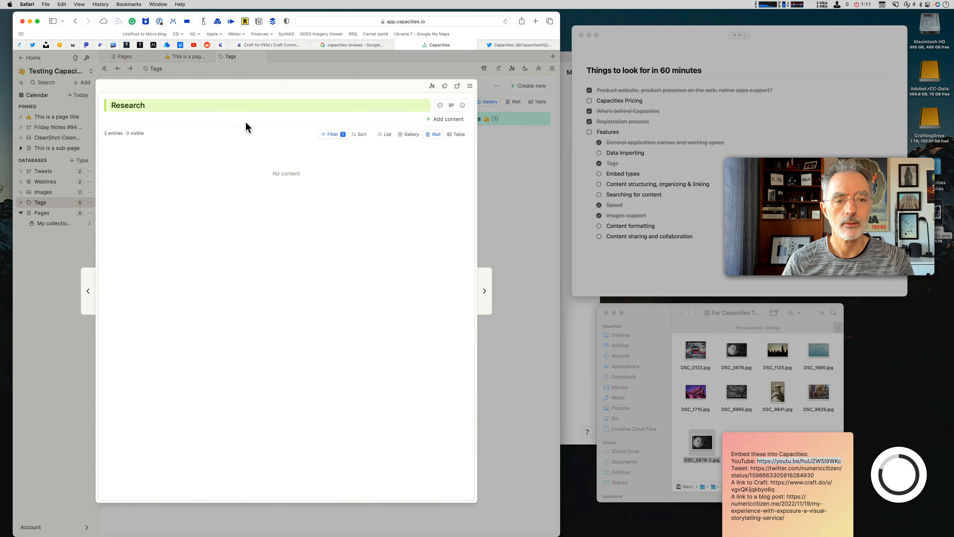
# Replace the Research tag's Weblink content type filter with a blank Title contains filter and close the tag
pyautogui.click(330, 135)
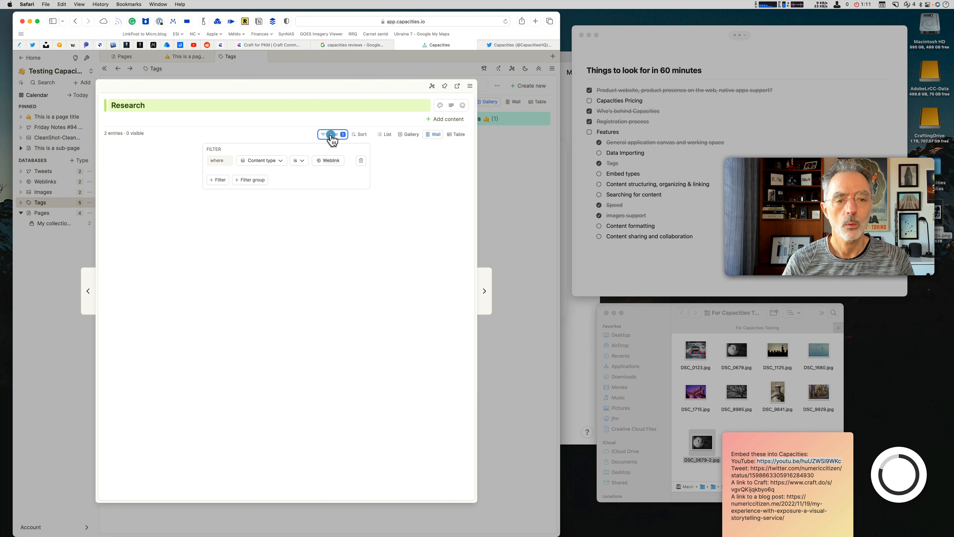
pyautogui.click(361, 160)
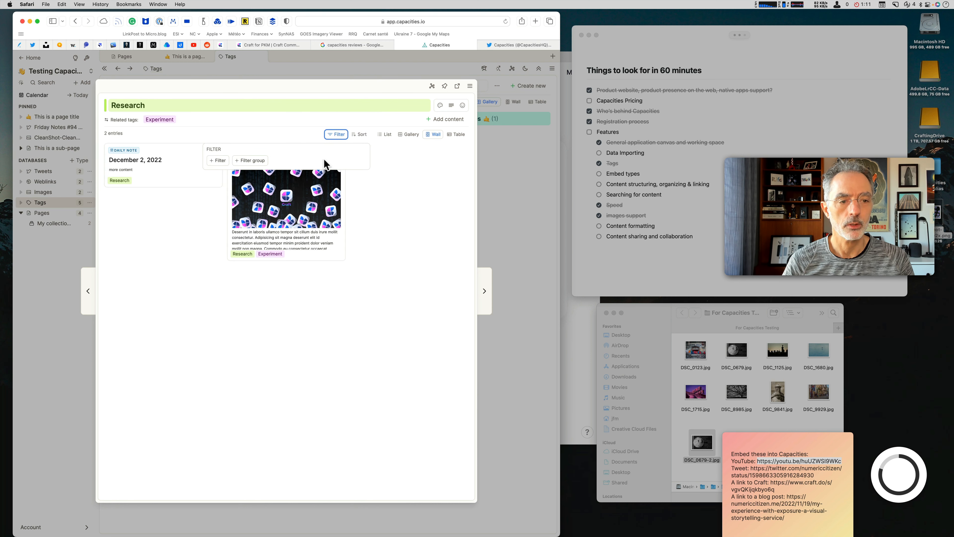
pyautogui.click(218, 161)
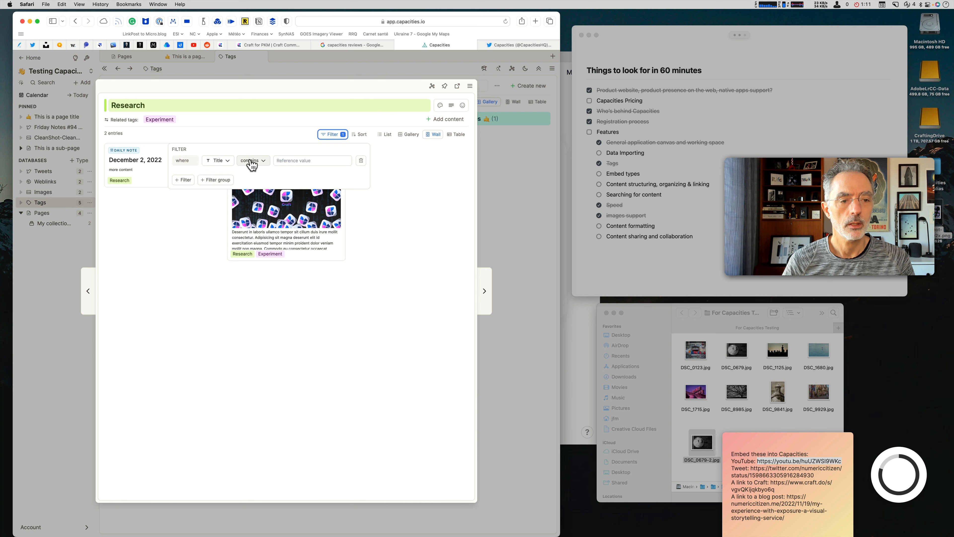
pyautogui.click(297, 161)
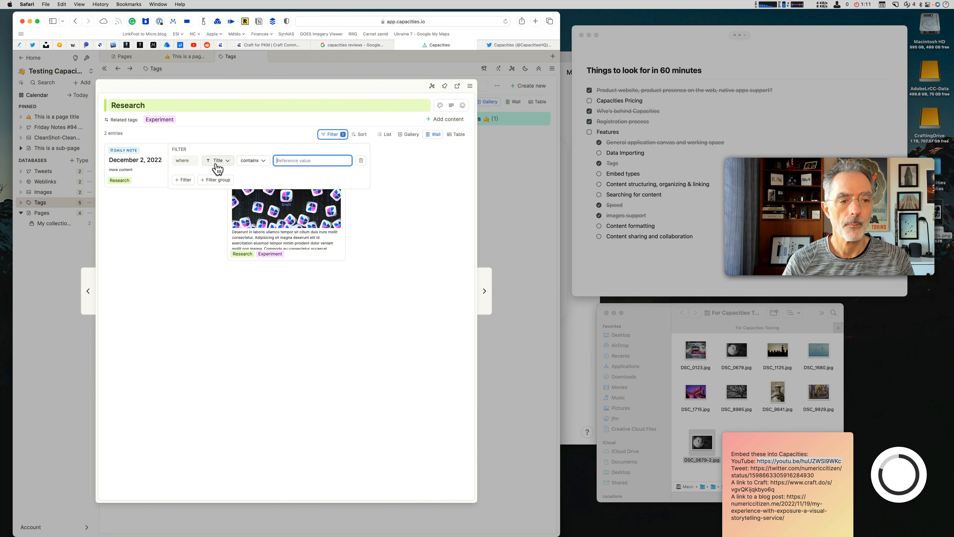
pyautogui.click(394, 173)
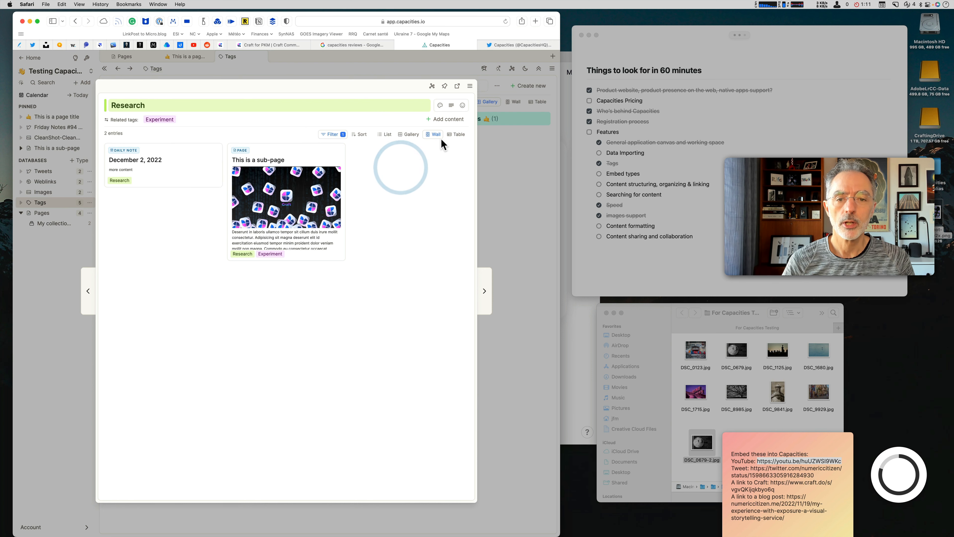
pyautogui.click(501, 147)
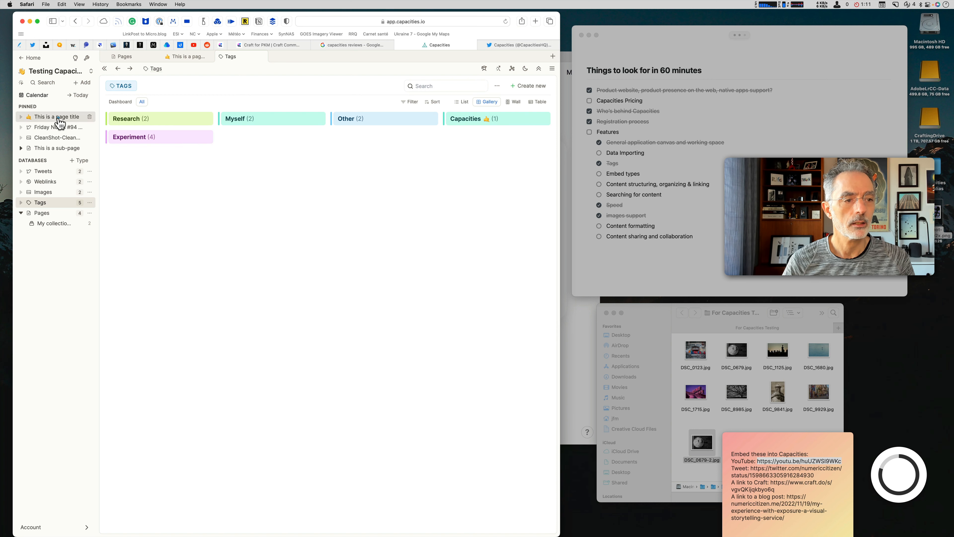
# Open the Tweets database and filter its entries to those whose title contains Notes
pyautogui.click(59, 118)
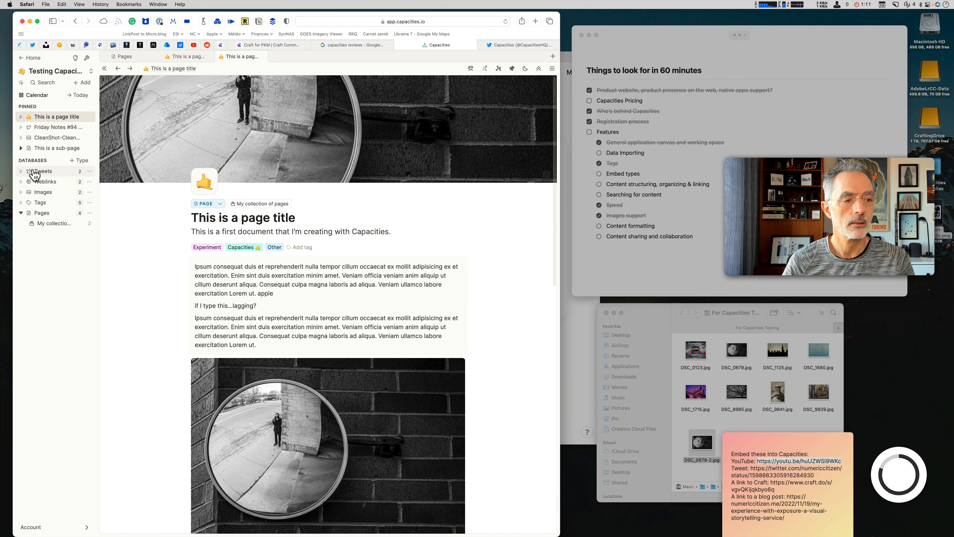
pyautogui.click(43, 171)
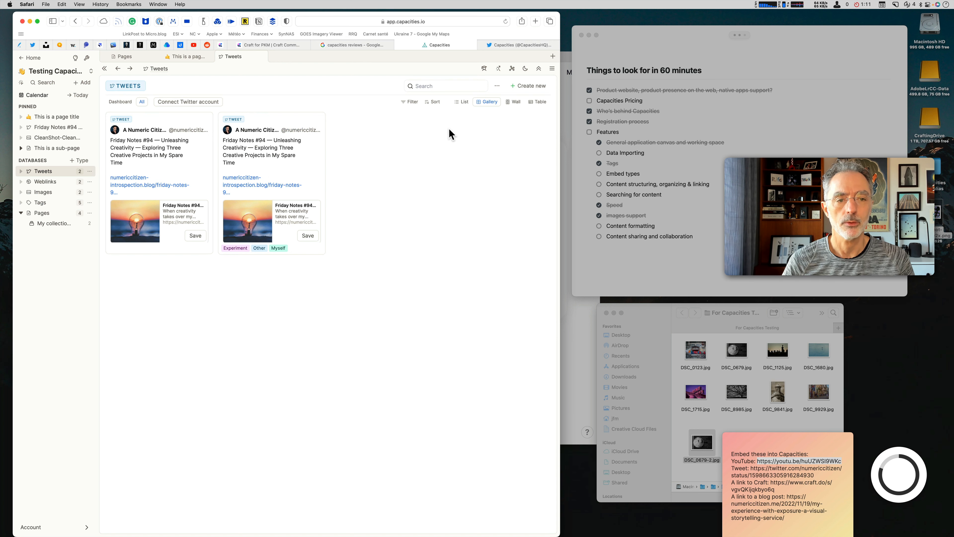
pyautogui.click(410, 101)
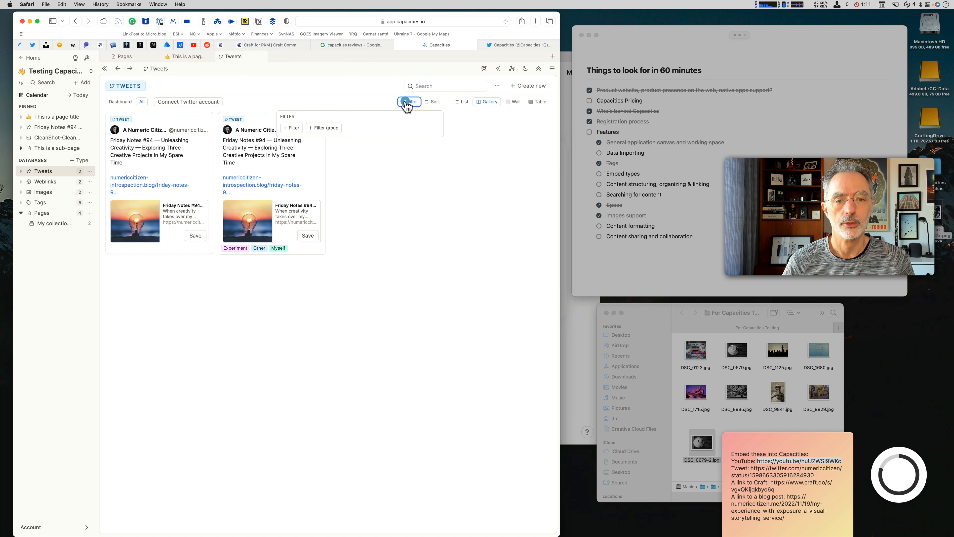
pyautogui.click(291, 127)
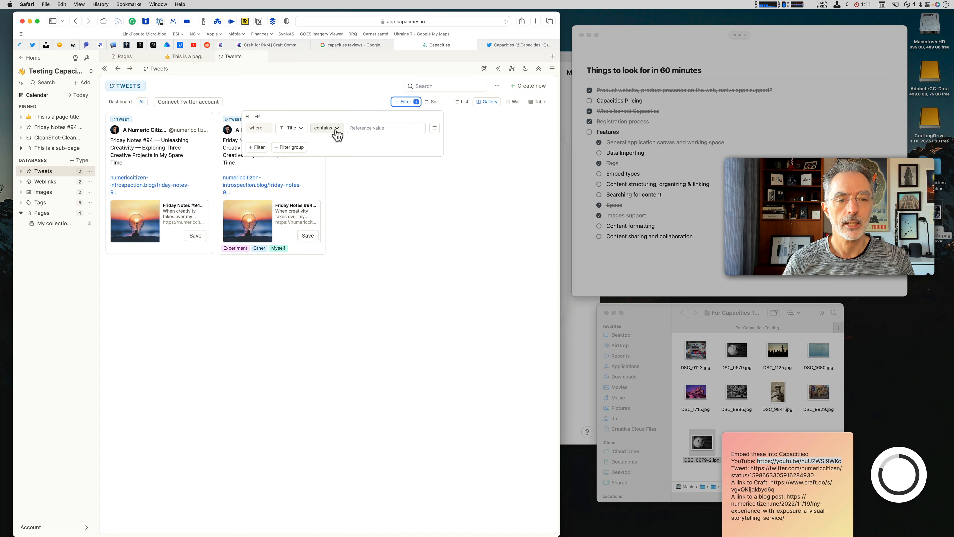
pyautogui.click(385, 128)
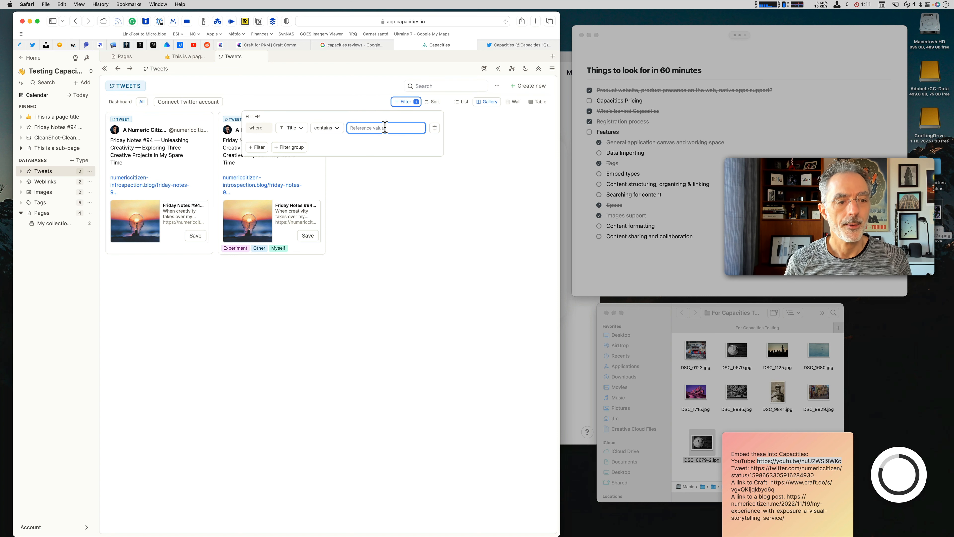
pyautogui.write('Notes')
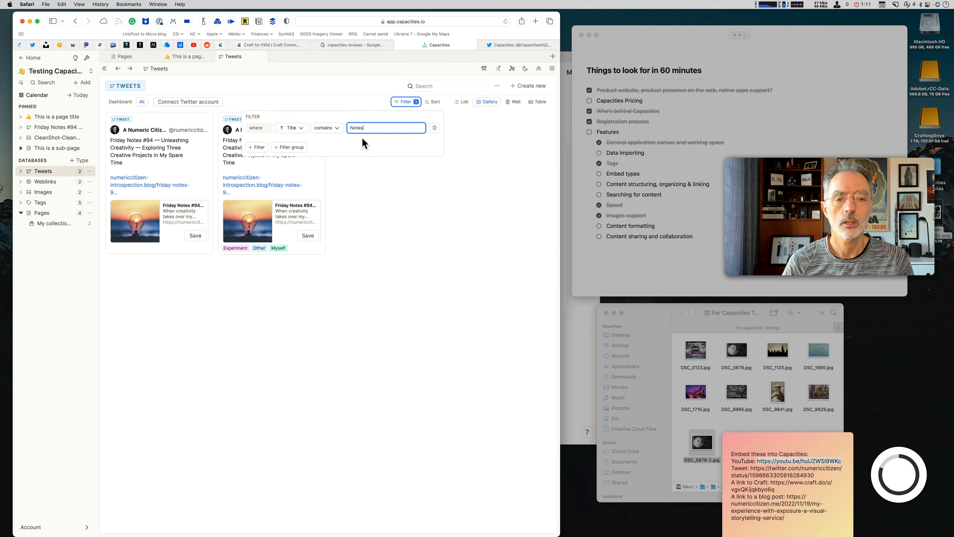
pyautogui.click(345, 147)
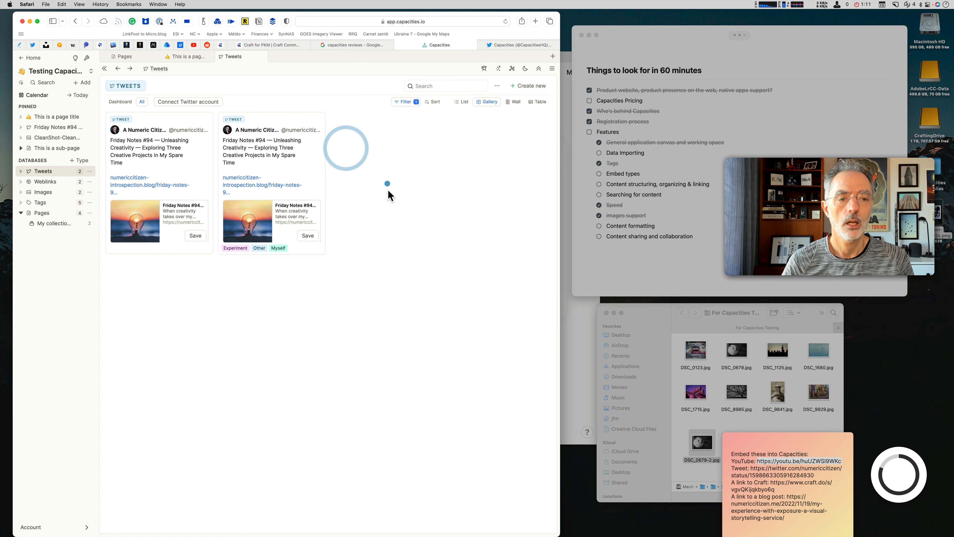
# Try App as the value of the Tweets title filter and clear the value again
pyautogui.click(406, 103)
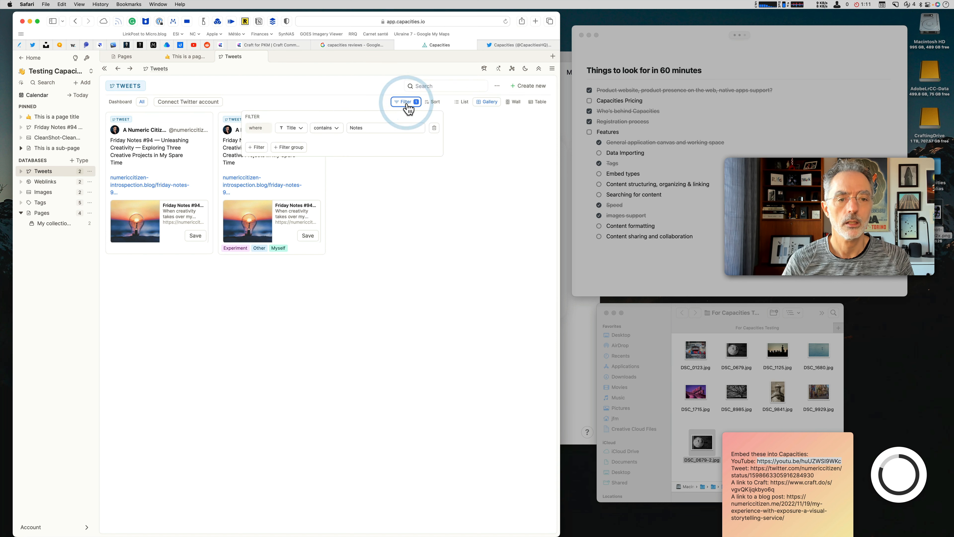
pyautogui.click(359, 127)
pyautogui.write('App')
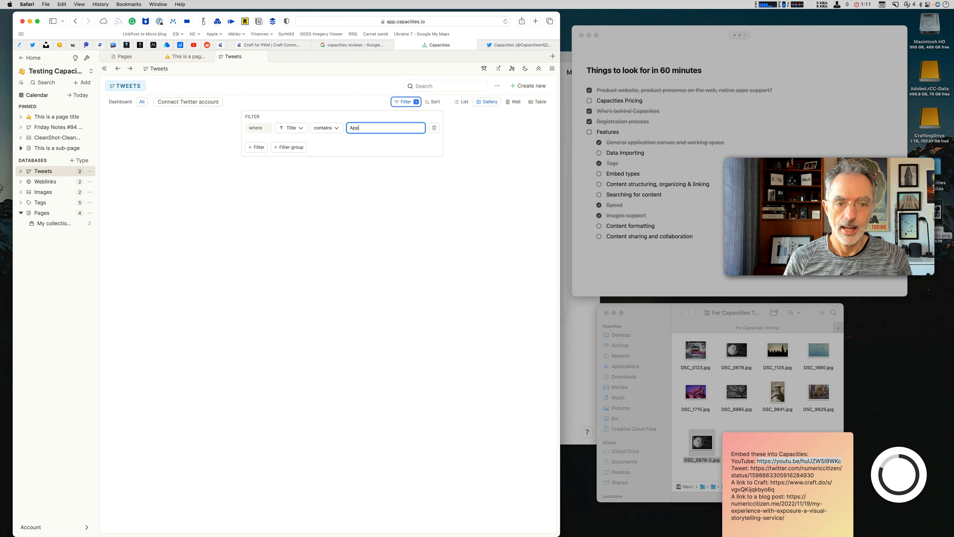
pyautogui.press('BackSpace')
pyautogui.press('BackSpace')
pyautogui.press('BackSpace')
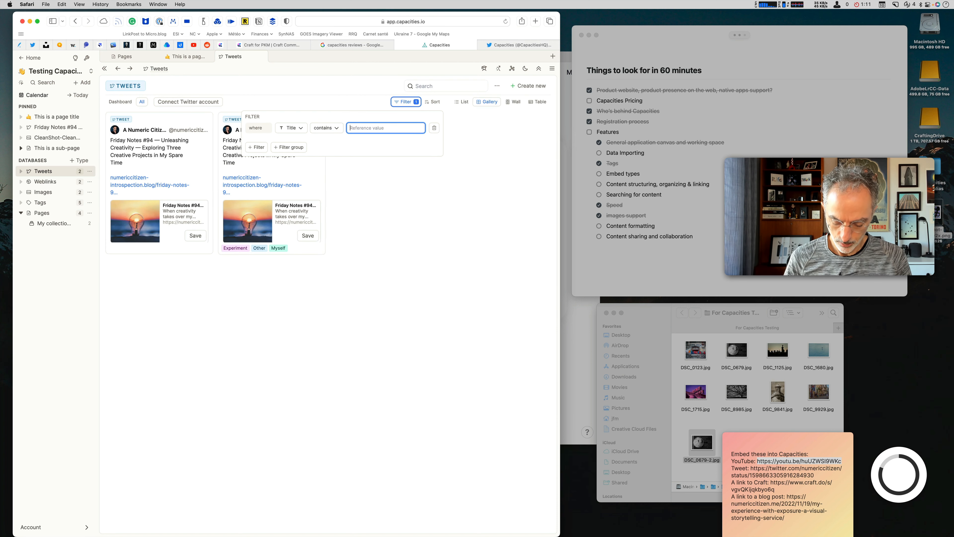
pyautogui.click(385, 170)
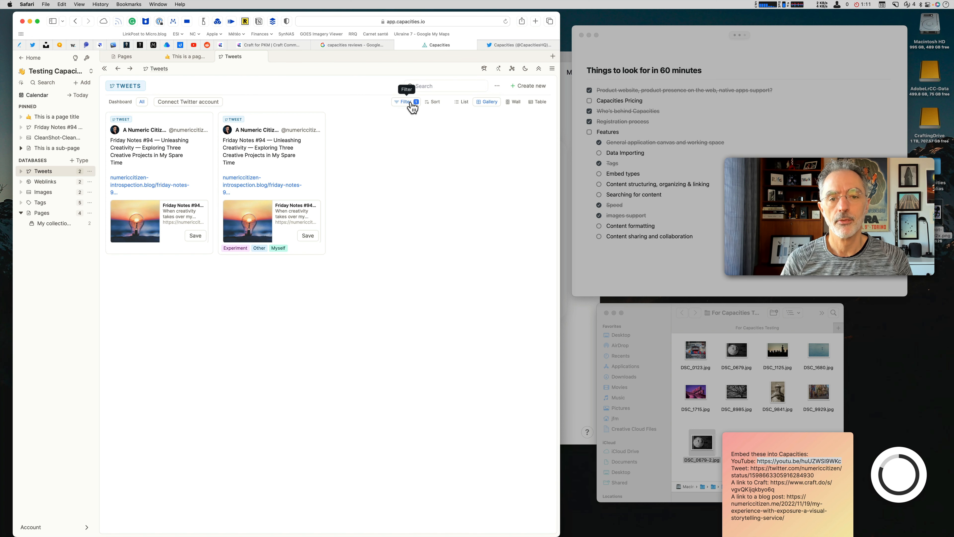
# Connect the Twitter account to the workspace and authorize capacities.io to access it
pyautogui.click(195, 106)
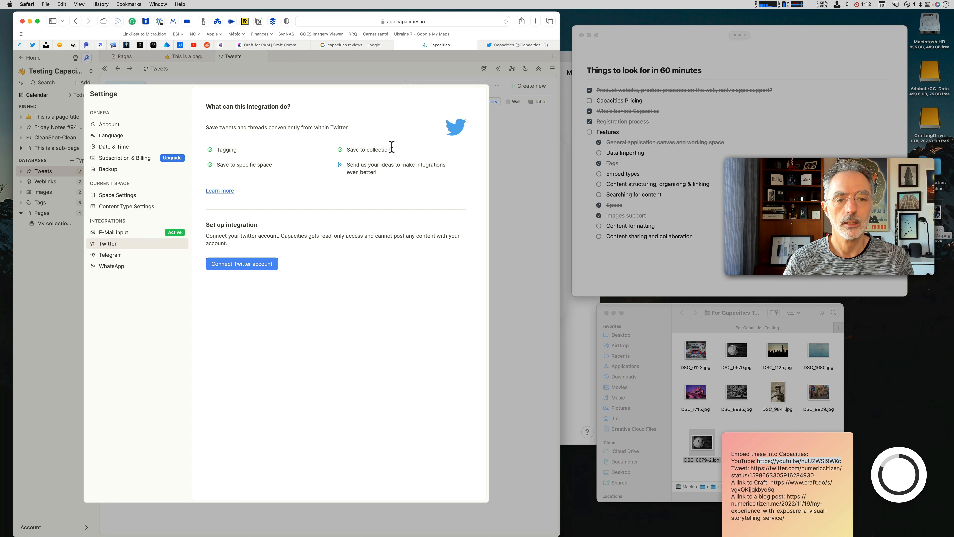
pyautogui.click(249, 269)
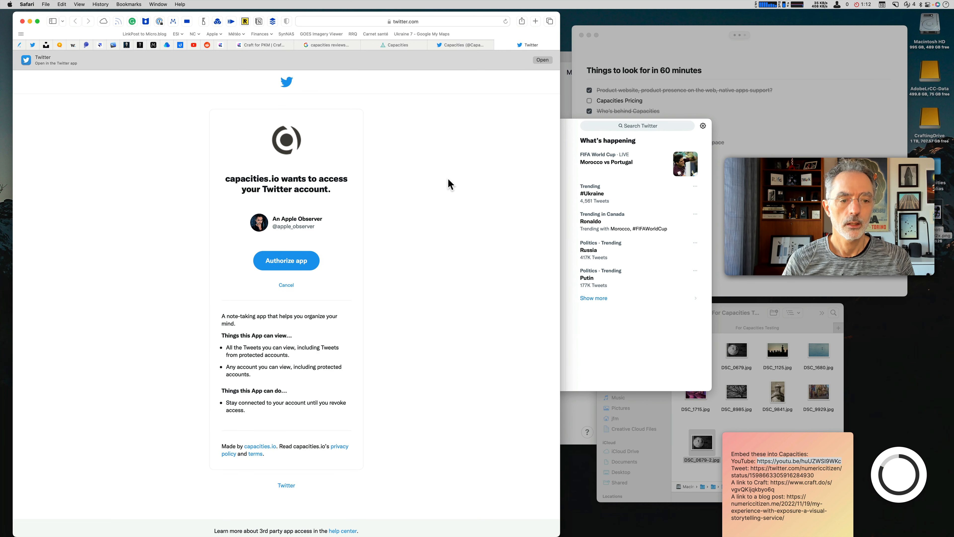
pyautogui.click(292, 262)
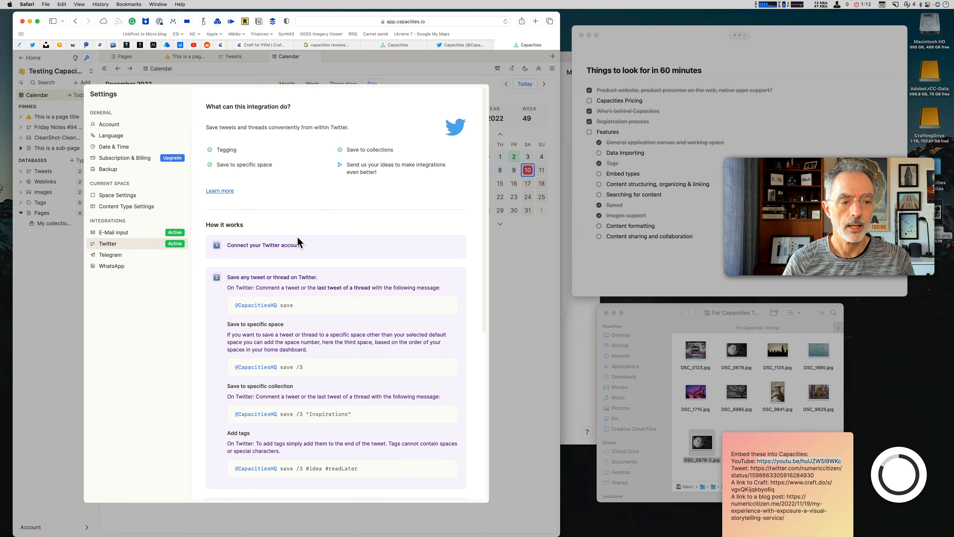
# Review the Twitter integration's instructions for saving and tagging tweets and close the settings
pyautogui.scroll(-4, 244, 190)
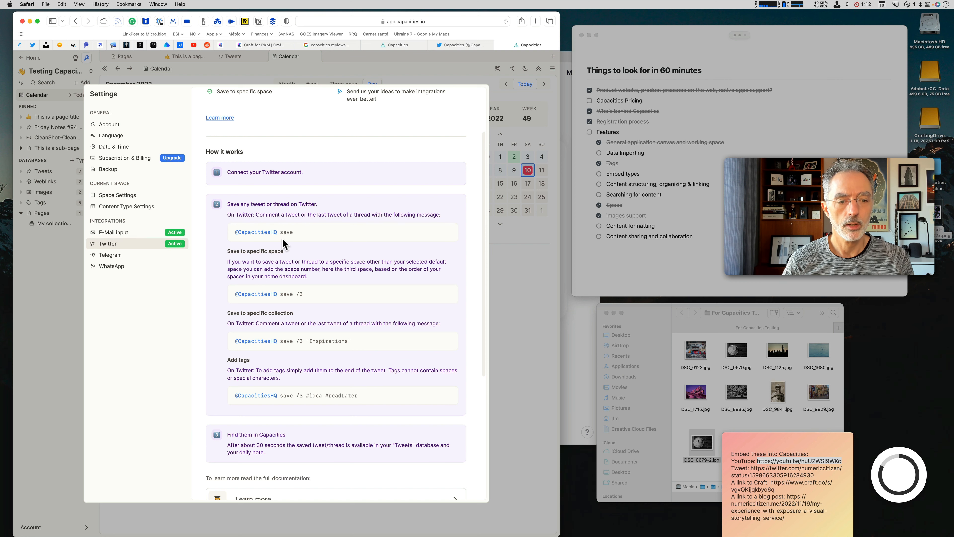
pyautogui.scroll(-1, 301, 244)
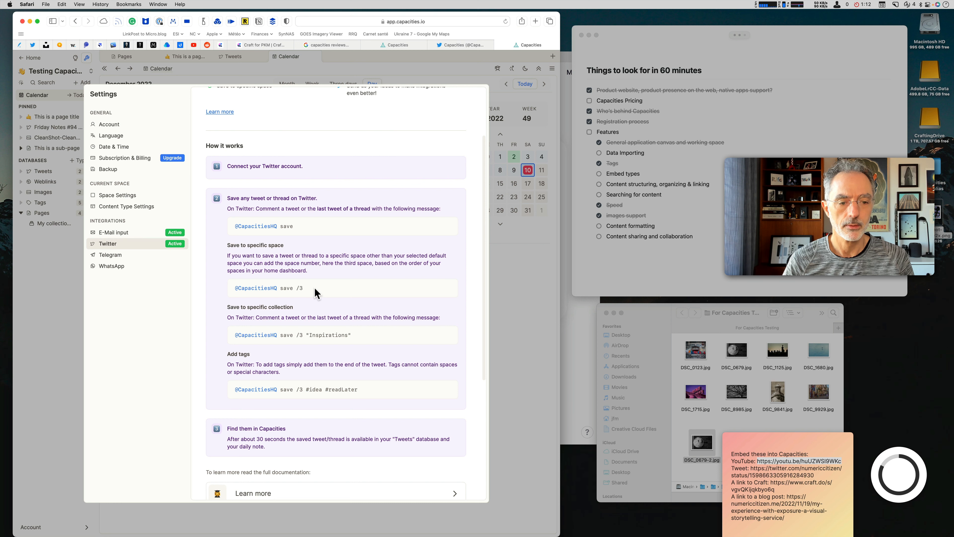
pyautogui.scroll(-10, 314, 294)
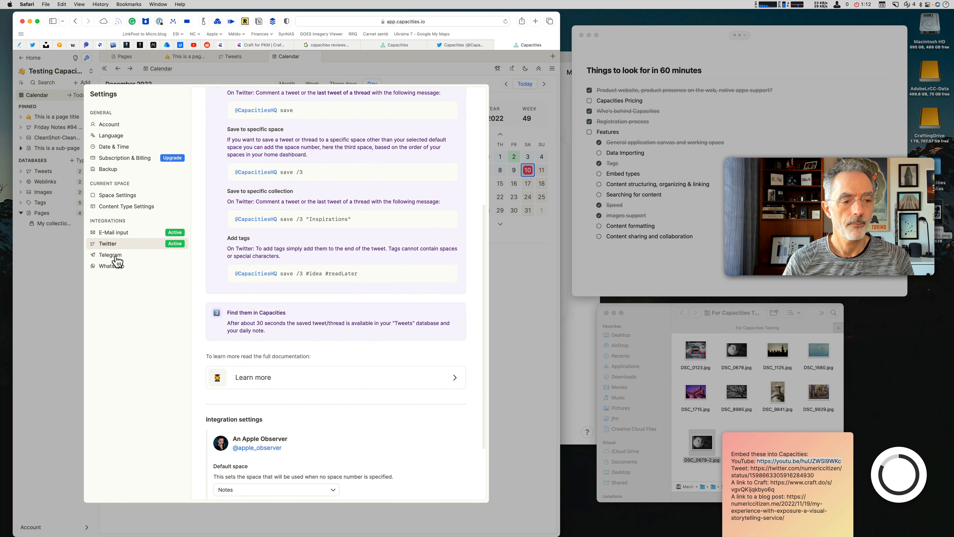
pyautogui.click(511, 268)
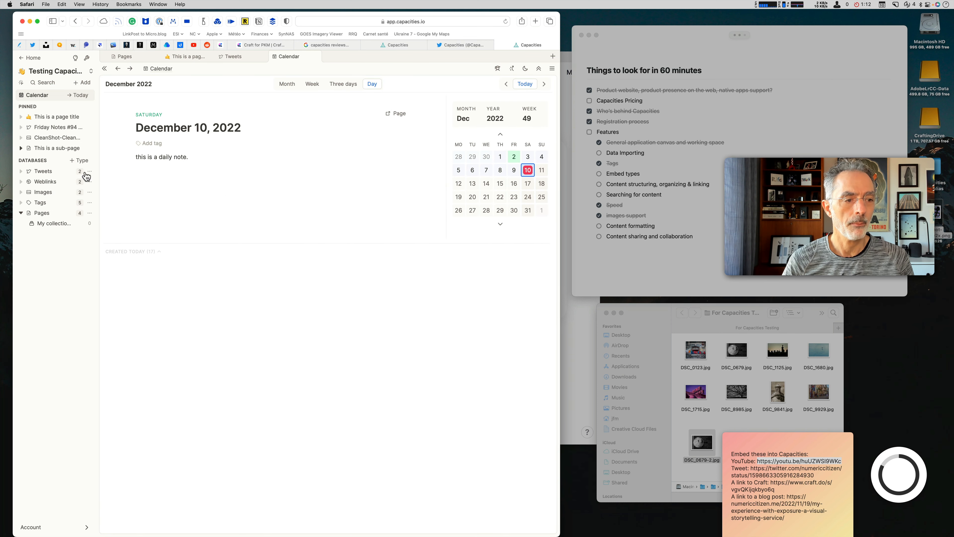
# Reopen the Tweets database, try the Wall layout, and display the entries as a Table
pyautogui.click(43, 171)
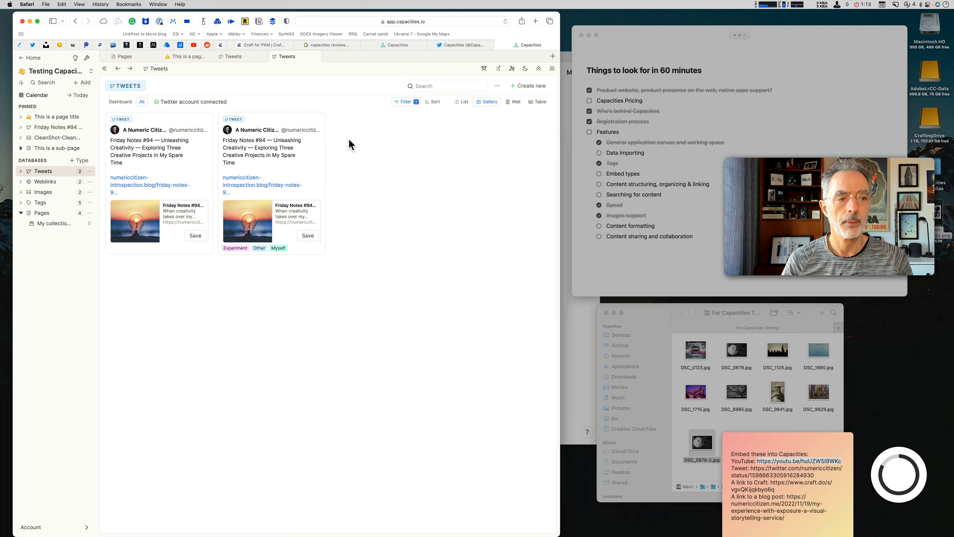
pyautogui.click(466, 107)
pyautogui.click(495, 105)
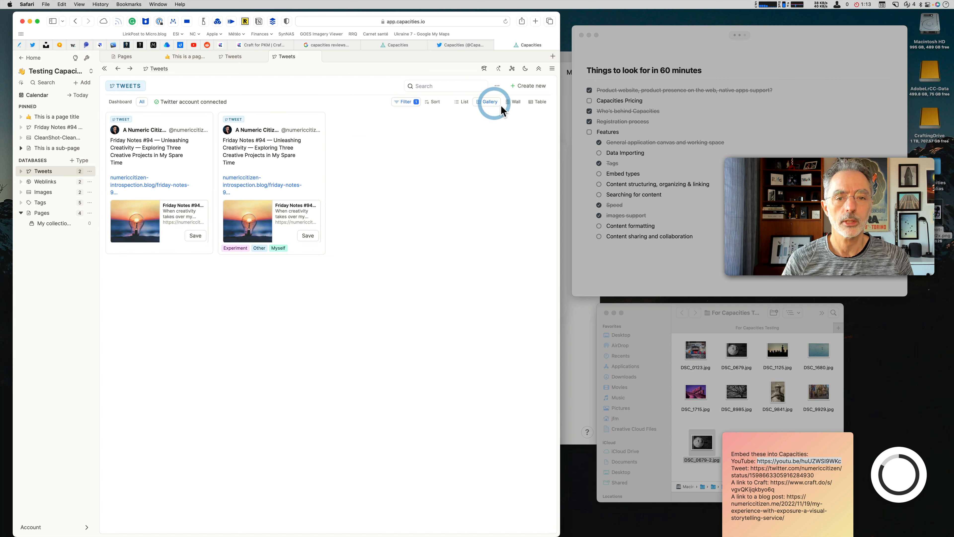
pyautogui.click(507, 107)
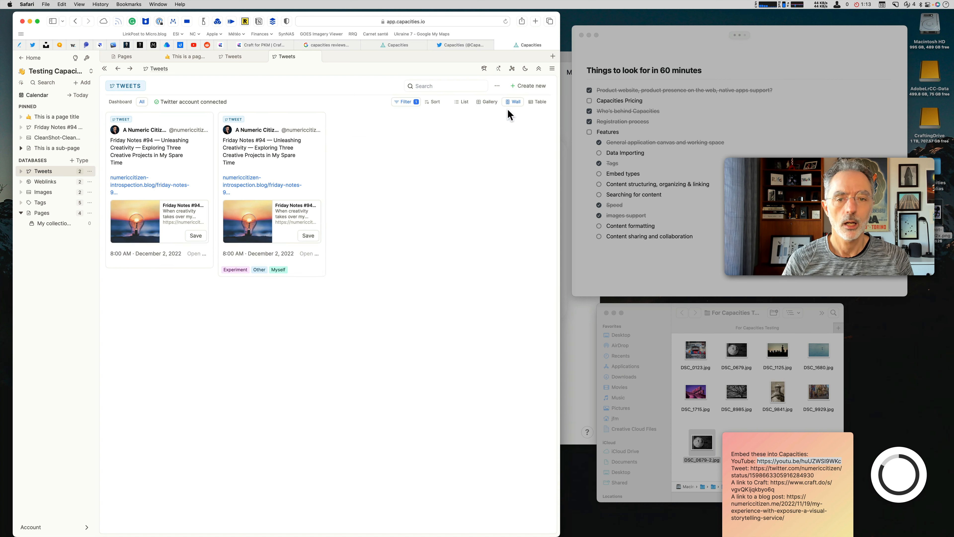
pyautogui.click(537, 102)
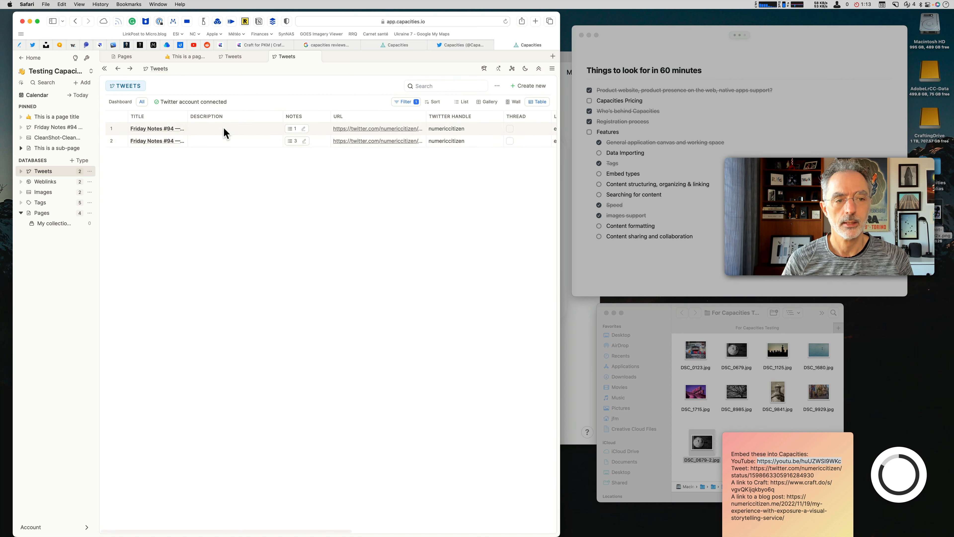
# Add the Capacities tag to the first tweet in the Tweets table
pyautogui.hscroll(5, 225, 133)
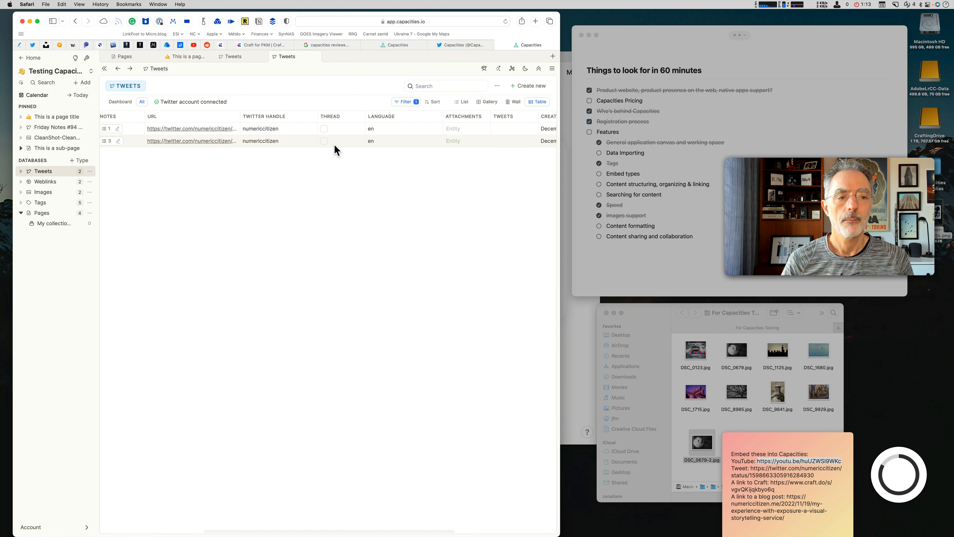
pyautogui.hscroll(3, 335, 144)
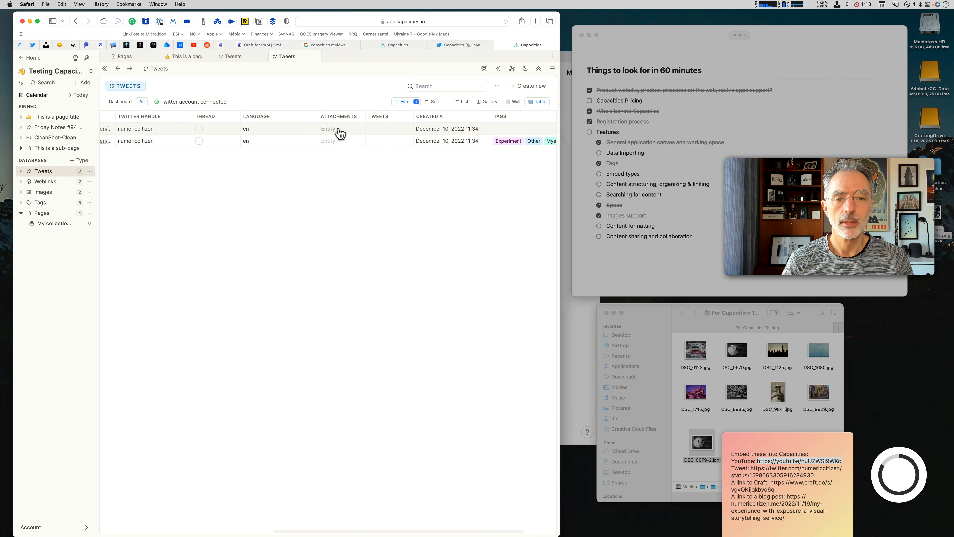
pyautogui.hscroll(2, 367, 130)
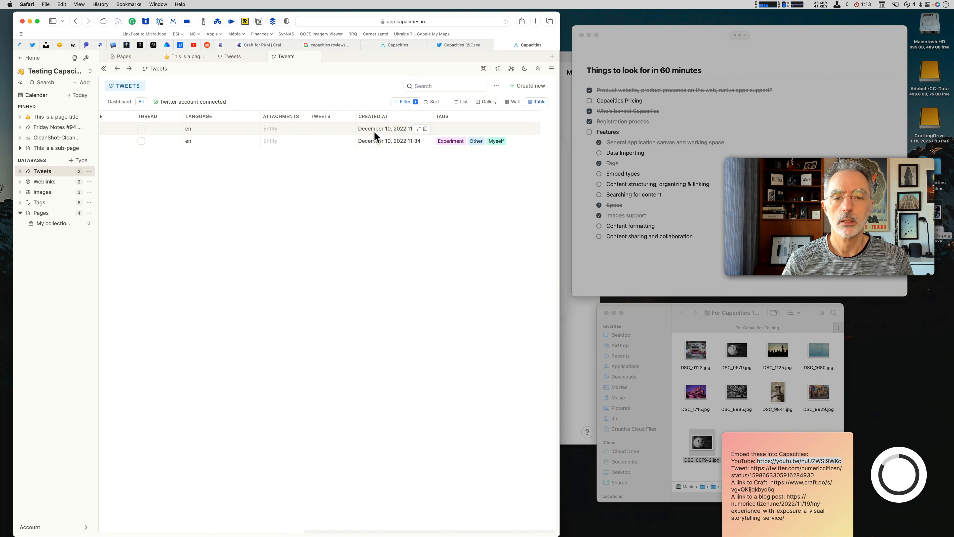
pyautogui.click(465, 130)
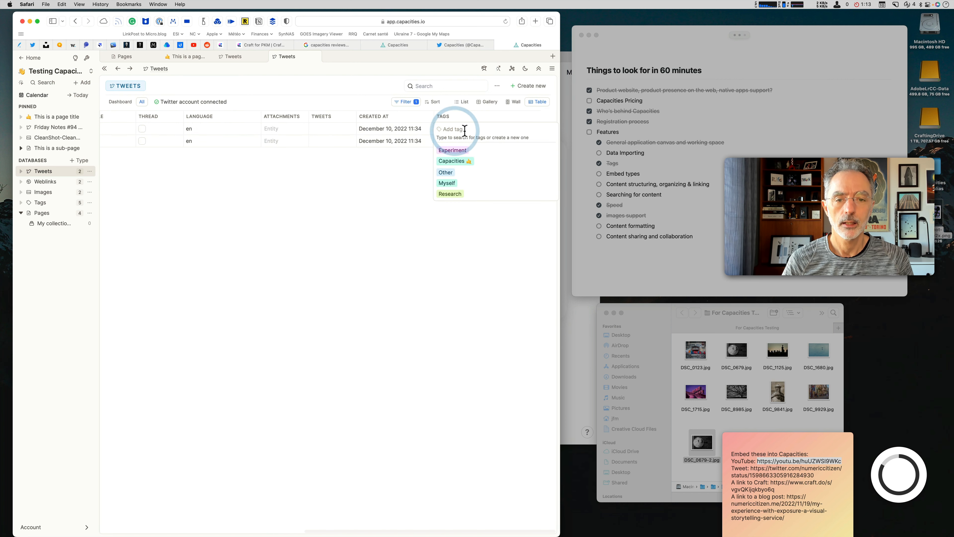
pyautogui.click(456, 161)
pyautogui.click(399, 180)
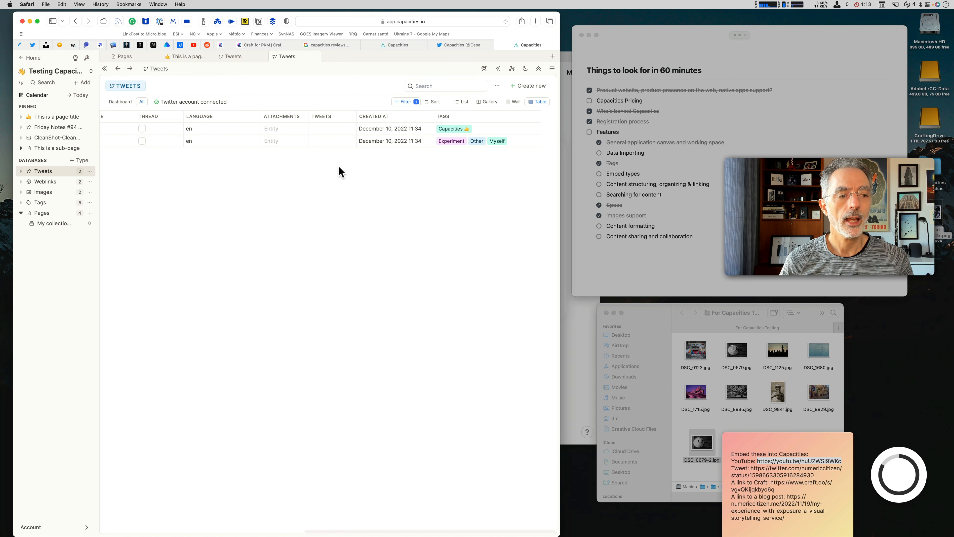
pyautogui.hscroll(-10, 366, 170)
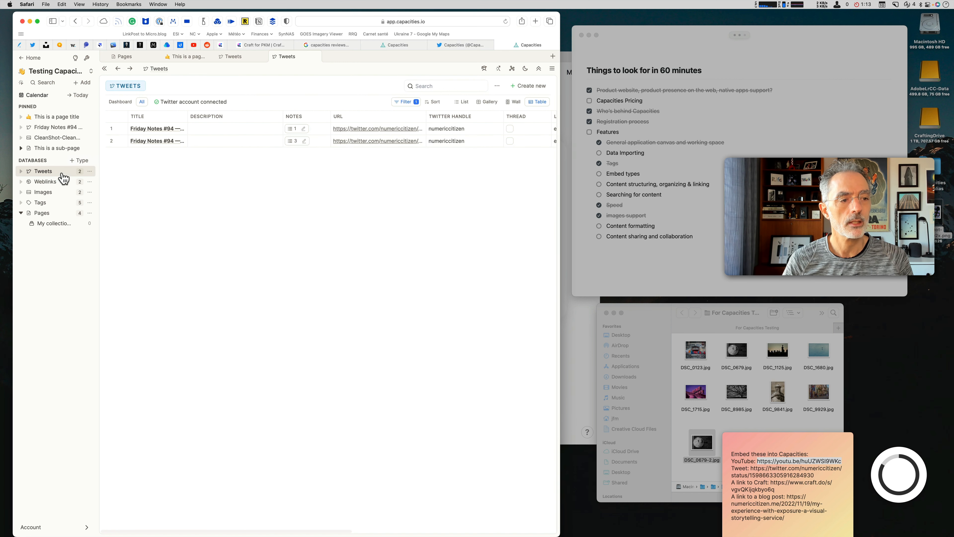
pyautogui.click(183, 189)
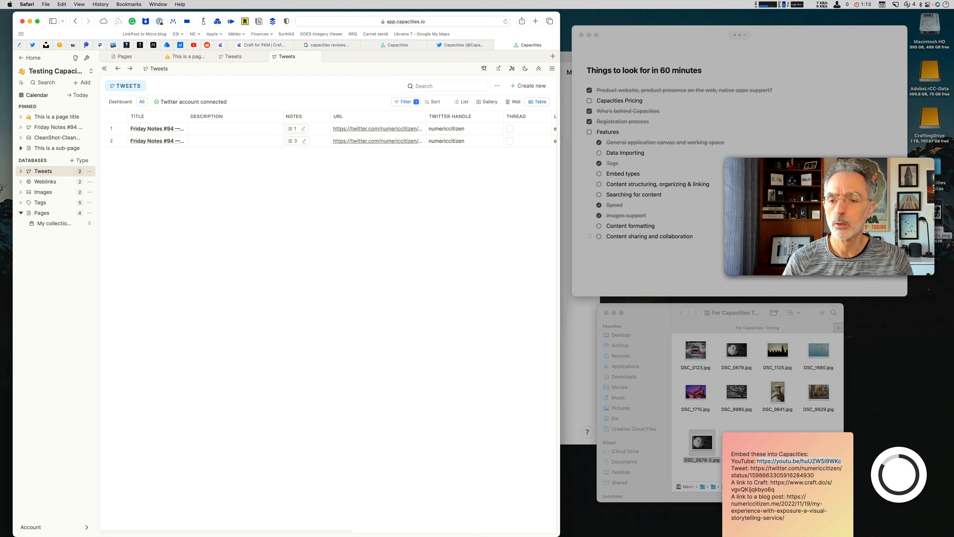
# Switch to the Craft checklist and mark Content formatting and Searching for content as done
pyautogui.click(766, 194)
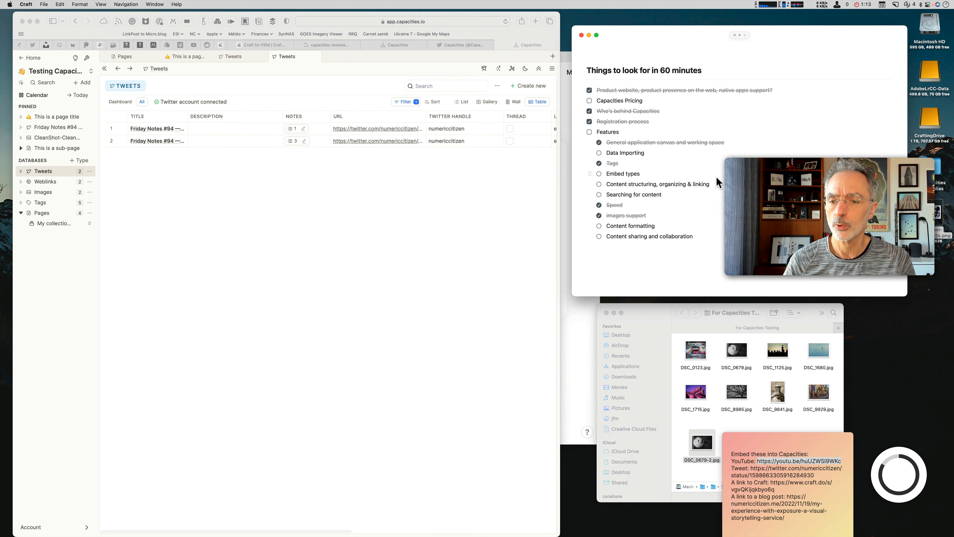
pyautogui.click(599, 225)
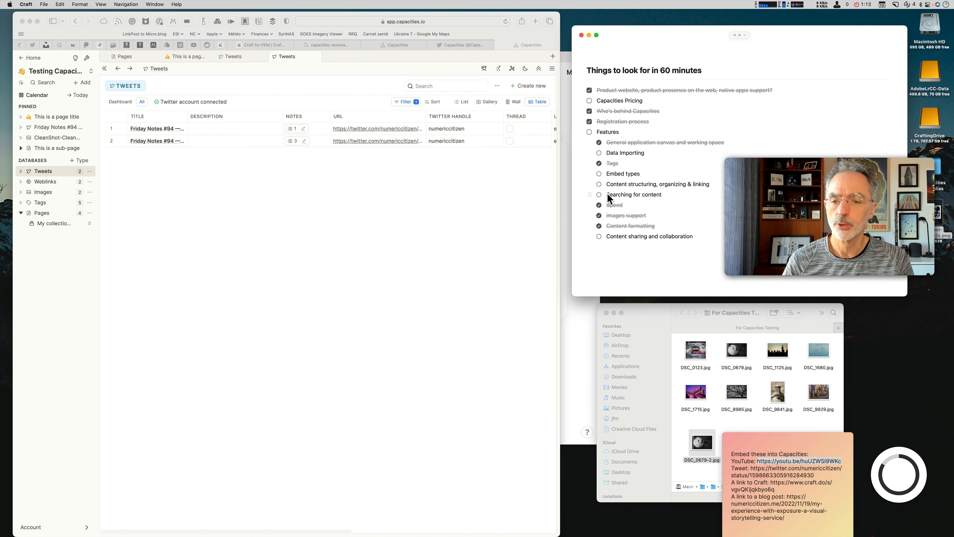
pyautogui.click(598, 195)
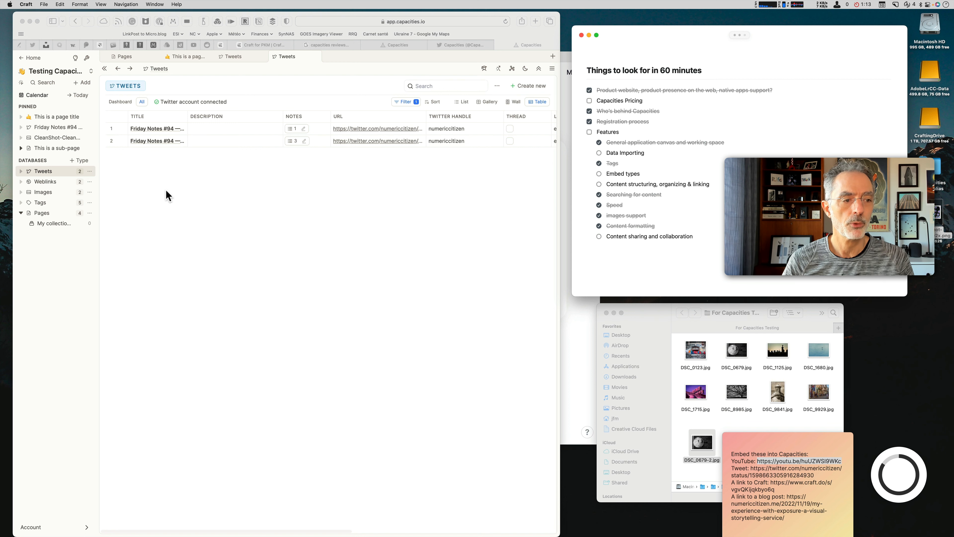
# Open the Weblinks database, try the List layout, and display the entries as a Gallery
pyautogui.click(45, 181)
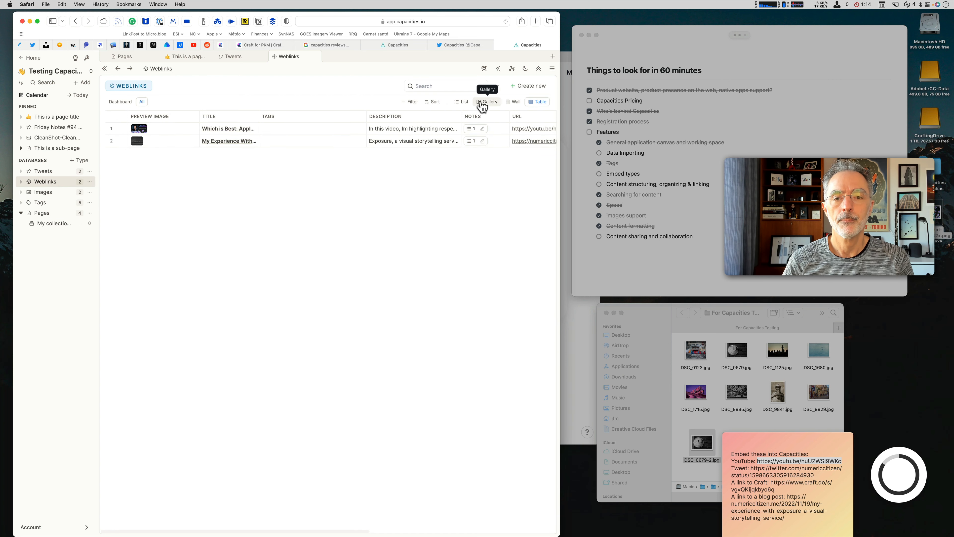
pyautogui.click(465, 103)
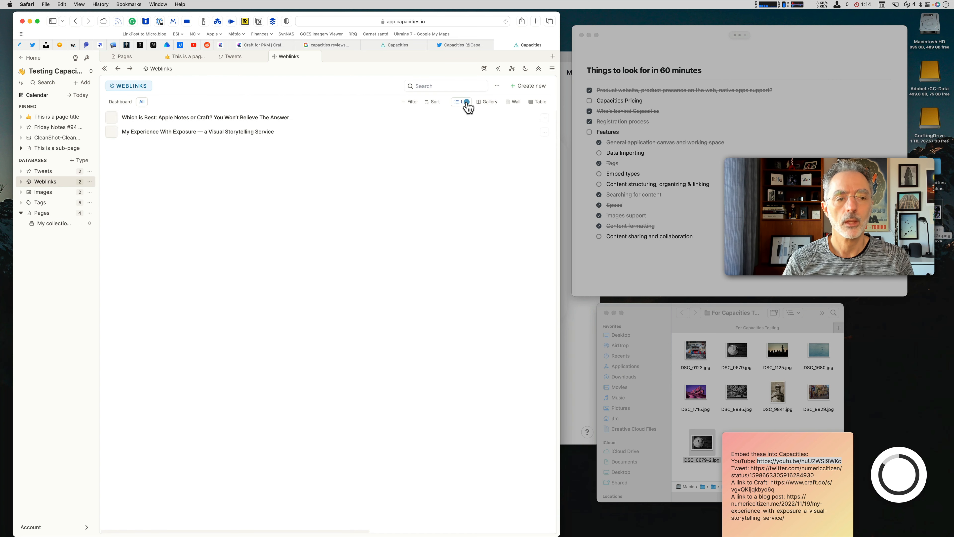
pyautogui.click(488, 101)
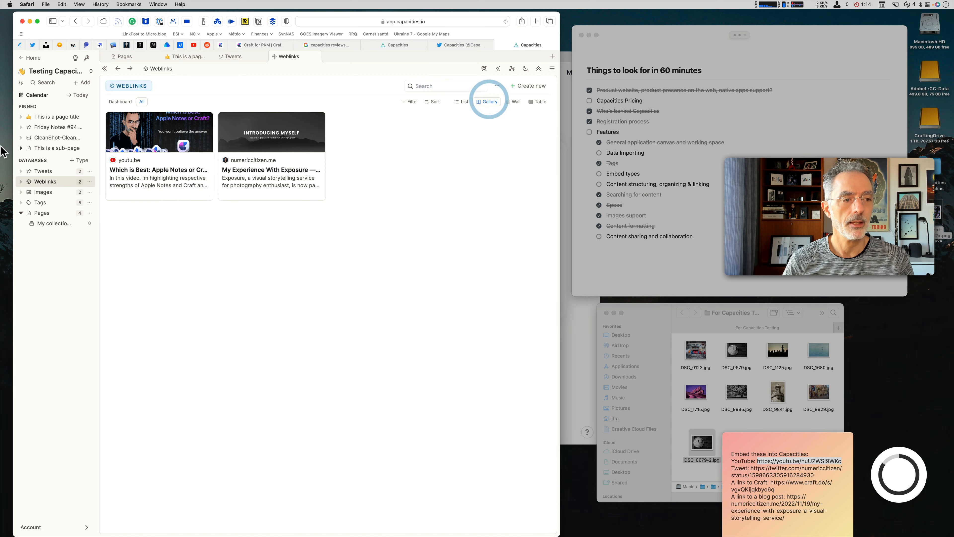
# Open the pinned page "This is a page title" and move the "My Experience With Exposure" weblink out of its columns, full width above the red quote
pyautogui.click(57, 116)
pyautogui.scroll(-8, 329, 315)
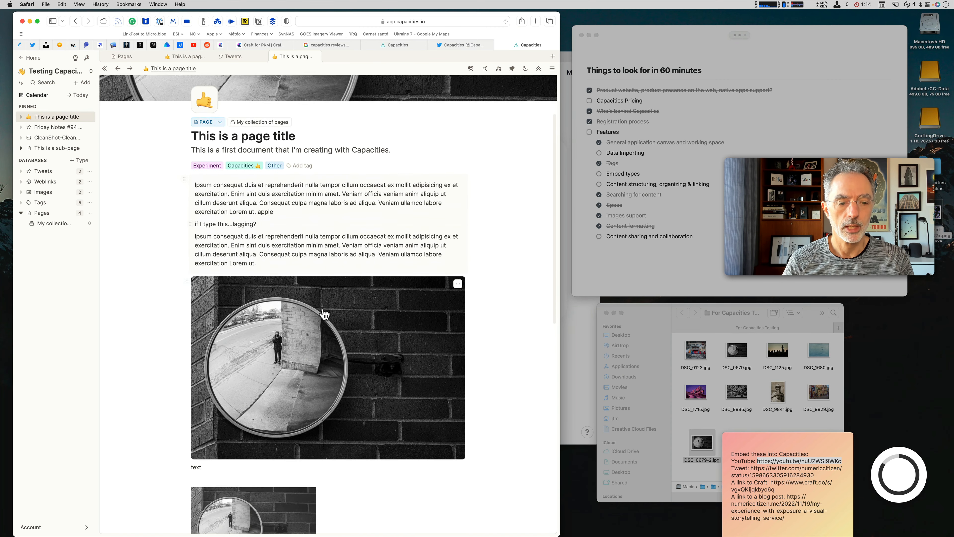
pyautogui.scroll(-6, 329, 316)
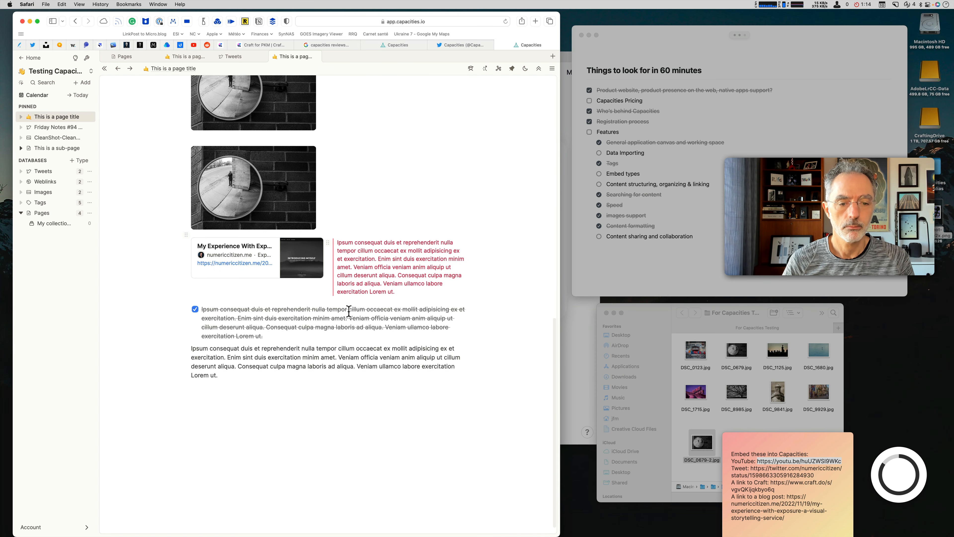
pyautogui.click(232, 377)
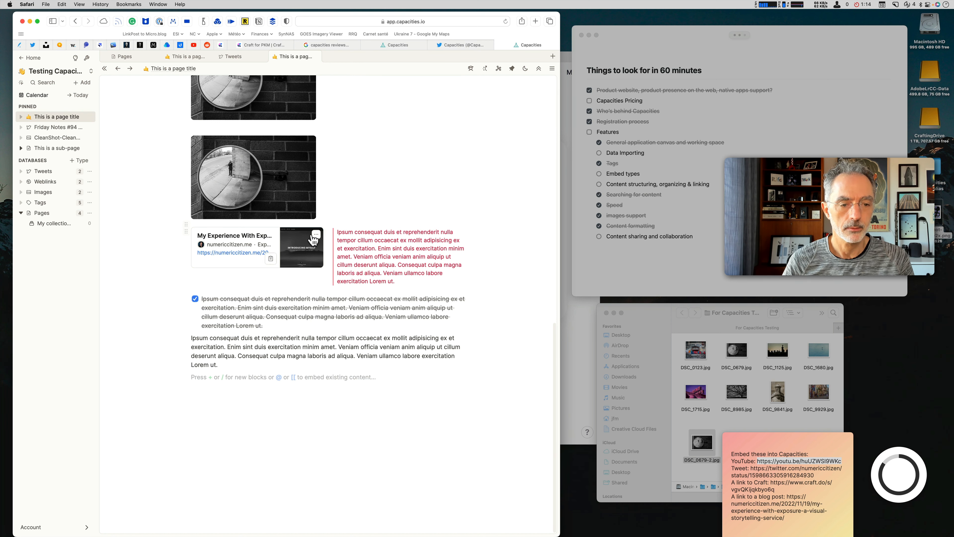
pyautogui.moveTo(226, 233); pyautogui.dragTo(301, 237)
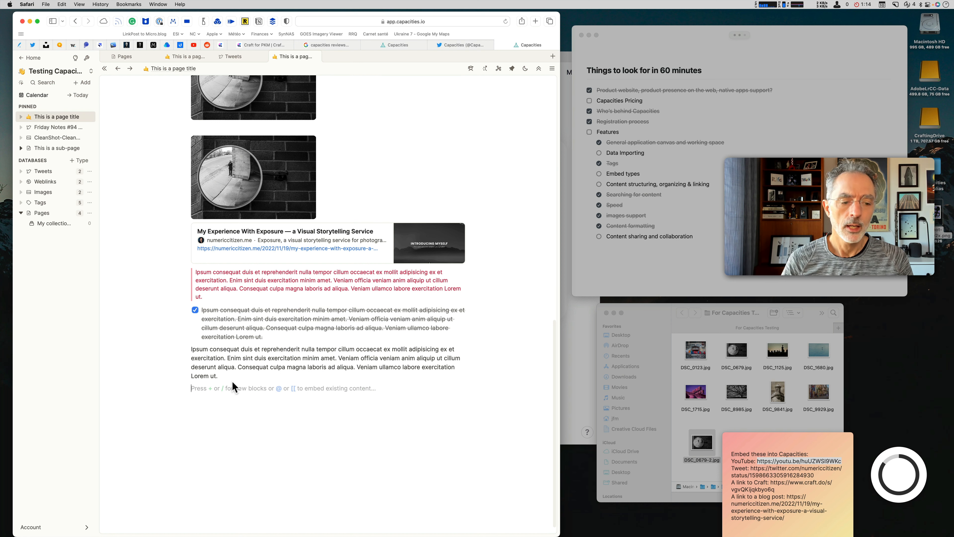
# Browse the block types and insert a Code block below the page's last paragraph
pyautogui.write('/')
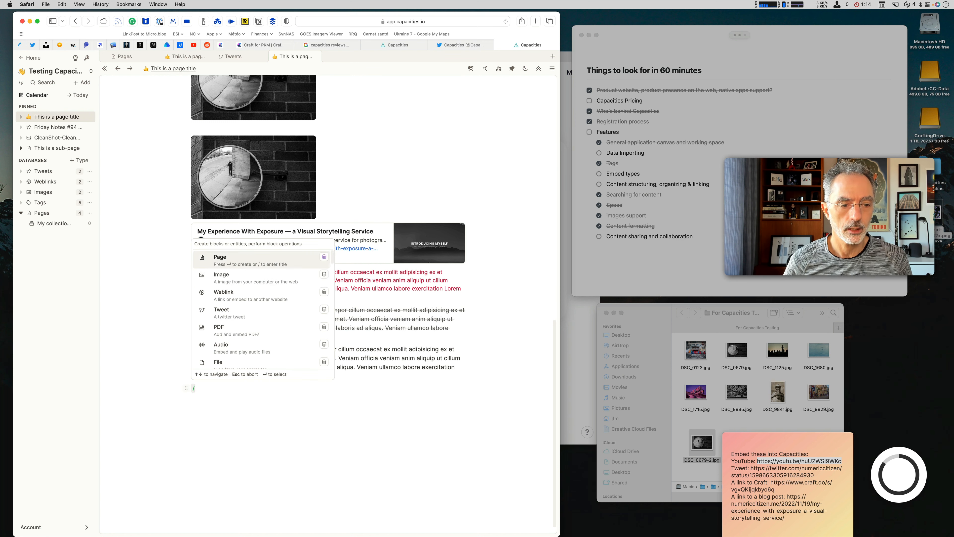
pyautogui.press('Down')
pyautogui.press('Down')
pyautogui.press('Down')
pyautogui.press('Down')
pyautogui.press('Down')
pyautogui.press('Down')
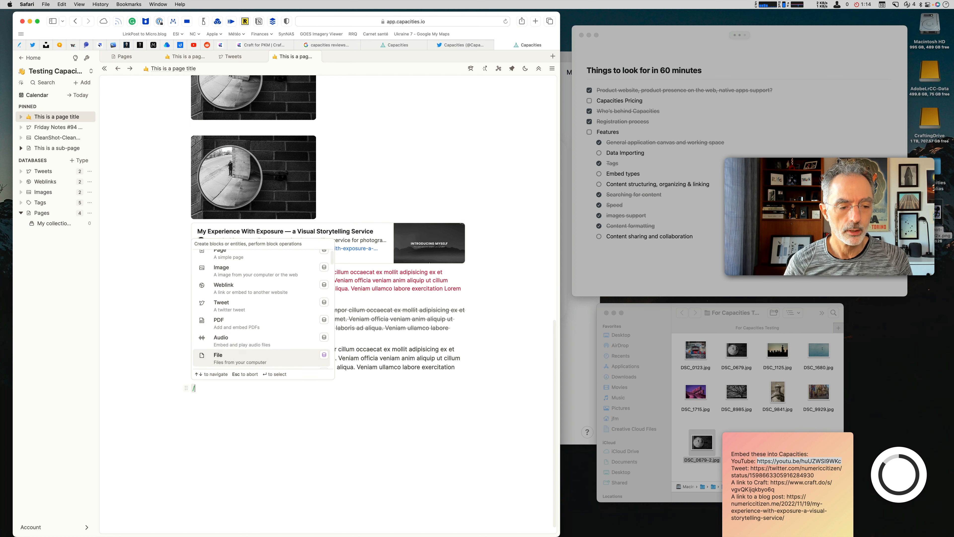
pyautogui.press('Down')
pyautogui.press('Up')
pyautogui.press('Down')
pyautogui.press('Up')
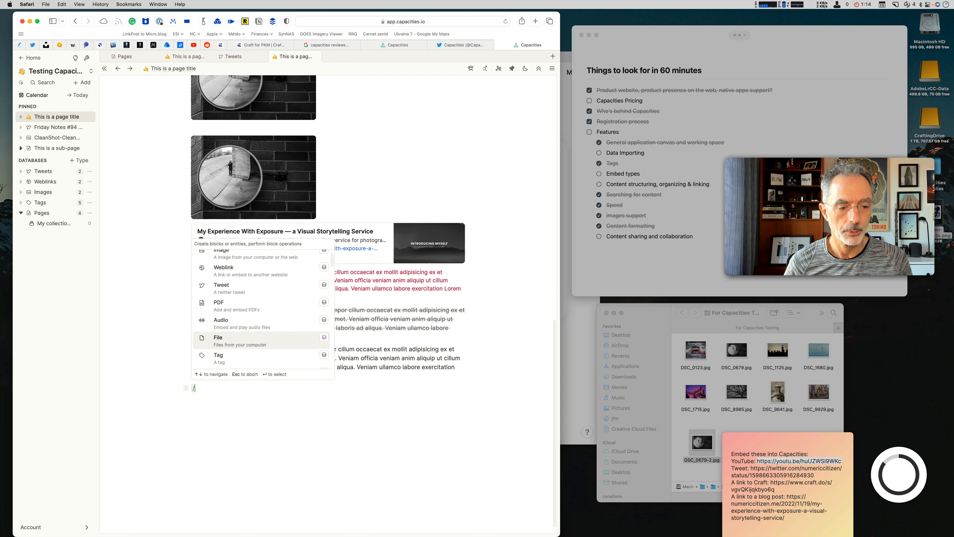
pyautogui.press('Down')
pyautogui.press('Down')
pyautogui.press('Up')
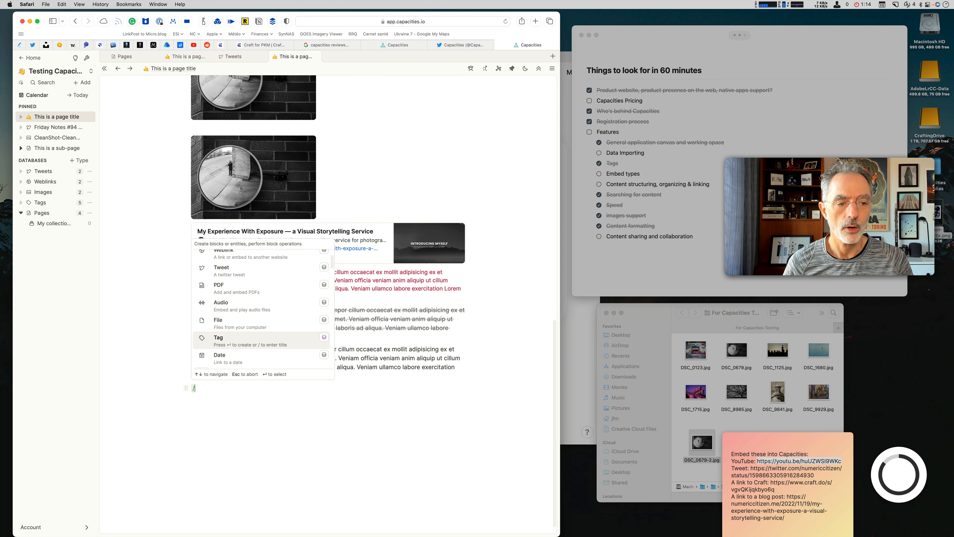
pyautogui.press('Up')
pyautogui.press('Up')
pyautogui.press('Up')
pyautogui.press('Up')
pyautogui.press('Down')
pyautogui.press('Down')
pyautogui.press('Down')
pyautogui.press('Down')
pyautogui.press('Down')
pyautogui.press('Down')
pyautogui.press('Down')
pyautogui.press('Down')
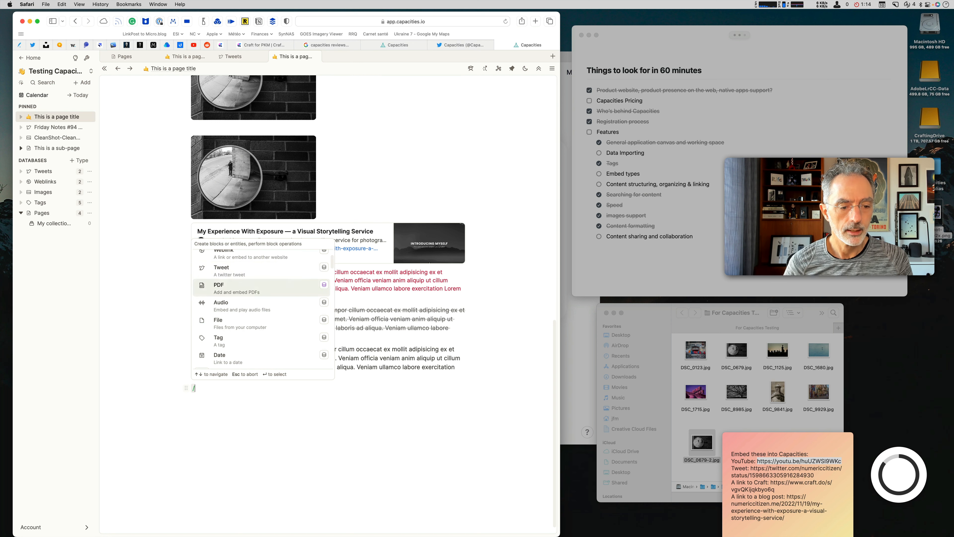
pyautogui.press('Down')
pyautogui.press('Down')
pyautogui.press('Down')
pyautogui.press('Down')
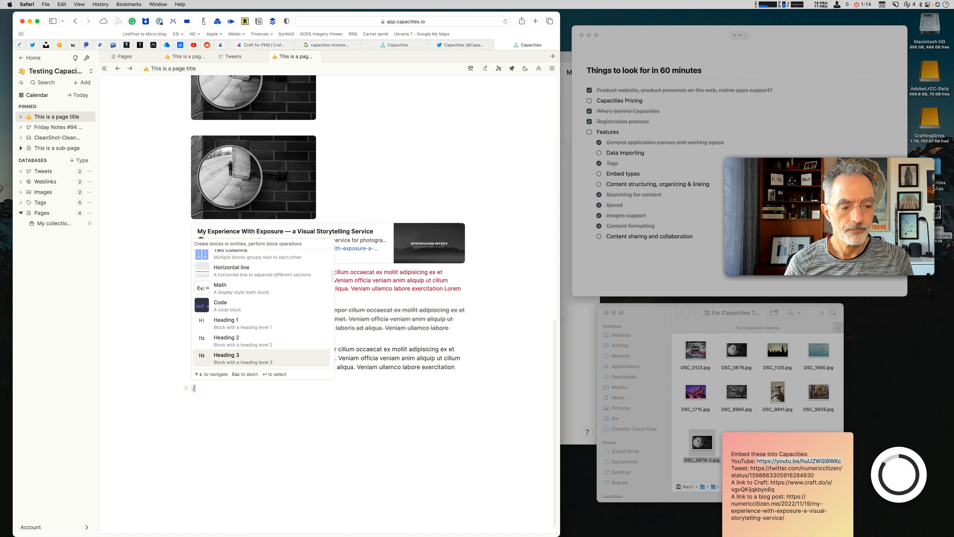
pyautogui.press('Up')
pyautogui.press('Up')
pyautogui.press('Return')
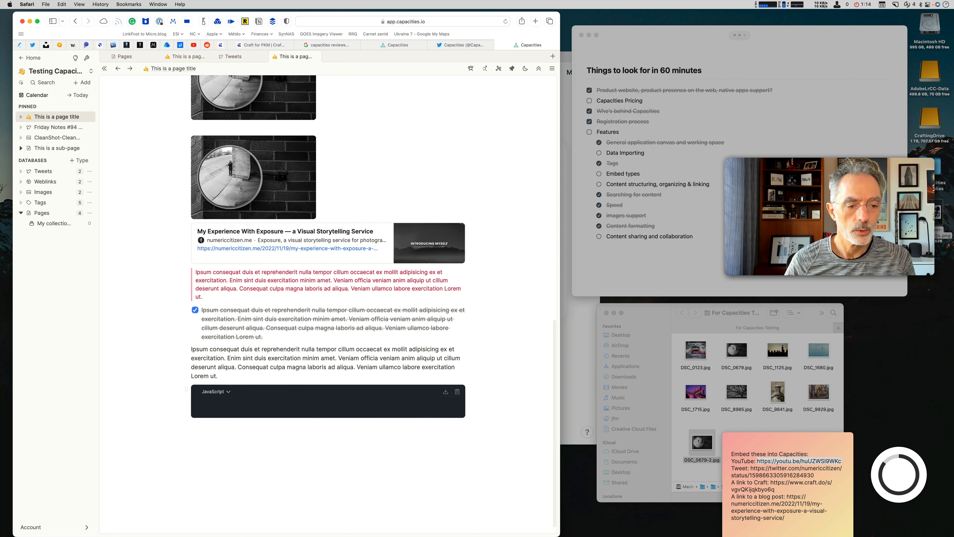
# Examine the programming languages offered for the code block, keeping JavaScript
pyautogui.click(229, 391)
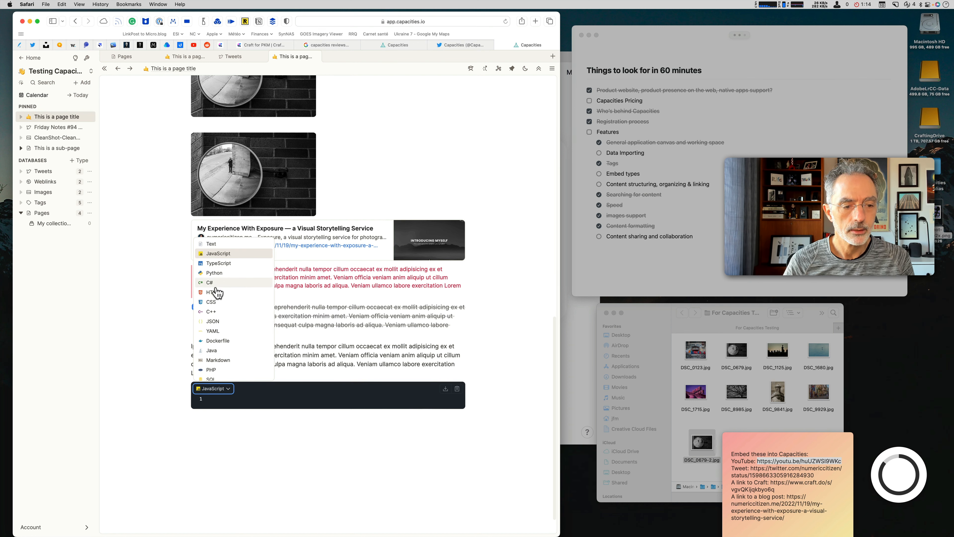
pyautogui.scroll(-5, 241, 349)
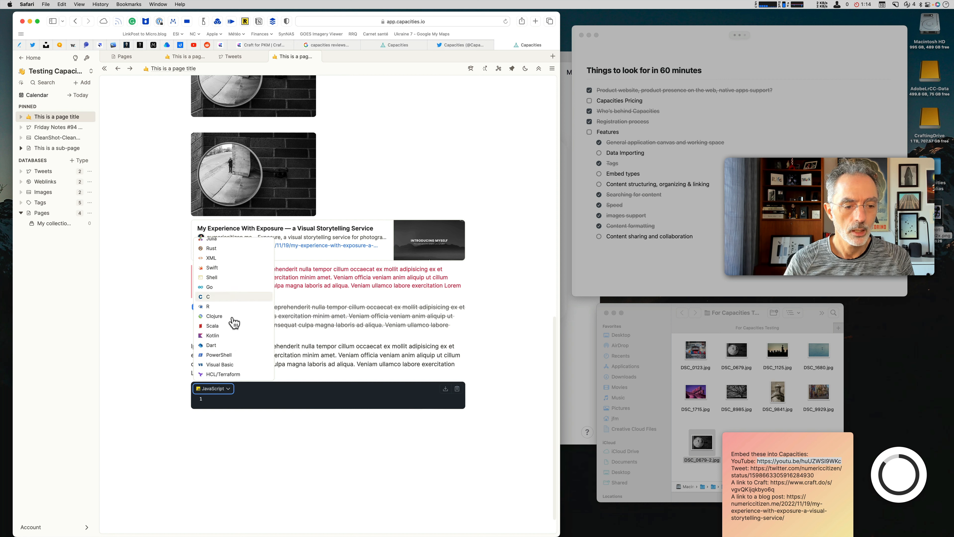
pyautogui.click(232, 415)
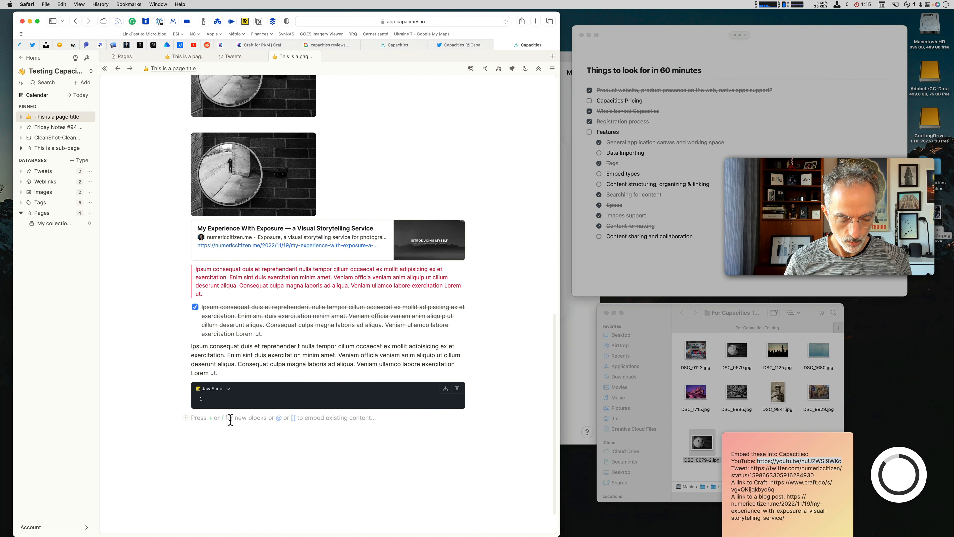
# Try inserting a Math block below the code block and remove it
pyautogui.write('/')
pyautogui.press('Down')
pyautogui.press('Down')
pyautogui.press('Down')
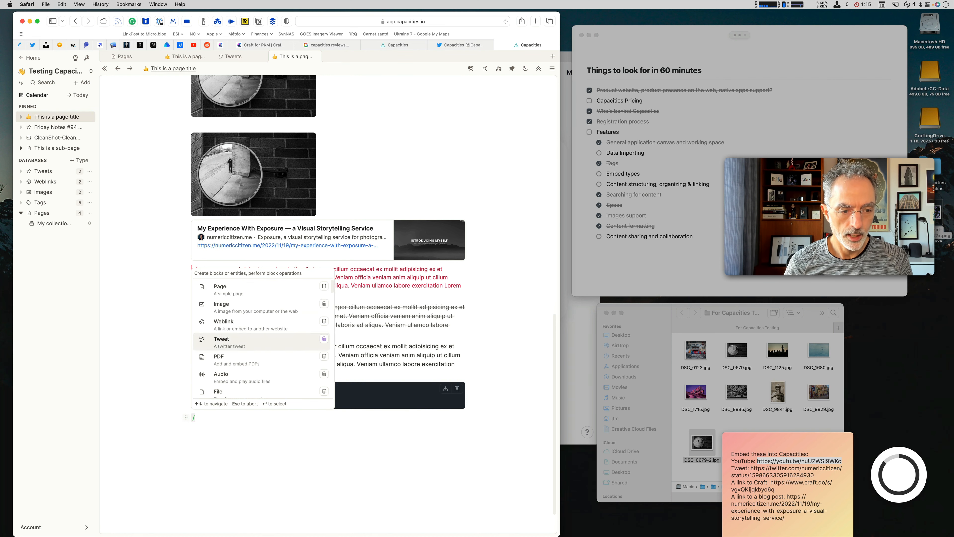
pyautogui.press('Down')
pyautogui.press('Down')
pyautogui.press('Down')
pyautogui.press('Down')
pyautogui.press('Down')
pyautogui.press('Down')
pyautogui.press('Down')
pyautogui.press('Down')
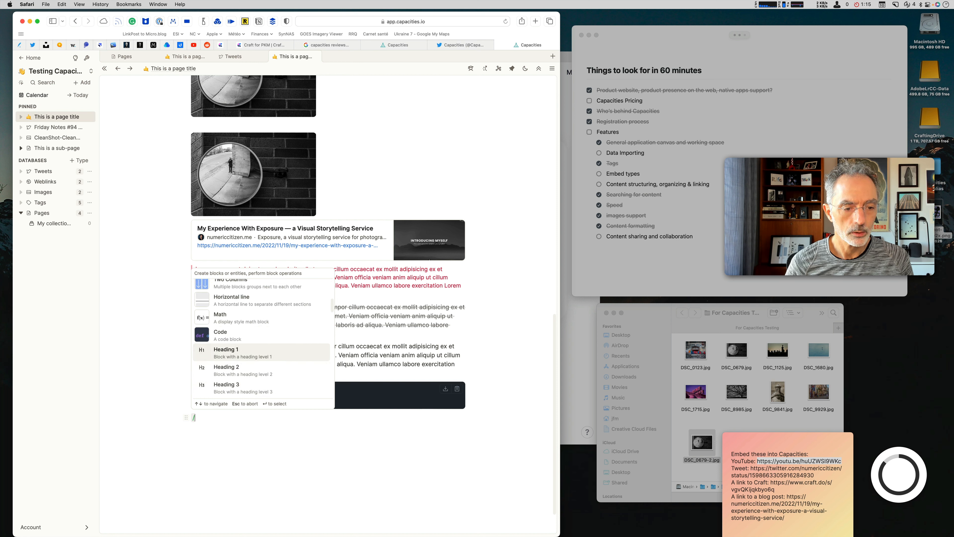
pyautogui.press('Up')
pyautogui.press('Up')
pyautogui.press('Return')
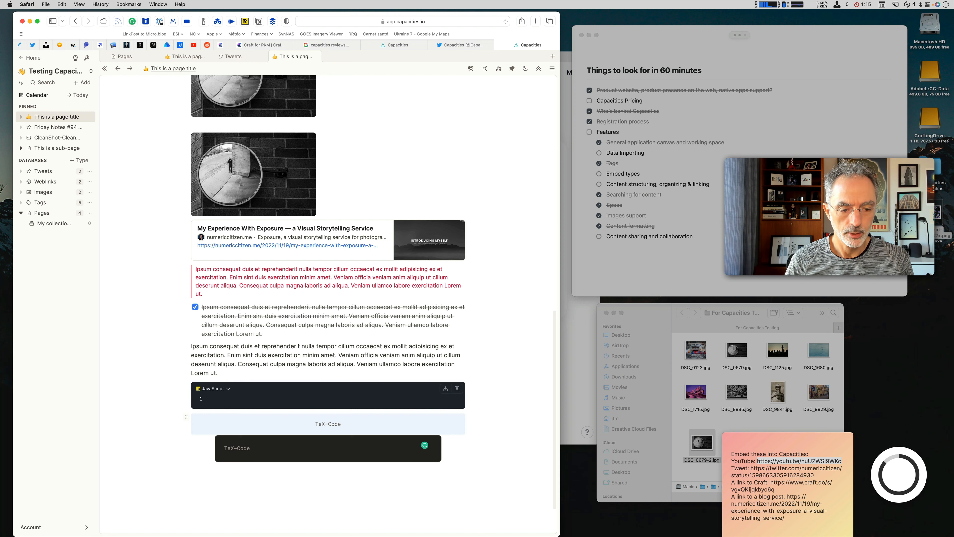
pyautogui.click(186, 416)
pyautogui.press('BackSpace')
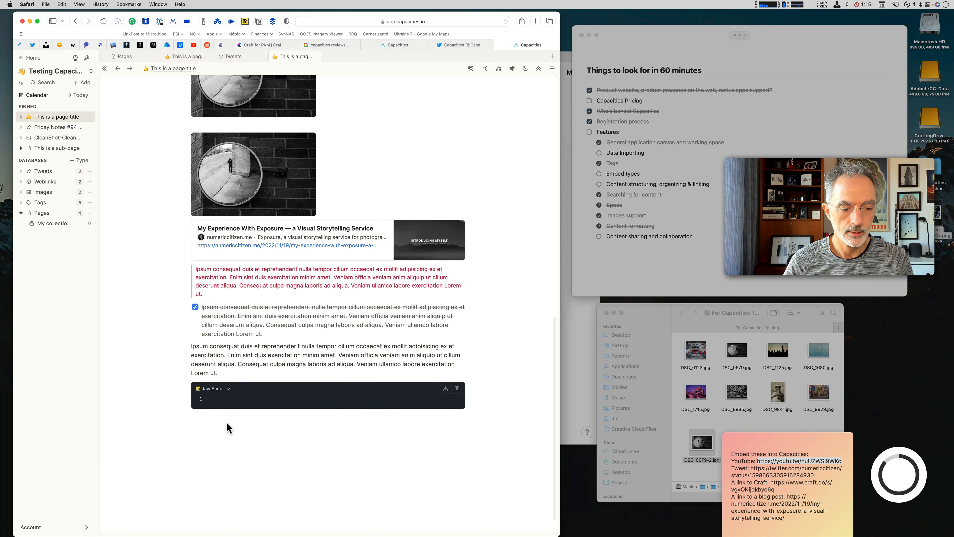
# Review the block actions and Turn into options available for the code block
pyautogui.click(186, 386)
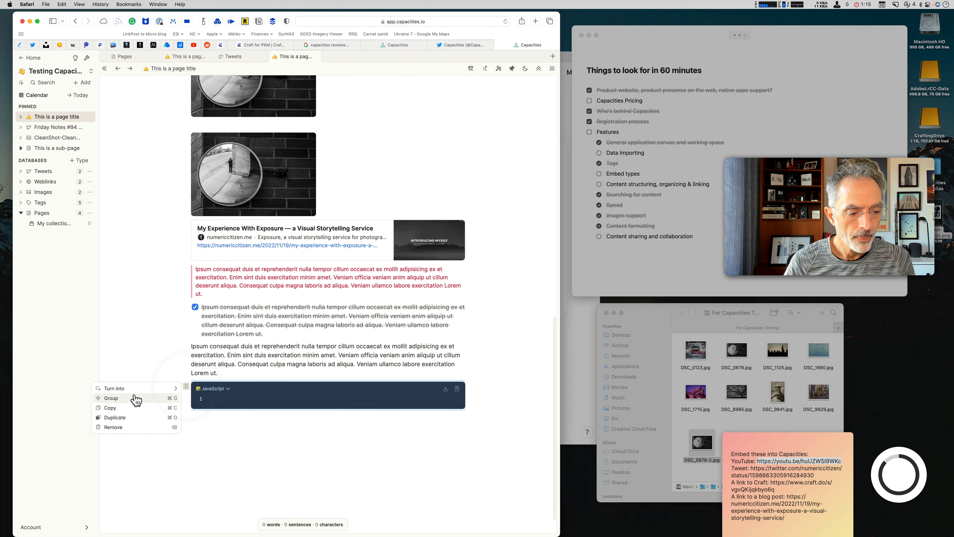
pyautogui.click(129, 388)
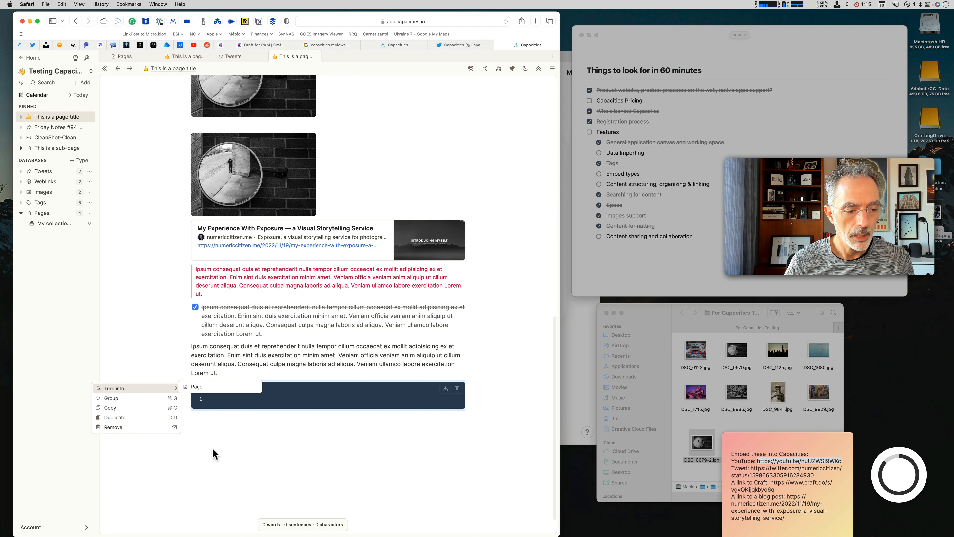
pyautogui.click(226, 442)
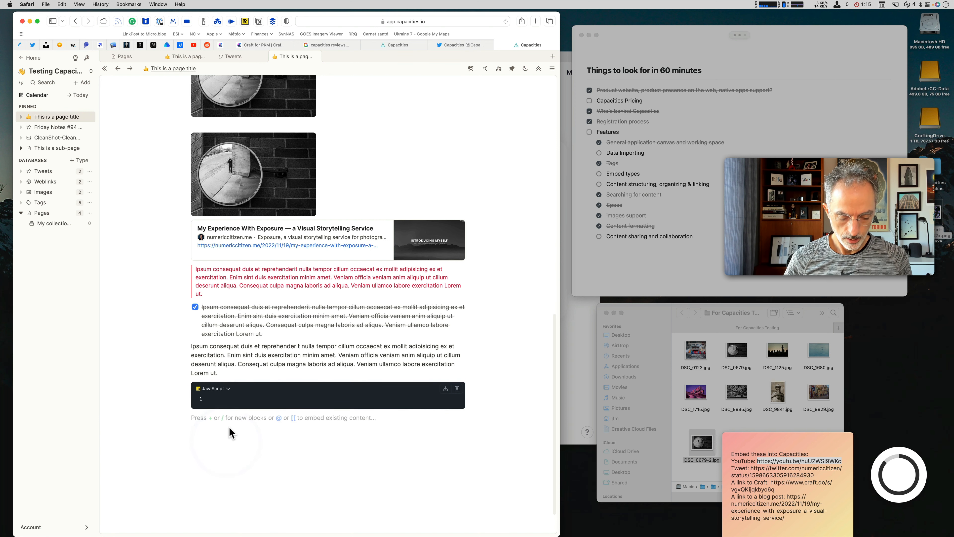
# Examine the remaining insertable block types, list styles, layout elements, and background and text colors, without inserting any
pyautogui.write('/')
pyautogui.press('Down')
pyautogui.press('Down')
pyautogui.press('Down')
pyautogui.press('Down')
pyautogui.press('Down')
pyautogui.press('Down')
pyautogui.press('Down')
pyautogui.press('Down')
pyautogui.press('Down')
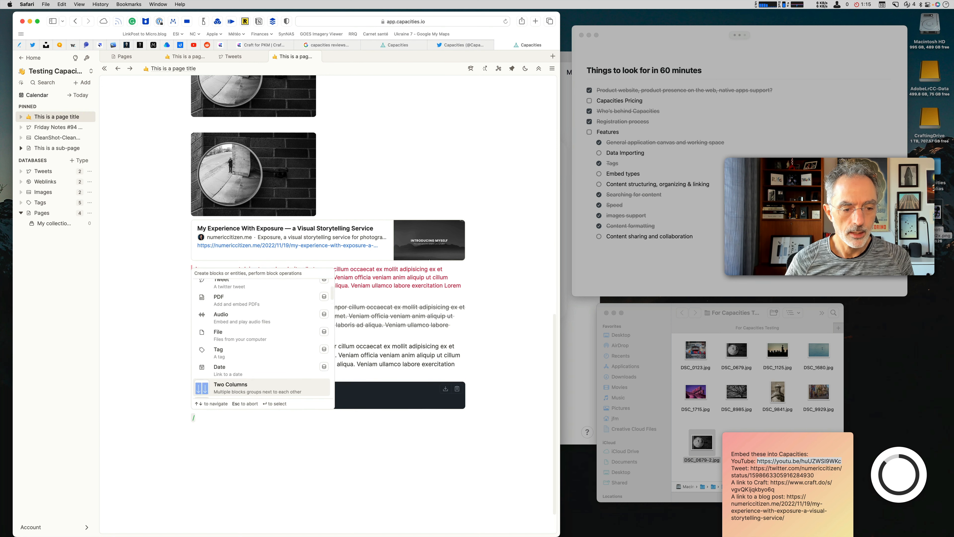
pyautogui.press('Down')
pyautogui.press('Down')
pyautogui.press('Down')
pyautogui.press('Down')
pyautogui.press('Down')
pyautogui.press('Down')
pyautogui.press('Down')
pyautogui.press('Down')
pyautogui.press('Down')
pyautogui.press('Down')
pyautogui.press('Down')
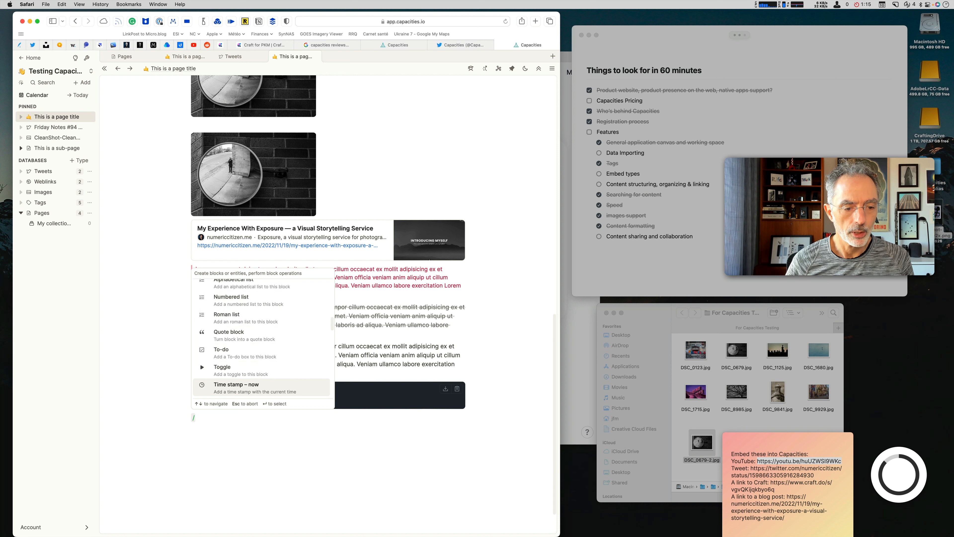
pyautogui.press('Down')
pyautogui.press('Down')
pyautogui.press('Down')
pyautogui.press('Down')
pyautogui.press('Up')
pyautogui.press('Up')
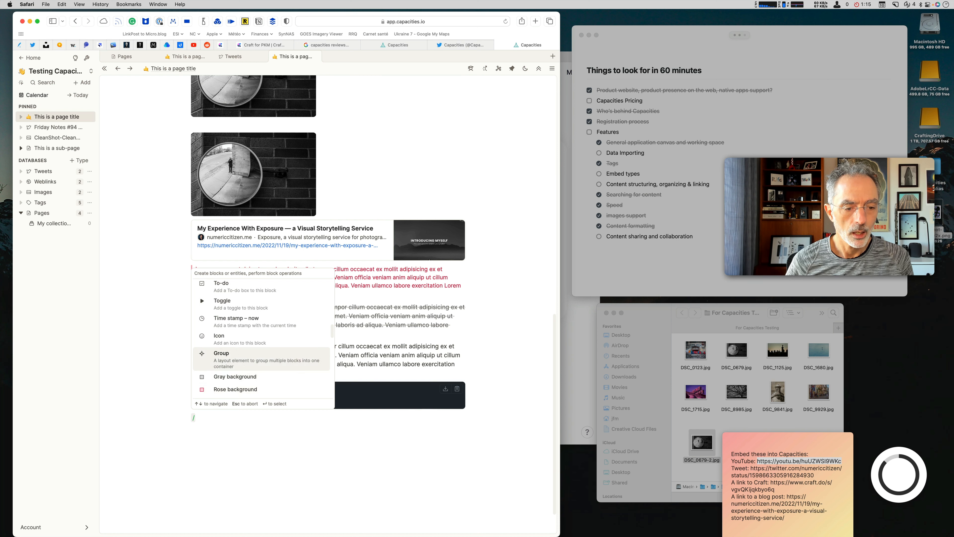
pyautogui.press('Down')
pyautogui.press('Down')
pyautogui.press('Down')
pyautogui.press('Down')
pyautogui.press('Down')
pyautogui.press('Down')
pyautogui.press('Down')
pyautogui.press('Down')
pyautogui.press('Down')
pyautogui.press('Down')
pyautogui.press('Down')
pyautogui.press('Down')
pyautogui.press('Down')
pyautogui.press('Down')
pyautogui.press('Down')
pyautogui.press('Down')
pyautogui.press('Down')
pyautogui.press('Down')
pyautogui.press('Down')
pyautogui.press('Down')
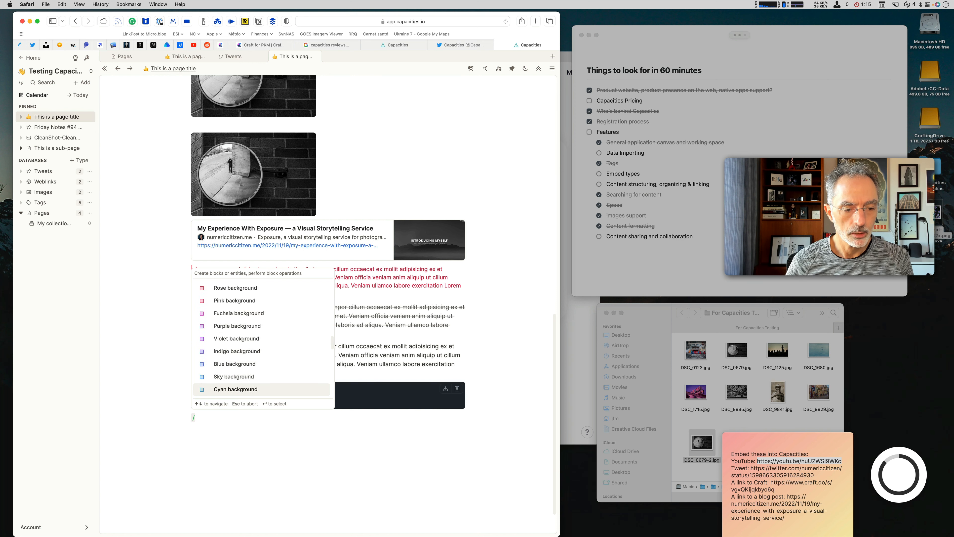
pyautogui.press('Up')
pyautogui.press('Up')
pyautogui.press('Up')
pyautogui.press('Up')
pyautogui.press('Up')
pyautogui.press('Up')
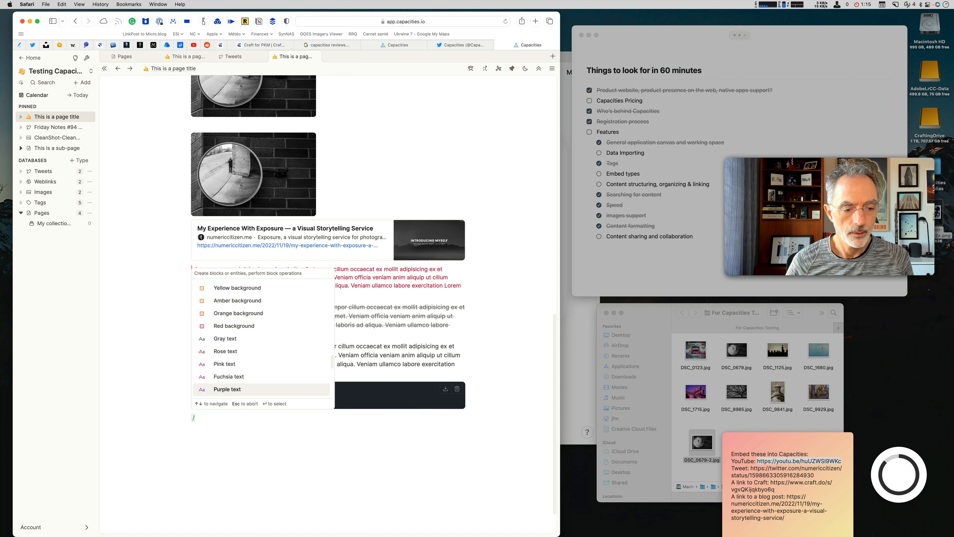
pyautogui.press('Escape')
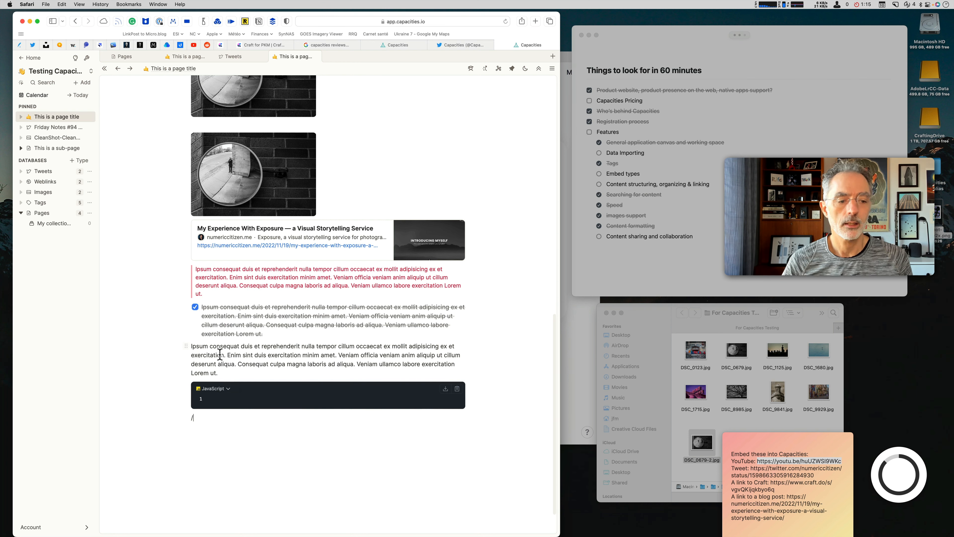
# Review the block actions for the plain paragraph above the code block and try selecting text within the red quote block
pyautogui.click(196, 345)
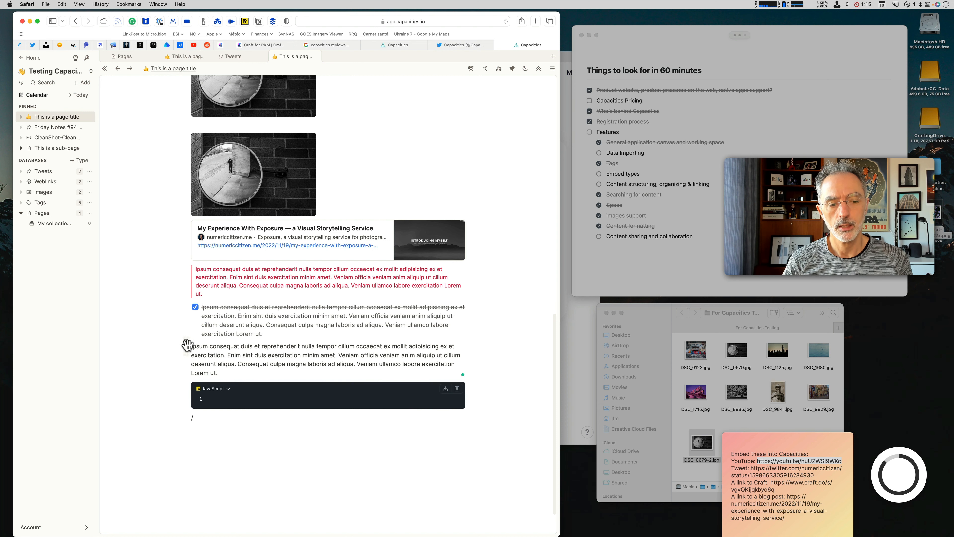
pyautogui.click(186, 344)
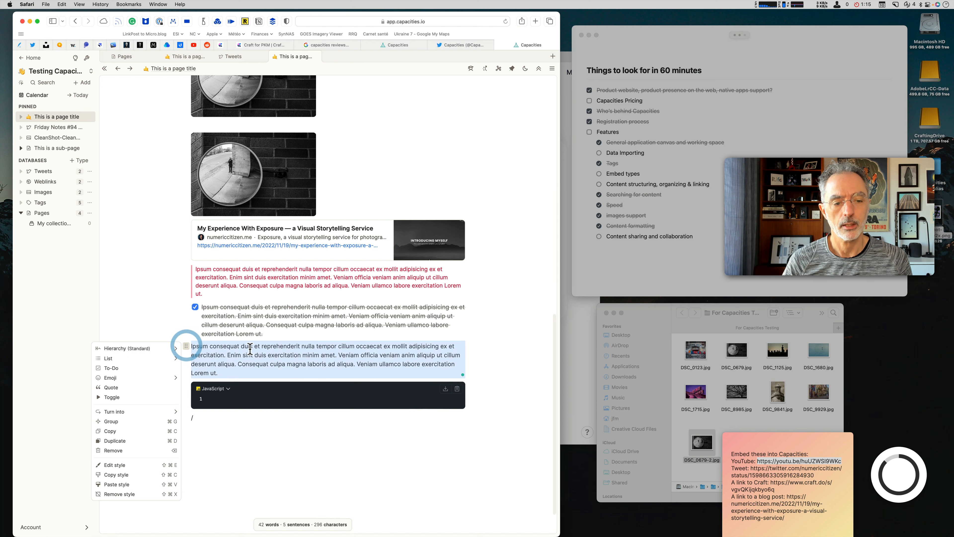
pyautogui.click(270, 266)
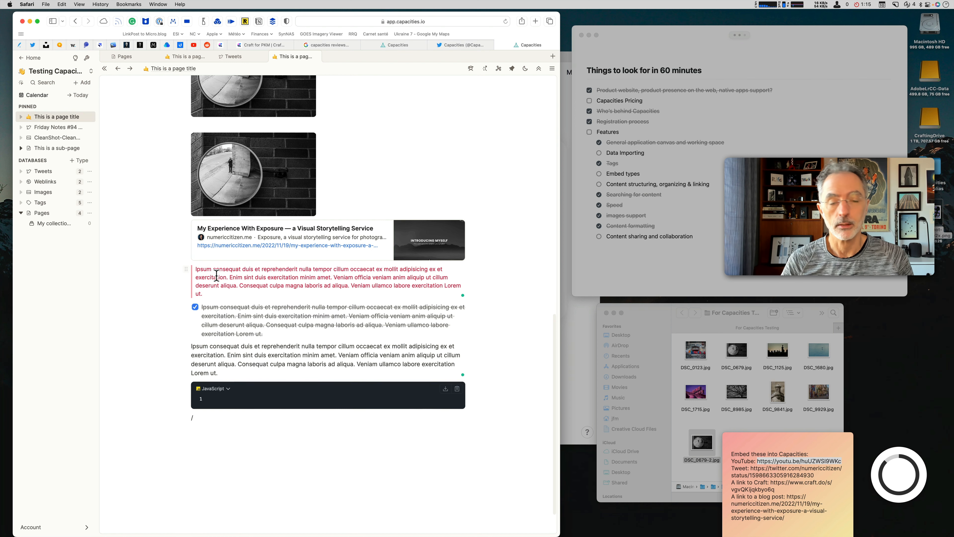
pyautogui.moveTo(186, 269)
pyautogui.mouseDown()
pyautogui.moveTo(211, 271)
pyautogui.moveTo(216, 287)
pyautogui.moveTo(187, 272)
pyautogui.mouseUp()
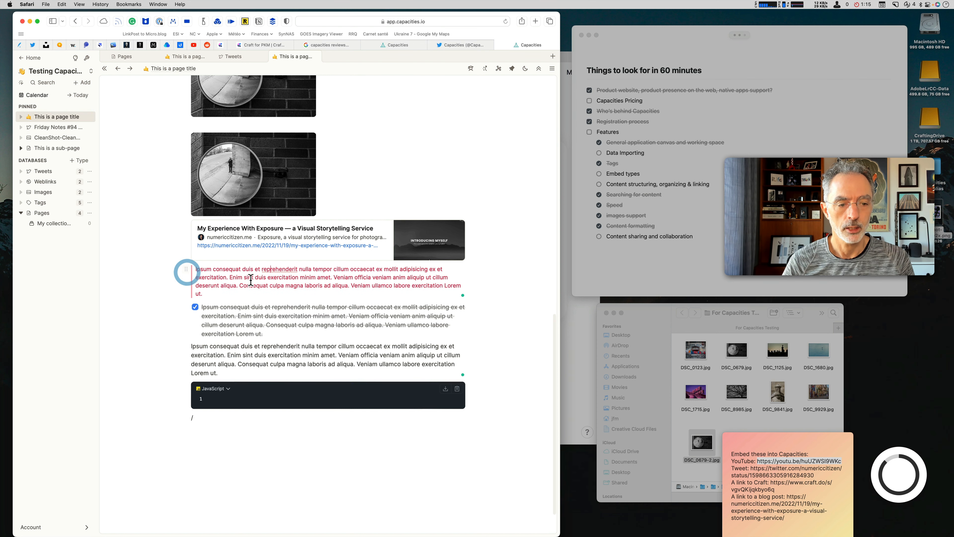
pyautogui.click(219, 270)
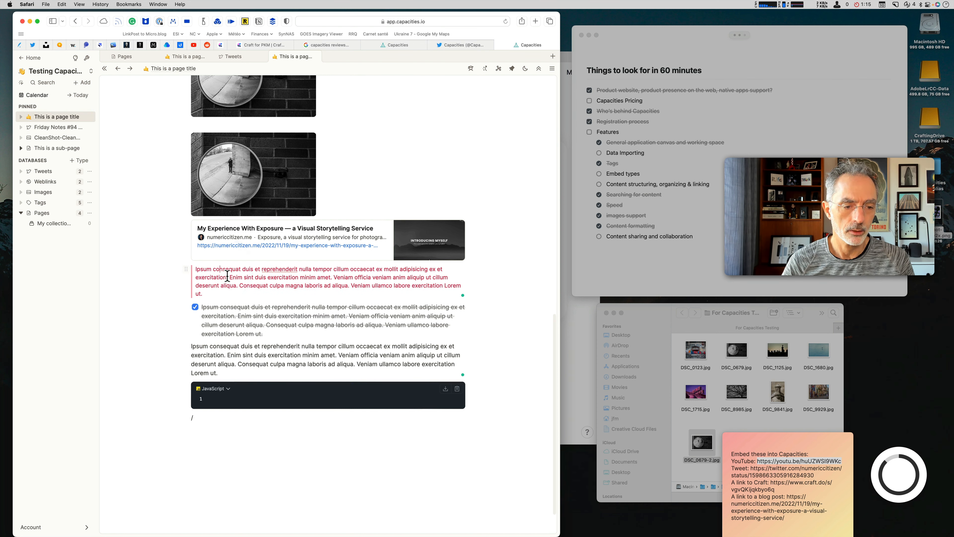
pyautogui.moveTo(245, 304); pyautogui.dragTo(270, 335)
pyautogui.click(219, 284)
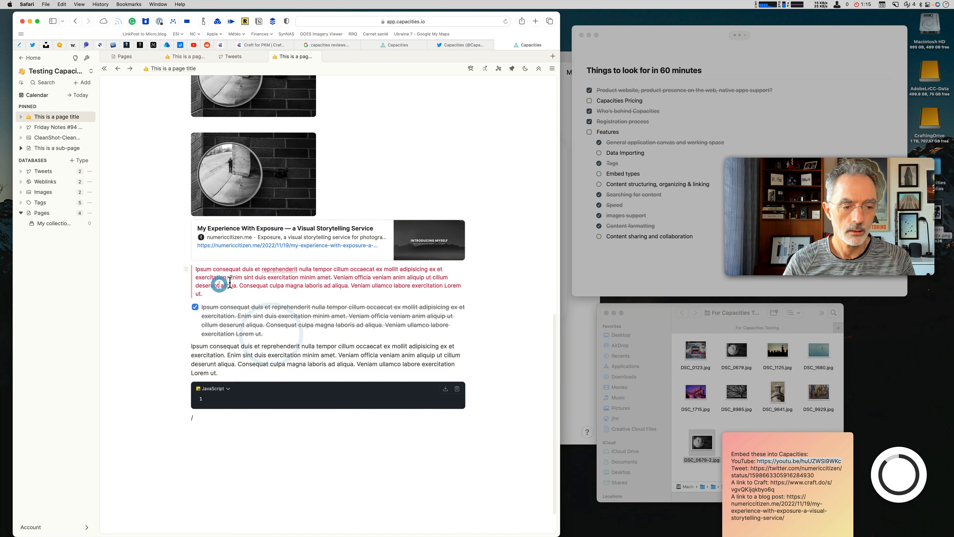
pyautogui.moveTo(225, 276); pyautogui.dragTo(296, 292)
pyautogui.click(305, 289)
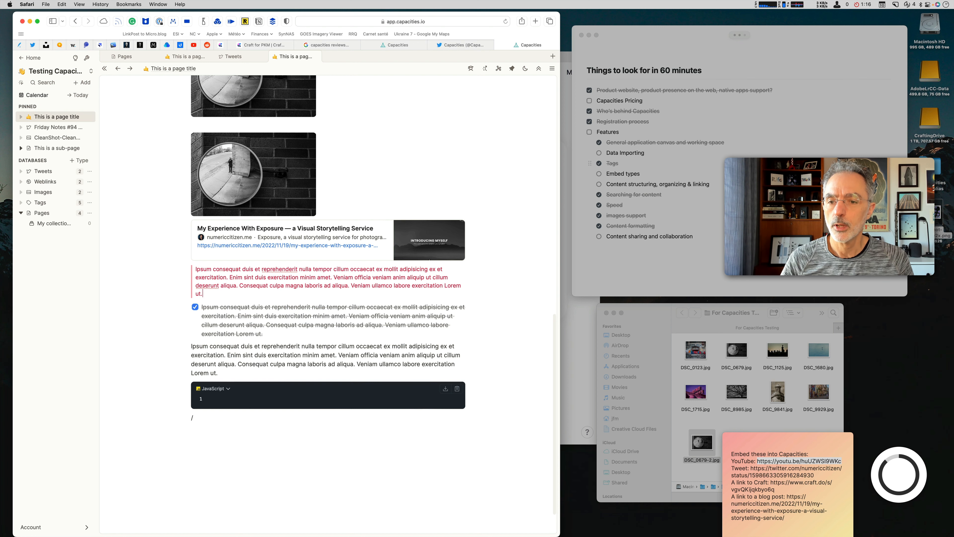
# Switch to the Craft checklist and mark "Embed types" as completed
pyautogui.click(734, 161)
pyautogui.click(599, 173)
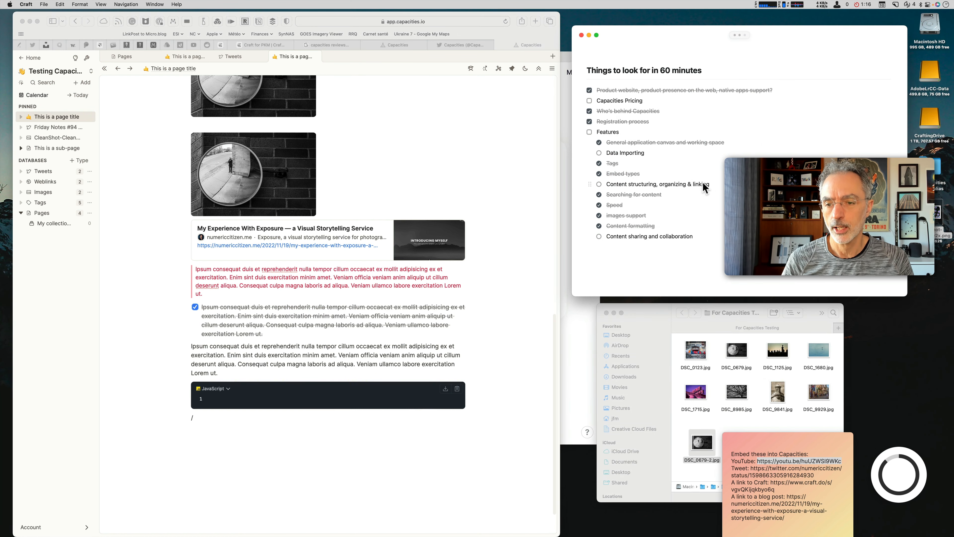
# Return to the Capacities page, remove the leftover slash below the code block, and embed the existing Apple page there with an @ mention
pyautogui.click(222, 419)
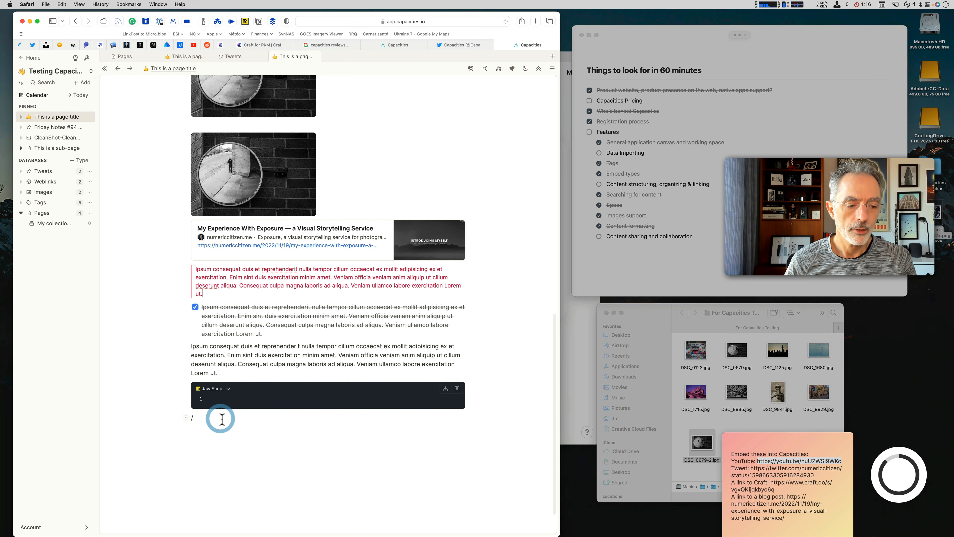
pyautogui.press('BackSpace')
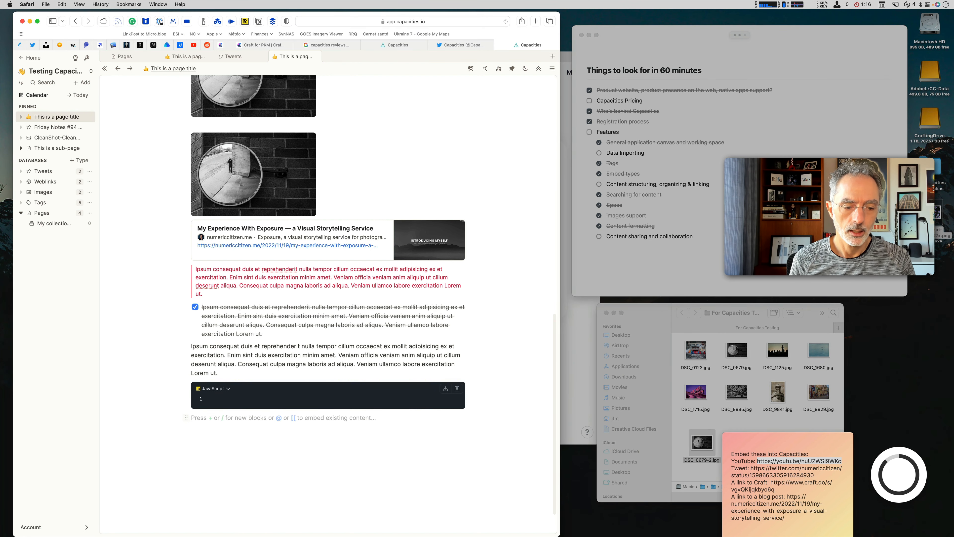
pyautogui.write('@')
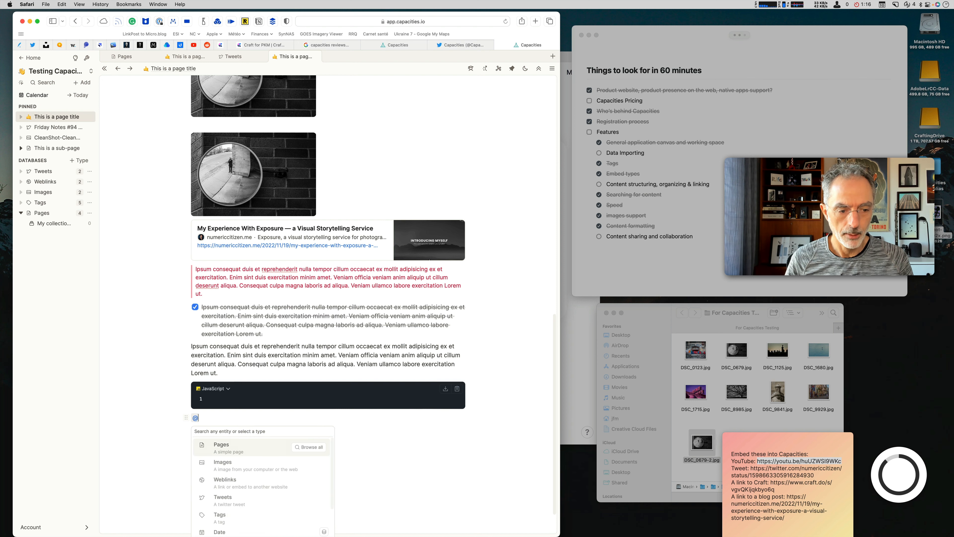
pyautogui.write('apple')
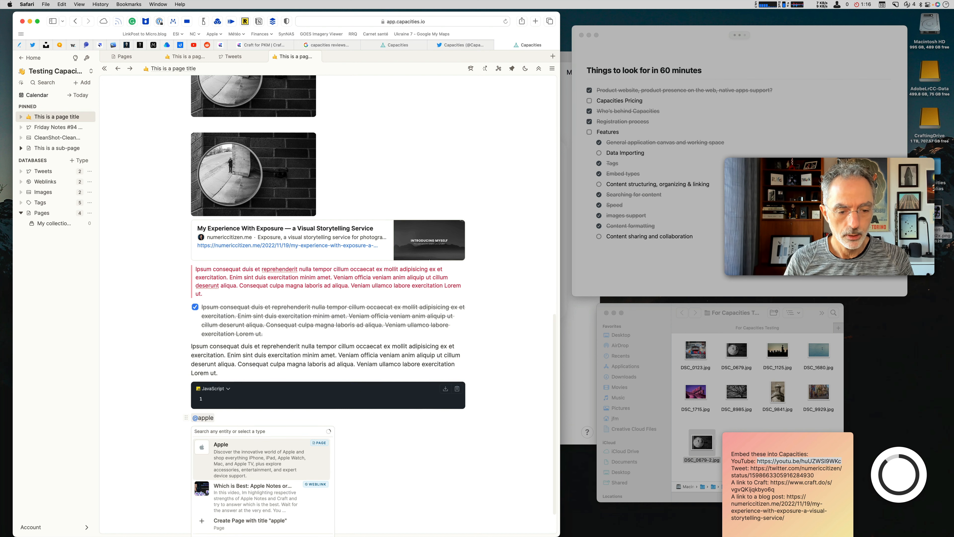
pyautogui.scroll(-2, 293, 406)
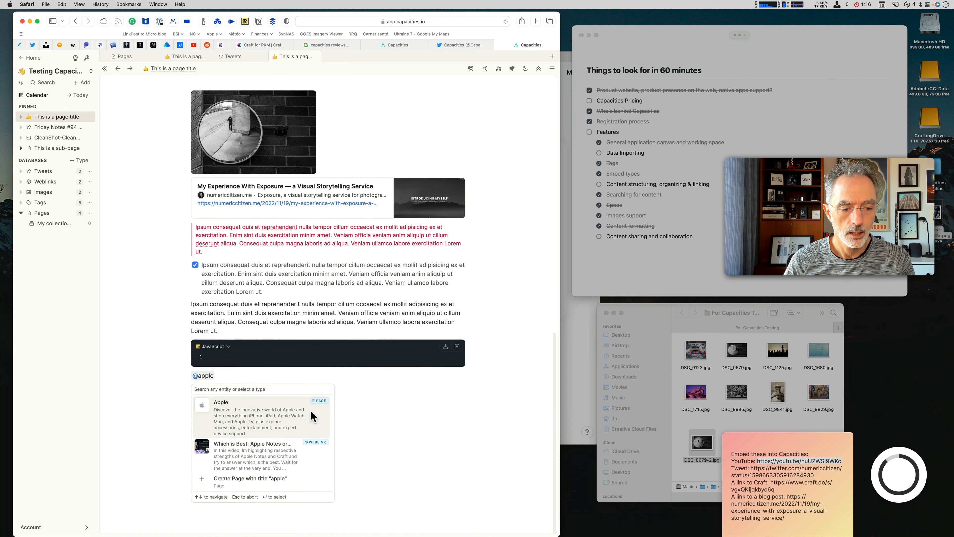
pyautogui.press('Down')
pyautogui.press('Down')
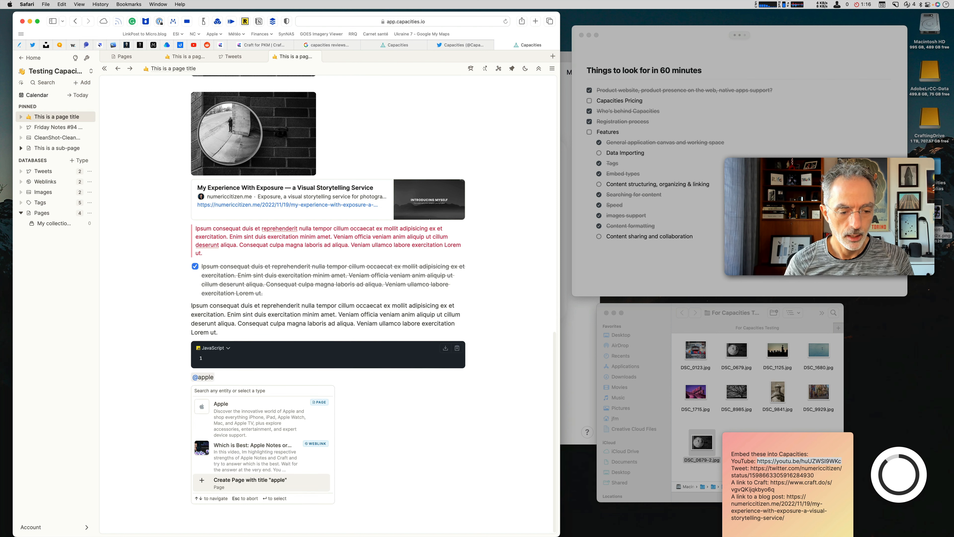
pyautogui.press('Up')
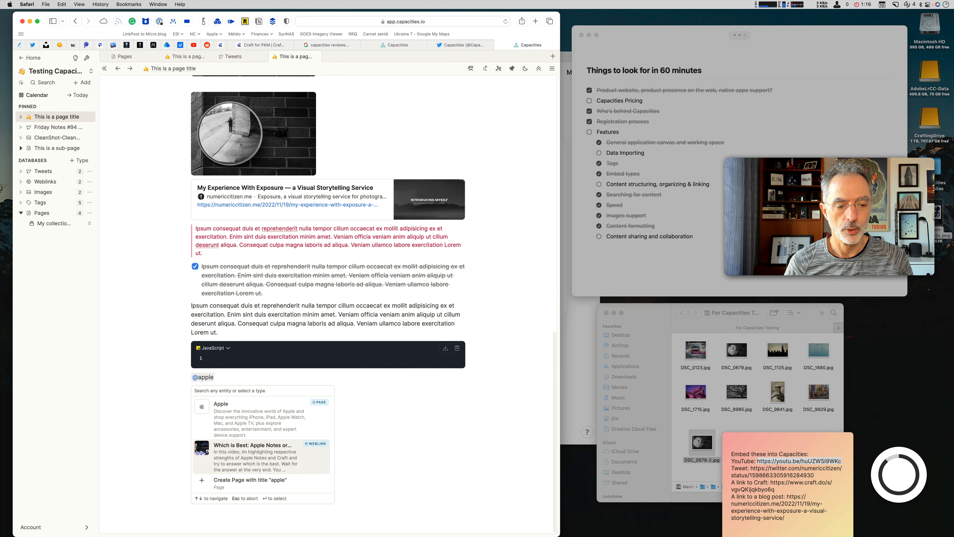
pyautogui.press('Up')
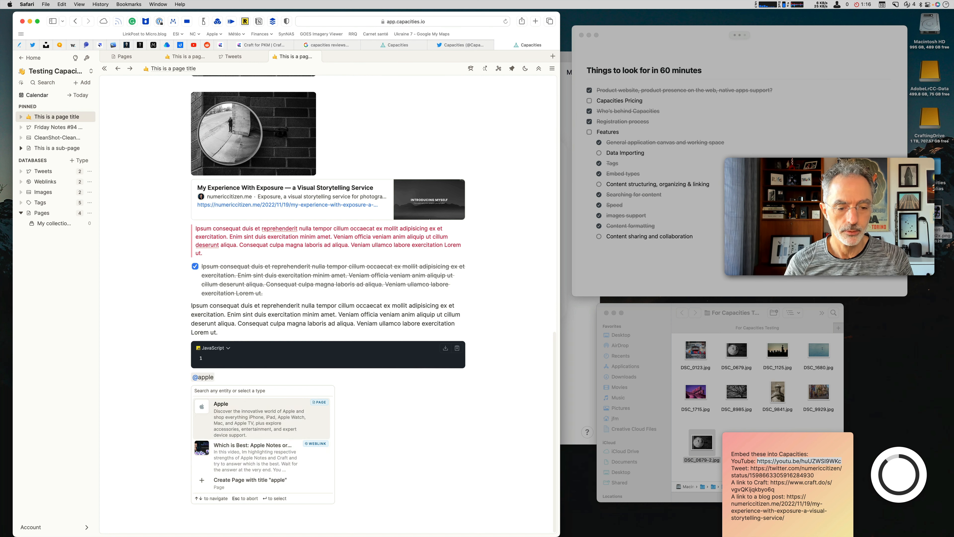
pyautogui.press('Return')
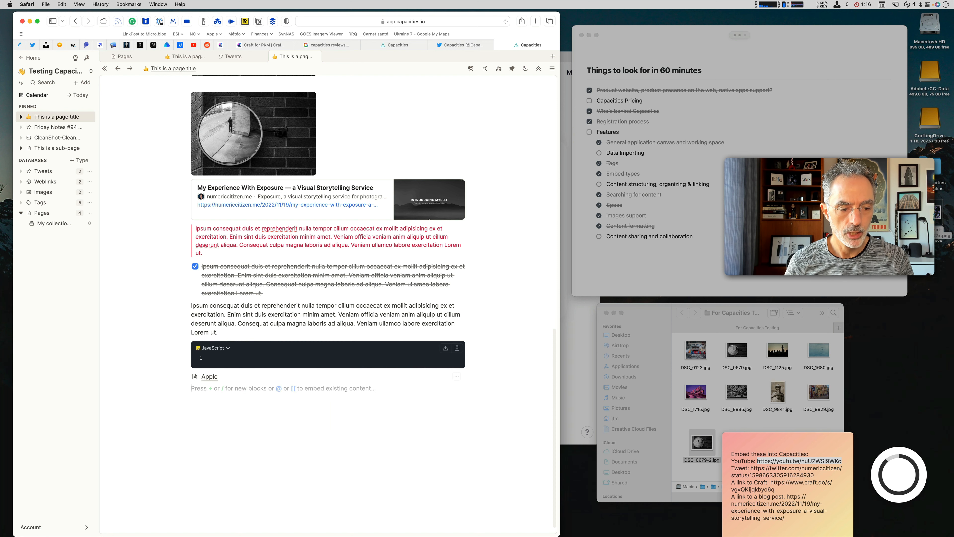
# Embed the existing weblink "Which is Best: Apple Notes or Craft?" below the Apple page link by searching for "apple" with an @ mention
pyautogui.scroll(-1, 294, 378)
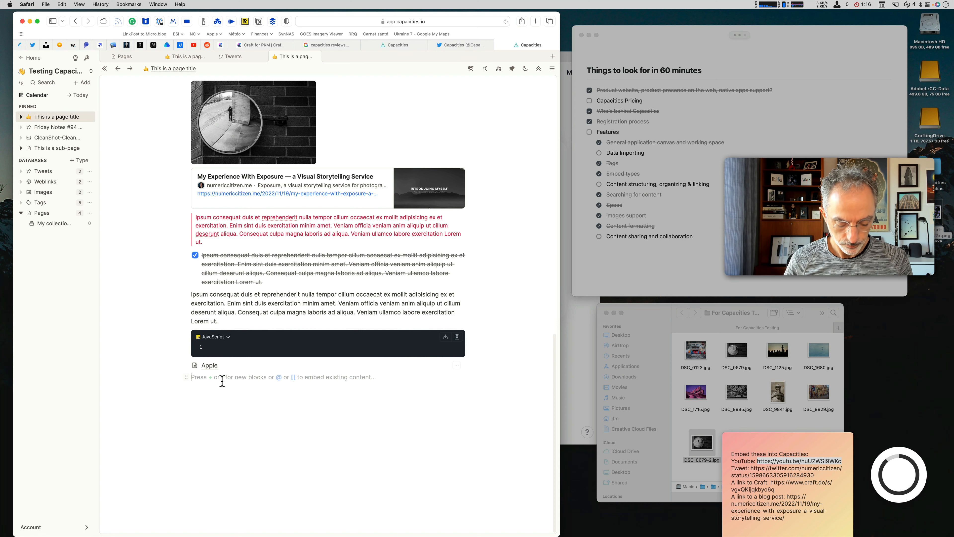
pyautogui.write('[[')
pyautogui.press('BackSpace')
pyautogui.press('BackSpace')
pyautogui.write('@')
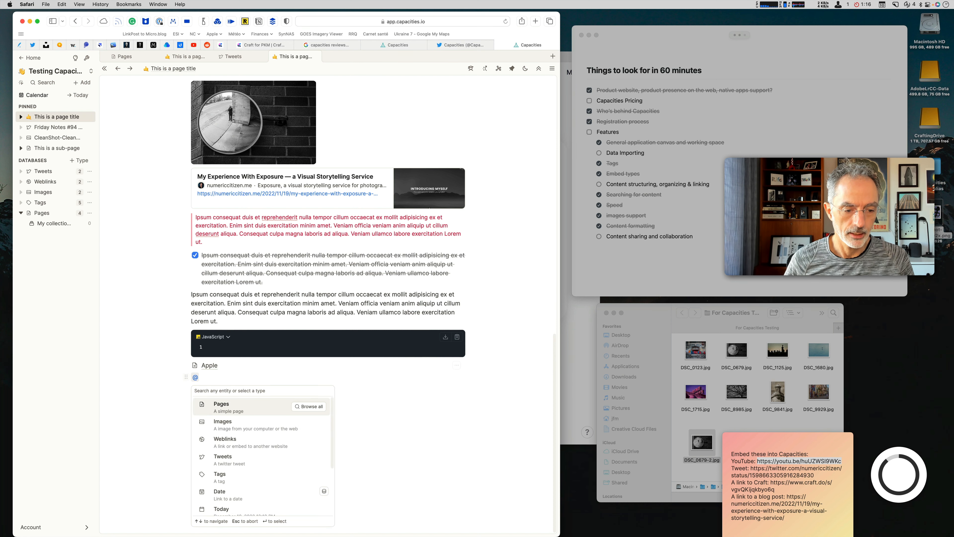
pyautogui.write('apple')
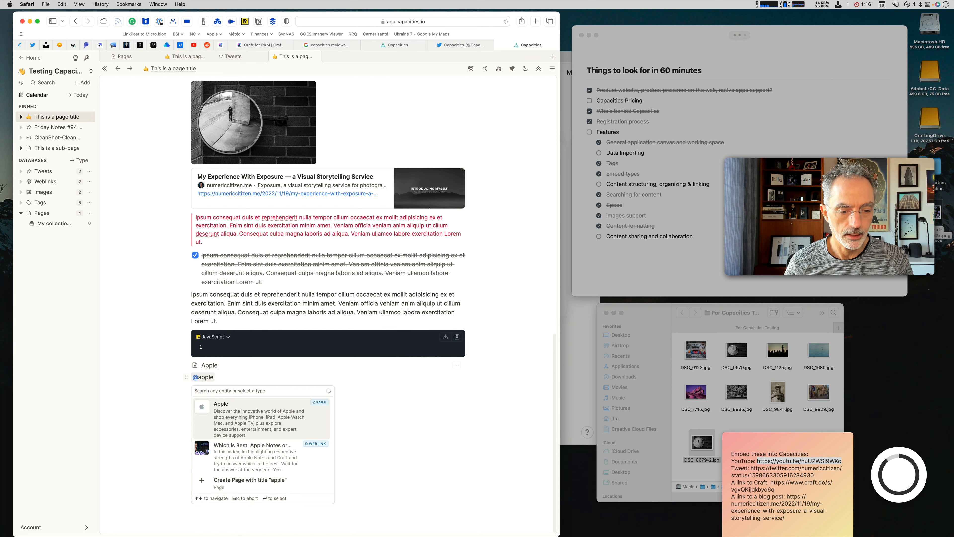
pyautogui.press('Down')
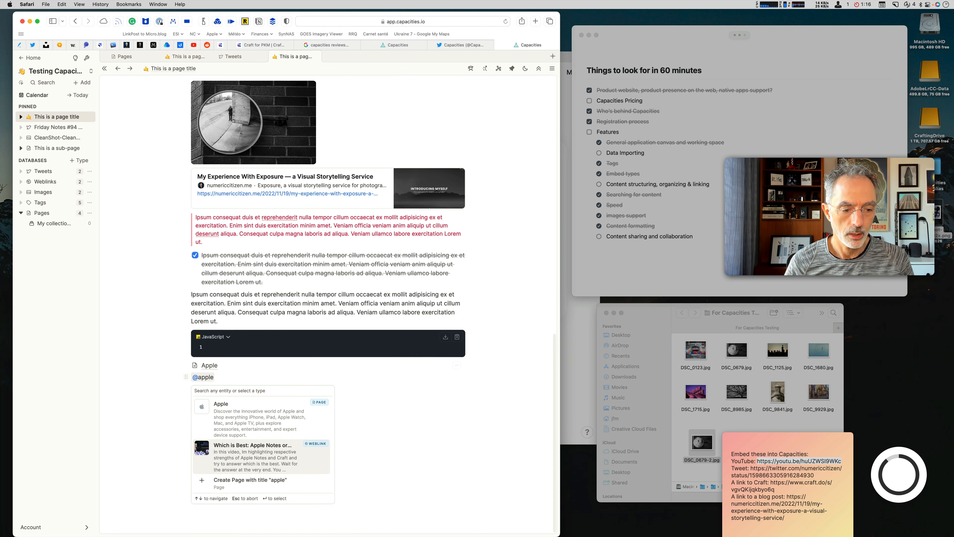
pyautogui.press('Return')
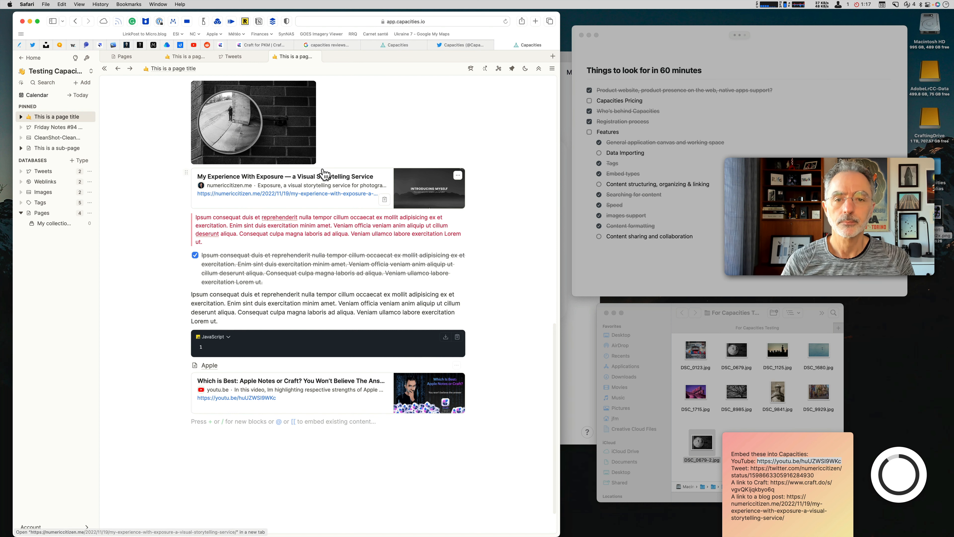
# Open the page's graph view and remove the Capacities tag from the page
pyautogui.click(499, 70)
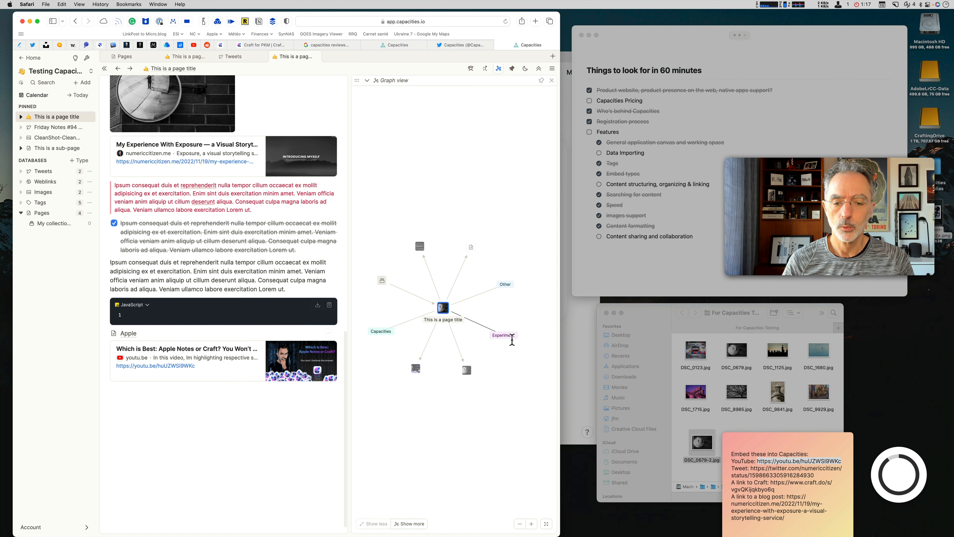
pyautogui.scroll(5, 221, 235)
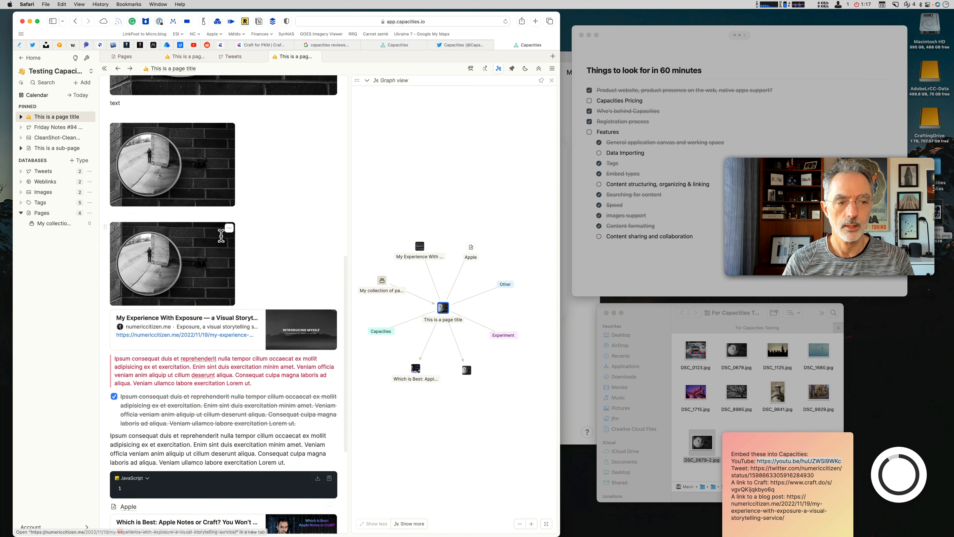
pyautogui.scroll(10, 221, 236)
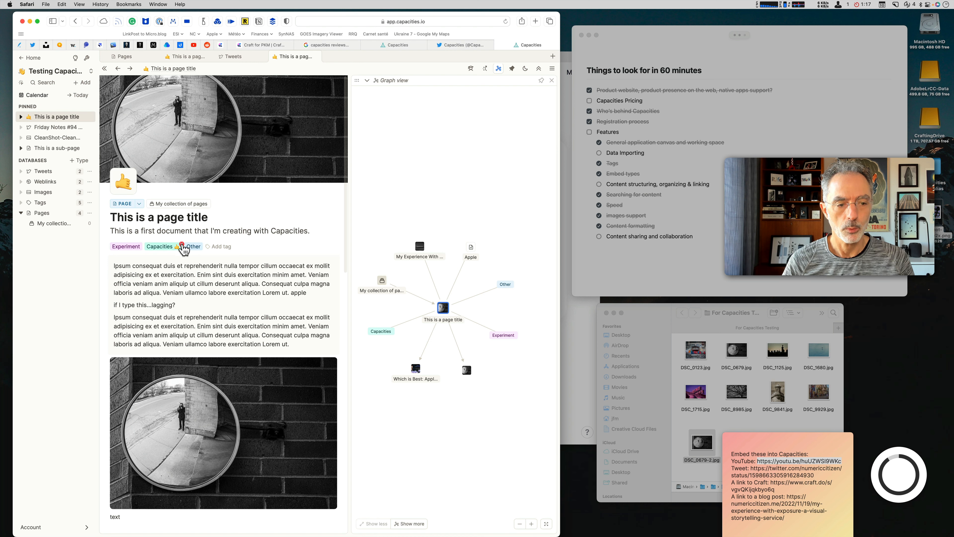
pyautogui.click(182, 244)
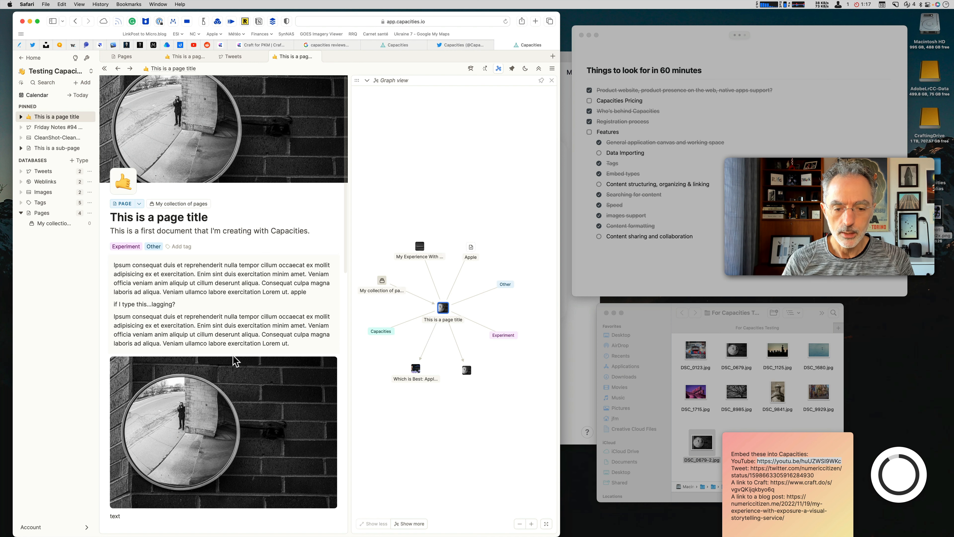
# Compare the graph's nodes with the page's links, expand it to show more connections, and reposition the "My Experience With" node
pyautogui.scroll(-1, 236, 361)
pyautogui.scroll(-5, 421, 373)
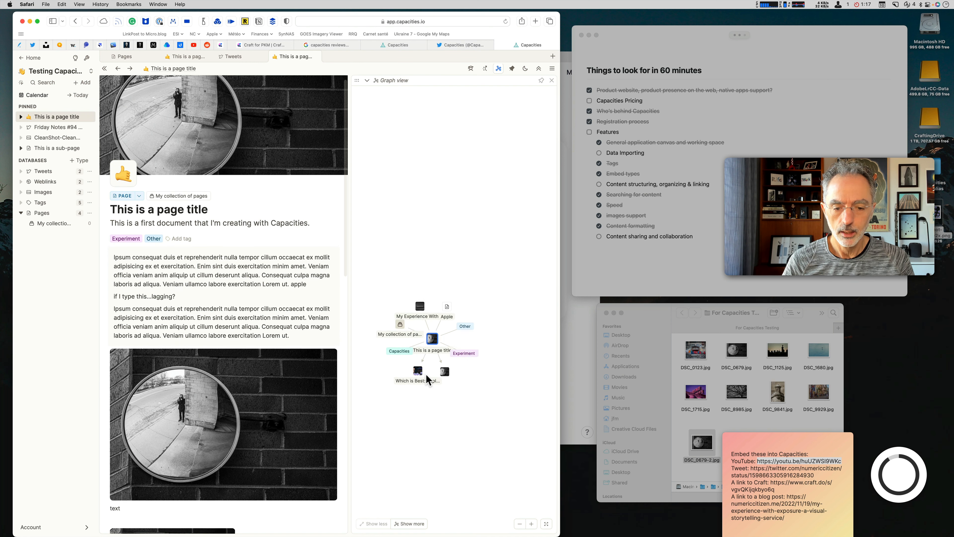
pyautogui.scroll(4, 426, 375)
pyautogui.scroll(-10, 240, 372)
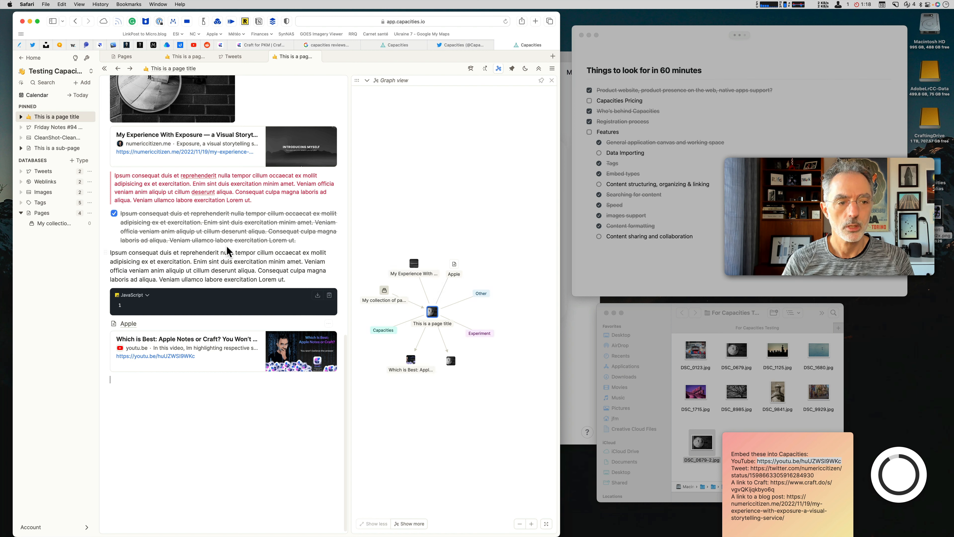
pyautogui.scroll(5, 266, 262)
pyautogui.scroll(-2, 266, 262)
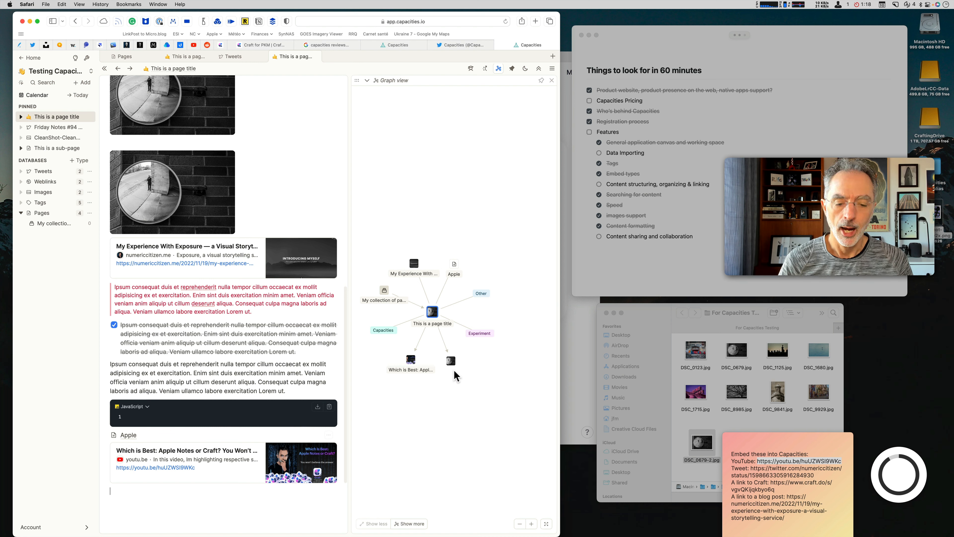
pyautogui.click(410, 524)
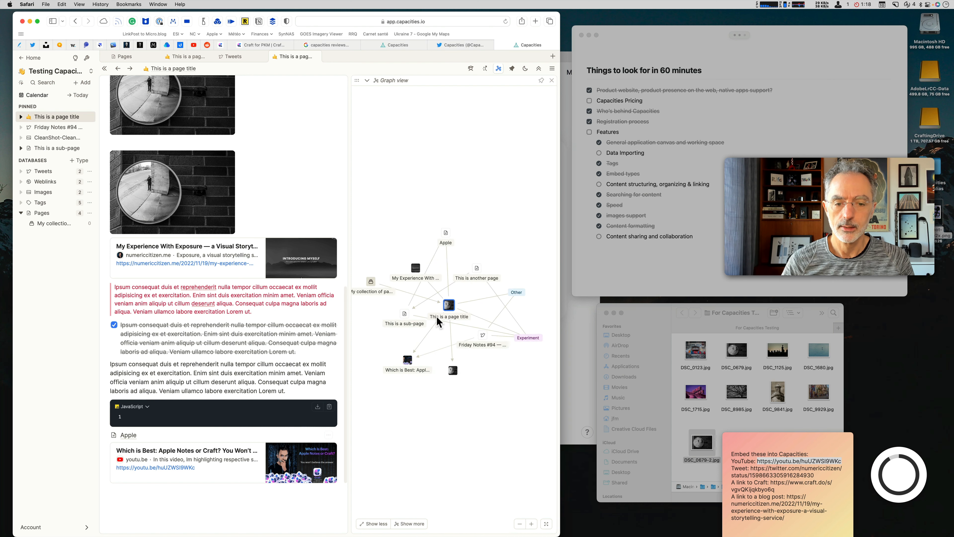
pyautogui.moveTo(416, 270); pyautogui.dragTo(404, 403)
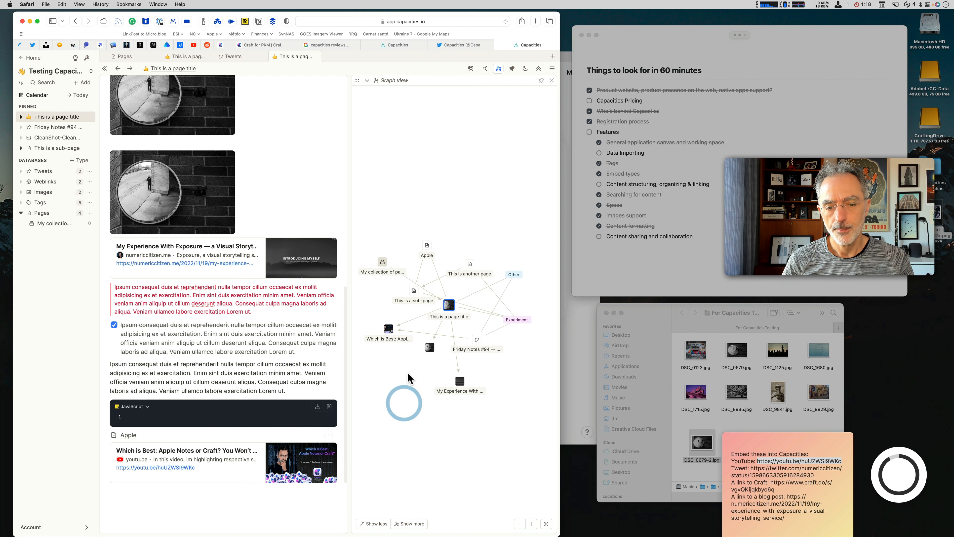
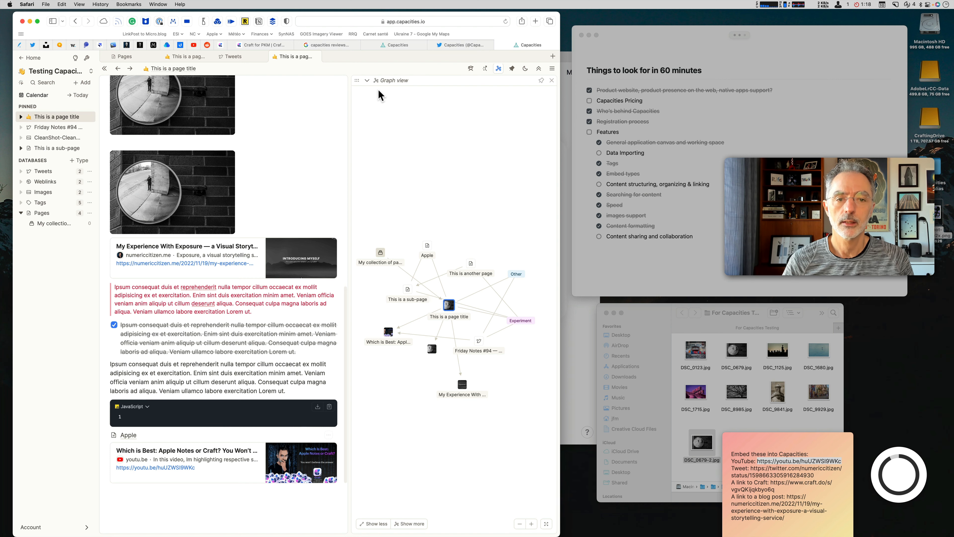
# Close the graph view to return the page to full width
pyautogui.click(367, 80)
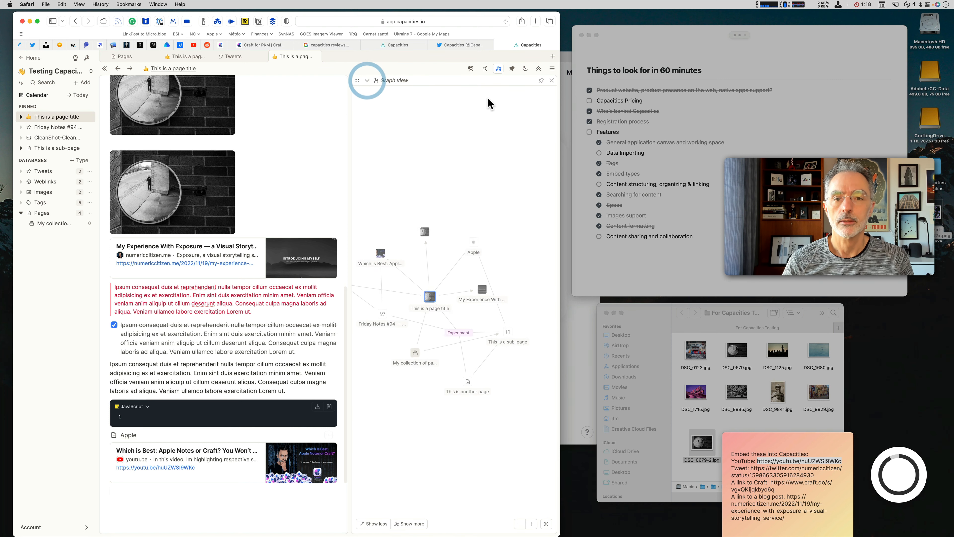
pyautogui.click(498, 68)
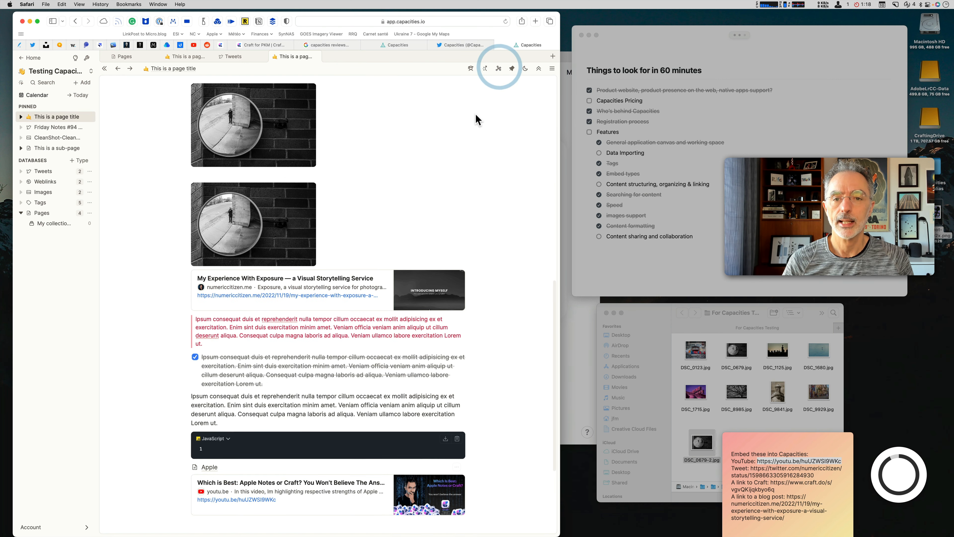
pyautogui.click(485, 69)
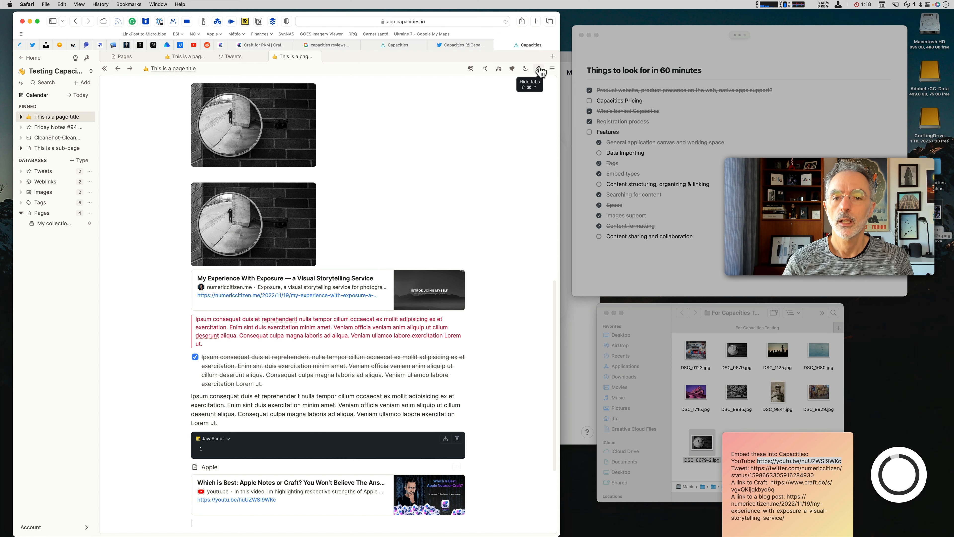
# Show the page's details and examine its tags, collections and table of contents sections
pyautogui.click(552, 70)
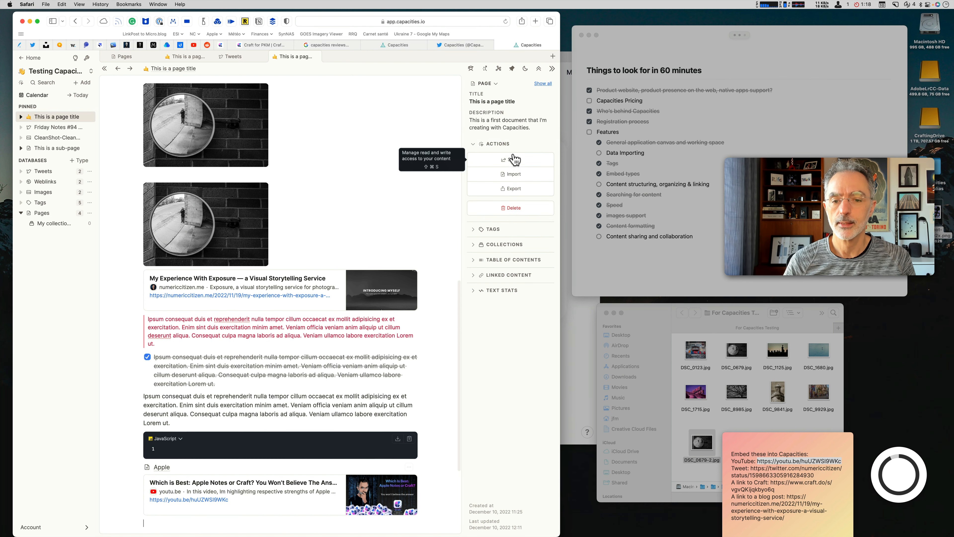
pyautogui.click(473, 230)
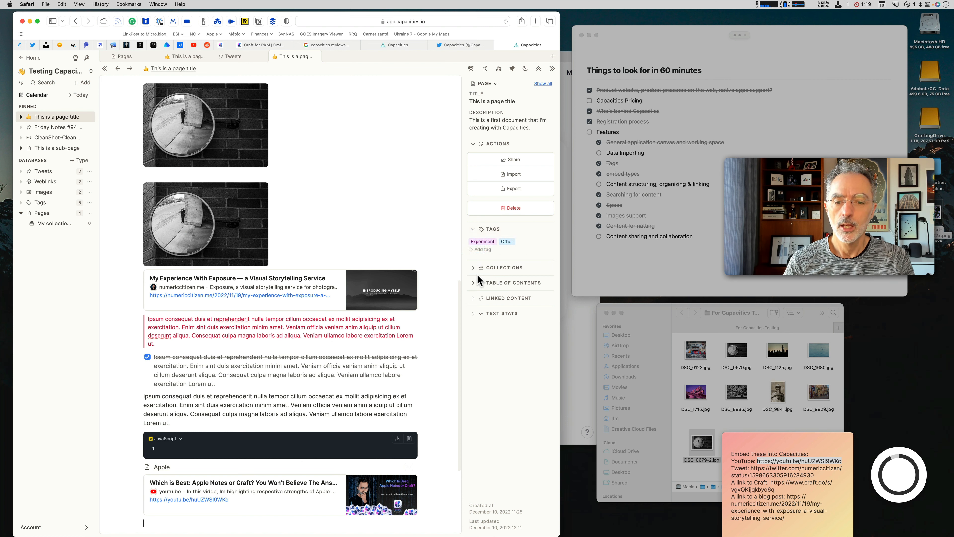
pyautogui.click(473, 268)
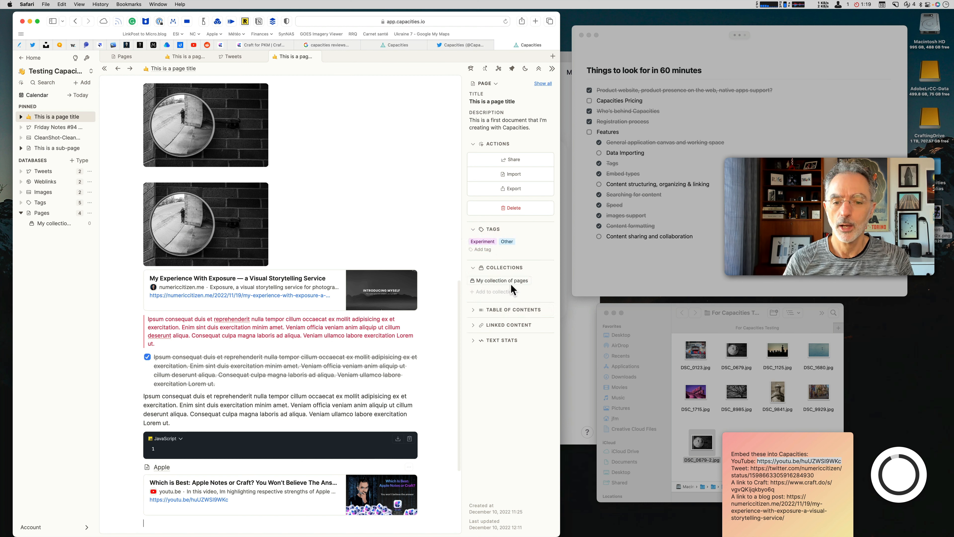
pyautogui.click(474, 311)
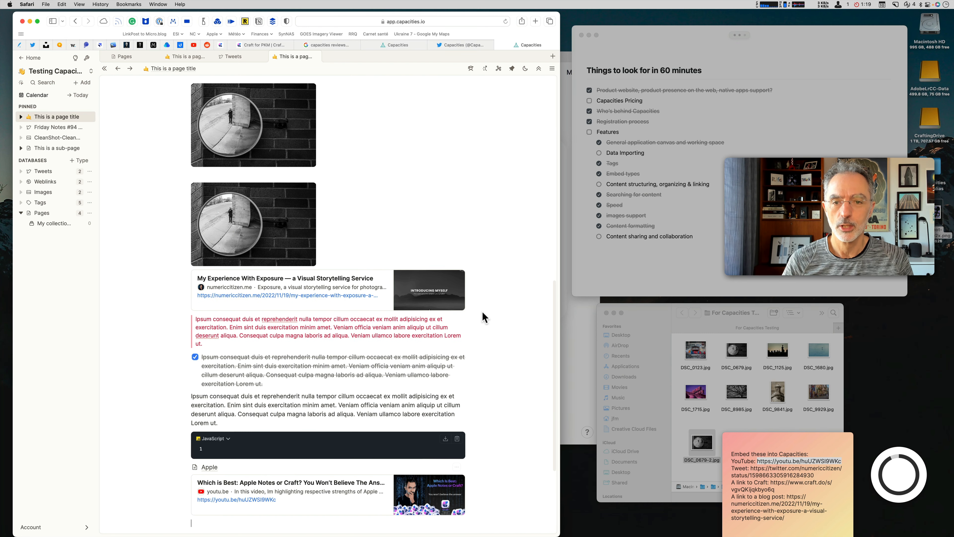
pyautogui.click(552, 68)
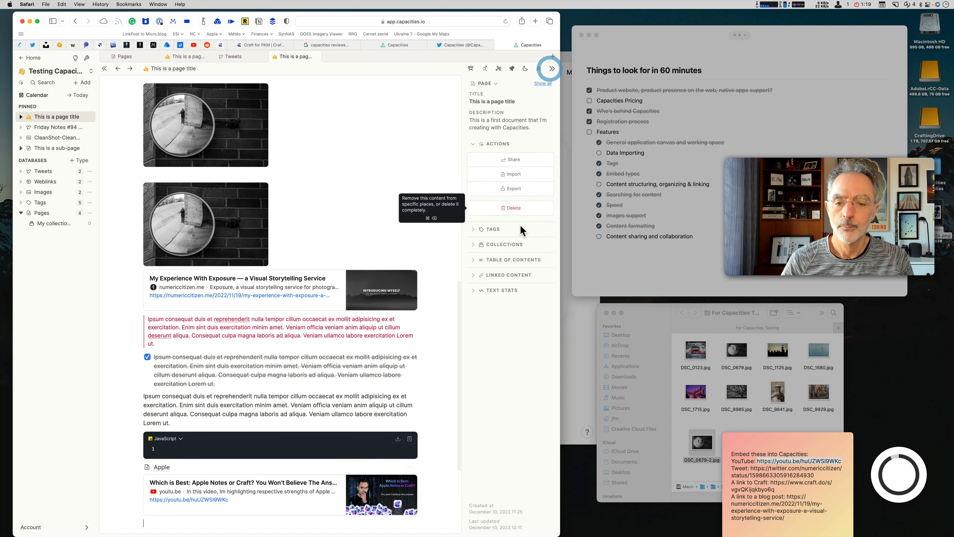
pyautogui.click(474, 260)
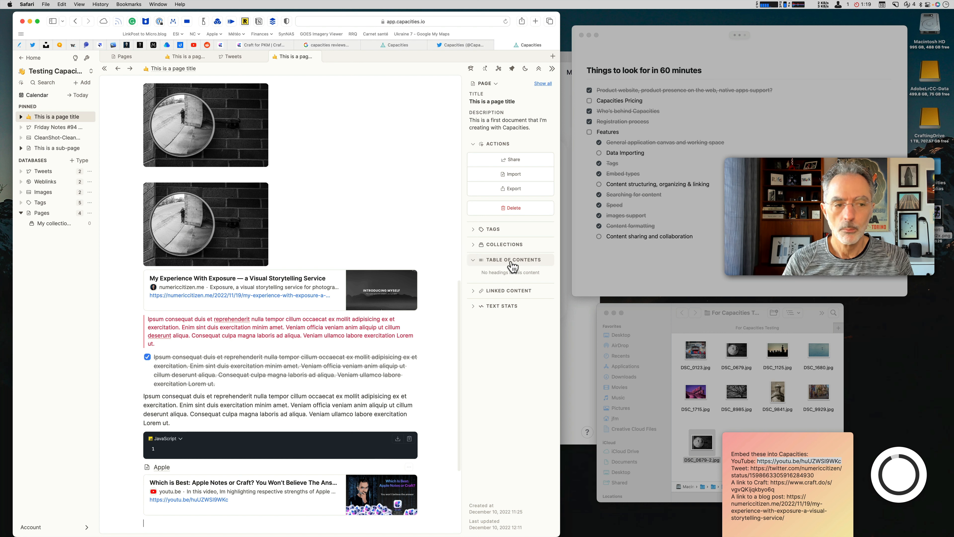
# Expand the pinned items "This is a page title" and "This is a sub-page" to examine their nested pages
pyautogui.click(21, 116)
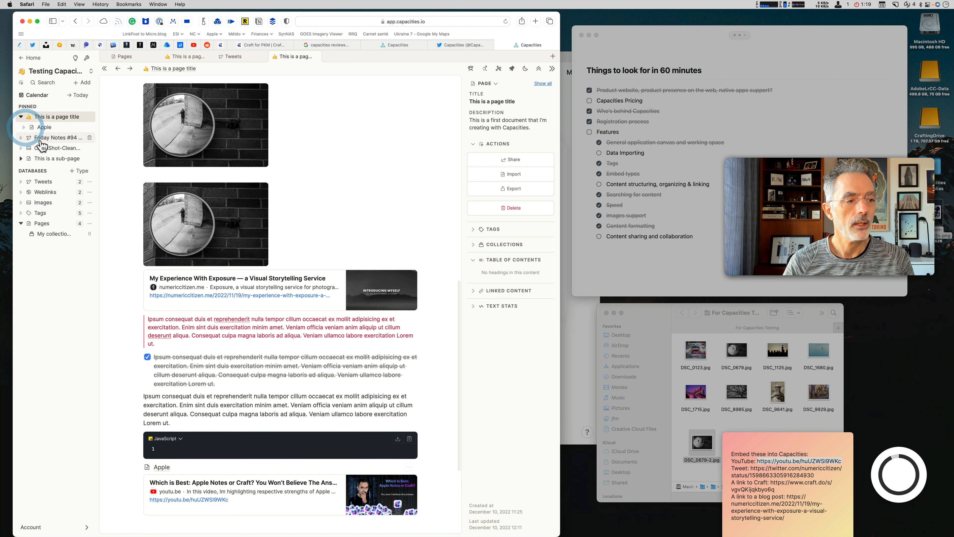
pyautogui.click(21, 138)
pyautogui.click(21, 138)
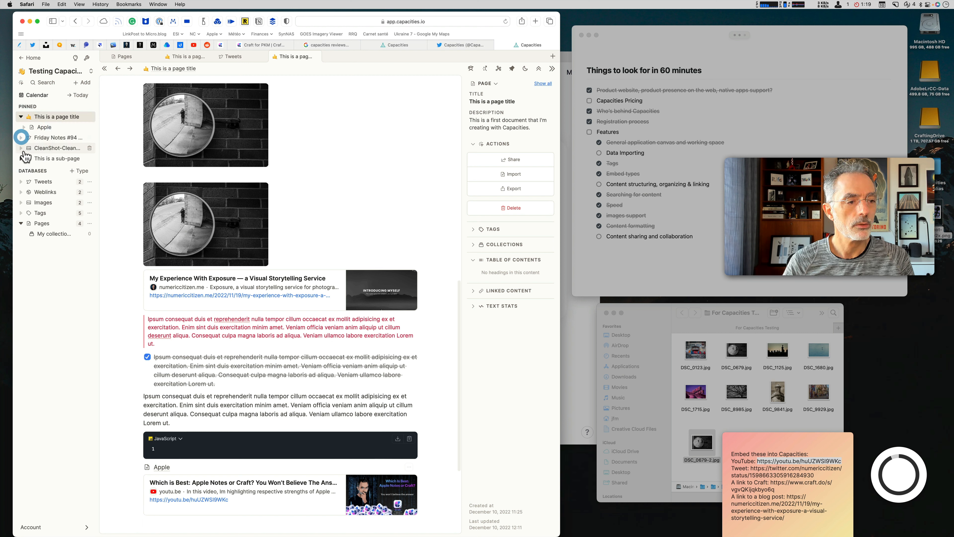
pyautogui.click(21, 159)
pyautogui.click(23, 170)
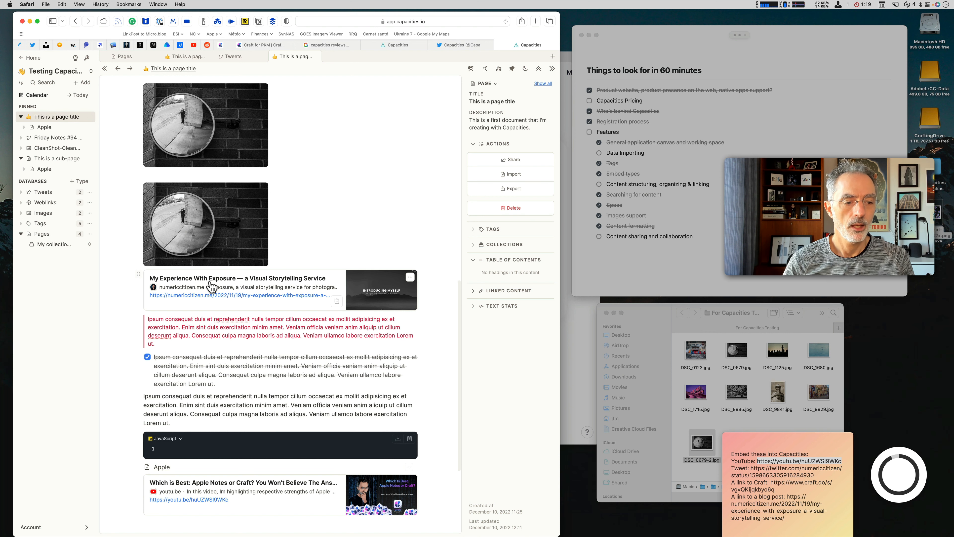
# Add a heading reading "sdfksdflksfksjlfkjsfskjdf l" at the end of the page, below the YouTube weblink
pyautogui.scroll(-5, 214, 287)
pyautogui.click(201, 394)
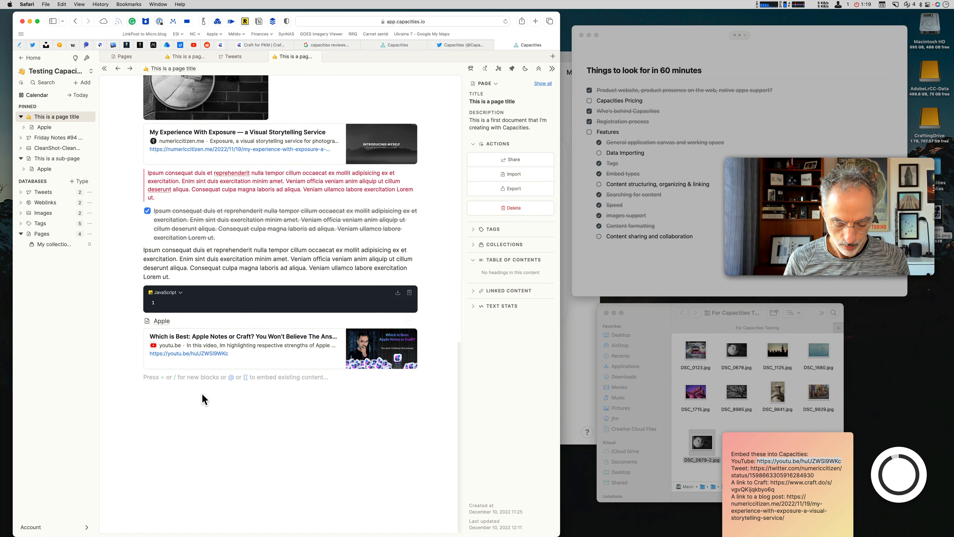
pyautogui.write('/h')
pyautogui.press('Return')
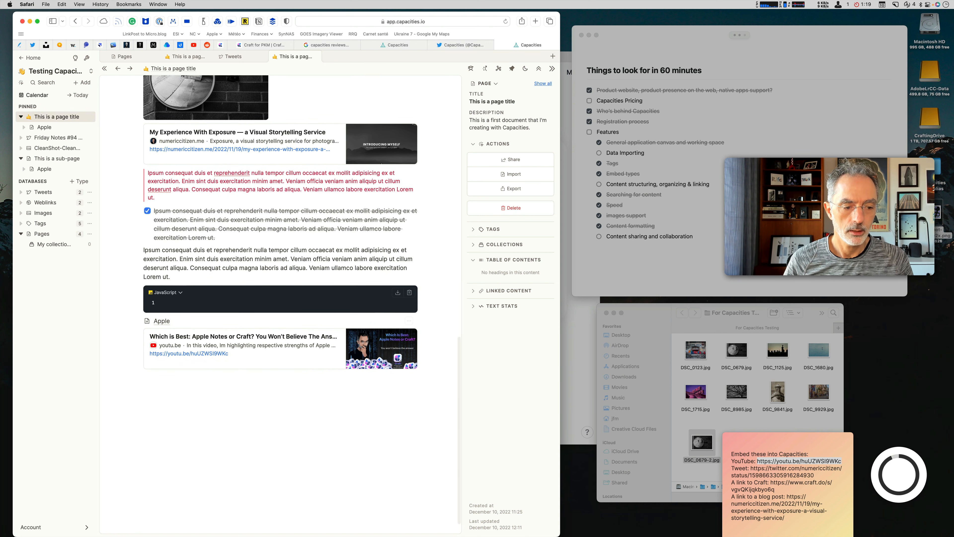
pyautogui.write('sdfksdflksfksjlfkjsfskjdf l')
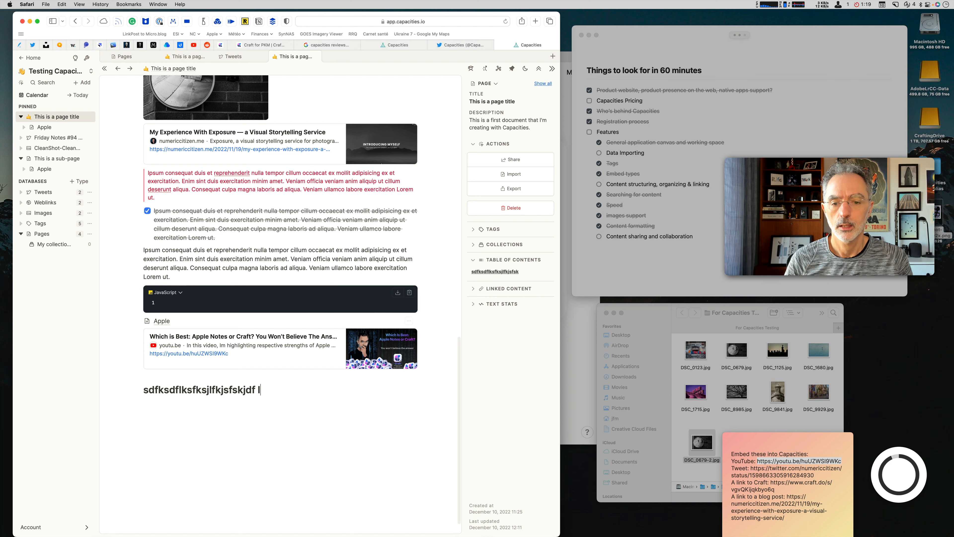
pyautogui.press('Return')
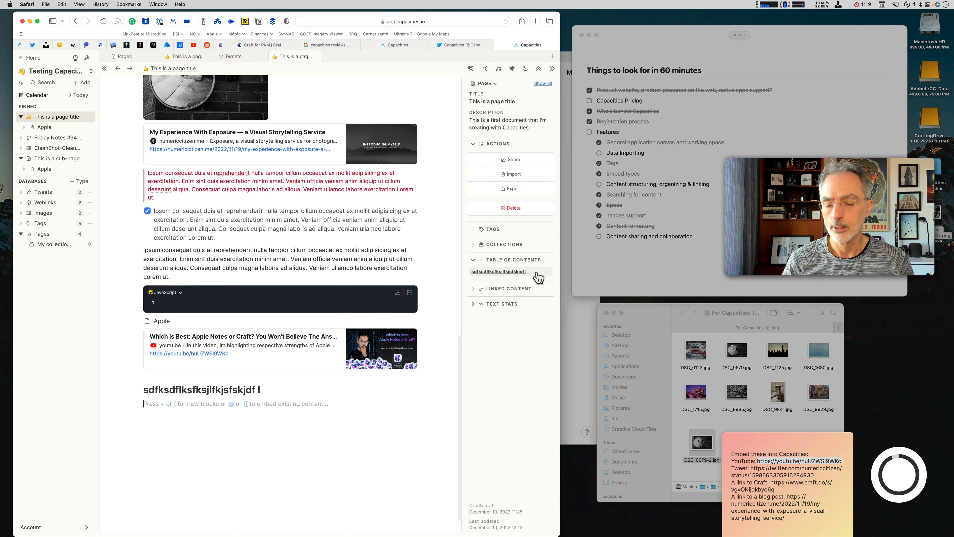
# Expand the page's linked content and text statistics to review them
pyautogui.click(473, 289)
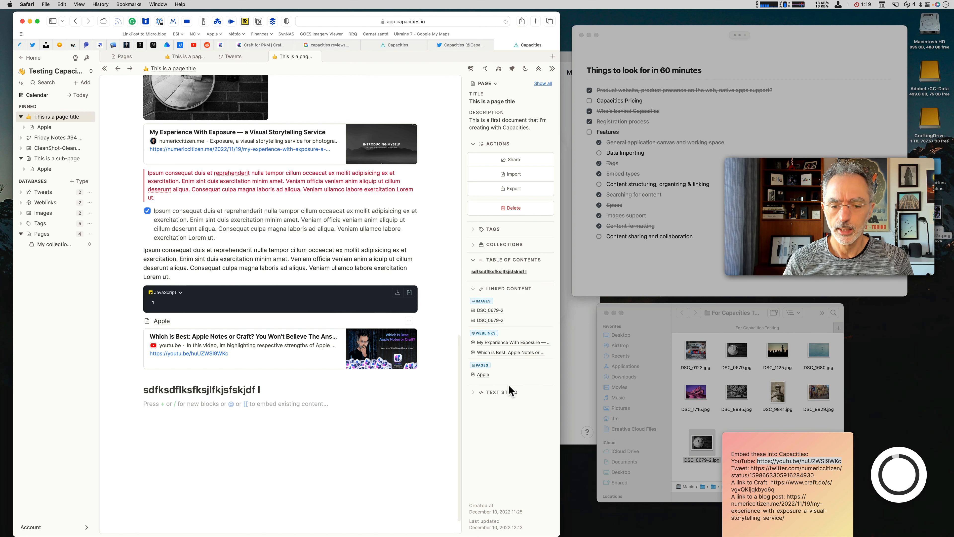
pyautogui.click(474, 392)
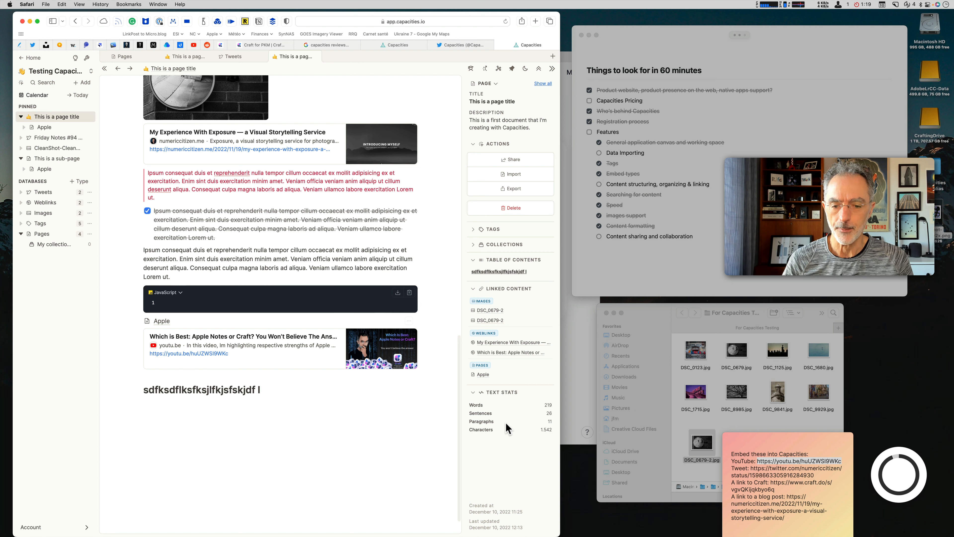
# Add the page to a newly created collection titled "A new collection" and open that collection
pyautogui.click(473, 245)
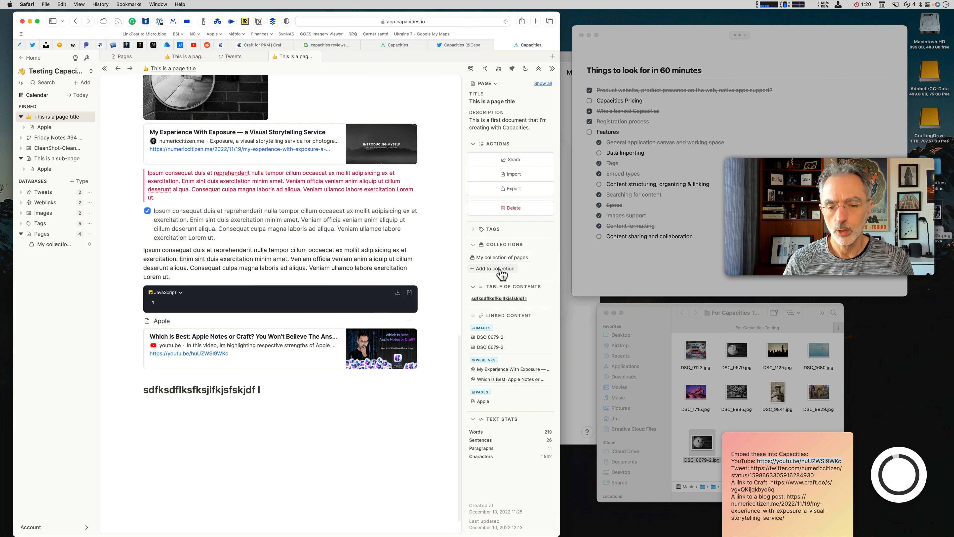
pyautogui.click(491, 269)
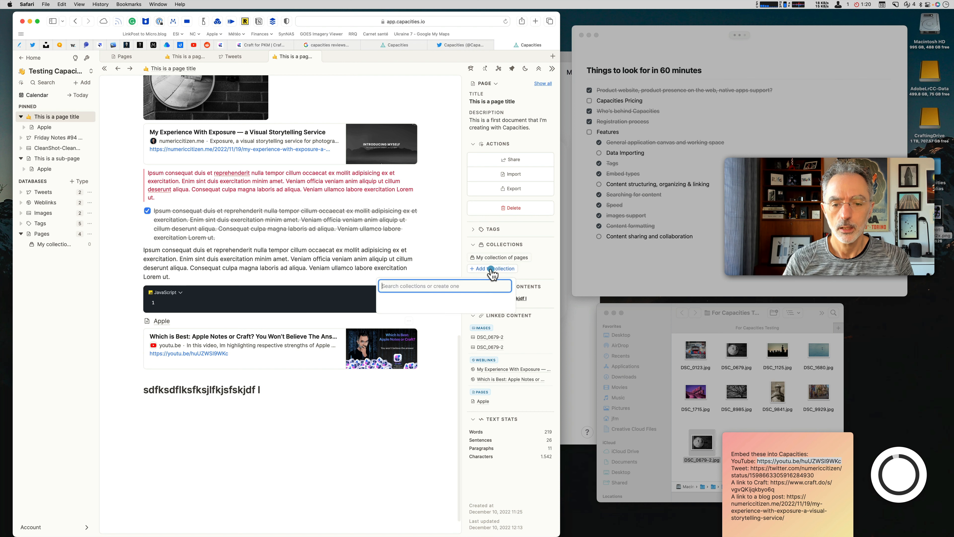
pyautogui.write('A new collection')
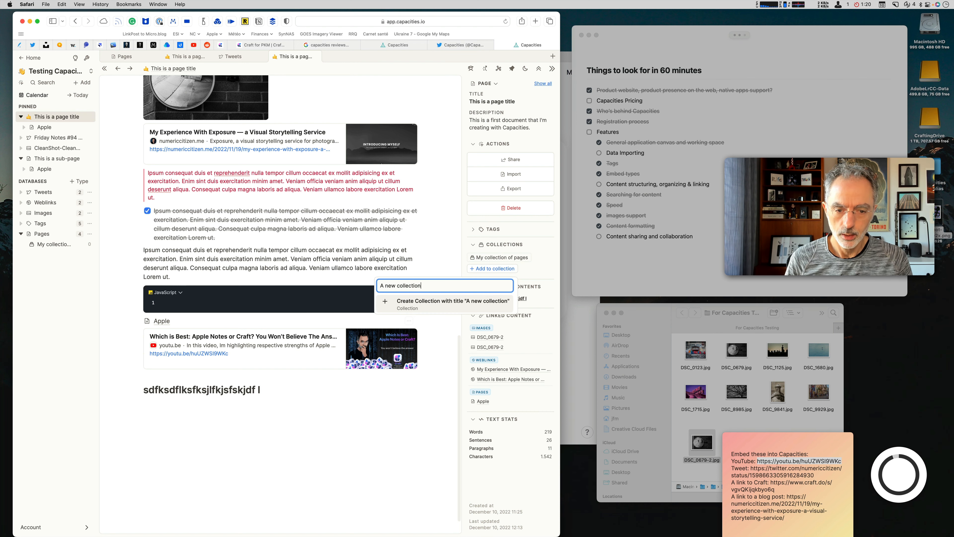
pyautogui.press('Return')
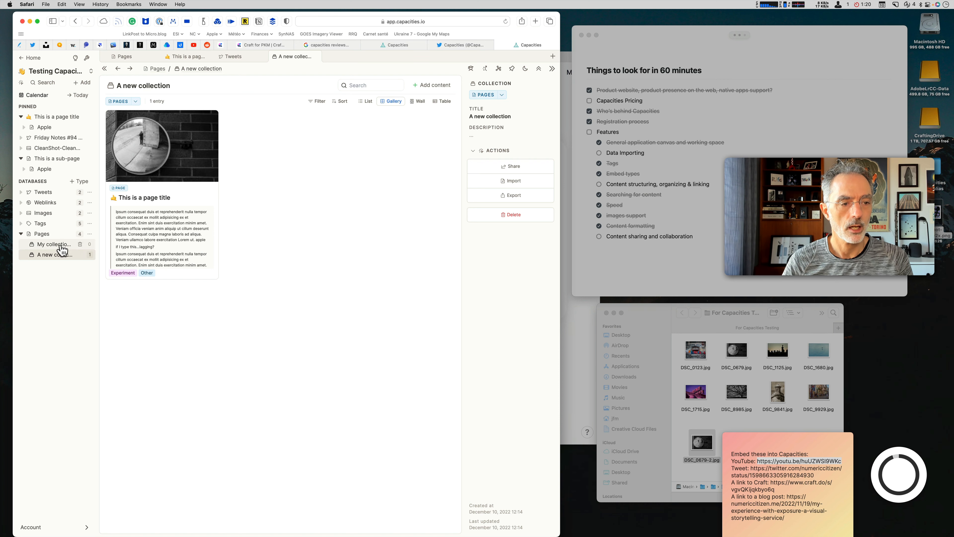
# Preview the page from inside "A new collection", close the preview and return to the full page "This is a page title"
pyautogui.click(185, 173)
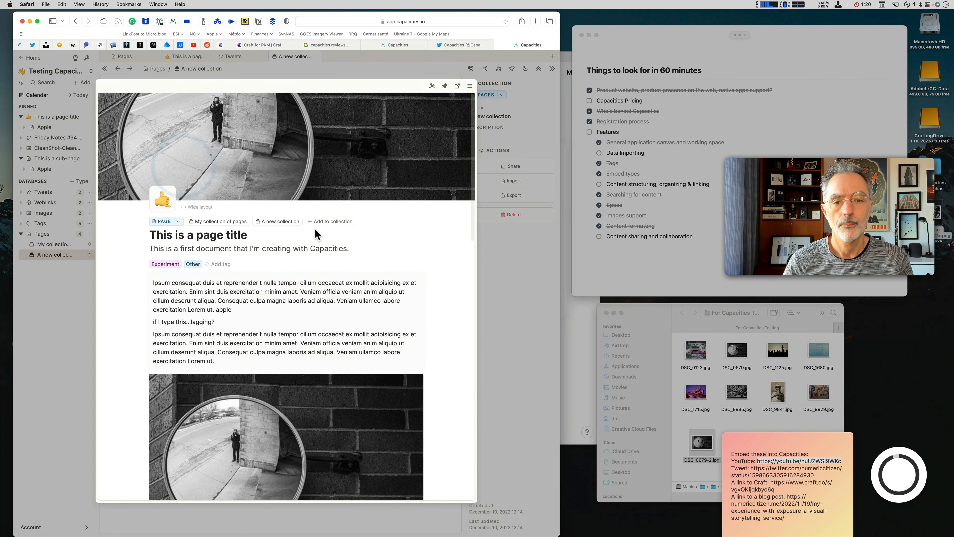
pyautogui.click(489, 285)
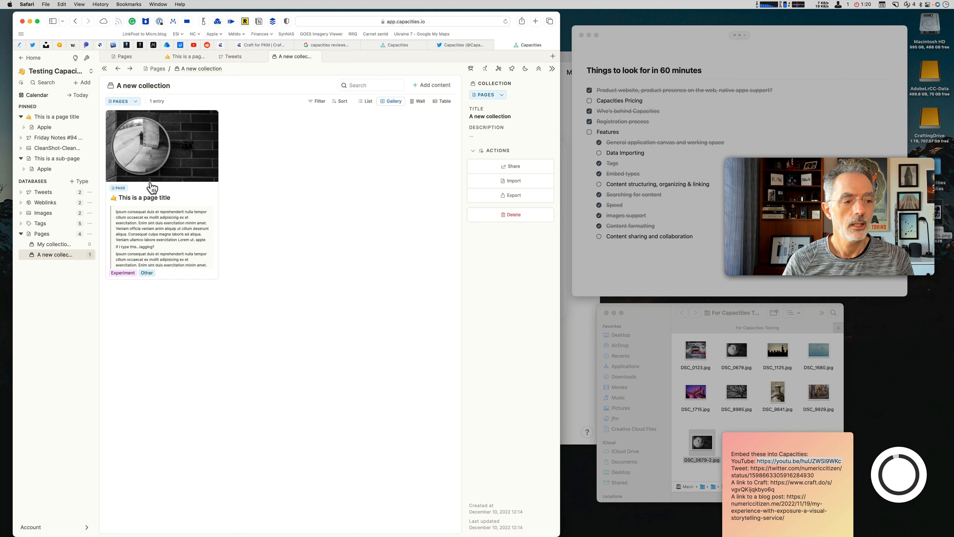
pyautogui.click(56, 118)
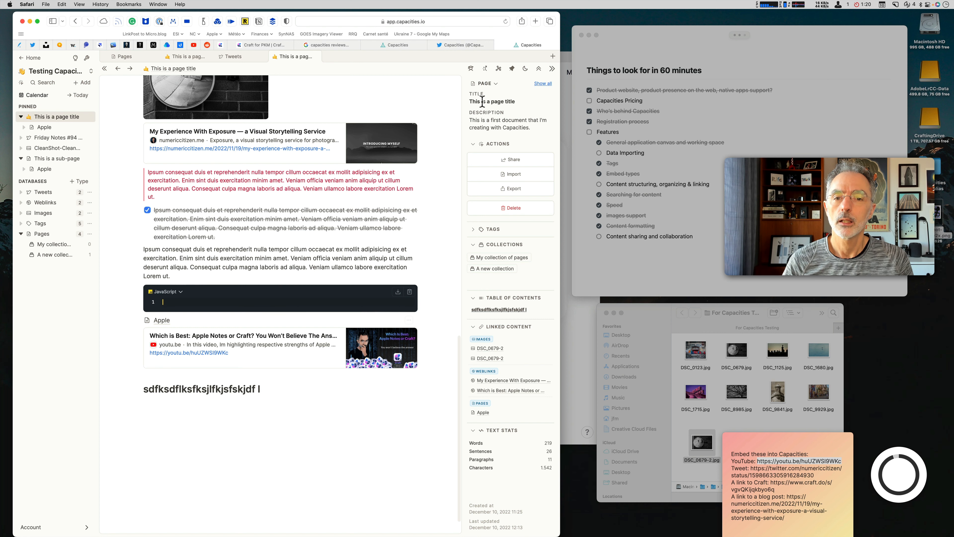
# Examine the page's sharing permissions and its export formats and options, closing both dialogs without exporting
pyautogui.click(512, 160)
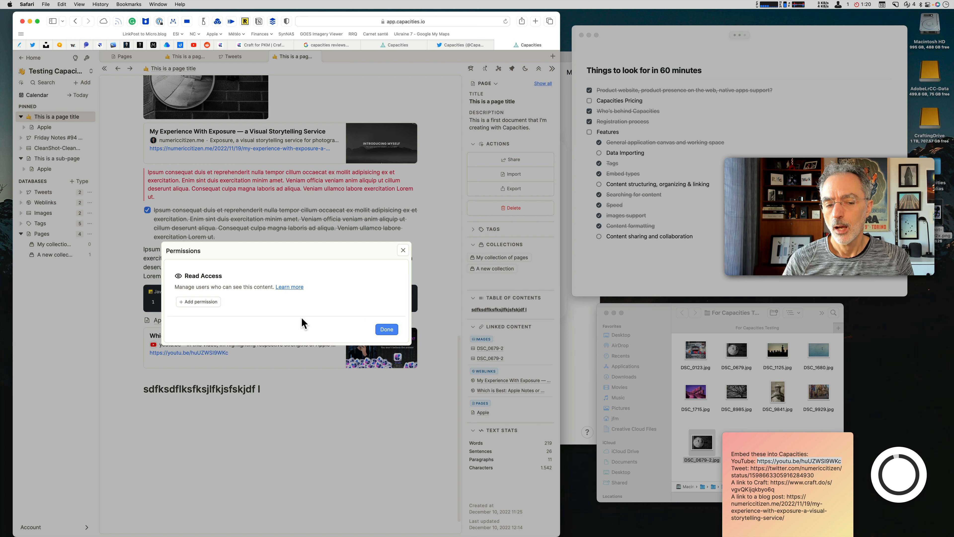
pyautogui.moveTo(922, 483)
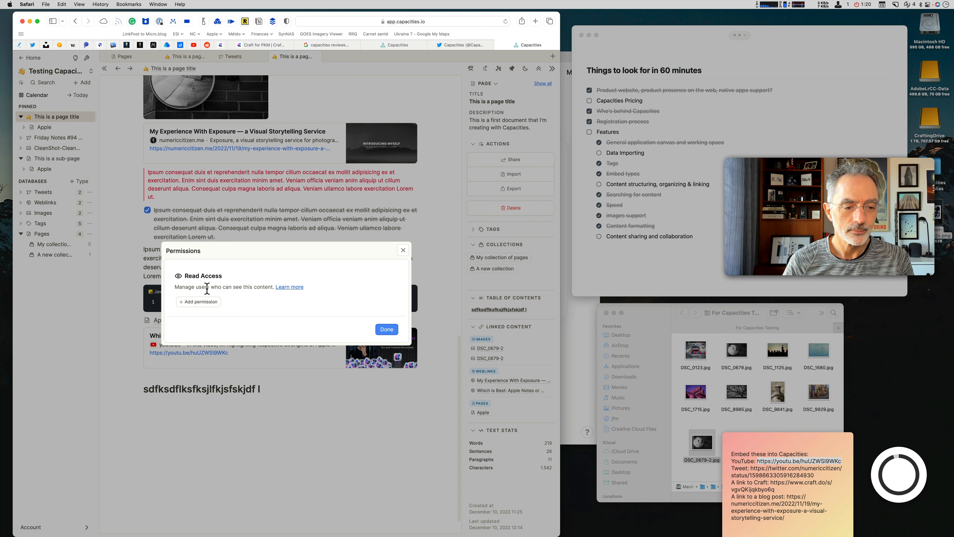
pyautogui.click(387, 330)
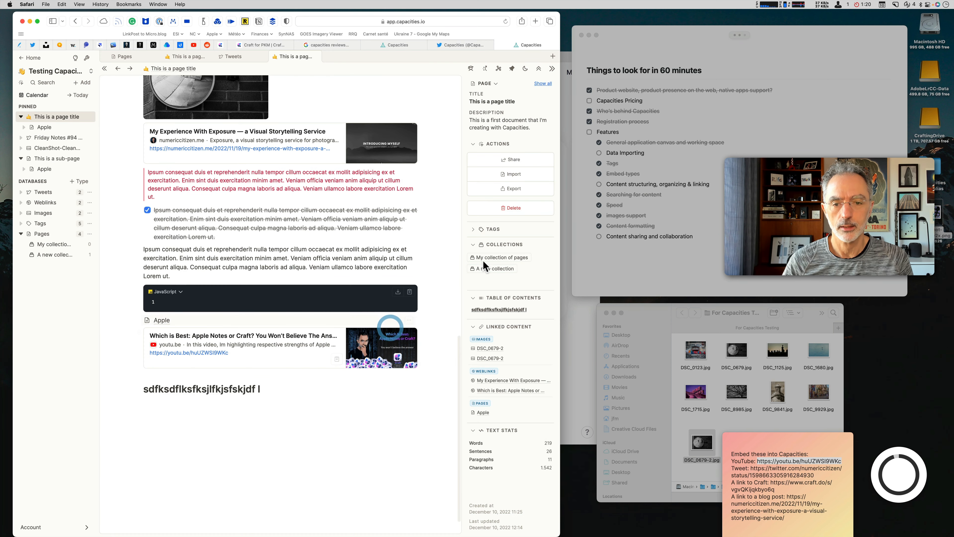
pyautogui.click(514, 189)
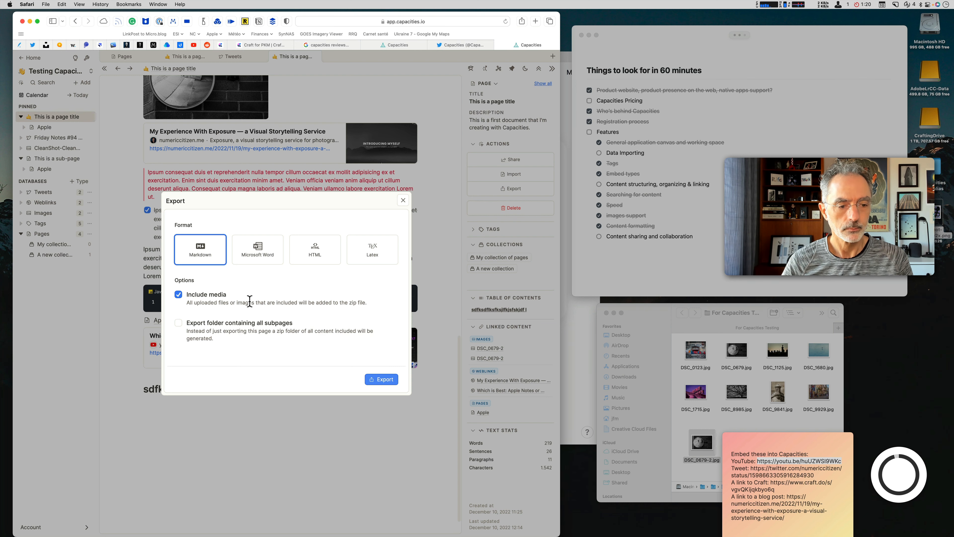
pyautogui.click(179, 324)
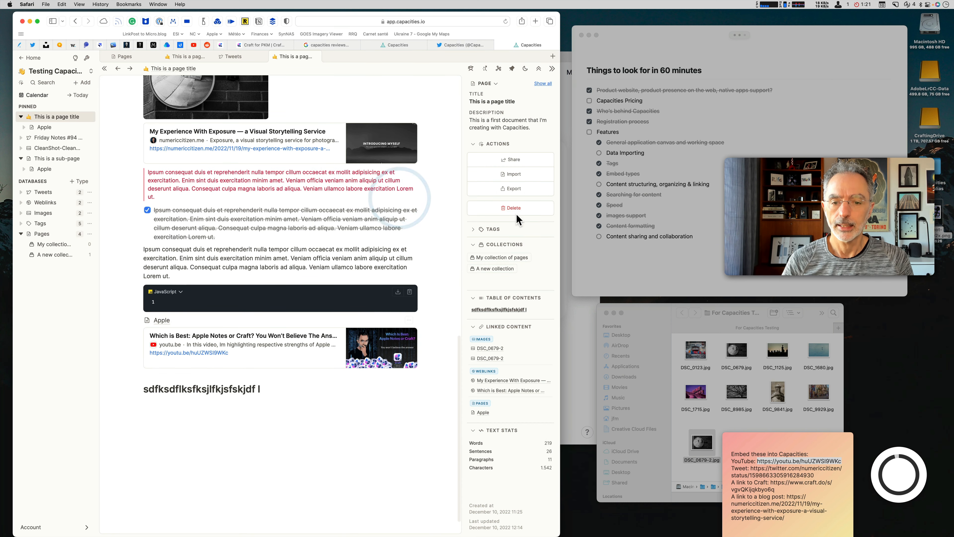
# Expand the page's tags section, open the list of all pages, and hide the details to widen the gallery
pyautogui.click(477, 230)
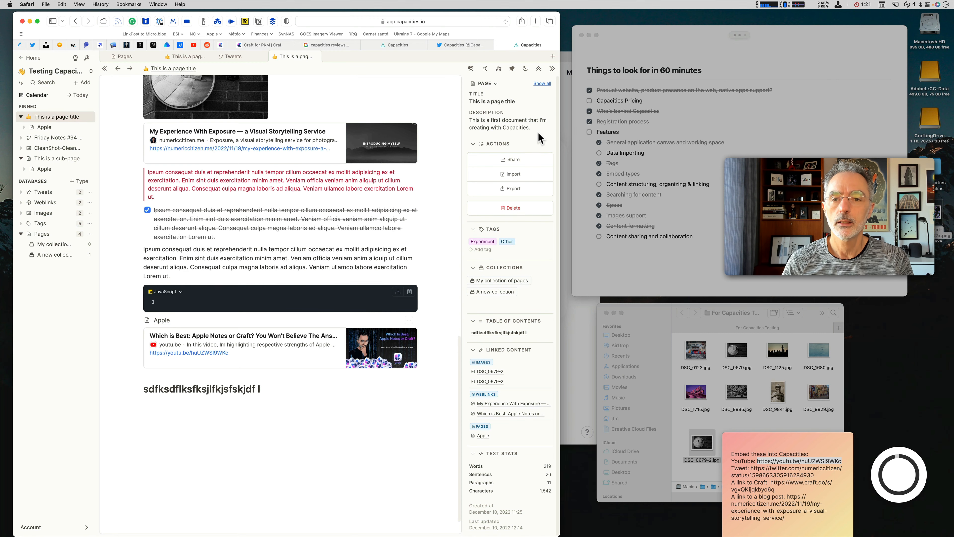
pyautogui.click(542, 84)
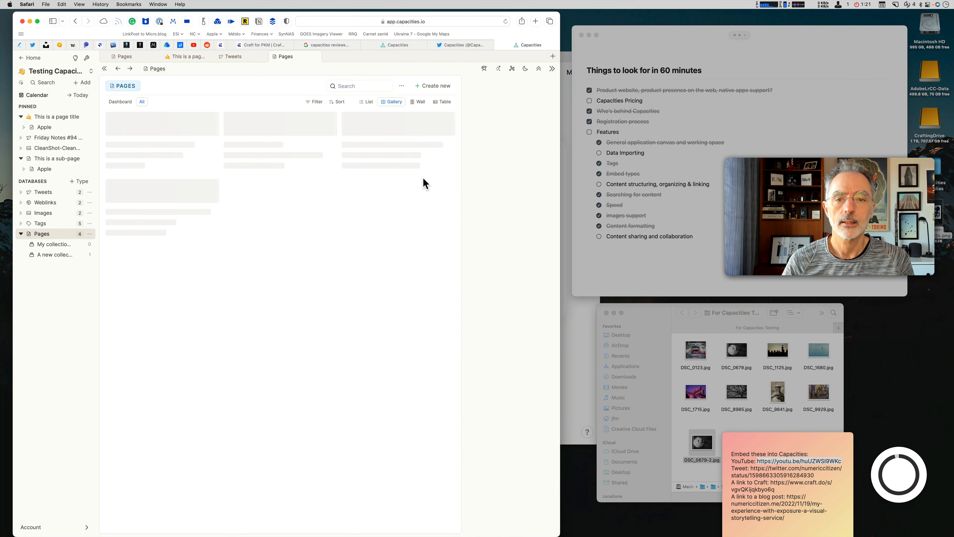
pyautogui.click(552, 68)
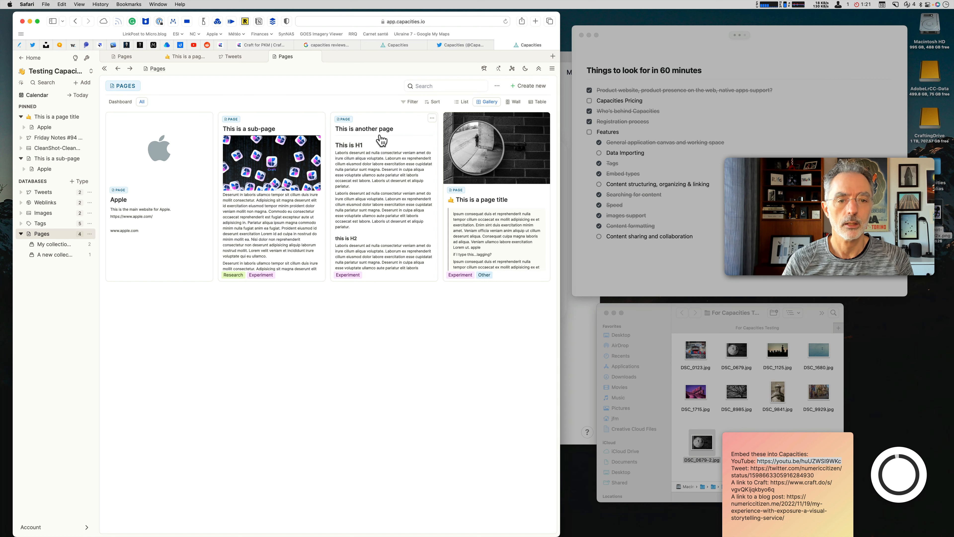
# Open "This is another page" as a full page and show its details to inspect the table of contents
pyautogui.click(388, 159)
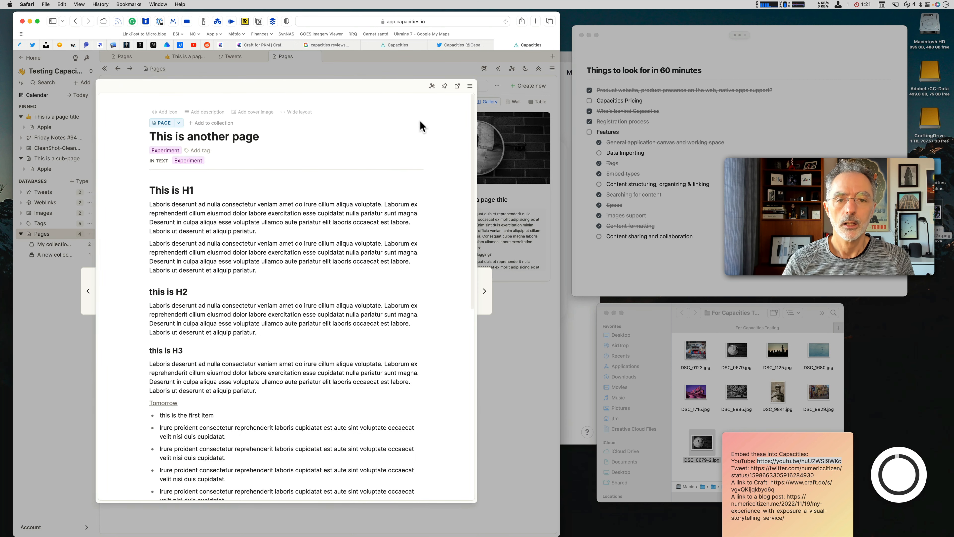
pyautogui.click(458, 88)
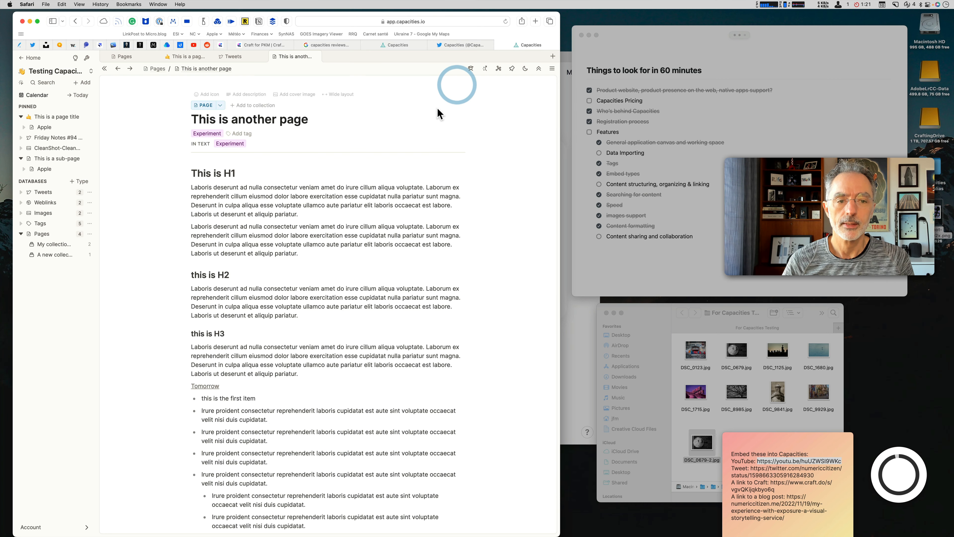
pyautogui.click(552, 68)
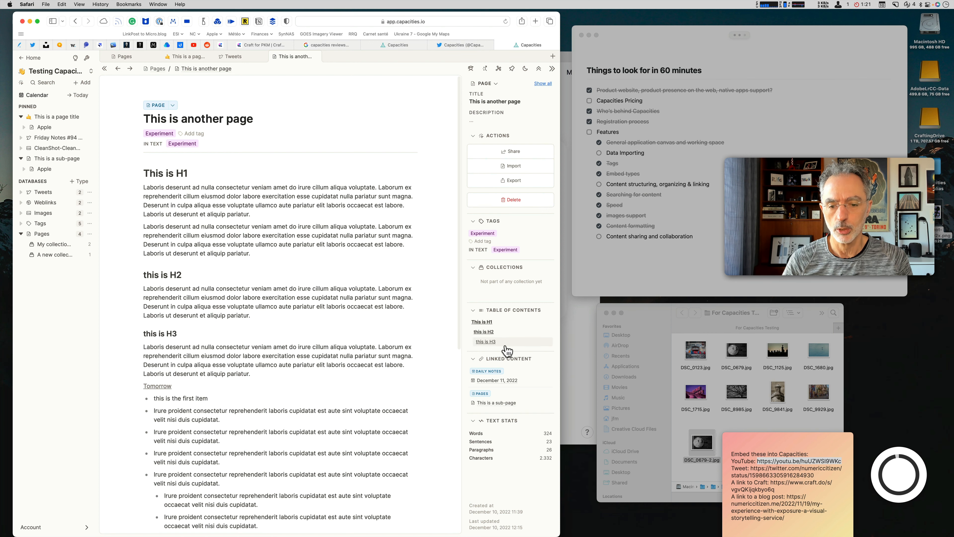
pyautogui.click(475, 331)
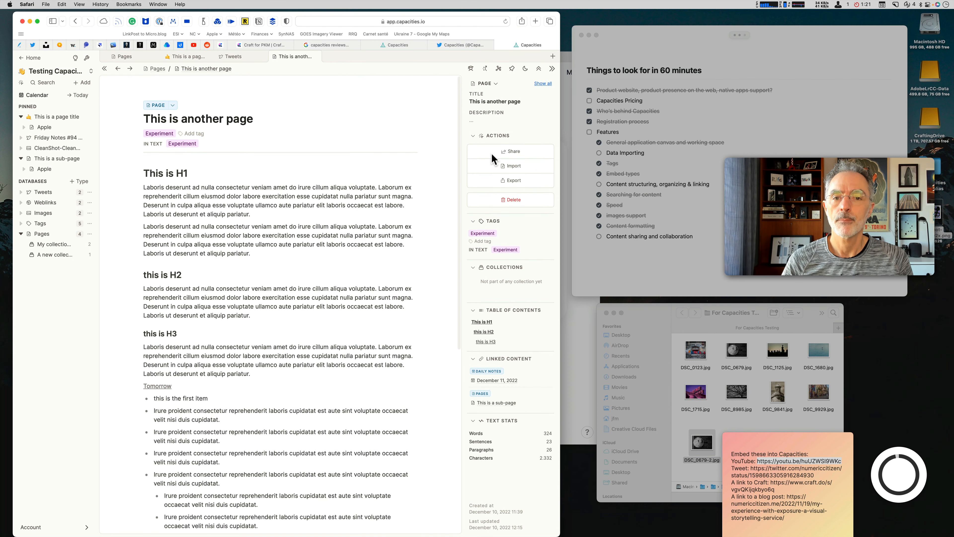
# Open the sharing permissions of "This is another page" and follow the read access "Learn more" link to the documentation
pyautogui.click(702, 208)
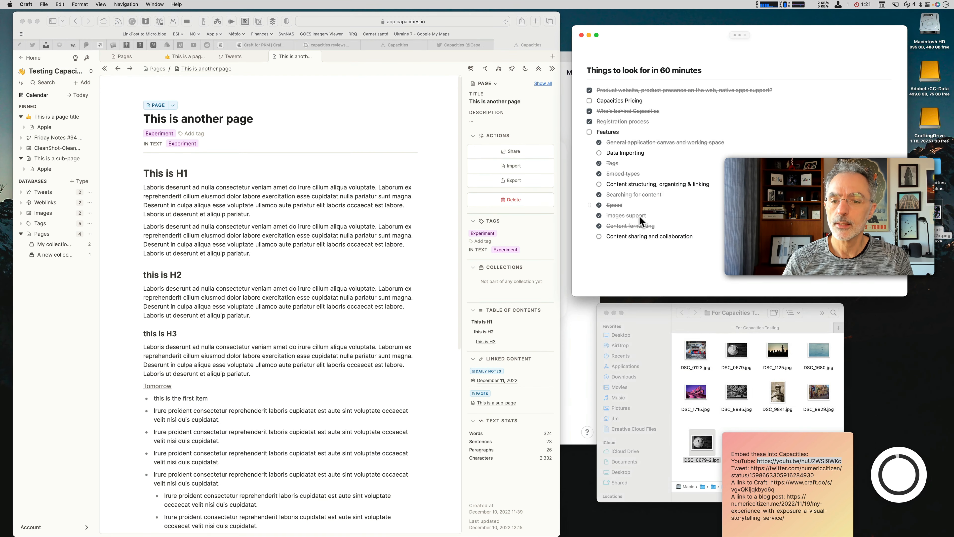
pyautogui.click(274, 225)
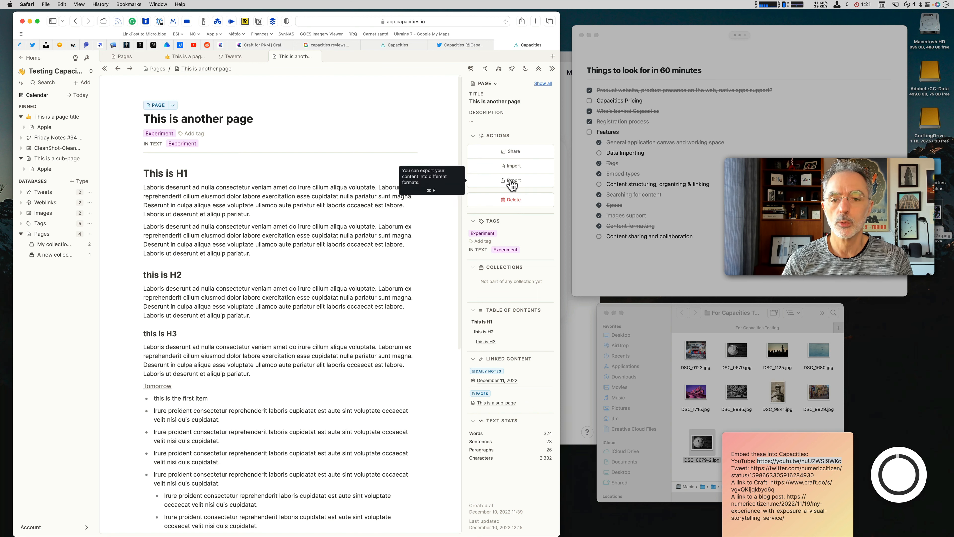
pyautogui.click(511, 152)
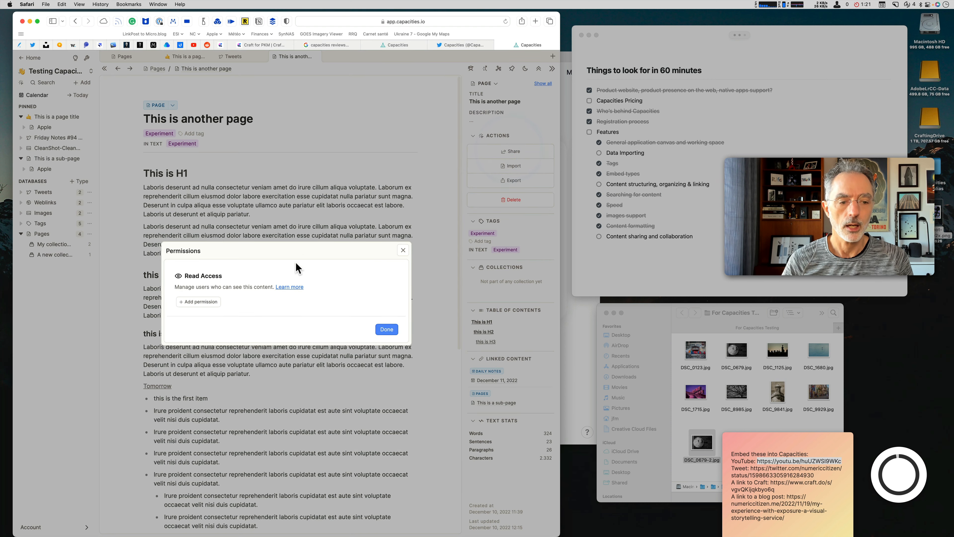
pyautogui.click(289, 287)
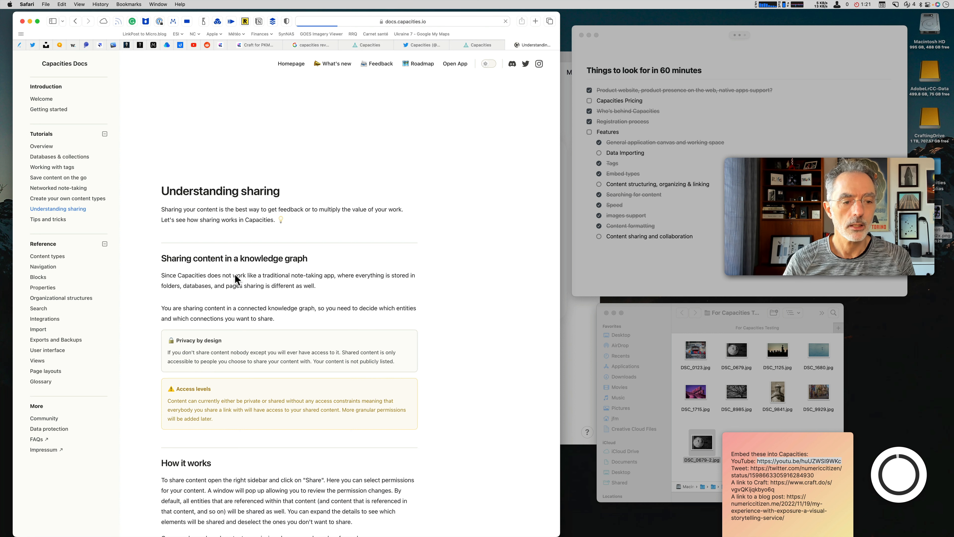
# Read how access levels and the sharing rules work in "Understanding sharing", and close the page's Permissions dialog without adding any permission
pyautogui.scroll(-2, 266, 267)
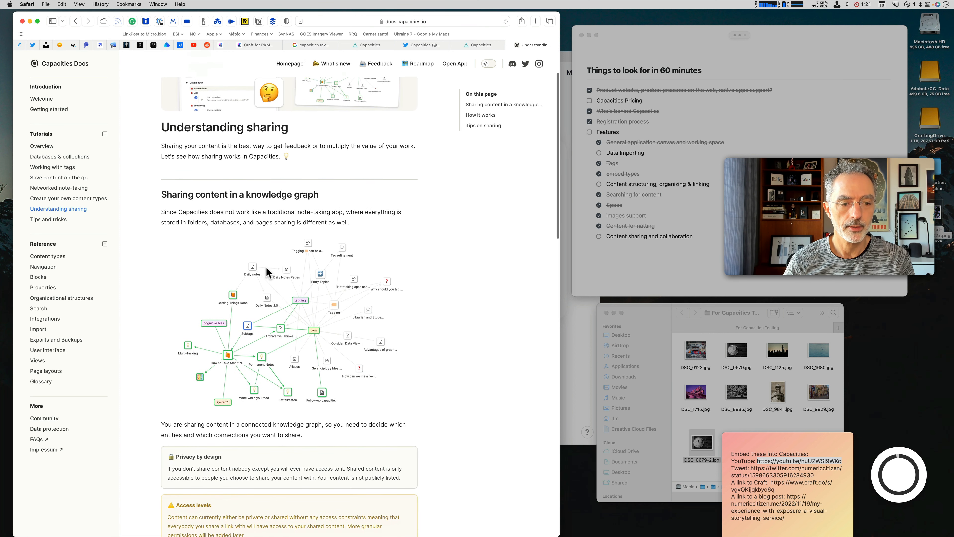
pyautogui.scroll(1, 266, 267)
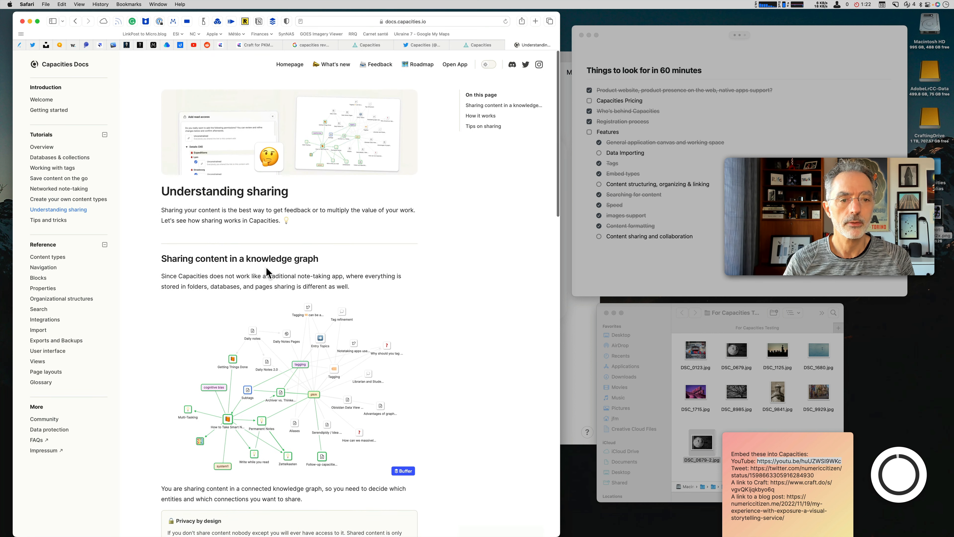
pyautogui.scroll(-5, 265, 267)
pyautogui.scroll(-5, 266, 268)
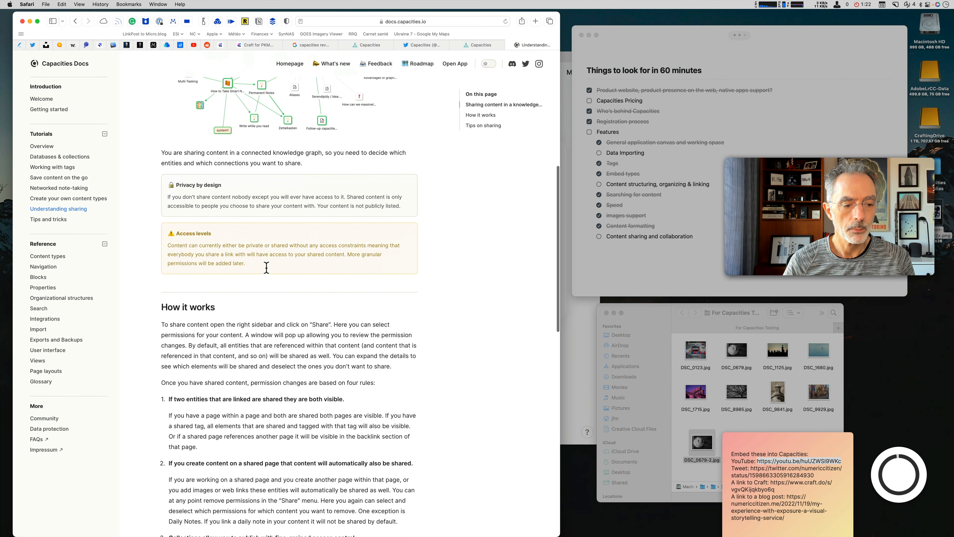
pyautogui.scroll(-3, 268, 322)
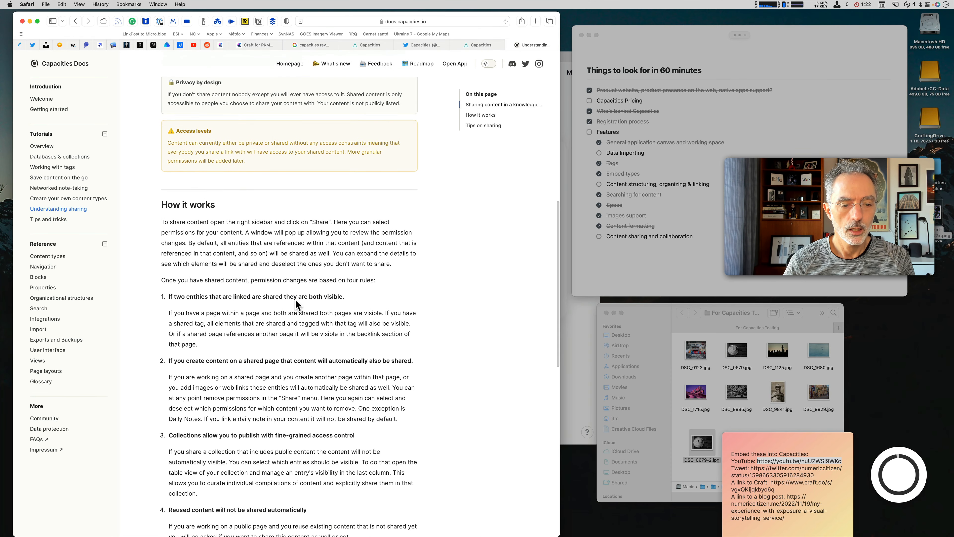
pyautogui.scroll(-3, 323, 285)
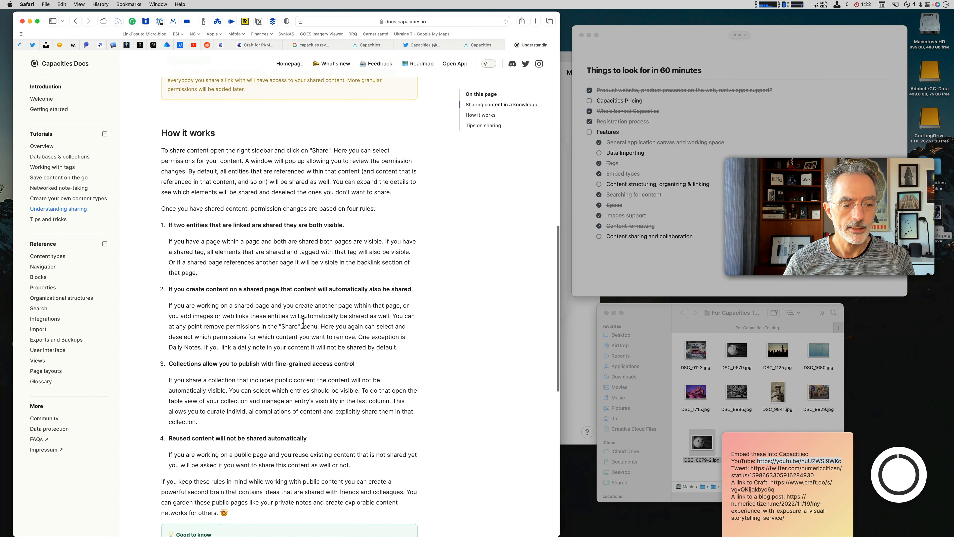
pyautogui.scroll(-2, 304, 322)
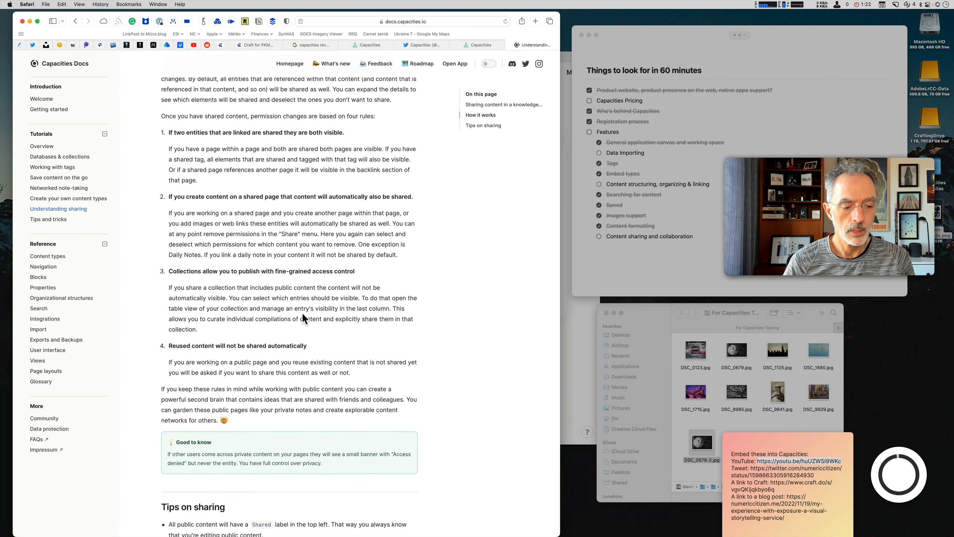
pyautogui.scroll(10, 303, 315)
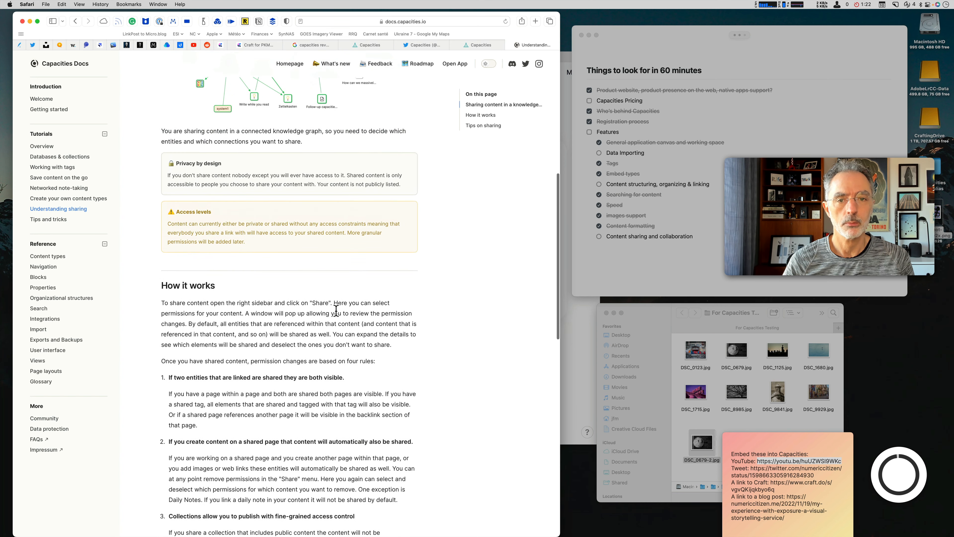
pyautogui.scroll(5, 336, 302)
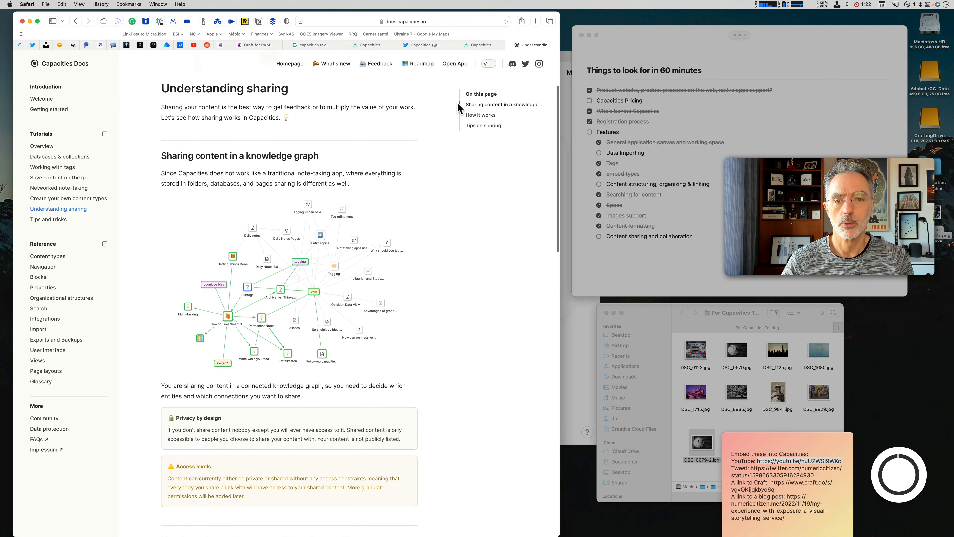
pyautogui.click(480, 44)
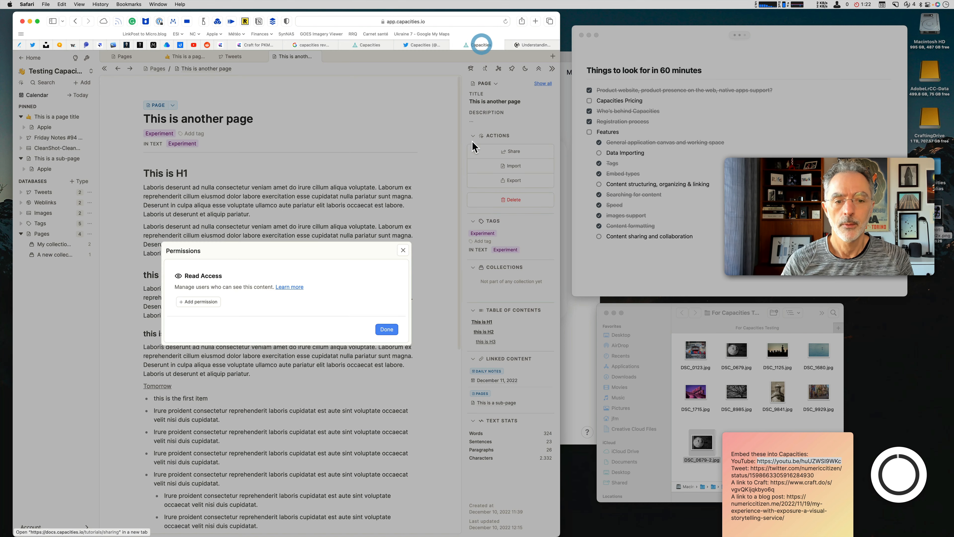
pyautogui.click(403, 250)
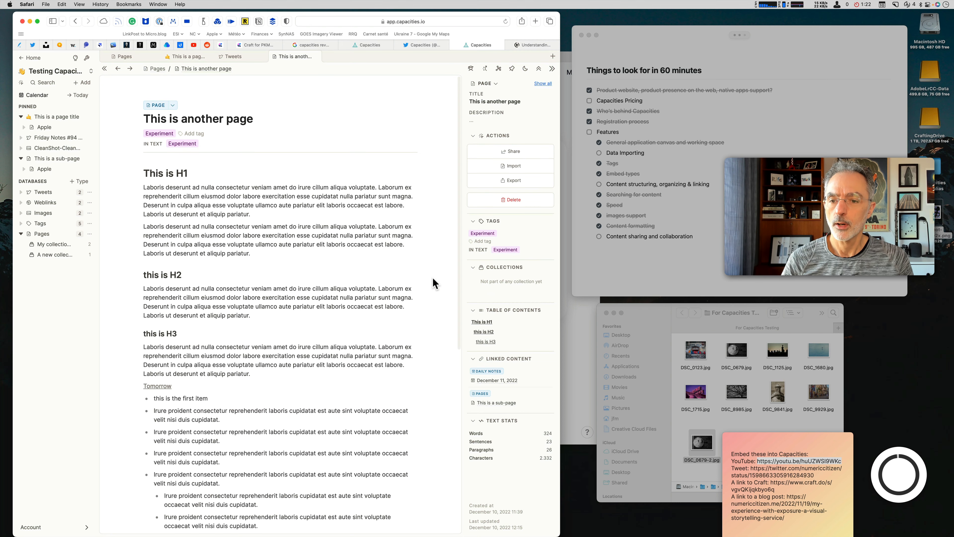
# Switch to the Craft checklist and mark "Content sharing and collaboration" and "Content structuring, organizing & linking" as done
pyautogui.click(624, 252)
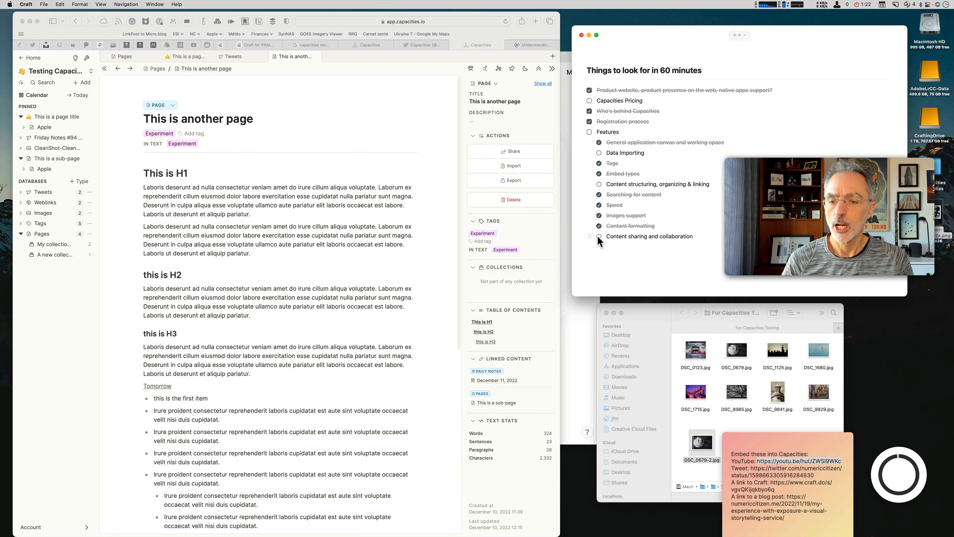
pyautogui.click(599, 236)
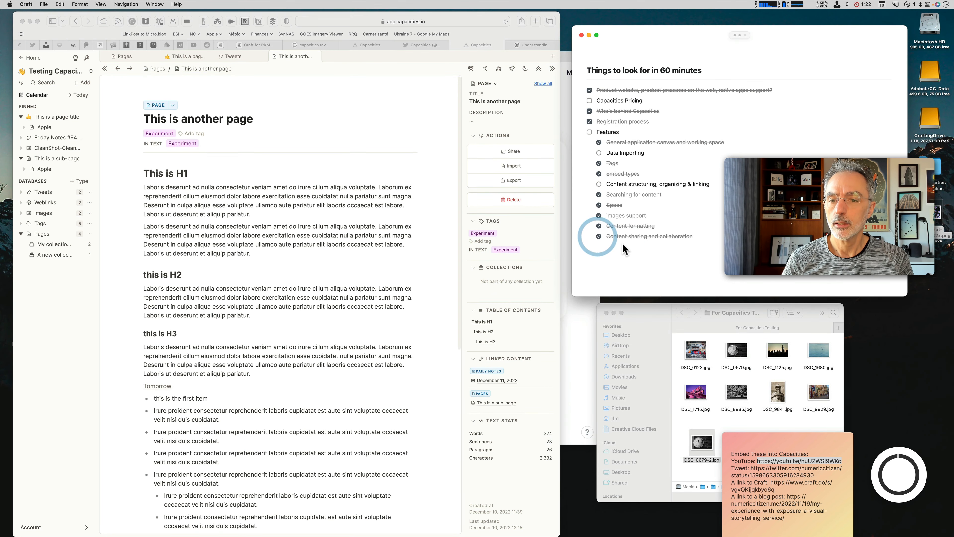
pyautogui.click(599, 184)
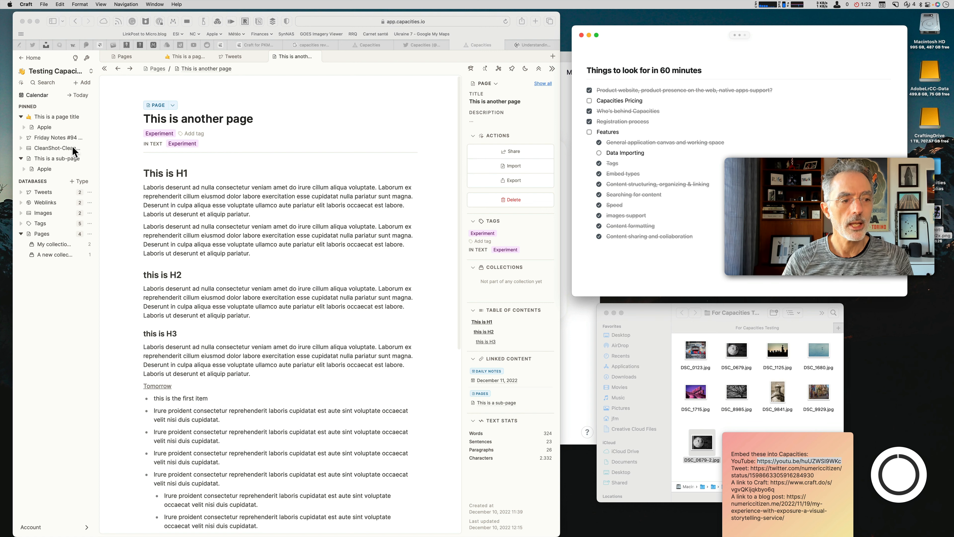
# Back in Capacities, widen the navigation sidebar until the collection names fit in full, and hide the page details
pyautogui.click(28, 174)
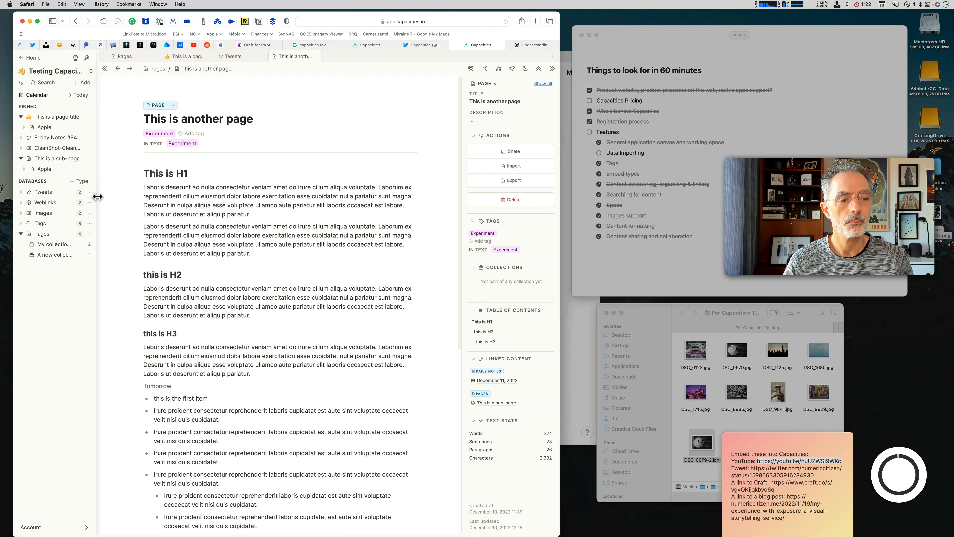
pyautogui.moveTo(98, 196); pyautogui.dragTo(140, 189)
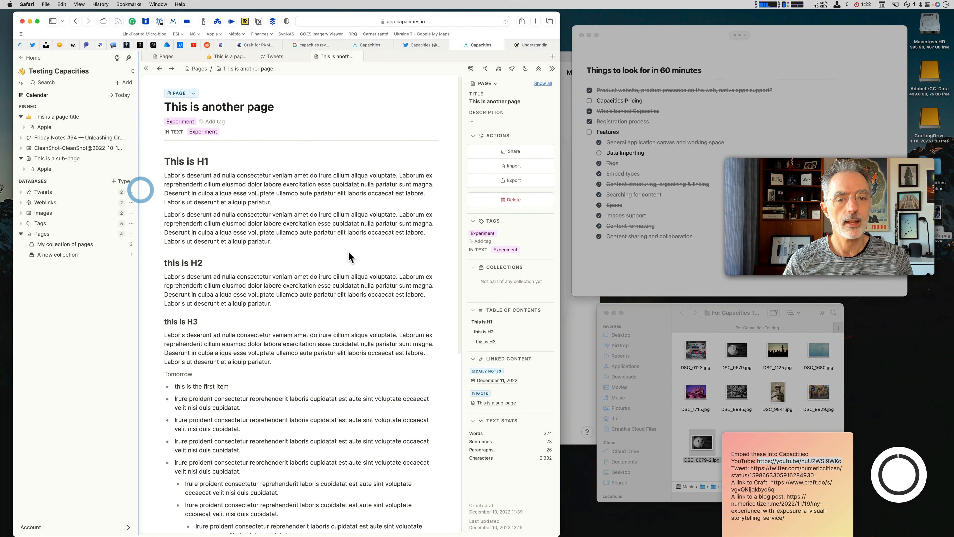
pyautogui.click(552, 68)
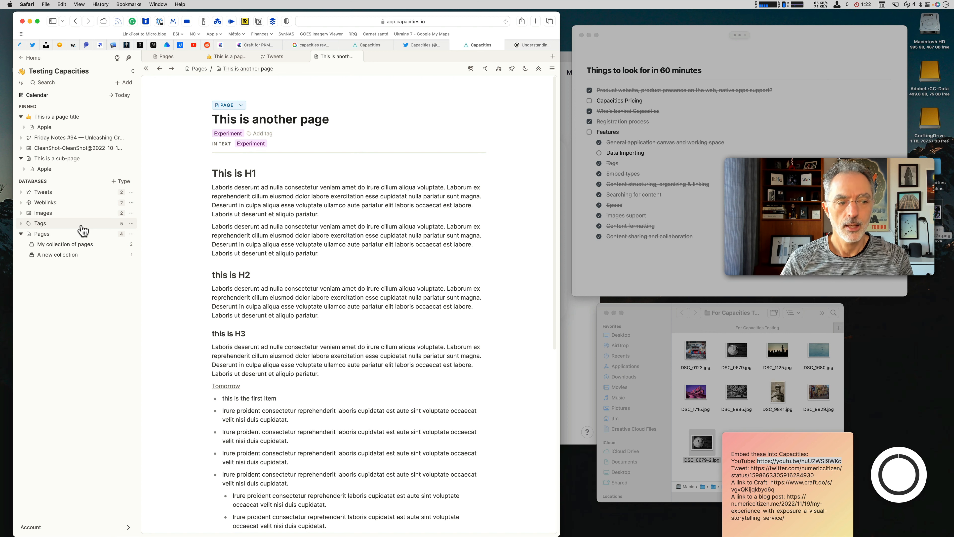
# Mark "Data Importing" and its parent item "Features" as done in the Craft checklist
pyautogui.moveTo(911, 478)
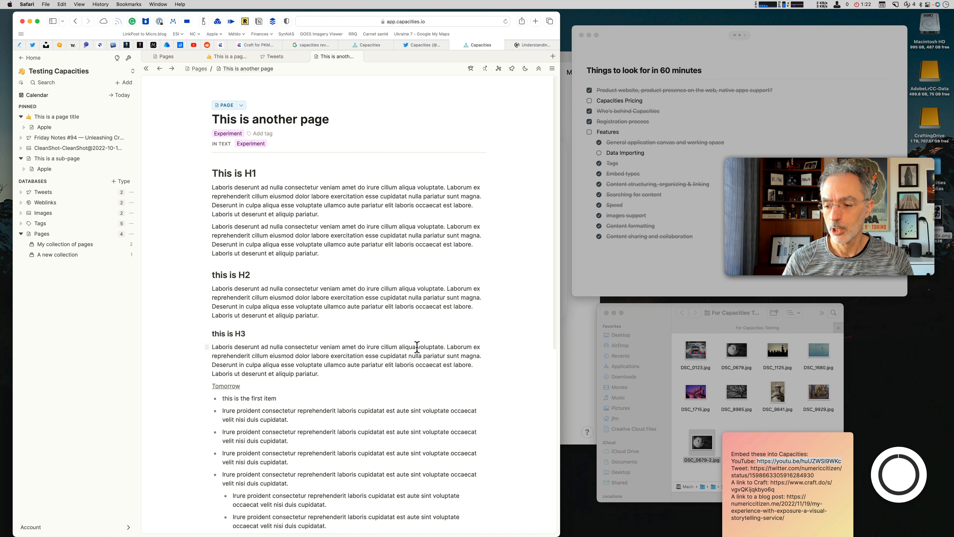
pyautogui.click(669, 278)
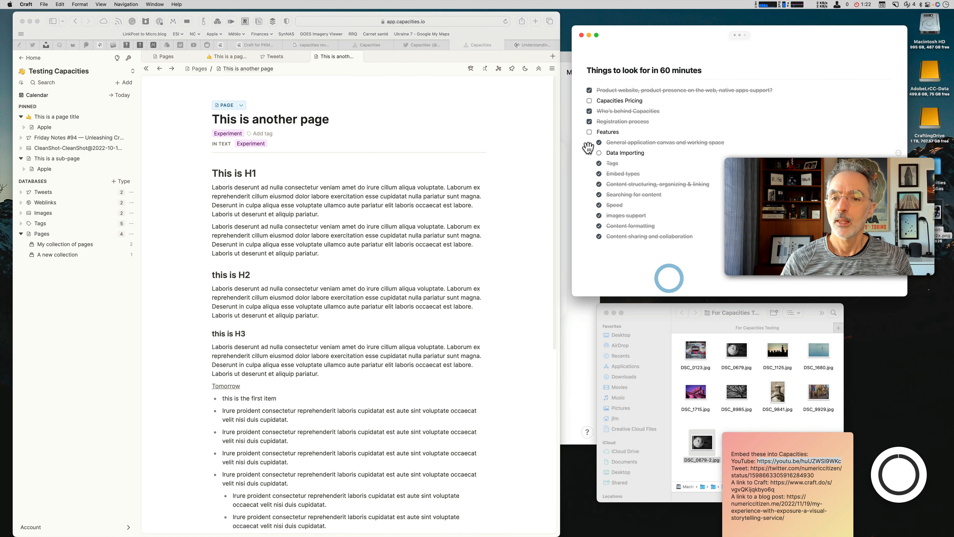
pyautogui.click(599, 153)
pyautogui.click(589, 132)
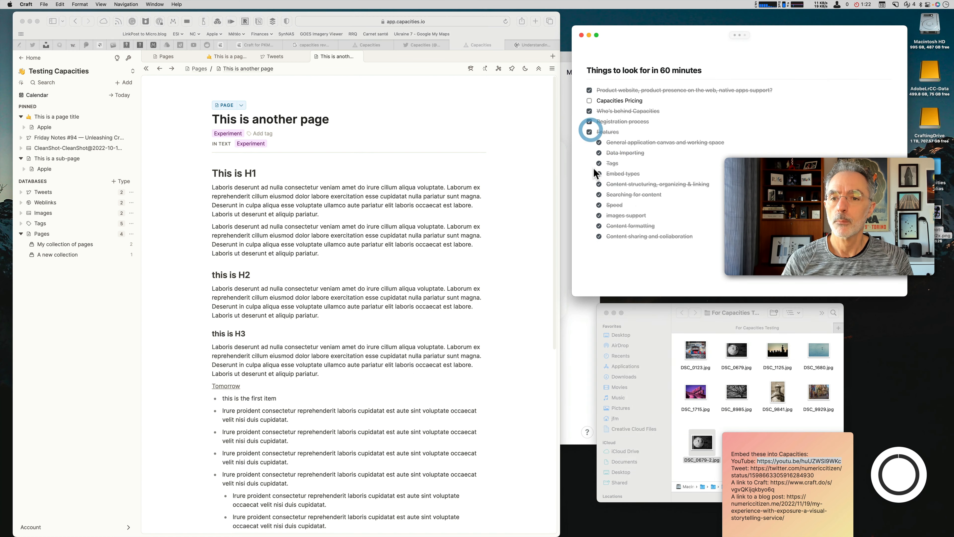
pyautogui.click(488, 131)
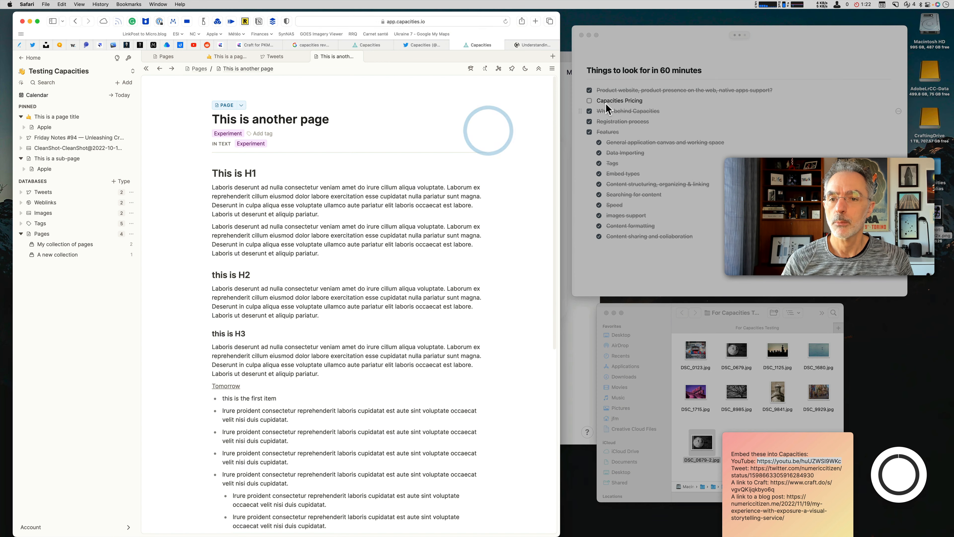
pyautogui.click(621, 101)
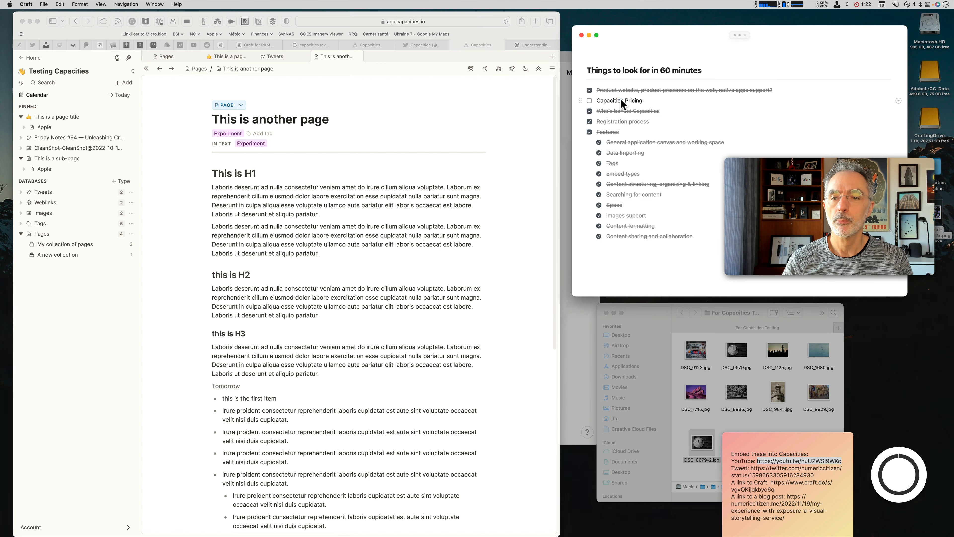
pyautogui.click(631, 101)
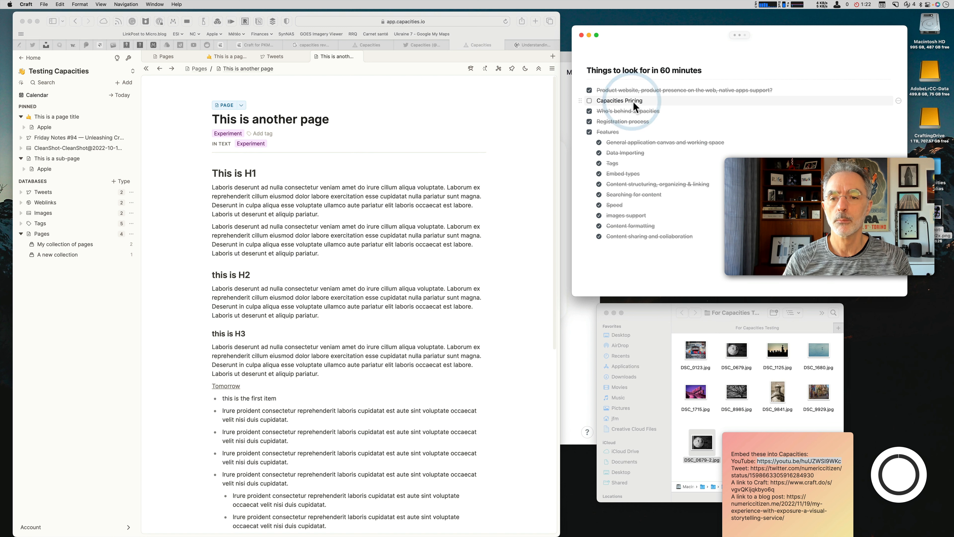